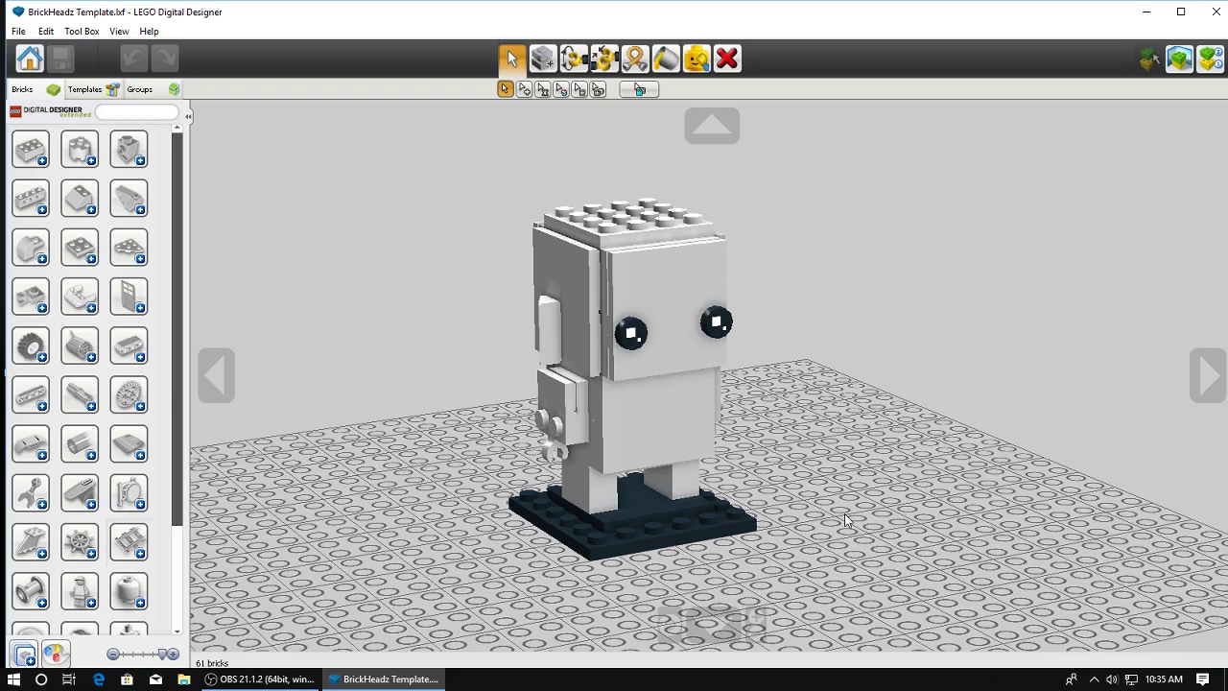
# Examine the BrickHeadz template figure's front, side, arm and base from several angles
pyautogui.moveTo(857, 478); pyautogui.dragTo(834, 410, button='right')
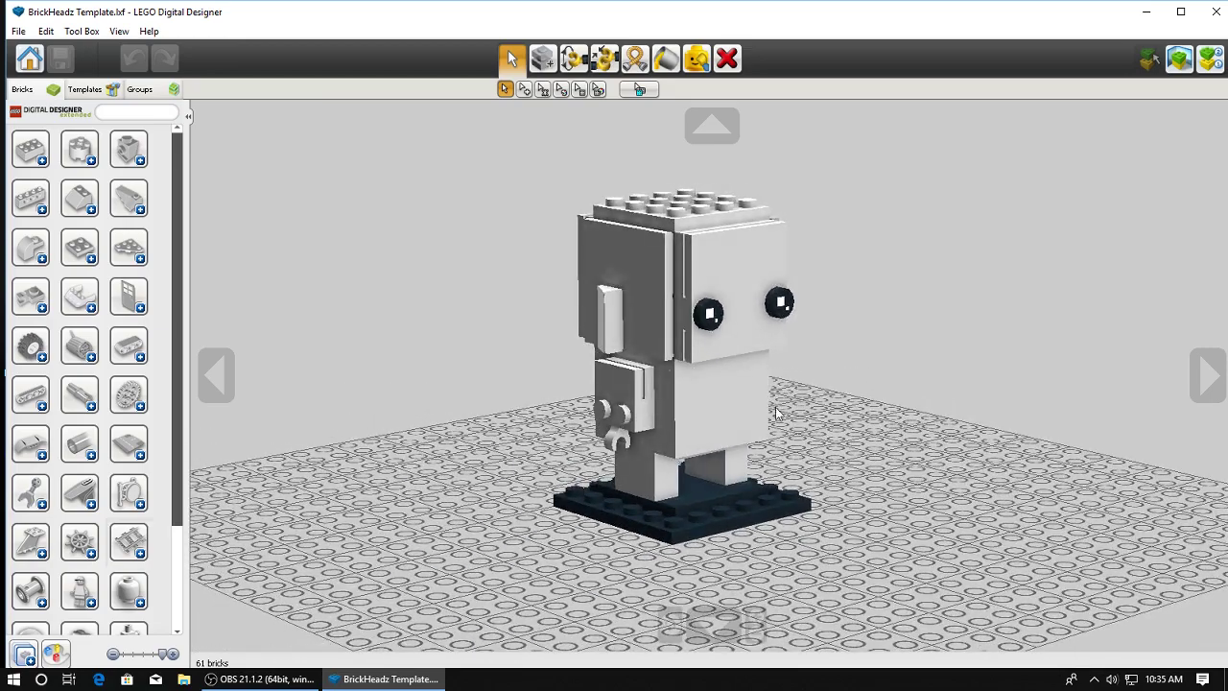
pyautogui.moveTo(759, 407); pyautogui.dragTo(872, 460, button='right')
pyautogui.keyDown('shift'); pyautogui.moveTo(868, 406); pyautogui.dragTo(818, 463, button='right'); pyautogui.keyUp('shift')
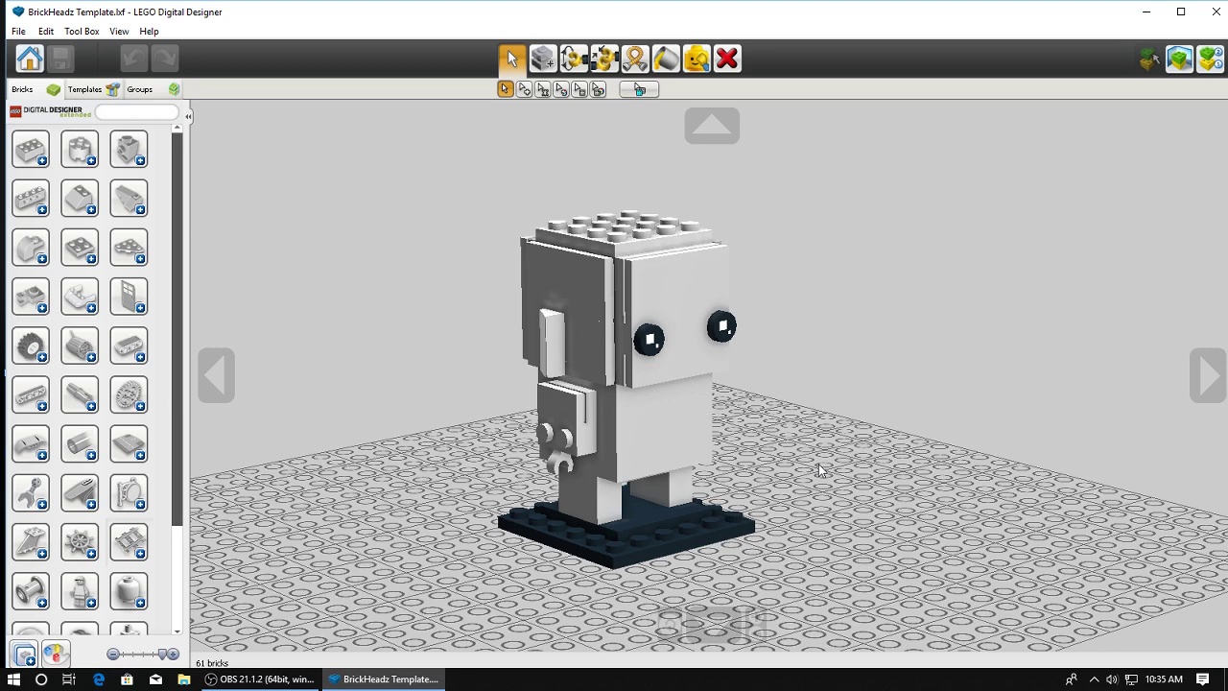
pyautogui.moveTo(819, 464); pyautogui.dragTo(847, 472, button='right')
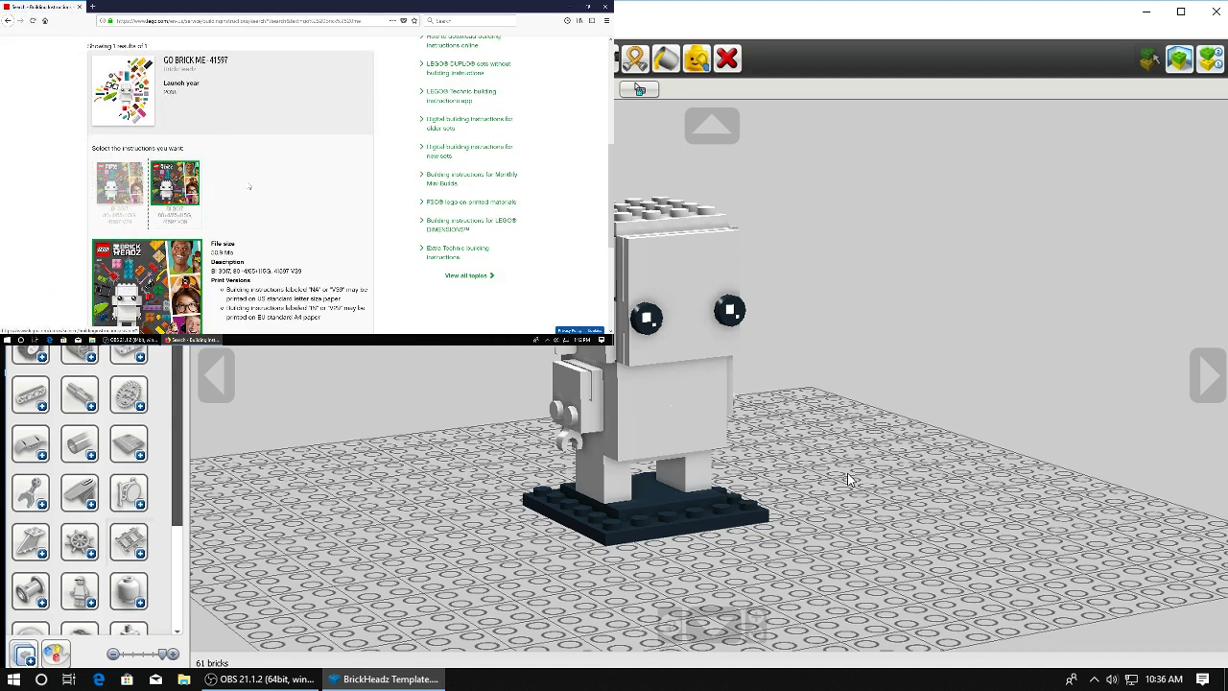
pyautogui.moveTo(848, 479)
pyautogui.mouseDown(button='right')
pyautogui.moveTo(821, 421)
pyautogui.moveTo(709, 391)
pyautogui.moveTo(713, 352)
pyautogui.moveTo(866, 374)
pyautogui.moveTo(849, 450)
pyautogui.moveTo(796, 477)
pyautogui.moveTo(865, 482)
pyautogui.moveTo(837, 481)
pyautogui.mouseUp(button='right')
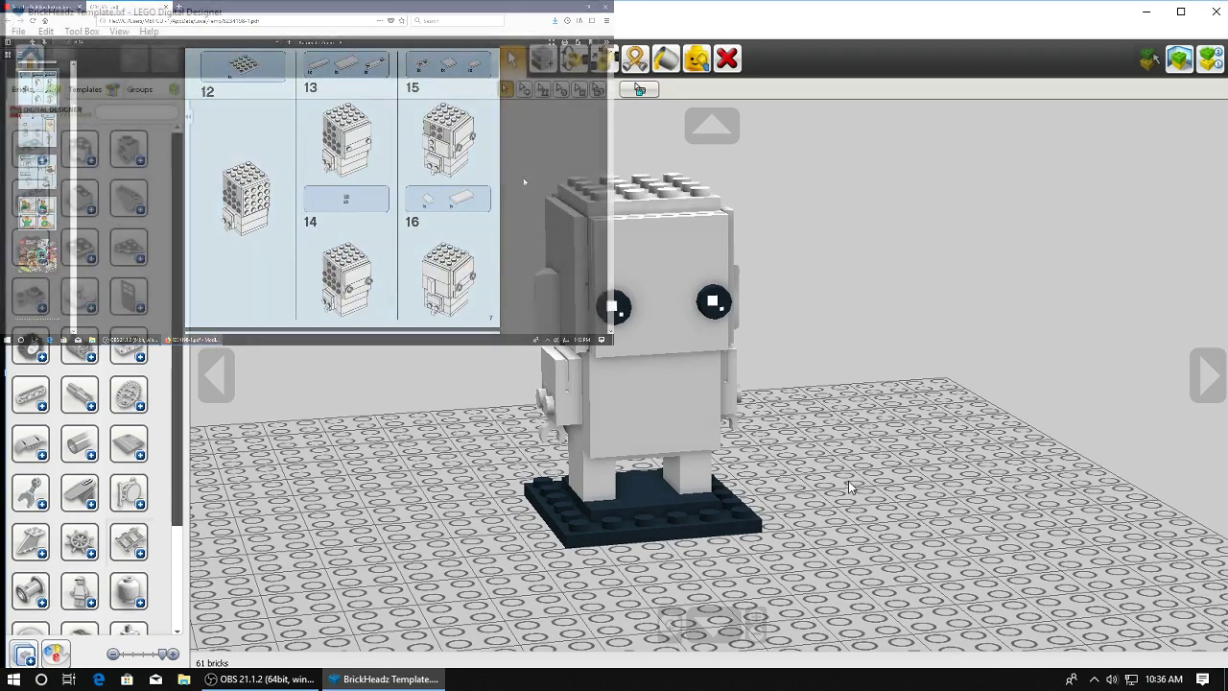
pyautogui.moveTo(848, 480)
pyautogui.mouseDown(button='right')
pyautogui.moveTo(833, 487)
pyautogui.moveTo(853, 494)
pyautogui.mouseUp(button='right')
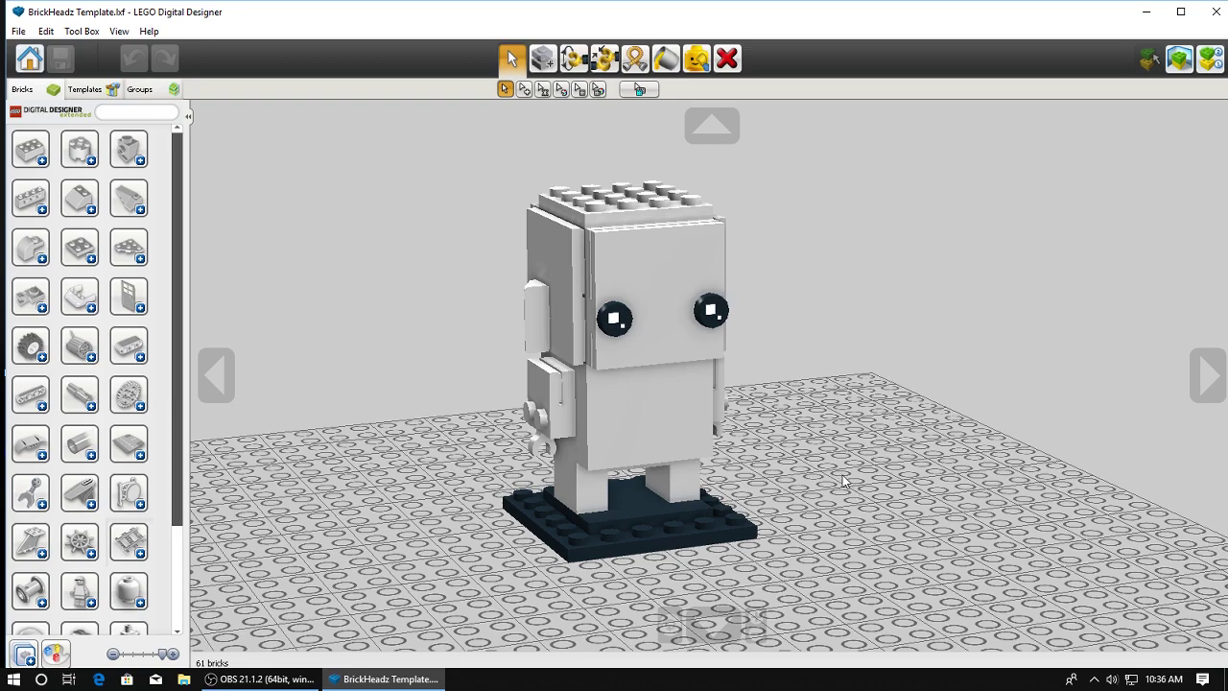
pyautogui.moveTo(844, 480); pyautogui.dragTo(858, 478, button='right')
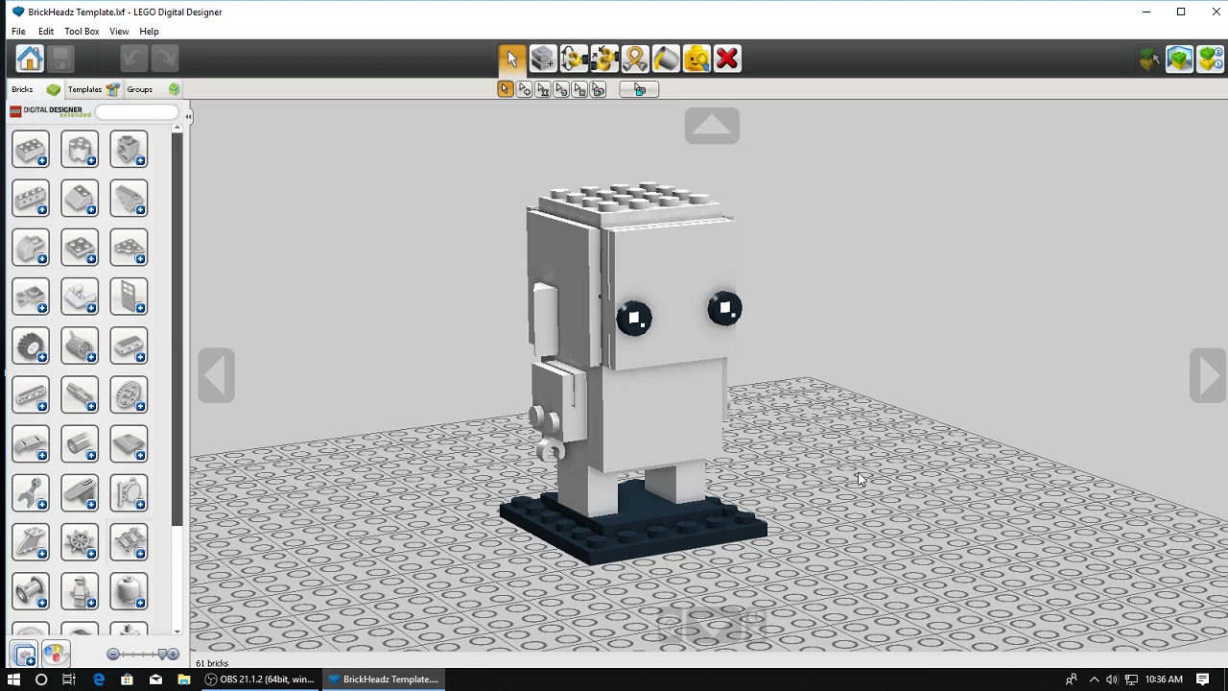
pyautogui.moveTo(859, 479); pyautogui.dragTo(830, 474, button='right')
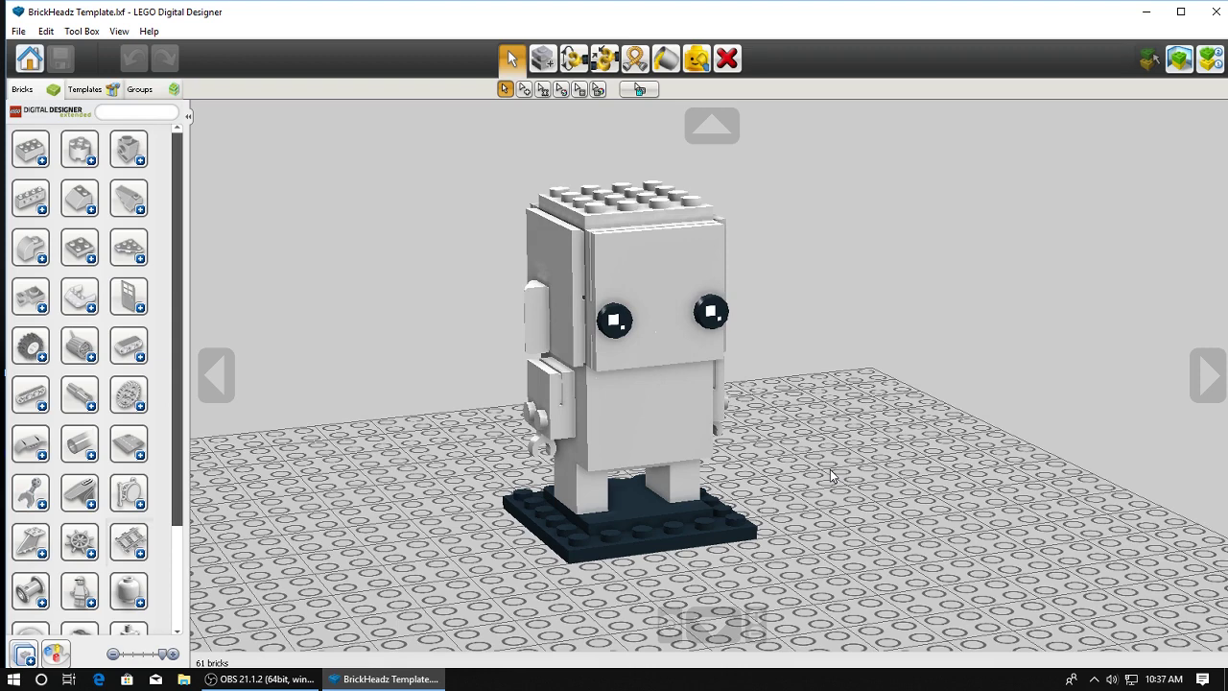
# Change the decoration of both round 1x1 eye tiles to plain black with the Decoration tool
pyautogui.click(666, 58)
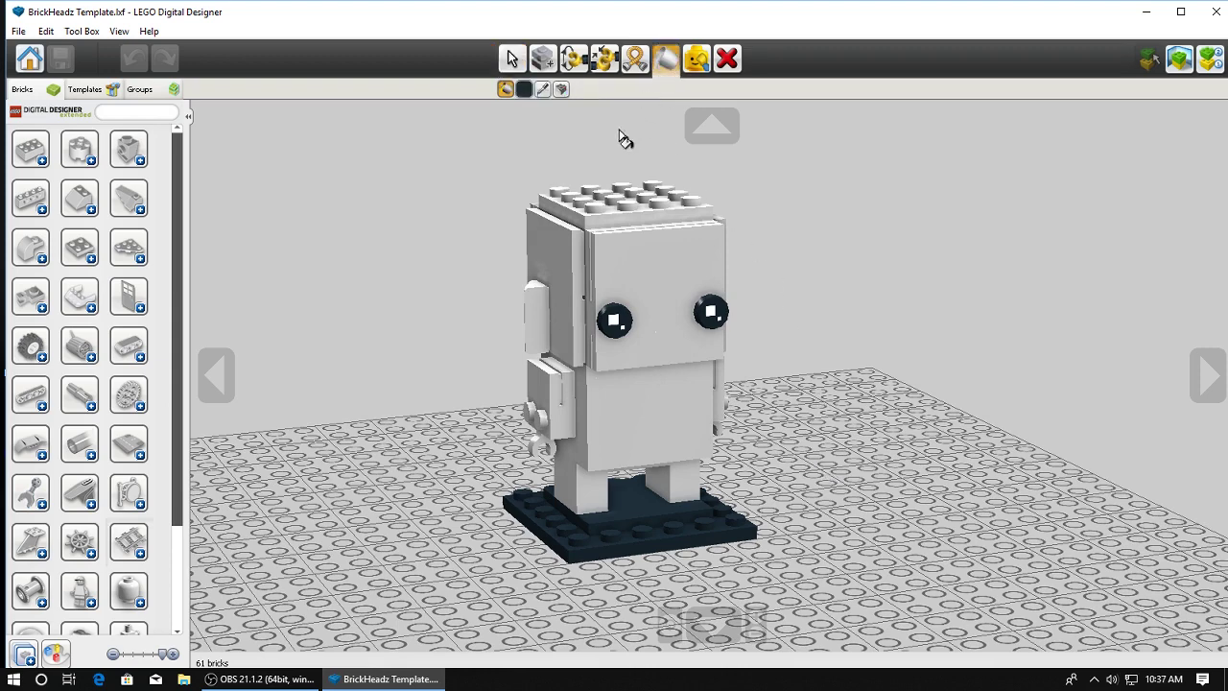
pyautogui.click(561, 88)
pyautogui.click(613, 327)
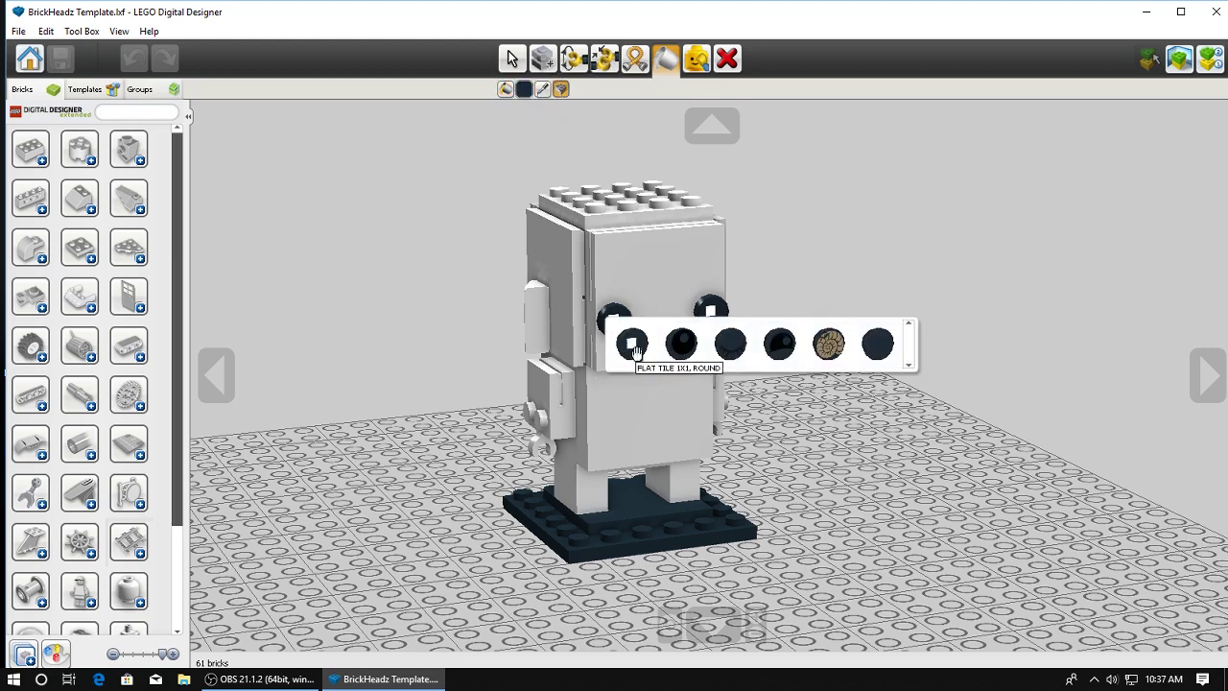
pyautogui.click(877, 343)
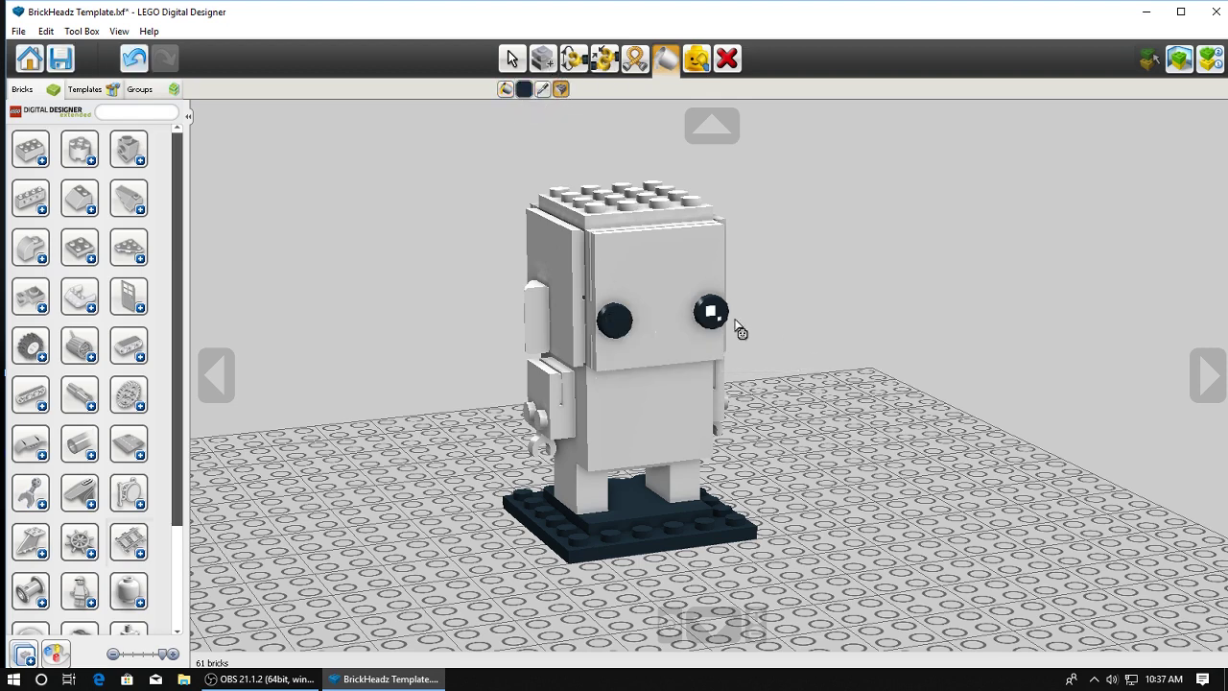
pyautogui.click(718, 321)
pyautogui.click(979, 340)
# Restore the black eye decoration with the white square highlight on both eye tiles and return to the Single Selection tool
pyautogui.click(726, 323)
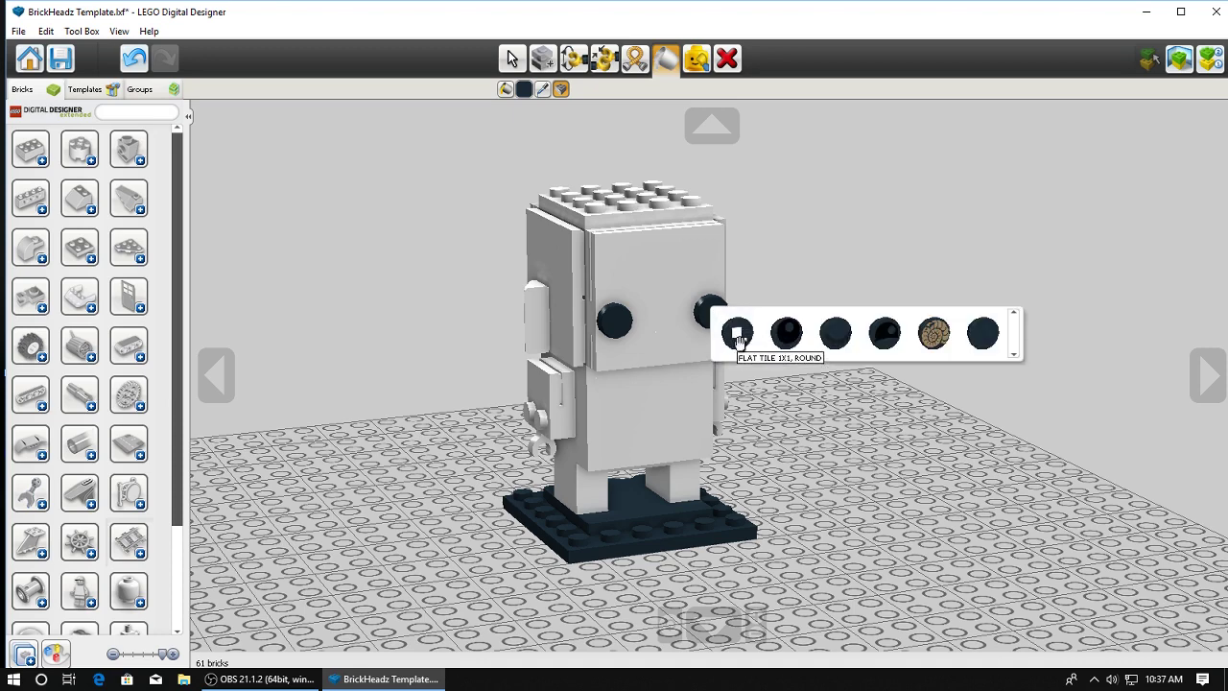
pyautogui.click(735, 334)
pyautogui.click(606, 322)
pyautogui.click(625, 337)
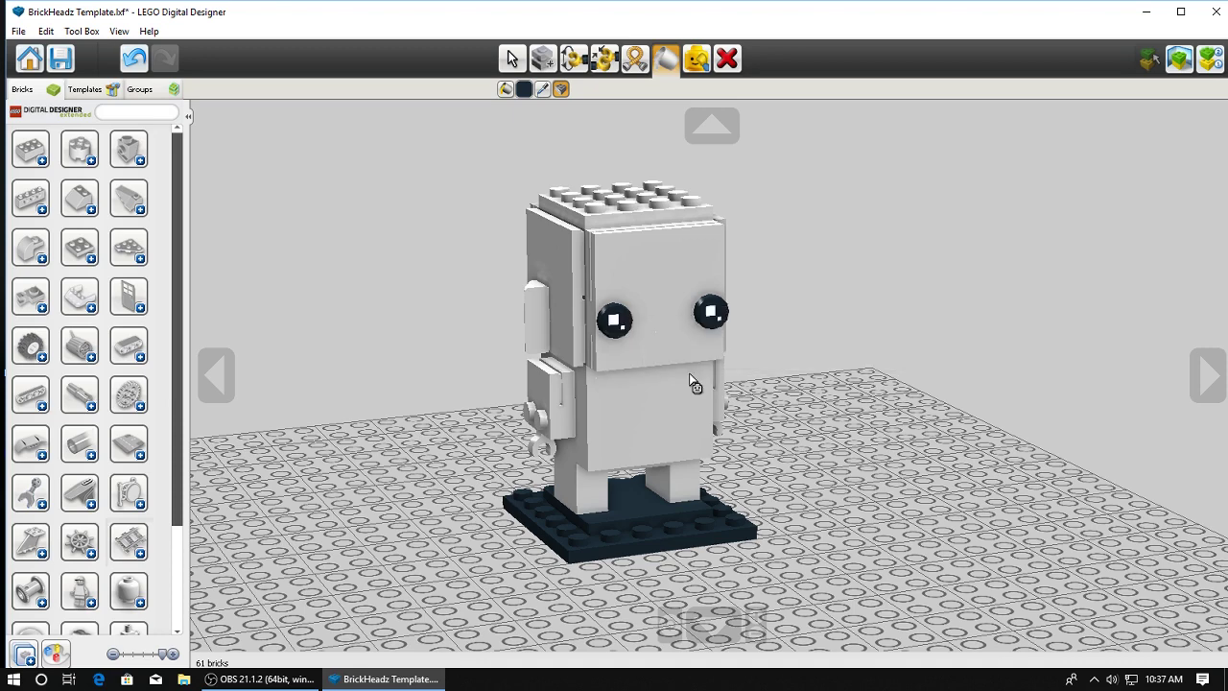
pyautogui.click(511, 59)
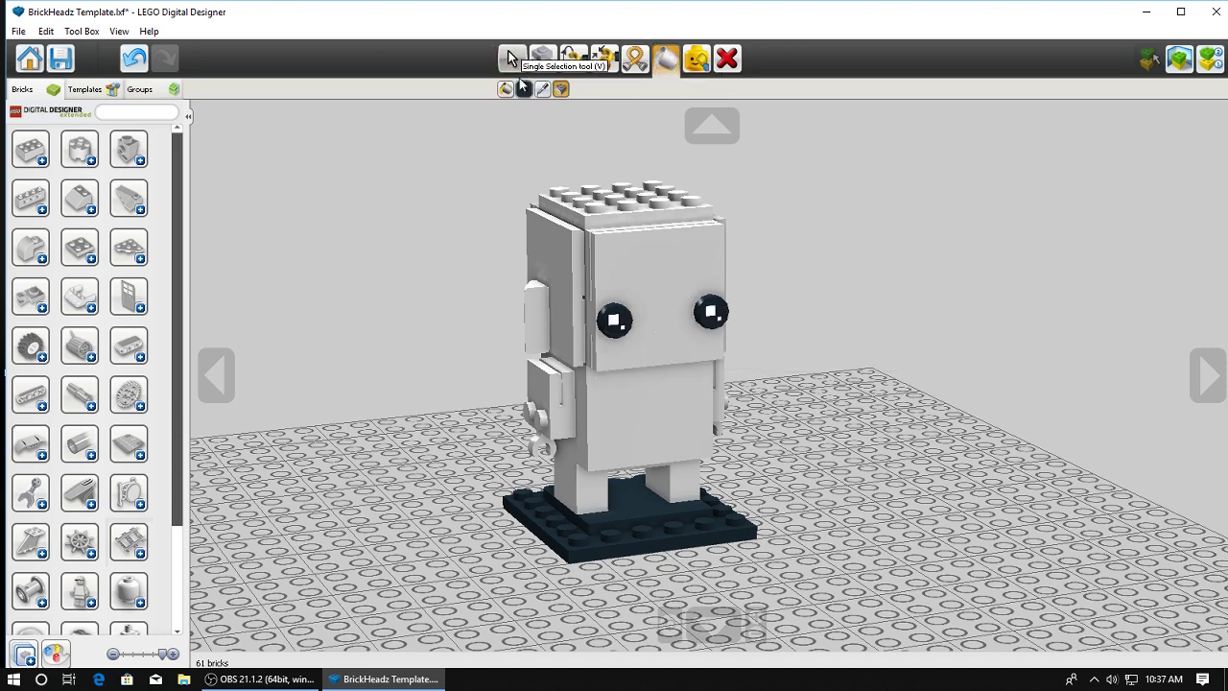
# Open the recent BrickHeadz - Wirt & Beatrice (WIP) model and view the bird figure from its front and sides
pyautogui.moveTo(844, 278)
pyautogui.mouseDown(button='right')
pyautogui.moveTo(762, 275)
pyautogui.moveTo(841, 278)
pyautogui.moveTo(814, 284)
pyautogui.mouseUp(button='right')
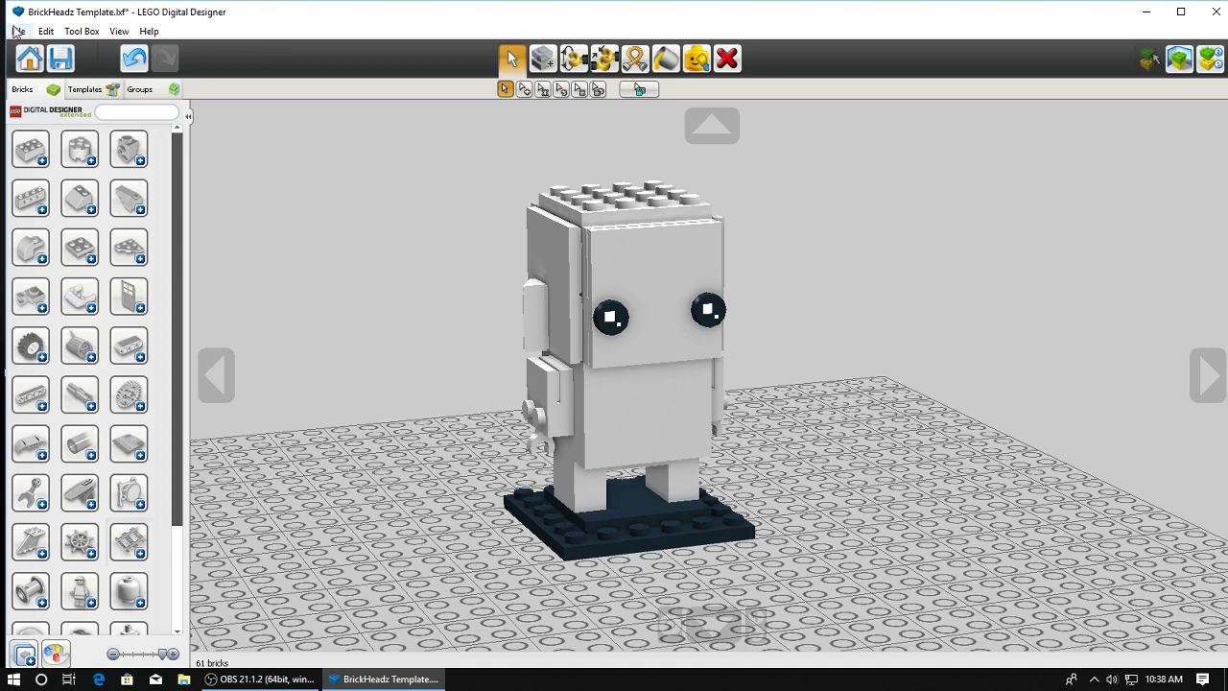
pyautogui.click(28, 59)
pyautogui.click(486, 389)
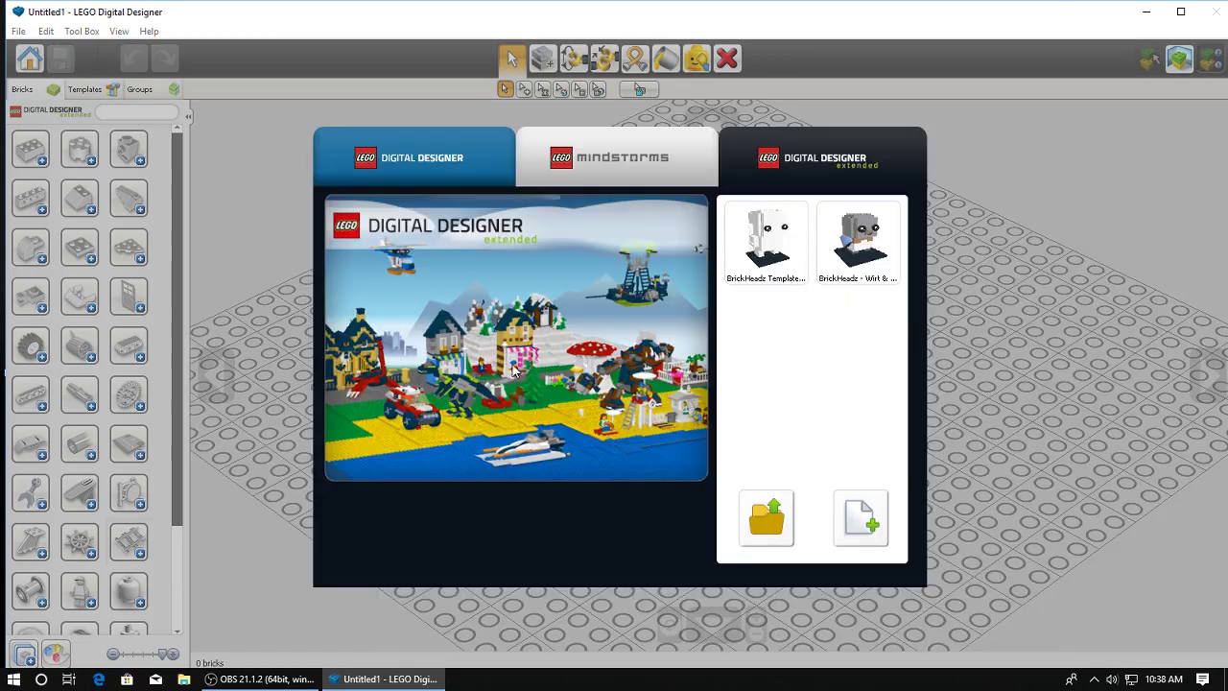
pyautogui.click(870, 254)
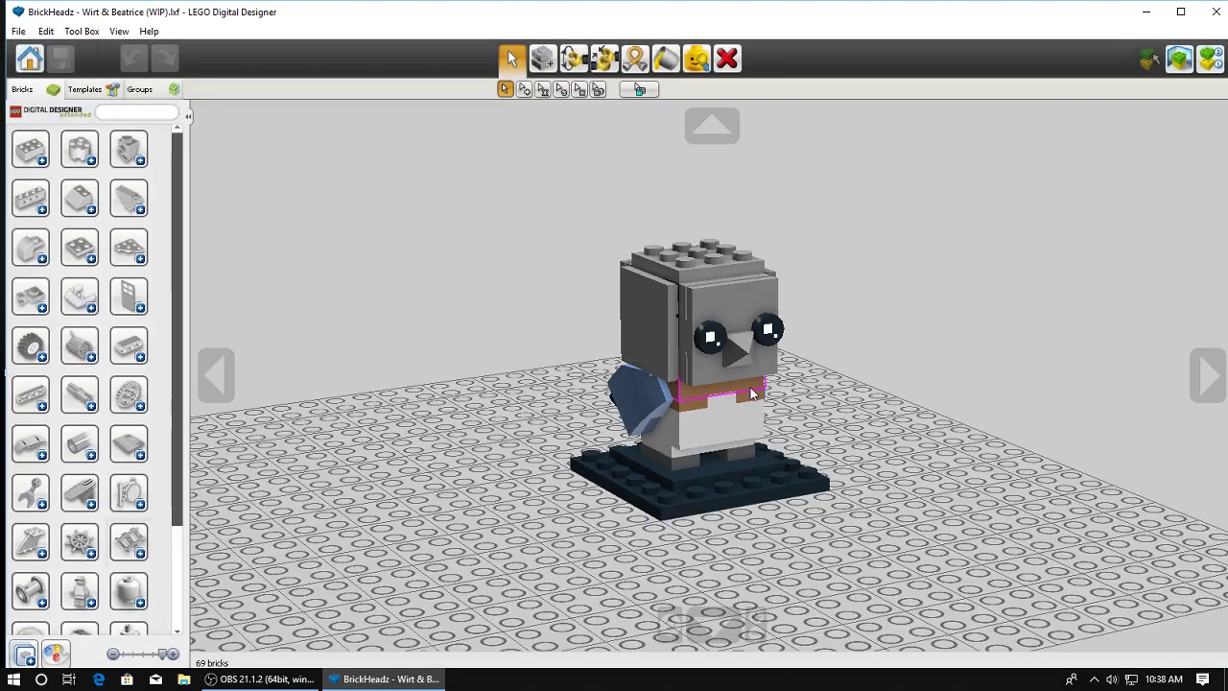
pyautogui.scroll(2, 873, 398)
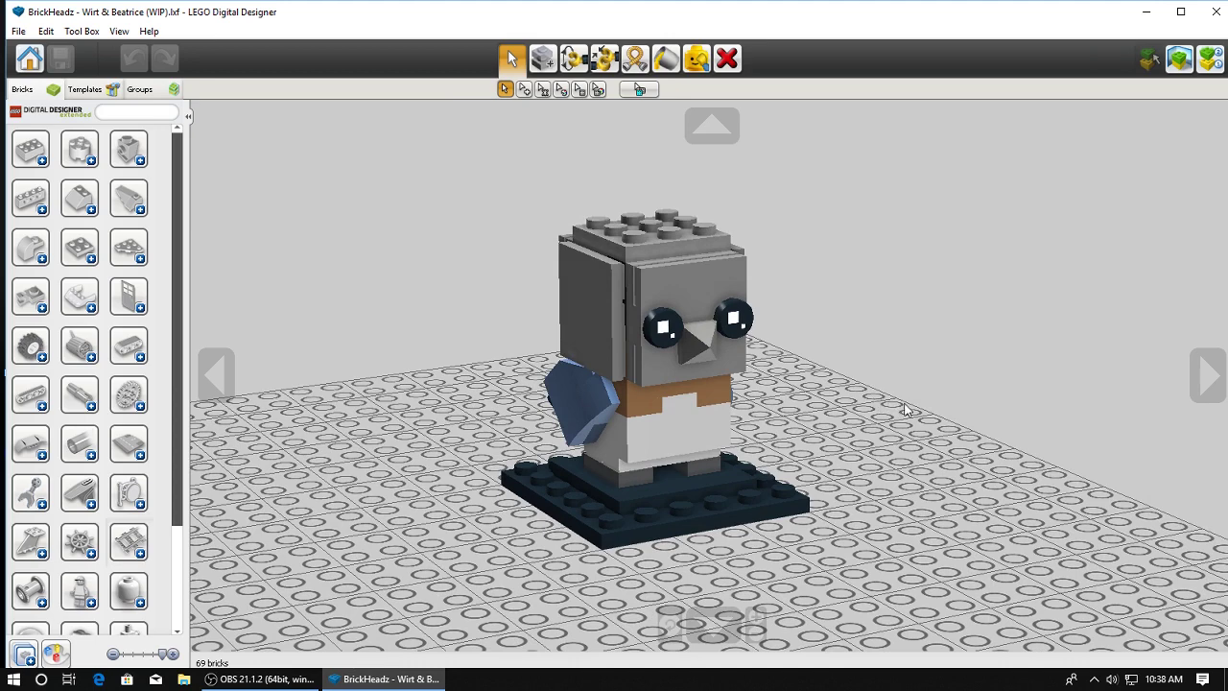
pyautogui.moveTo(905, 409); pyautogui.dragTo(746, 412, button='right')
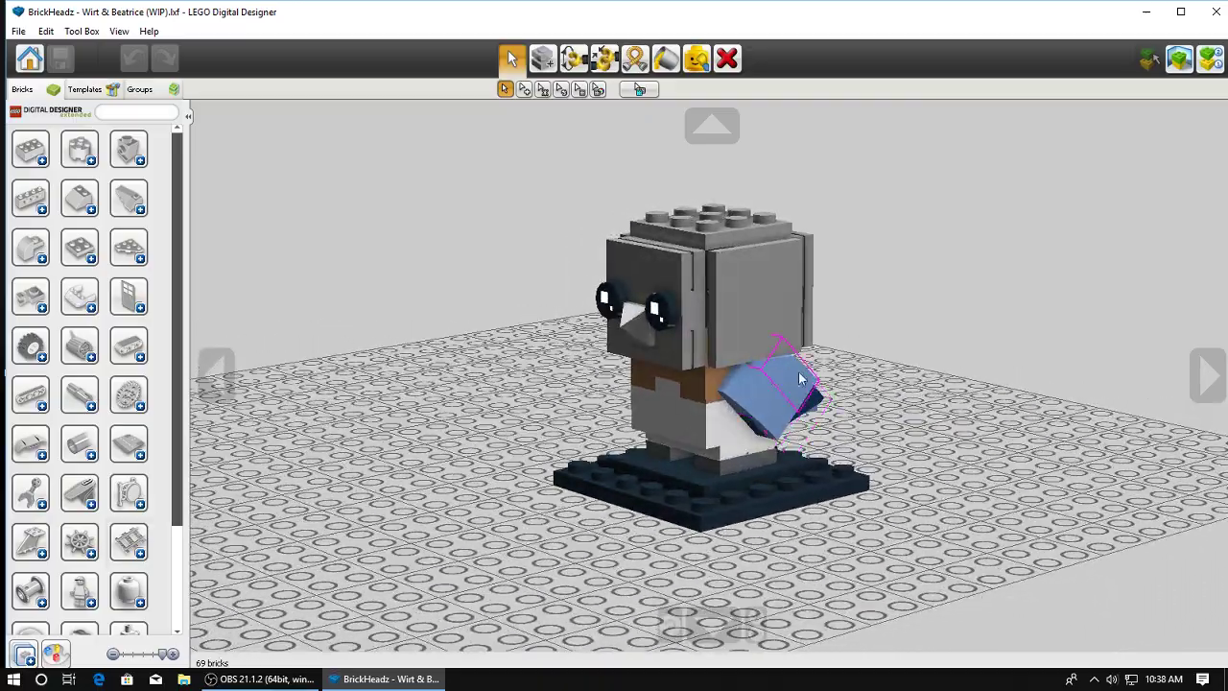
pyautogui.rightClick(798, 373)
pyautogui.moveTo(798, 374); pyautogui.dragTo(870, 384, button='right')
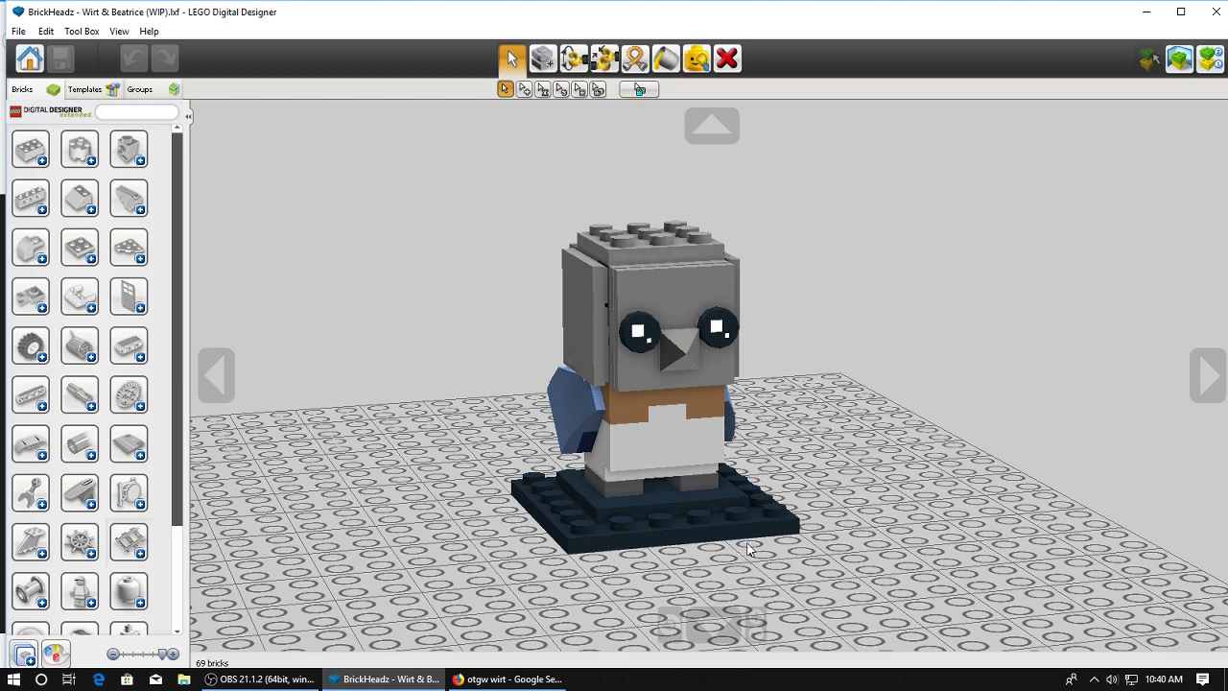
# Switch to Firefox and look through the reference images of Beatrice the bird in the open image searches
pyautogui.click(508, 679)
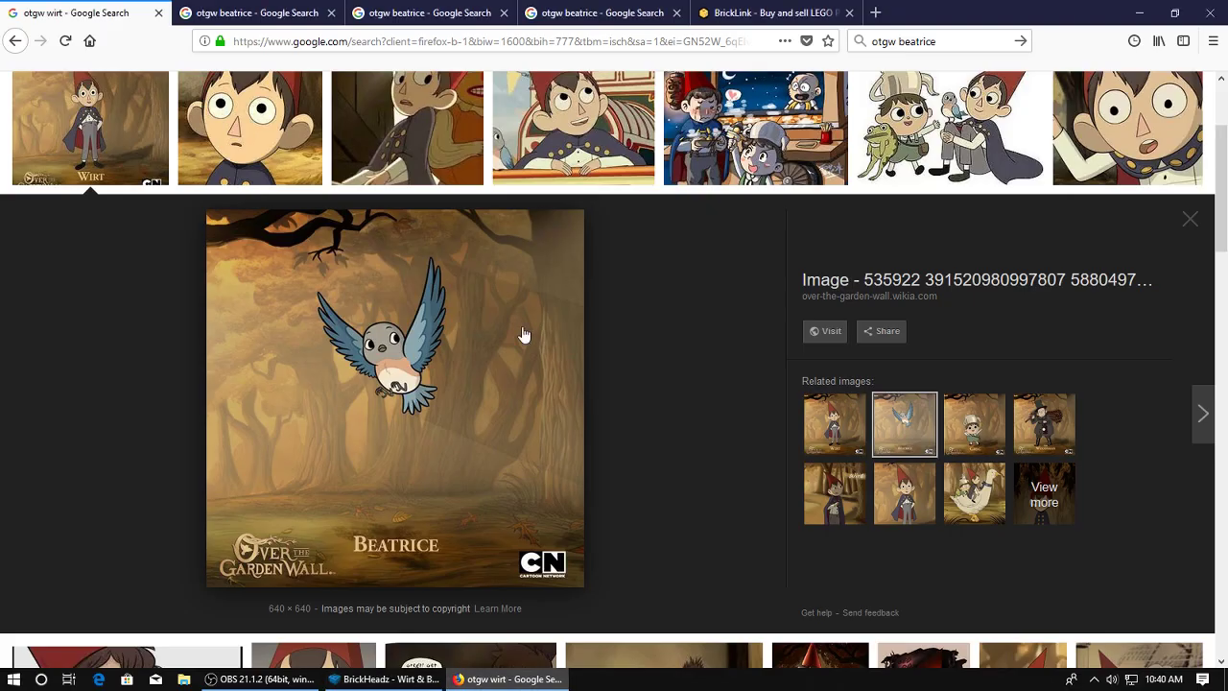
pyautogui.click(245, 12)
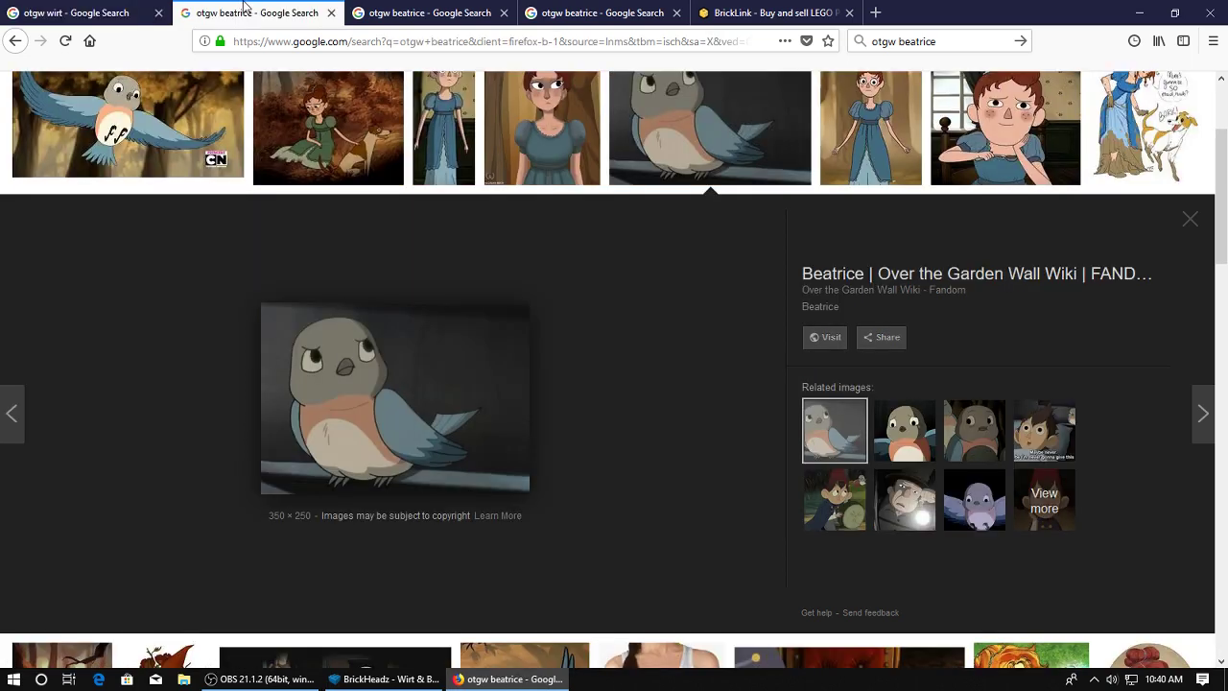
pyautogui.click(426, 9)
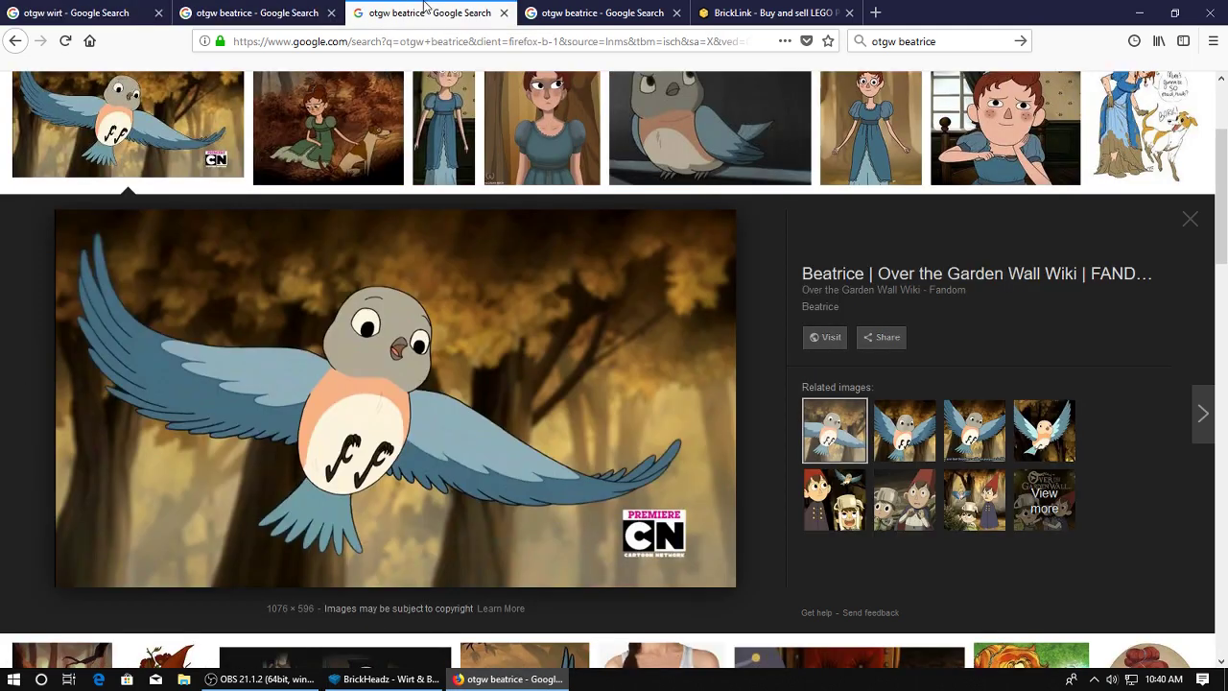
pyautogui.click(614, 8)
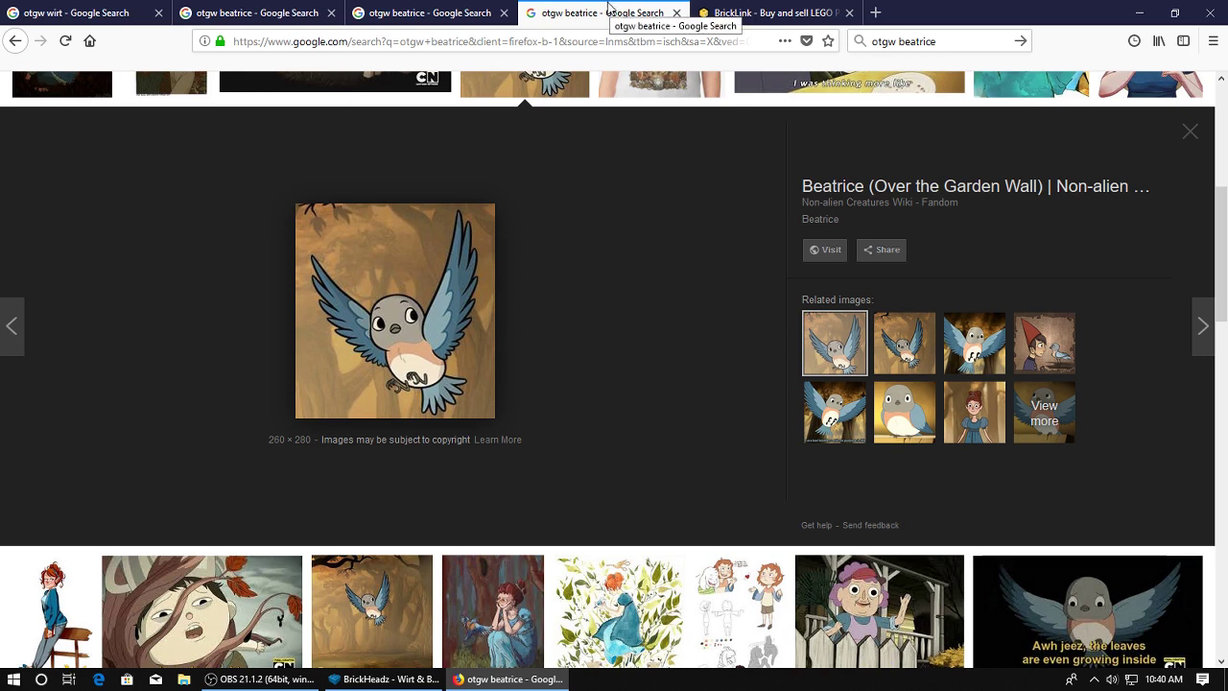
# View BrickLink's main page, open the LEGO Sets catalog and look through its category tree down to BrickHeadz
pyautogui.click(801, 8)
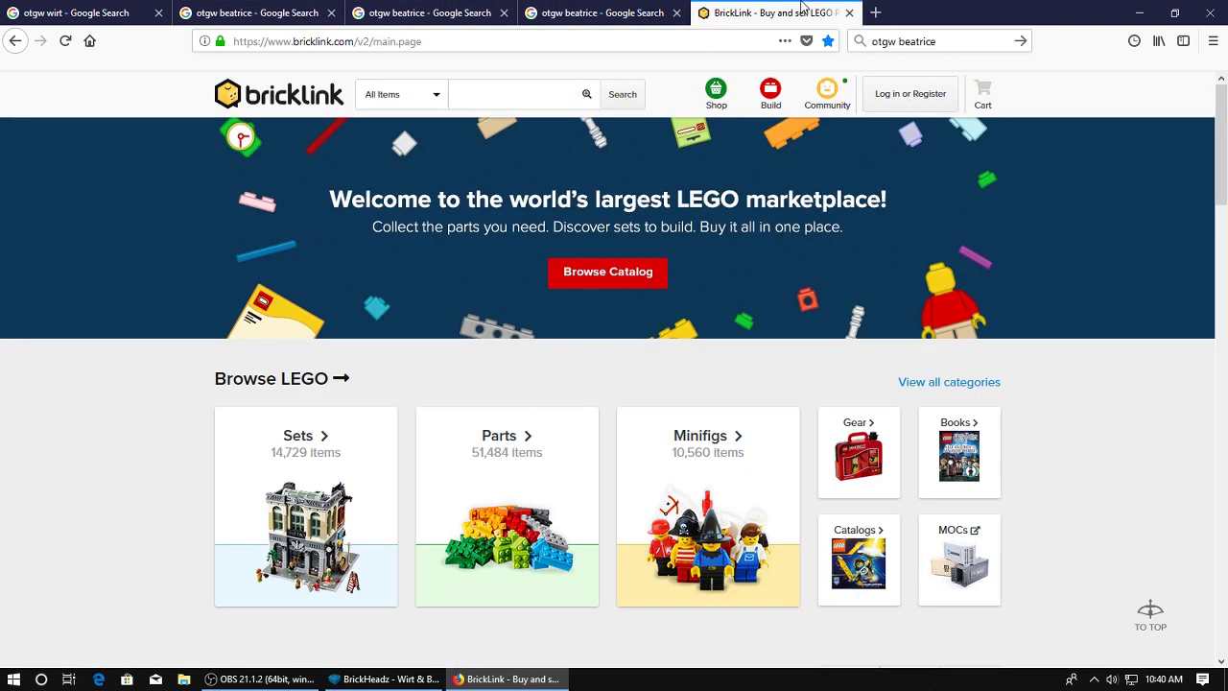
pyautogui.scroll(-2, 604, 404)
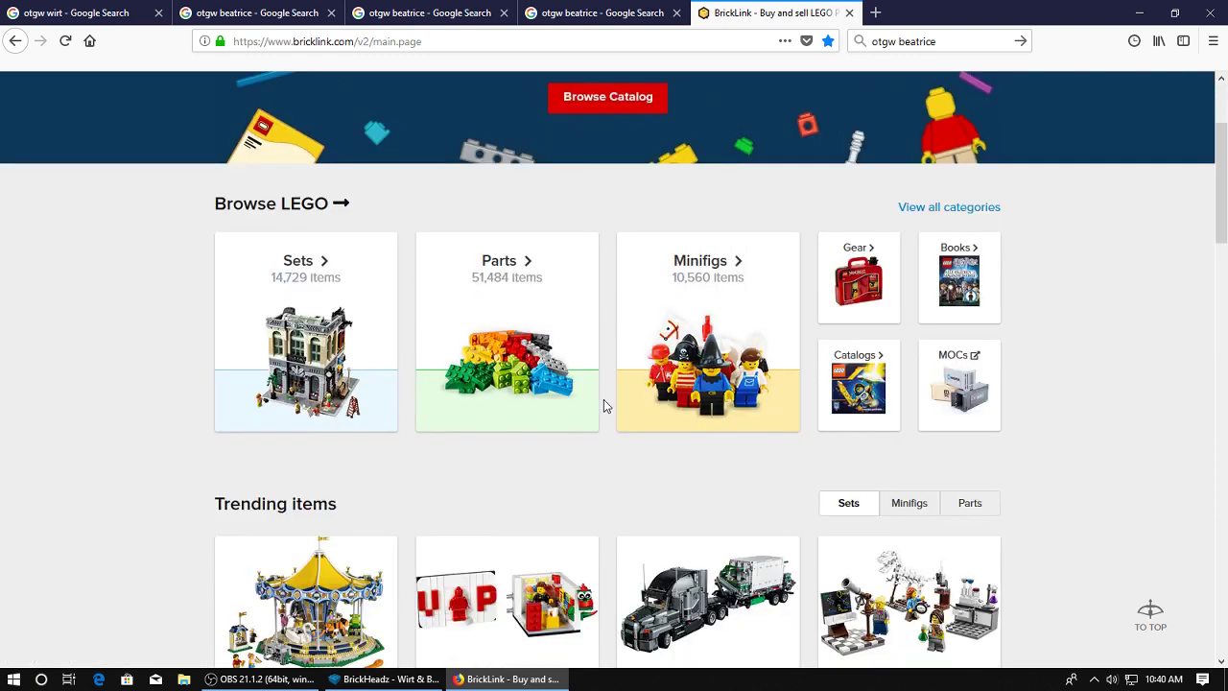
pyautogui.scroll(1, 603, 404)
pyautogui.scroll(1, 604, 404)
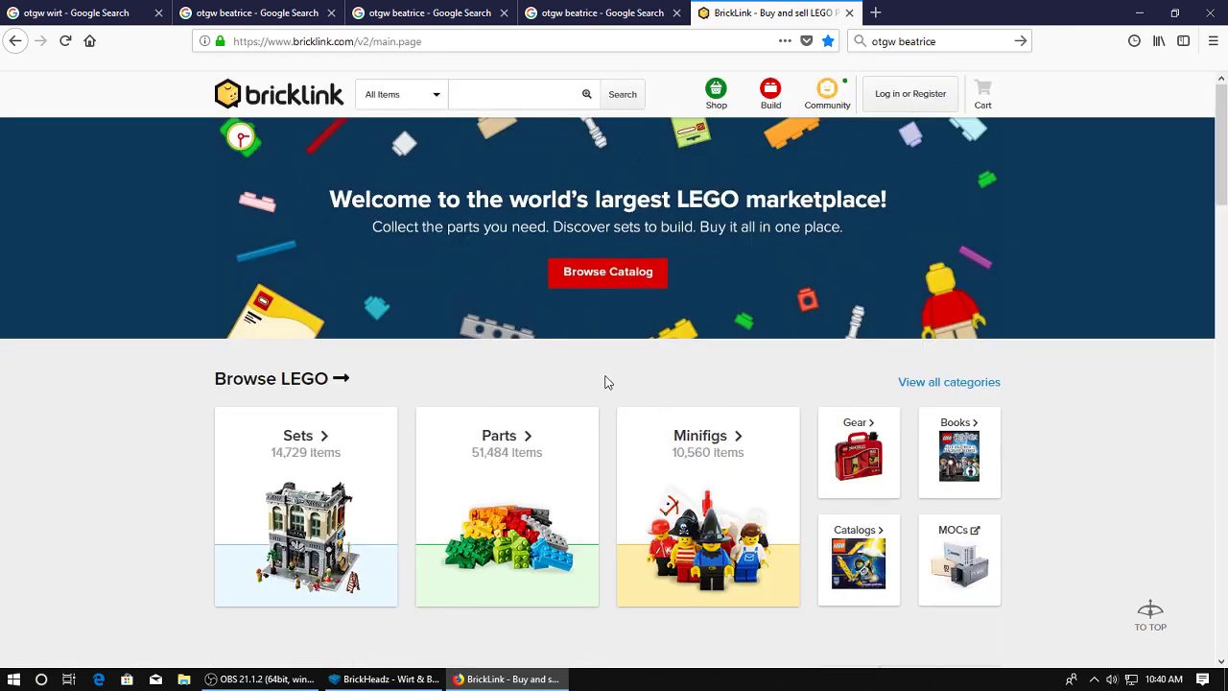
pyautogui.scroll(-1, 429, 353)
pyautogui.click(321, 348)
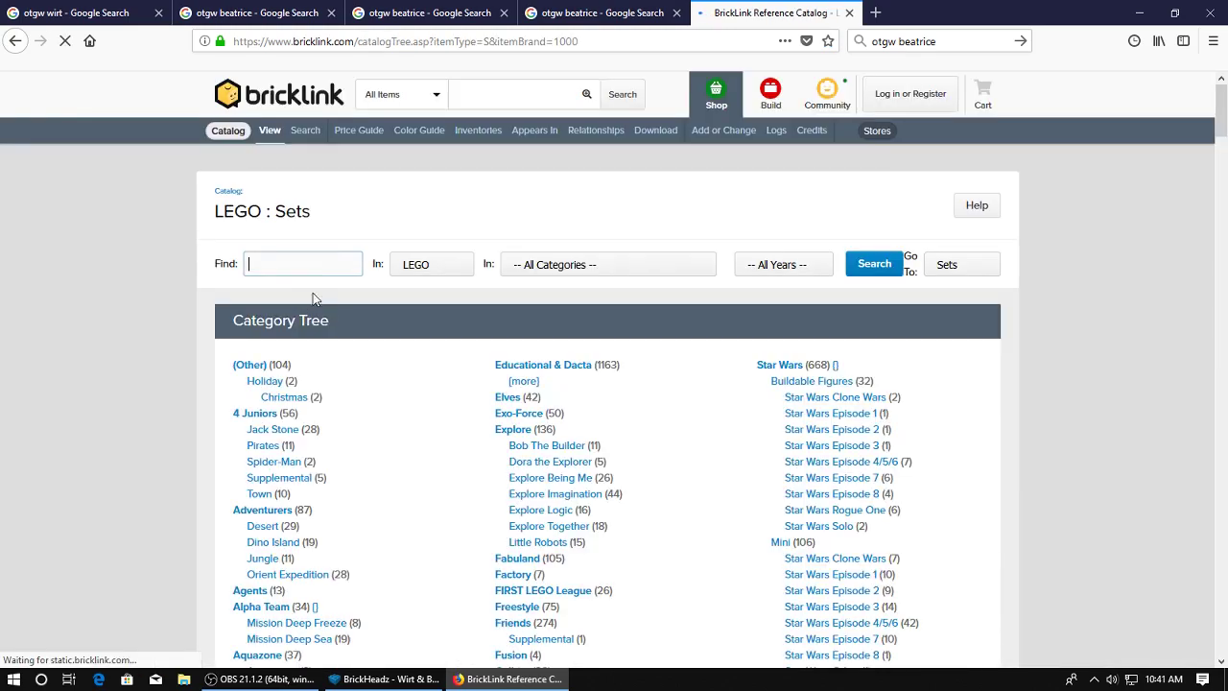
pyautogui.scroll(-15, 526, 431)
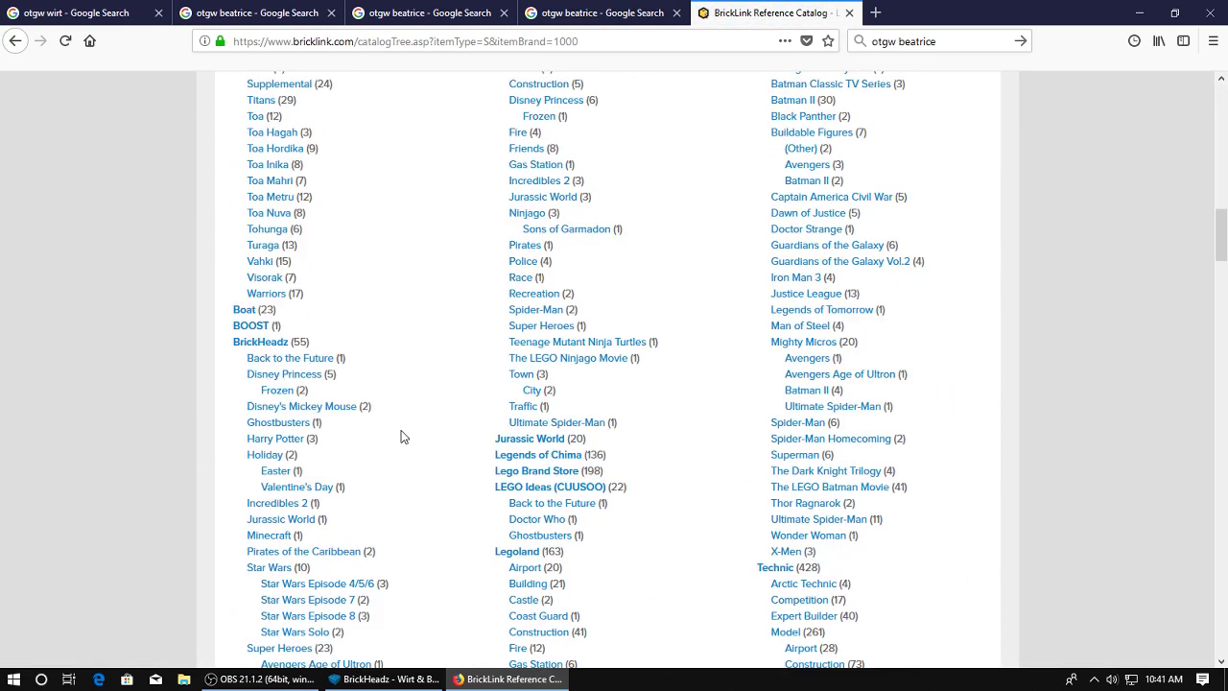
pyautogui.scroll(8, 403, 433)
pyautogui.scroll(10, 391, 427)
# Return to BrickLink's main page, open the LEGO Parts catalog and look through its category tree
pyautogui.click(285, 103)
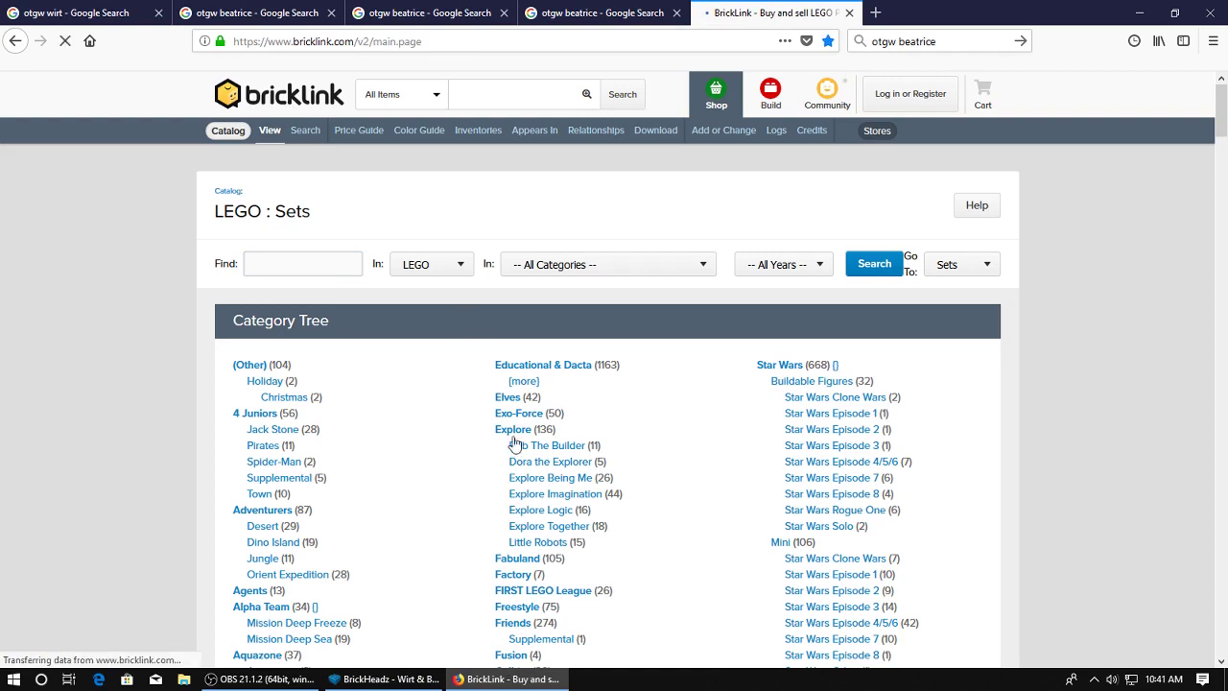
pyautogui.click(535, 462)
pyautogui.scroll(-4, 464, 370)
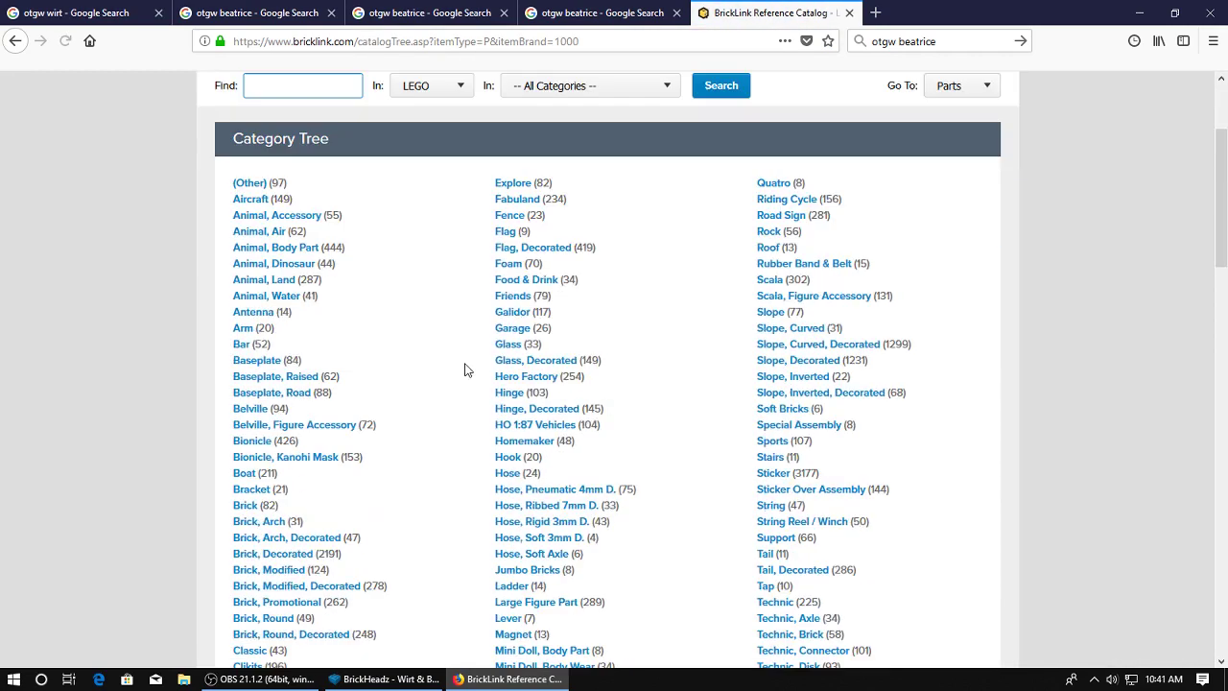
pyautogui.scroll(-5, 463, 369)
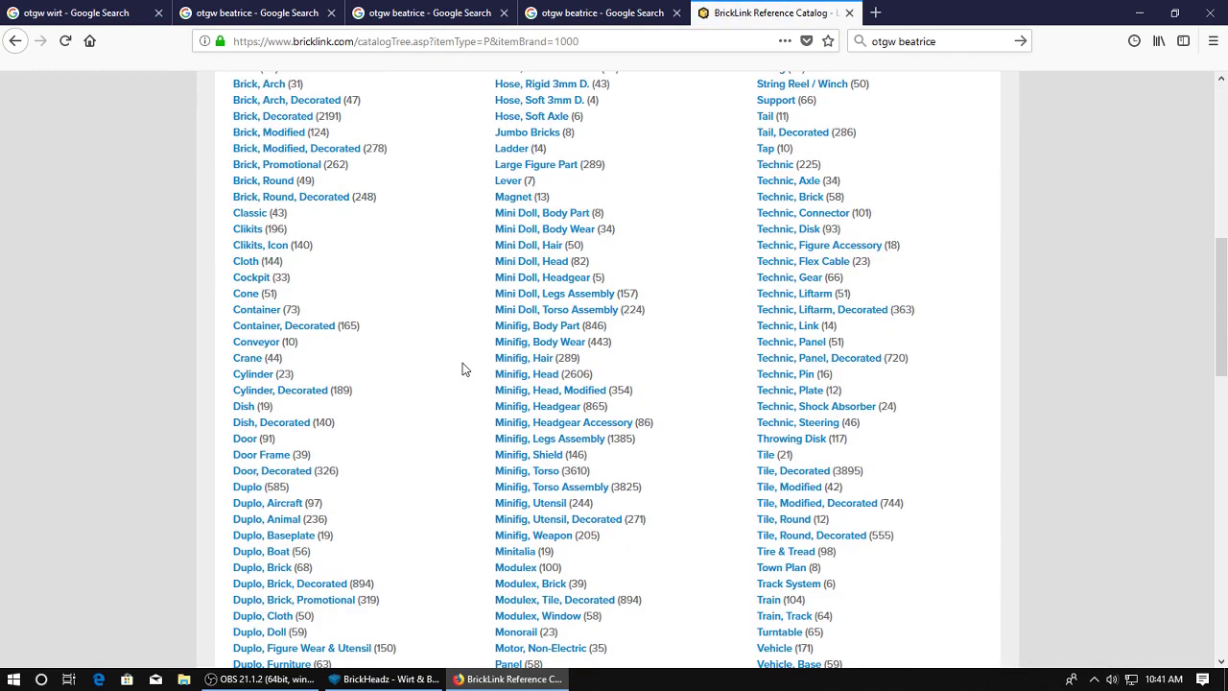
pyautogui.scroll(10, 463, 369)
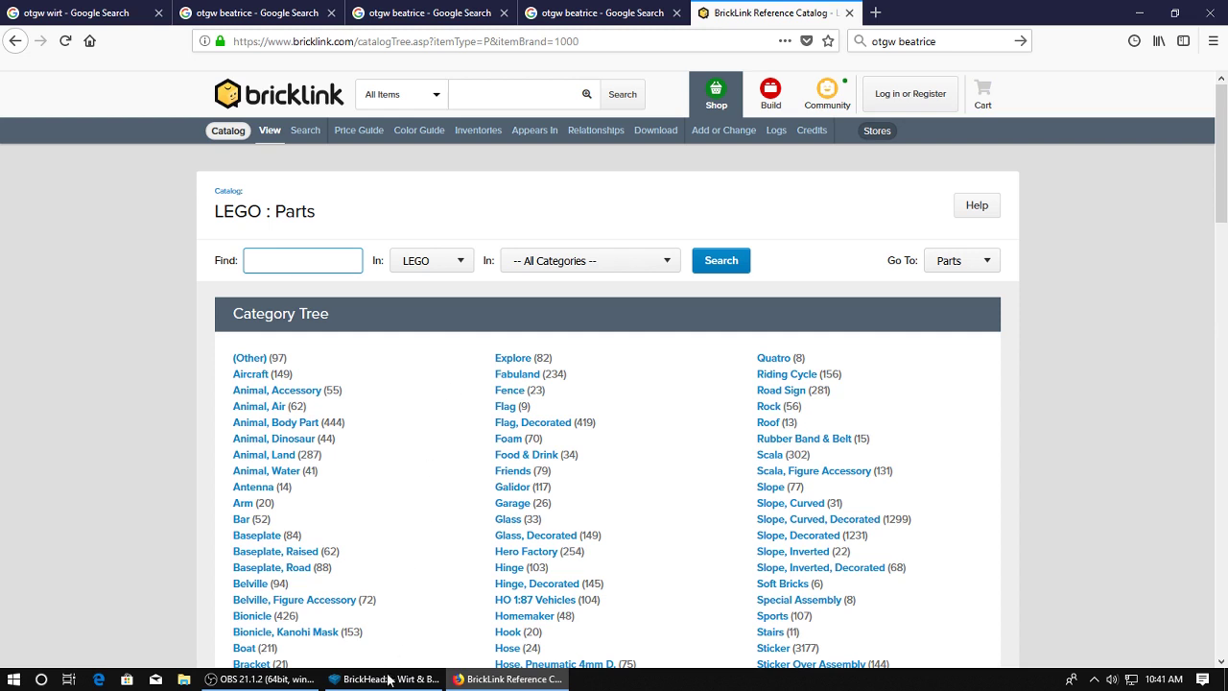
# Open the Plate category of BrickLink's parts catalog as a thumbnail gallery and view part 3023, Plate 1 x 2
pyautogui.click(388, 679)
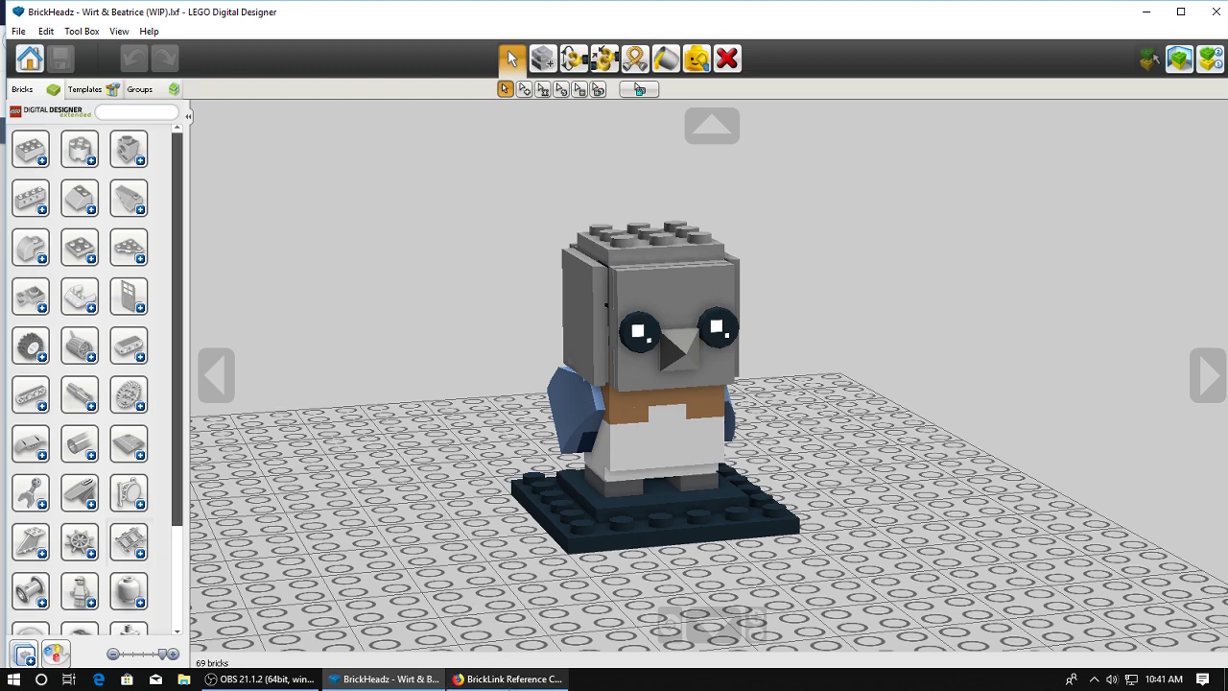
pyautogui.click(508, 678)
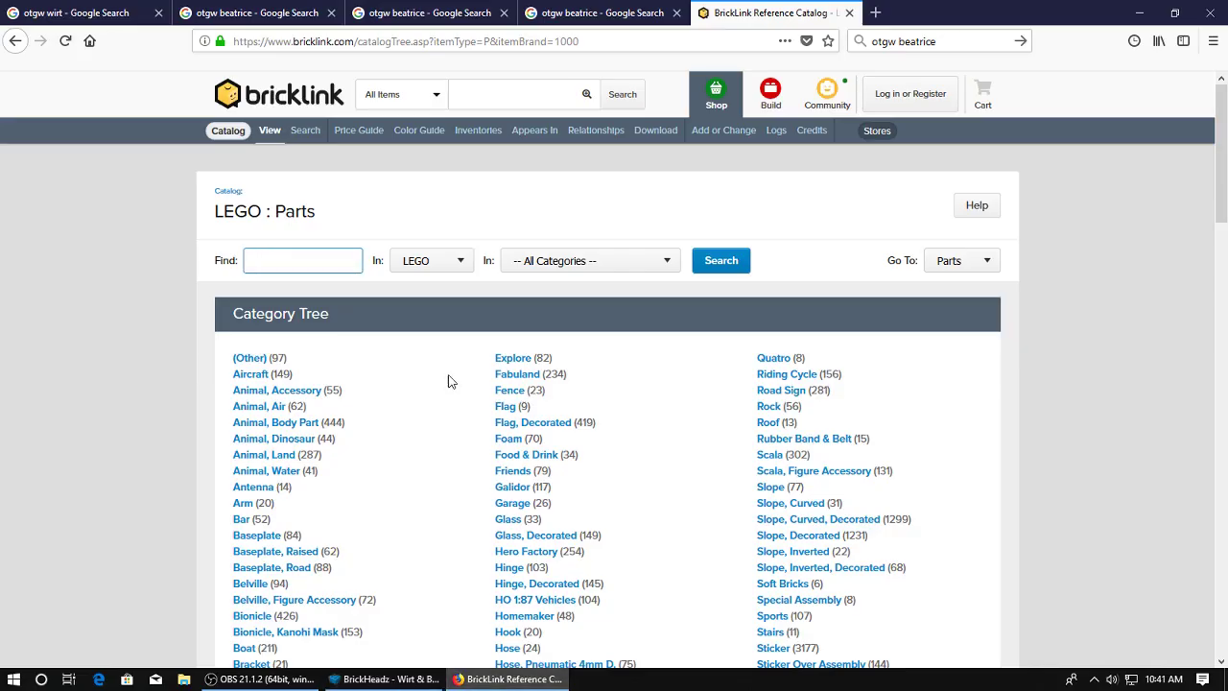
pyautogui.scroll(-12, 447, 380)
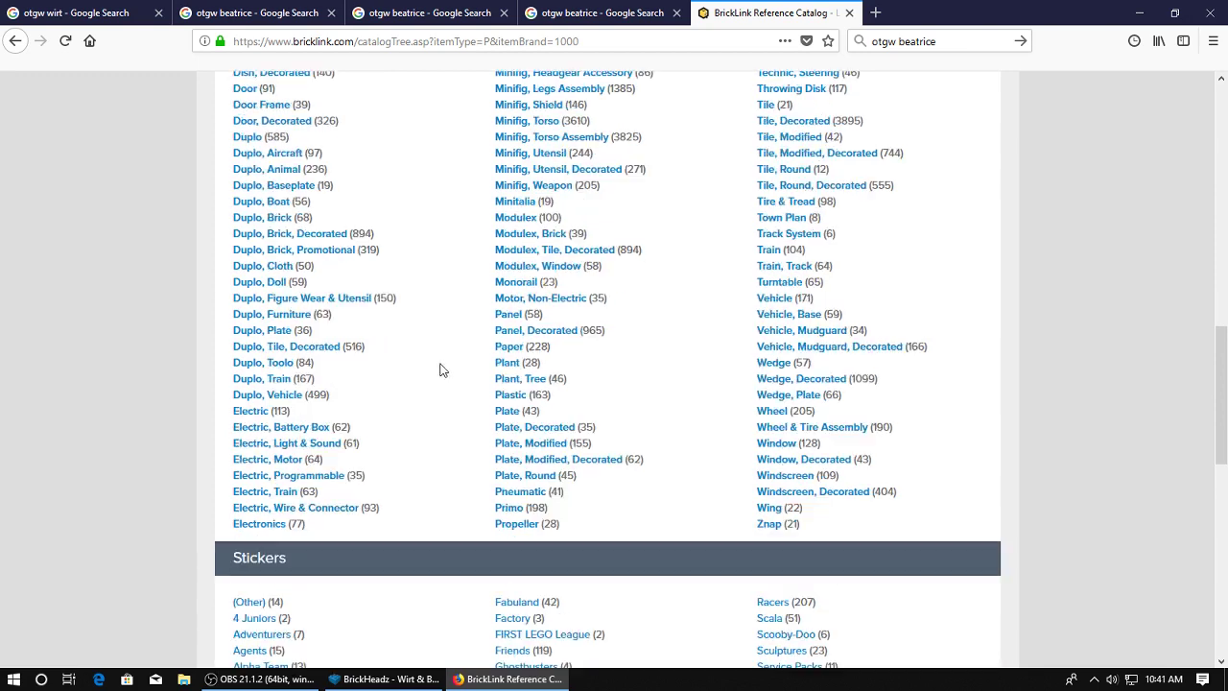
pyautogui.click(509, 419)
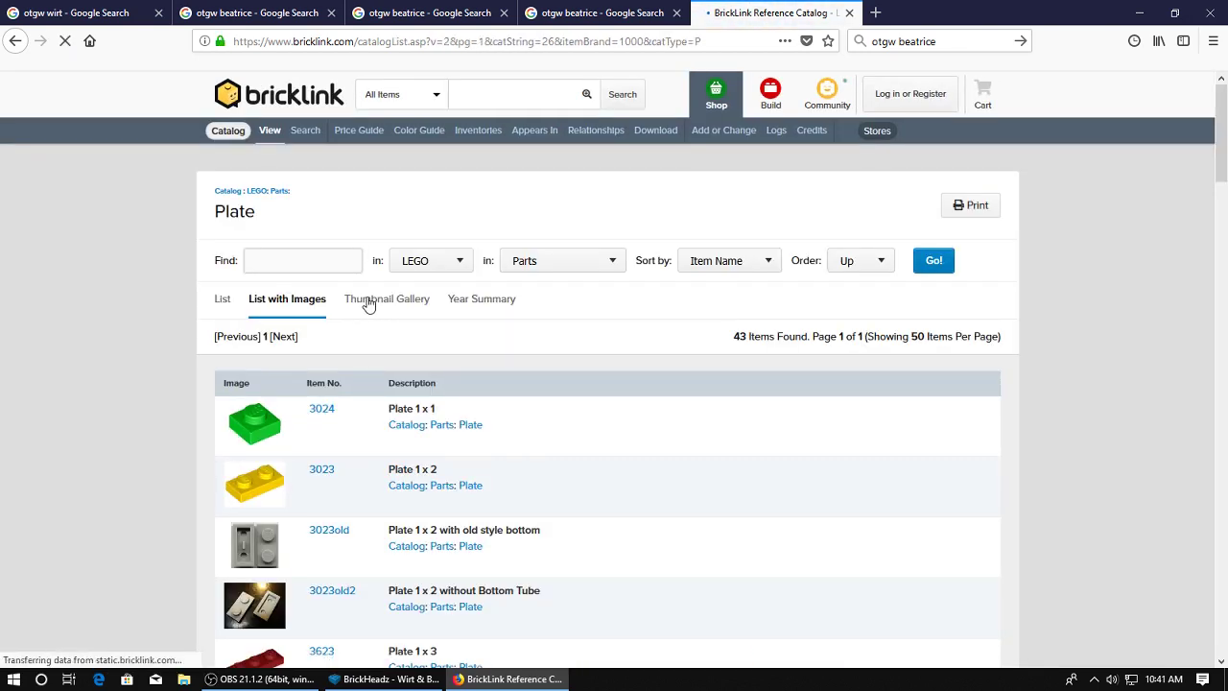
pyautogui.click(369, 303)
pyautogui.scroll(-1, 362, 326)
pyautogui.click(360, 348)
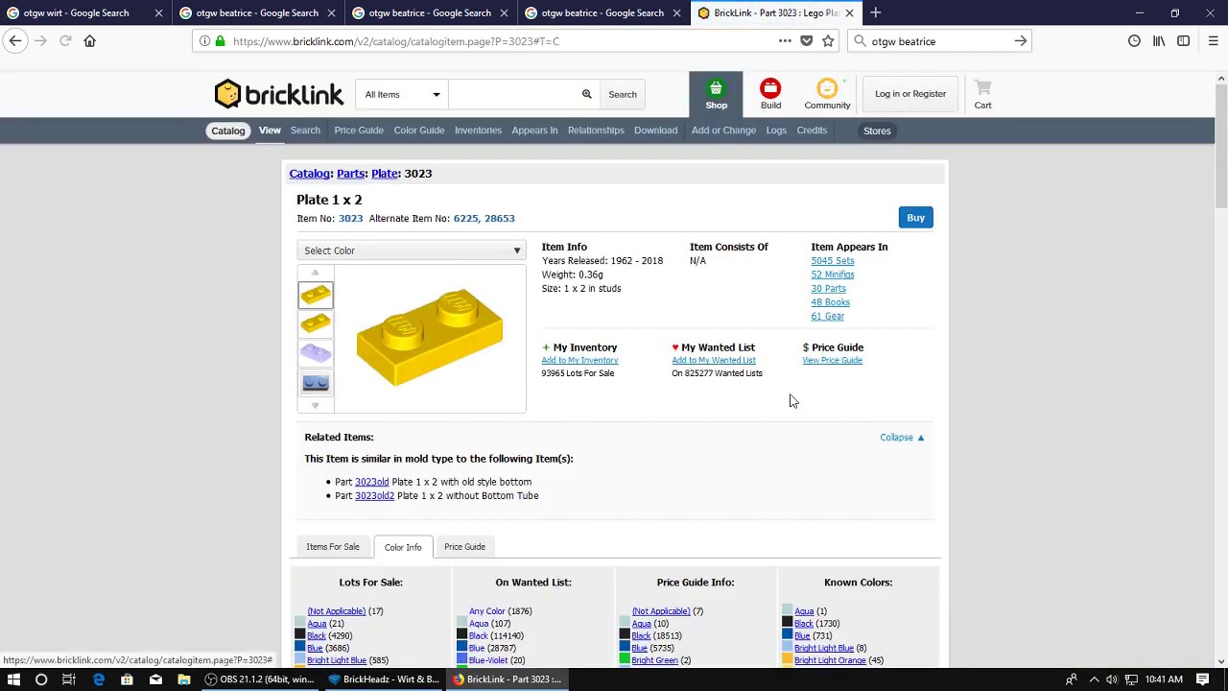
# Look through the known colors listed for the Plate 1 x 2 part
pyautogui.scroll(-4, 753, 365)
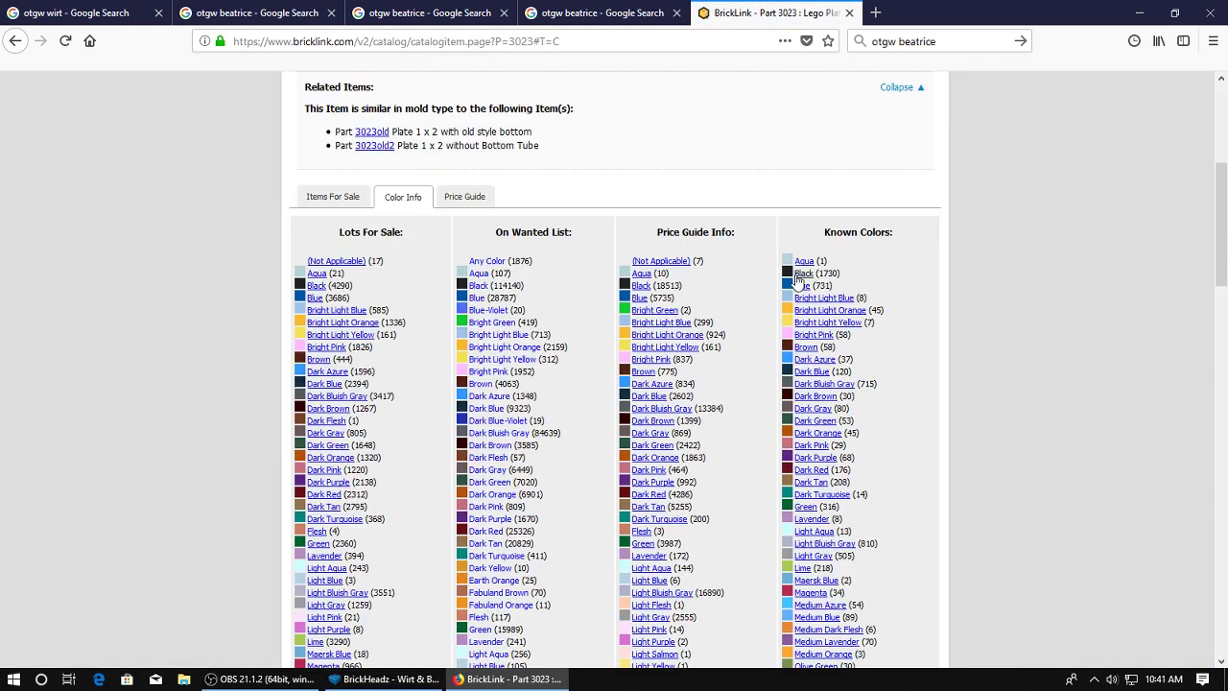
pyautogui.scroll(-1, 796, 288)
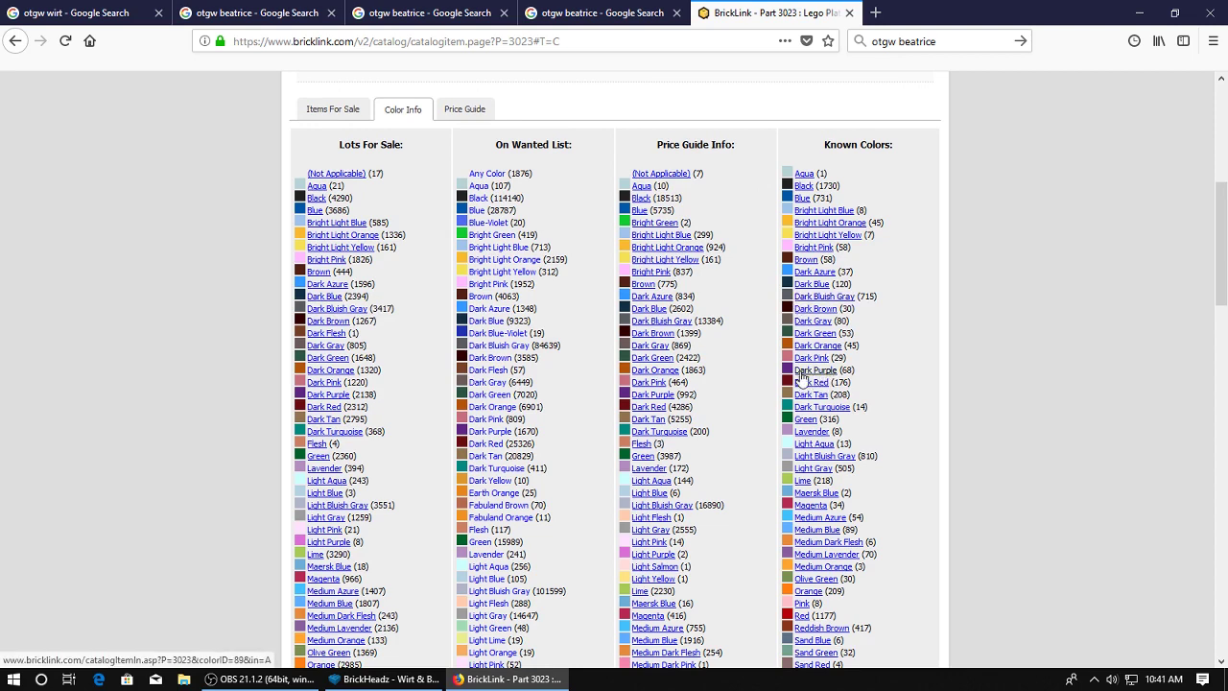
pyautogui.scroll(-1, 763, 387)
pyautogui.scroll(1, 765, 388)
pyautogui.scroll(5, 767, 383)
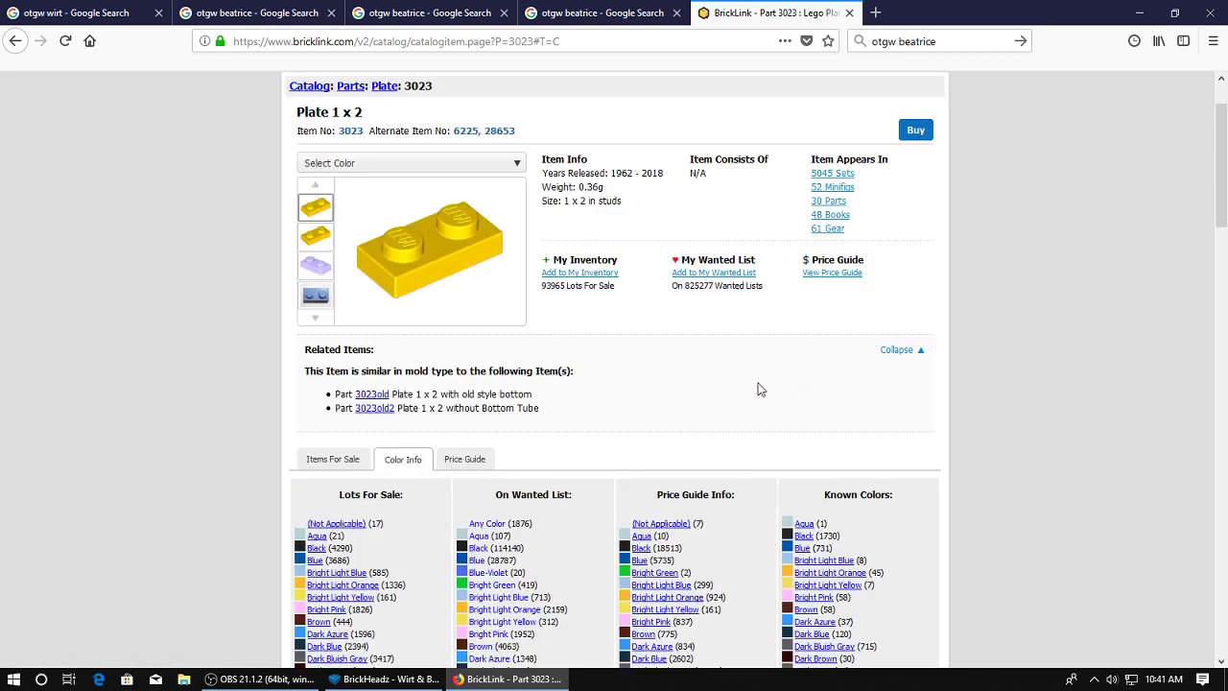
pyautogui.hotkey('alt', 'Tab')
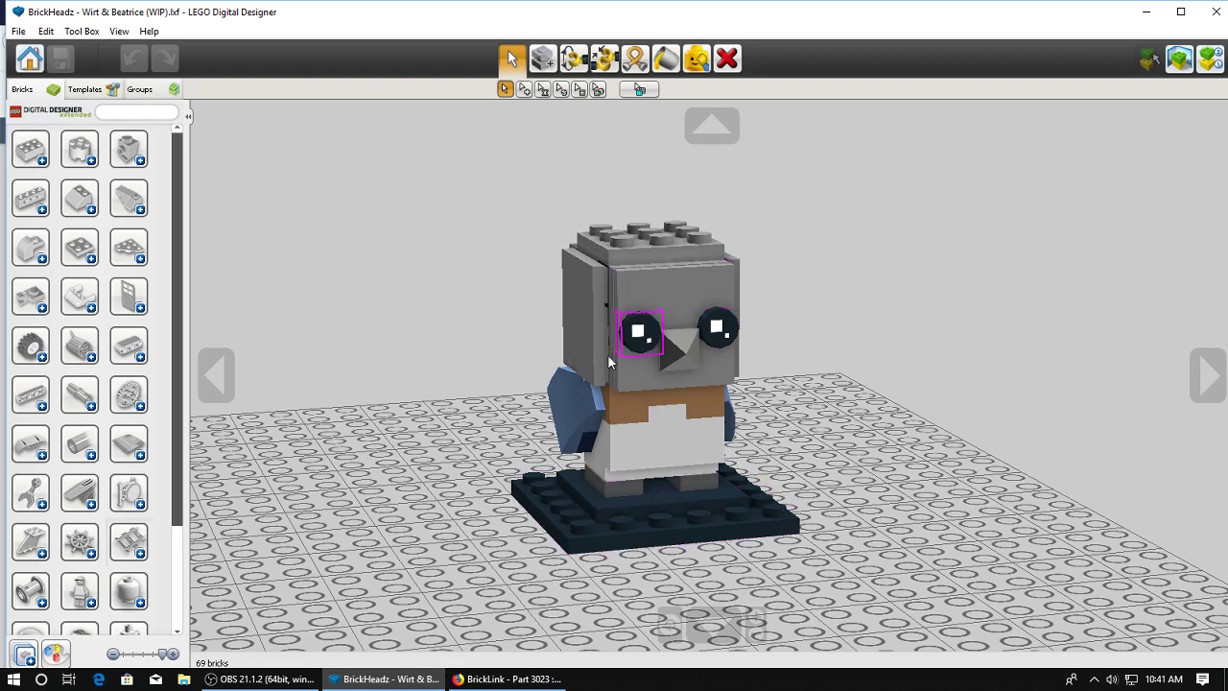
pyautogui.click(509, 678)
# Return to the Parts catalog, open part 63864, Tile 1 x 3, from the Tile category and look through its known colors
pyautogui.click(351, 174)
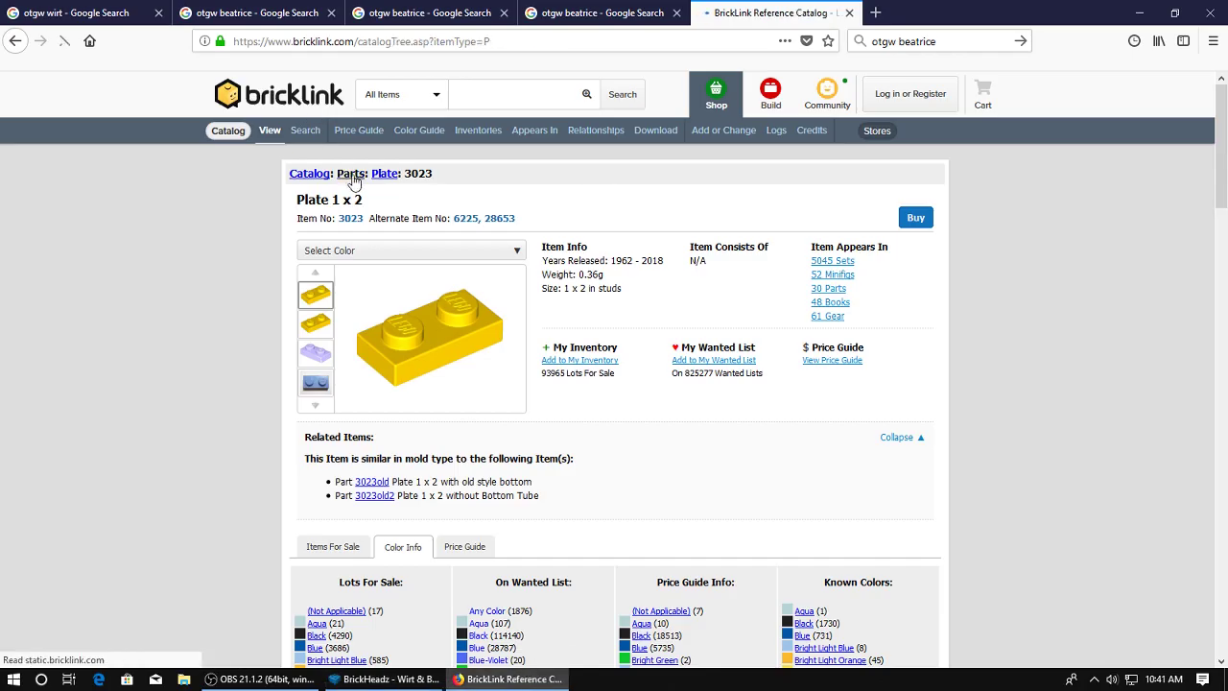
pyautogui.scroll(-8, 694, 323)
pyautogui.scroll(-2, 696, 283)
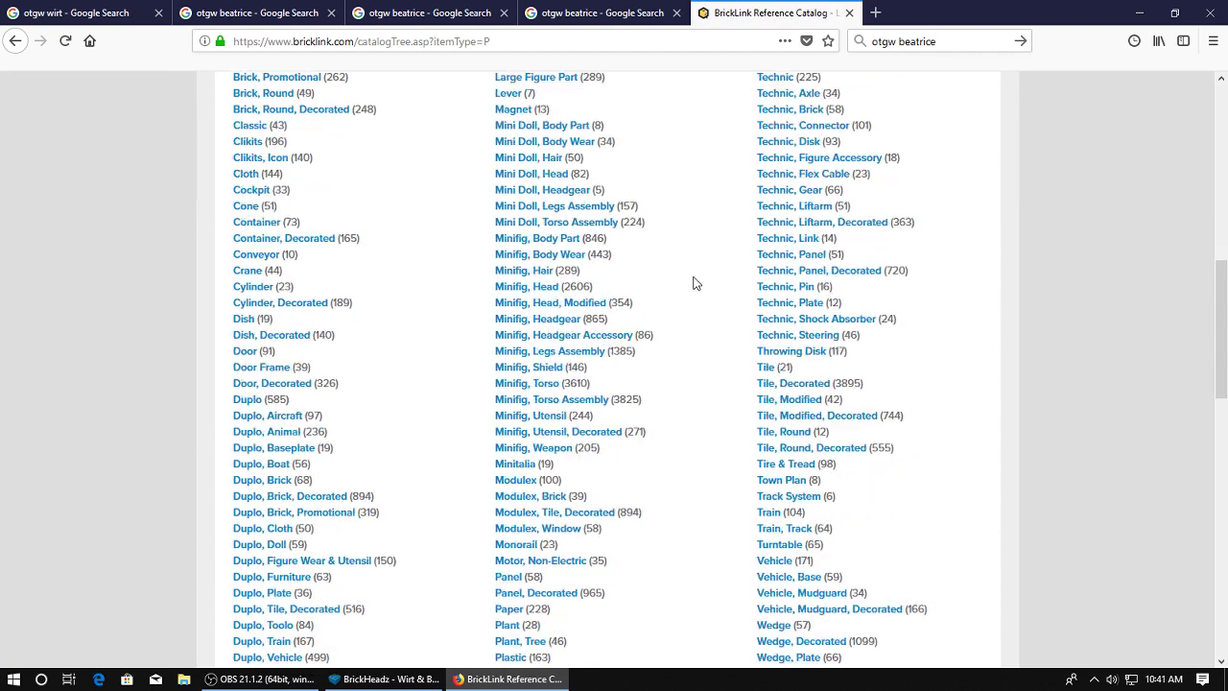
pyautogui.click(771, 369)
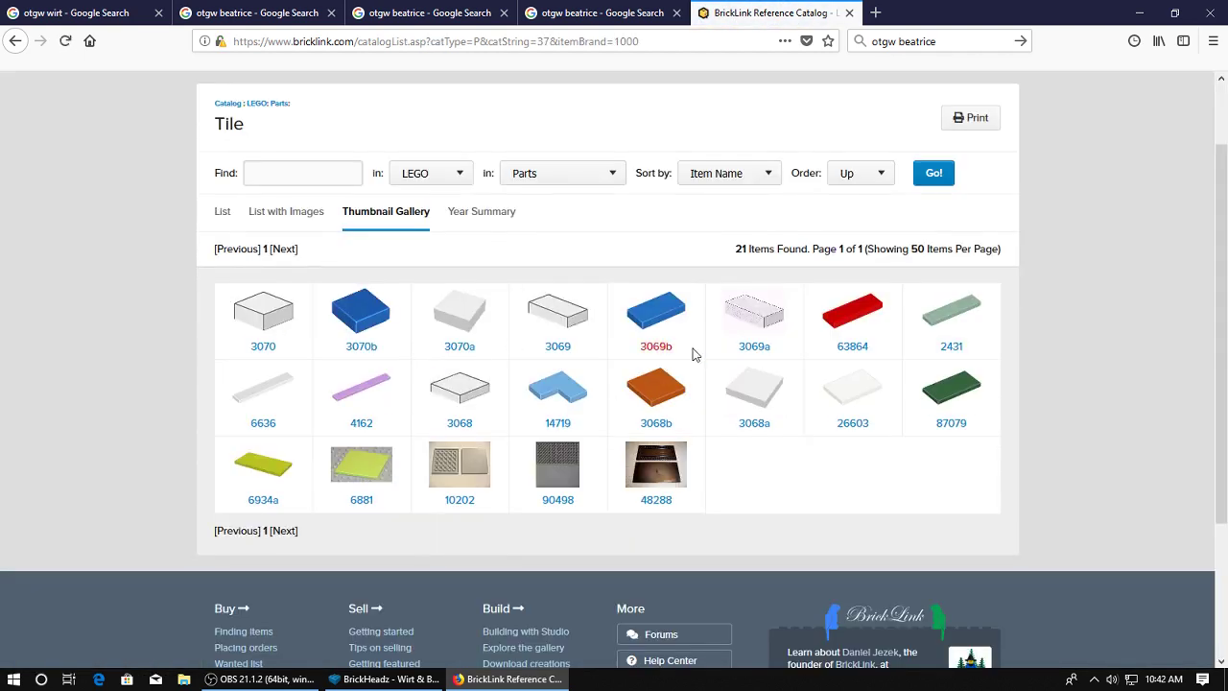
pyautogui.click(852, 347)
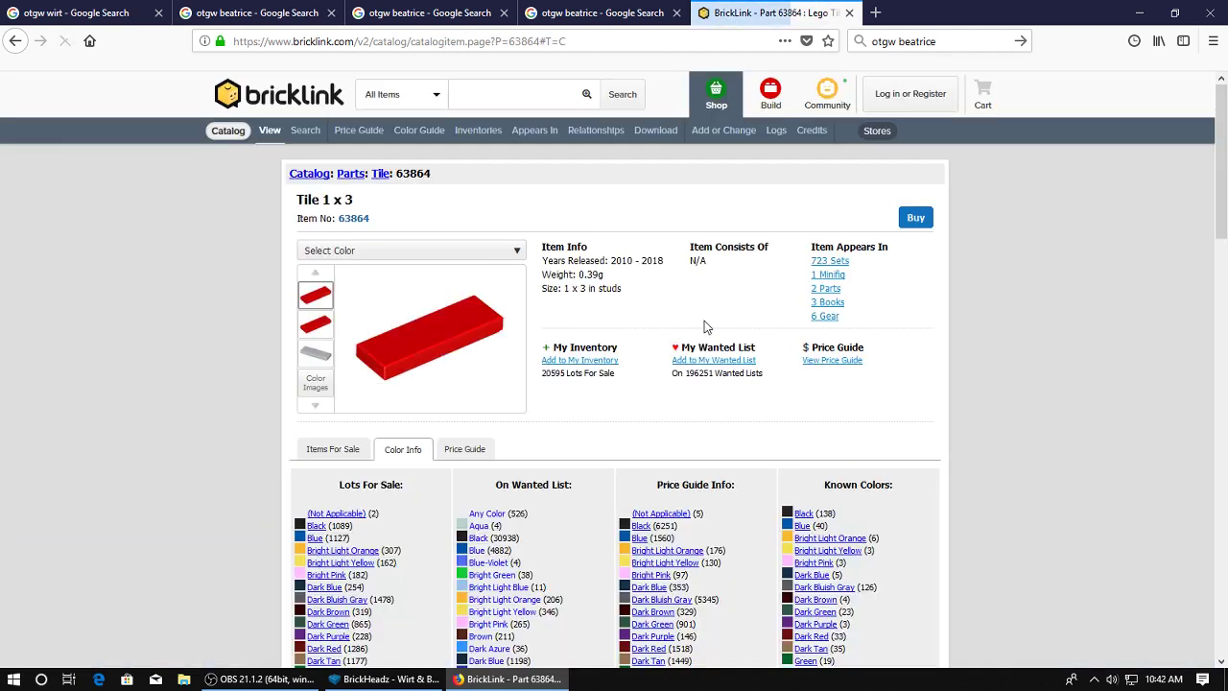
pyautogui.scroll(-7, 745, 318)
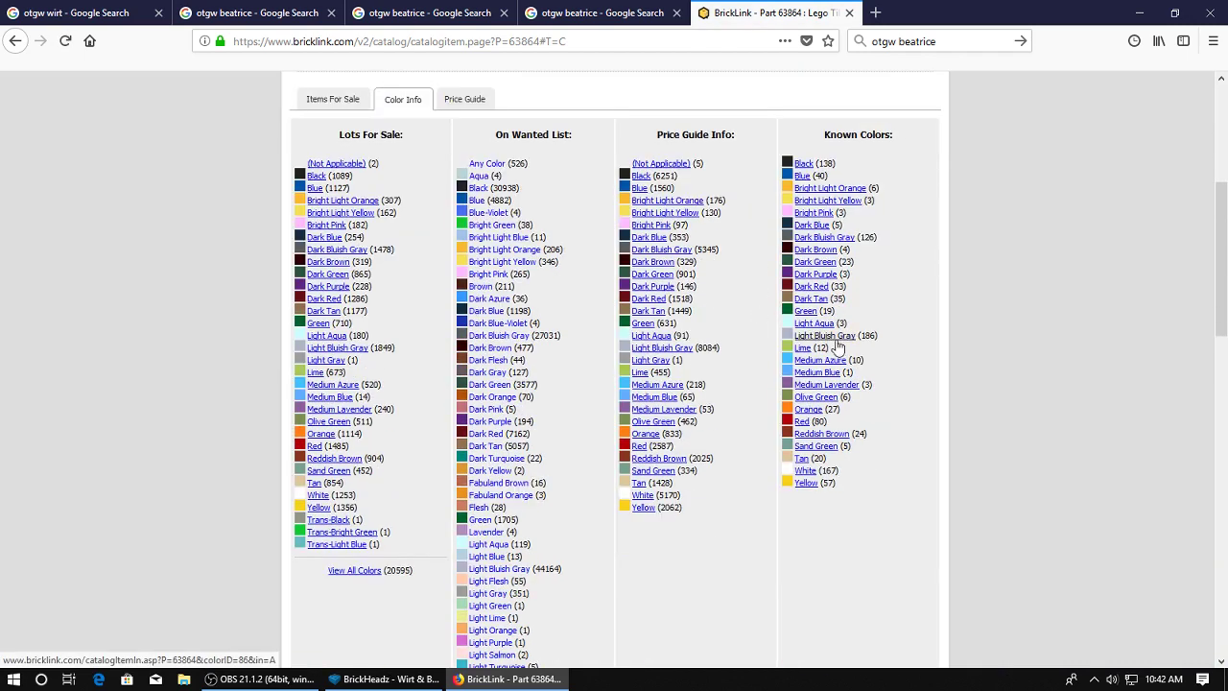
pyautogui.scroll(5, 563, 620)
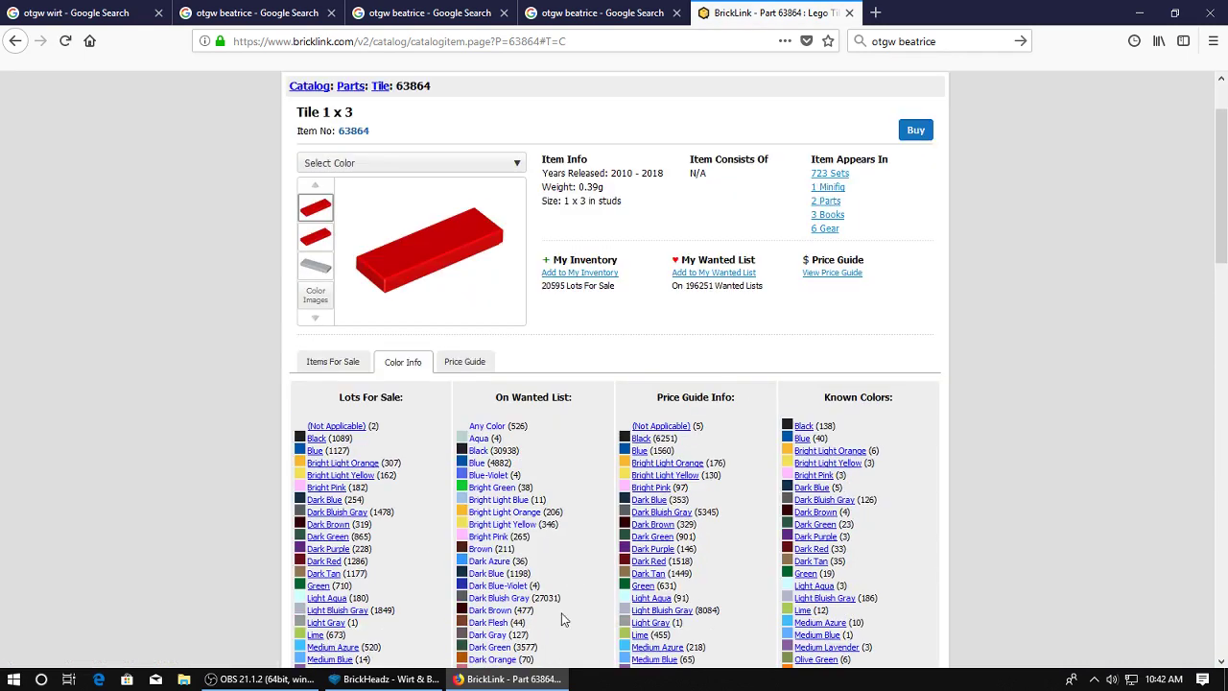
# Switch to LEGO Digital Designer, view the bird figure from its side and front, and maximize the window
pyautogui.click(384, 678)
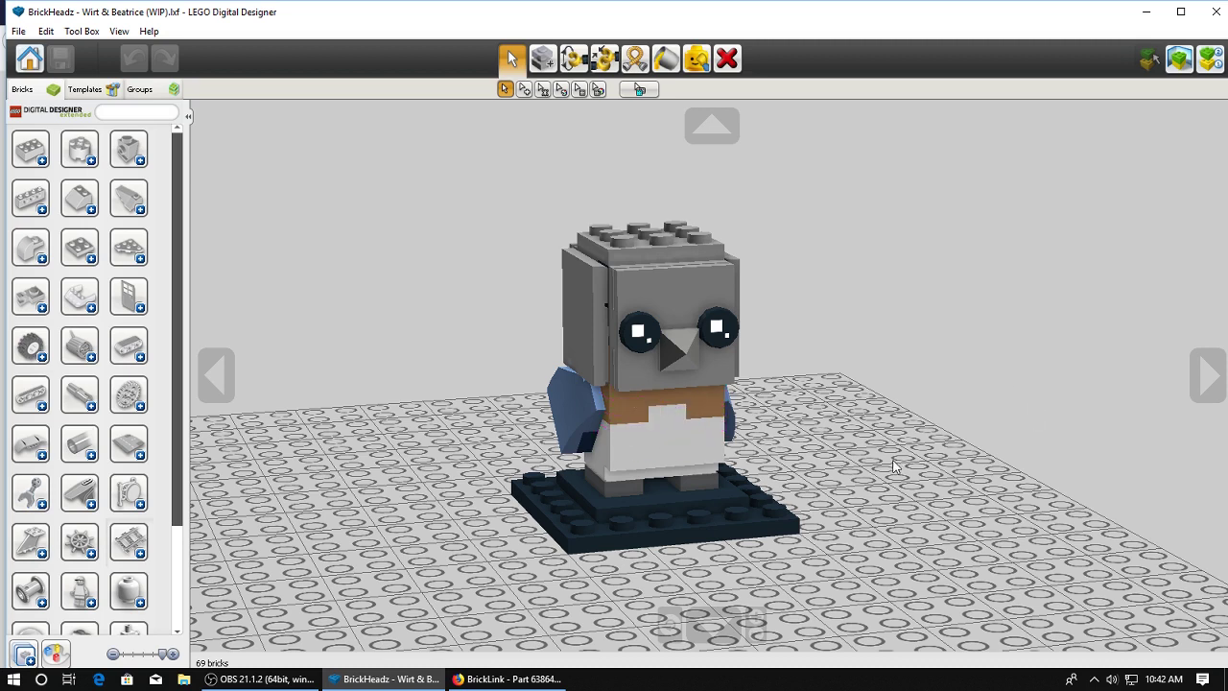
pyautogui.moveTo(592, 422); pyautogui.dragTo(805, 418, button='right')
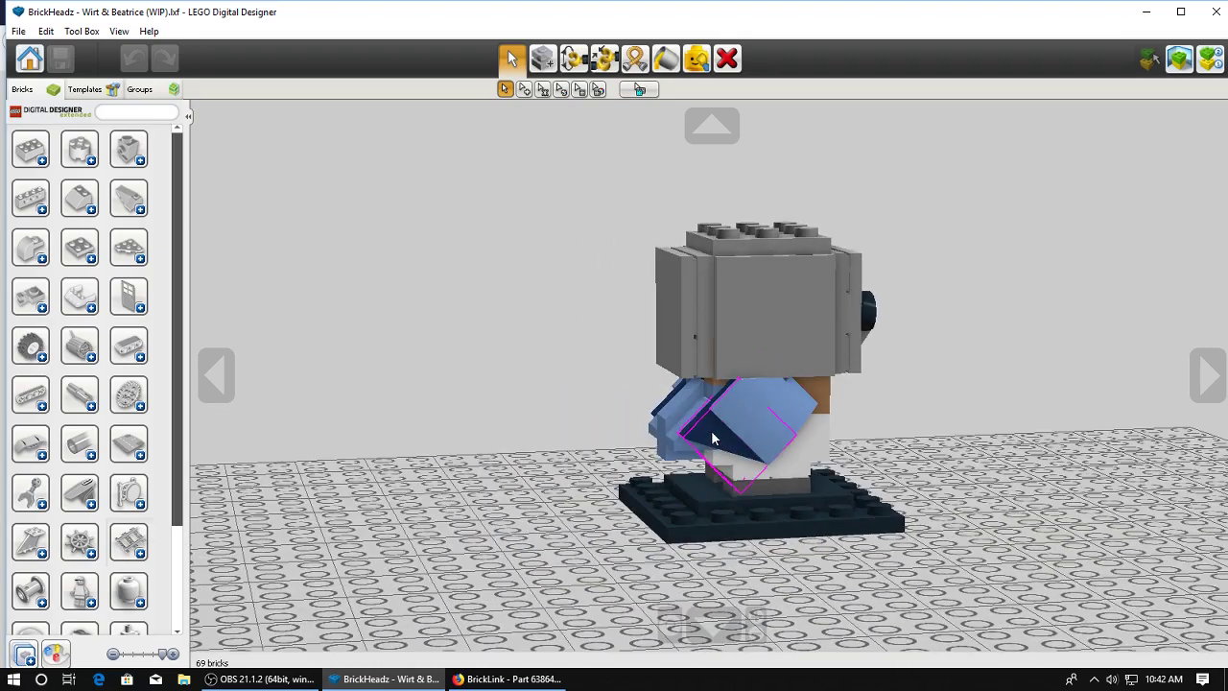
pyautogui.moveTo(979, 402); pyautogui.dragTo(738, 422, button='right')
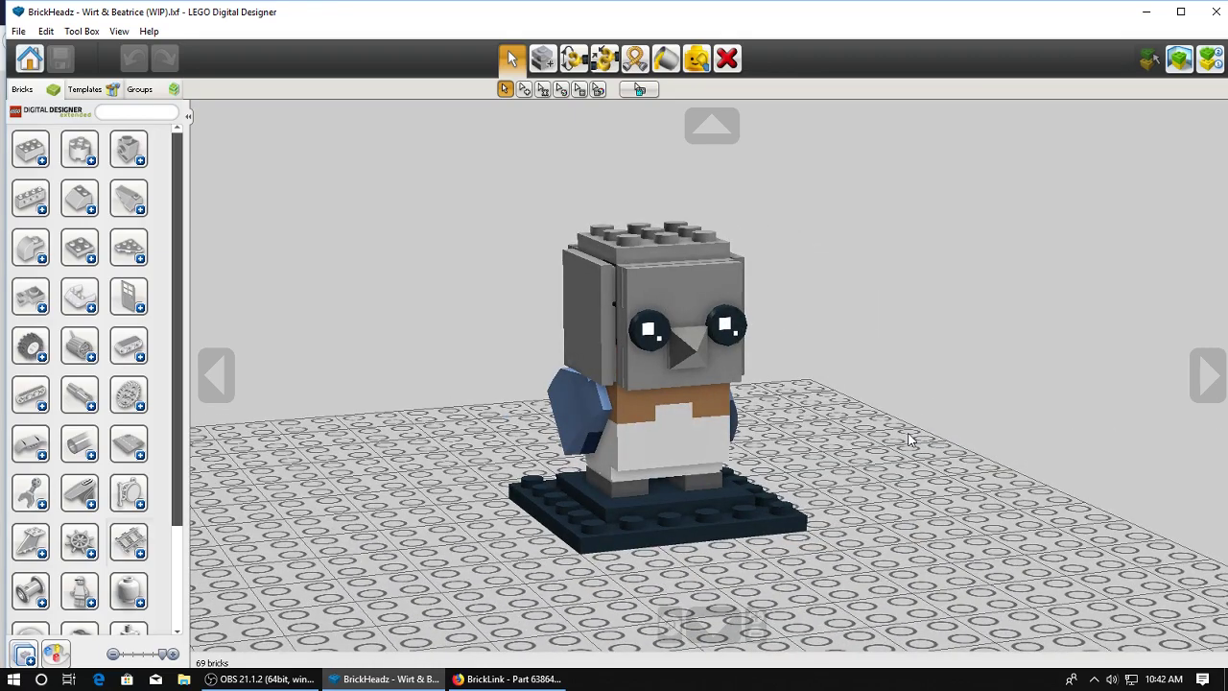
pyautogui.moveTo(902, 433)
pyautogui.mouseDown(button='right')
pyautogui.moveTo(921, 416)
pyautogui.moveTo(899, 428)
pyautogui.mouseUp(button='right')
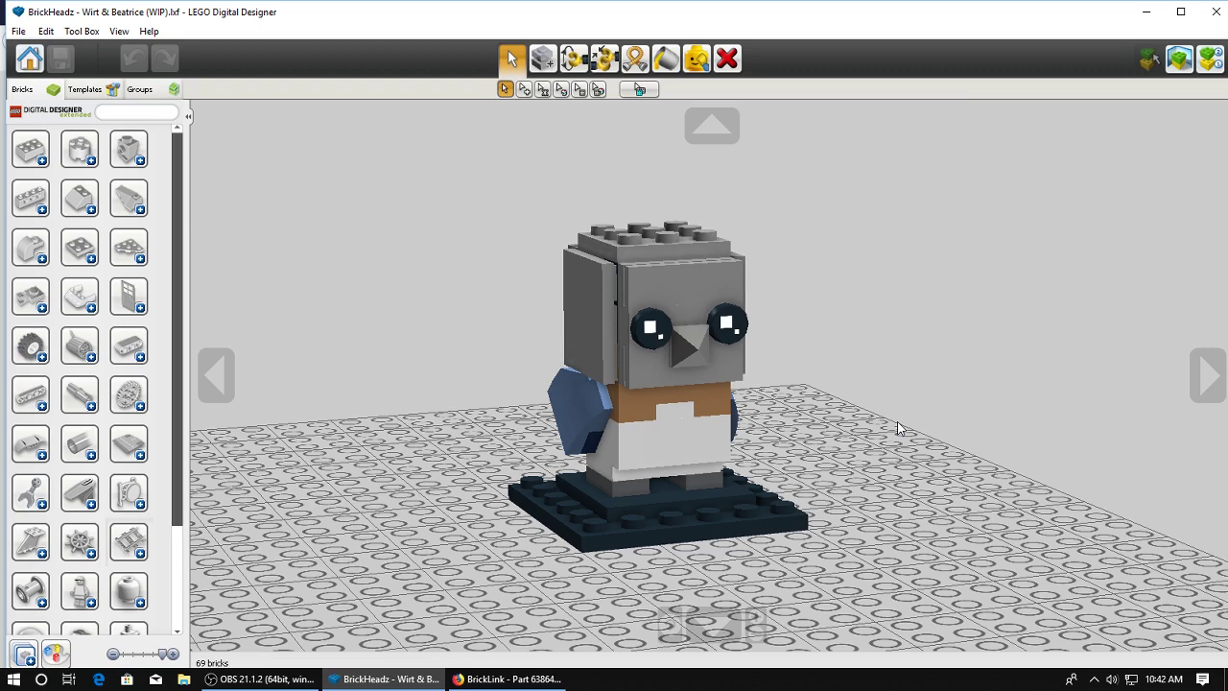
pyautogui.click(1180, 11)
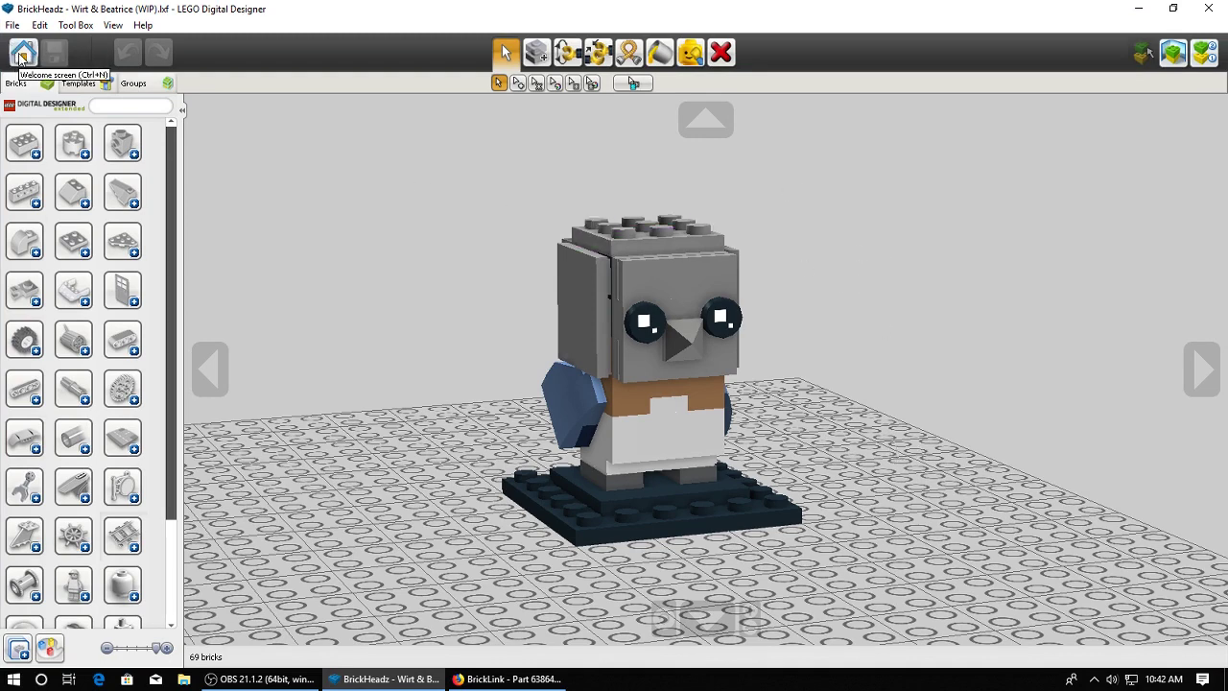
# Start a free build in the standard LEGO Digital Designer theme and place a red 1x1 brick on the baseplate
pyautogui.click(21, 54)
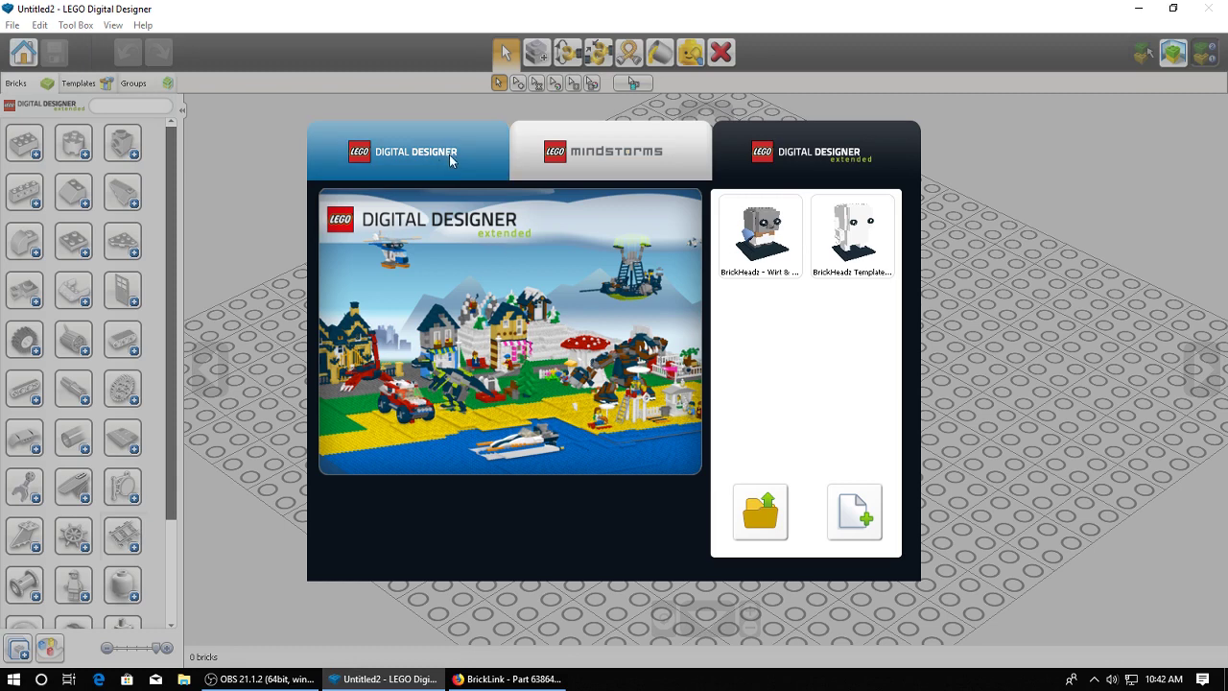
pyautogui.click(475, 152)
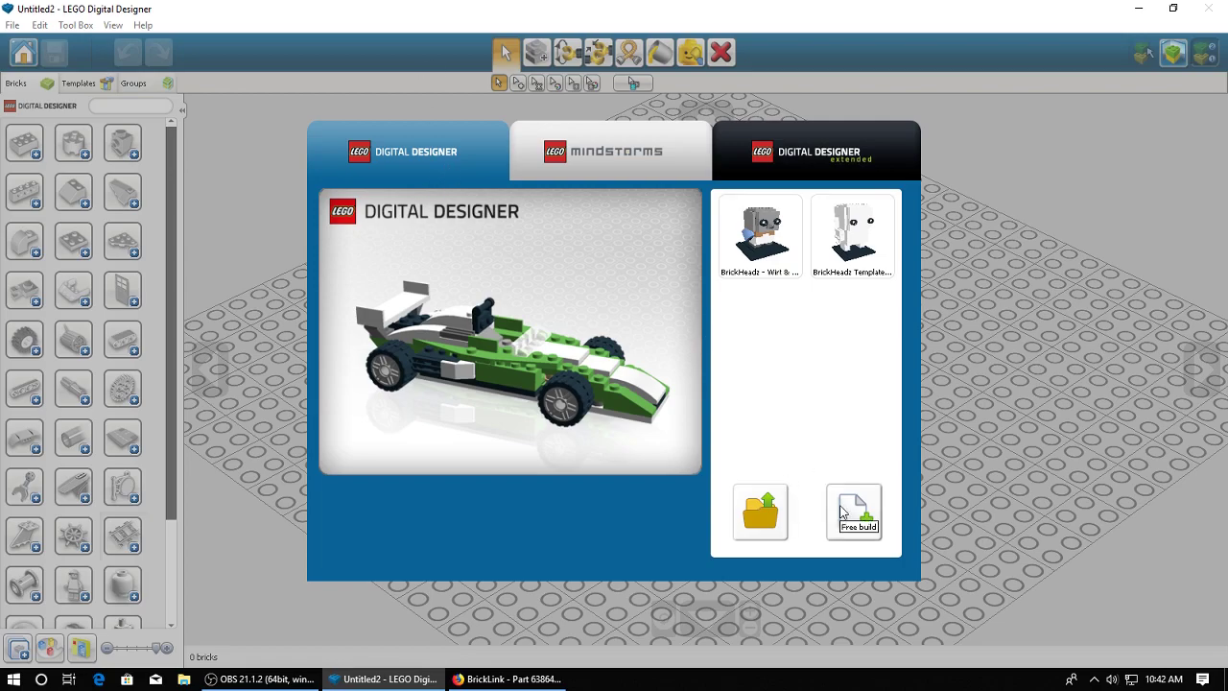
pyautogui.click(855, 511)
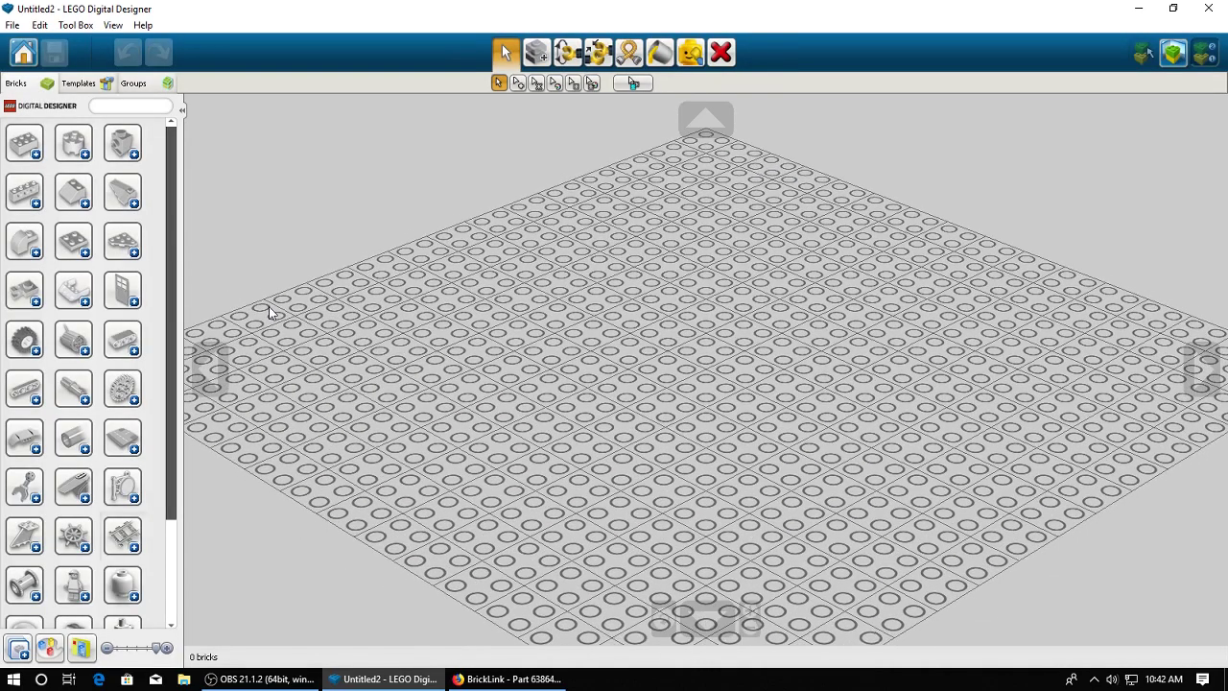
pyautogui.click(38, 154)
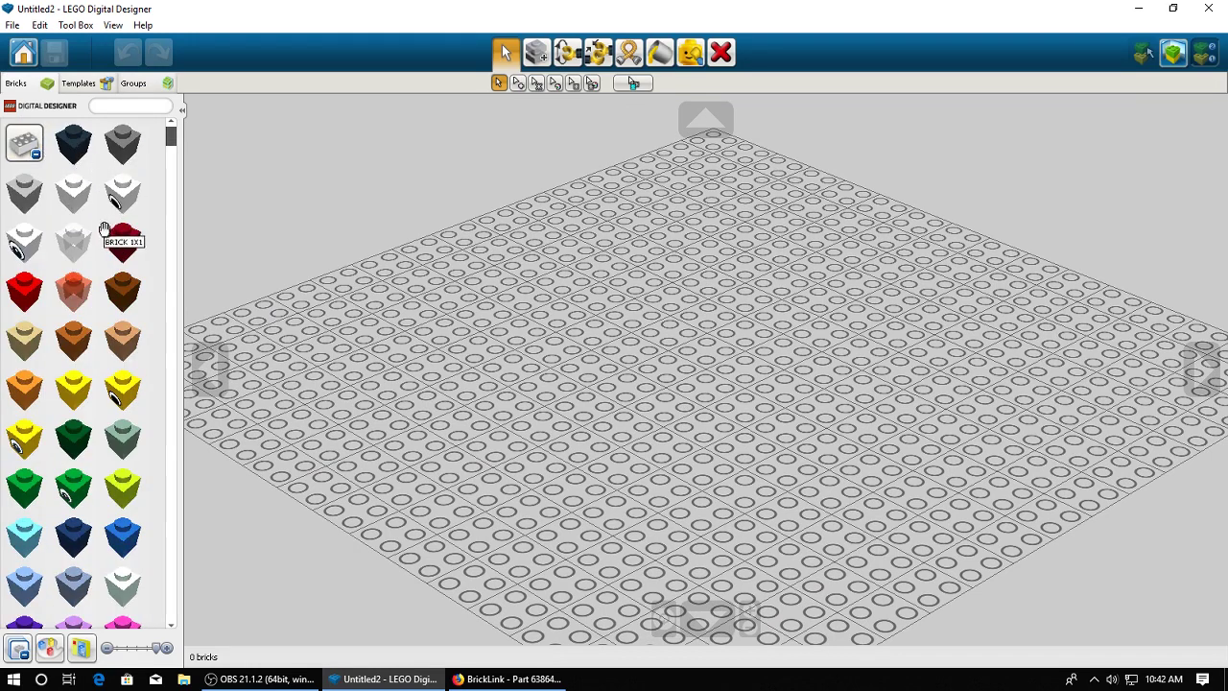
pyautogui.scroll(-3, 115, 261)
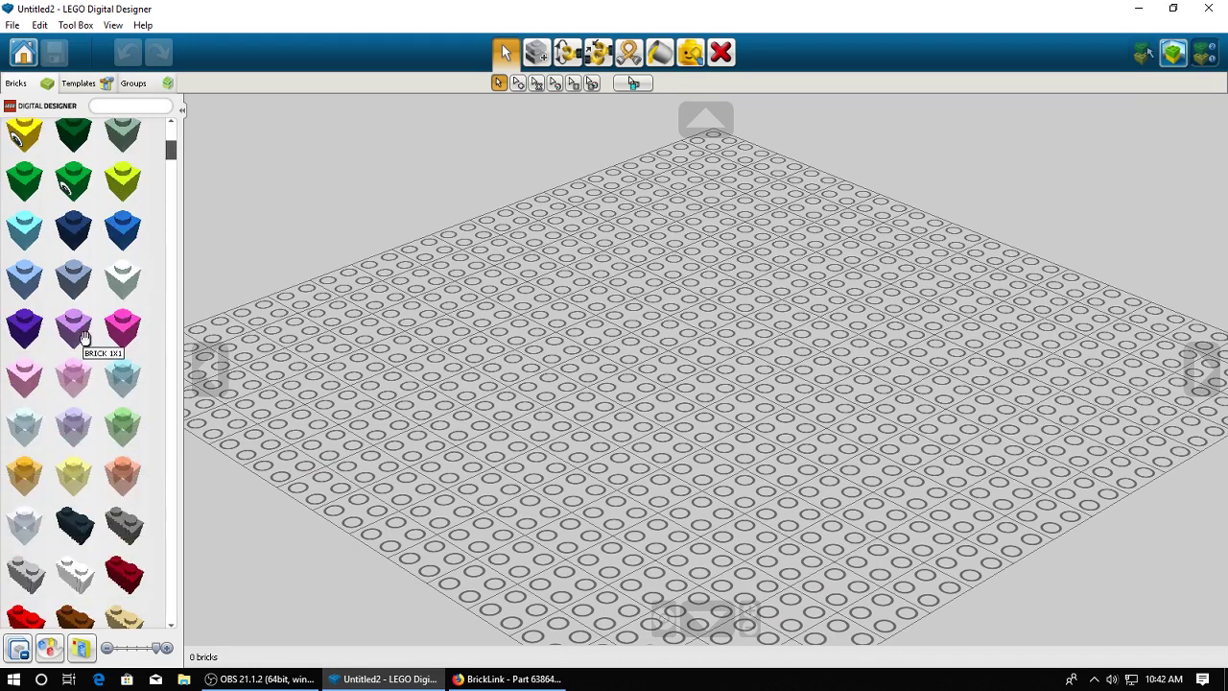
pyautogui.scroll(6, 72, 331)
pyautogui.click(23, 290)
pyautogui.click(623, 401)
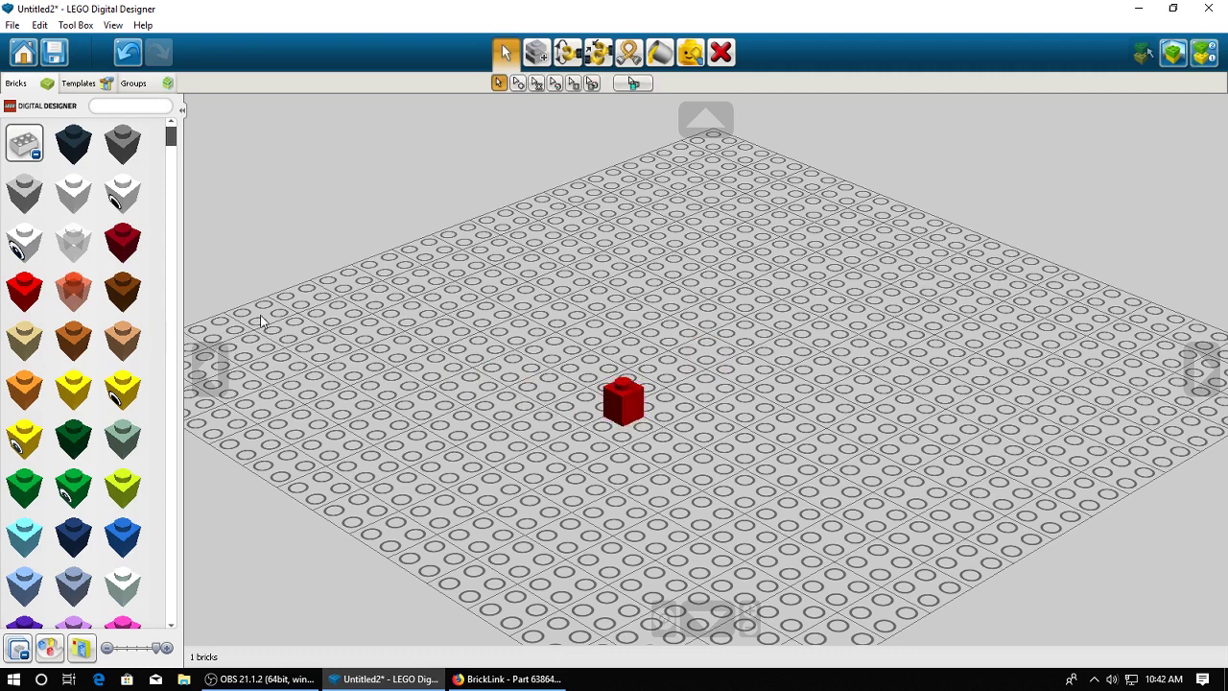
# Place a blue 1x1 round brick behind the red brick
pyautogui.click(24, 144)
pyautogui.click(119, 144)
pyautogui.scroll(-1, 87, 323)
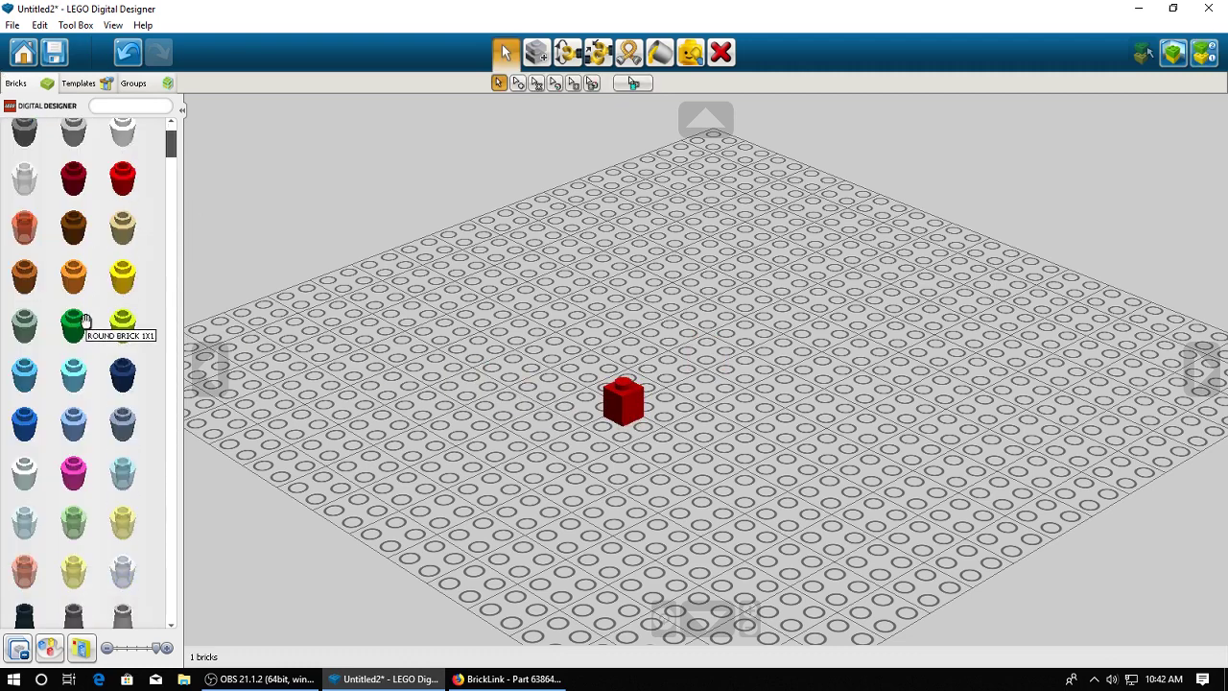
pyautogui.click(24, 419)
pyautogui.click(564, 338)
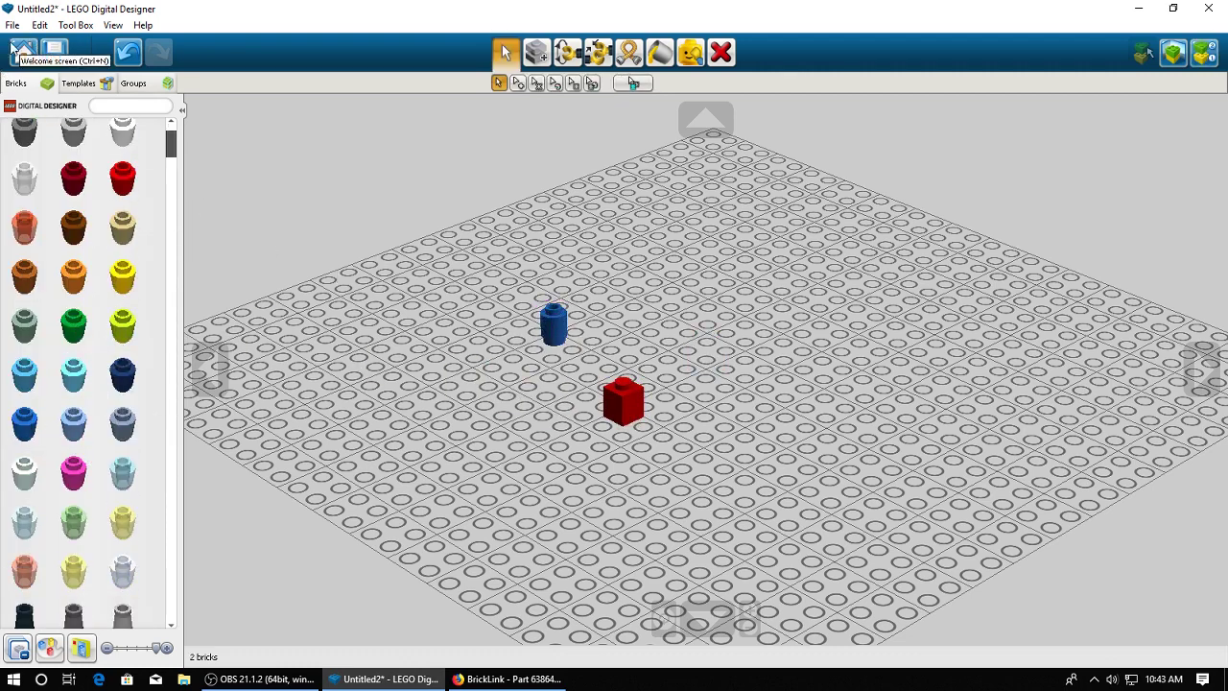
# Leave the free build and open the recent BrickHeadz - Wirt & Beatrice (WIP) model
pyautogui.click(23, 52)
pyautogui.click(495, 380)
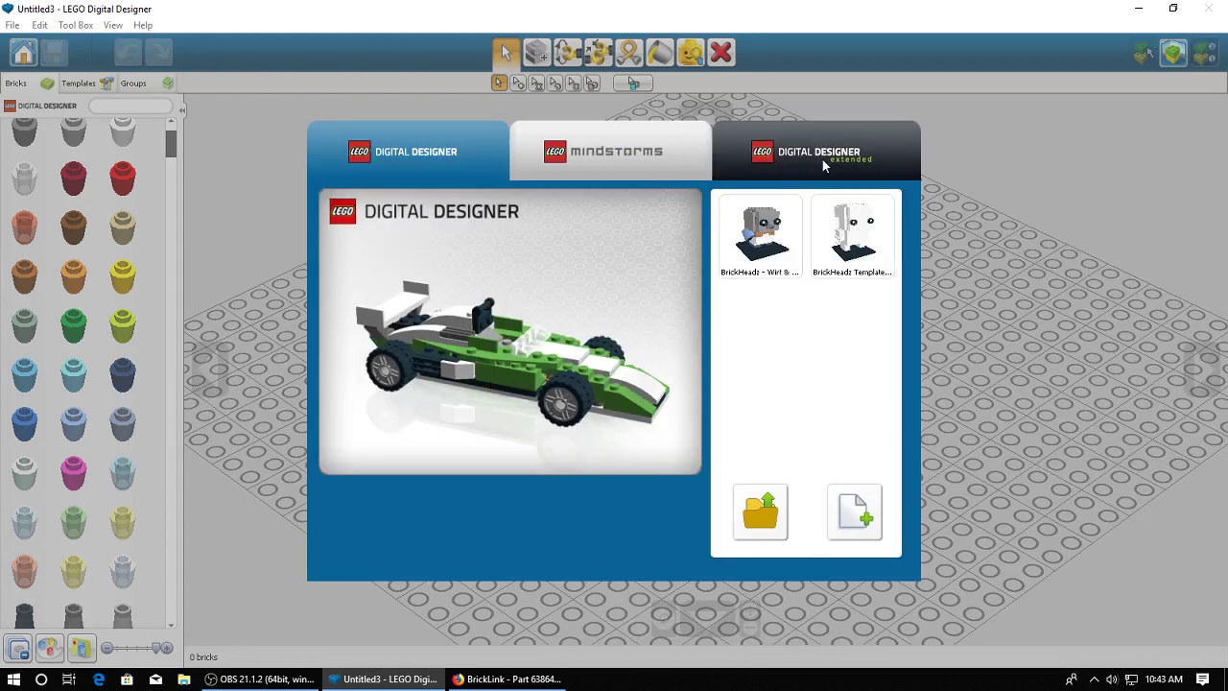
pyautogui.click(764, 268)
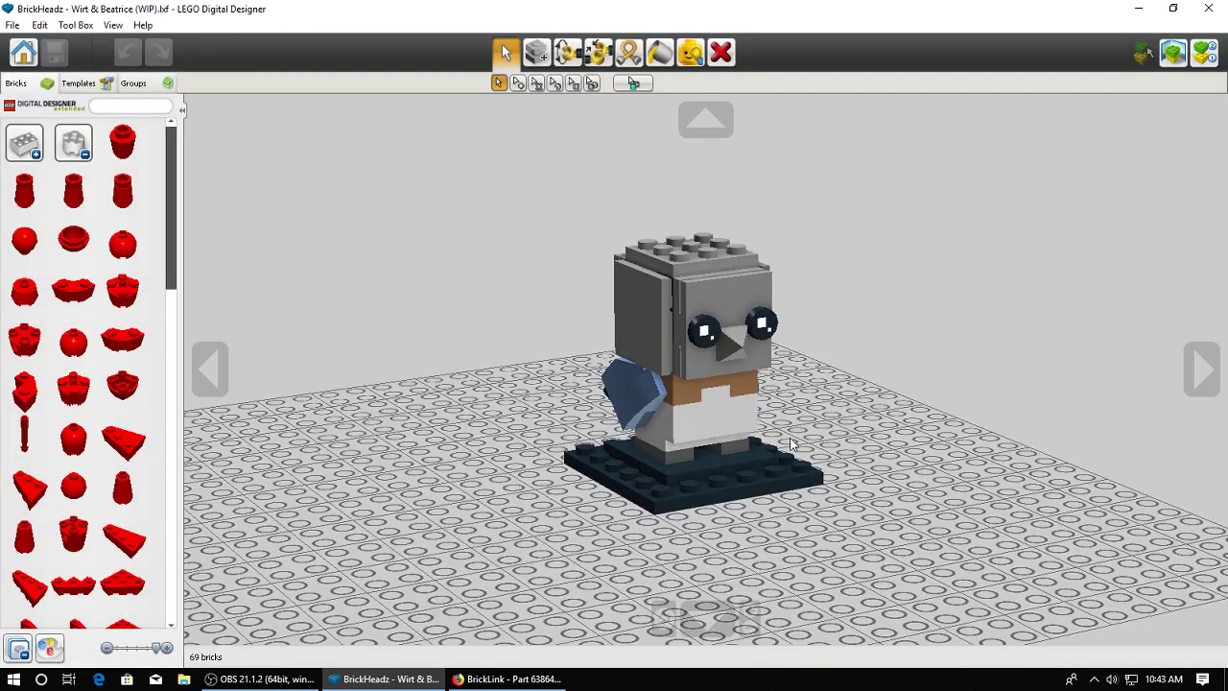
# Expand the basic bricks group in the extended theme and place a red 1x1 brick on the baseplate beside the figure
pyautogui.click(86, 155)
pyautogui.click(39, 152)
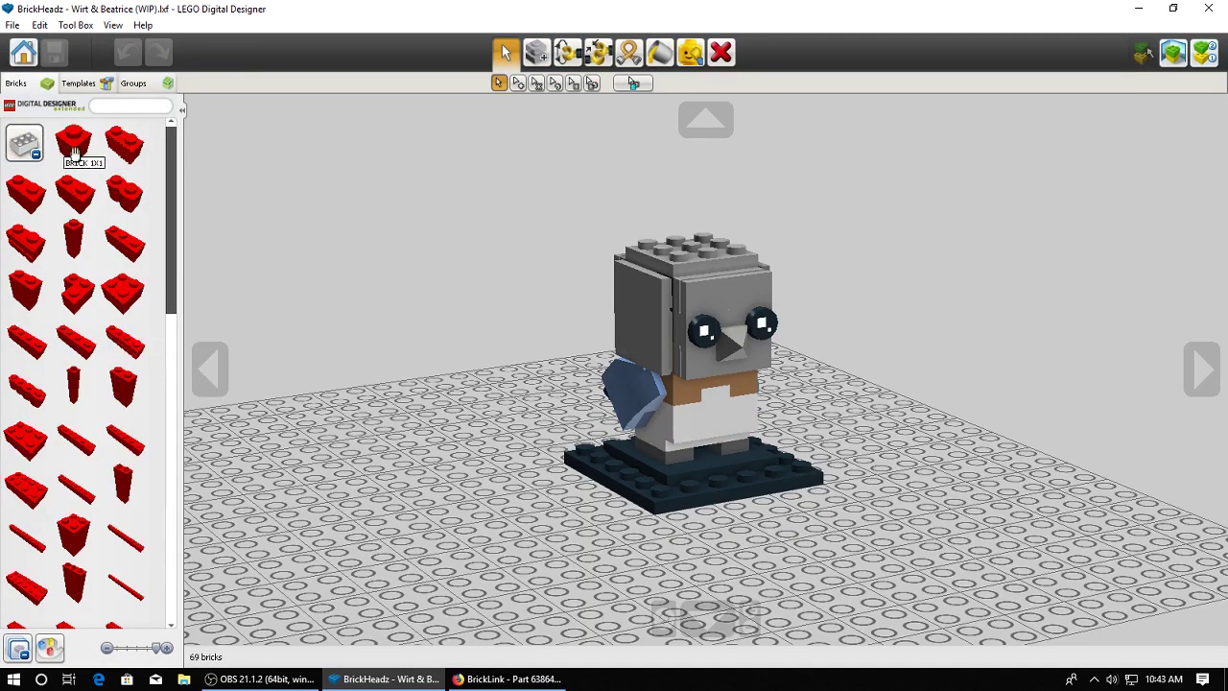
pyautogui.scroll(-4, 79, 312)
pyautogui.scroll(4, 82, 318)
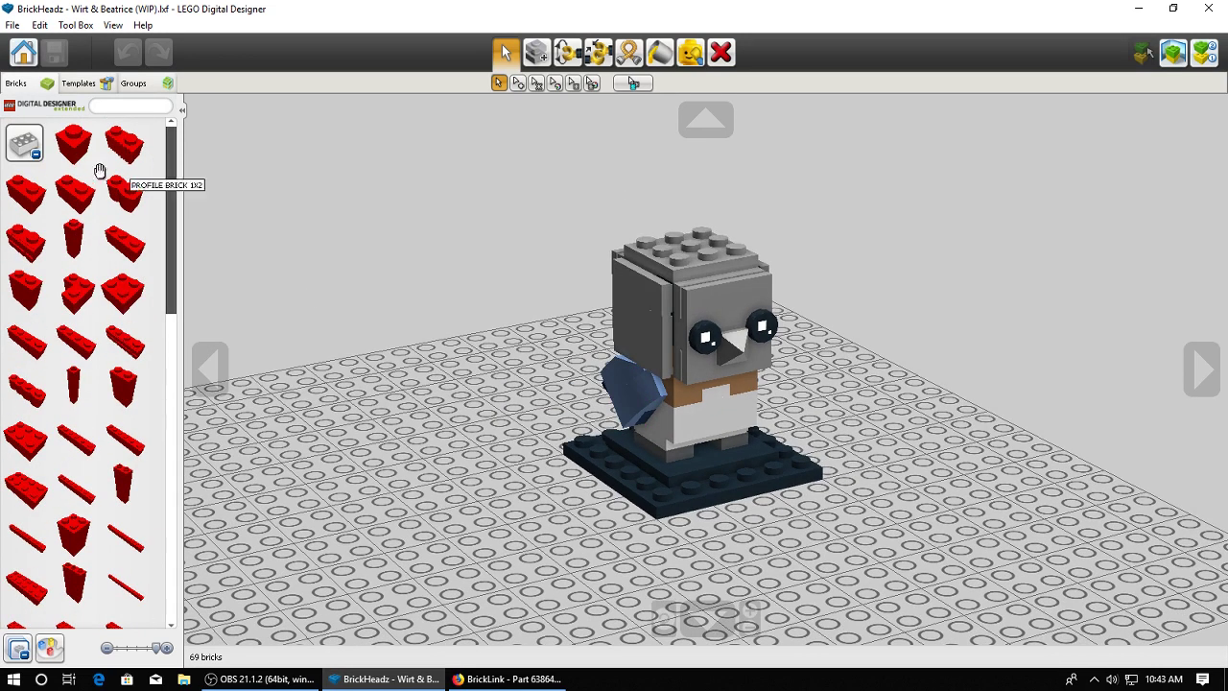
pyautogui.click(74, 146)
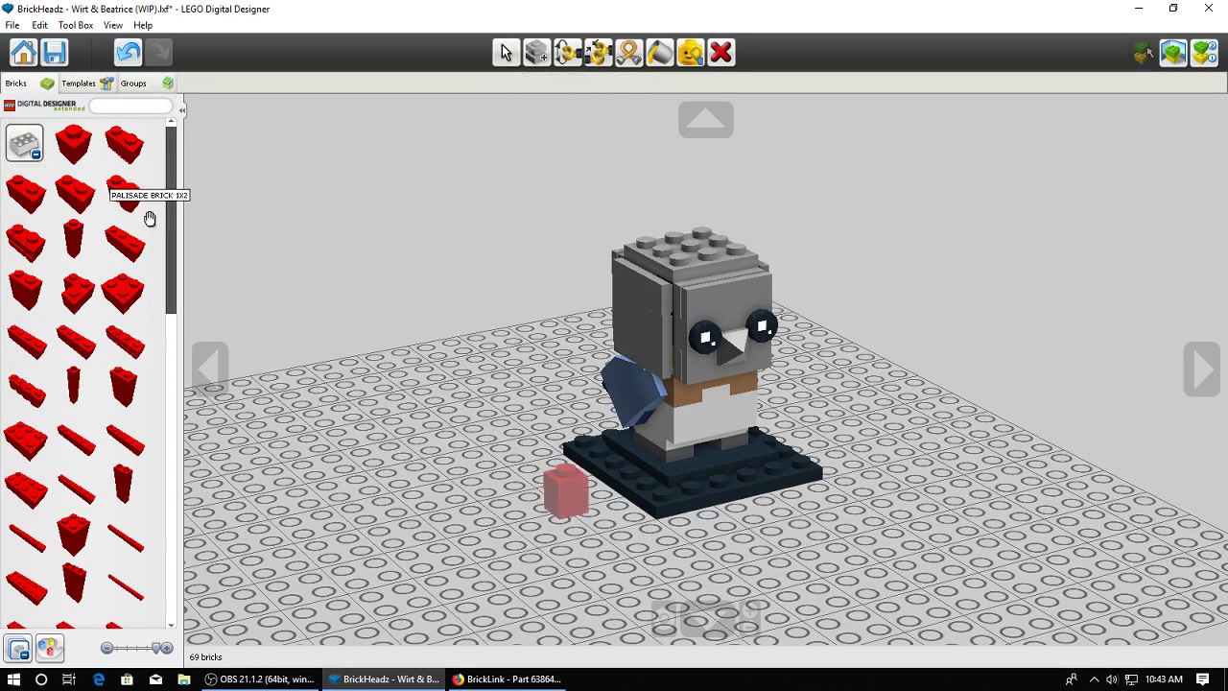
pyautogui.click(465, 507)
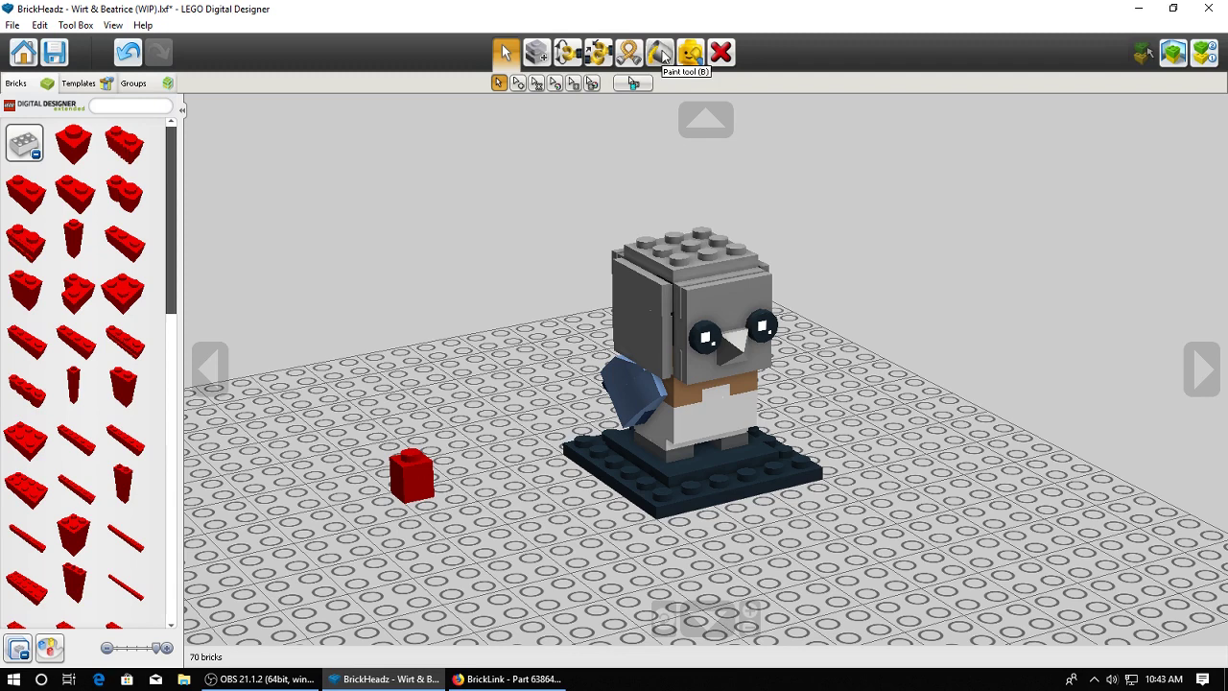
# Paint the red 1x1 brick beside the figure purple with the Paint tool
pyautogui.click(659, 51)
pyautogui.click(517, 84)
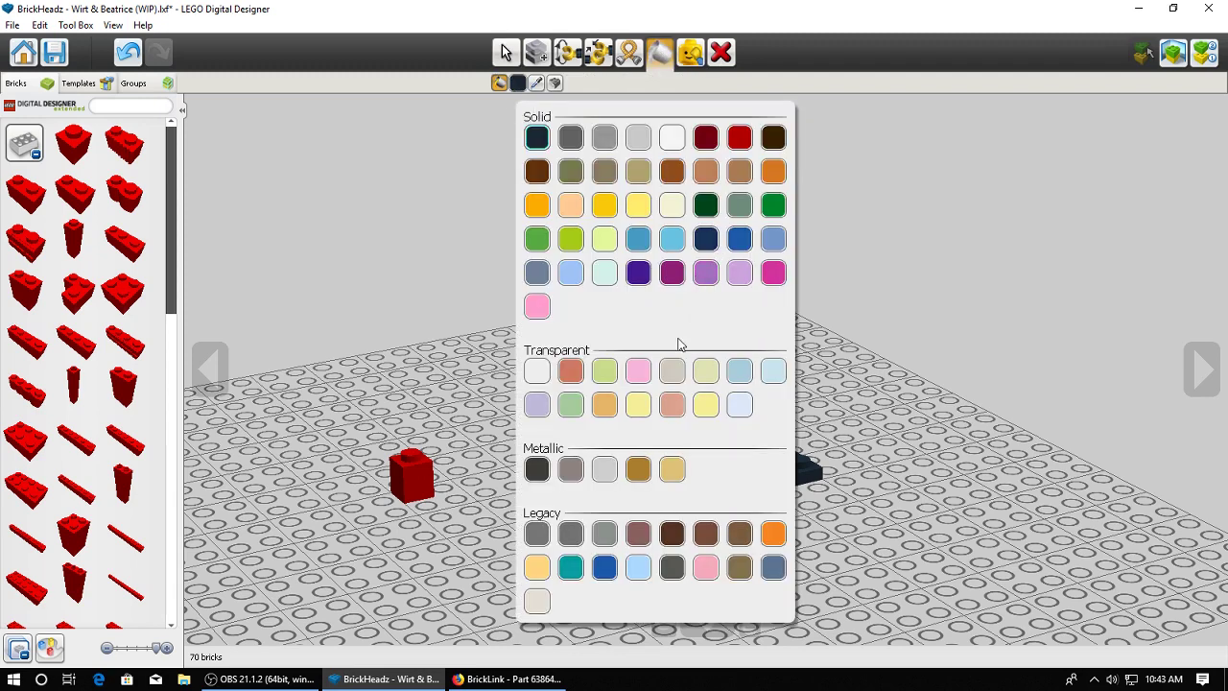
pyautogui.click(638, 272)
pyautogui.click(422, 479)
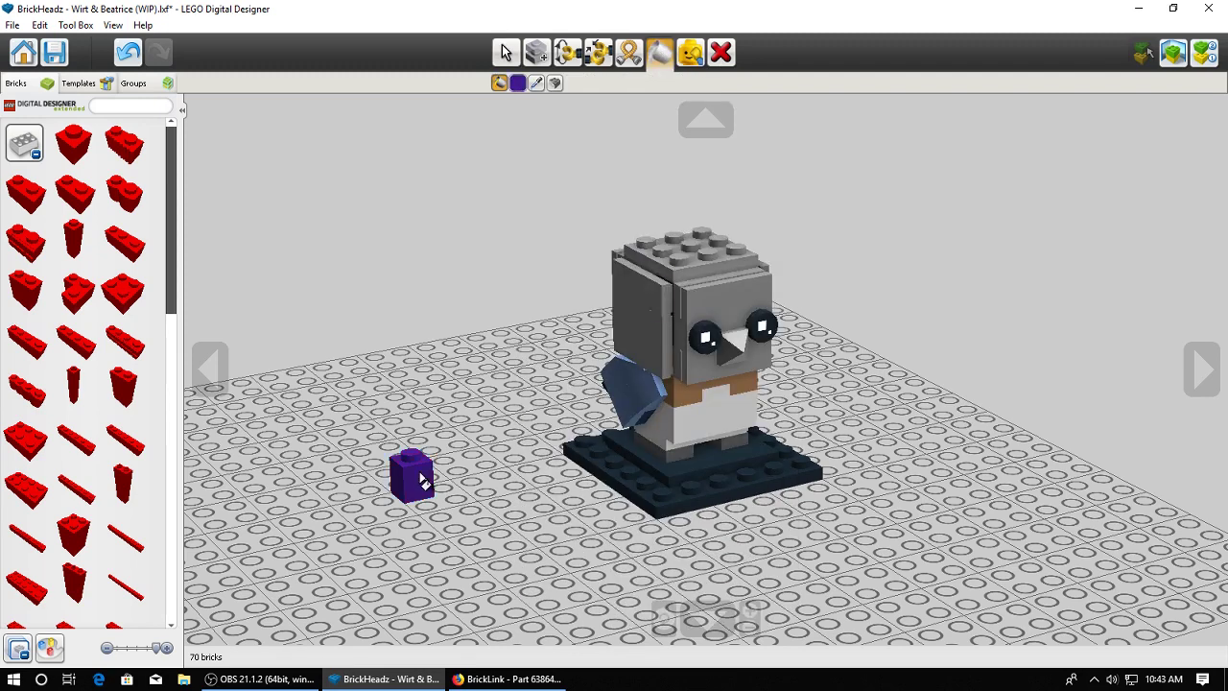
pyautogui.click(505, 52)
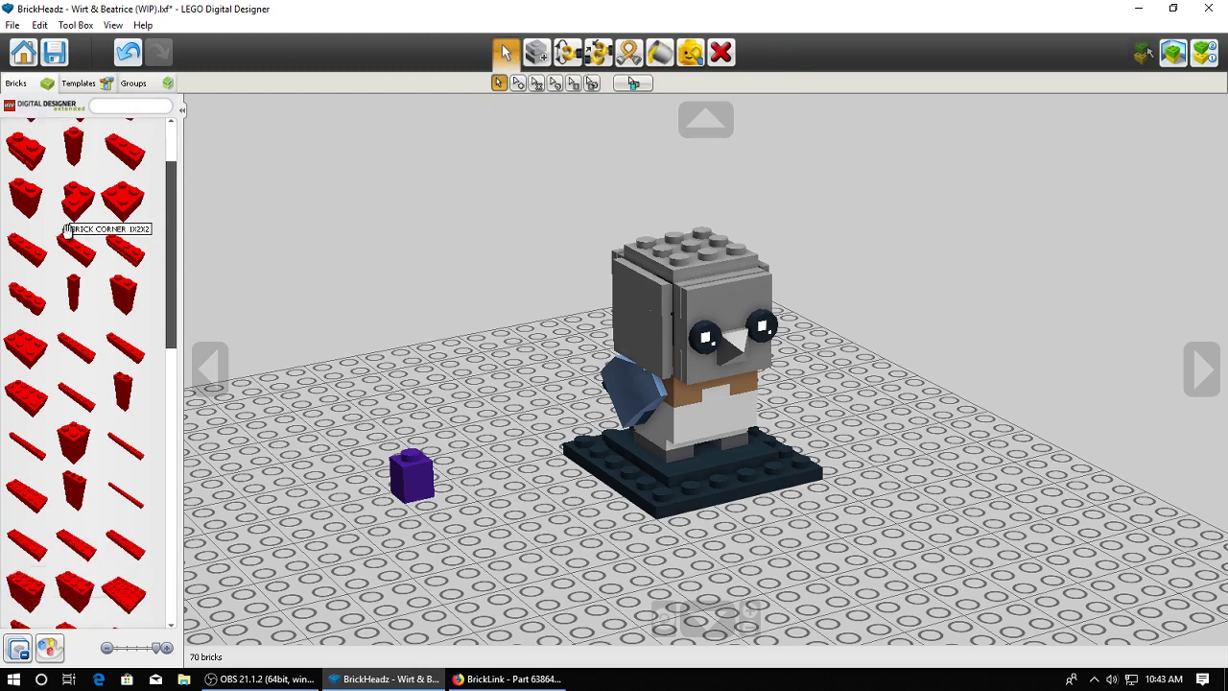
# Look through the extended theme's basic bricks and delete the purple 1x1 brick beside the figure
pyautogui.scroll(-5, 87, 287)
pyautogui.moveTo(172, 403); pyautogui.dragTo(165, 166)
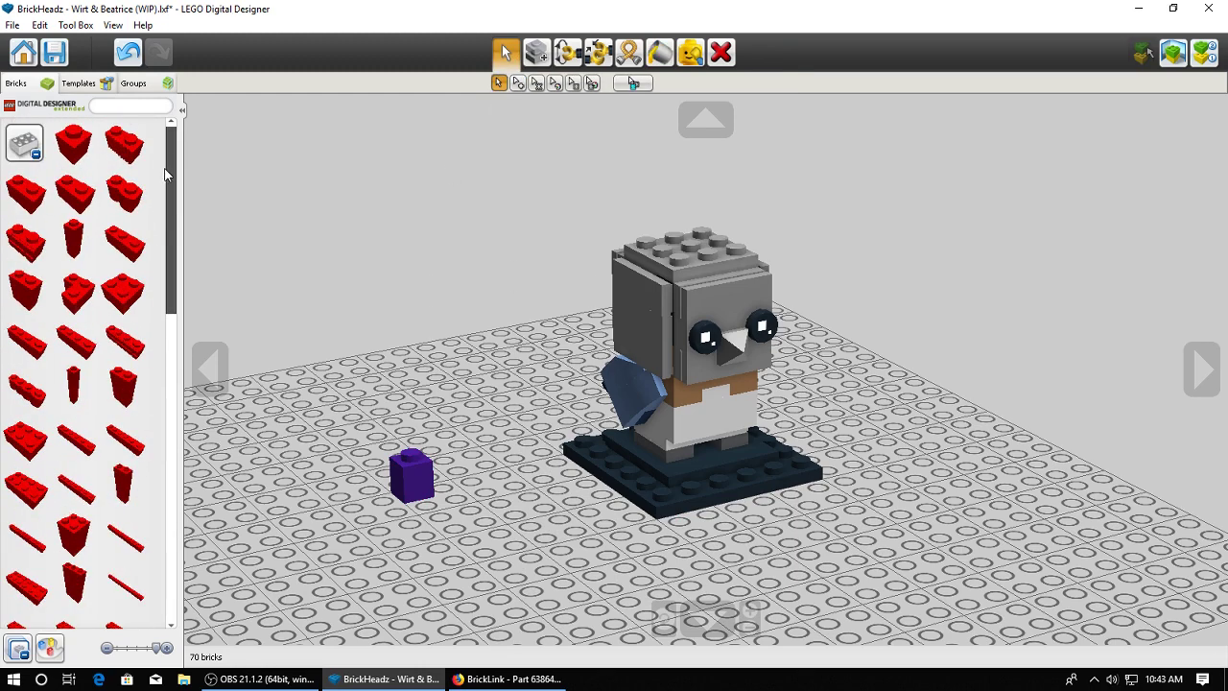
pyautogui.click(411, 470)
pyautogui.press('Delete')
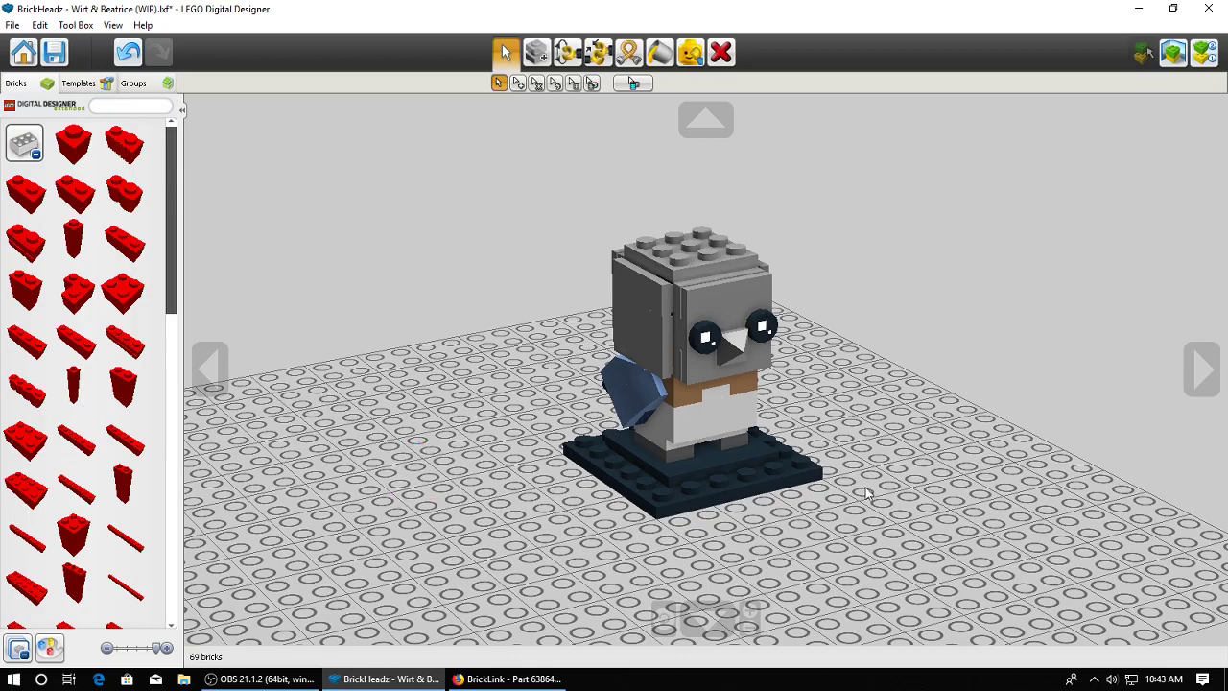
# Pull a light blue slope off the figure's wing onto the baseplate and undo the move
pyautogui.moveTo(866, 494); pyautogui.dragTo(784, 449, button='right')
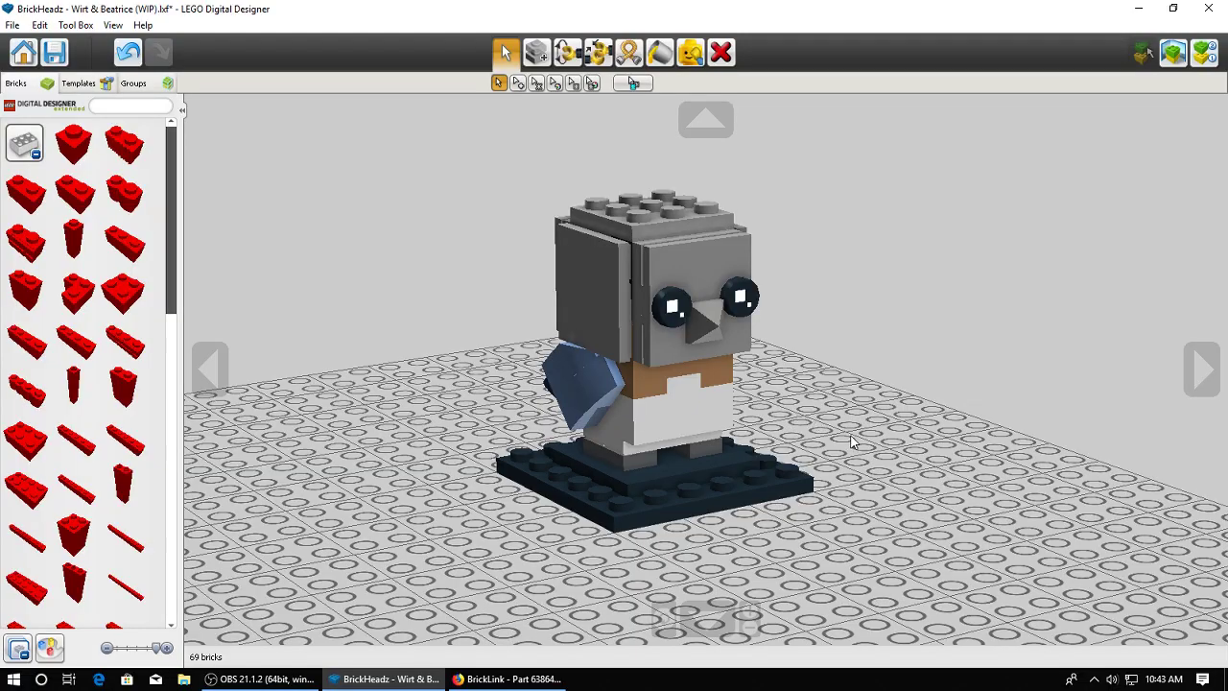
pyautogui.moveTo(851, 441); pyautogui.dragTo(698, 324, button='right')
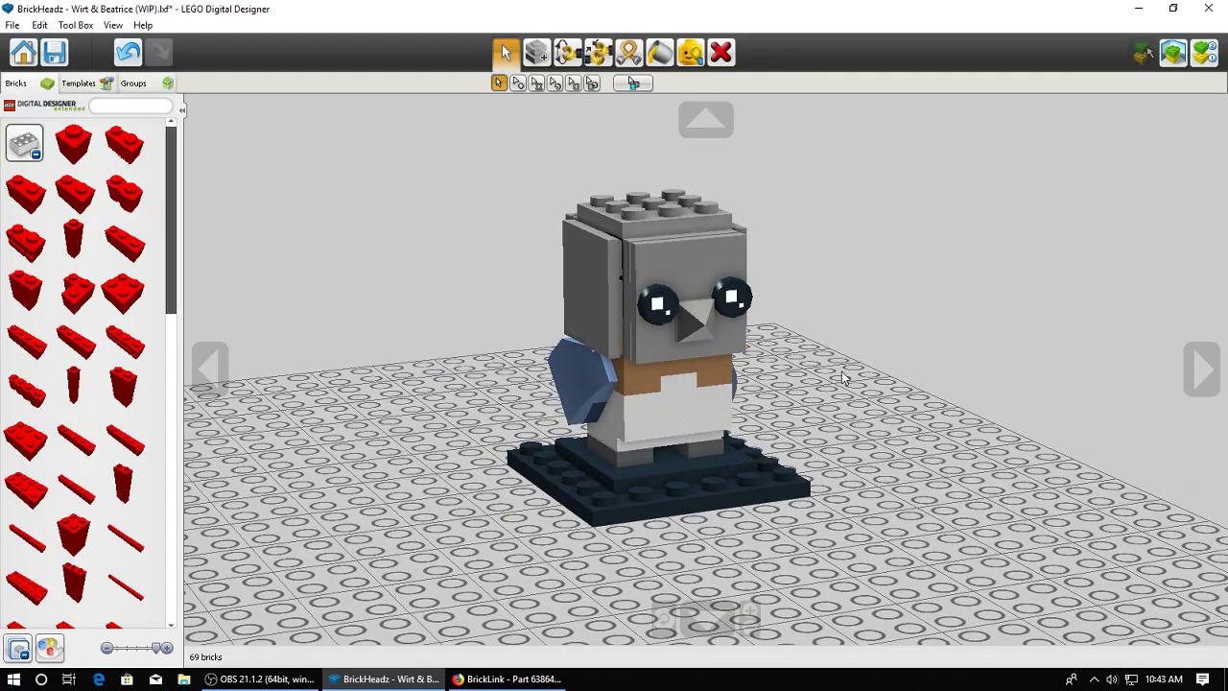
pyautogui.moveTo(842, 377)
pyautogui.mouseDown(button='right')
pyautogui.moveTo(782, 450)
pyautogui.moveTo(724, 427)
pyautogui.moveTo(716, 375)
pyautogui.mouseUp(button='right')
pyautogui.click(658, 53)
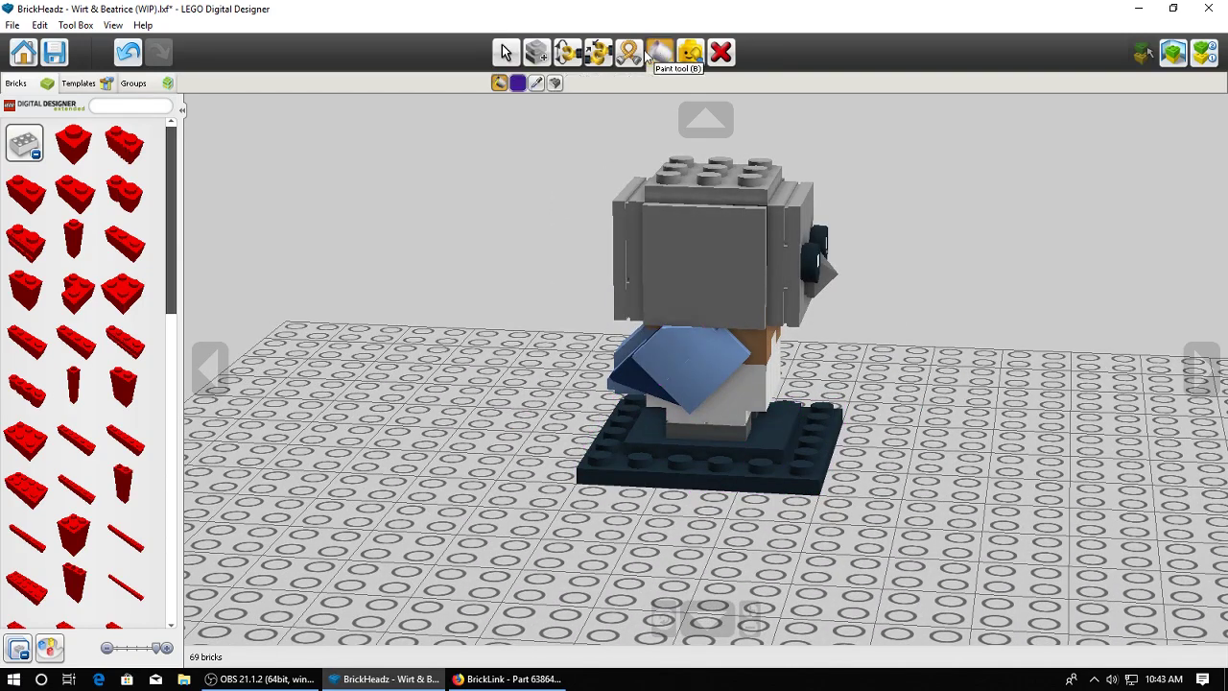
pyautogui.click(505, 52)
pyautogui.click(483, 542)
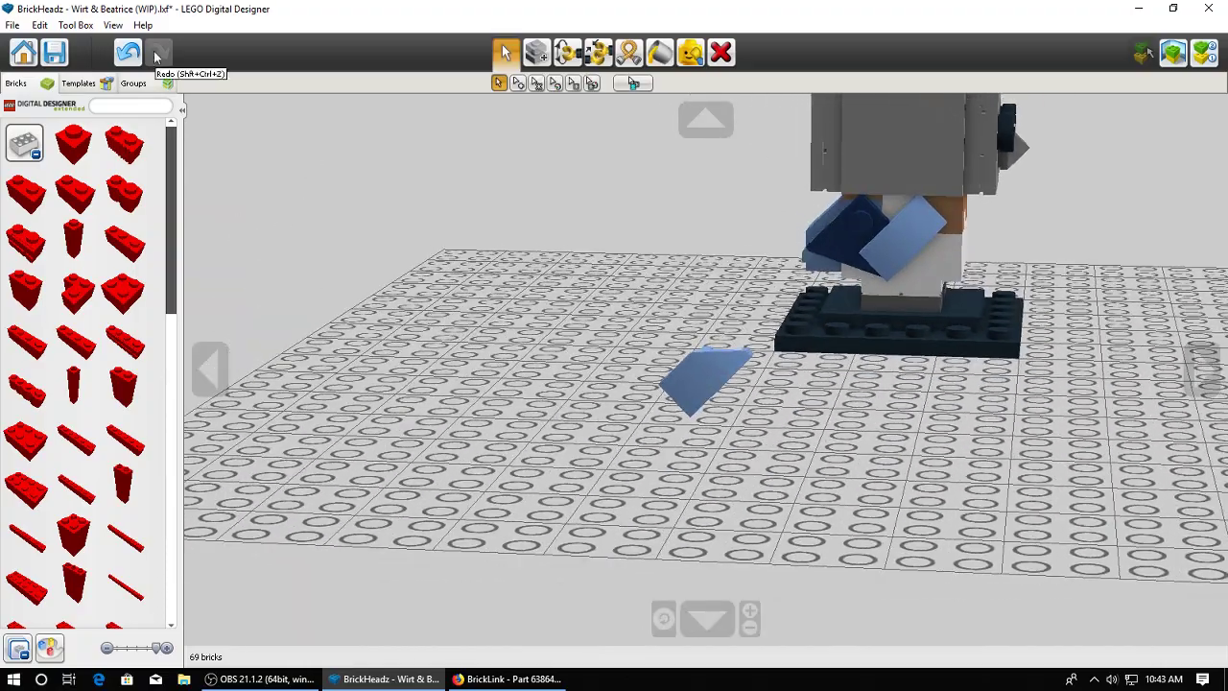
pyautogui.click(127, 52)
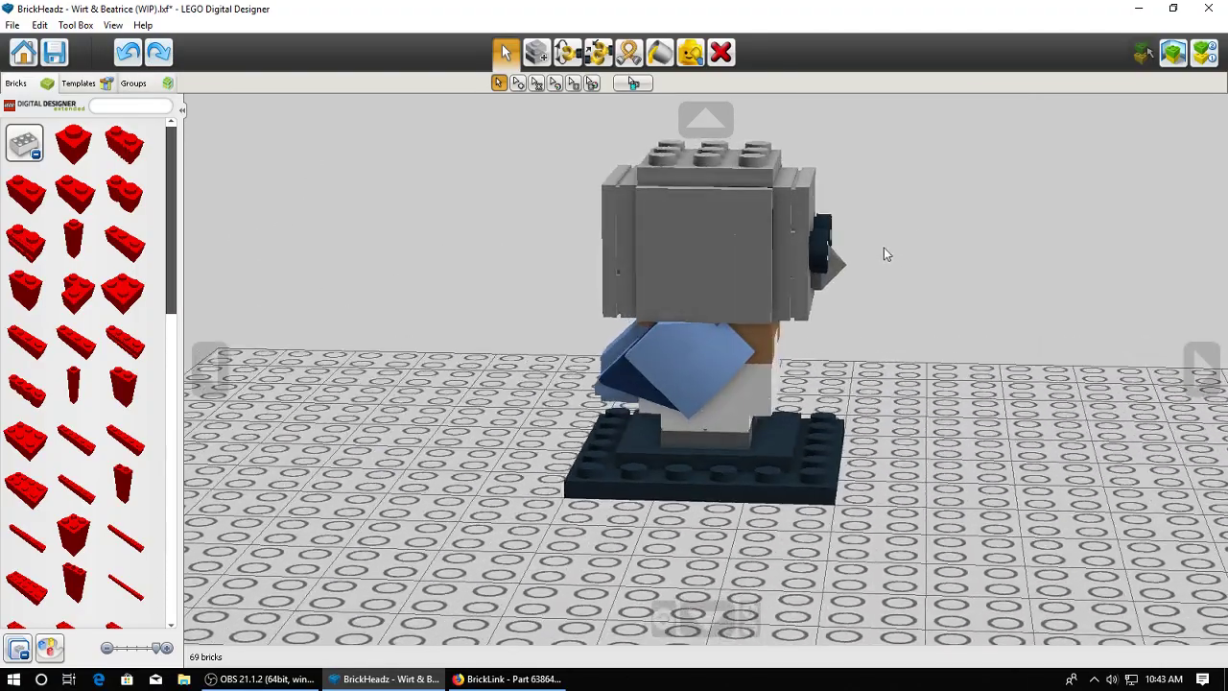
# On BrickLink, open part 29120 in the Slope, Curved parts category and examine its known colors
pyautogui.click(505, 678)
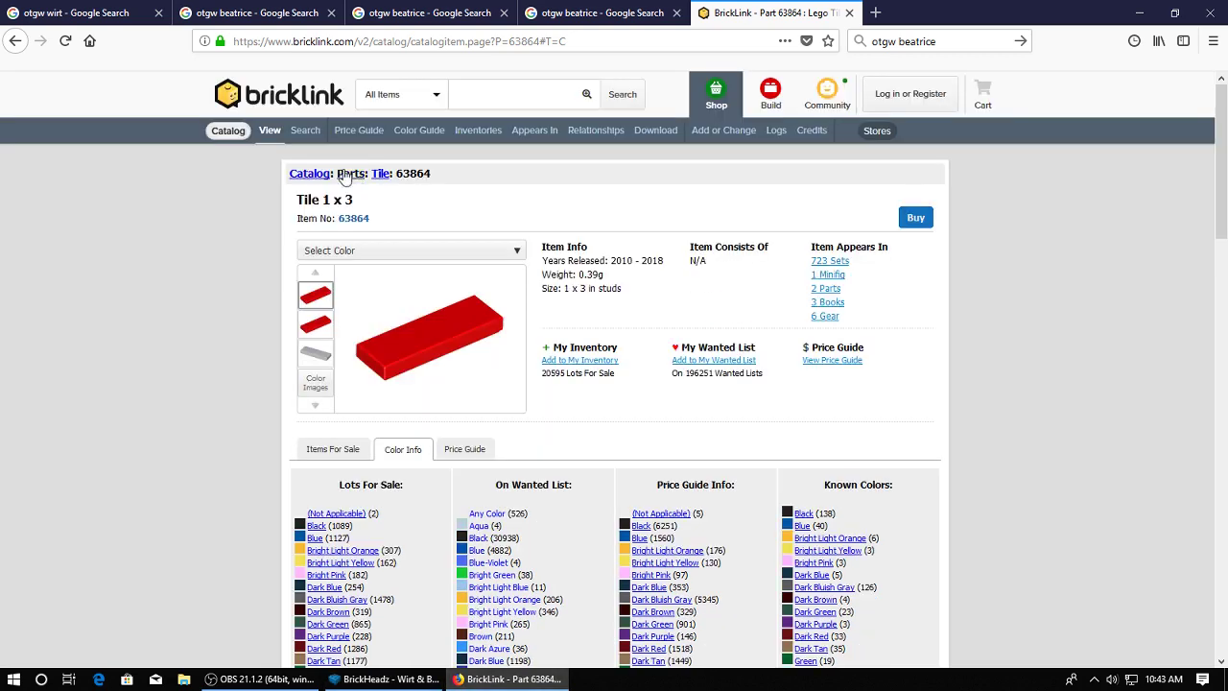
pyautogui.click(347, 175)
pyautogui.scroll(-5, 758, 393)
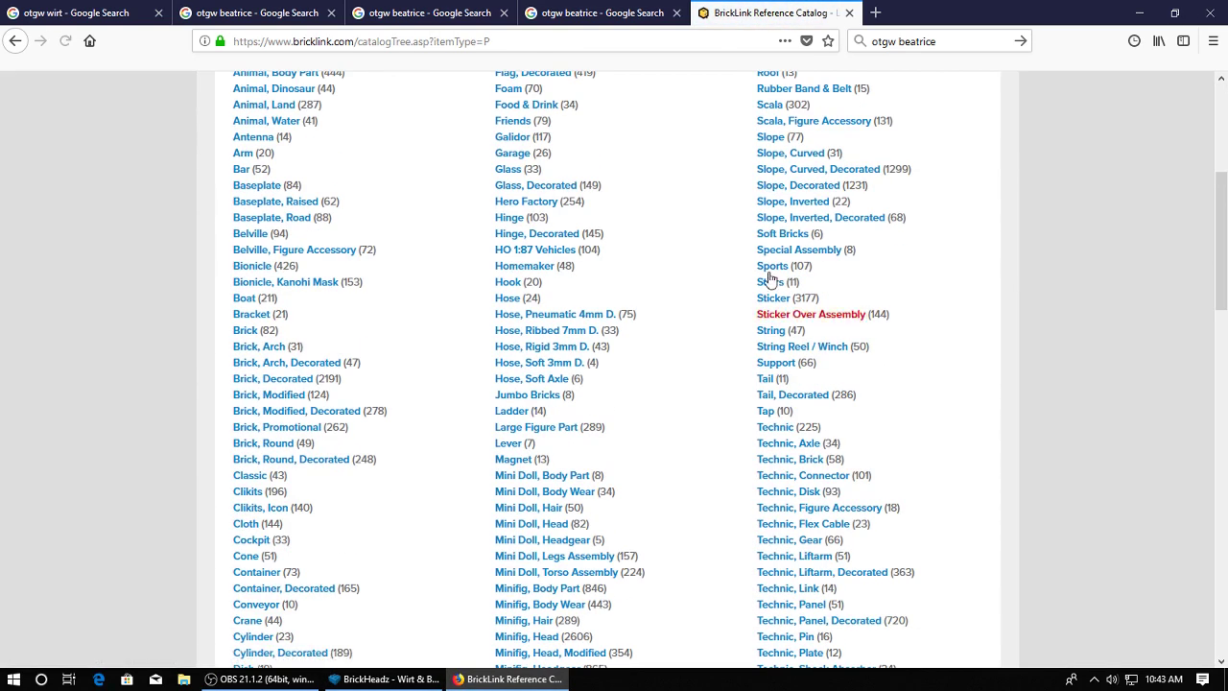
pyautogui.click(784, 153)
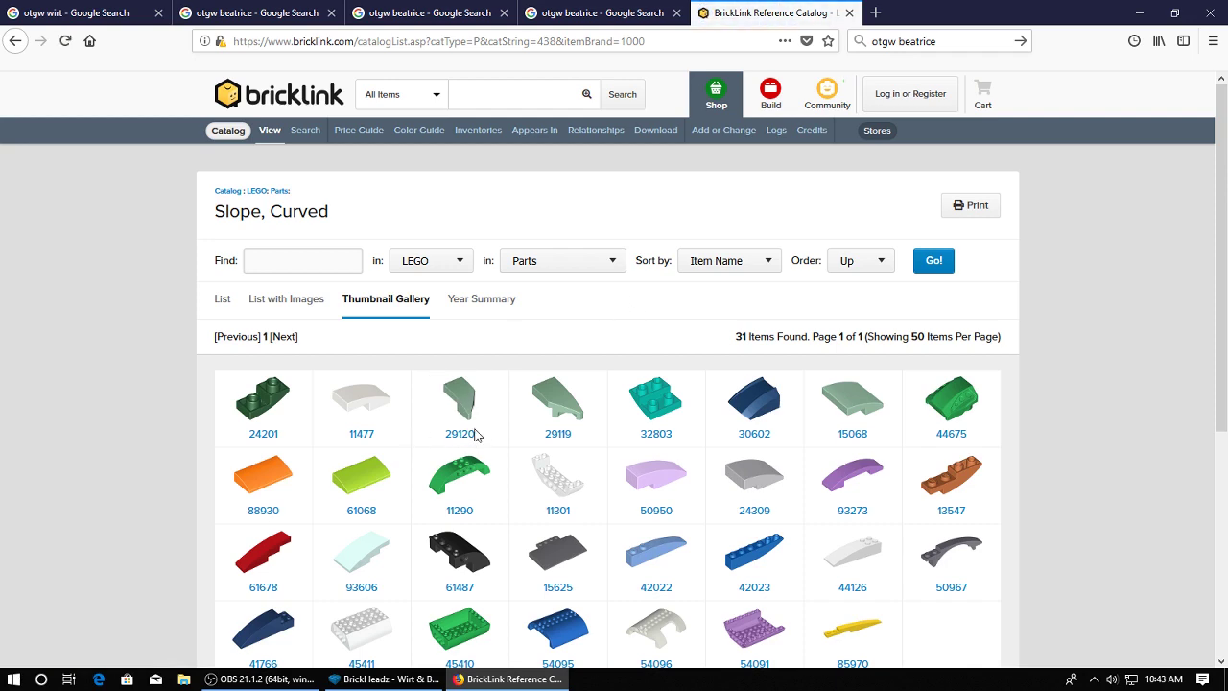
pyautogui.click(465, 433)
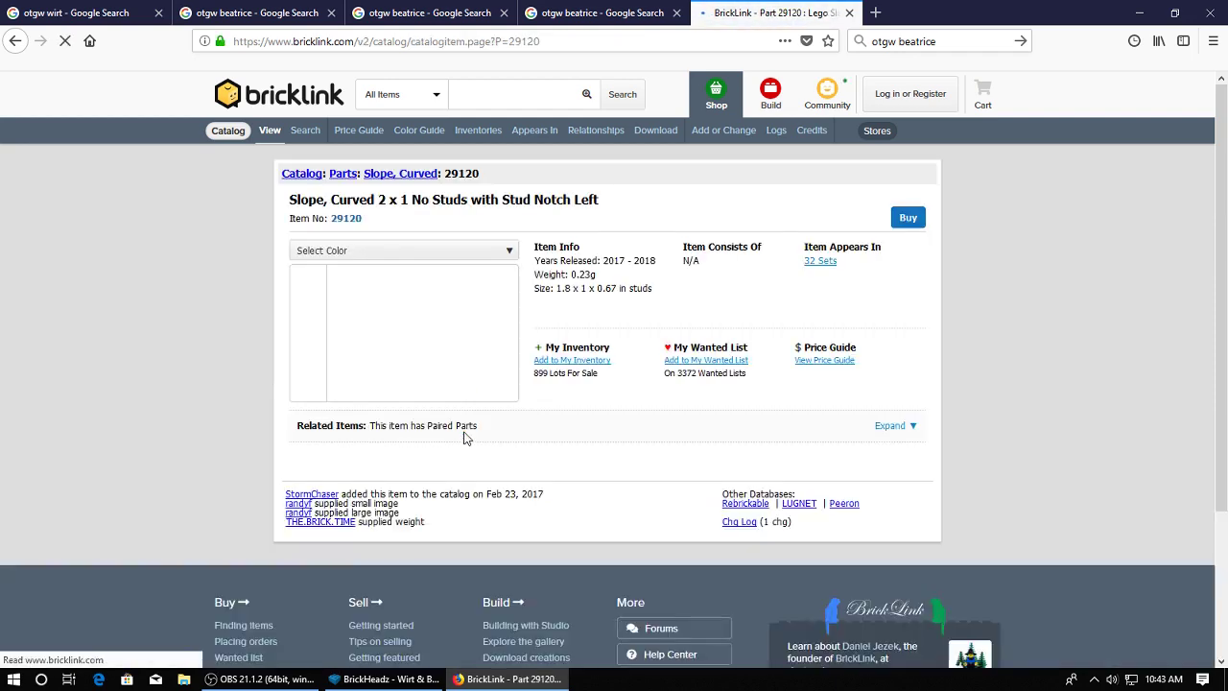
pyautogui.scroll(-5, 784, 316)
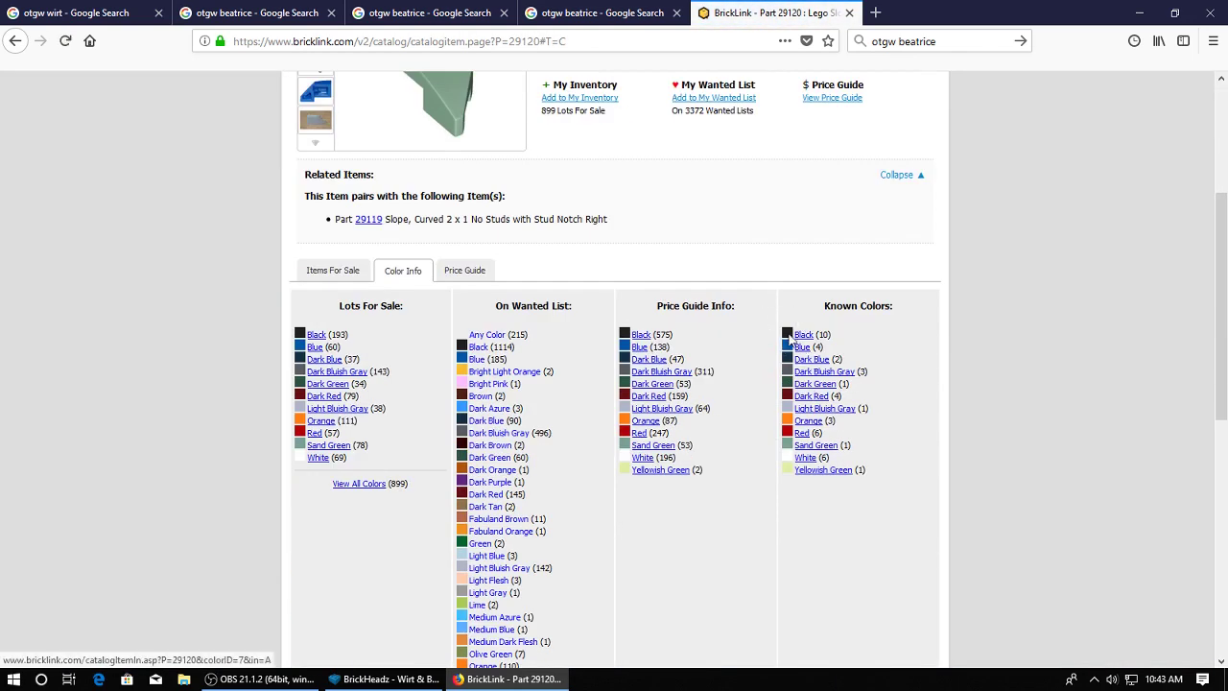
# Inspect the figure's wing in LEGO Digital Designer and compare it with the flying Beatrice reference image in the browser
pyautogui.click(416, 682)
pyautogui.moveTo(861, 404); pyautogui.dragTo(967, 443, button='right')
pyautogui.rightClick(777, 356)
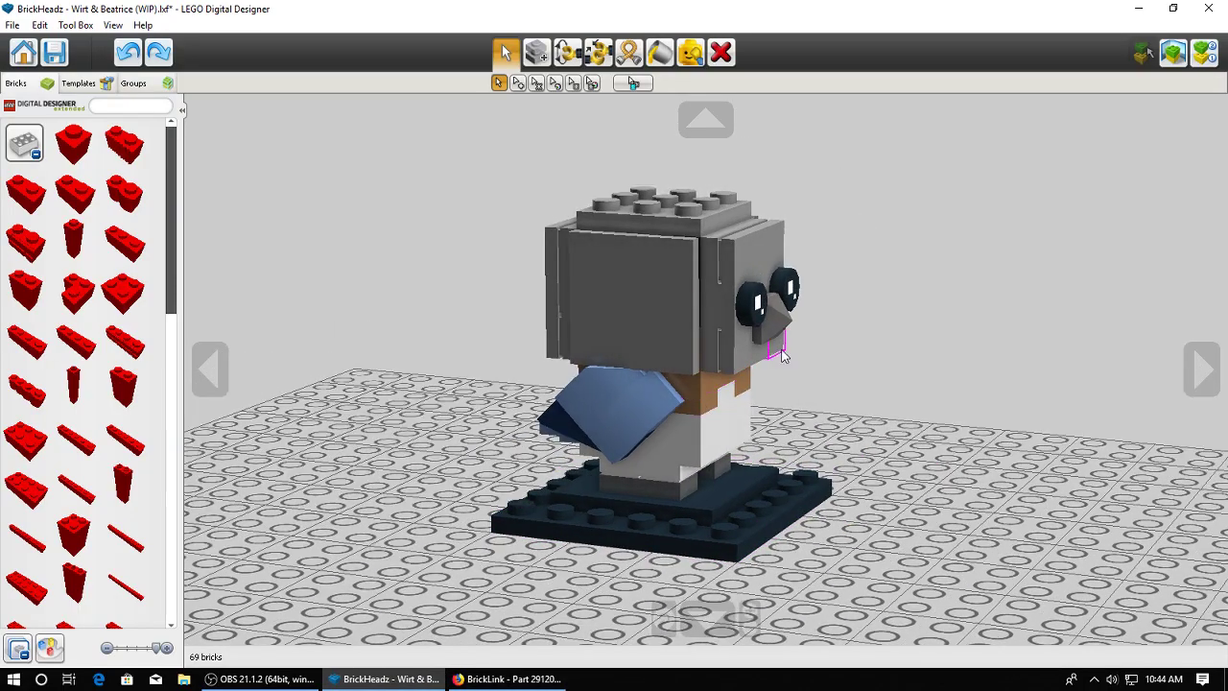
pyautogui.moveTo(773, 353); pyautogui.dragTo(712, 403, button='right')
pyautogui.click(261, 679)
pyautogui.click(261, 681)
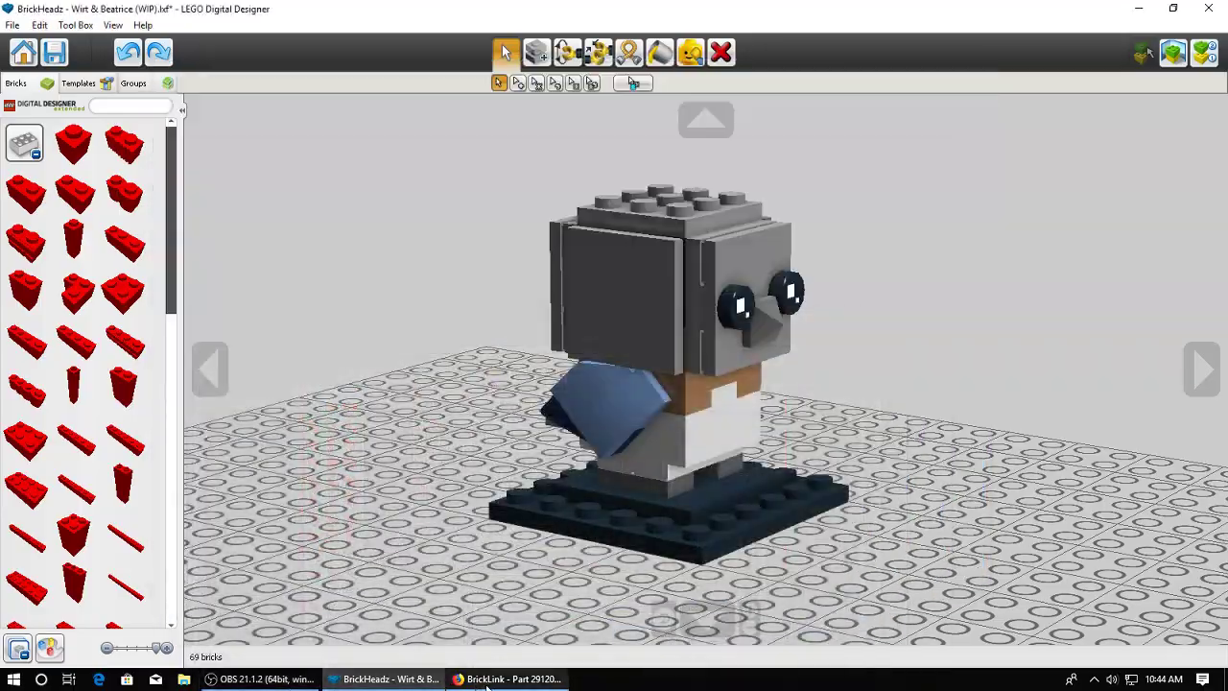
pyautogui.click(508, 680)
pyautogui.click(372, 8)
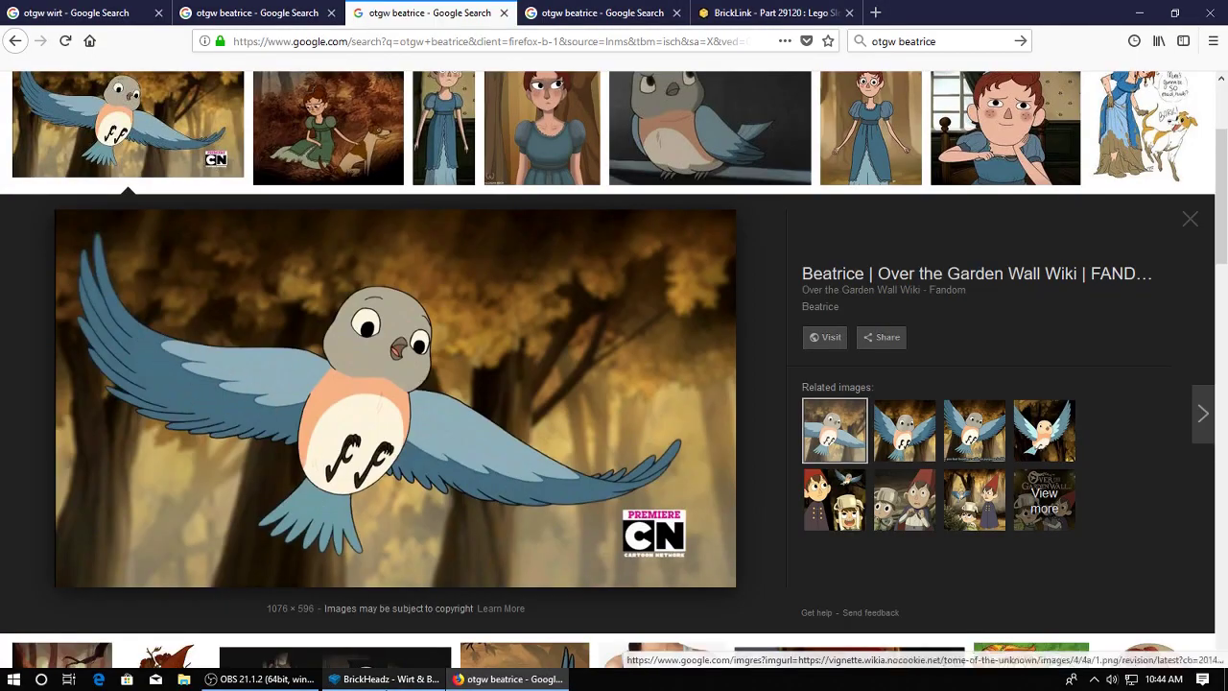
pyautogui.hotkey('alt', 'Tab')
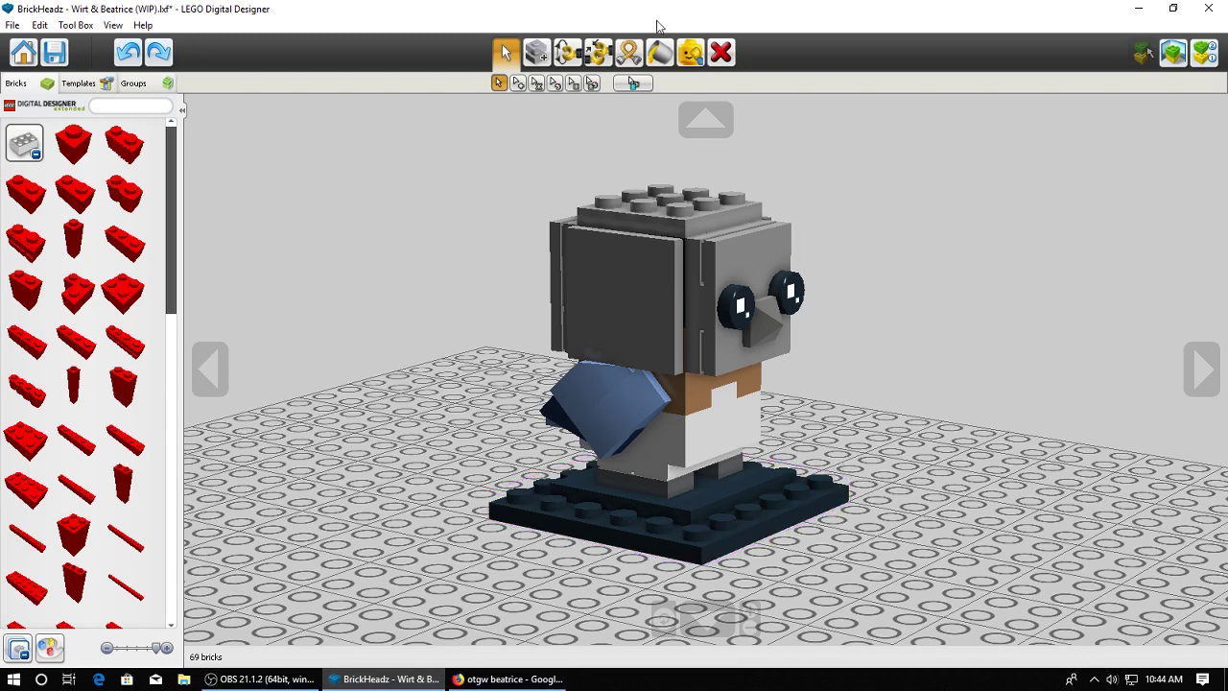
# Paint the light blue slopes of the figure's wing Bright Blue
pyautogui.click(660, 52)
pyautogui.click(518, 83)
pyautogui.click(672, 203)
pyautogui.click(622, 429)
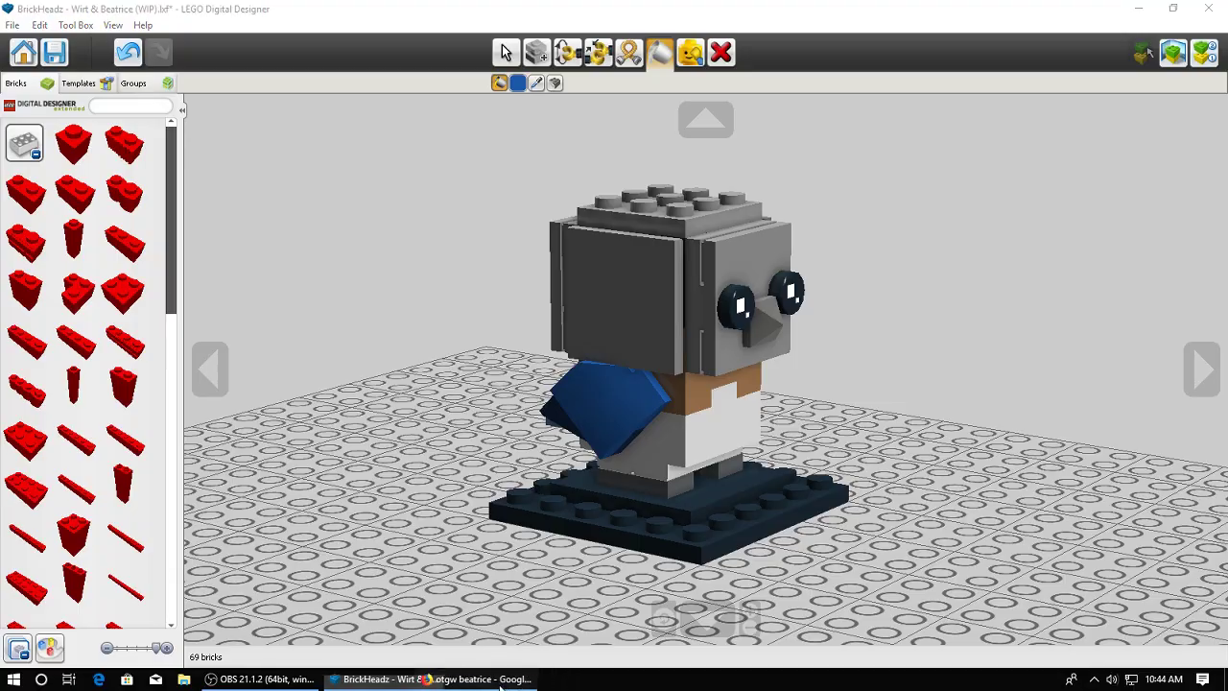
# Switch to the browser and examine Beatrice's wing colors in the reference images, including the one in the Wirt search
pyautogui.hotkey('alt', 'Tab')
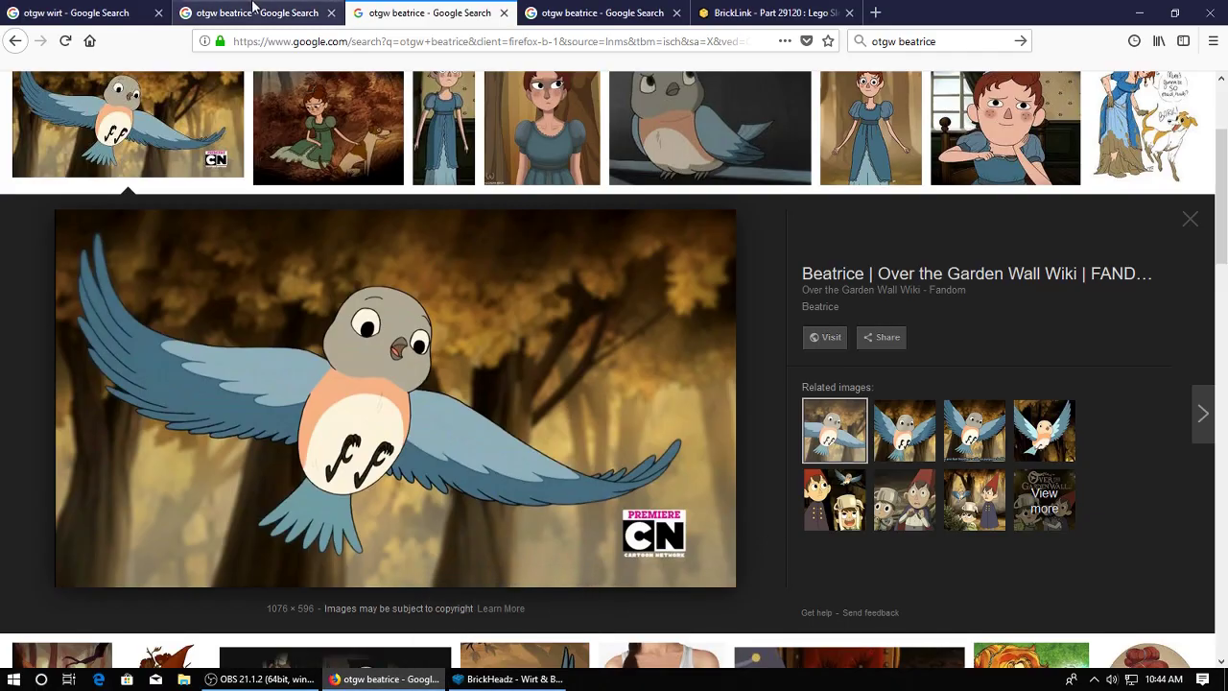
pyautogui.click(251, 12)
pyautogui.click(133, 8)
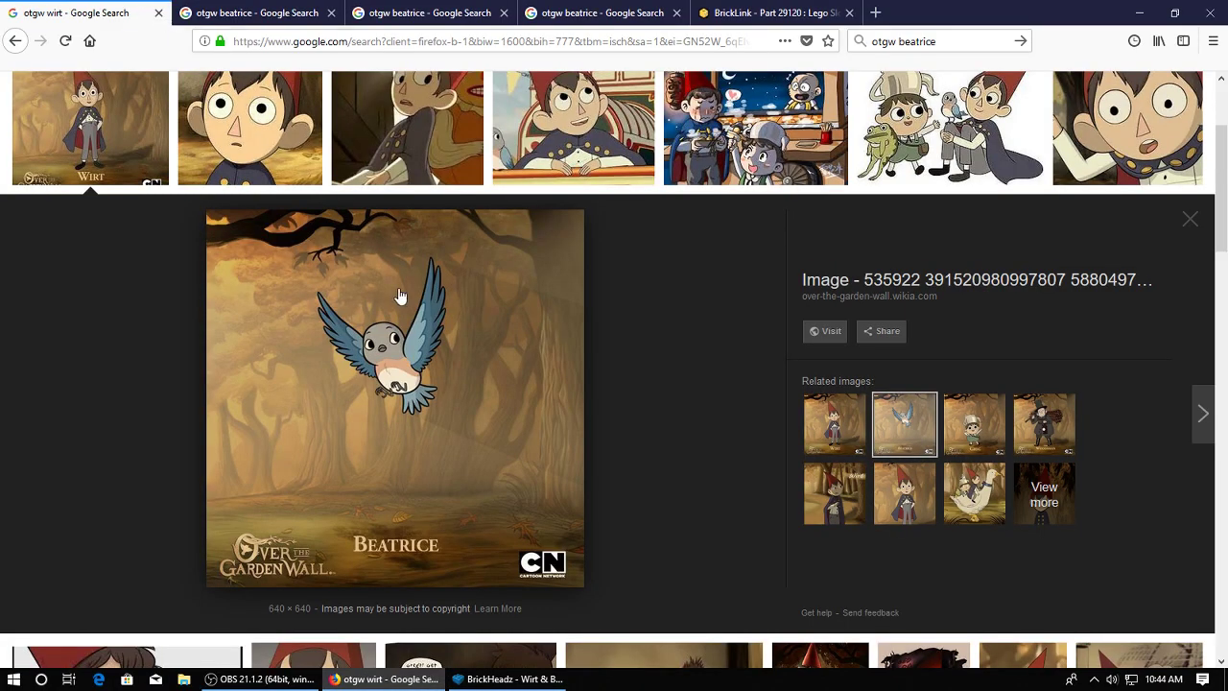
# Return to LEGO Digital Designer and undo the Bright Blue painting of the wing
pyautogui.hotkey('alt', 'Tab')
pyautogui.click(127, 51)
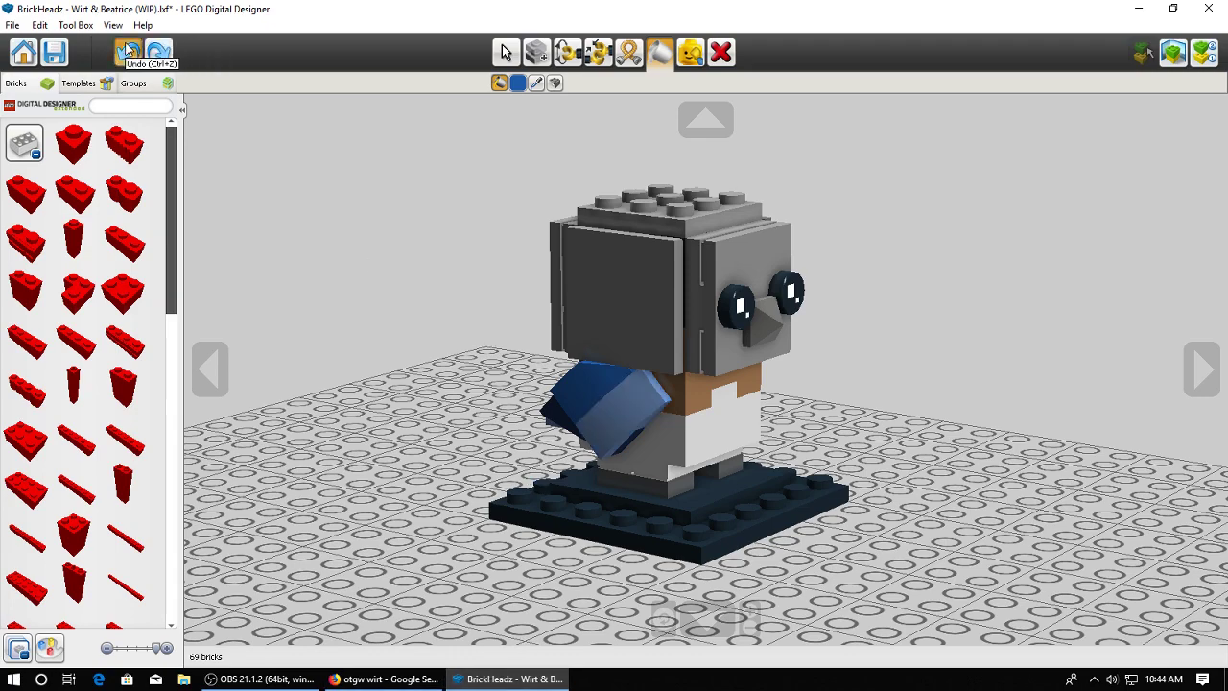
pyautogui.click(128, 51)
# Examine the layered wing from the side and back, and compare its shades with the flying Beatrice image in the browser
pyautogui.moveTo(872, 416); pyautogui.dragTo(927, 410, button='right')
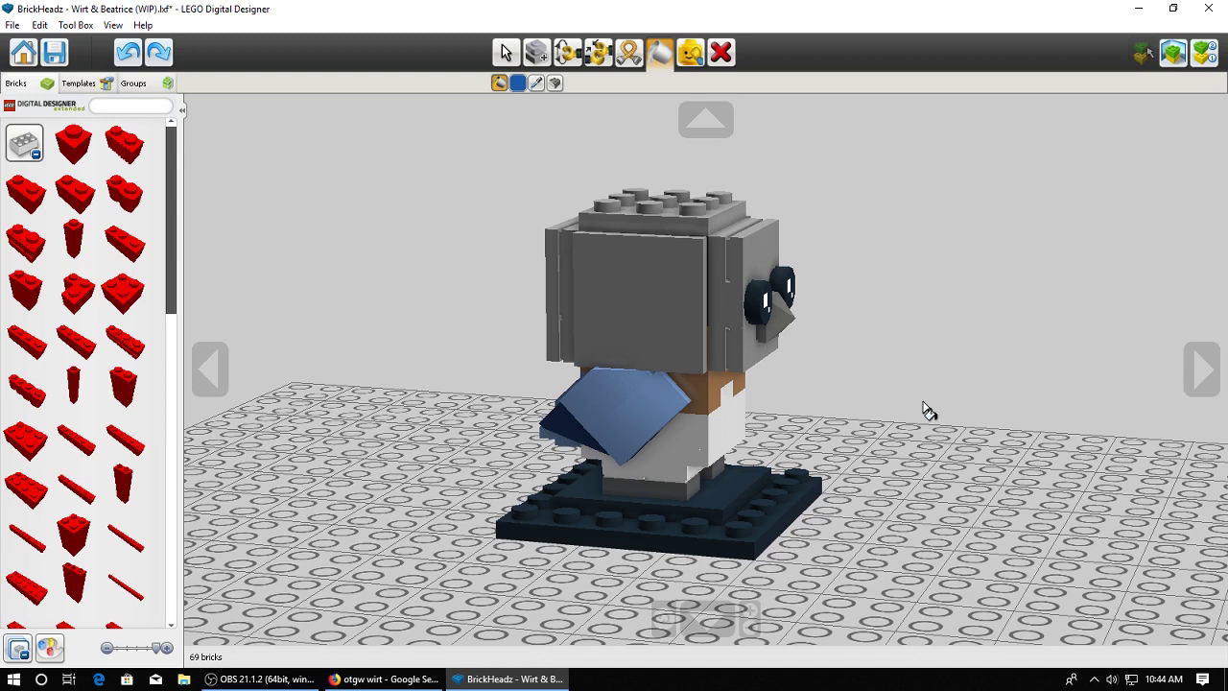
pyautogui.press('v')
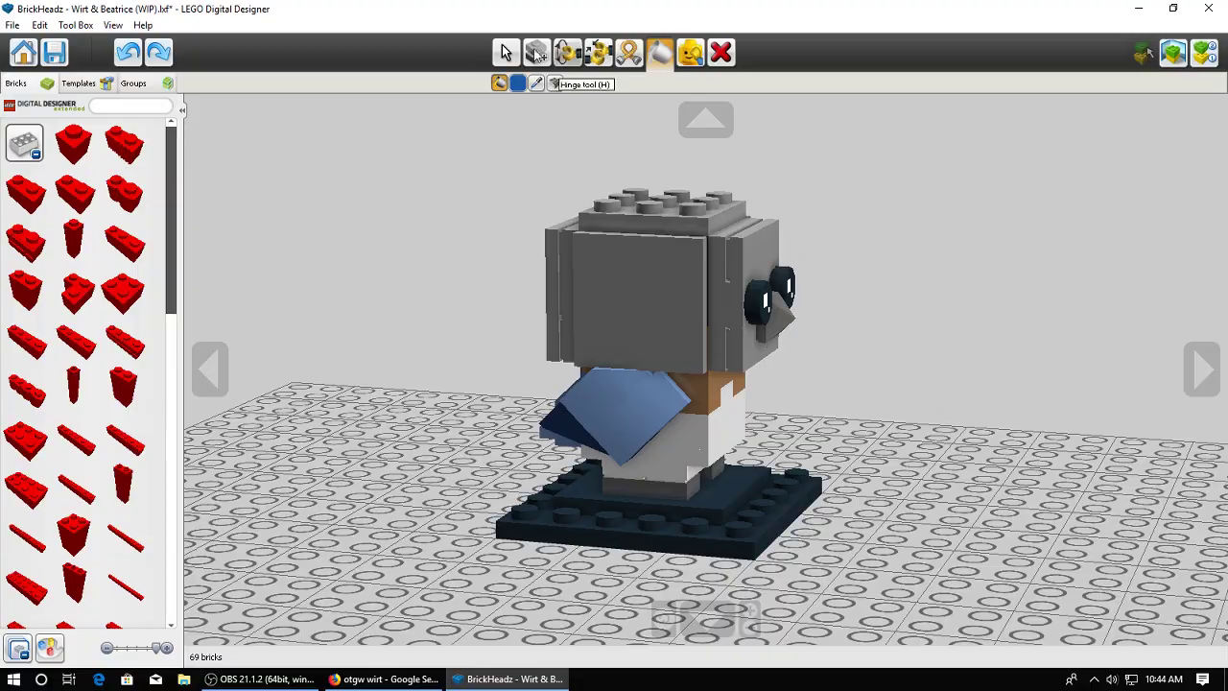
pyautogui.moveTo(884, 419); pyautogui.dragTo(424, 371, button='right')
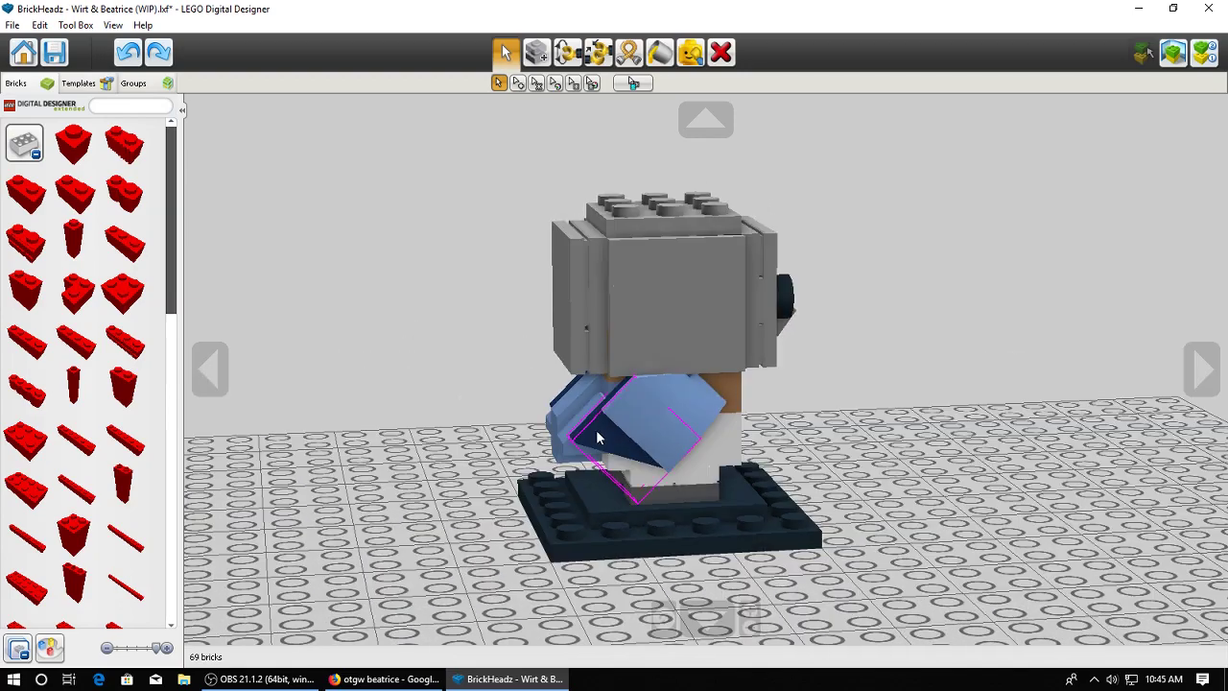
pyautogui.click(384, 678)
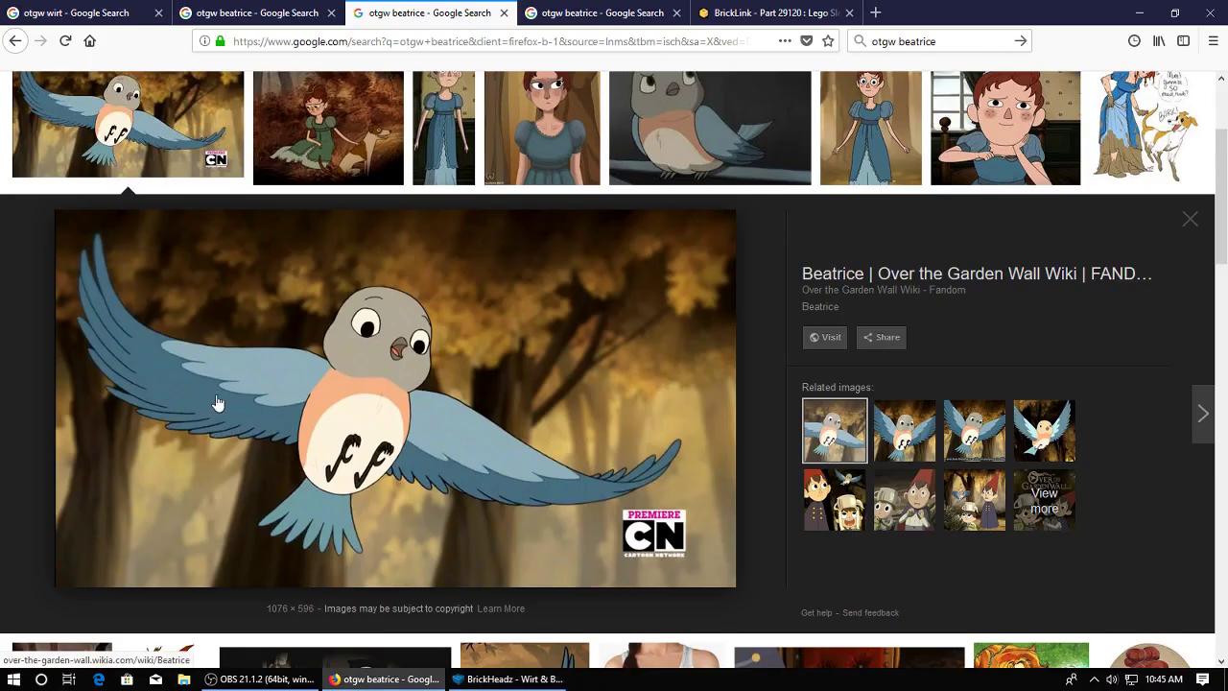
pyautogui.click(508, 678)
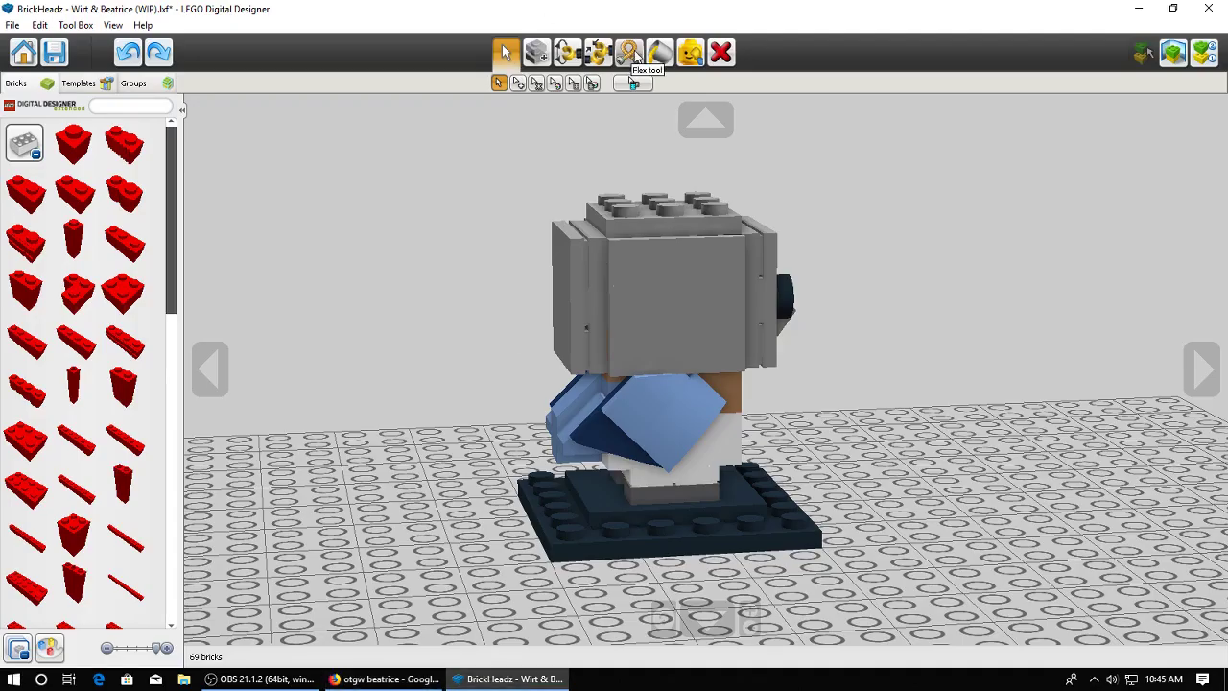
# Try Dark Azur and a grayish blue as paint colors for the dark blue piece of the wing
pyautogui.click(659, 52)
pyautogui.click(517, 82)
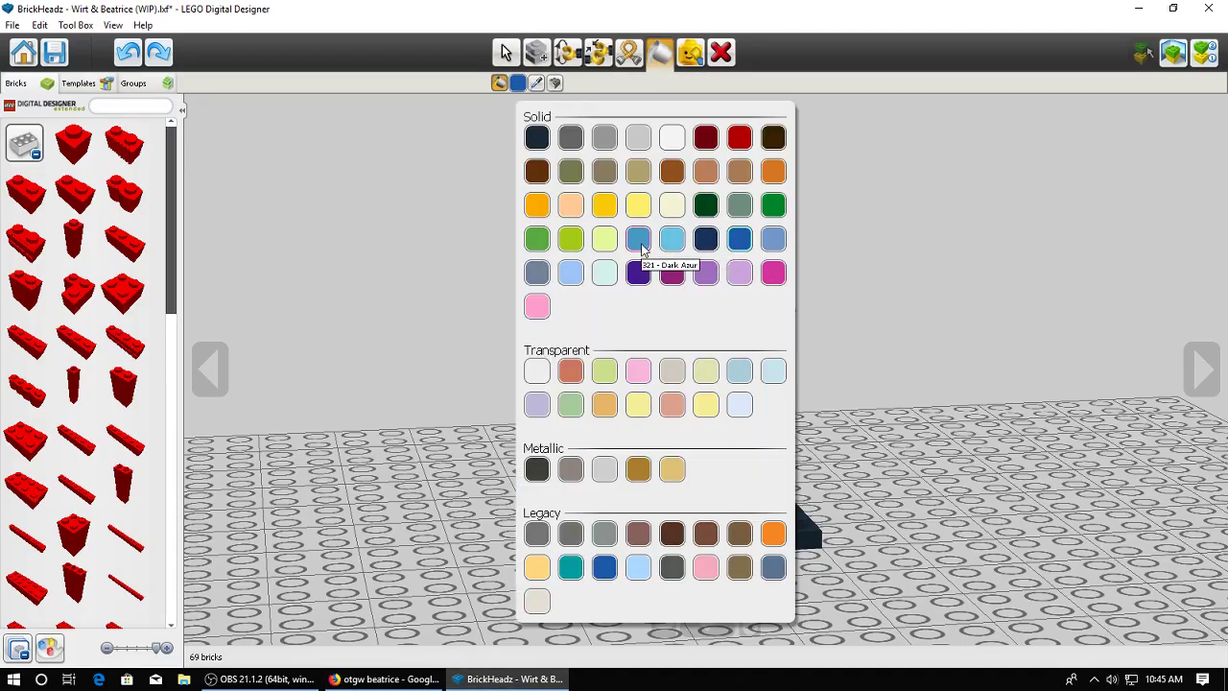
pyautogui.click(640, 245)
pyautogui.click(602, 449)
pyautogui.click(517, 82)
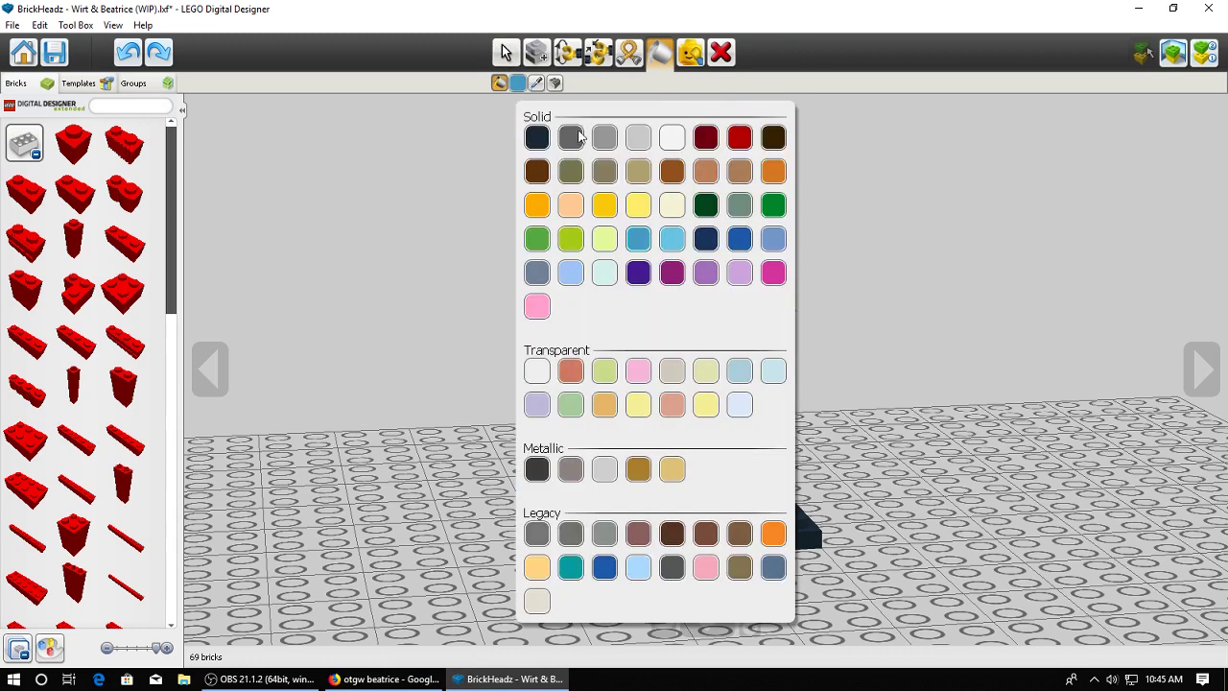
pyautogui.click(536, 280)
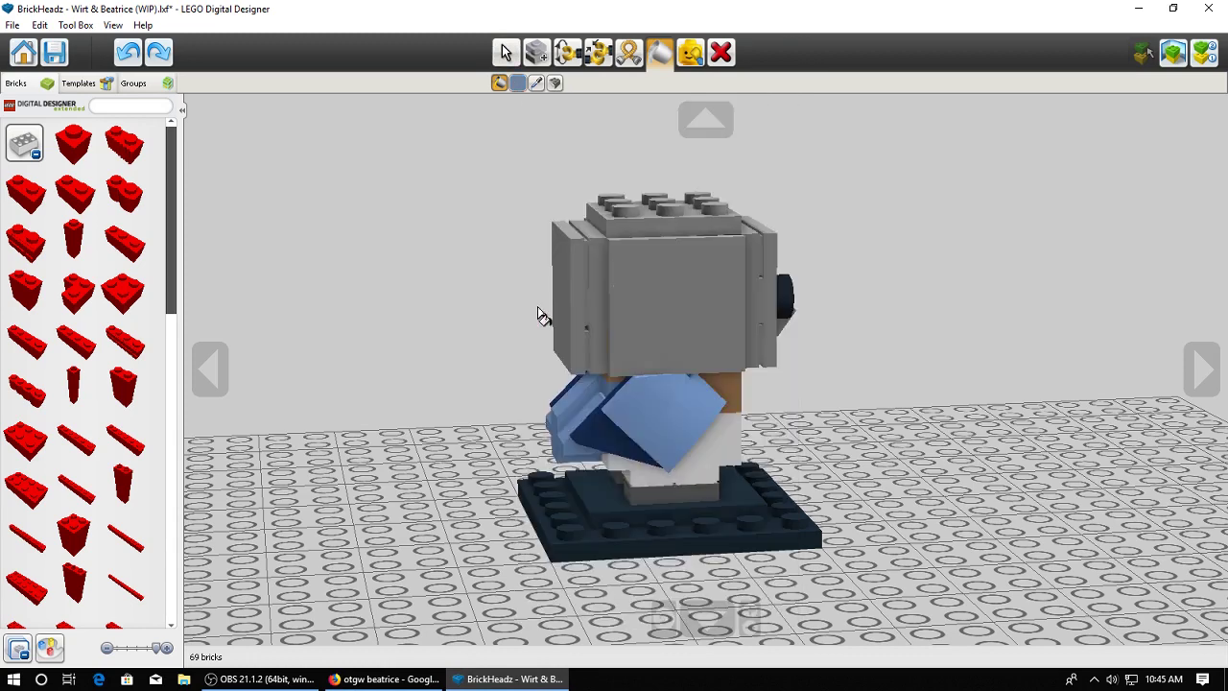
pyautogui.click(595, 443)
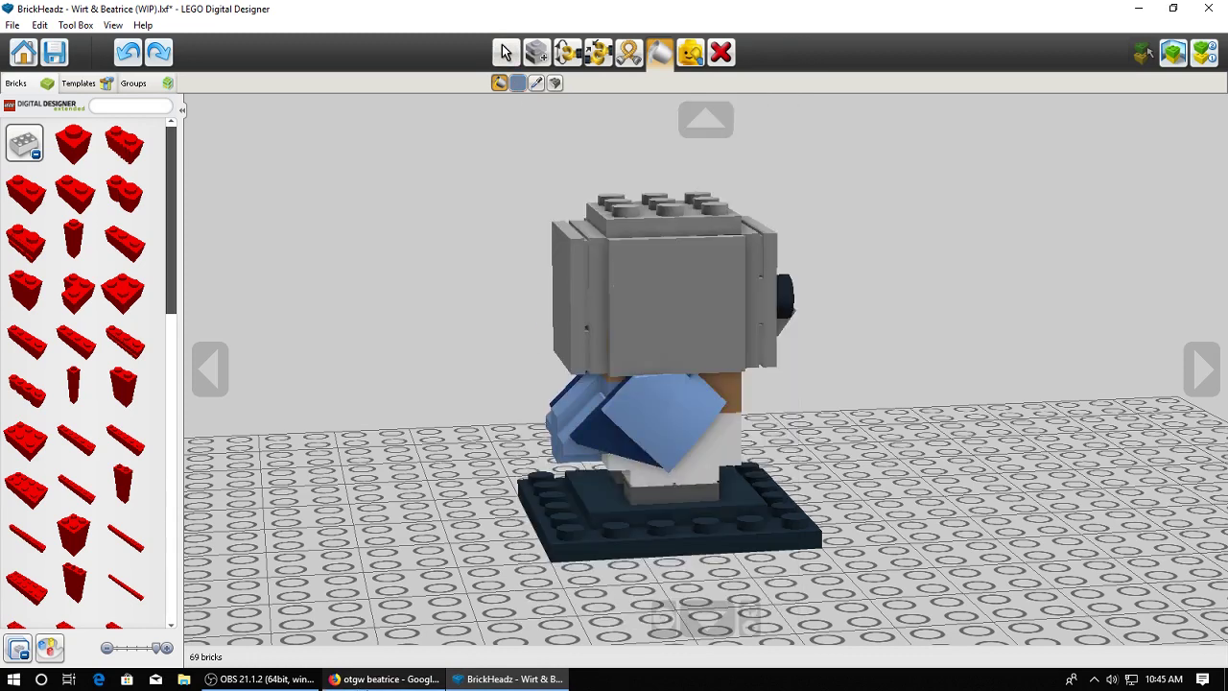
# Check the flying Beatrice image in the browser and paint the dark blue wing piece Bright Blue in LEGO Digital Designer
pyautogui.click(383, 679)
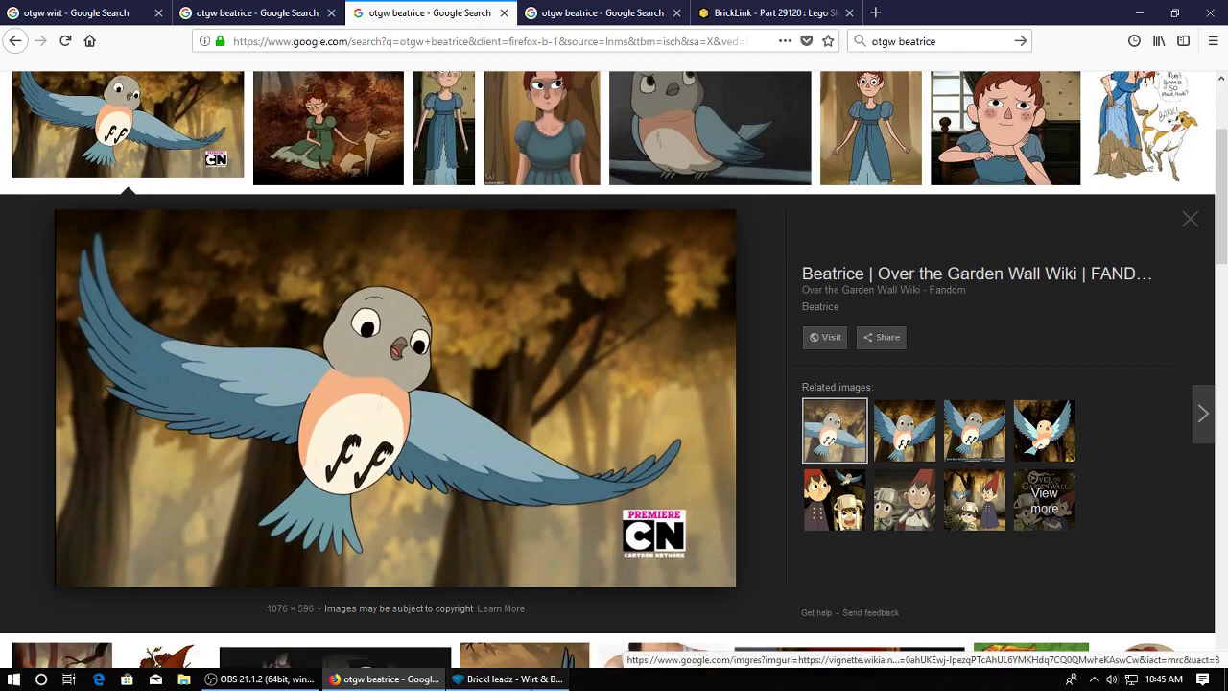
pyautogui.click(508, 678)
pyautogui.click(517, 82)
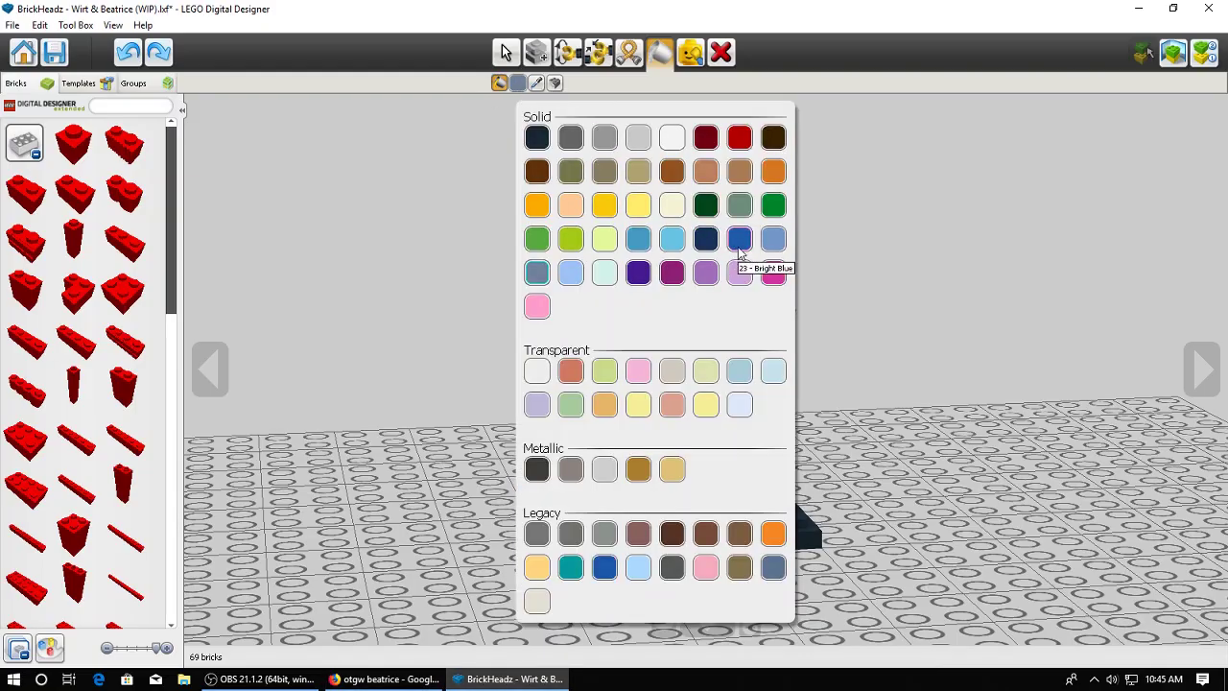
pyautogui.click(737, 245)
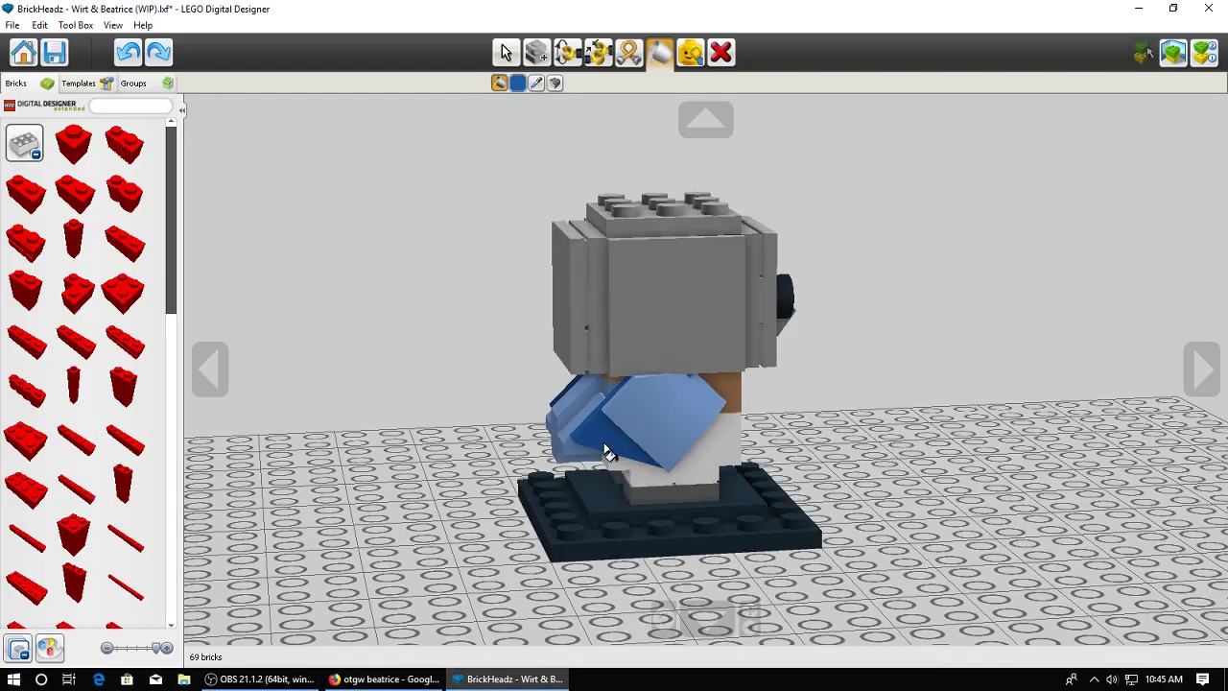
pyautogui.click(607, 453)
# Compare the Bright Blue wing piece with the reference image, undoing and redoing the paint and viewing the wing from the front side
pyautogui.click(384, 678)
pyautogui.hotkey('alt', 'Tab')
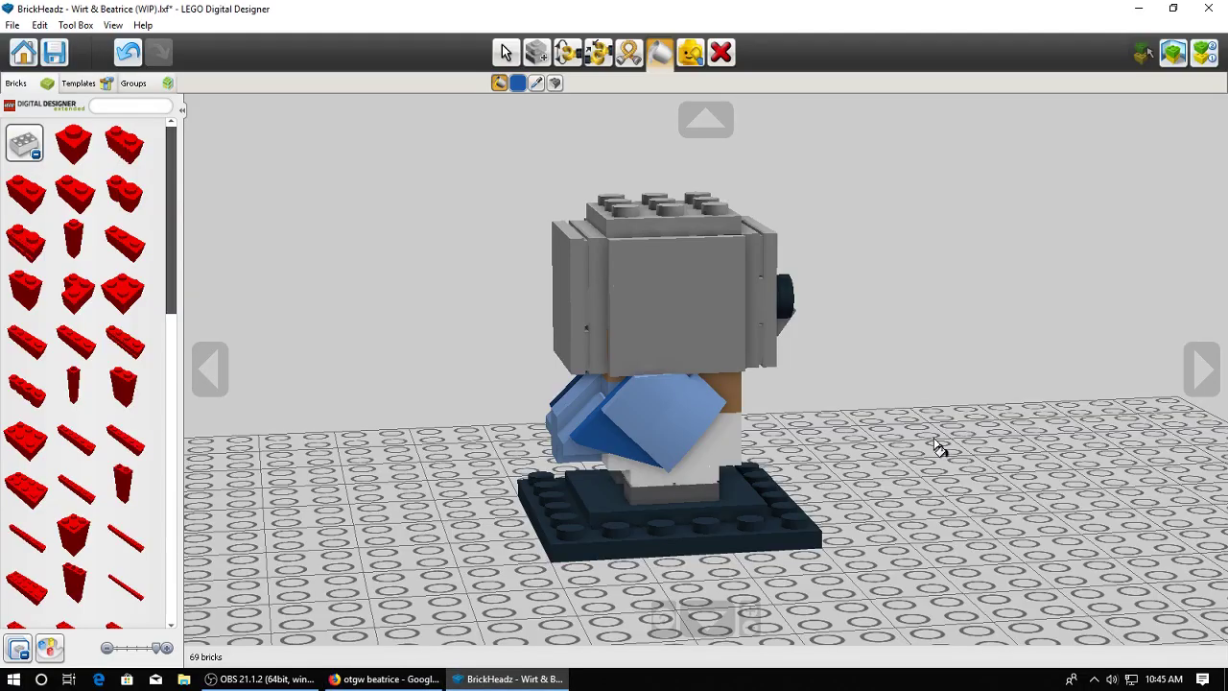
pyautogui.hotkey('ctrl', 'z')
pyautogui.moveTo(940, 448); pyautogui.dragTo(920, 439, button='right')
pyautogui.hotkey('ctrl', 'y')
pyautogui.moveTo(853, 474); pyautogui.dragTo(573, 524, button='right')
pyautogui.hotkey('alt', 'Tab')
pyautogui.hotkey('alt', 'Tab')
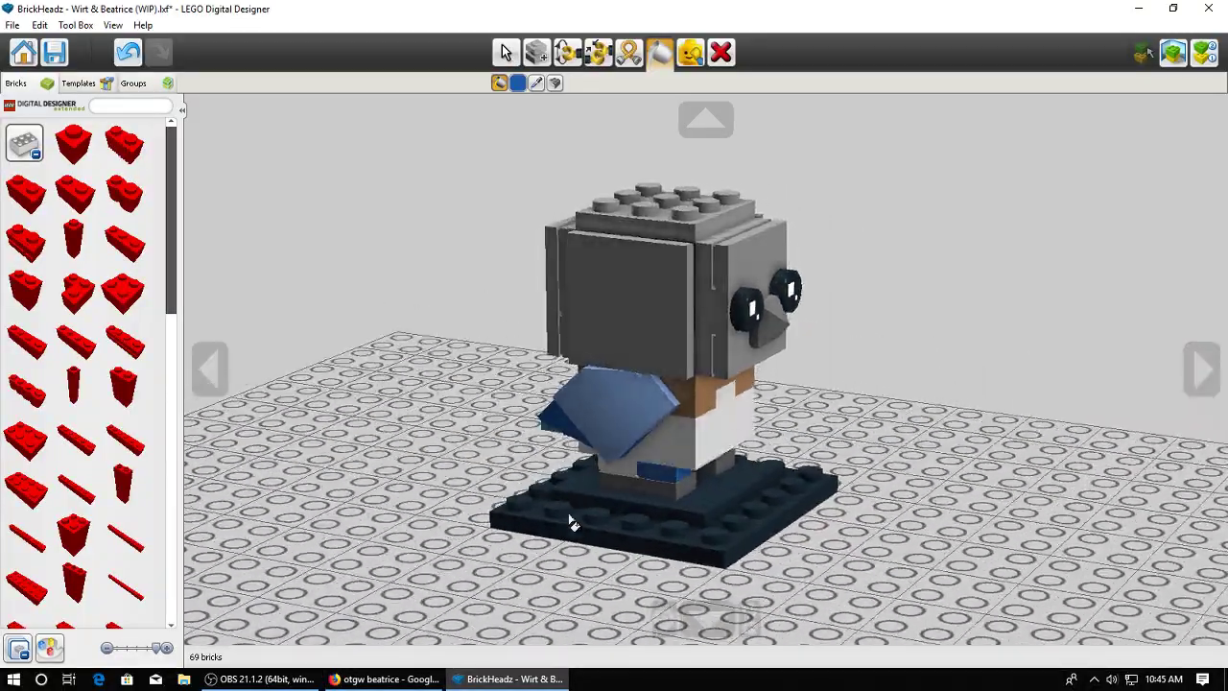
# Switch to BrickLink in the browser and look up the color info of Wedge, Plate 2 x 2 Left (24299) in the parts catalog
pyautogui.click(384, 680)
pyautogui.click(775, 13)
pyautogui.scroll(3, 592, 170)
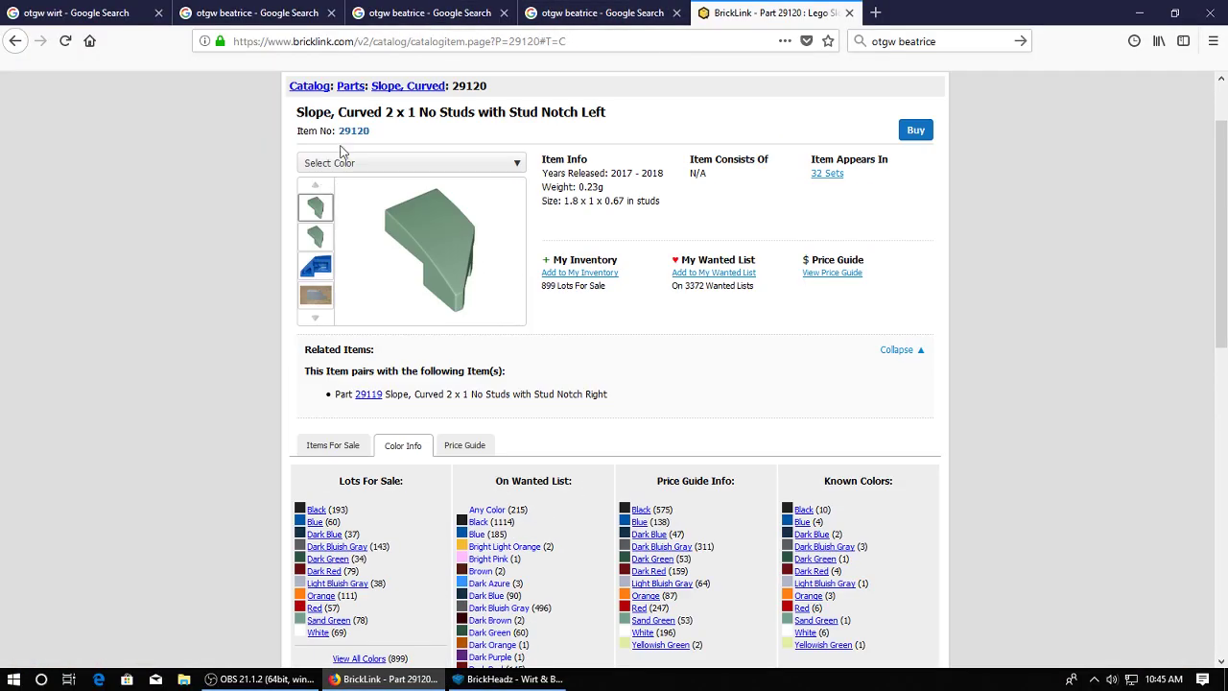
pyautogui.click(353, 86)
pyautogui.scroll(-10, 726, 336)
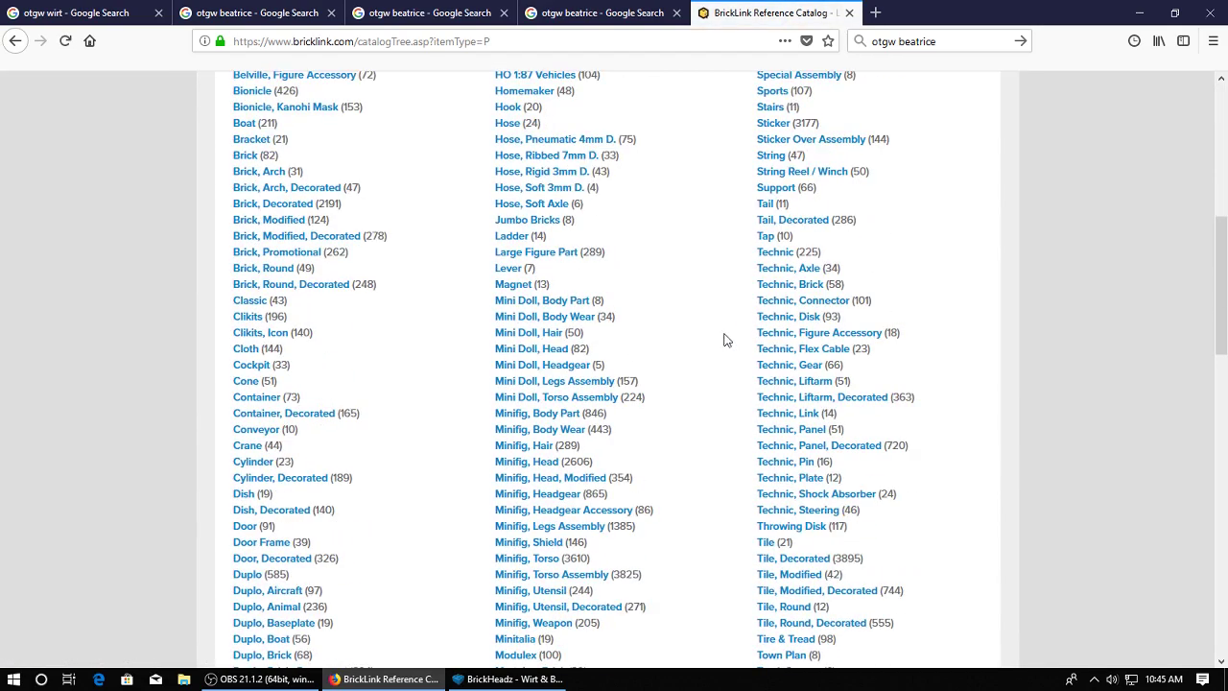
pyautogui.scroll(-5, 744, 346)
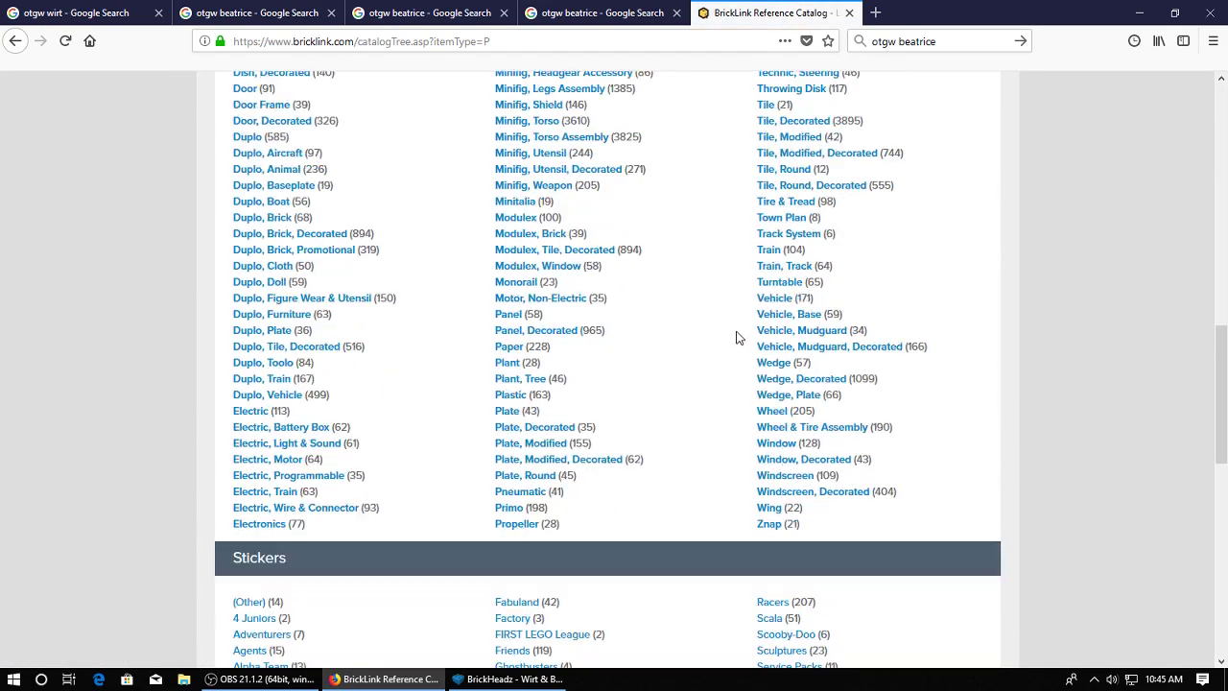
pyautogui.click(784, 395)
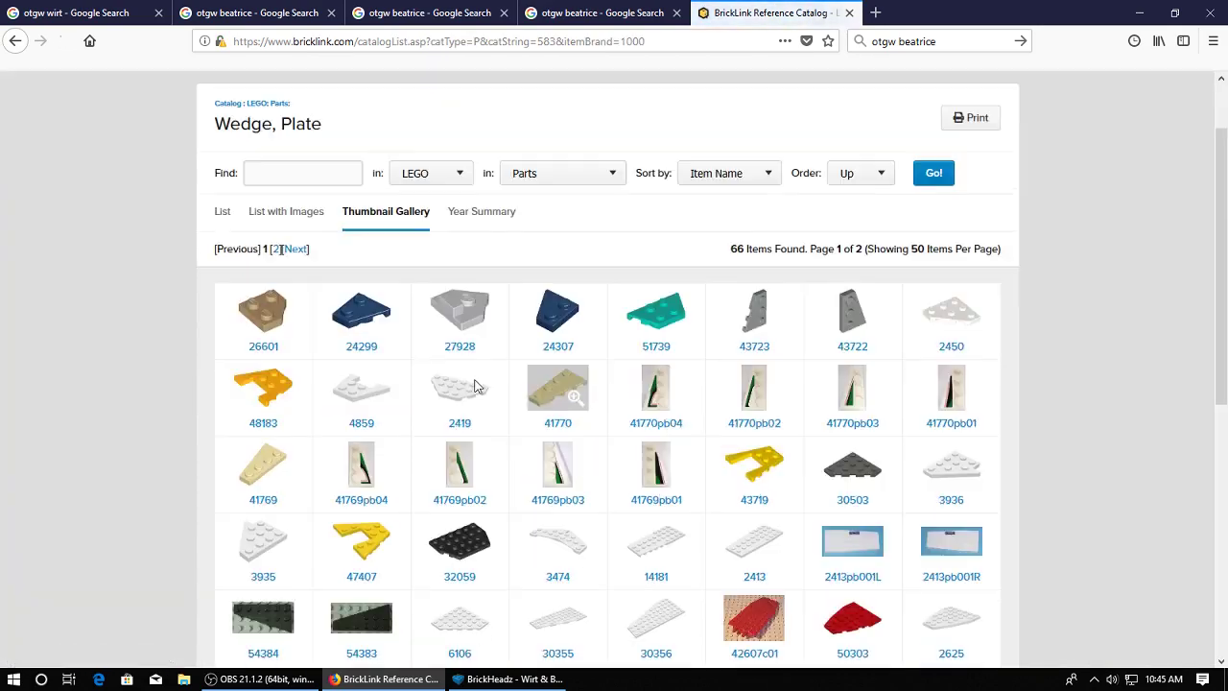
pyautogui.click(361, 347)
pyautogui.scroll(-2, 738, 422)
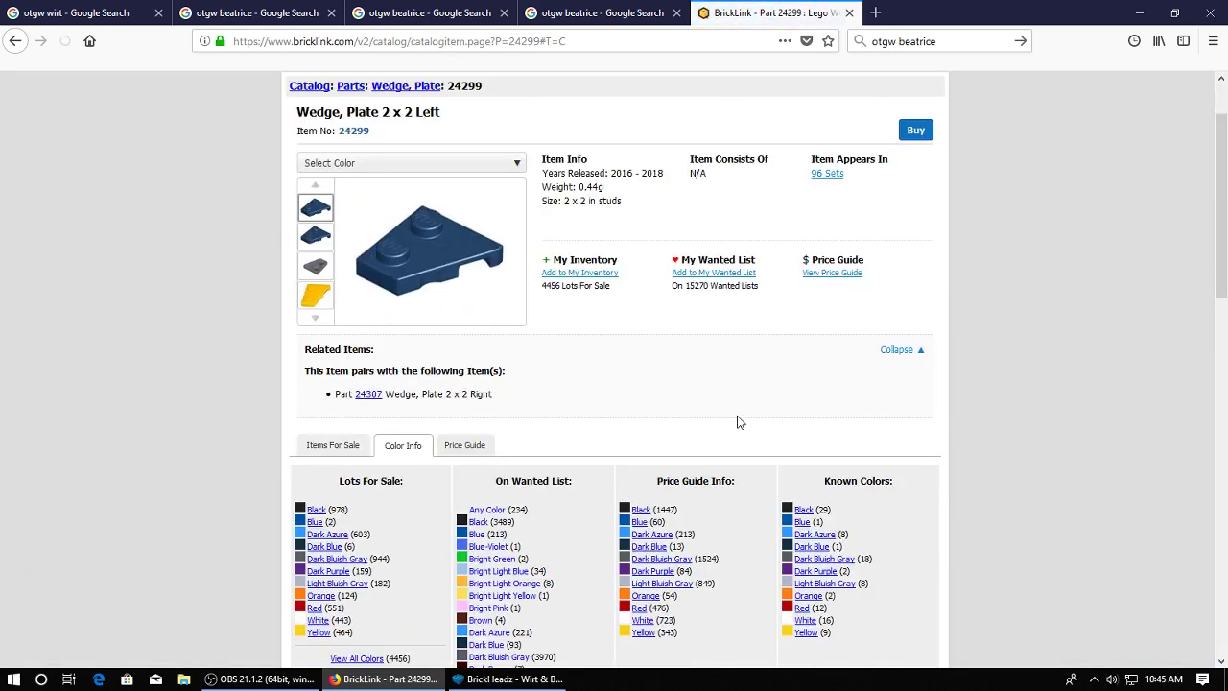
pyautogui.scroll(-2, 738, 422)
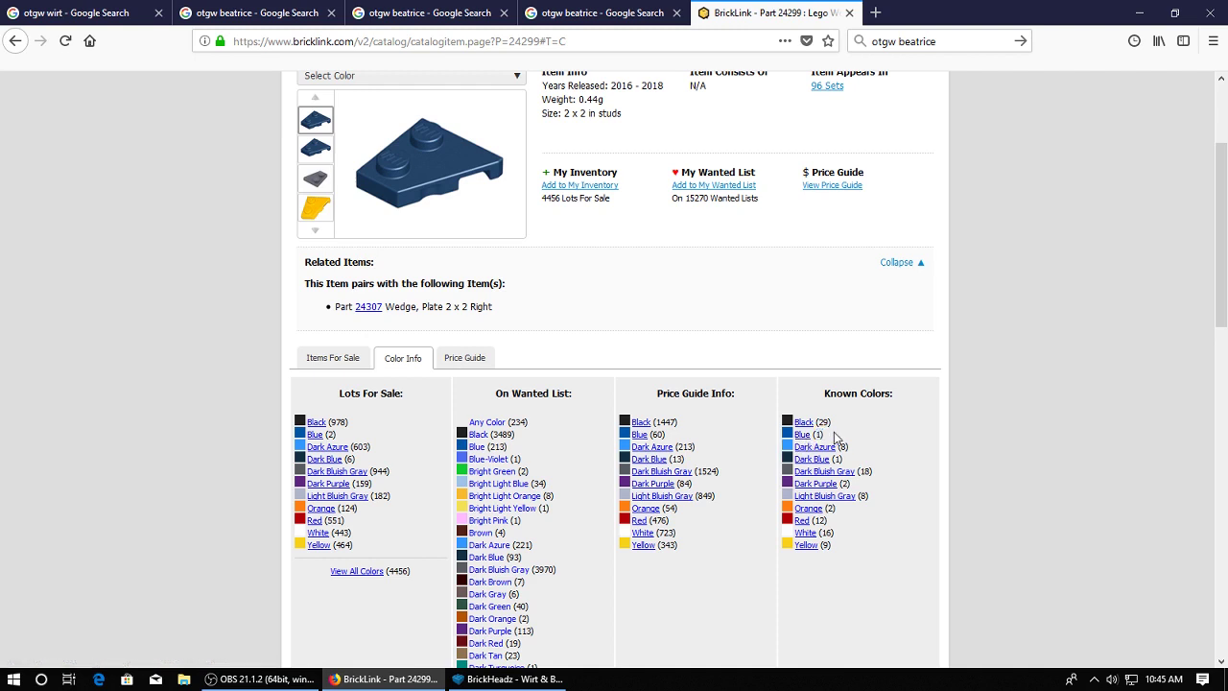
# Check which sets include part 24299 in Blue, enlarge the listed set's picture, and return to the part's color info
pyautogui.click(804, 434)
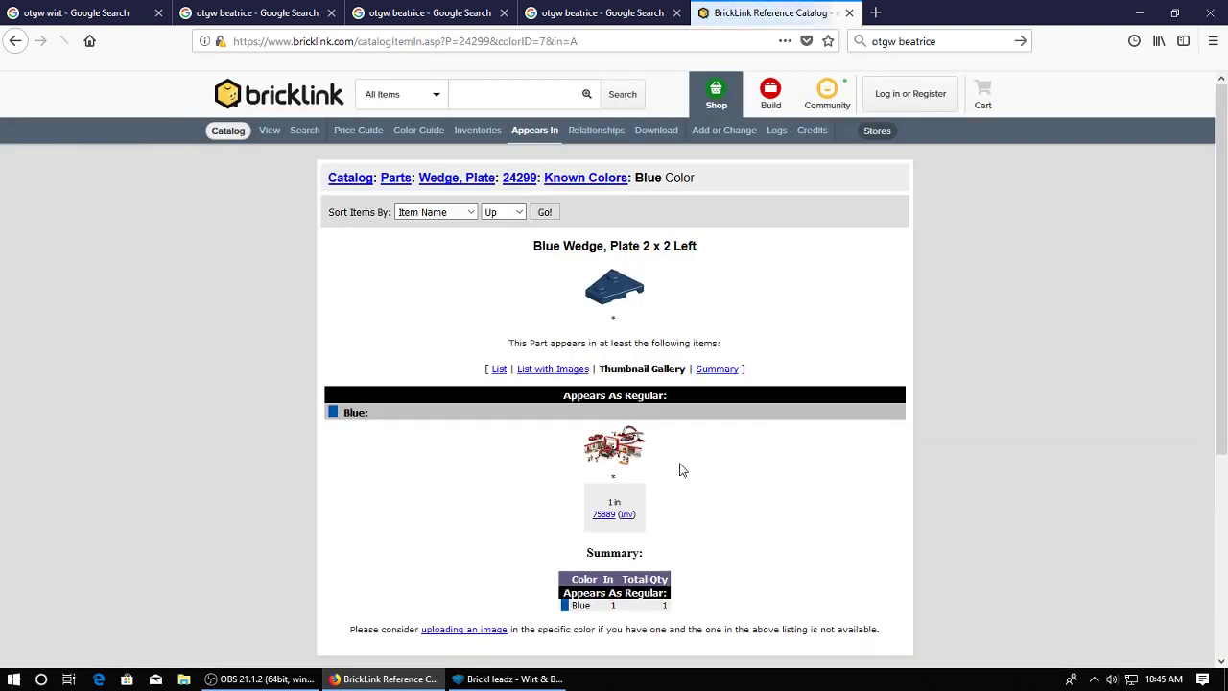
pyautogui.scroll(-2, 738, 447)
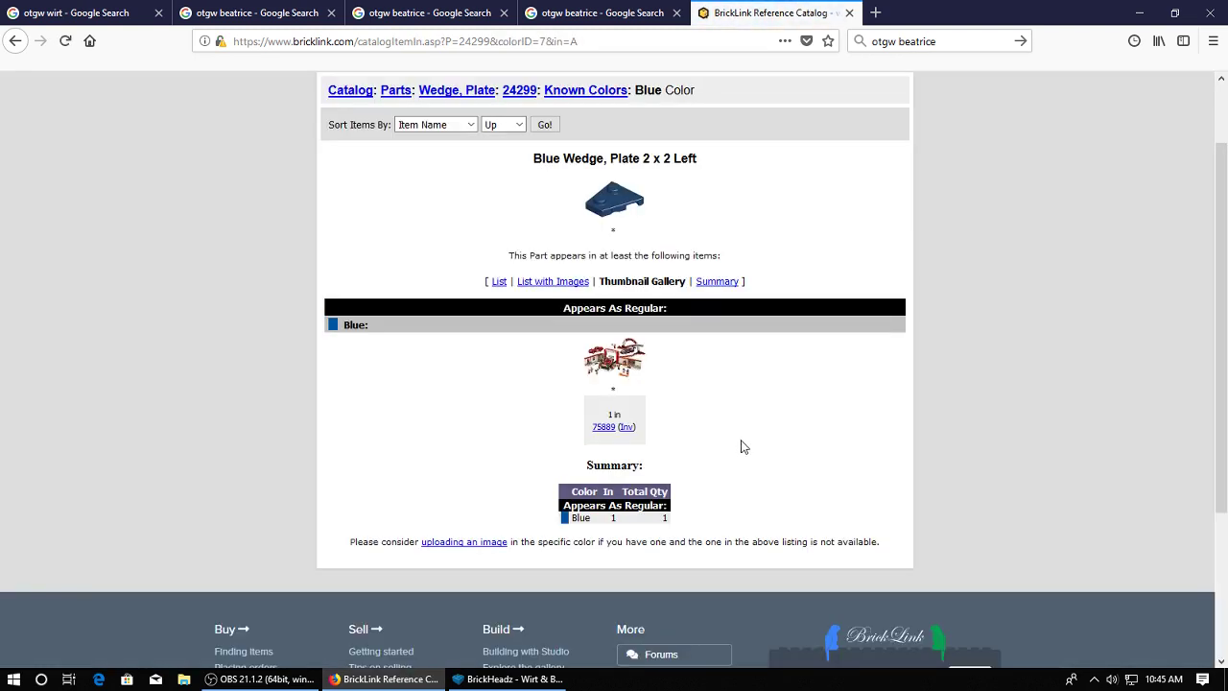
pyautogui.click(603, 362)
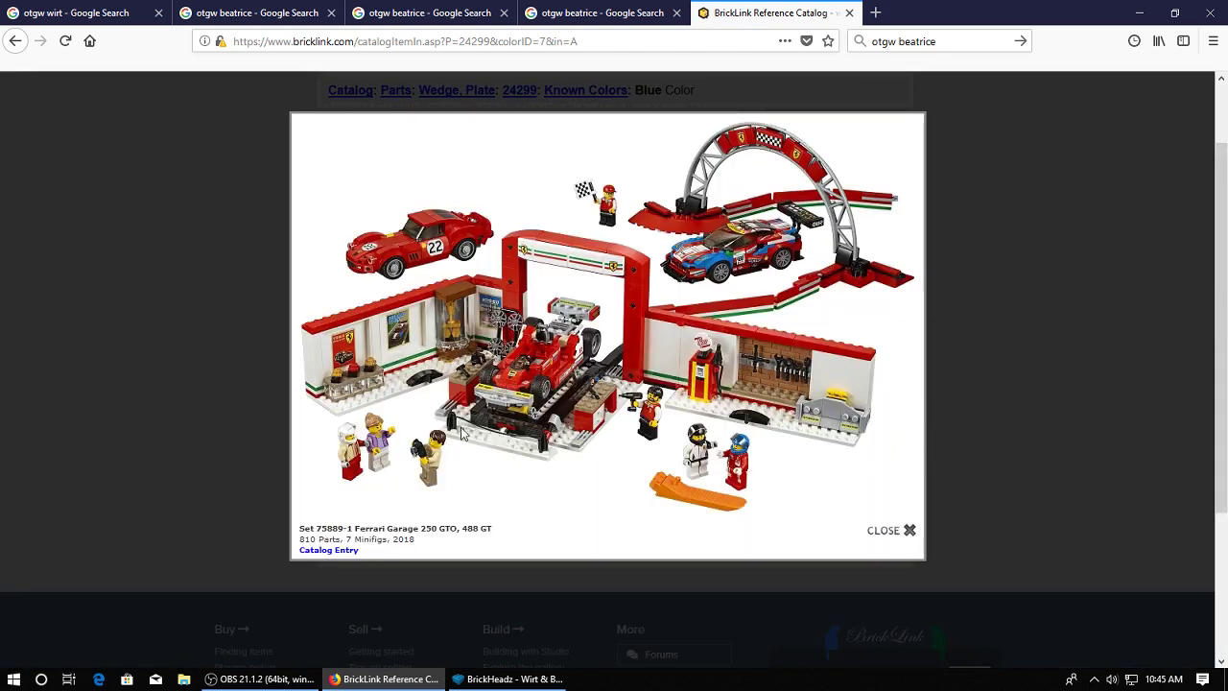
pyautogui.click(940, 385)
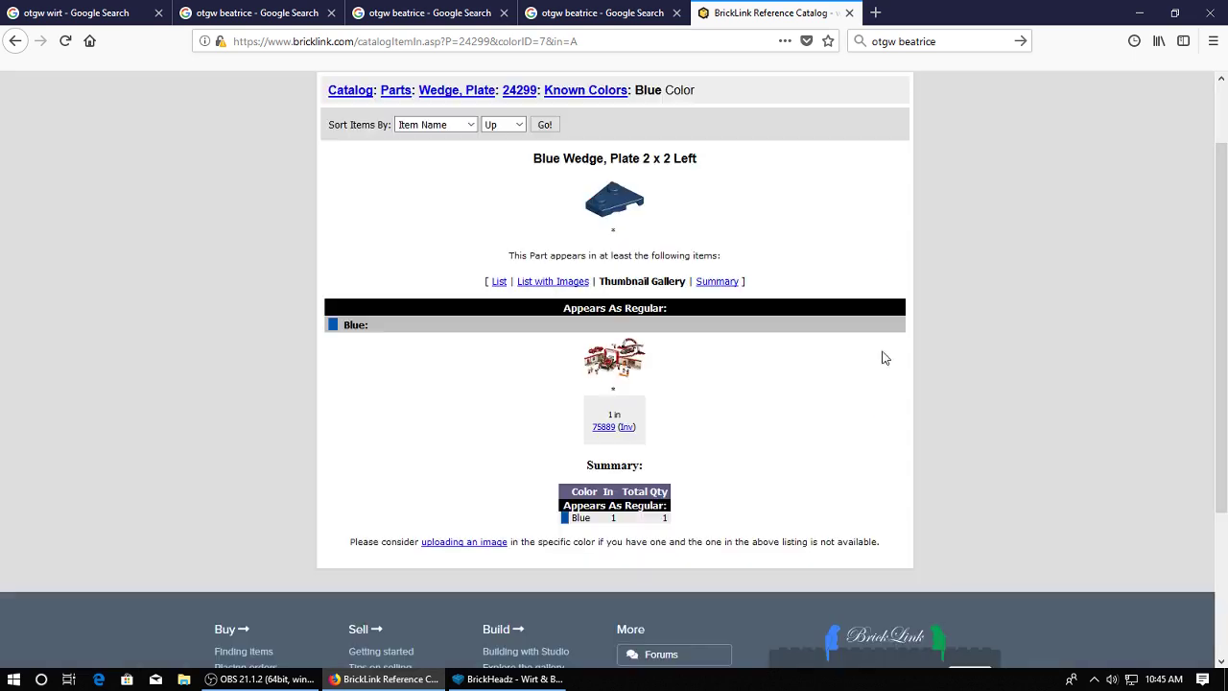
pyautogui.click(16, 41)
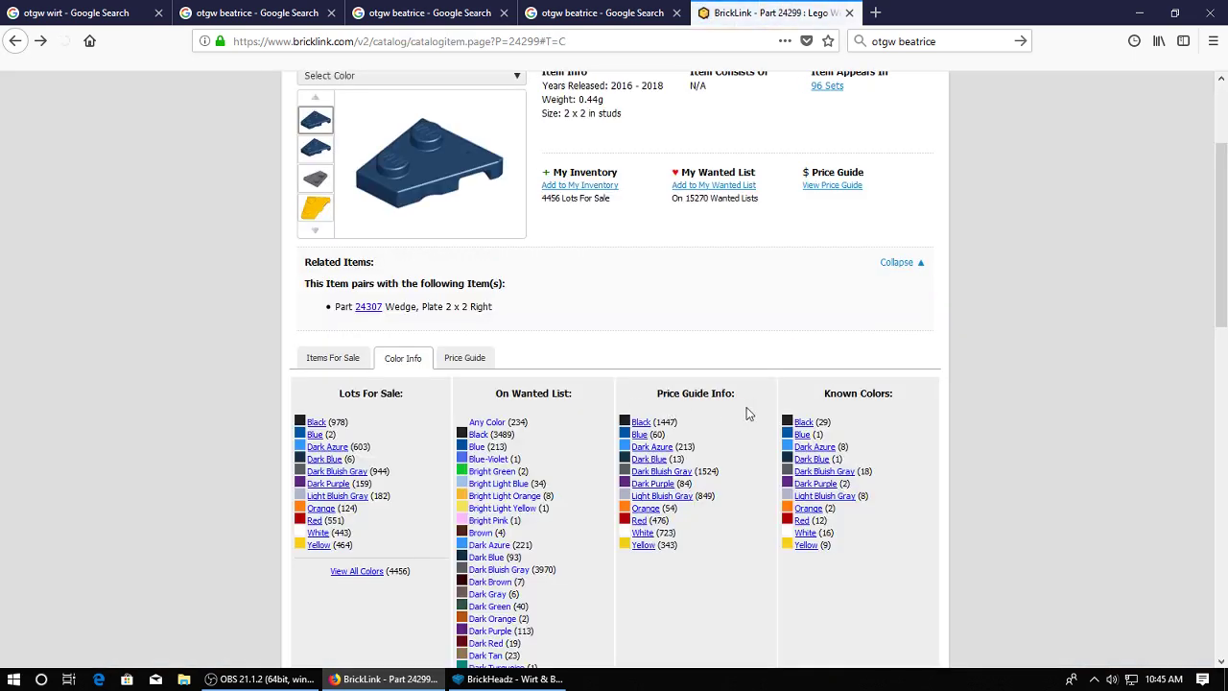
# View the Blue 24299 wedge plates offered for sale and go back to the part's color info
pyautogui.click(314, 437)
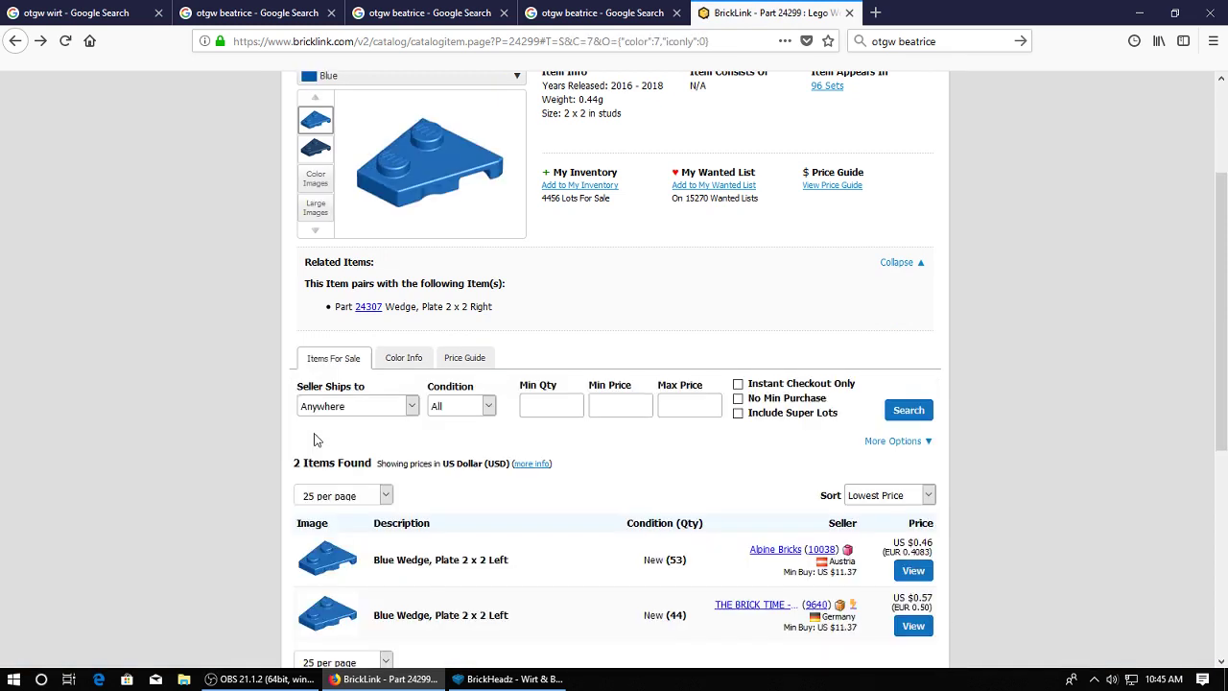
pyautogui.scroll(-2, 576, 407)
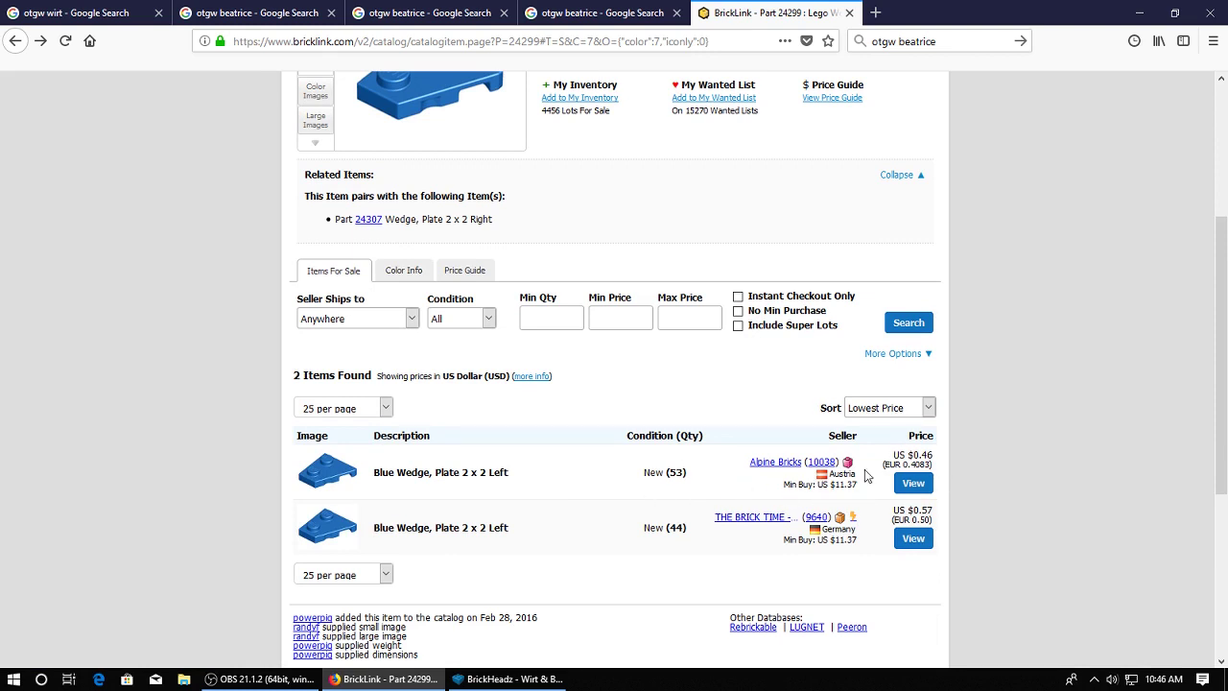
pyautogui.click(404, 275)
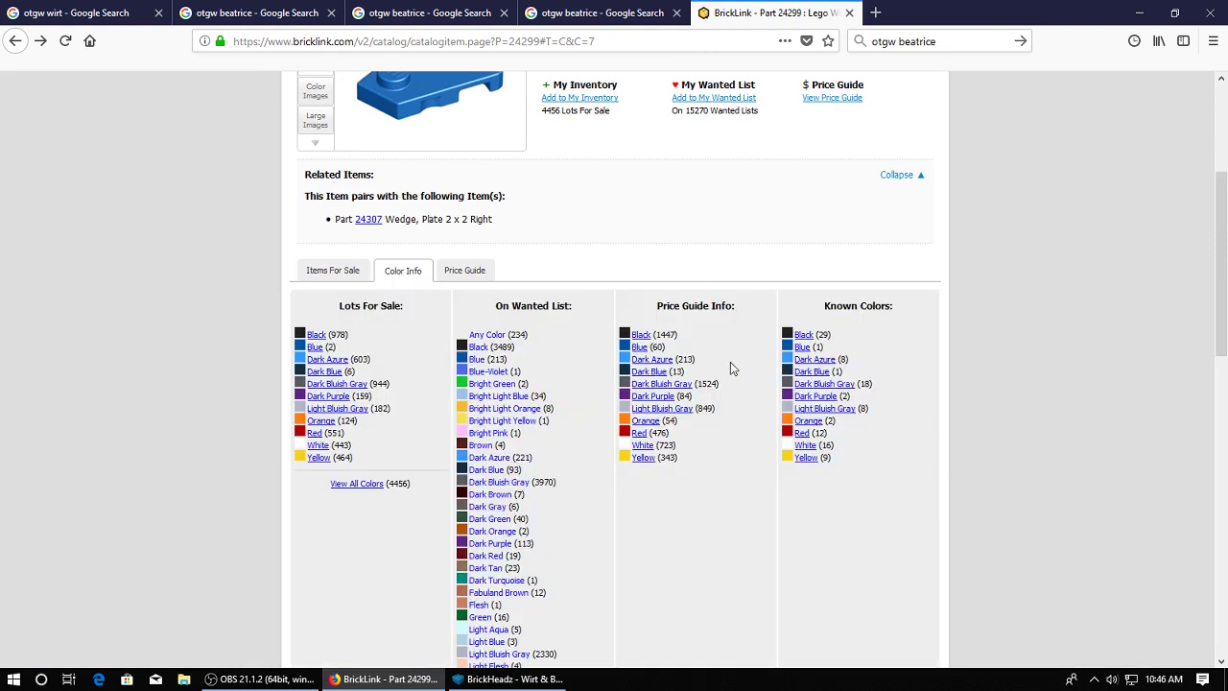
# Open the catalog page of set 75889 from the known Blue color listing and return to part 24299
pyautogui.click(805, 348)
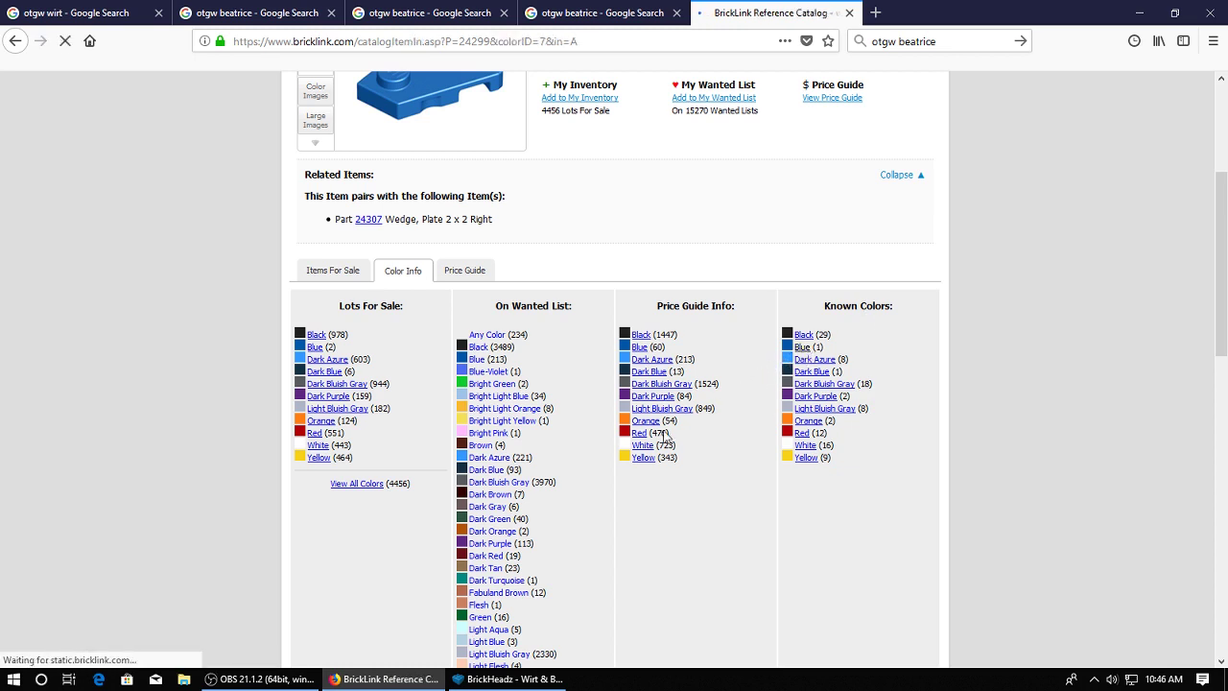
pyautogui.click(612, 521)
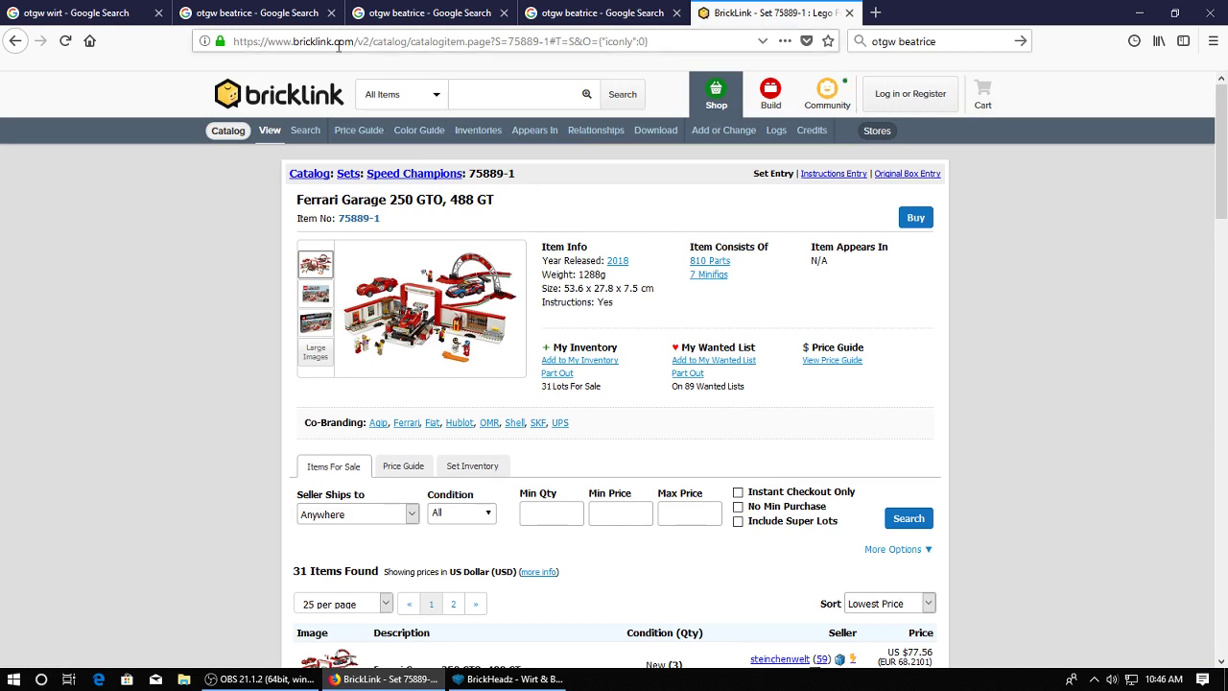
pyautogui.click(15, 42)
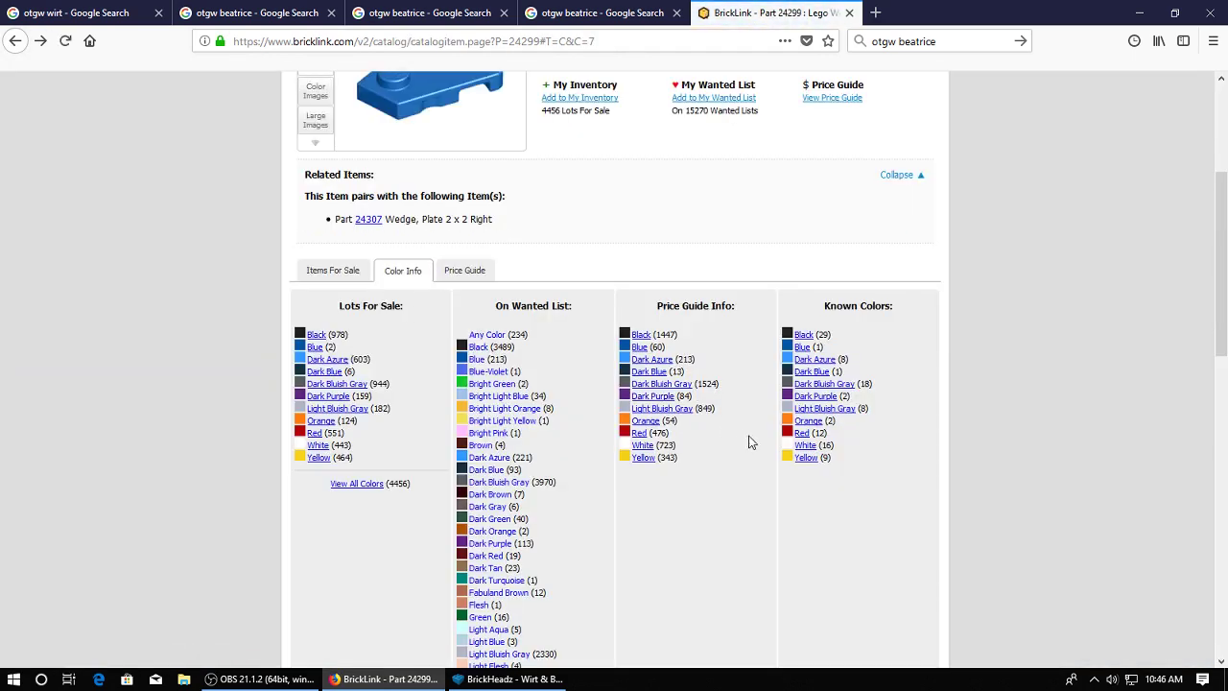
# Switch to LEGO Digital Designer, leave the paint tool for selection, and examine Beatrice from the side and front
pyautogui.click(540, 678)
pyautogui.moveTo(944, 480); pyautogui.dragTo(872, 435, button='right')
pyautogui.click(503, 48)
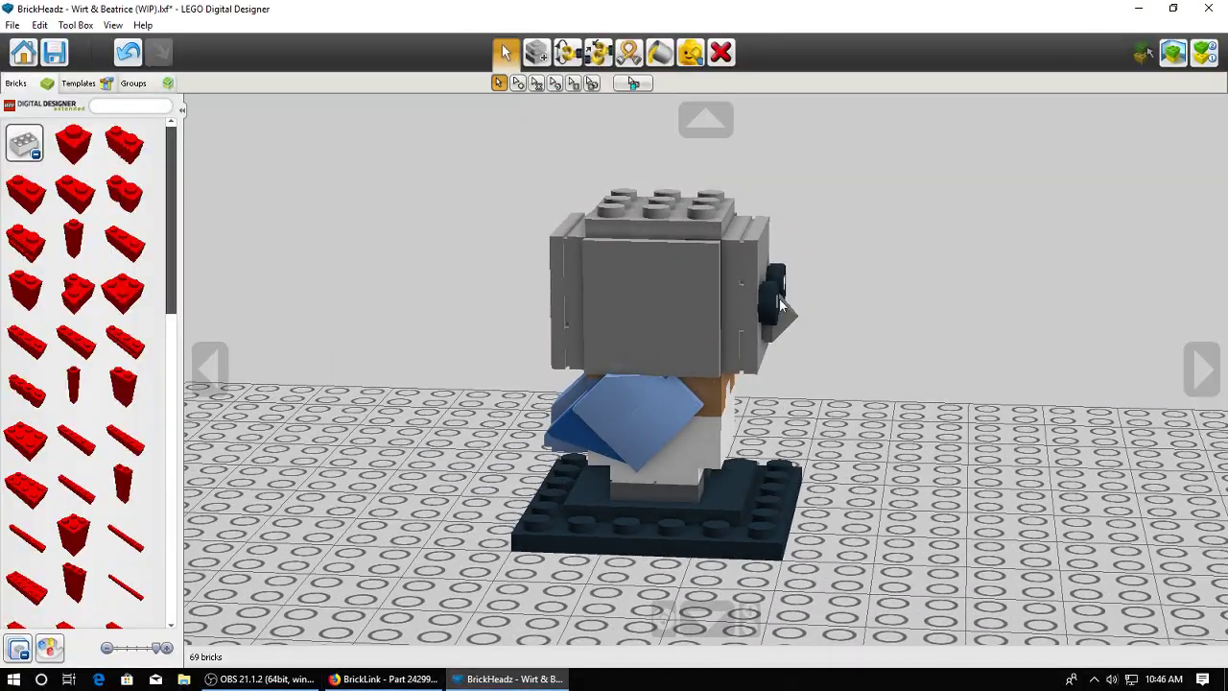
pyautogui.moveTo(844, 393)
pyautogui.mouseDown(button='right')
pyautogui.moveTo(971, 395)
pyautogui.moveTo(803, 428)
pyautogui.moveTo(871, 426)
pyautogui.mouseUp(button='right')
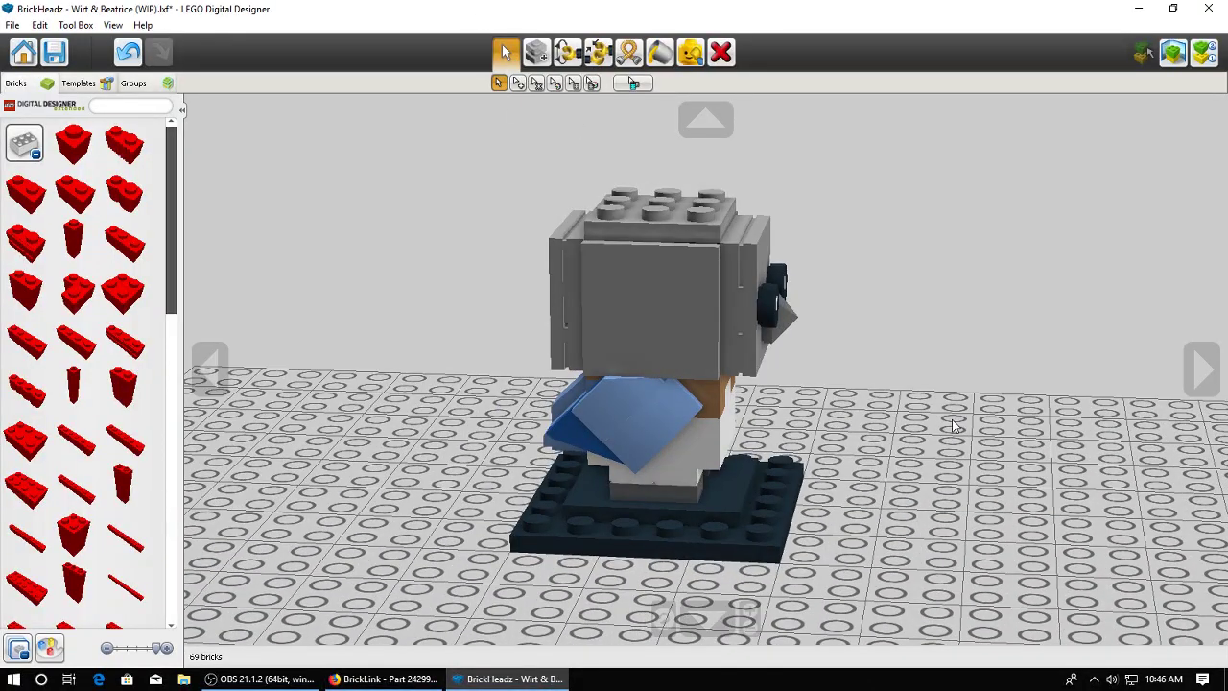
pyautogui.moveTo(951, 420); pyautogui.dragTo(807, 420, button='right')
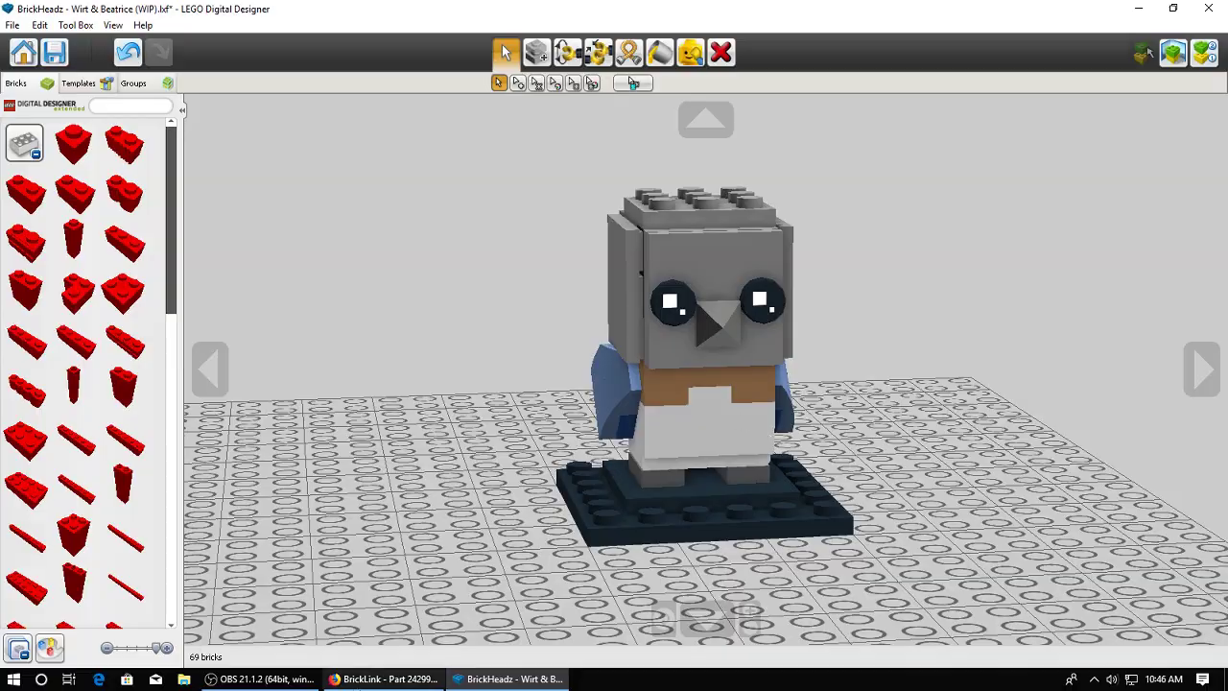
# Compare the front of the Beatrice model with the perched Beatrice reference image in the browser
pyautogui.click(384, 678)
pyautogui.click(123, 10)
pyautogui.click(240, 7)
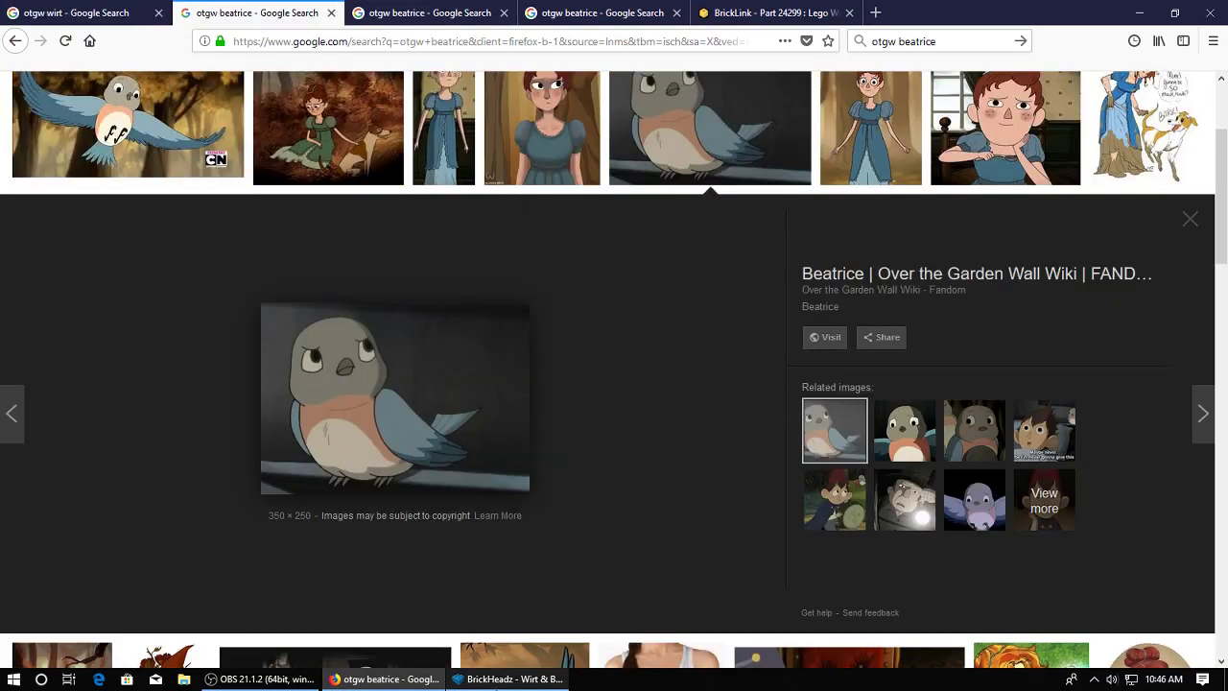
pyautogui.moveTo(508, 678)
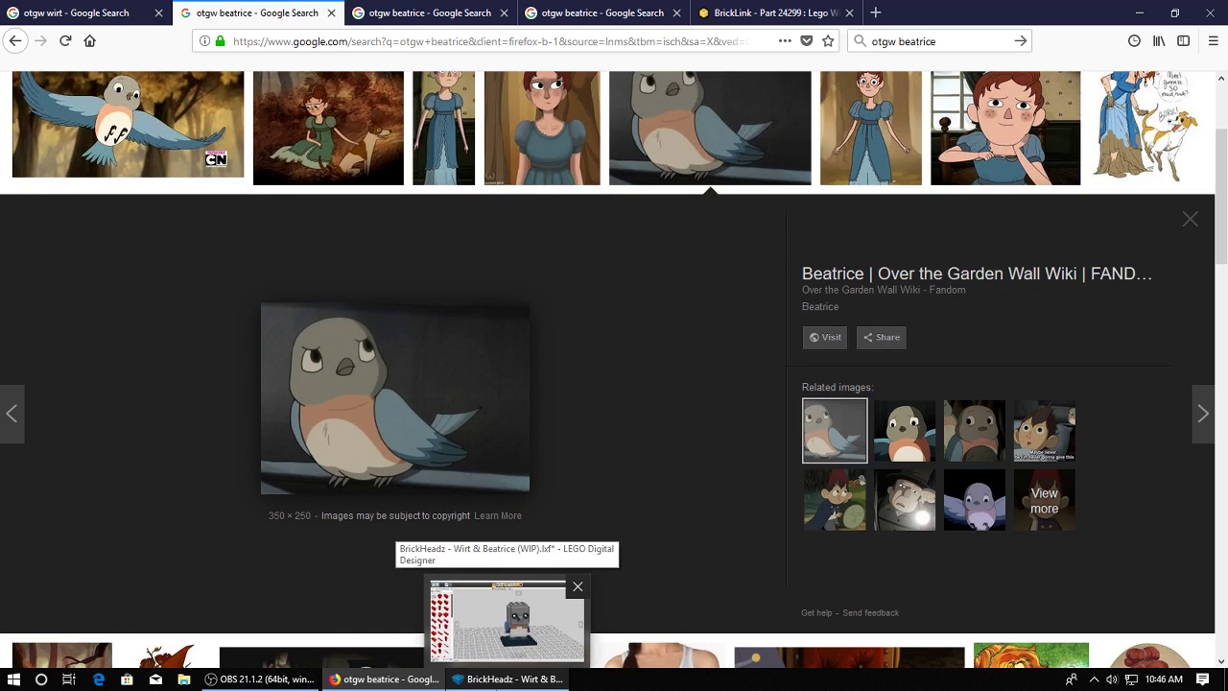
pyautogui.click(506, 679)
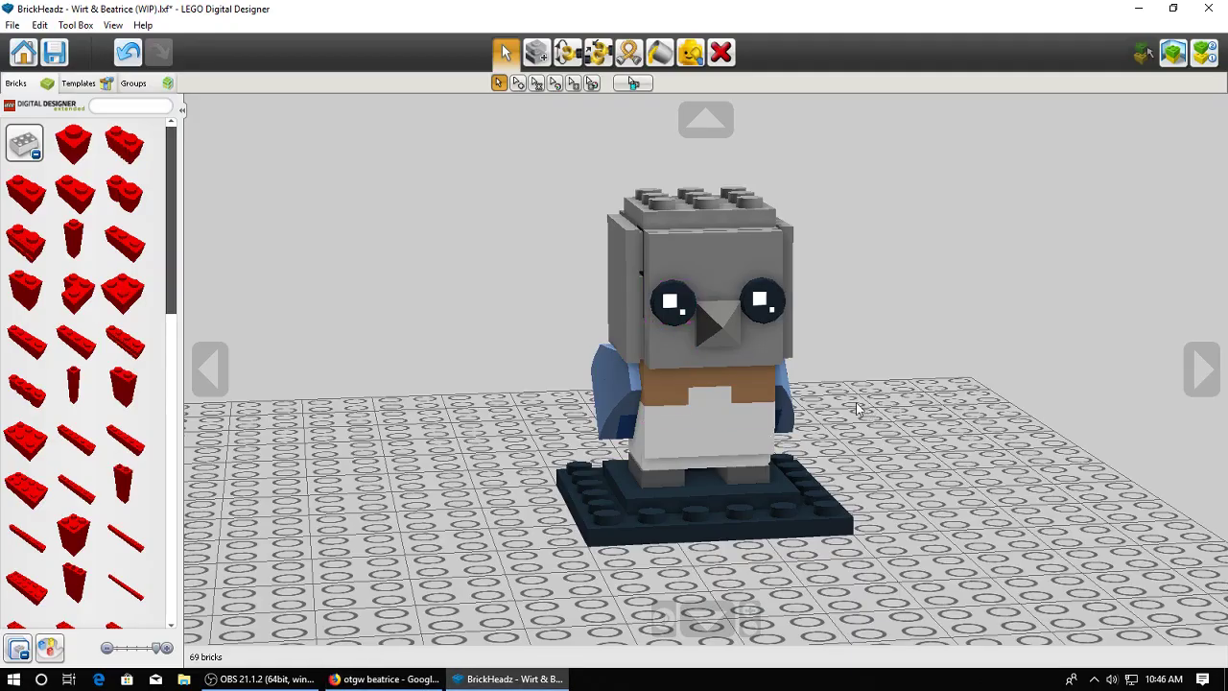
pyautogui.moveTo(858, 410); pyautogui.dragTo(867, 443, button='right')
pyautogui.click(422, 677)
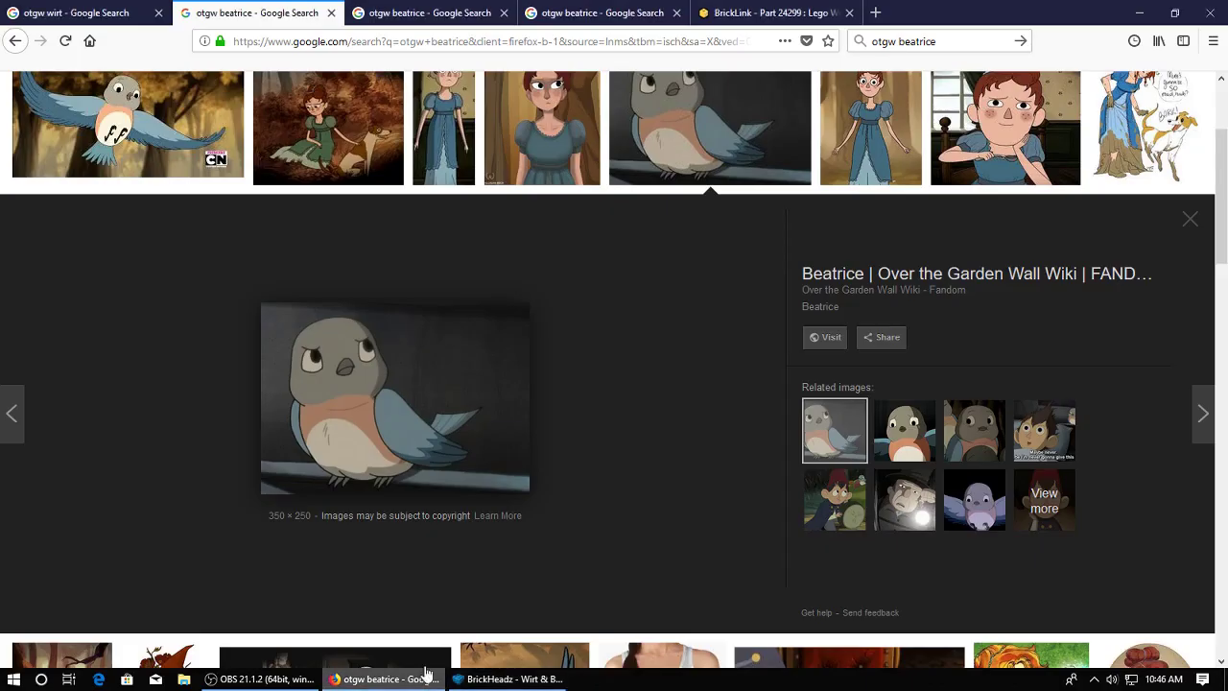
pyautogui.click(509, 678)
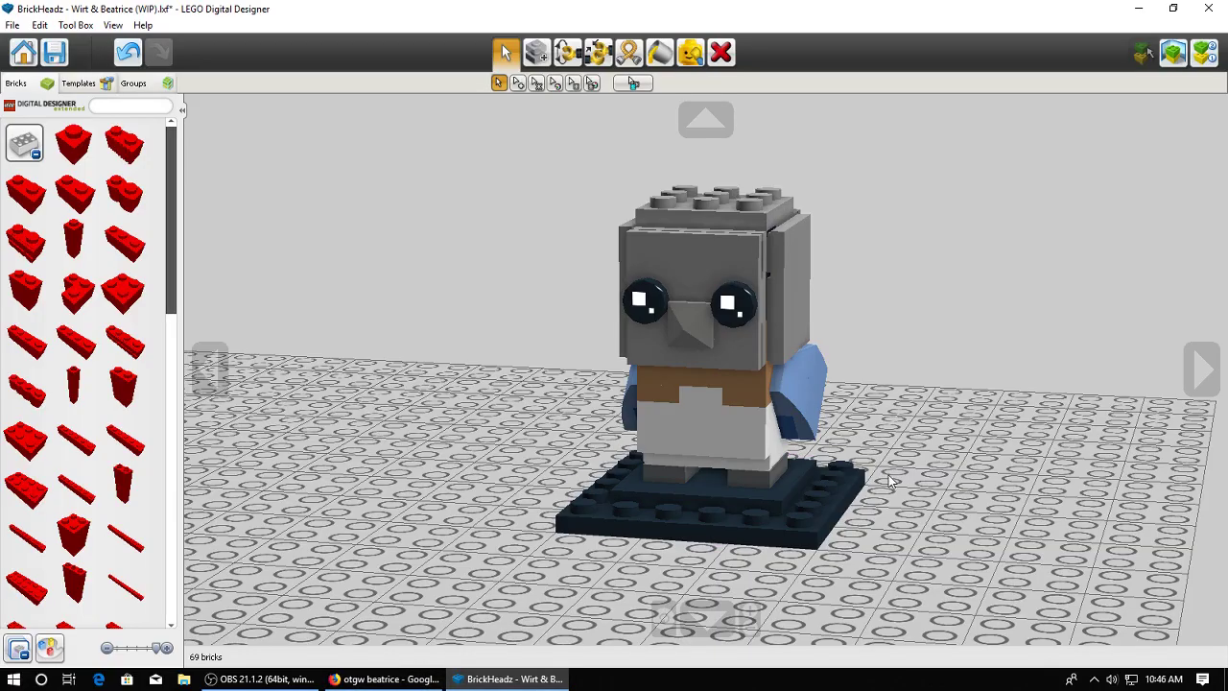
# Inspect Beatrice's body and wing from an angled front view and compare them with the perched and flying Beatrice images
pyautogui.moveTo(890, 482); pyautogui.dragTo(874, 473, button='right')
pyautogui.rightClick(802, 396)
pyautogui.moveTo(802, 397); pyautogui.dragTo(796, 415, button='right')
pyautogui.rightClick(695, 278)
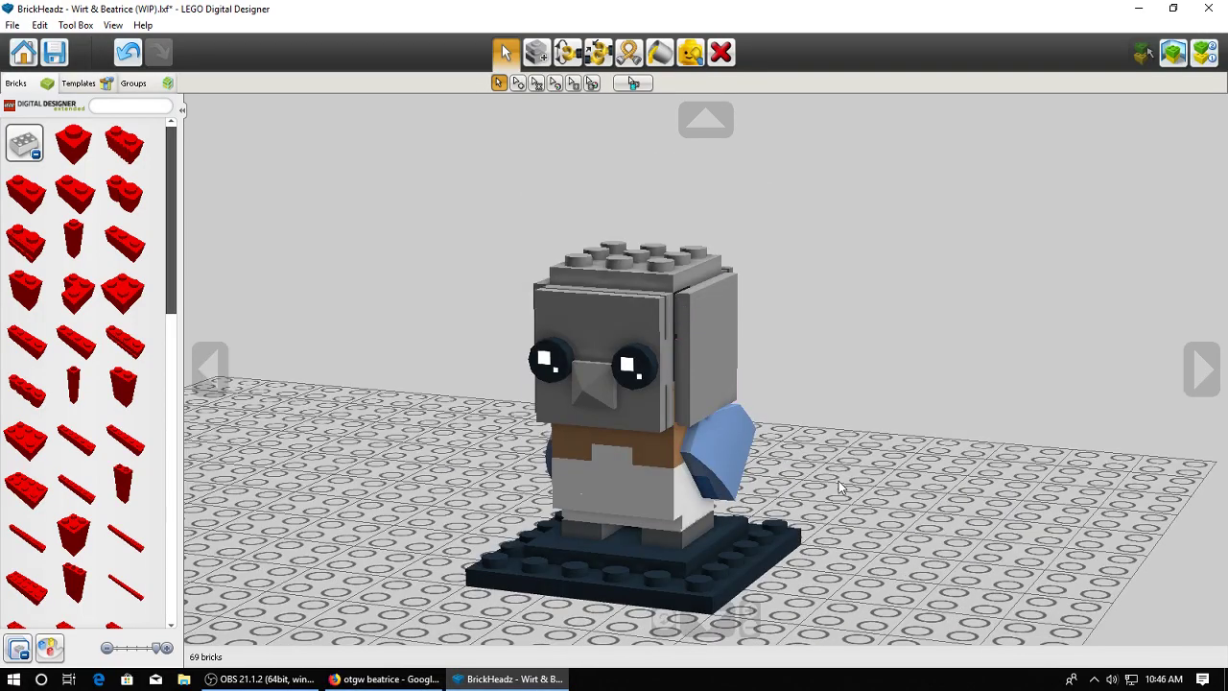
pyautogui.moveTo(839, 488); pyautogui.dragTo(827, 508, button='right')
pyautogui.click(382, 678)
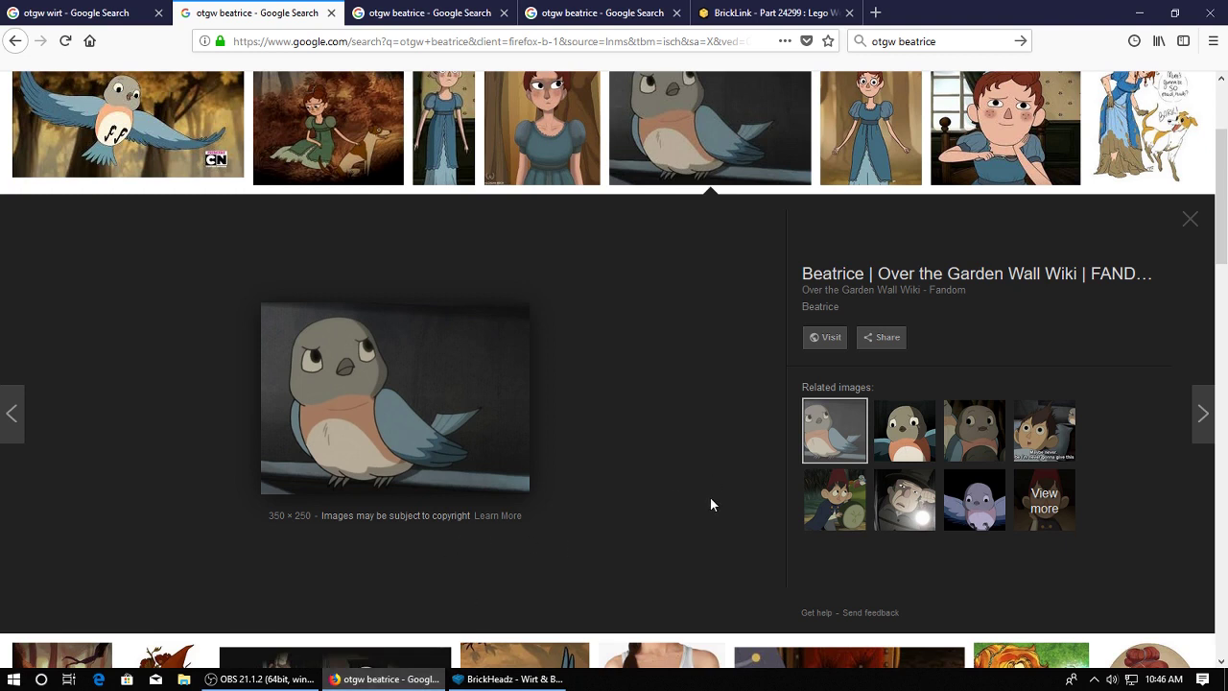
pyautogui.click(508, 678)
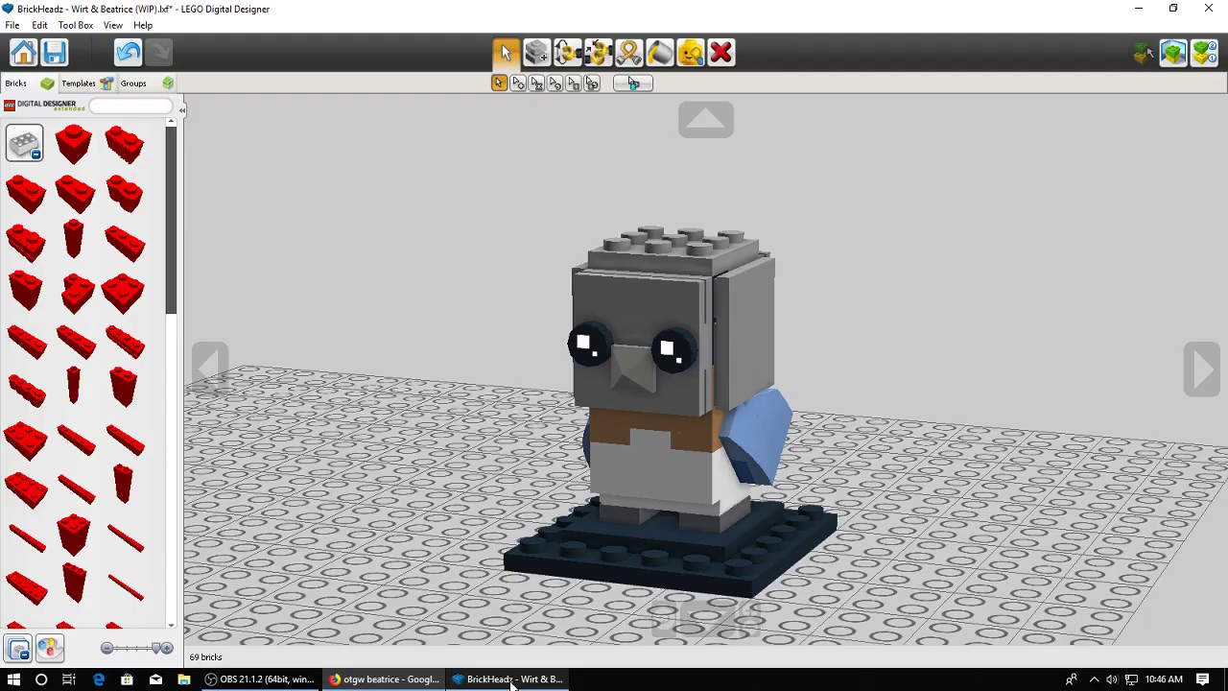
pyautogui.moveTo(740, 498); pyautogui.dragTo(721, 534, button='right')
pyautogui.click(374, 679)
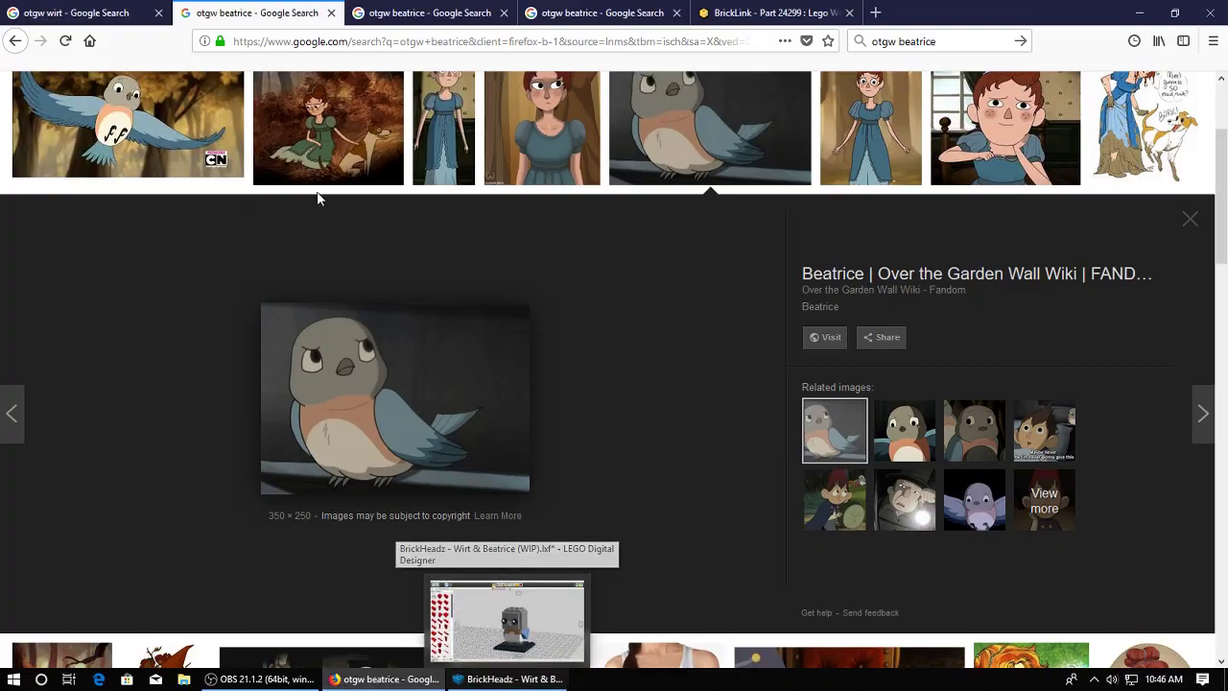
pyautogui.click(422, 12)
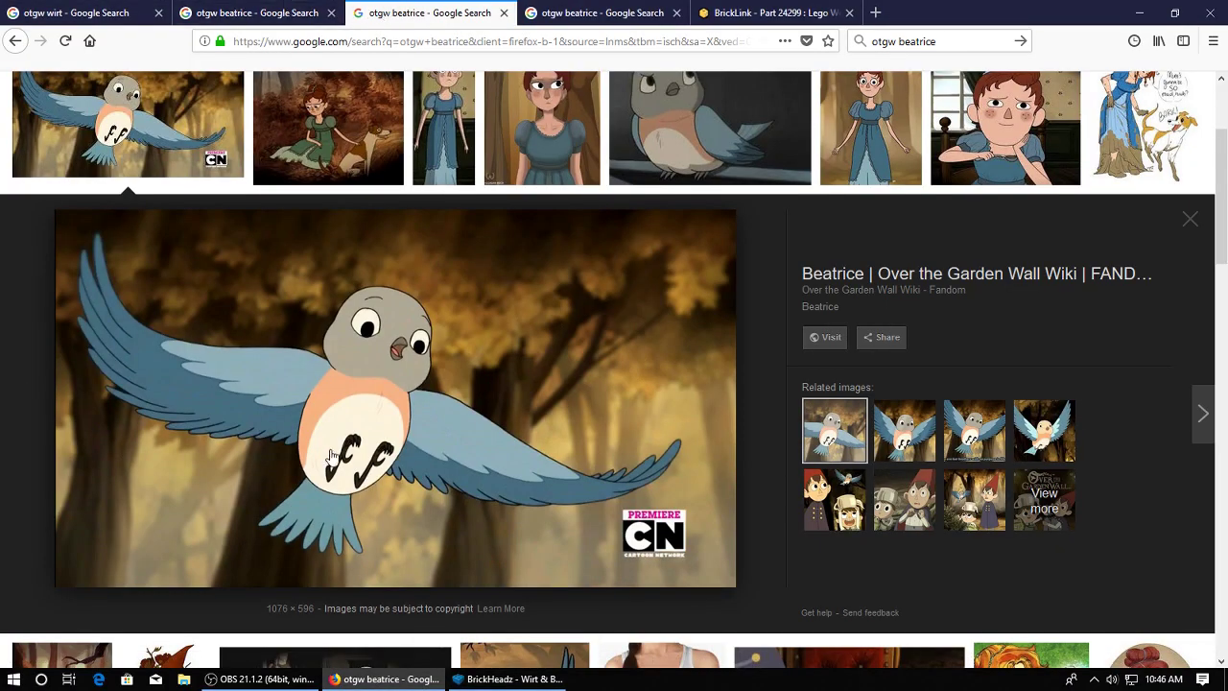
# Compare Beatrice's back, wings and tail in LEGO Digital Designer with the flying reference images in the browser
pyautogui.click(614, 8)
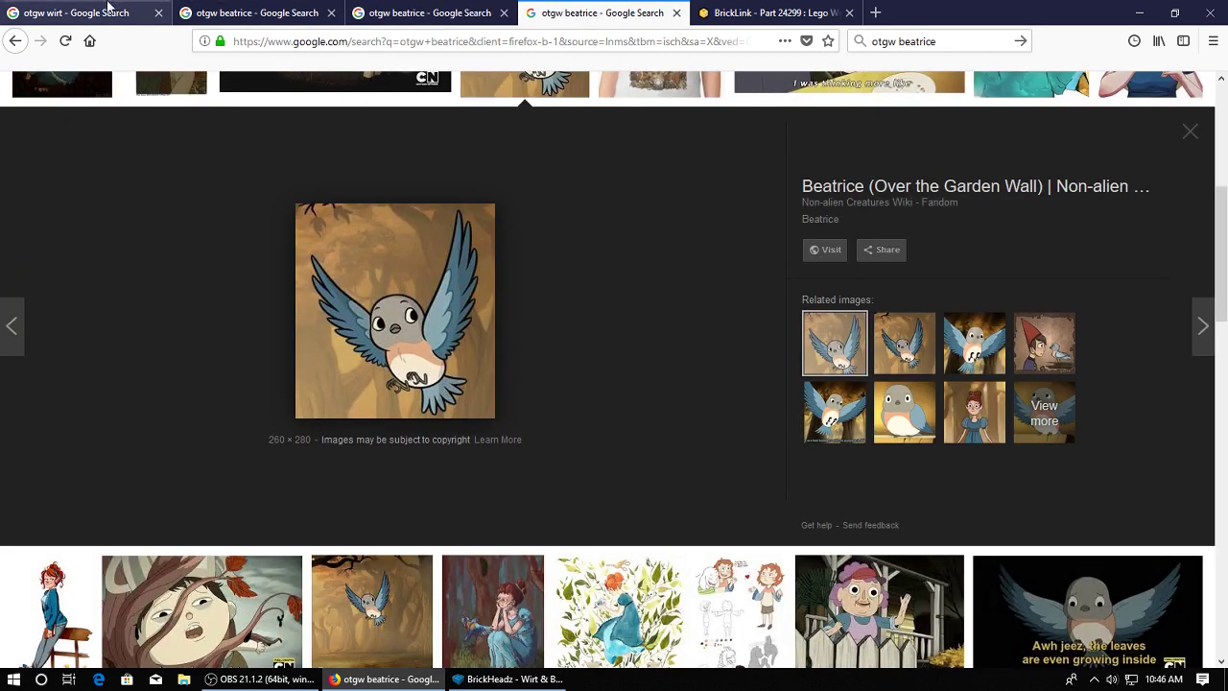
pyautogui.click(101, 12)
pyautogui.click(509, 678)
pyautogui.moveTo(820, 429); pyautogui.dragTo(758, 436, button='right')
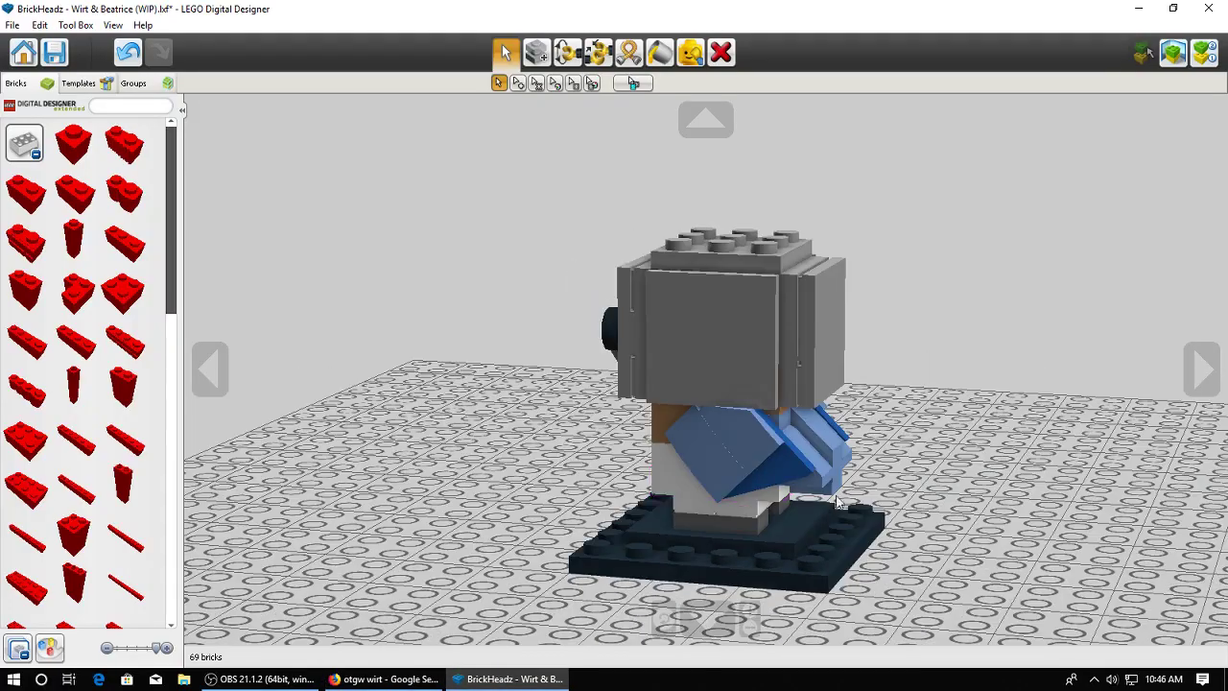
pyautogui.moveTo(833, 408)
pyautogui.mouseDown(button='right')
pyautogui.moveTo(743, 434)
pyautogui.moveTo(816, 443)
pyautogui.moveTo(827, 420)
pyautogui.mouseUp(button='right')
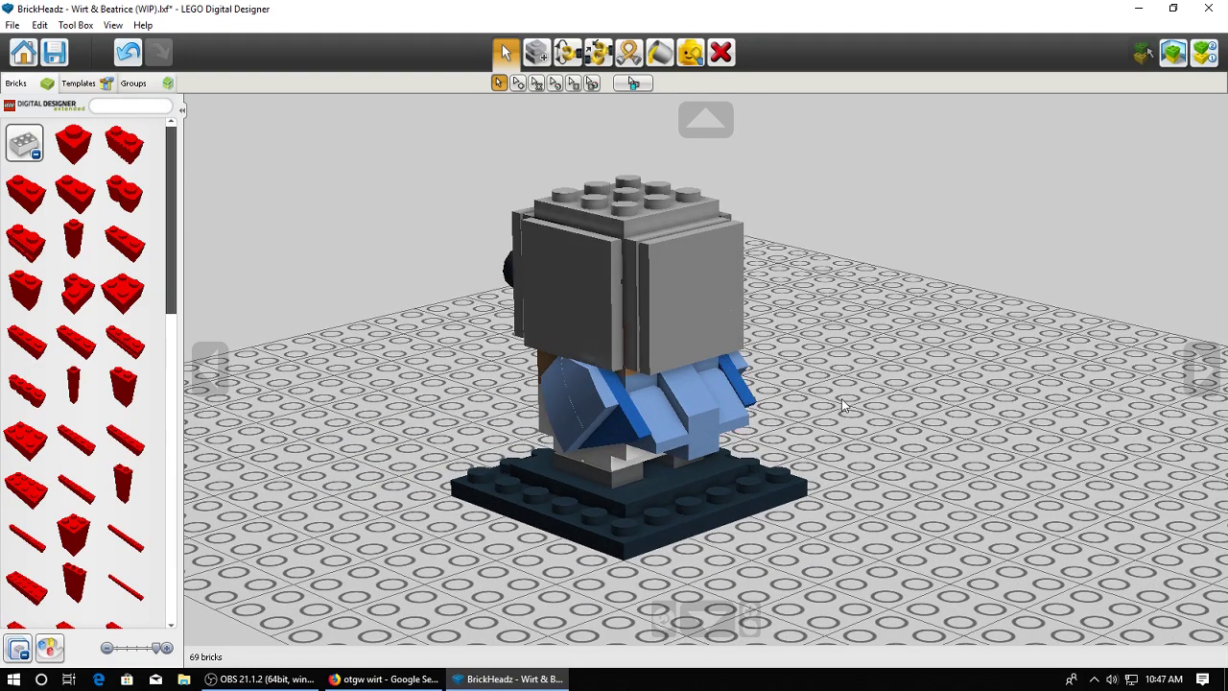
pyautogui.click(381, 678)
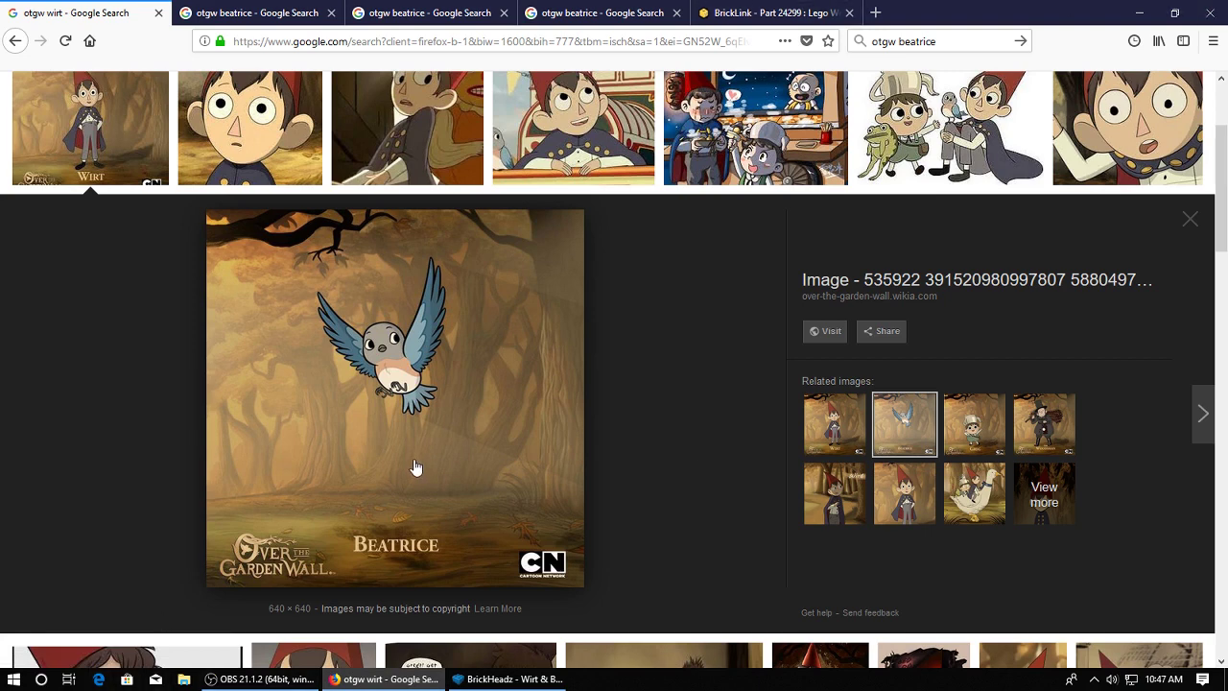
pyautogui.click(508, 678)
# Try a tail shape beside the model by joining a left 2x2 27-degree plate with its mirrored counterpart
pyautogui.scroll(-5, 106, 252)
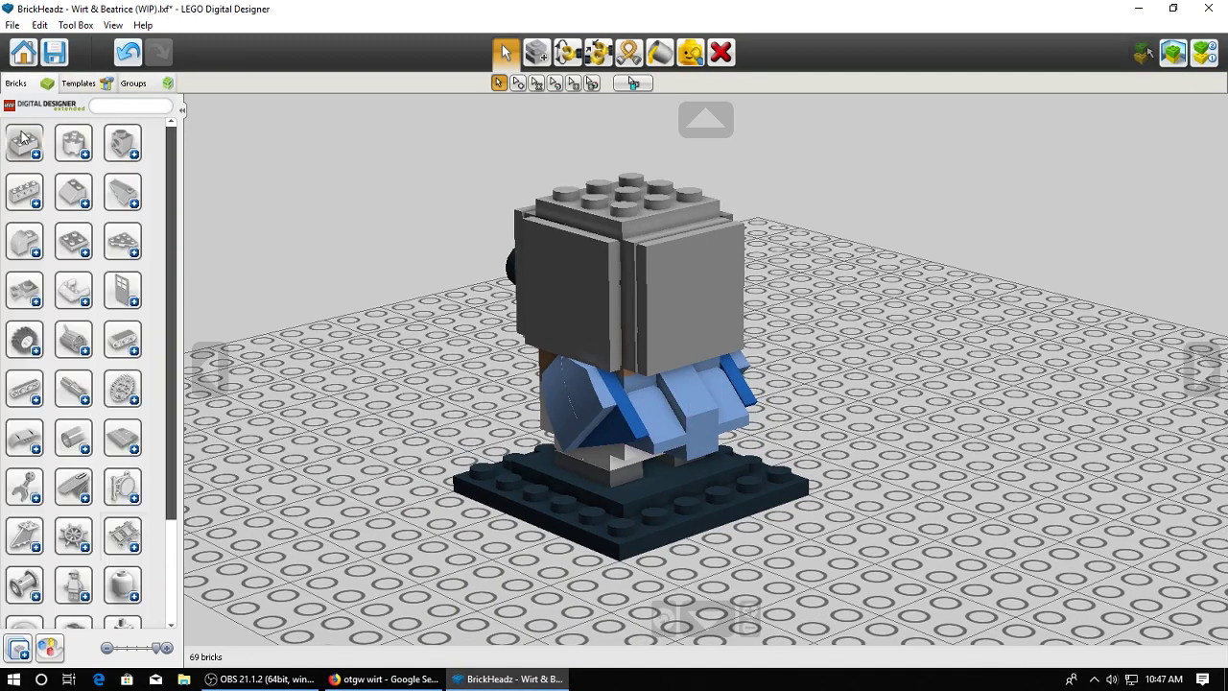
pyautogui.scroll(-3, 96, 374)
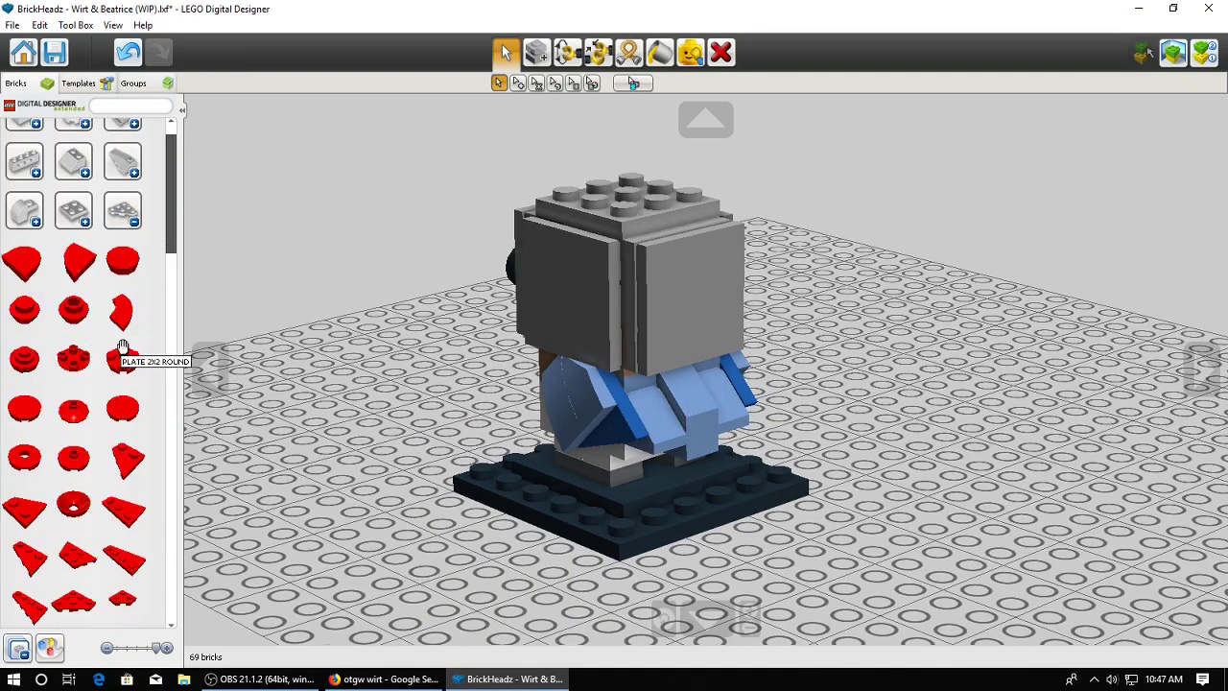
pyautogui.scroll(-1, 137, 372)
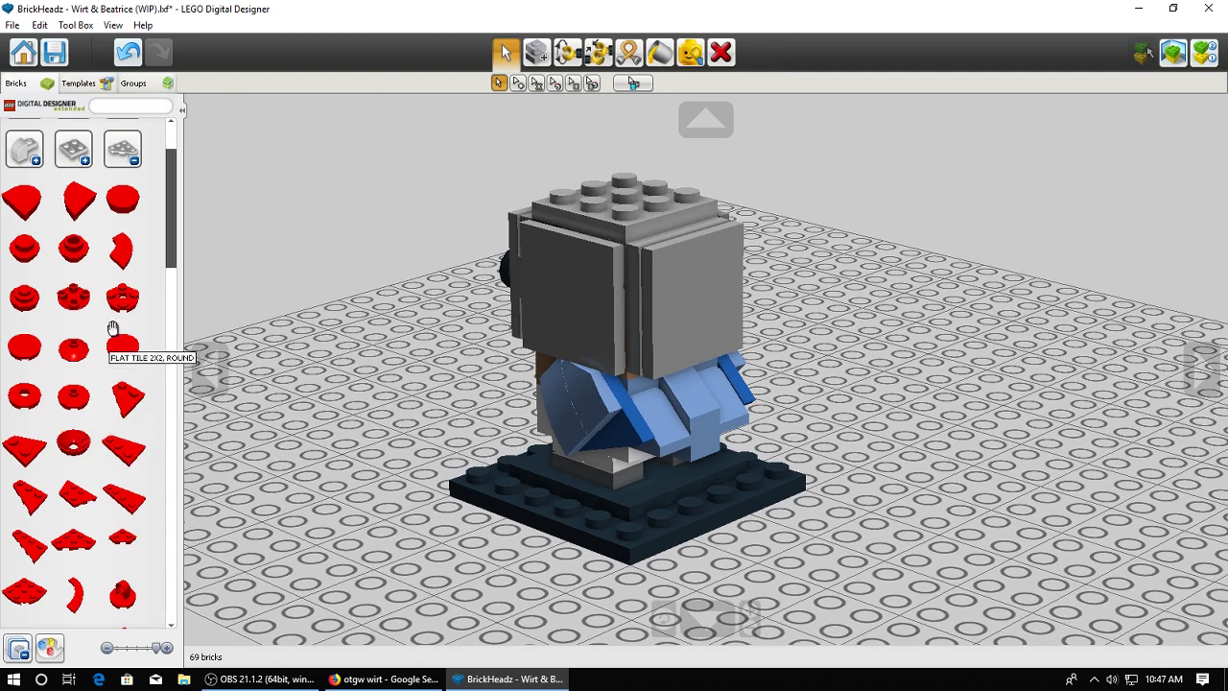
pyautogui.scroll(-4, 116, 393)
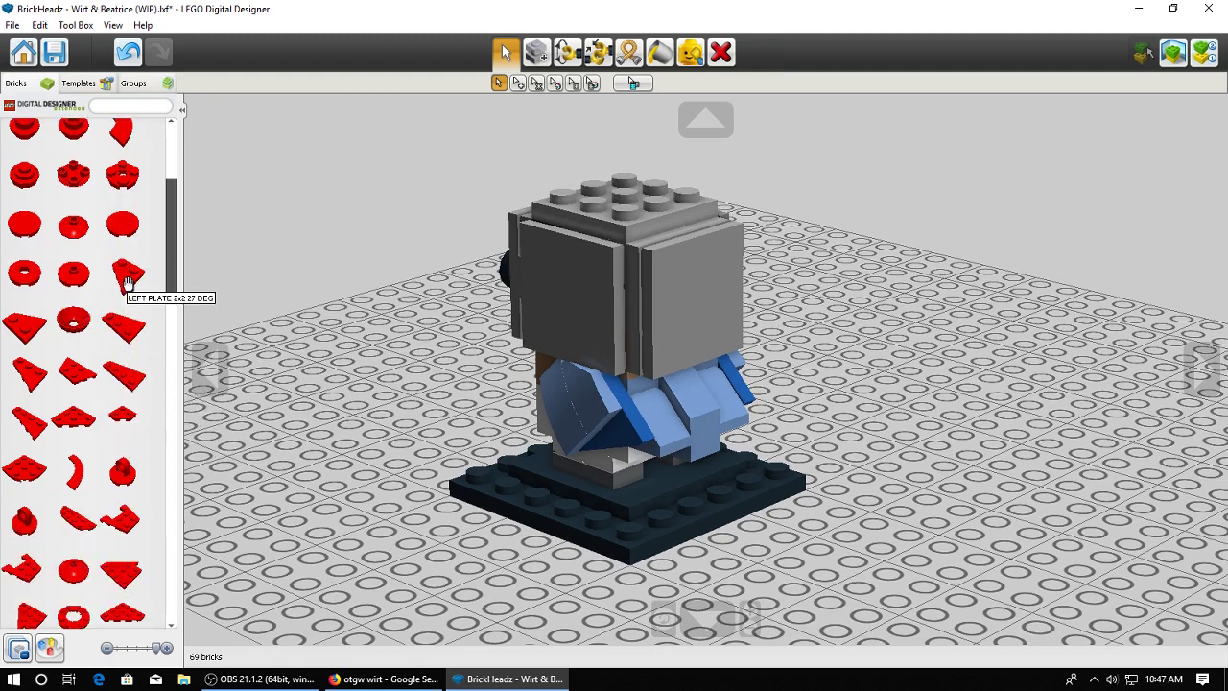
pyautogui.click(124, 274)
pyautogui.click(340, 599)
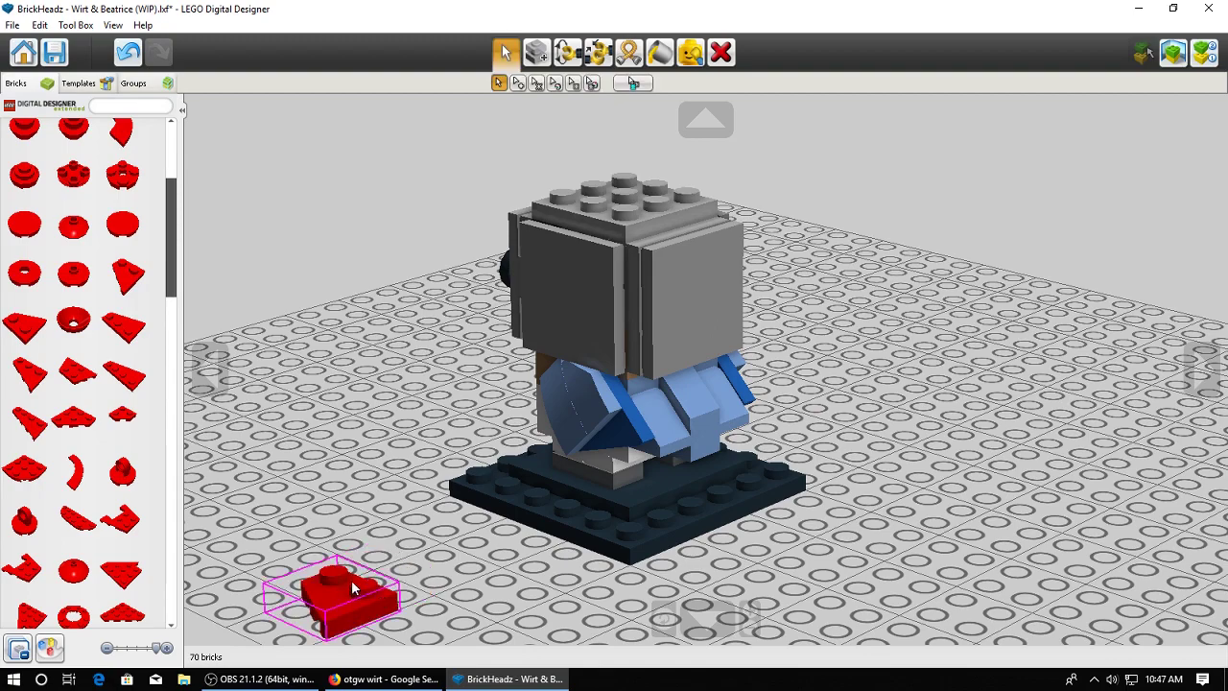
pyautogui.moveTo(336, 595); pyautogui.dragTo(361, 542, button='right')
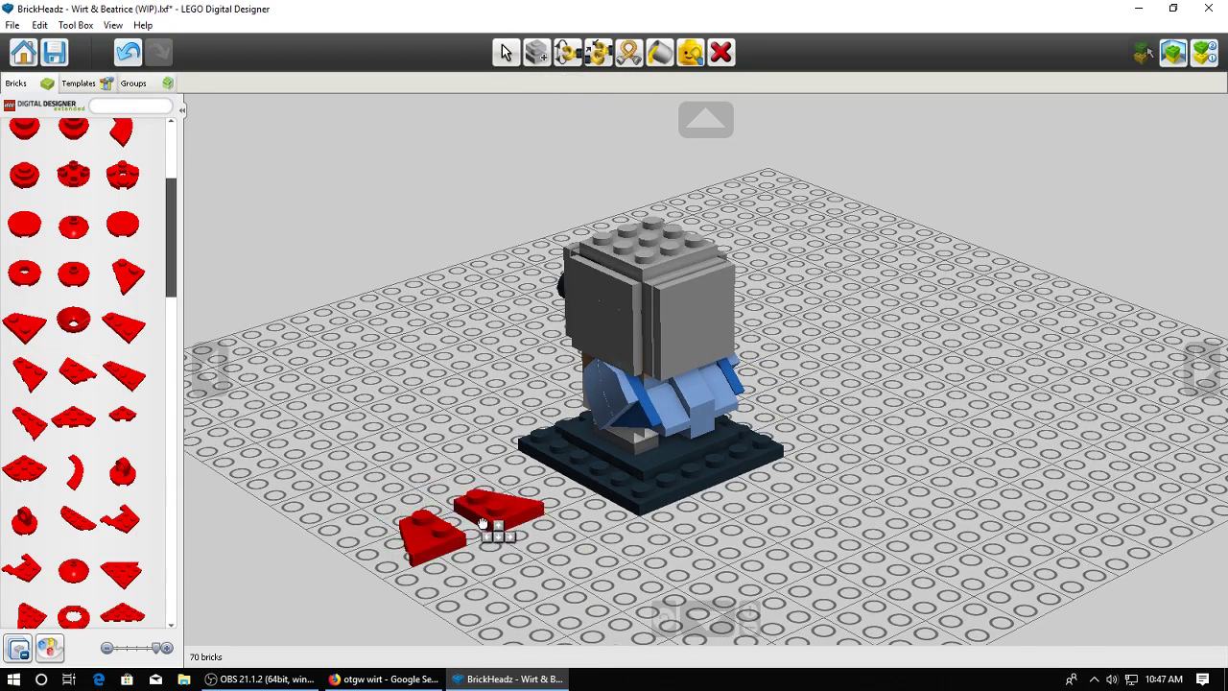
pyautogui.click(468, 520)
pyautogui.rightClick(473, 516)
# Place two three-stud cut-corner plates on the grid and join them into a wider tail shape with both outer corners cut
pyautogui.click(123, 414)
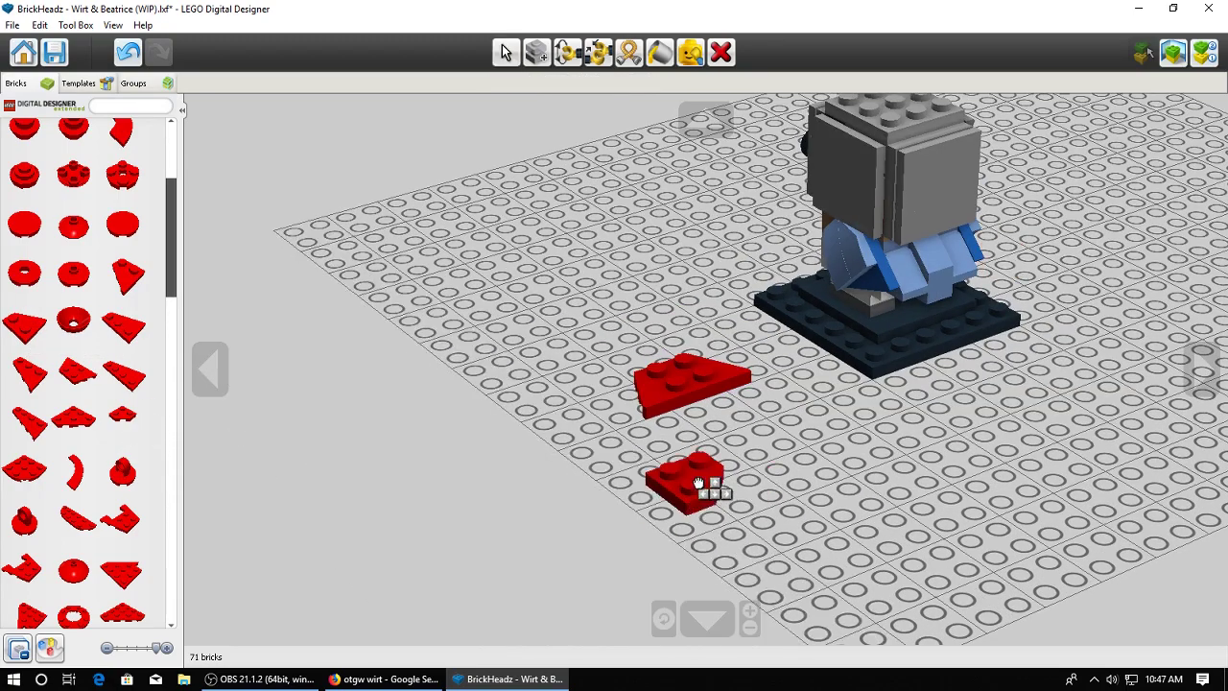
pyautogui.click(740, 484)
pyautogui.click(786, 482)
pyautogui.press('Right')
pyautogui.press('Right')
pyautogui.press('Right')
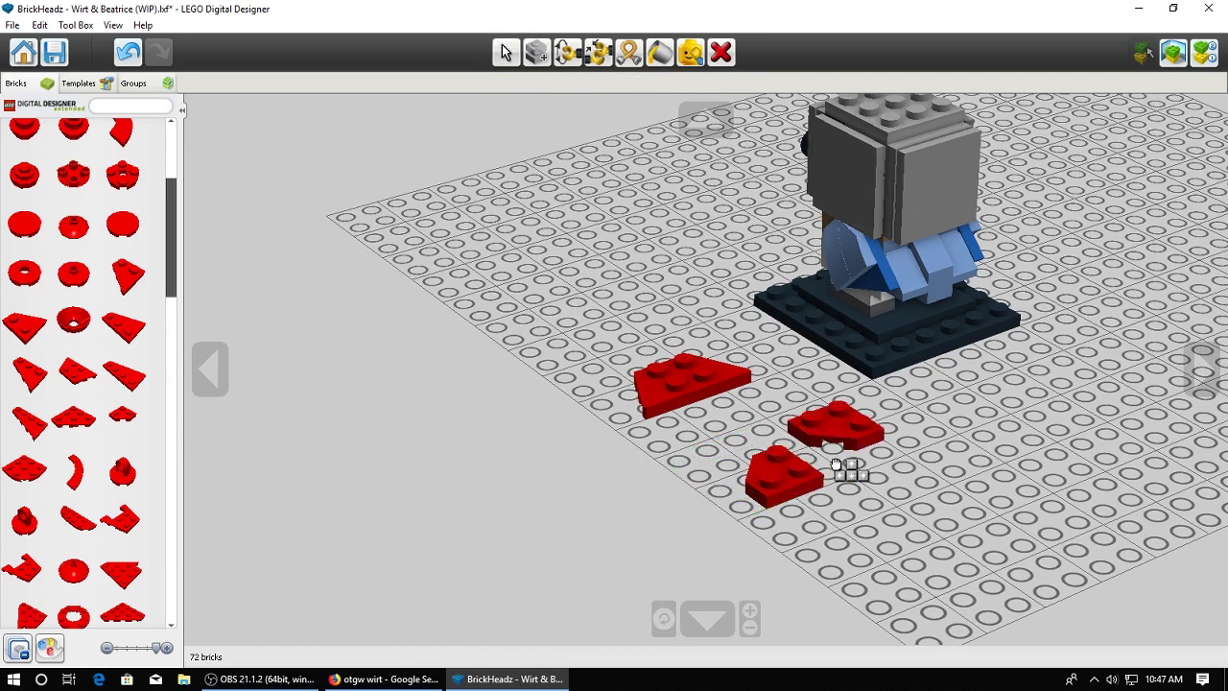
pyautogui.click(841, 448)
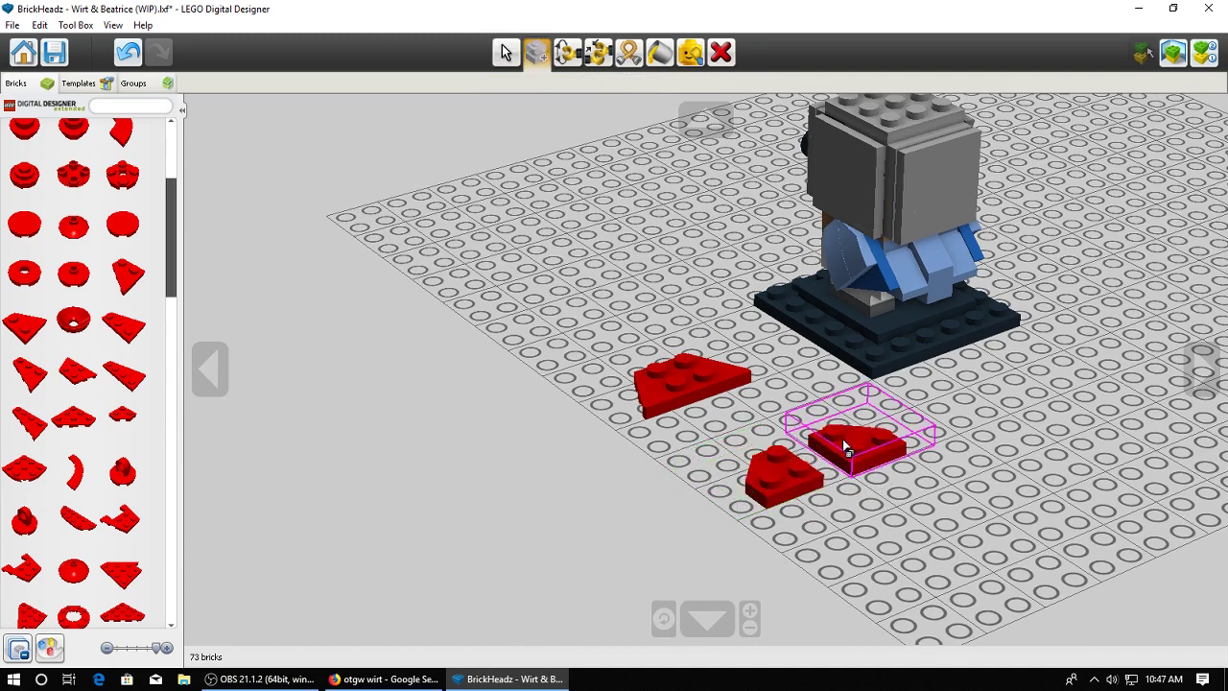
pyautogui.click(844, 448)
pyautogui.click(830, 458)
pyautogui.moveTo(845, 463); pyautogui.dragTo(827, 473, button='right')
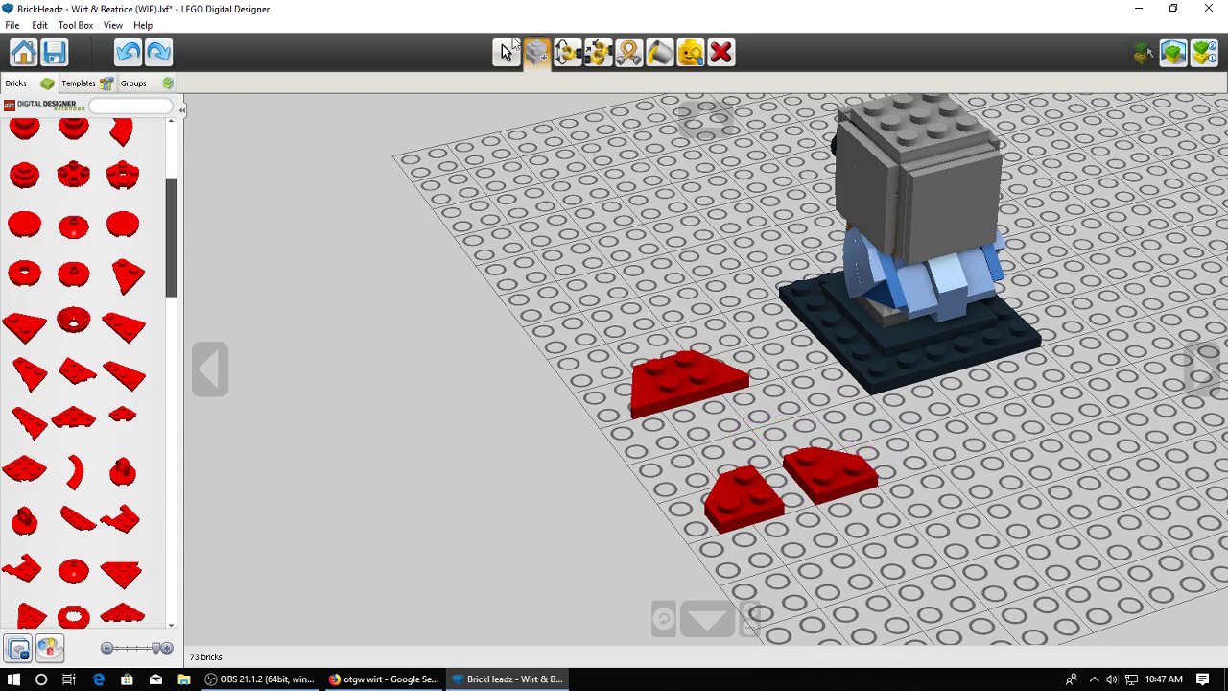
pyautogui.click(505, 52)
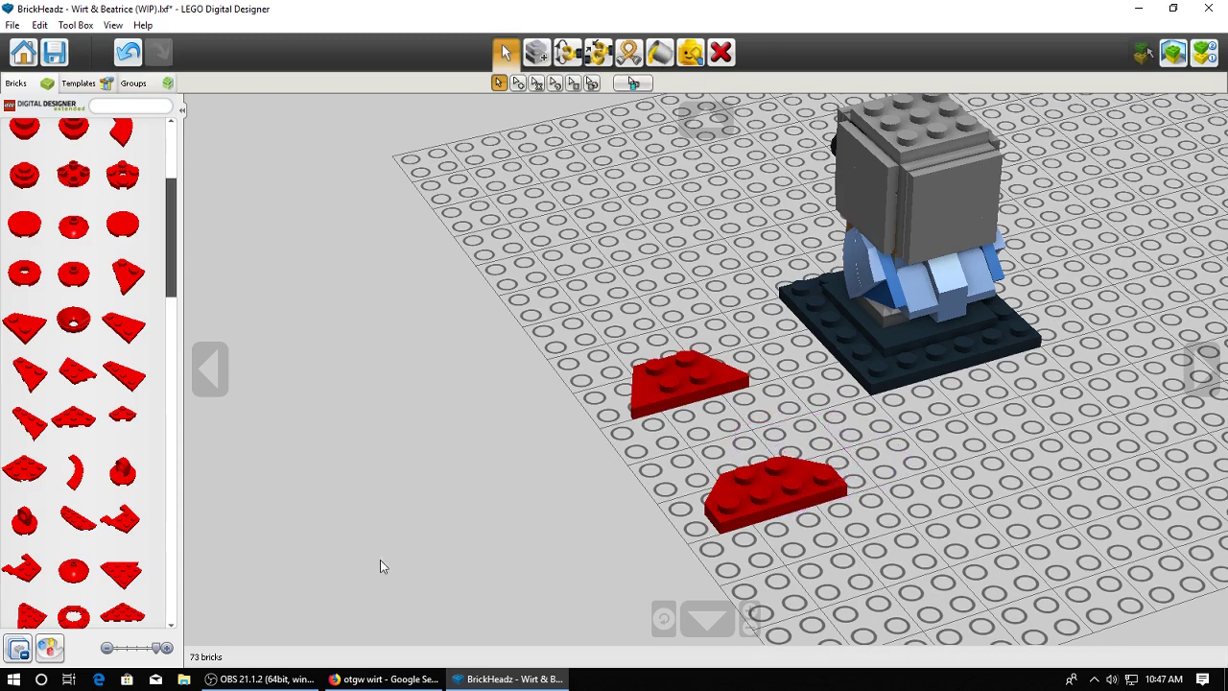
# Paint both tail plate pairs in the light blue used on Beatrice's wings
pyautogui.hotkey('alt', 'Tab')
pyautogui.hotkey('alt', 'Tab')
pyautogui.click(660, 52)
pyautogui.click(518, 82)
pyautogui.click(773, 237)
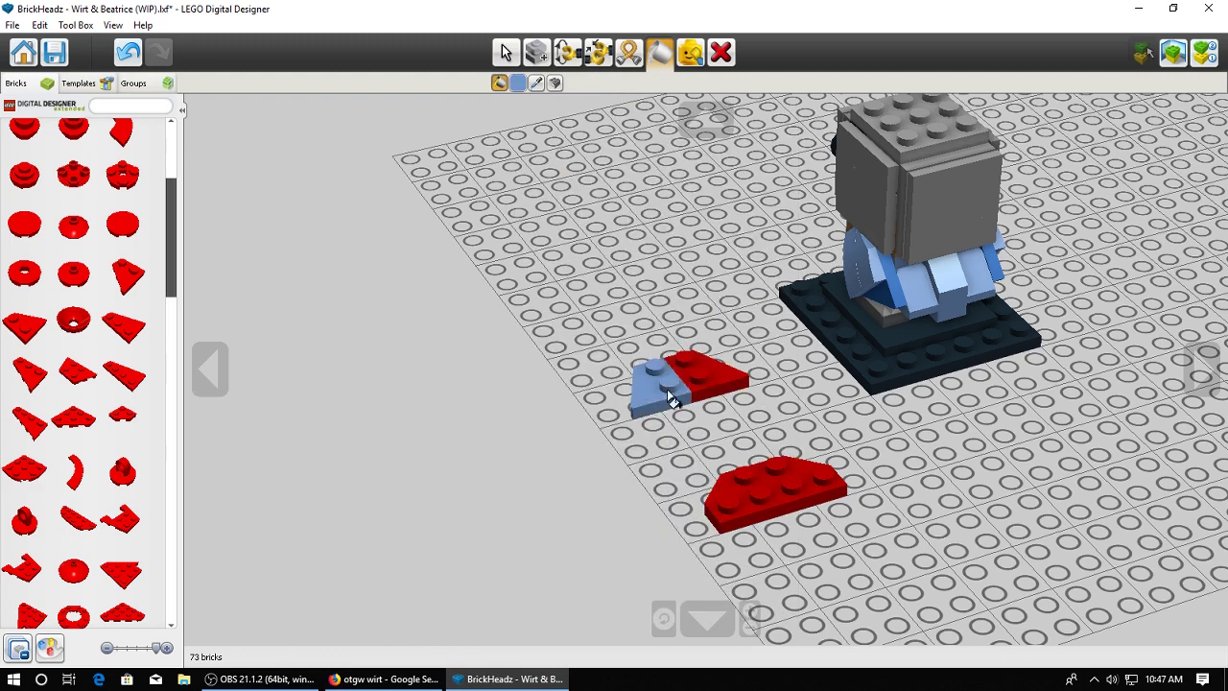
pyautogui.click(672, 379)
pyautogui.click(797, 487)
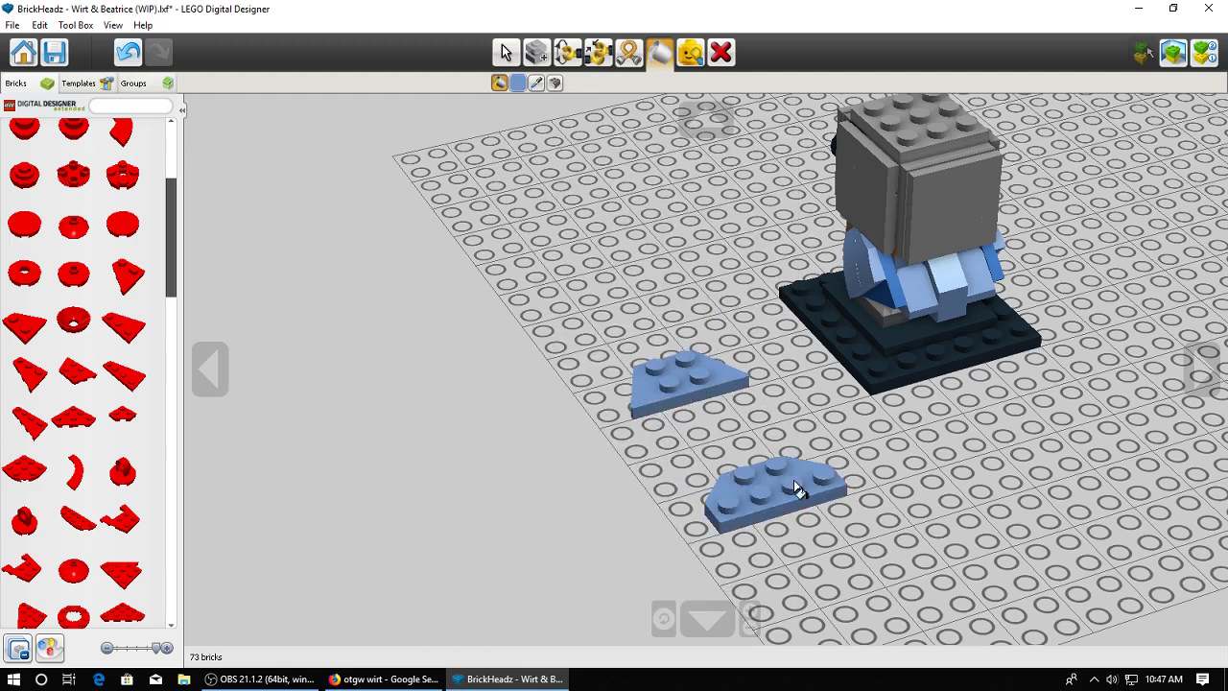
# Delete the two plates that form the smaller 27-degree tail shape
pyautogui.click(518, 63)
pyautogui.keyDown('shift'); pyautogui.moveTo(914, 464); pyautogui.dragTo(875, 514, button='right'); pyautogui.keyUp('shift')
pyautogui.keyDown('shift'); pyautogui.moveTo(952, 432); pyautogui.dragTo(779, 467, button='right'); pyautogui.keyUp('shift')
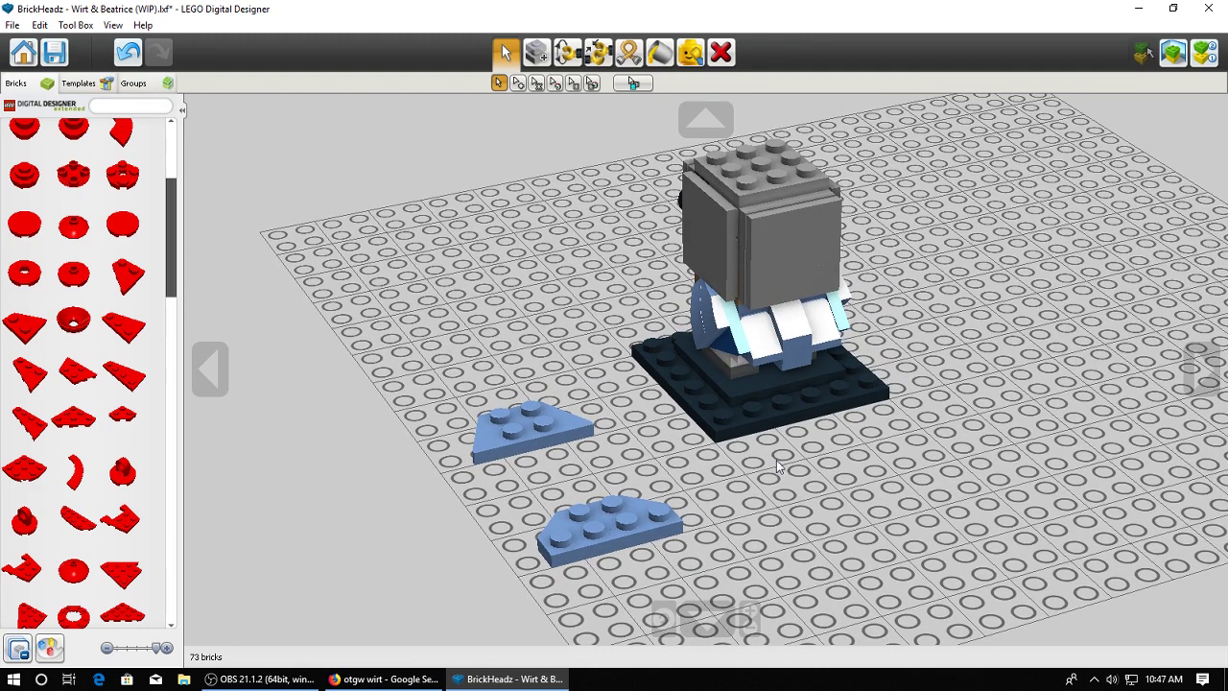
pyautogui.press('Delete')
pyautogui.click(548, 423)
pyautogui.press('Delete')
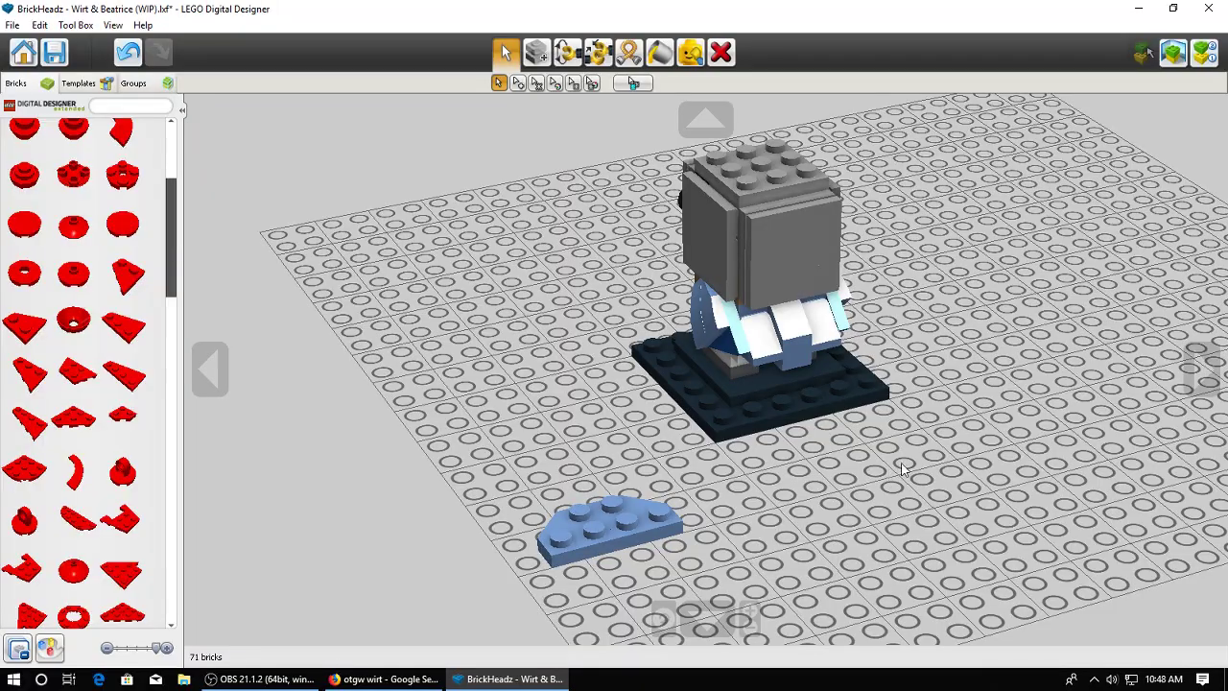
# Move the cut-corner tail plates directly behind Beatrice's base and view them together with her back
pyautogui.moveTo(902, 468); pyautogui.dragTo(771, 502, button='right')
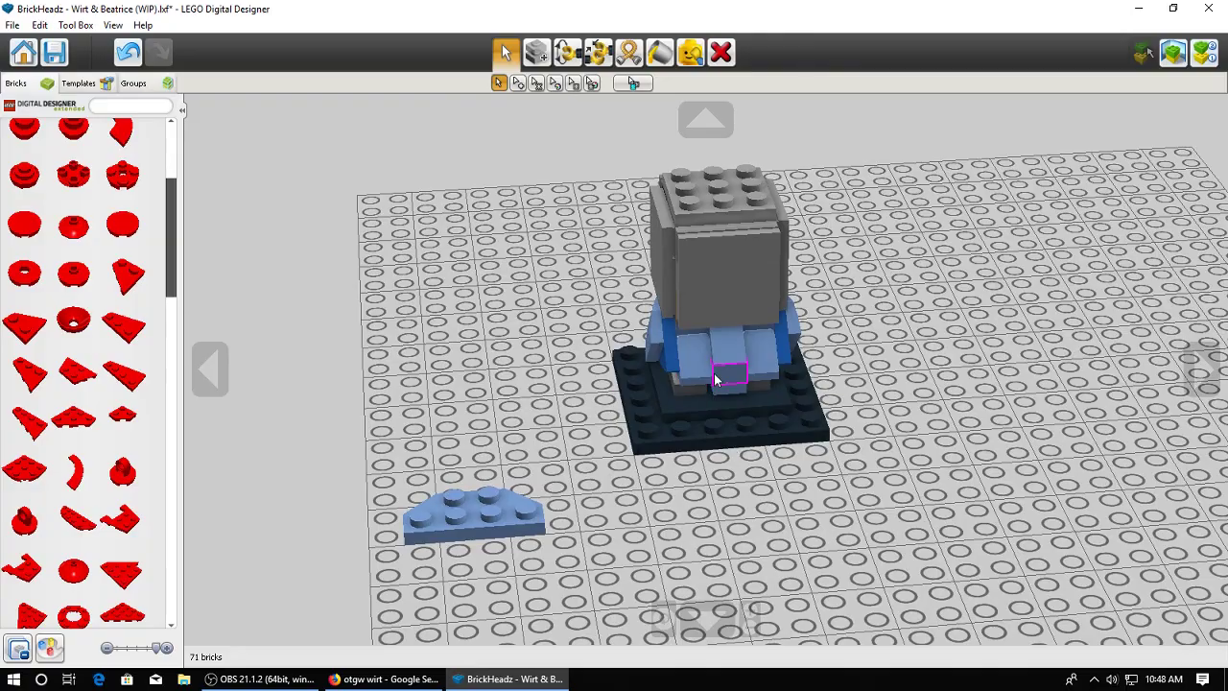
pyautogui.moveTo(484, 490); pyautogui.dragTo(444, 521, button='right')
pyautogui.moveTo(451, 512); pyautogui.dragTo(700, 513)
pyautogui.scroll(1, 873, 454)
pyautogui.moveTo(873, 454); pyautogui.dragTo(645, 413, button='right')
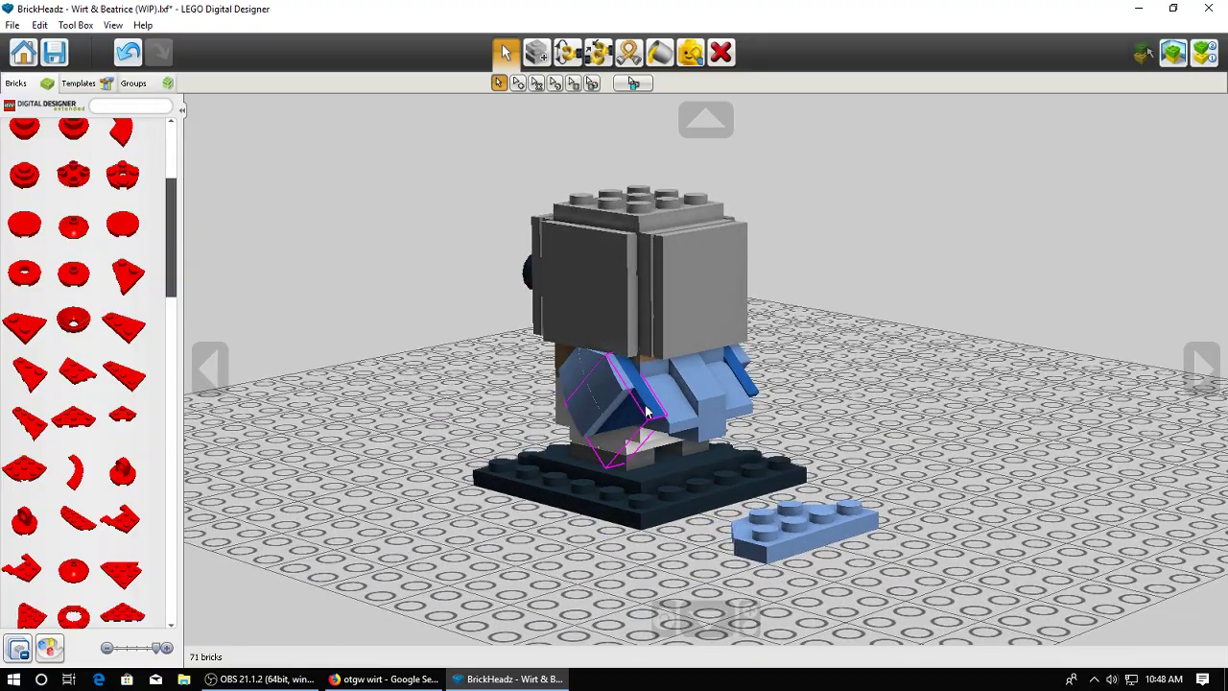
pyautogui.moveTo(945, 460); pyautogui.dragTo(767, 537, button='right')
# Examine the shape of Beatrice's tail in the perched and flying reference images in the browser
pyautogui.click(383, 678)
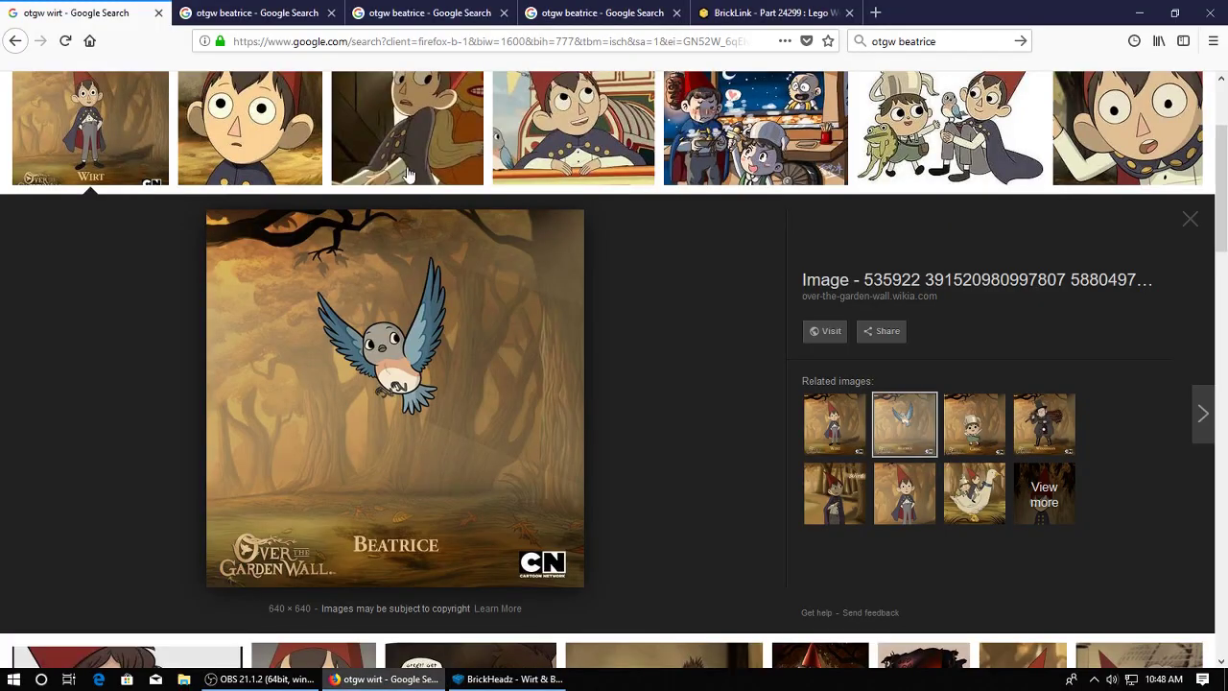
pyautogui.click(254, 8)
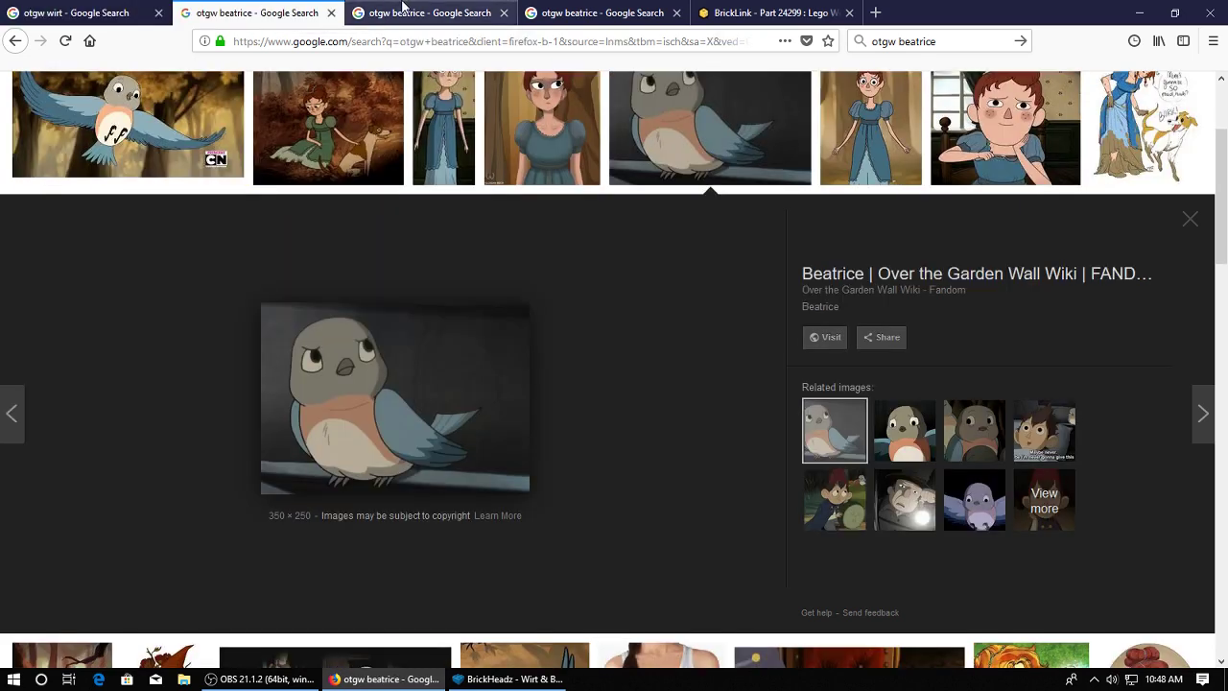
pyautogui.click(404, 8)
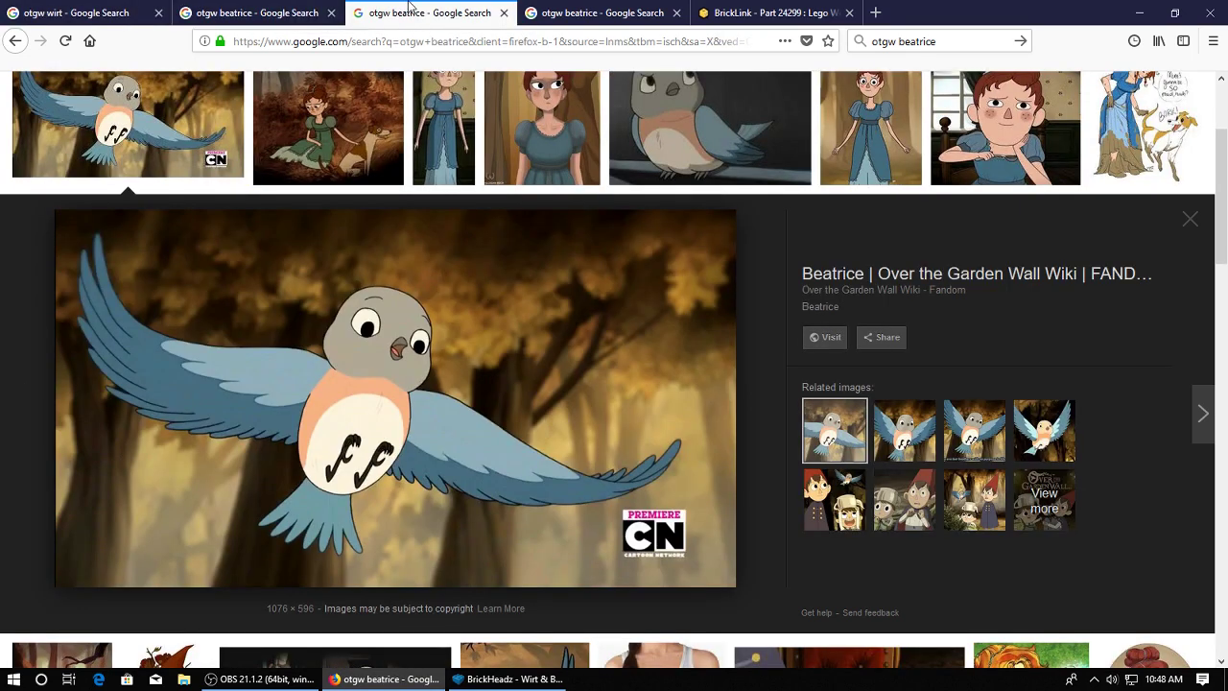
pyautogui.click(567, 8)
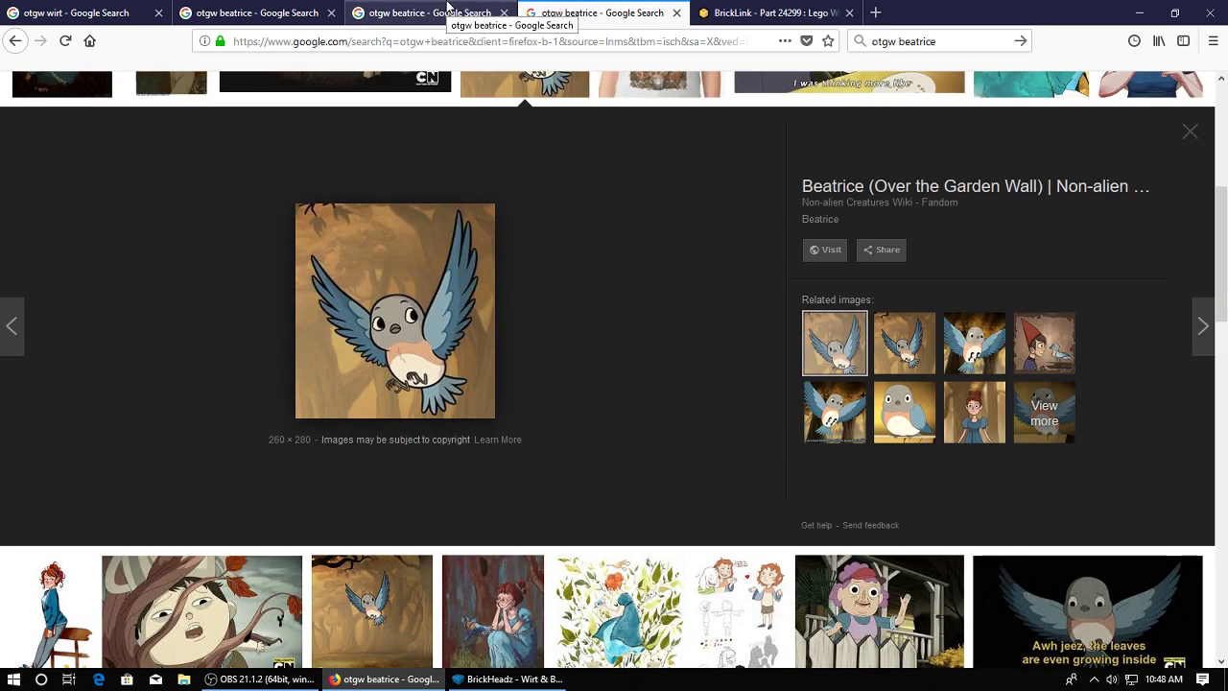
pyautogui.click(448, 8)
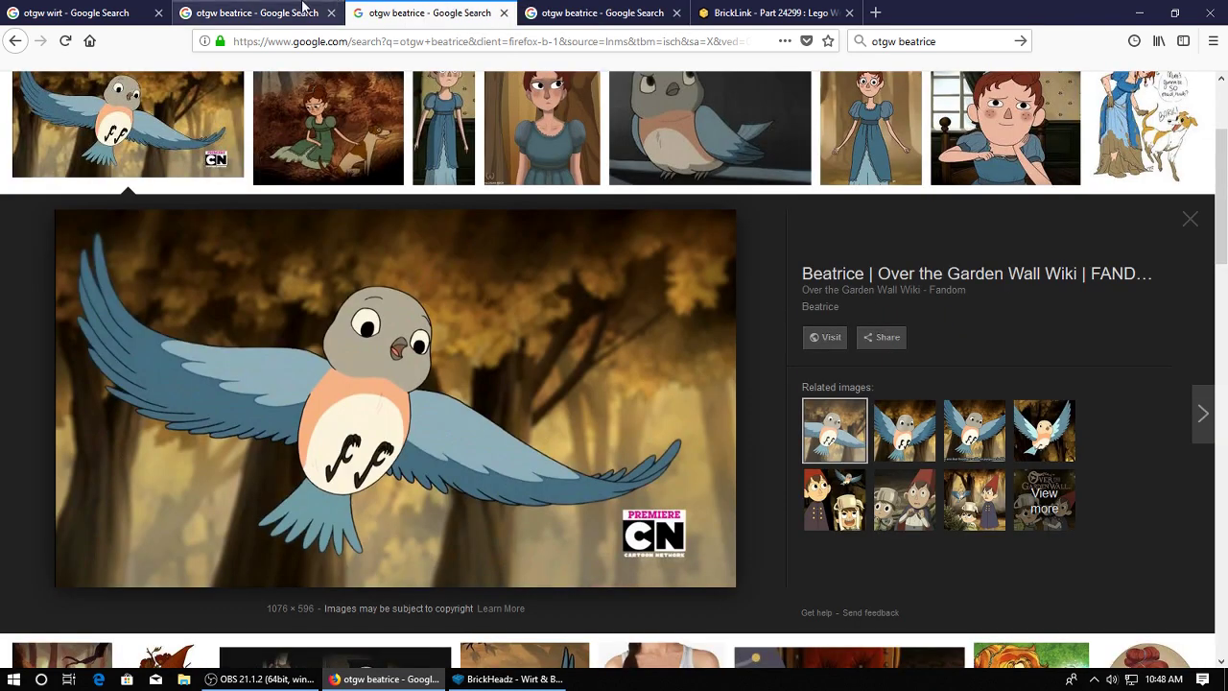
pyautogui.click(303, 8)
pyautogui.click(142, 11)
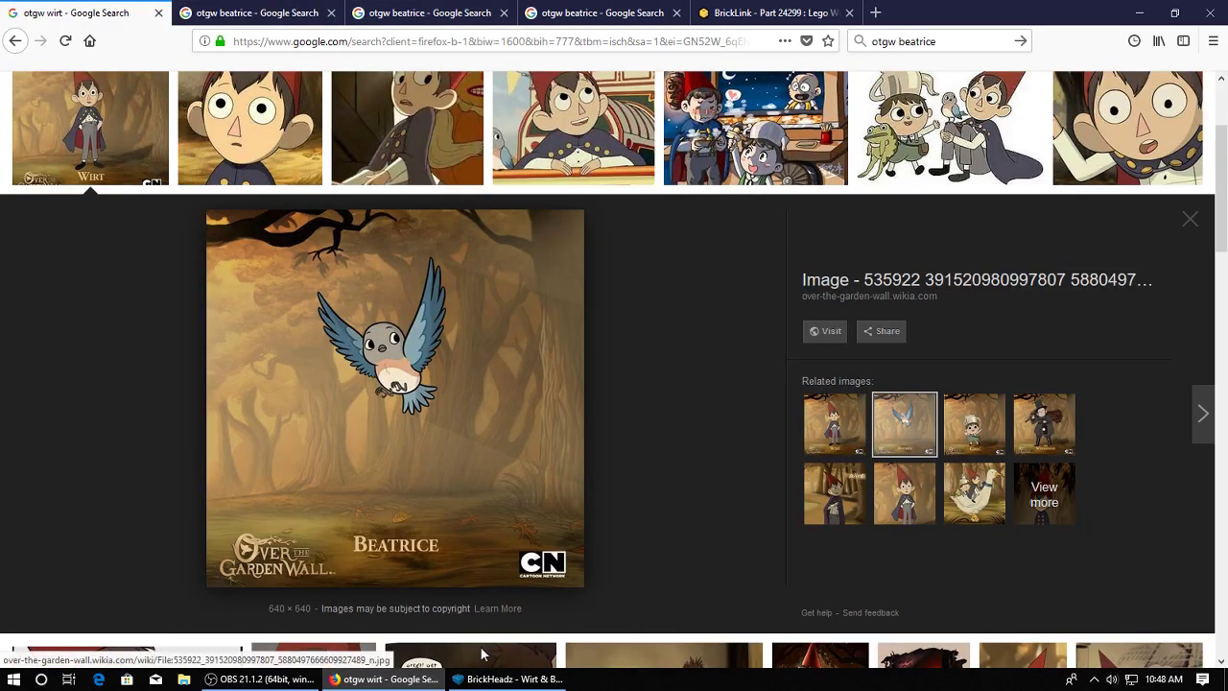
# Return to LEGO Digital Designer and place a Lamp Holder plate on the grid behind Beatrice
pyautogui.click(508, 679)
pyautogui.moveTo(749, 463); pyautogui.dragTo(702, 499, button='right')
pyautogui.scroll(4, 105, 285)
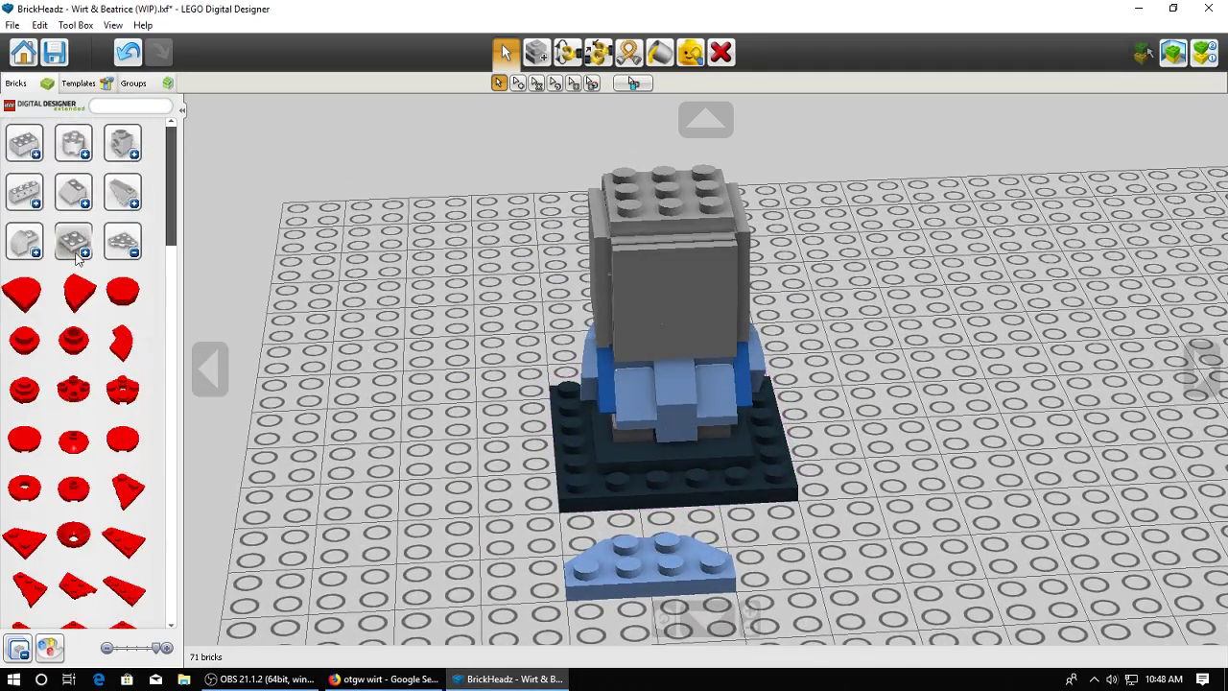
pyautogui.click(123, 242)
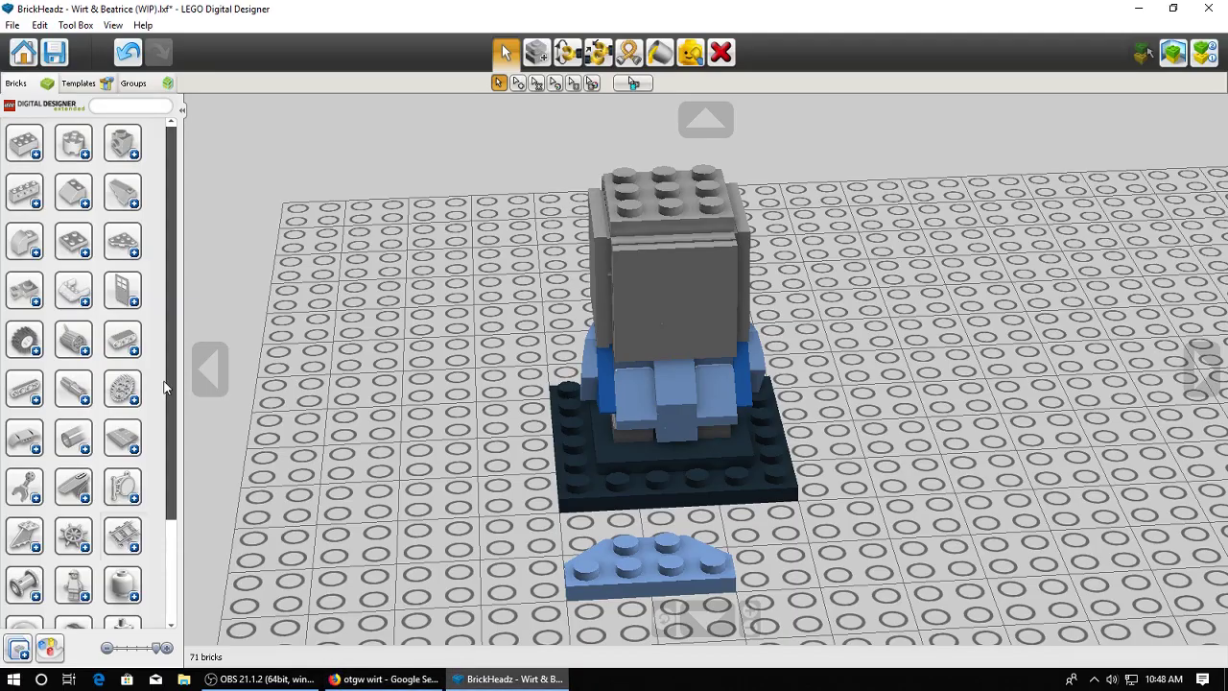
pyautogui.click(30, 290)
pyautogui.scroll(-2, 69, 328)
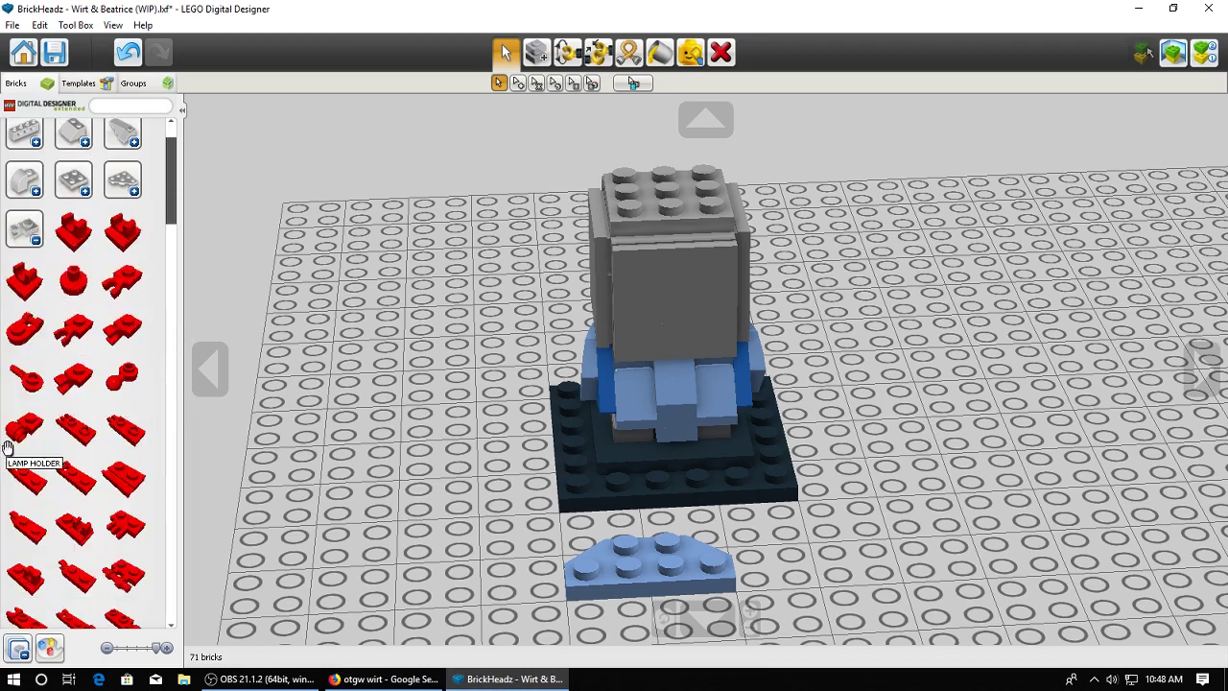
pyautogui.click(22, 427)
pyautogui.click(458, 523)
pyautogui.click(502, 52)
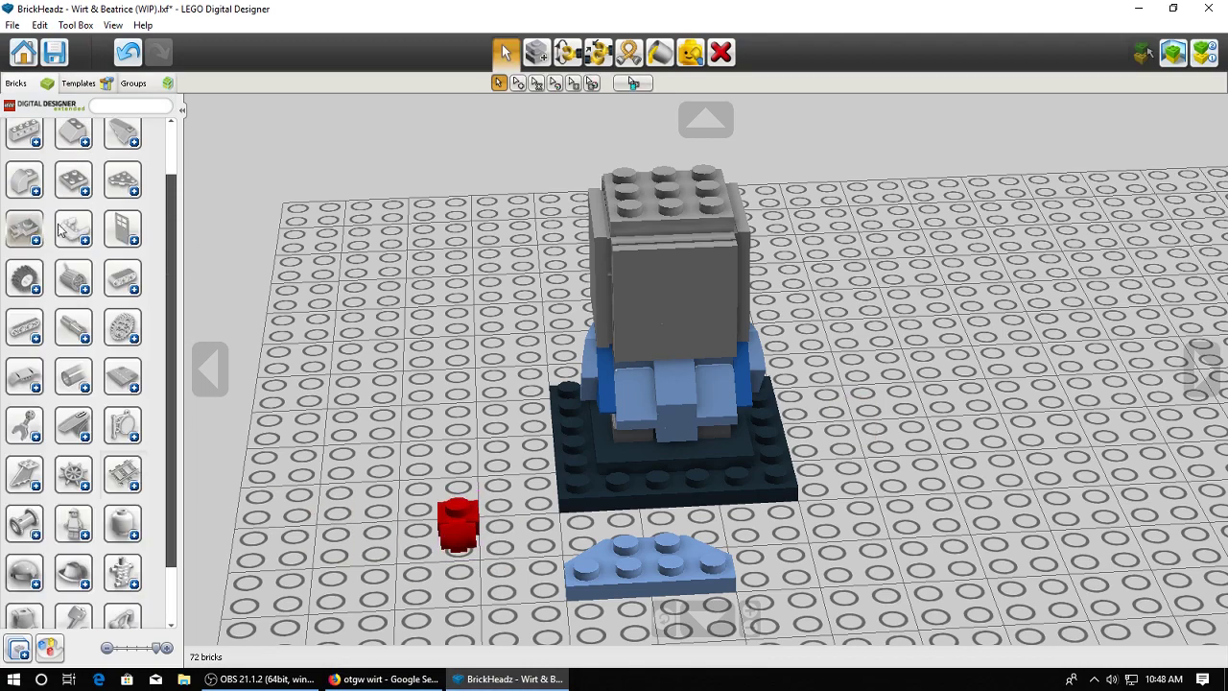
# Attach a 1x1 plate sideways to the lamp holder
pyautogui.click(63, 232)
pyautogui.moveTo(499, 427); pyautogui.dragTo(652, 403, button='right')
pyautogui.scroll(2, 656, 612)
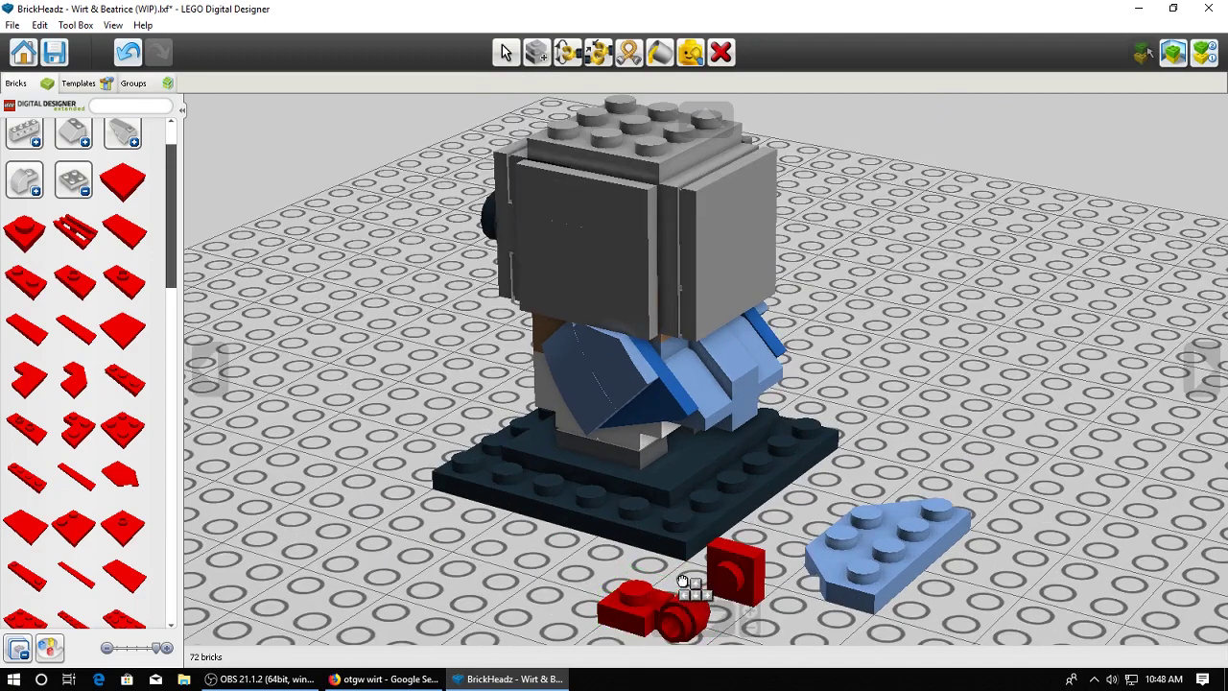
pyautogui.scroll(-3, 692, 579)
pyautogui.click(689, 525)
pyautogui.scroll(3, 699, 515)
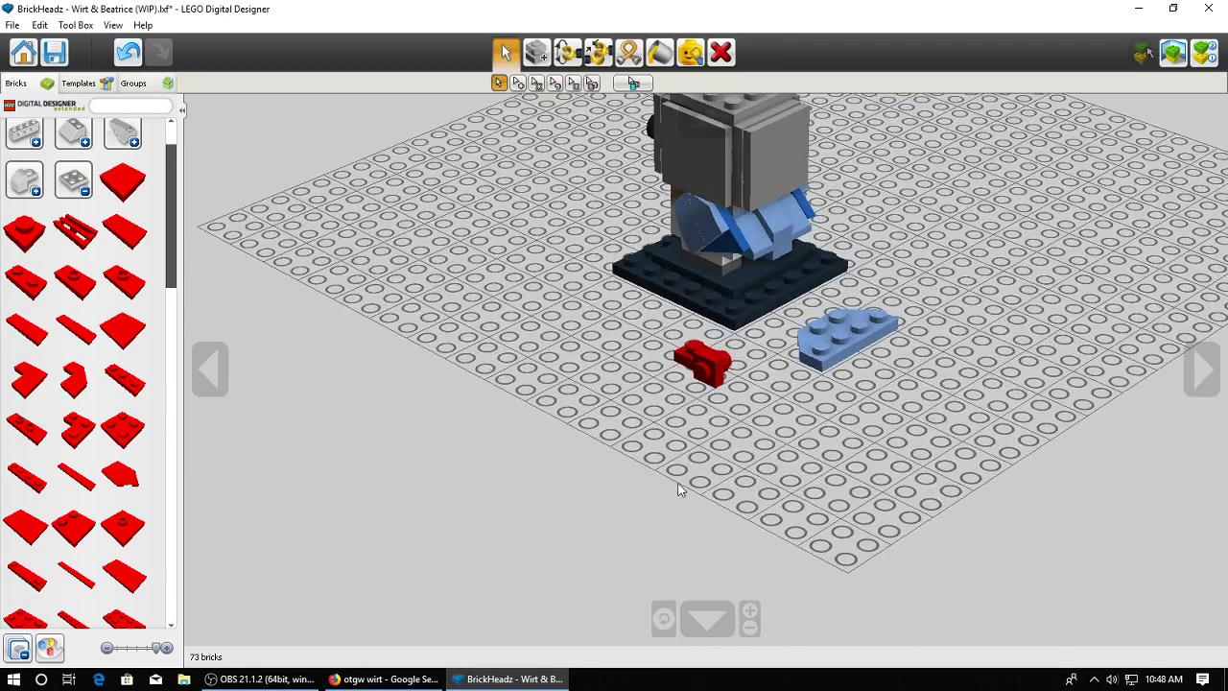
# Paint the lamp holder and its 1x1 plate light blue, and move both together farther from Beatrice's base
pyautogui.click(658, 55)
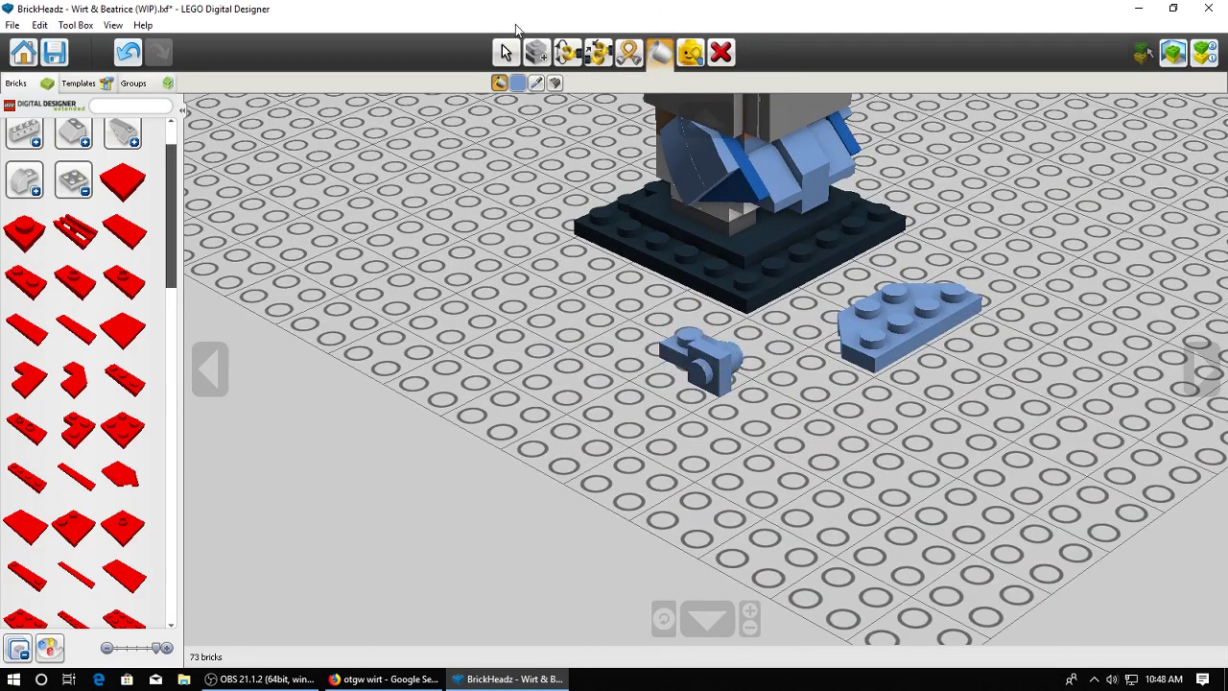
pyautogui.click(505, 51)
pyautogui.keyDown('ctrl'); pyautogui.click(677, 341); pyautogui.keyUp('ctrl')
pyautogui.moveTo(711, 364); pyautogui.dragTo(683, 437)
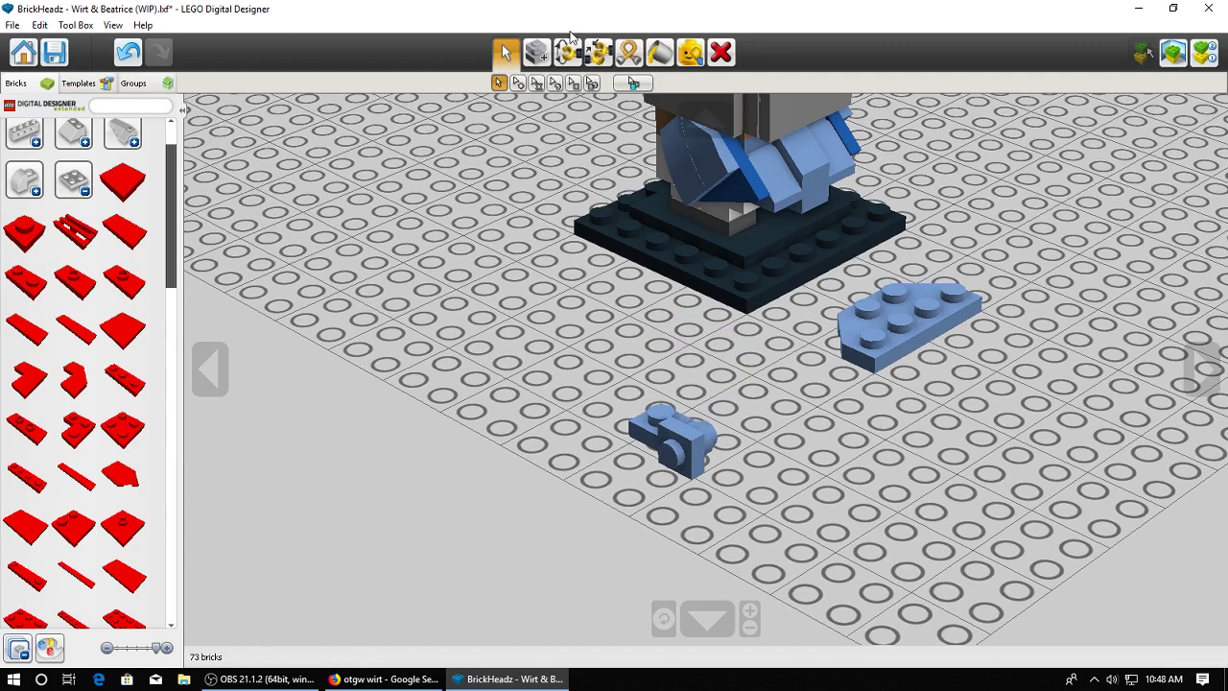
# Clone the light blue 1x1 plate until two are stacked sideways on each side of the lamp holder
pyautogui.click(539, 53)
pyautogui.moveTo(797, 386); pyautogui.dragTo(549, 383, button='right')
pyautogui.click(540, 384)
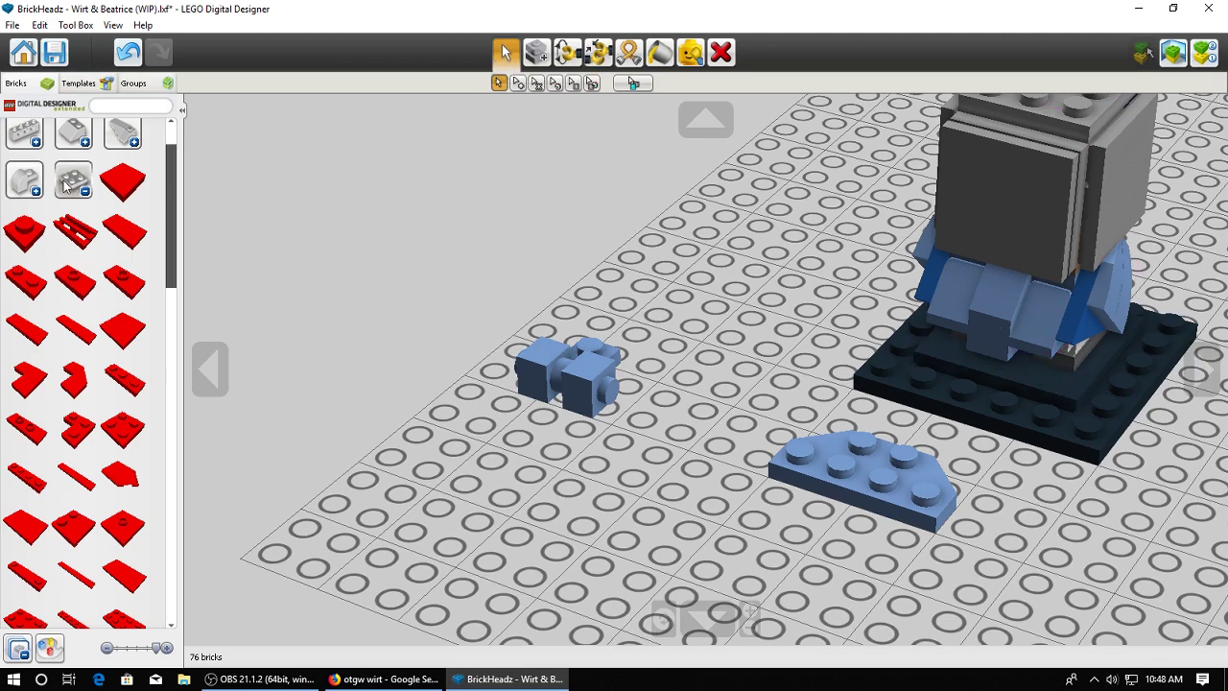
# Attach a 1x1 slope to the outer end of each plate stack on the lamp holder, painted light blue
pyautogui.click(67, 182)
pyautogui.click(75, 136)
pyautogui.click(114, 151)
pyautogui.moveTo(628, 443); pyautogui.dragTo(436, 434, button='right')
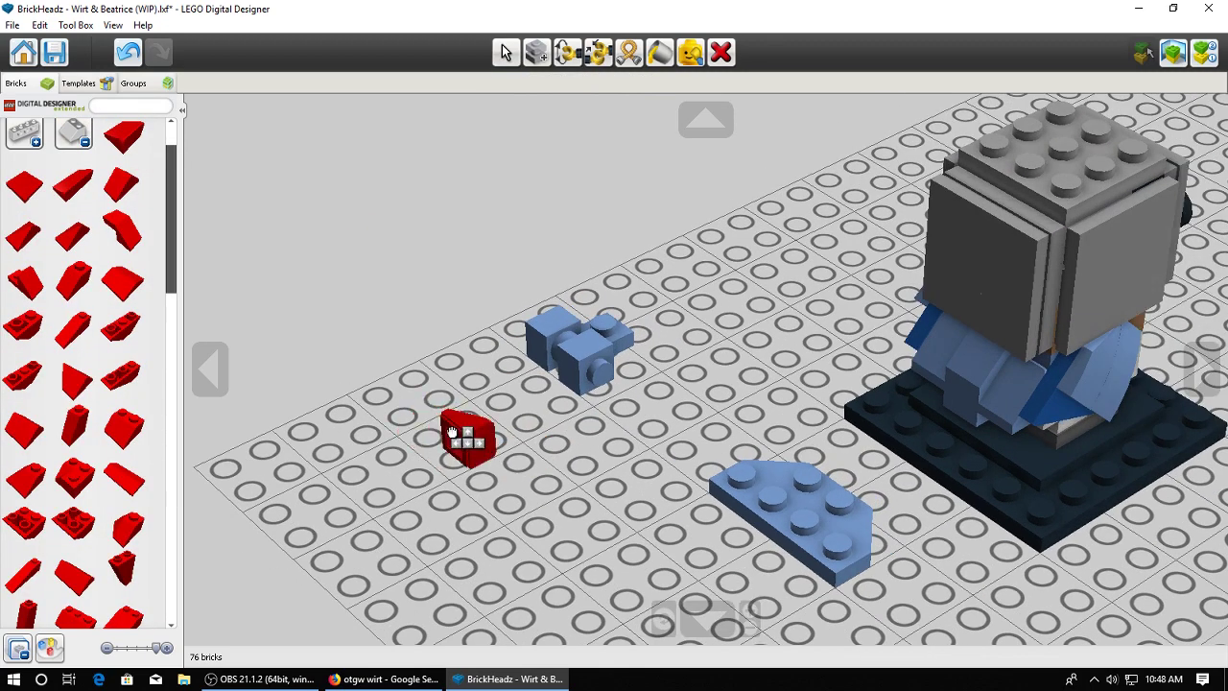
pyautogui.click(581, 369)
pyautogui.click(656, 50)
pyautogui.click(603, 378)
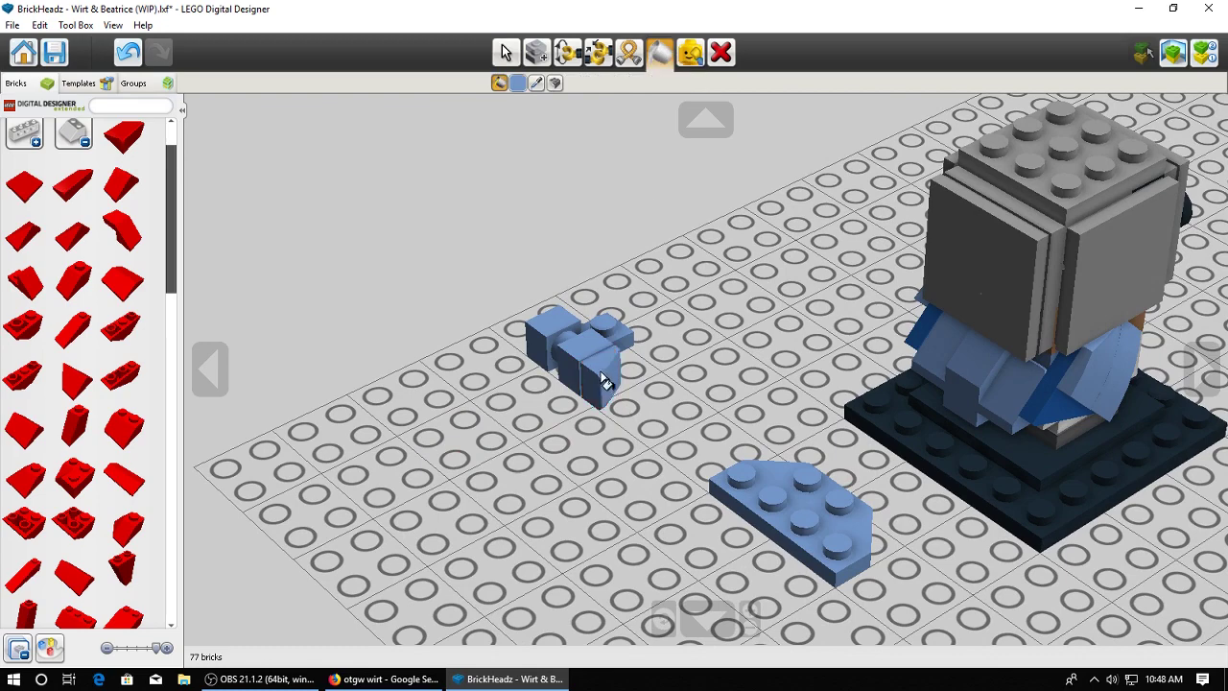
pyautogui.click(538, 60)
pyautogui.click(602, 377)
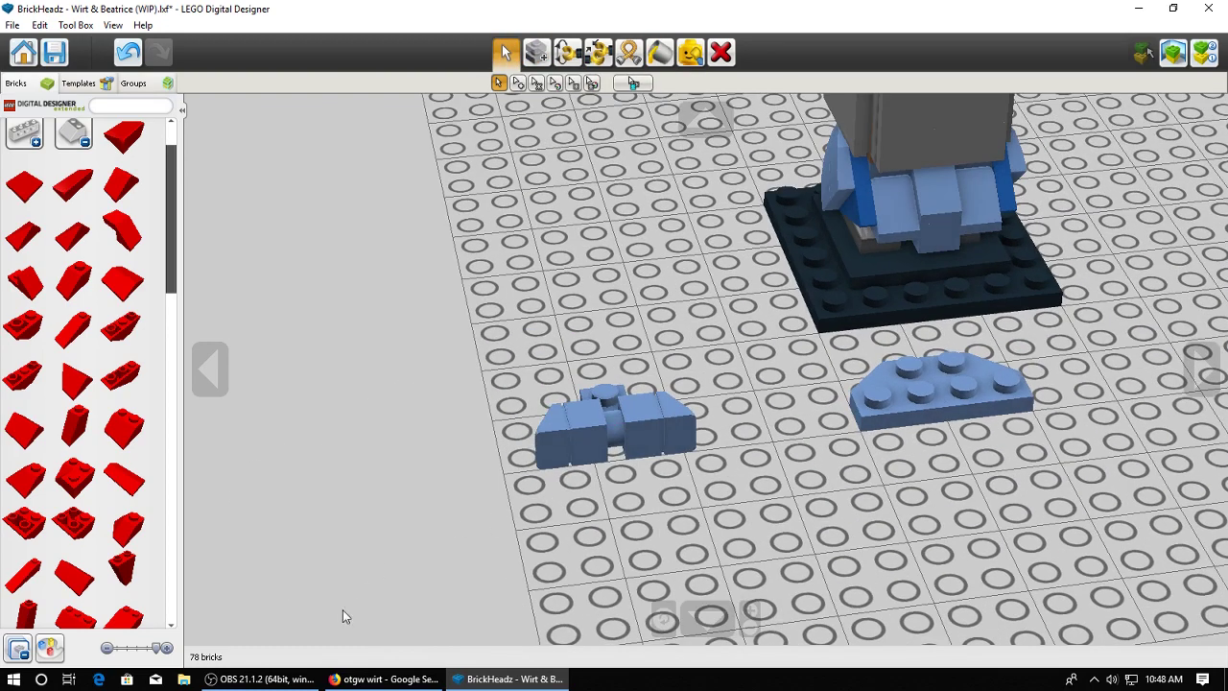
# Check the flying Beatrice reference in the browser, return to LEGO Digital Designer, and detach both side stacks from the lamp holder onto the grid
pyautogui.click(382, 679)
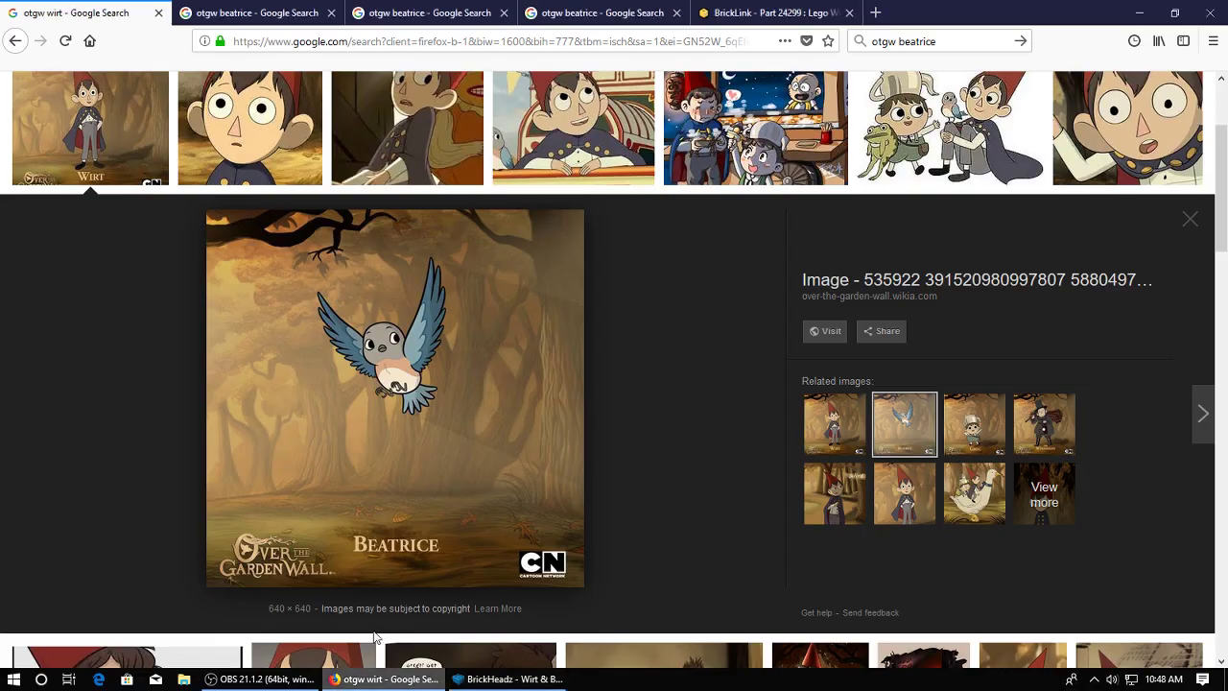
pyautogui.click(508, 678)
pyautogui.moveTo(775, 452); pyautogui.dragTo(650, 515, button='right')
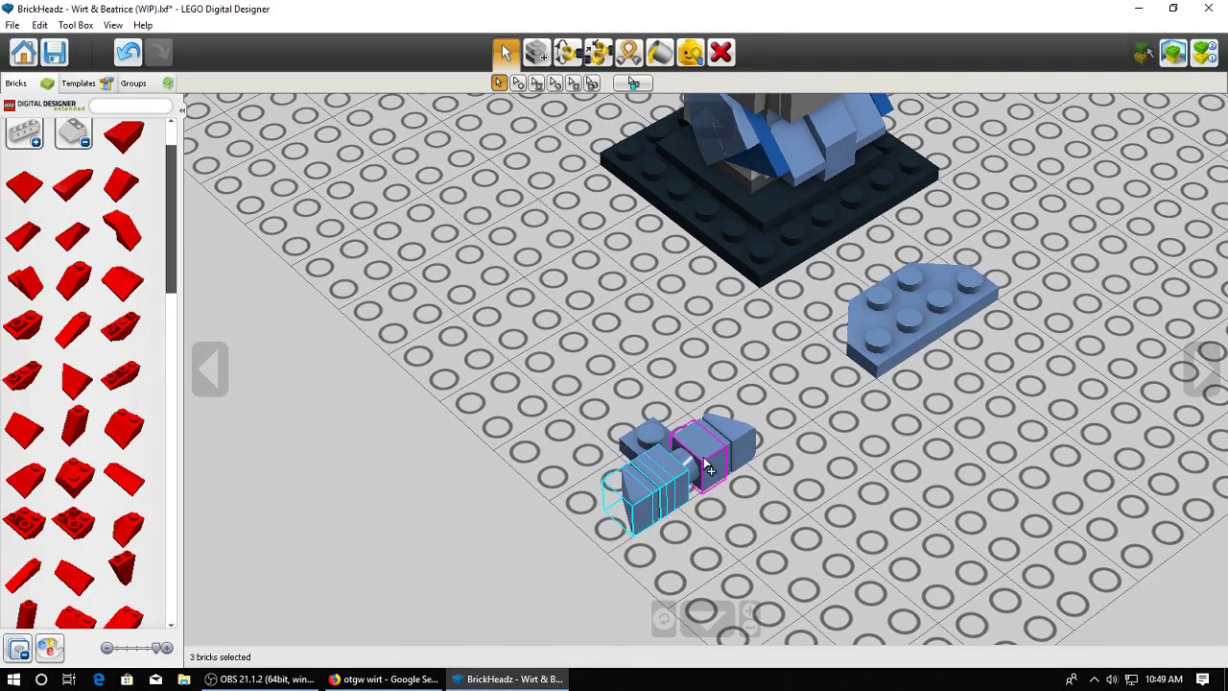
pyautogui.moveTo(745, 455); pyautogui.dragTo(816, 564)
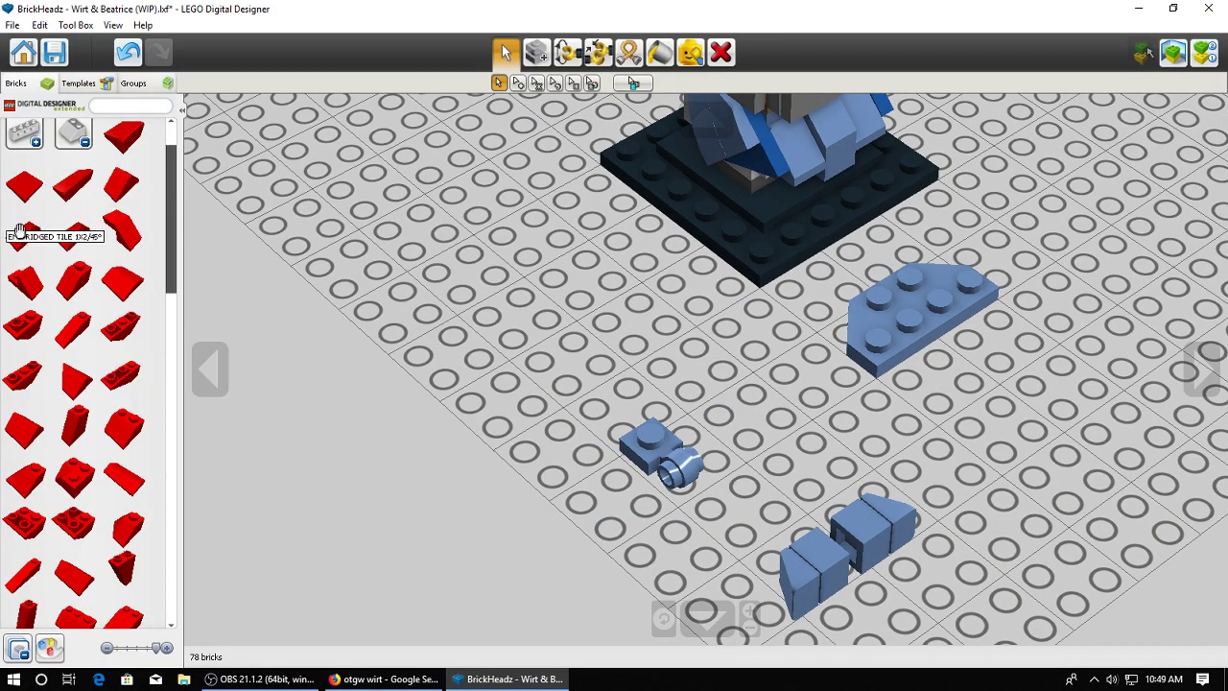
# Attach a wedge-shaped slope brick to one side of the lamp holder, paint it light blue, and clone it onto the other side
pyautogui.click(43, 290)
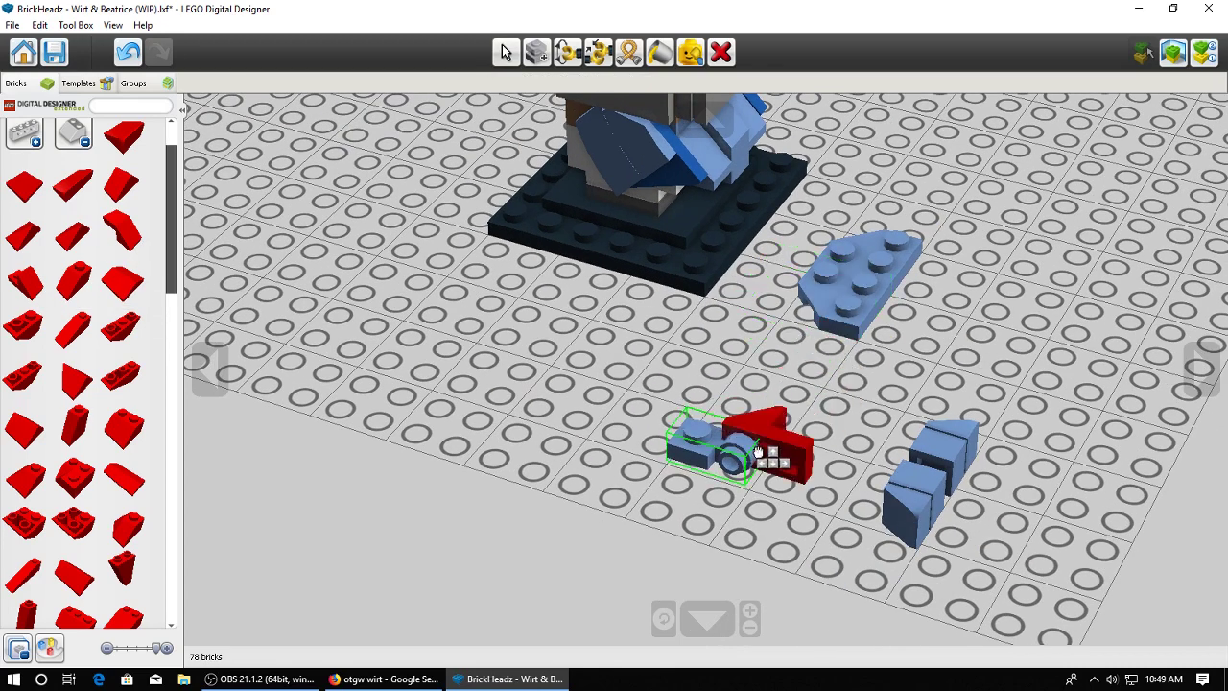
pyautogui.click(767, 431)
pyautogui.click(661, 54)
pyautogui.click(792, 463)
pyautogui.click(537, 54)
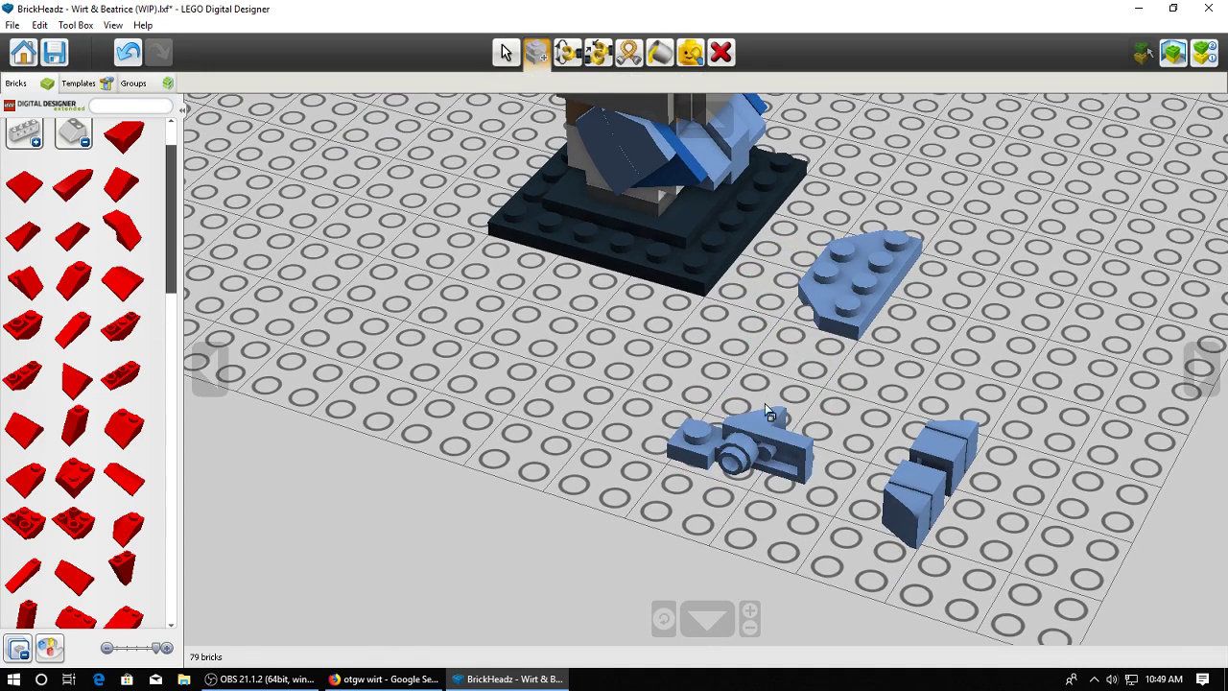
pyautogui.click(778, 425)
pyautogui.click(505, 52)
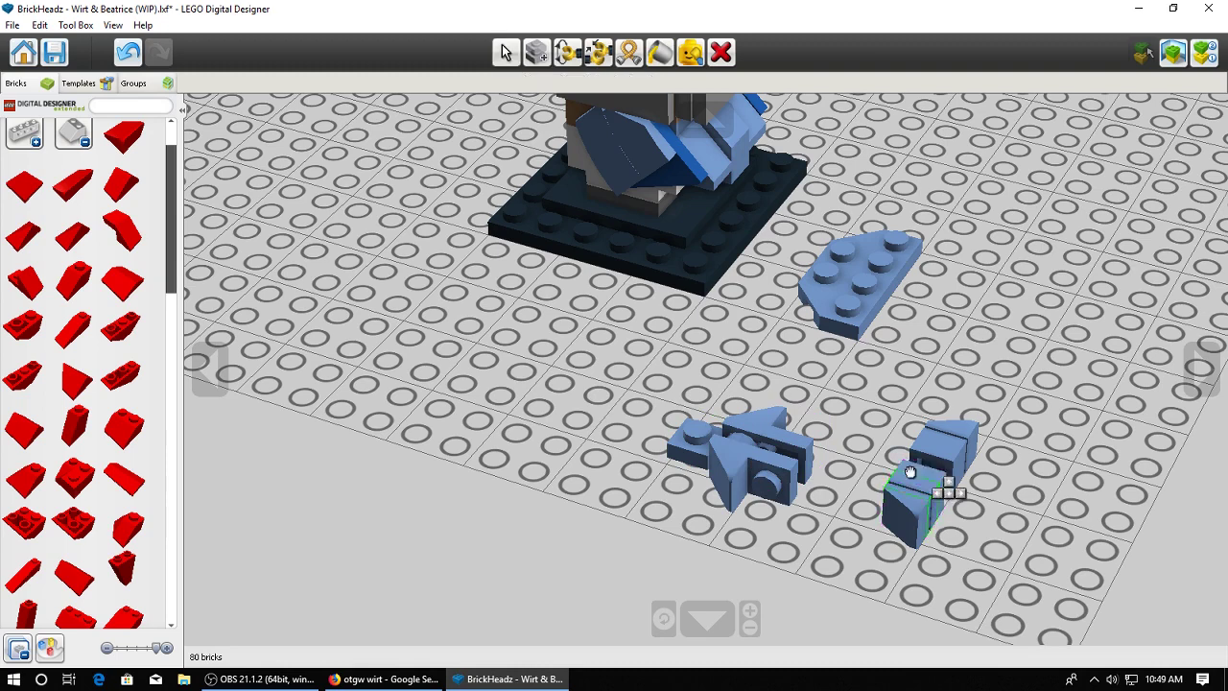
# Reattach the plate-and-slope stacks outside the two wedge bricks and delete the surplus 1x1 plate
pyautogui.moveTo(935, 492); pyautogui.dragTo(781, 493)
pyautogui.moveTo(957, 447); pyautogui.dragTo(801, 434)
pyautogui.press('Delete')
# Compare the tail assembly and the back of the model with the flying and perched Beatrice reference images in the browser
pyautogui.moveTo(788, 483); pyautogui.dragTo(934, 445, button='right')
pyautogui.scroll(3, 537, 521)
pyautogui.click(384, 678)
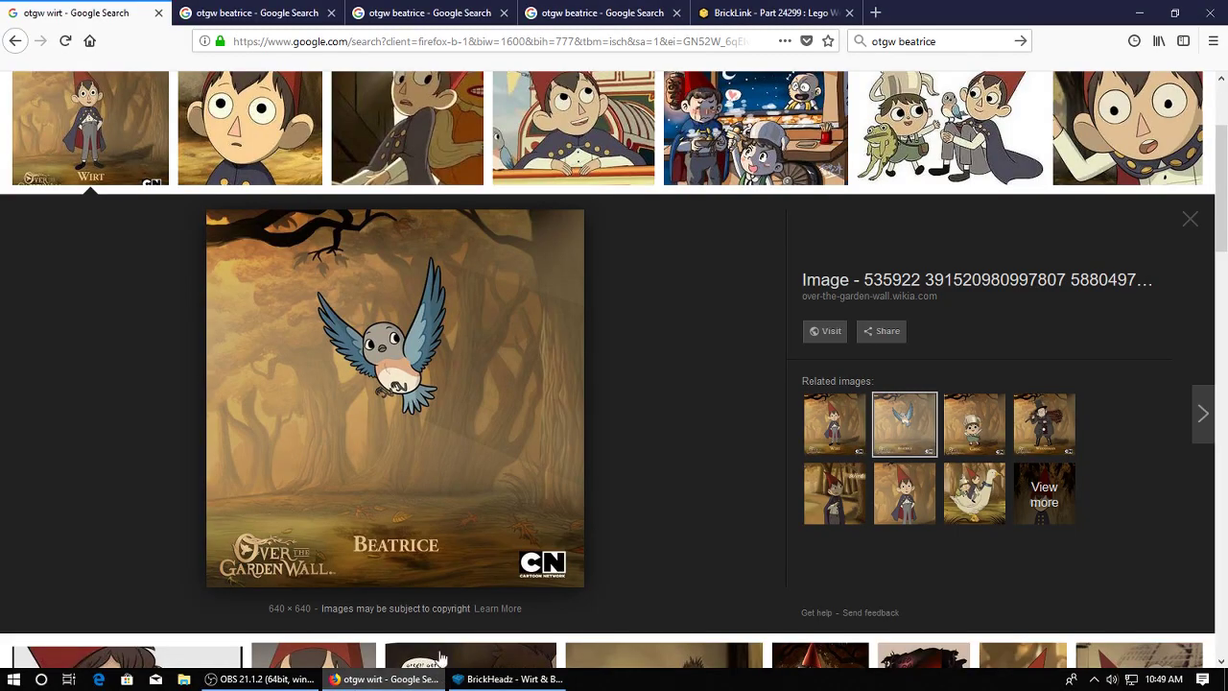
pyautogui.click(534, 673)
pyautogui.moveTo(724, 497); pyautogui.dragTo(480, 441, button='right')
pyautogui.moveTo(763, 410); pyautogui.dragTo(731, 480, button='right')
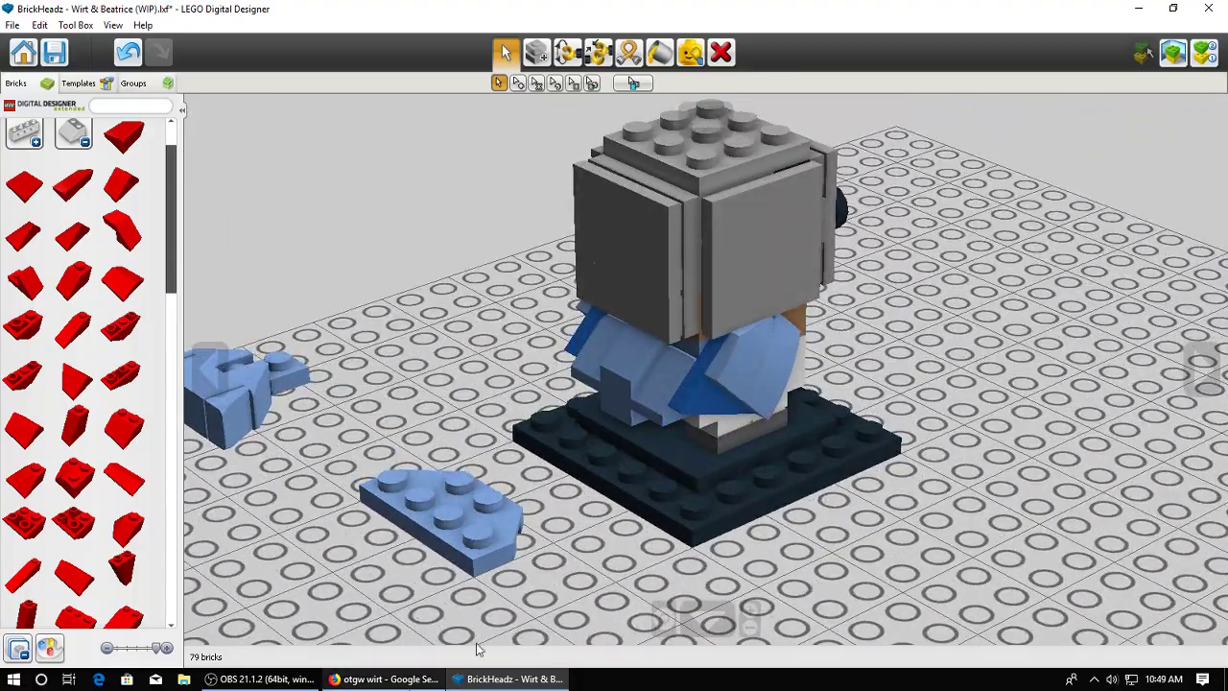
pyautogui.click(404, 684)
pyautogui.click(312, 6)
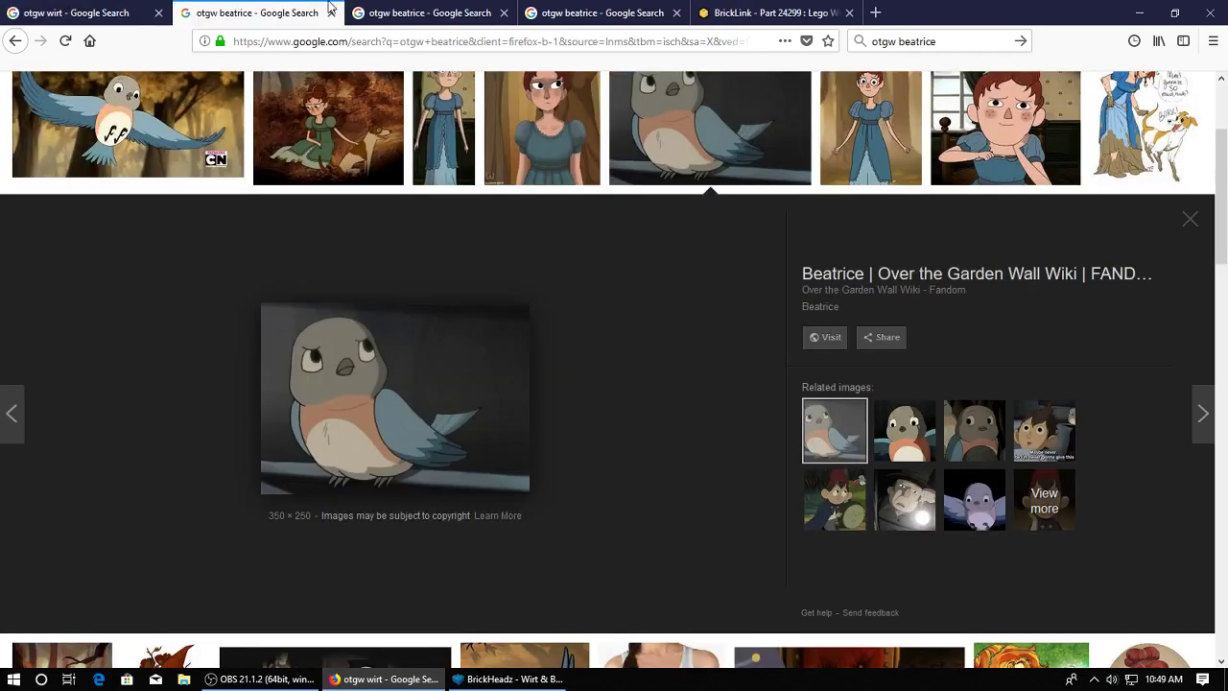
pyautogui.click(476, 6)
pyautogui.click(300, 6)
pyautogui.click(140, 6)
pyautogui.click(508, 679)
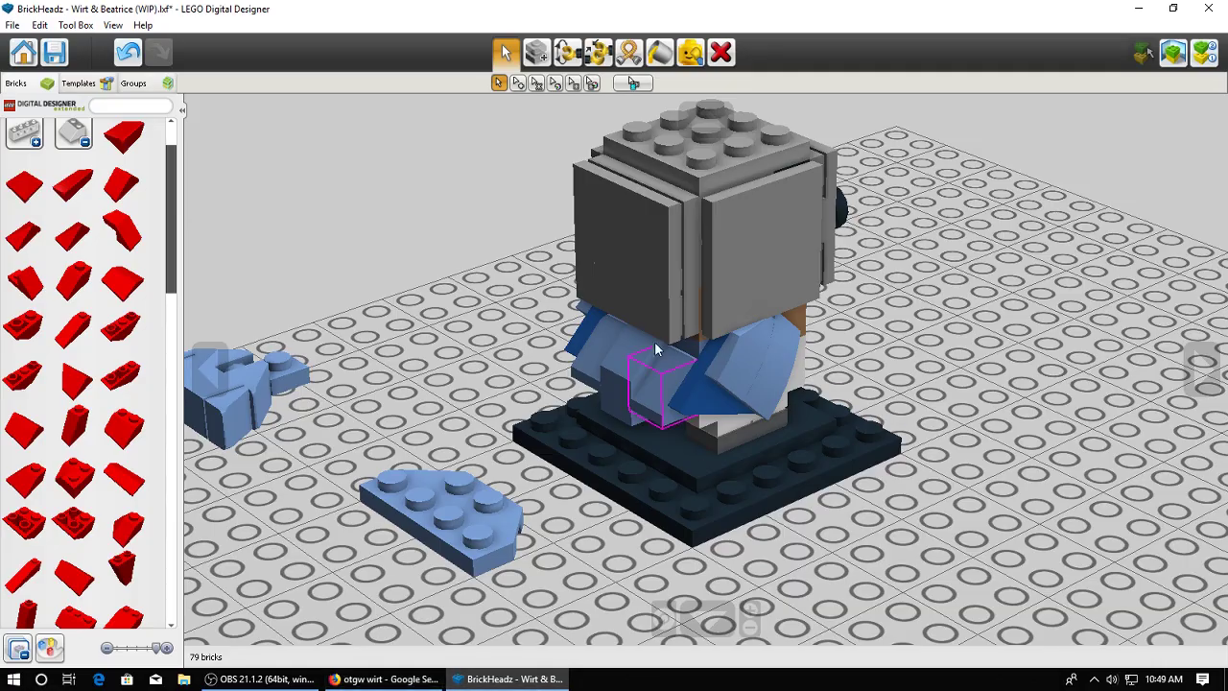
# Move the light blue 1x2 plate from Beatrice's back onto the grid and attach the tail assembly in its place
pyautogui.moveTo(655, 341); pyautogui.dragTo(647, 399, button='right')
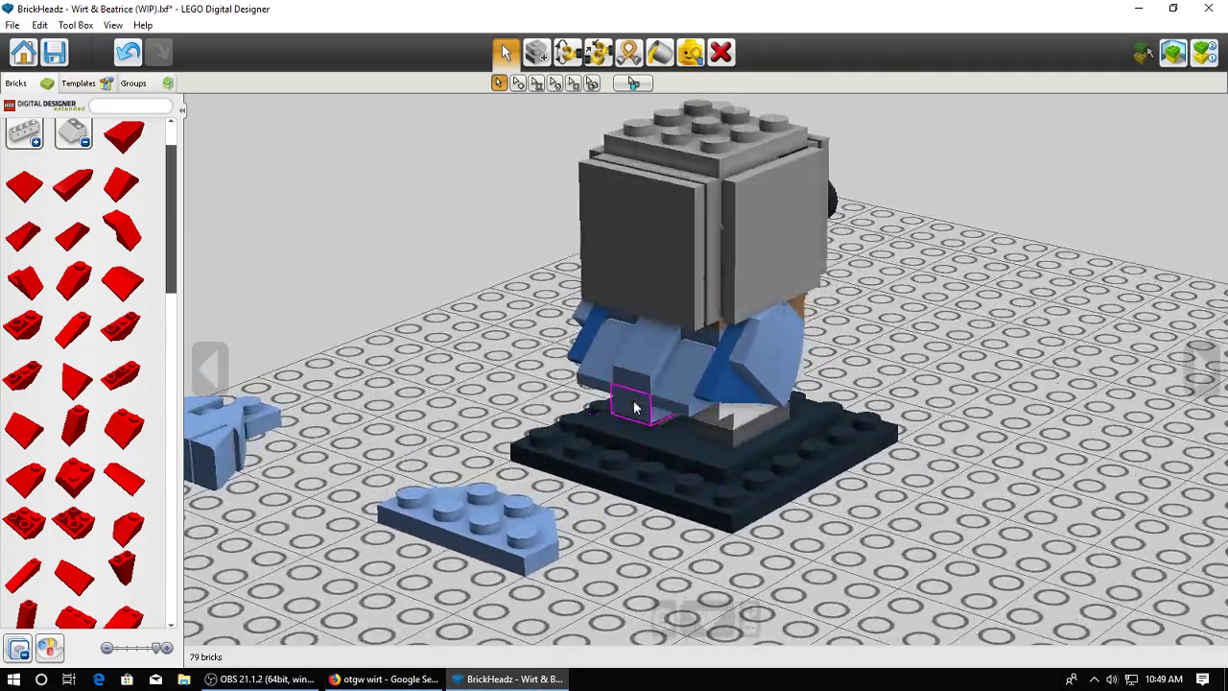
pyautogui.moveTo(634, 406); pyautogui.dragTo(365, 305)
pyautogui.moveTo(384, 326); pyautogui.dragTo(322, 350, button='right')
pyautogui.scroll(-3, 432, 307)
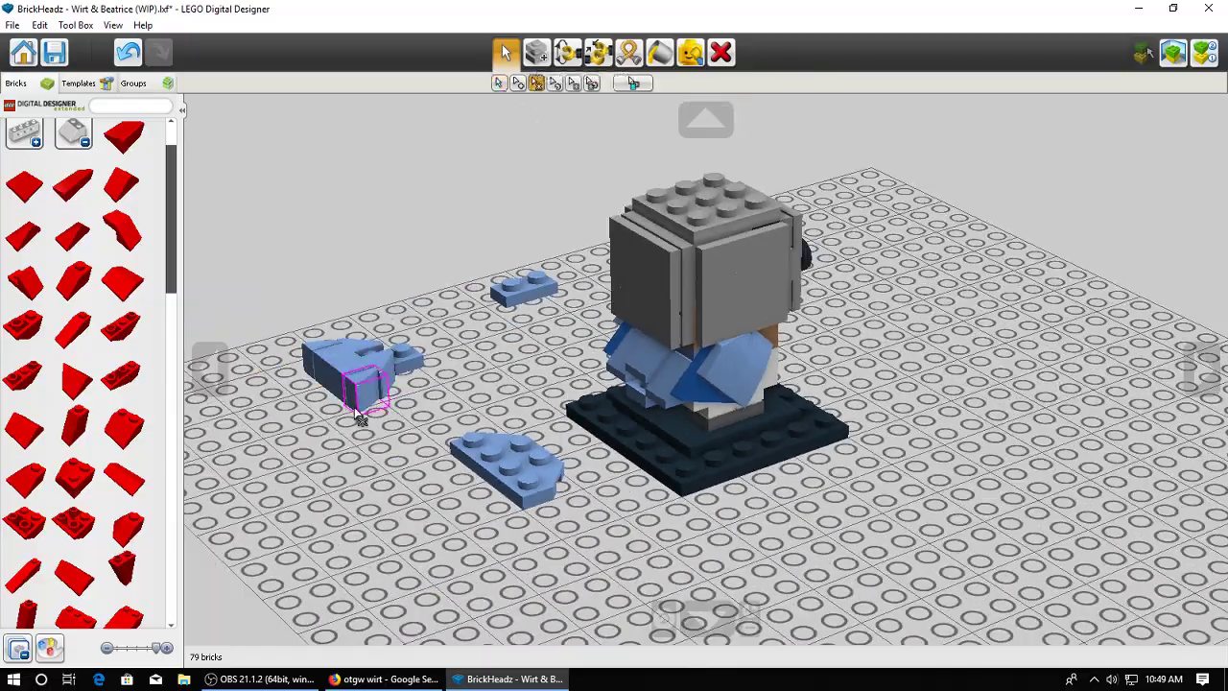
pyautogui.moveTo(399, 374); pyautogui.dragTo(652, 381)
pyautogui.moveTo(691, 374); pyautogui.dragTo(375, 598, button='right')
# Check the perched Beatrice reference in the browser, return to LEGO Digital Designer, and delete the 1x1 slopes from both tail ends
pyautogui.click(384, 678)
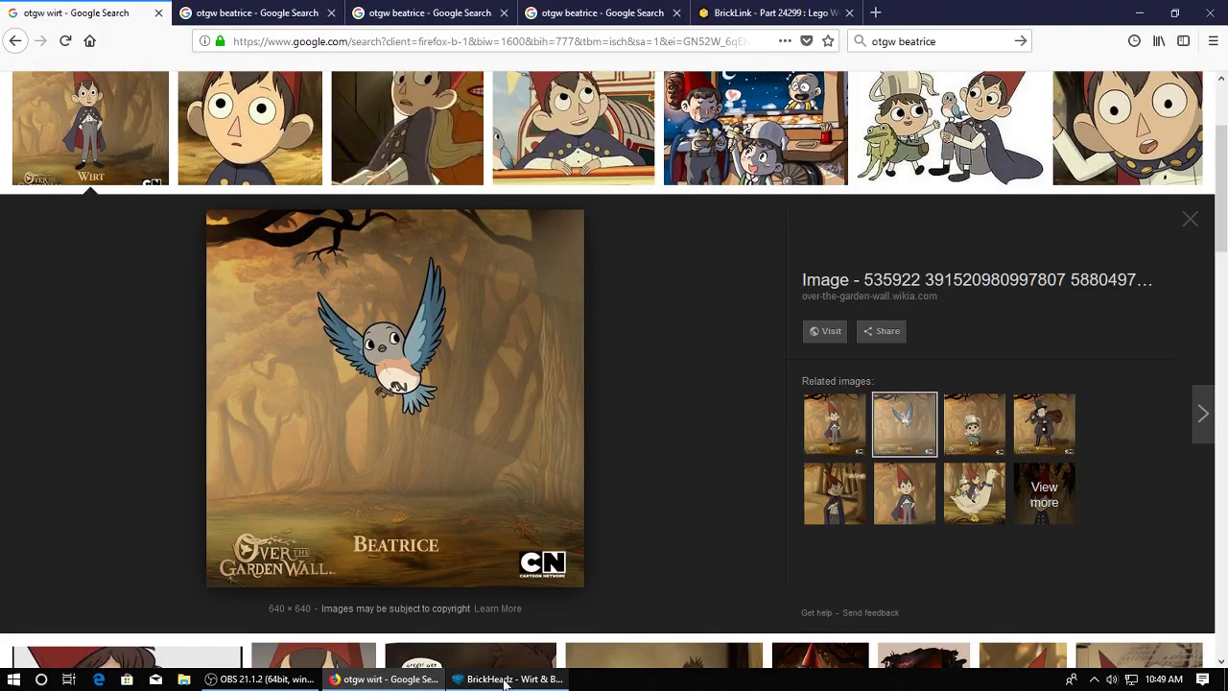
pyautogui.click(251, 12)
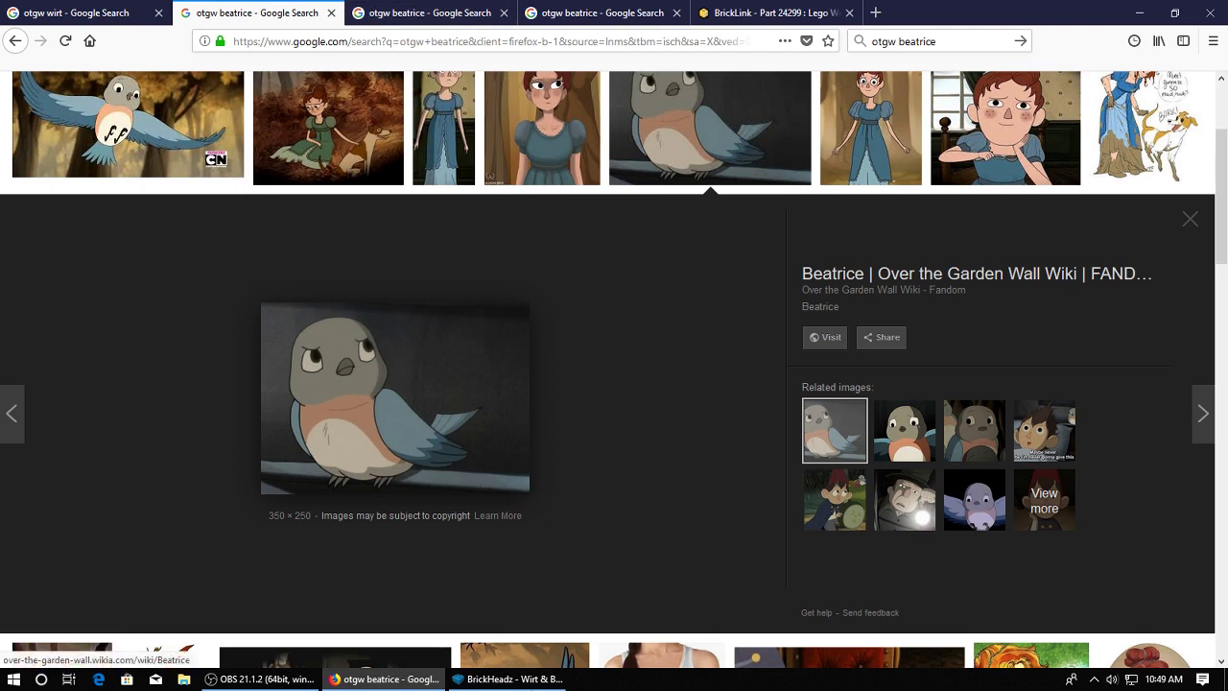
pyautogui.click(480, 678)
pyautogui.moveTo(872, 532); pyautogui.dragTo(705, 553, button='right')
pyautogui.click(721, 52)
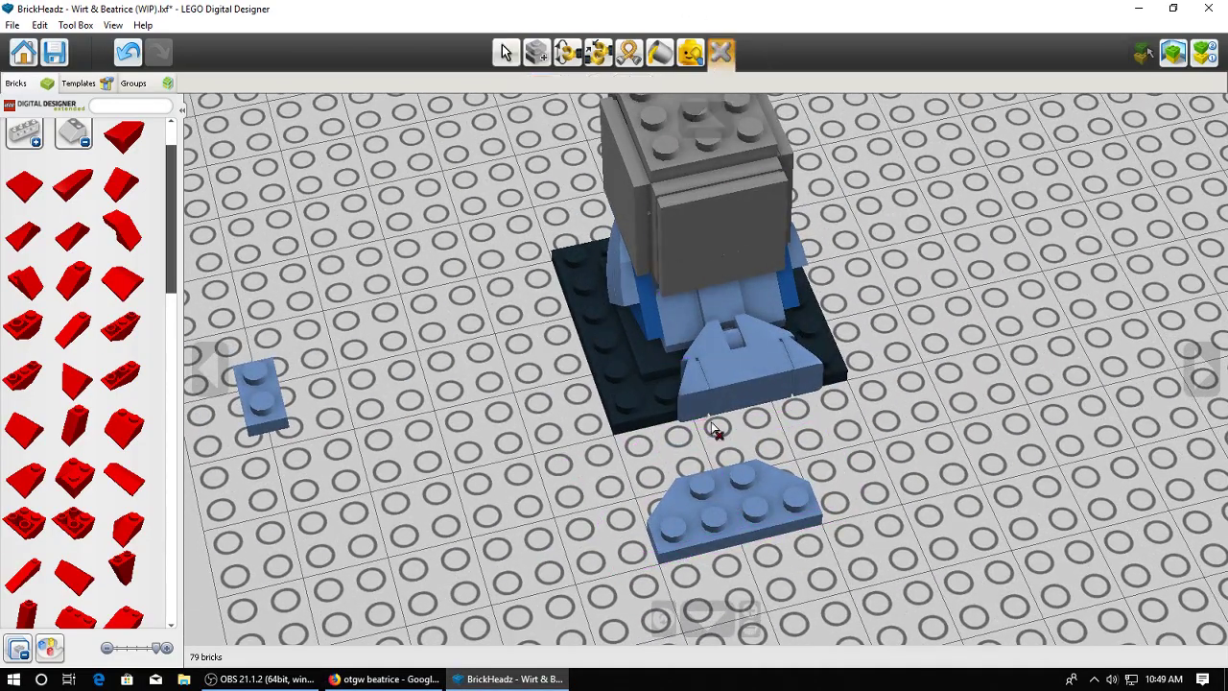
pyautogui.moveTo(744, 384); pyautogui.dragTo(700, 417, button='right')
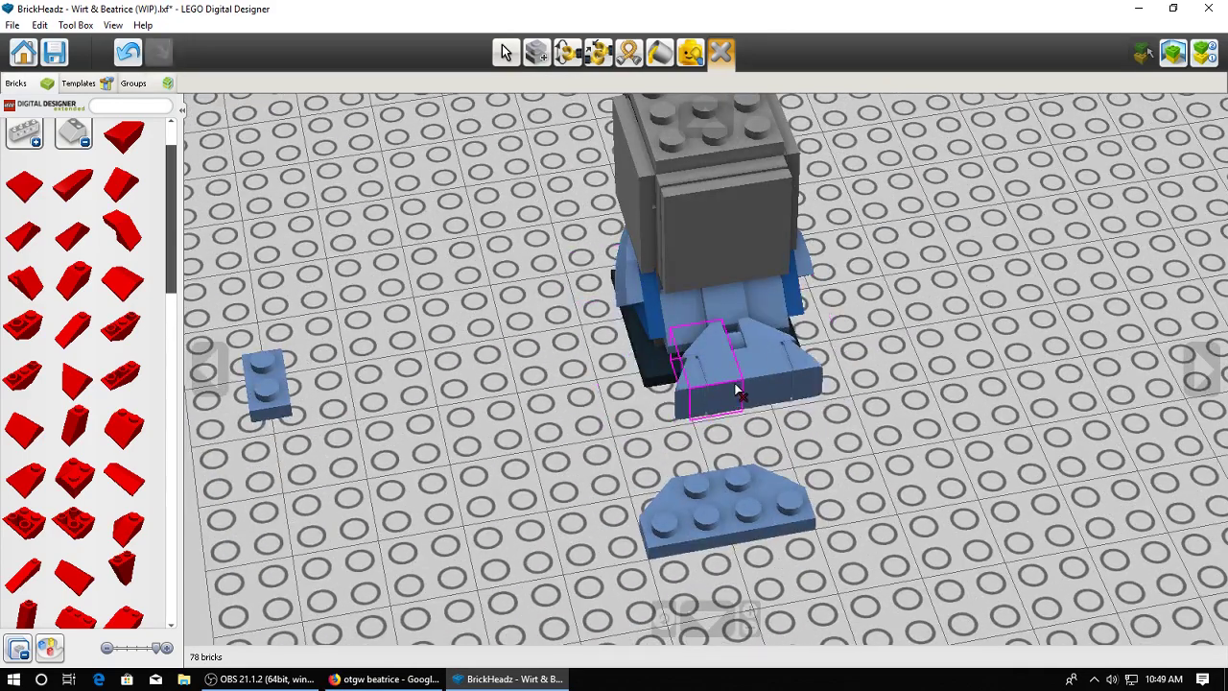
pyautogui.click(806, 372)
pyautogui.moveTo(813, 374); pyautogui.dragTo(896, 317, button='right')
# Cap both ends of the tail with smooth 1x1 tiles painted light blue
pyautogui.click(77, 138)
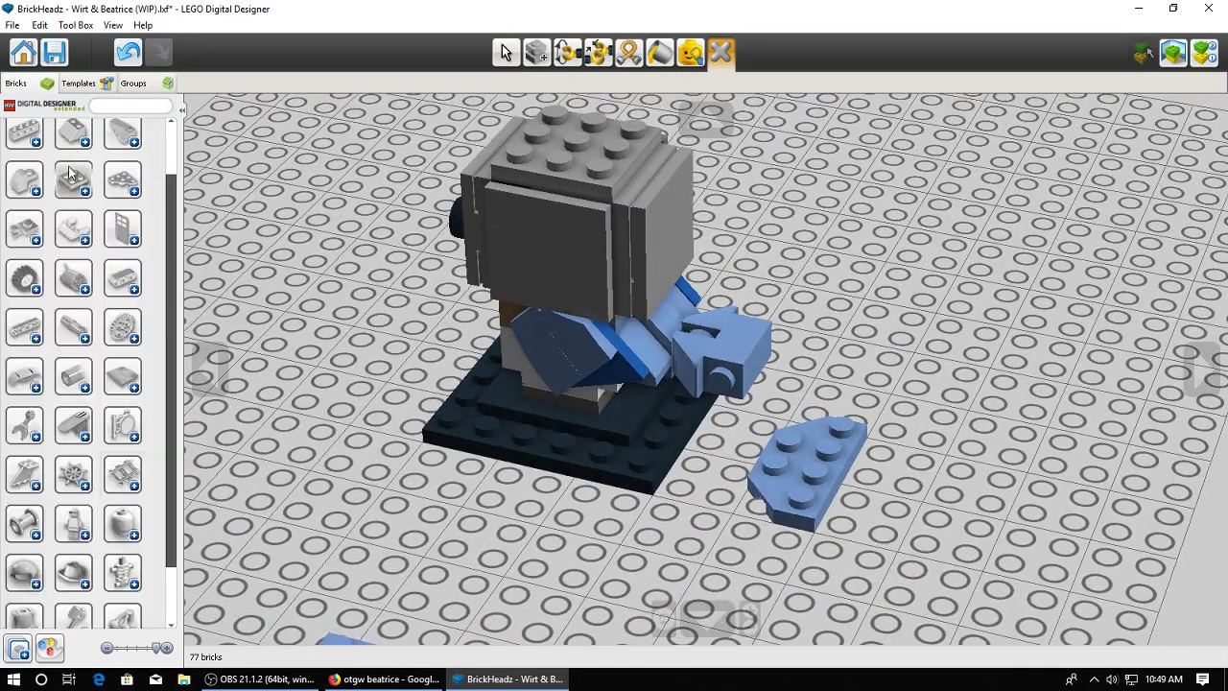
pyautogui.click(76, 182)
pyautogui.click(536, 51)
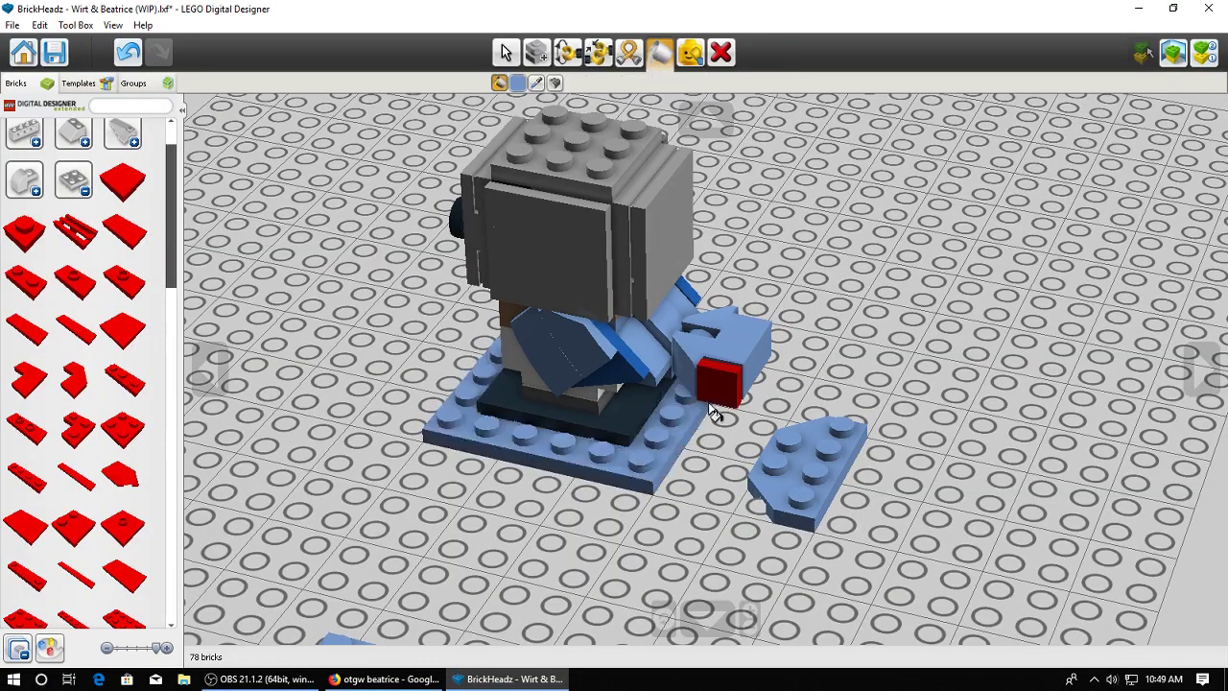
pyautogui.click(737, 401)
pyautogui.click(768, 310)
pyautogui.moveTo(823, 338)
pyautogui.mouseDown(button='right')
pyautogui.moveTo(924, 265)
pyautogui.moveTo(773, 304)
pyautogui.moveTo(767, 363)
pyautogui.moveTo(734, 391)
pyautogui.moveTo(751, 373)
pyautogui.mouseUp(button='right')
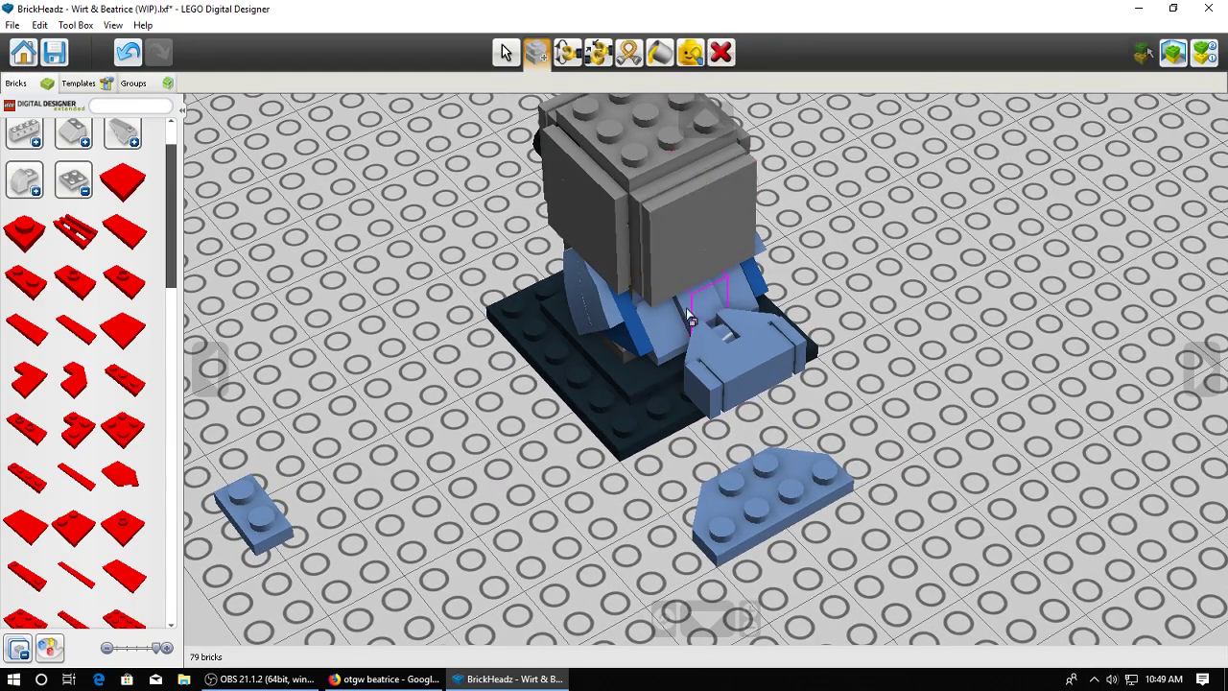
# Delete the end tiles, wedge bricks and one spare plate from the tail, and move the remaining 1x1 plates directly onto the lamp holder
pyautogui.click(727, 404)
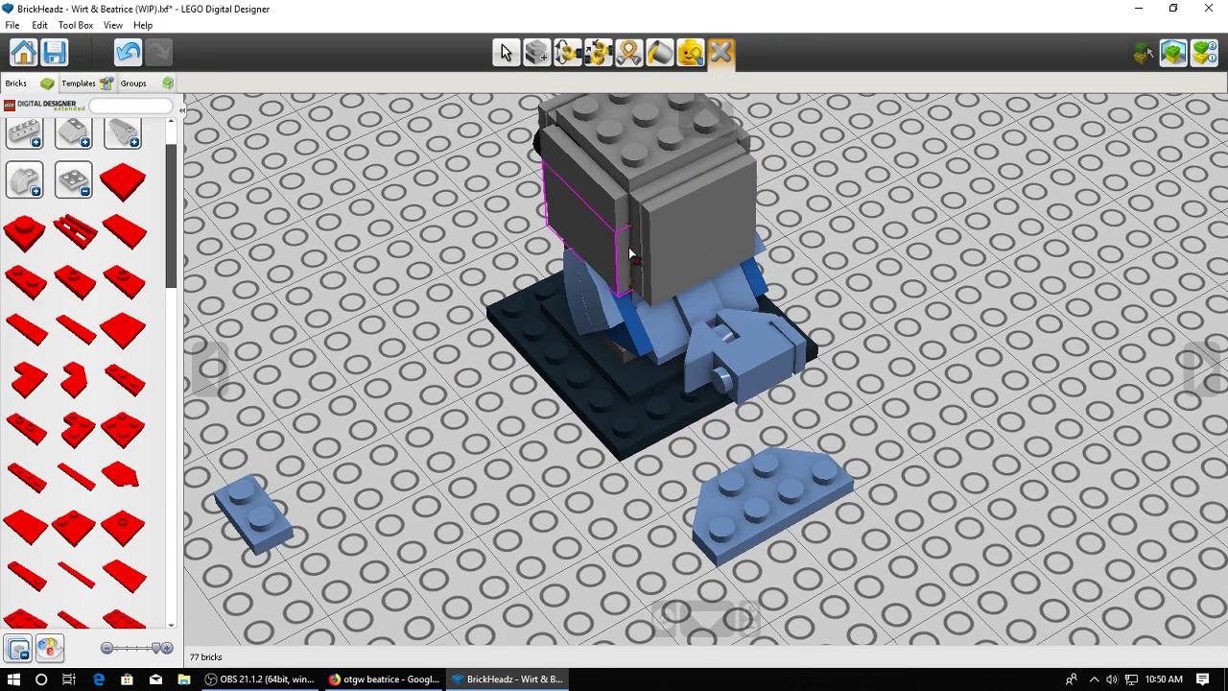
pyautogui.click(729, 353)
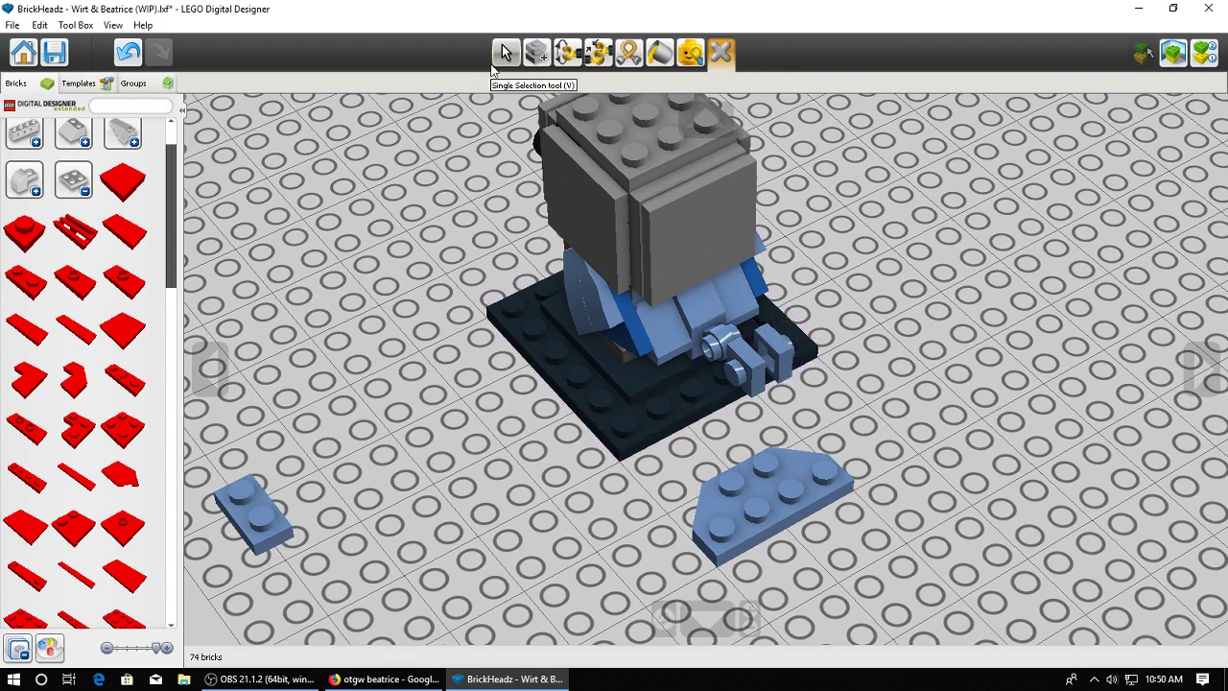
pyautogui.click(501, 59)
pyautogui.click(767, 353)
pyautogui.click(738, 347)
pyautogui.click(767, 355)
pyautogui.click(741, 347)
pyautogui.click(724, 345)
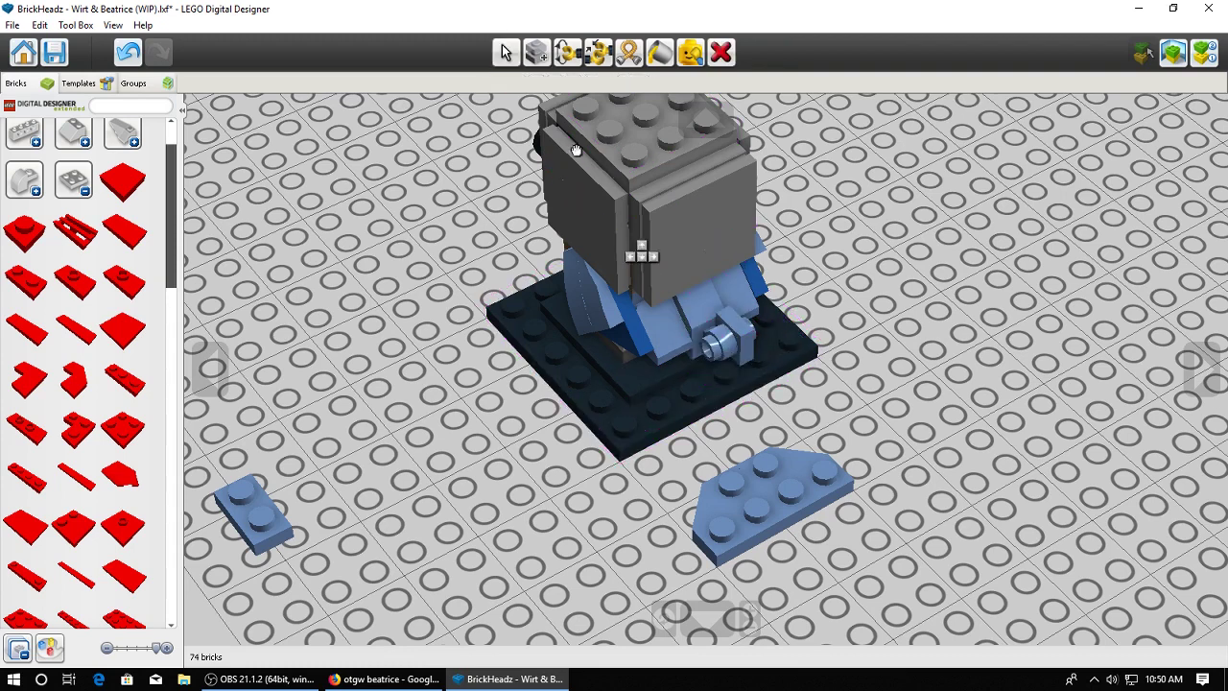
# Clone the 1x1 plates so that two are stacked on each side of the attached lamp holder
pyautogui.click(536, 52)
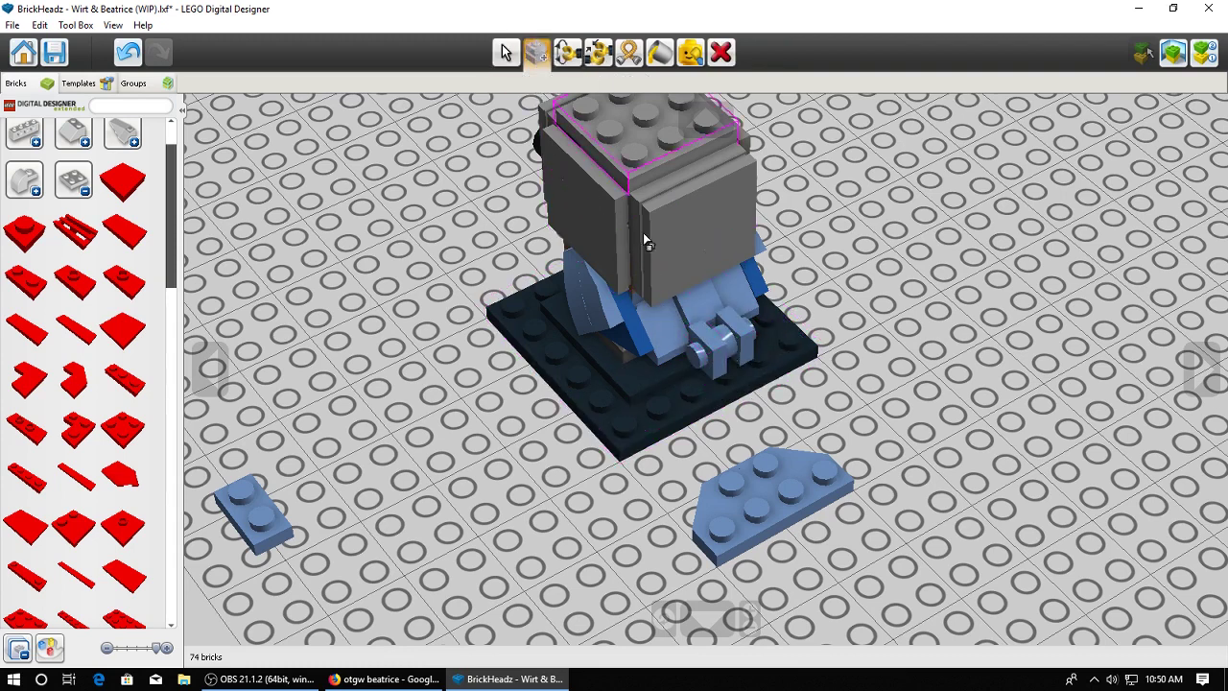
pyautogui.click(689, 372)
pyautogui.moveTo(846, 374); pyautogui.dragTo(628, 345, button='right')
pyautogui.click(770, 389)
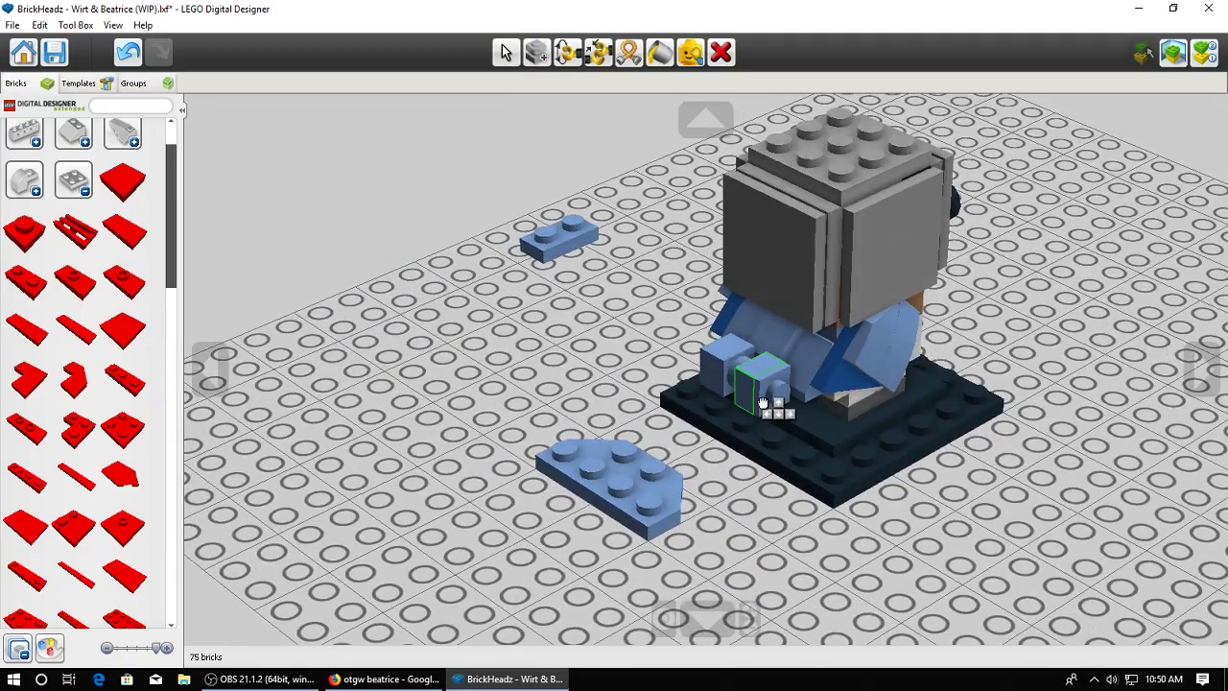
pyautogui.click(512, 61)
# Attach a 1x1 slope to one end of the tail, paint it light blue, and clone it onto the opposite end
pyautogui.moveTo(546, 278); pyautogui.dragTo(704, 331, button='right')
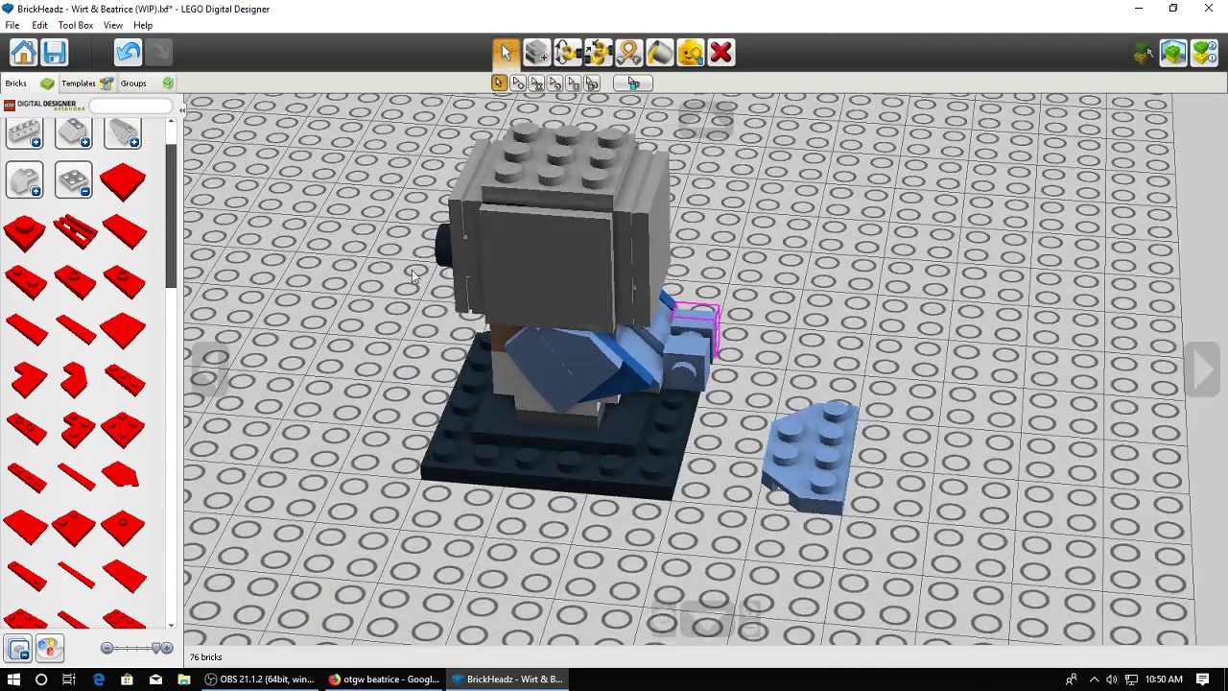
pyautogui.click(74, 181)
pyautogui.click(74, 134)
pyautogui.click(105, 141)
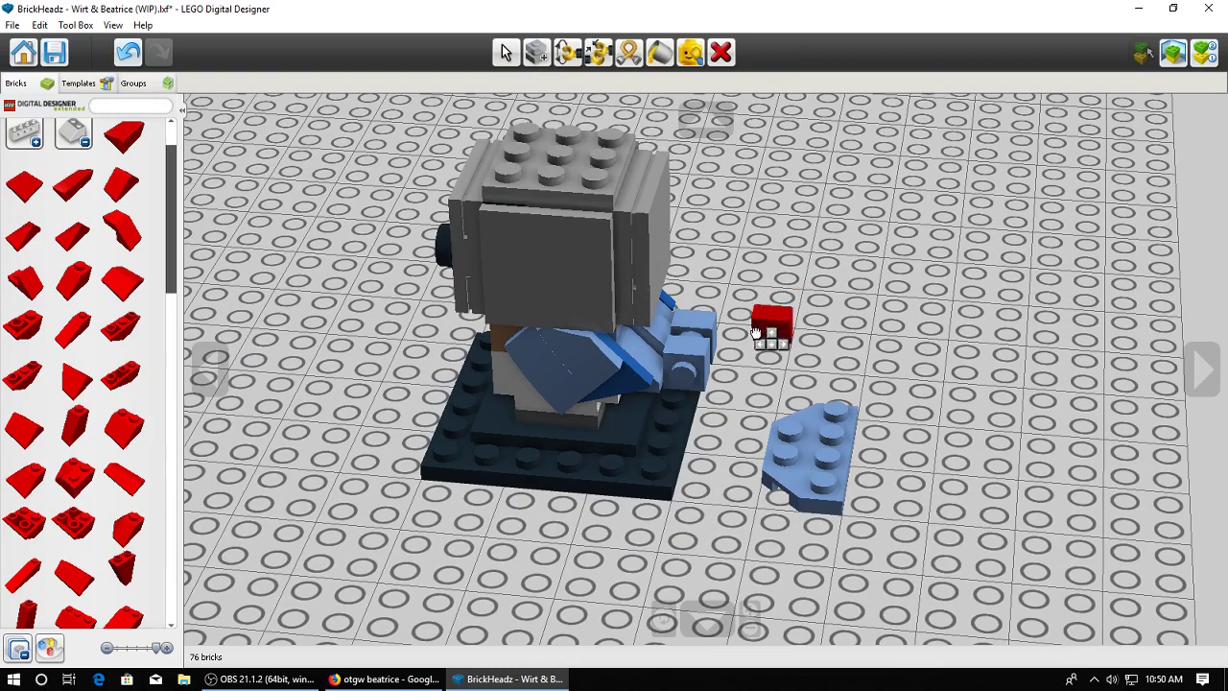
pyautogui.click(671, 379)
pyautogui.click(660, 52)
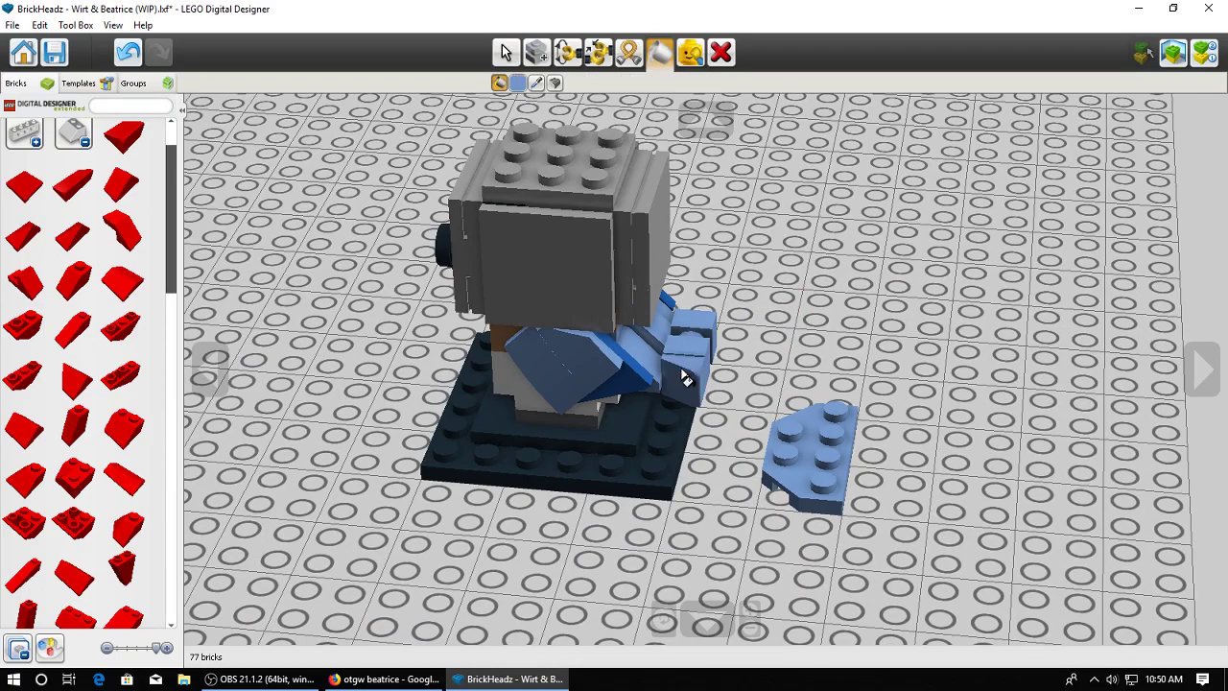
pyautogui.click(536, 55)
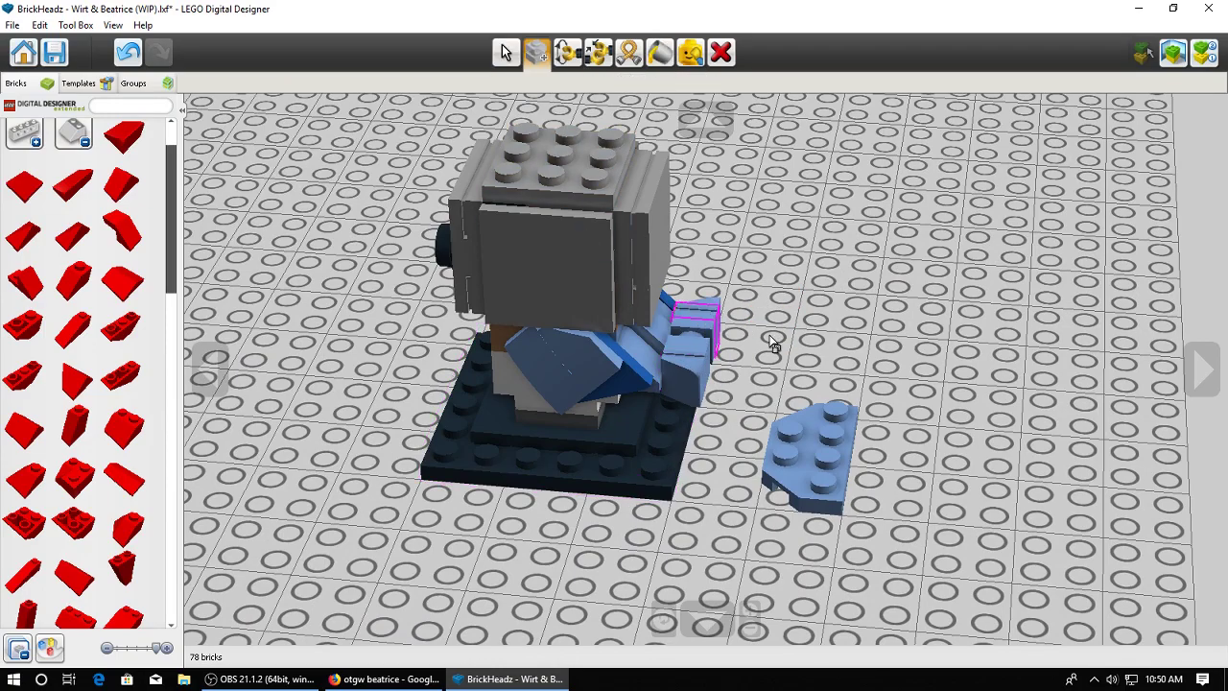
pyautogui.moveTo(770, 340)
pyautogui.mouseDown(button='right')
pyautogui.moveTo(758, 336)
pyautogui.moveTo(845, 368)
pyautogui.moveTo(557, 449)
pyautogui.moveTo(811, 381)
pyautogui.moveTo(833, 332)
pyautogui.moveTo(815, 322)
pyautogui.moveTo(809, 284)
pyautogui.moveTo(822, 371)
pyautogui.moveTo(776, 328)
pyautogui.mouseUp(button='right')
pyautogui.click(506, 52)
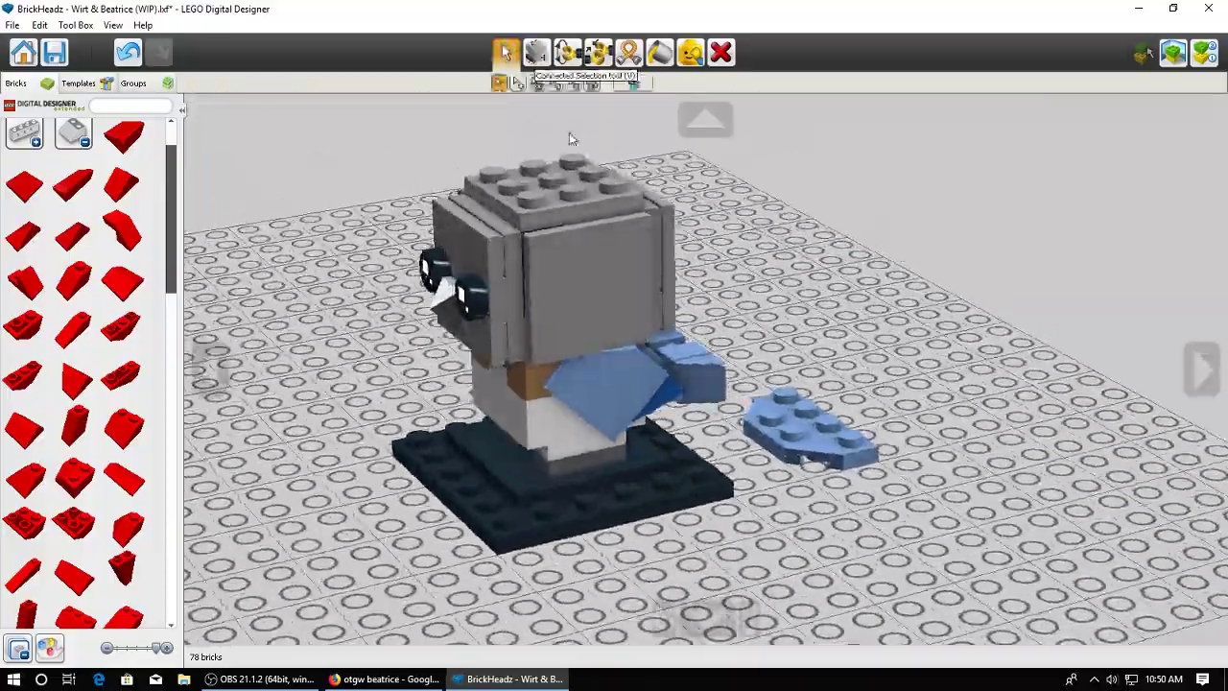
# Compare the rebuilt tail with the Beatrice reference in the browser, and inspect it from behind in LEGO Digital Designer
pyautogui.click(353, 678)
pyautogui.click(470, 677)
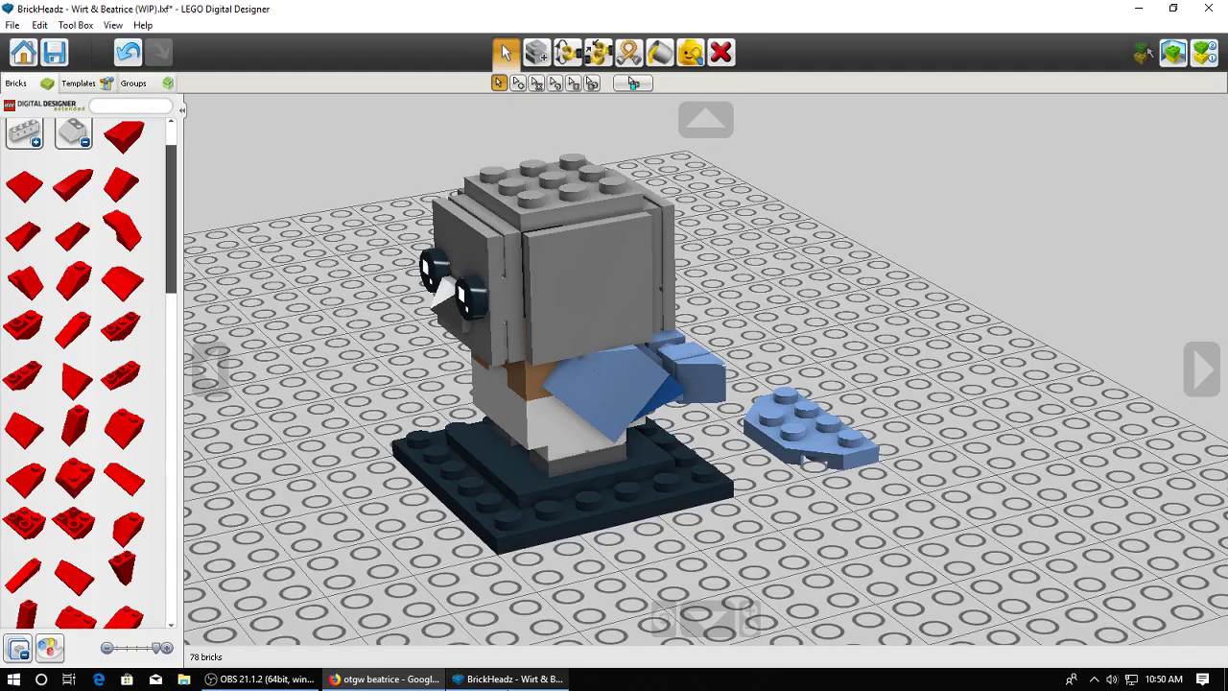
pyautogui.moveTo(978, 413); pyautogui.dragTo(831, 489, button='right')
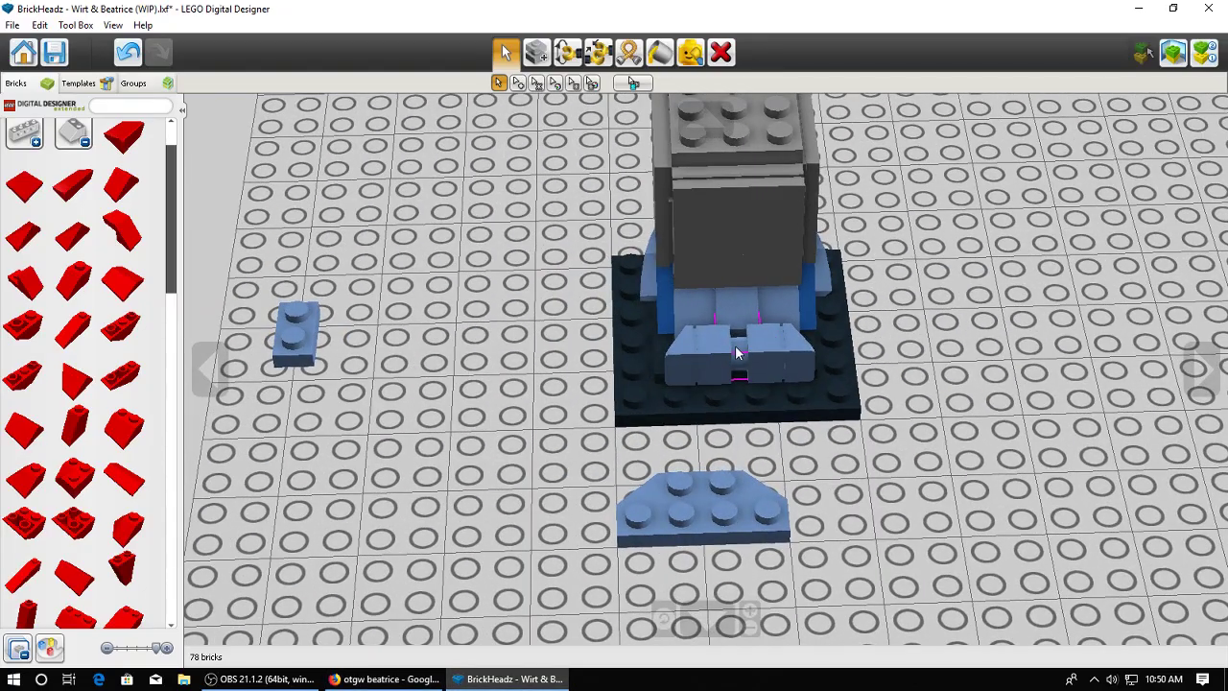
# Pull the lamp holder plate out of the tail, and undo the removal
pyautogui.moveTo(737, 357); pyautogui.dragTo(476, 408)
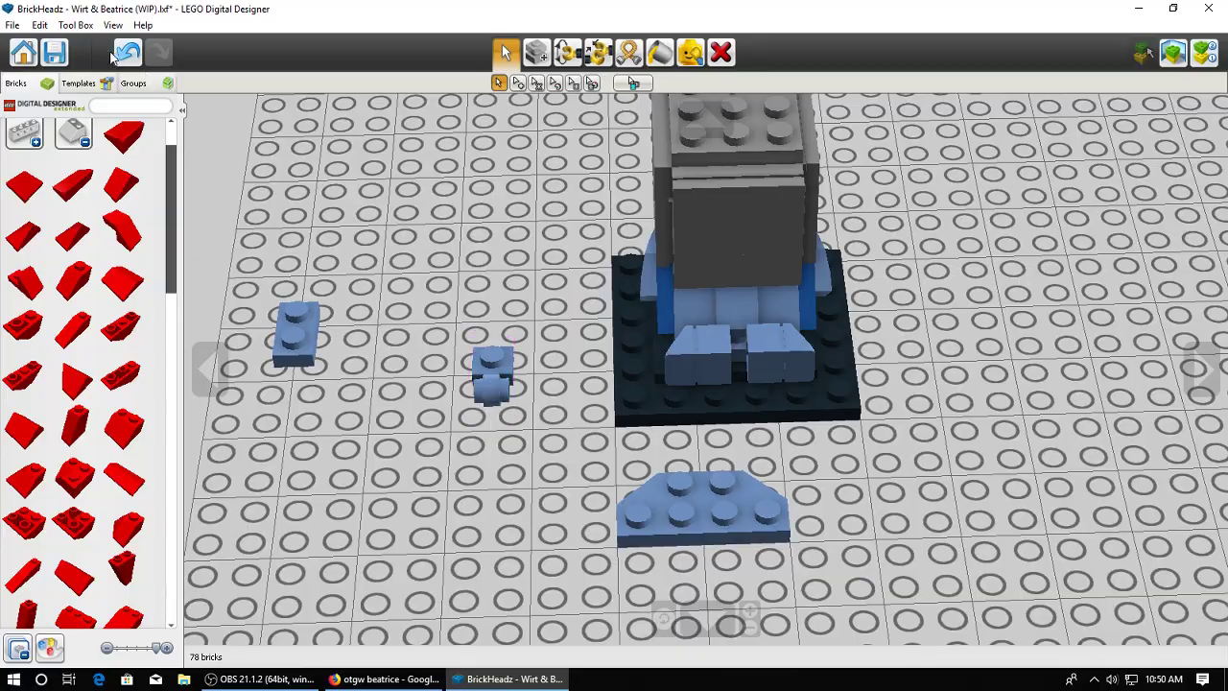
pyautogui.click(128, 53)
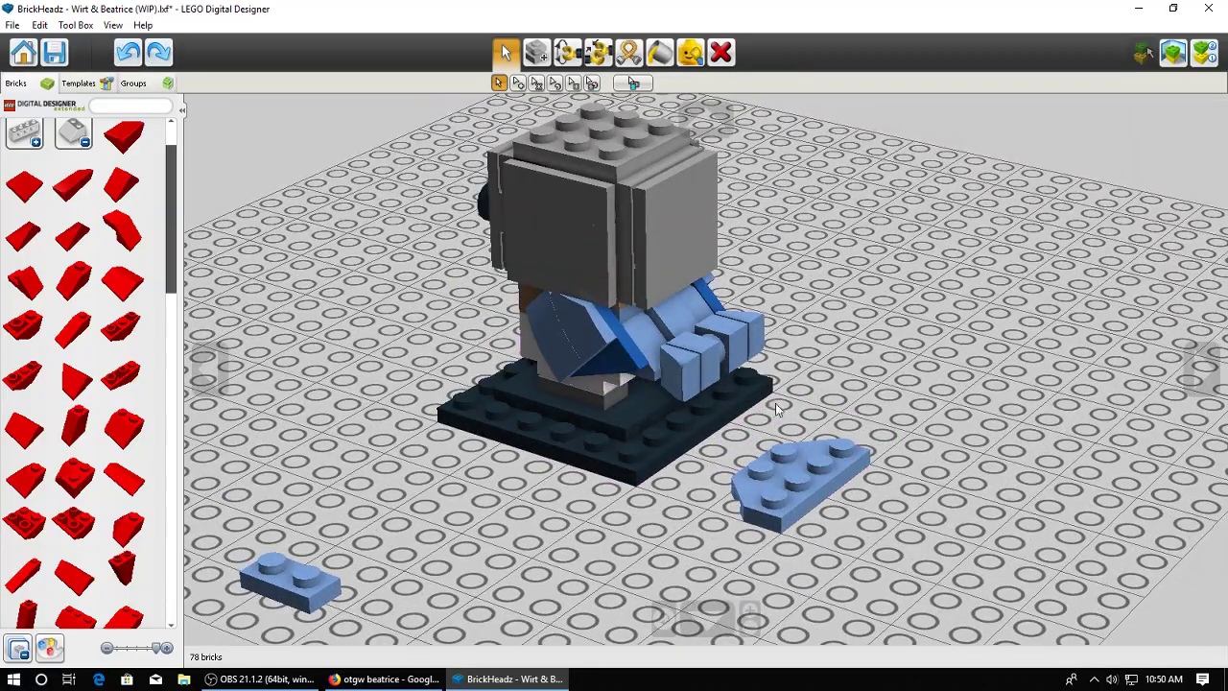
pyautogui.moveTo(680, 389)
pyautogui.mouseDown(button='right')
pyautogui.moveTo(833, 342)
pyautogui.moveTo(923, 290)
pyautogui.moveTo(683, 383)
pyautogui.mouseUp(button='right')
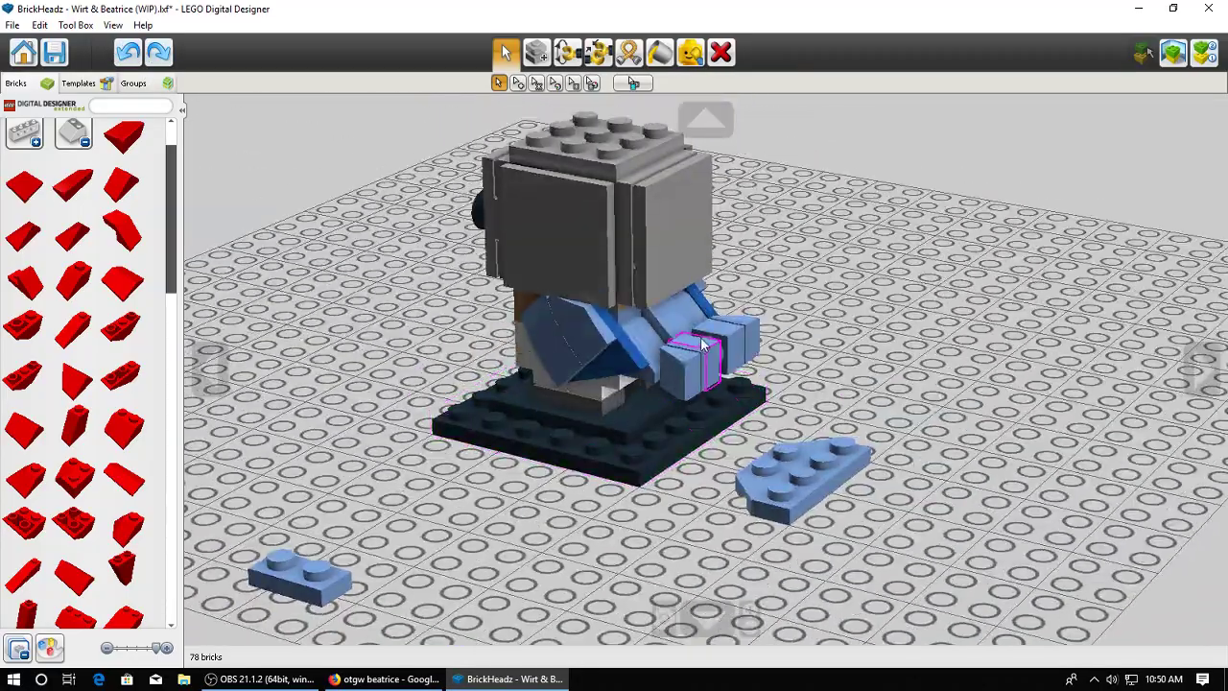
pyautogui.scroll(4, 683, 384)
pyautogui.scroll(-3, 924, 457)
# Delete the two spare wedge plates and the spare 1x2 plate lying on the ground beside the model
pyautogui.moveTo(923, 457); pyautogui.dragTo(743, 498, button='right')
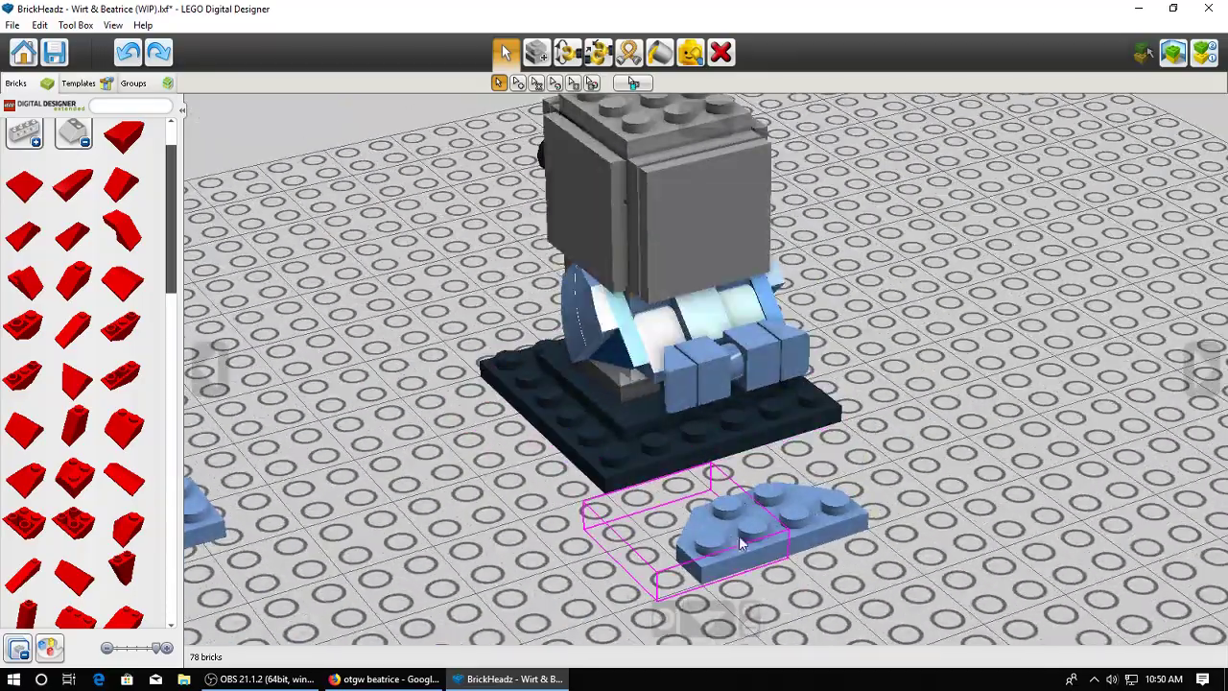
pyautogui.click(727, 534)
pyautogui.press('Delete')
pyautogui.click(734, 506)
pyautogui.press('Delete')
pyautogui.scroll(-2, 731, 506)
pyautogui.click(372, 465)
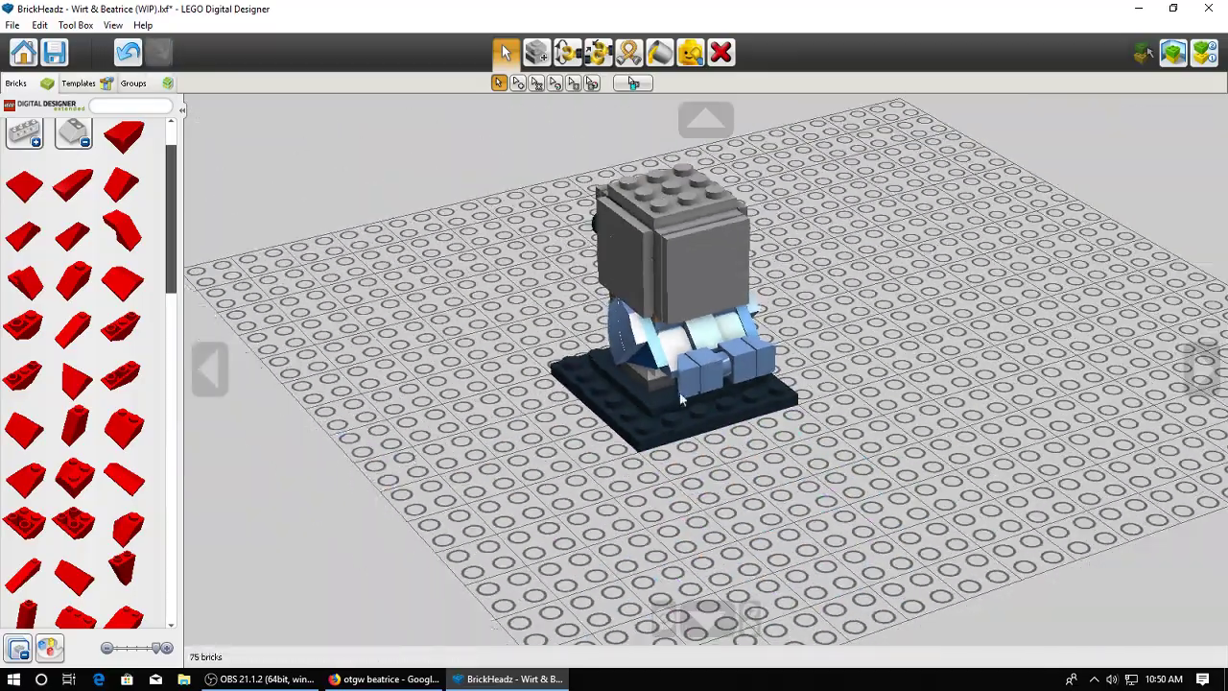
# Detach the complete tail assembly, including its lamp holder, and set it on the ground behind the model
pyautogui.moveTo(721, 373); pyautogui.dragTo(799, 350, button='right')
pyautogui.scroll(2, 737, 361)
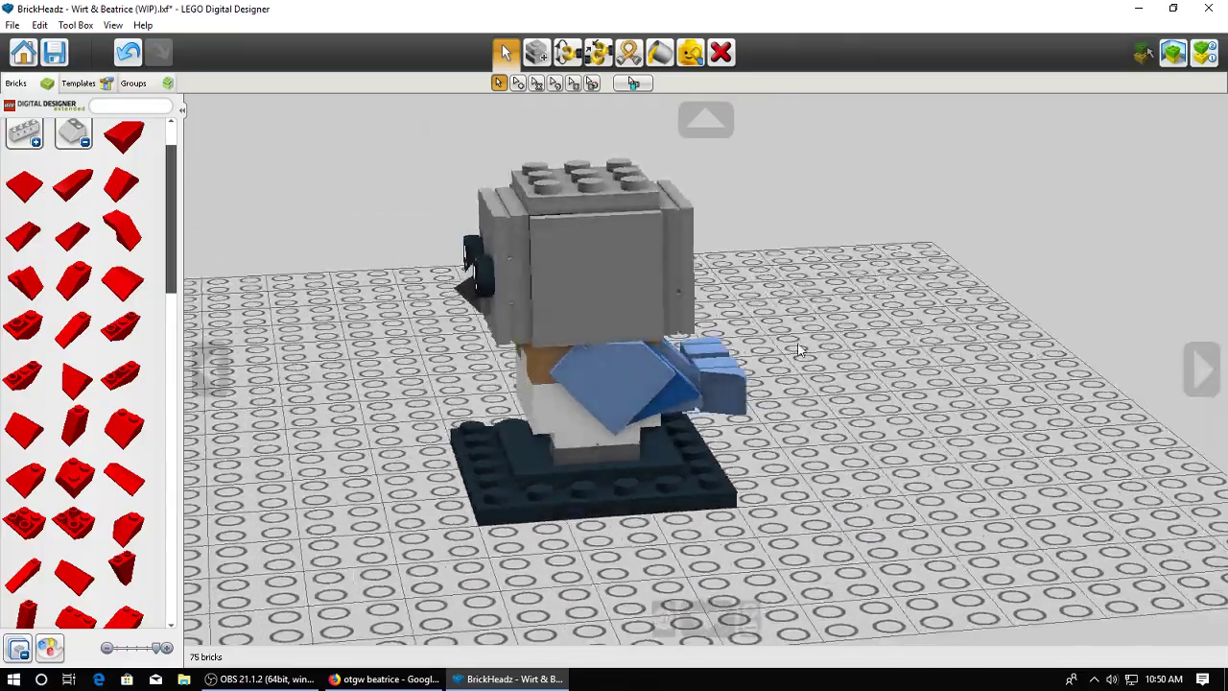
pyautogui.moveTo(771, 424); pyautogui.dragTo(882, 425, button='right')
pyautogui.moveTo(839, 441); pyautogui.dragTo(817, 453, button='right')
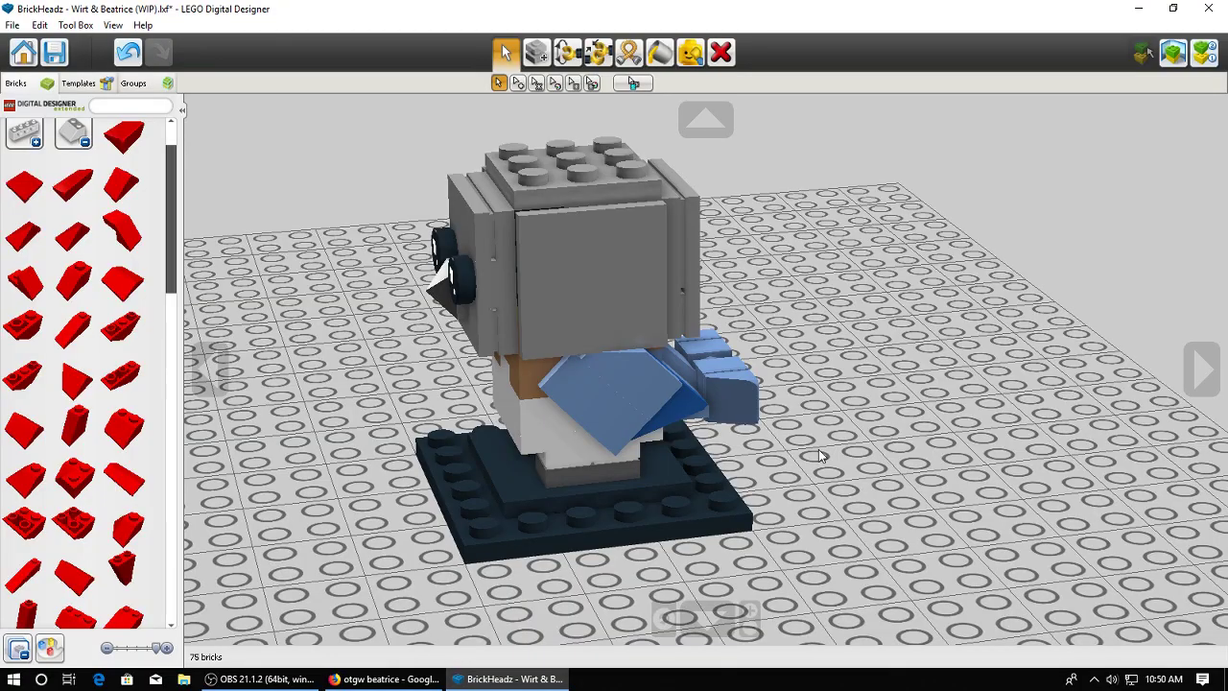
pyautogui.moveTo(848, 434); pyautogui.dragTo(669, 360, button='right')
pyautogui.scroll(3, 698, 318)
pyautogui.keyDown('ctrl'); pyautogui.click(677, 372); pyautogui.keyUp('ctrl')
pyautogui.keyDown('ctrl'); pyautogui.click(648, 391); pyautogui.keyUp('ctrl')
pyautogui.keyDown('ctrl'); pyautogui.click(590, 395); pyautogui.keyUp('ctrl')
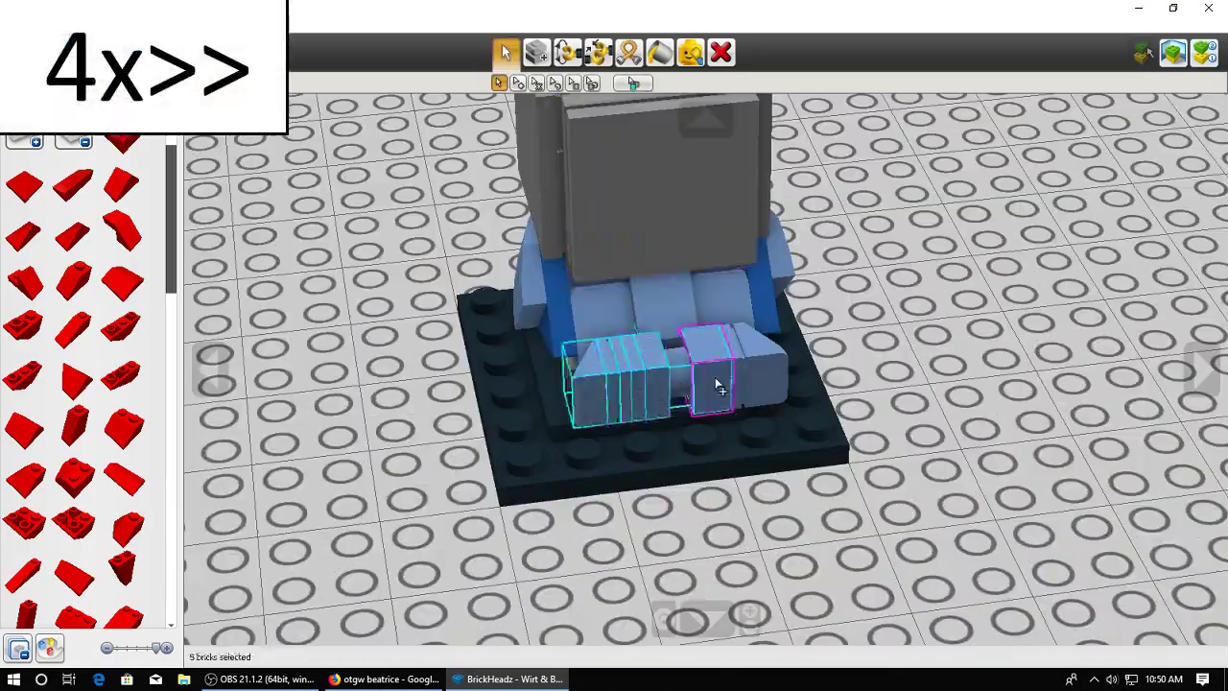
pyautogui.keyDown('ctrl'); pyautogui.click(716, 384); pyautogui.keyUp('ctrl')
pyautogui.scroll(-4, 716, 384)
pyautogui.moveTo(714, 384)
pyautogui.mouseDown()
pyautogui.moveTo(764, 473)
pyautogui.moveTo(710, 372)
pyautogui.mouseUp()
pyautogui.click(536, 82)
pyautogui.moveTo(710, 372); pyautogui.dragTo(735, 386, button='right')
pyautogui.moveTo(736, 386); pyautogui.dragTo(777, 479)
# Return to LEGO Digital Designer and examine the modified 1x1 and 1x2 plates in the brick palette
pyautogui.click(505, 683)
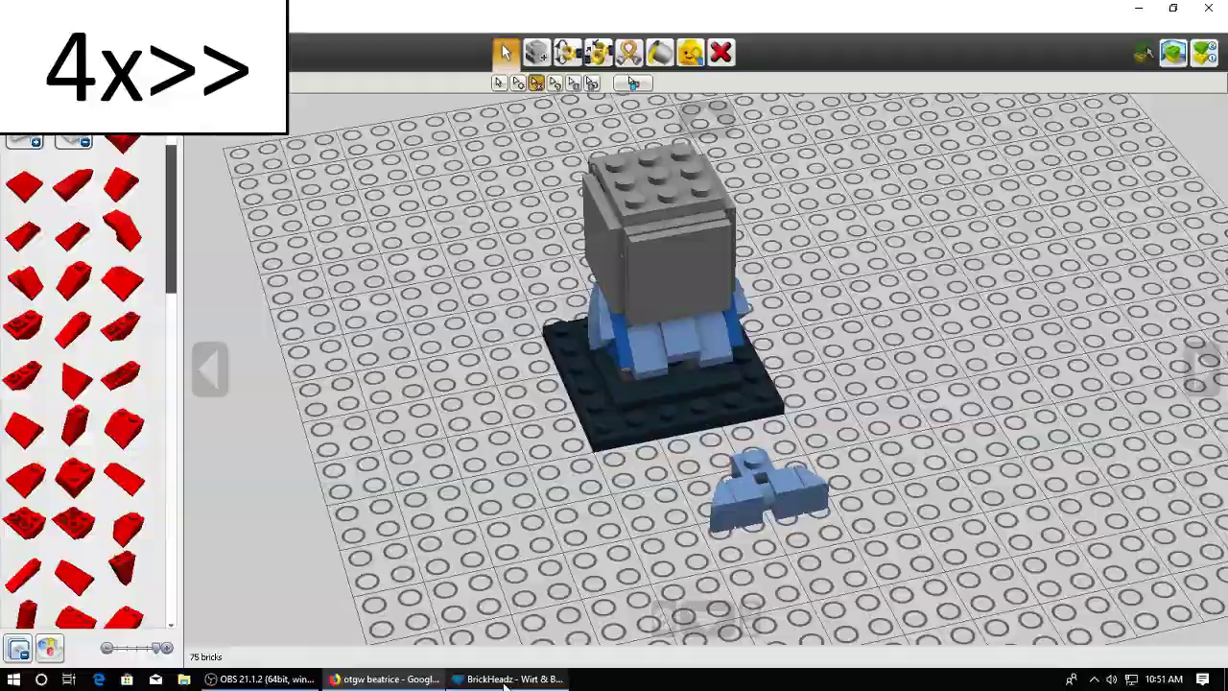
pyautogui.moveTo(518, 547); pyautogui.dragTo(499, 451, button='right')
pyautogui.click(19, 648)
pyautogui.moveTo(307, 336); pyautogui.dragTo(393, 166, button='right')
pyautogui.click(499, 83)
pyautogui.moveTo(542, 117); pyautogui.dragTo(456, 288, button='right')
pyautogui.click(25, 230)
pyautogui.scroll(-4, 111, 412)
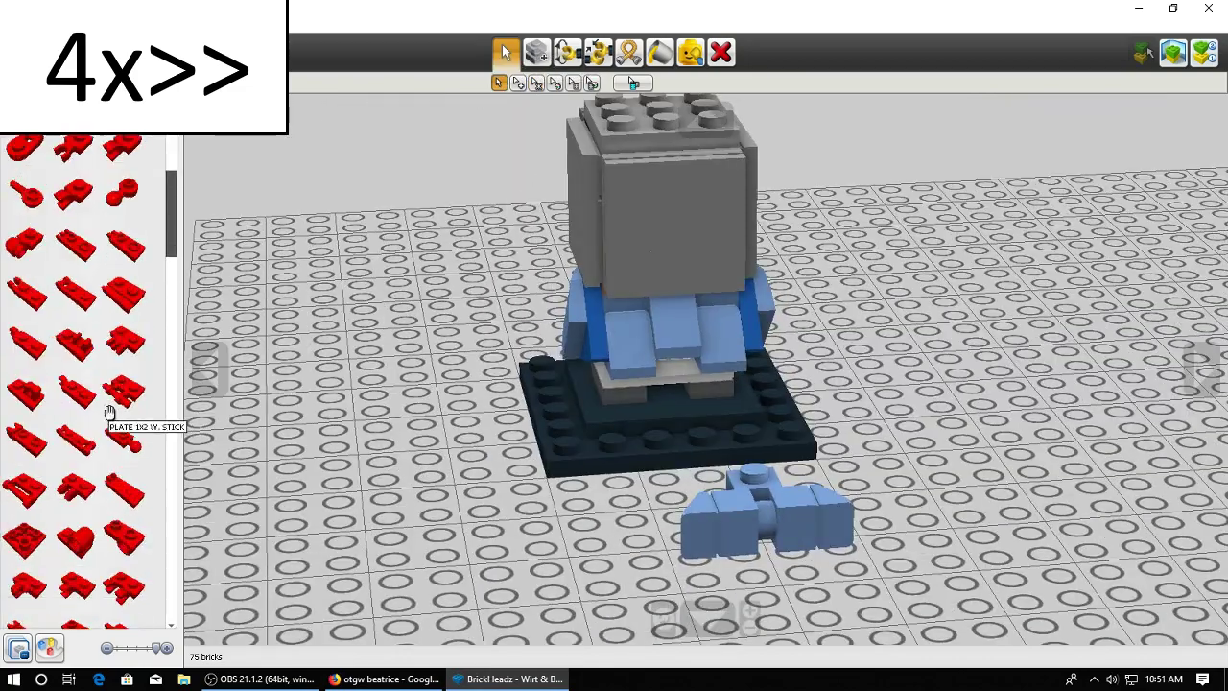
pyautogui.scroll(-1, 109, 343)
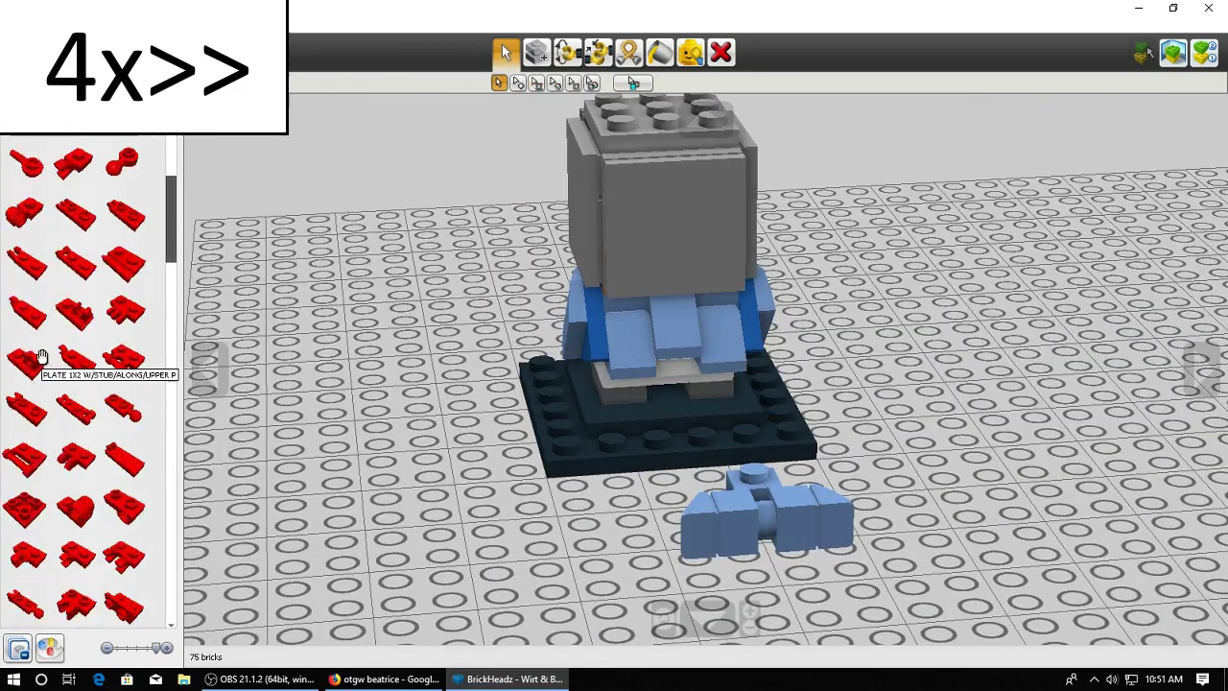
pyautogui.scroll(6, 106, 475)
pyautogui.scroll(-3, 107, 478)
# Switch to the BrickLink page in the browser, open the Color Guide, and look through the solid colors
pyautogui.click(260, 679)
pyautogui.click(383, 679)
pyautogui.click(767, 13)
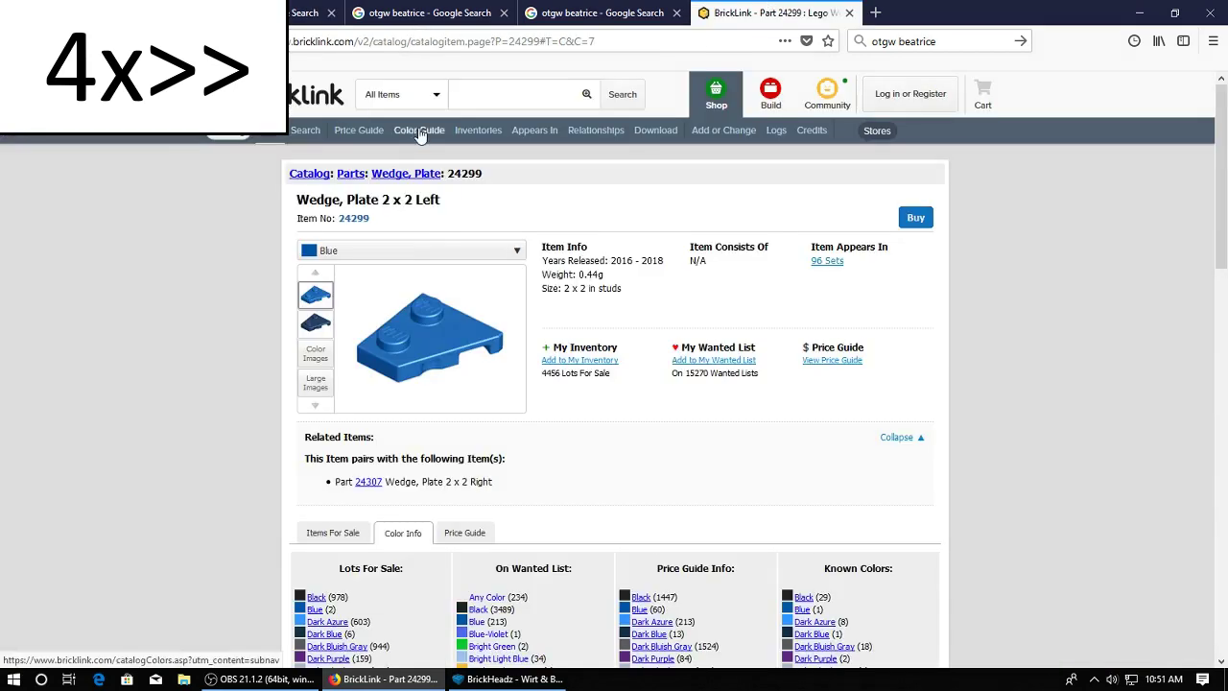
pyautogui.click(419, 131)
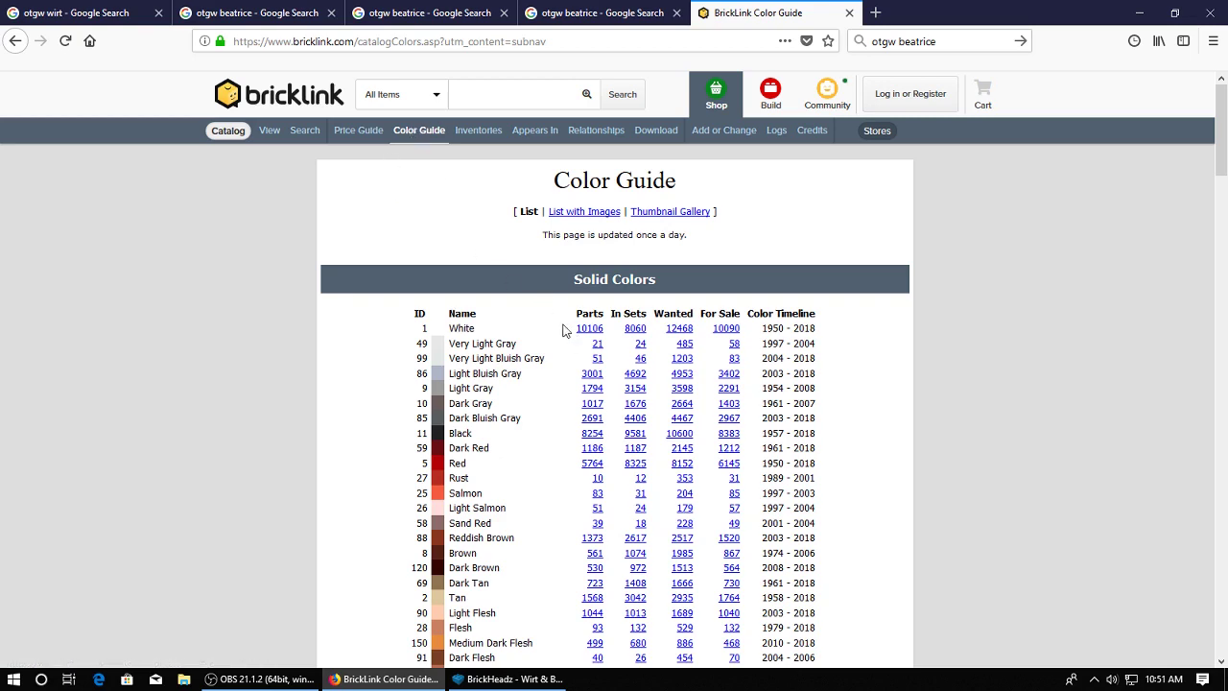
pyautogui.scroll(-3, 563, 328)
pyautogui.scroll(-9, 546, 302)
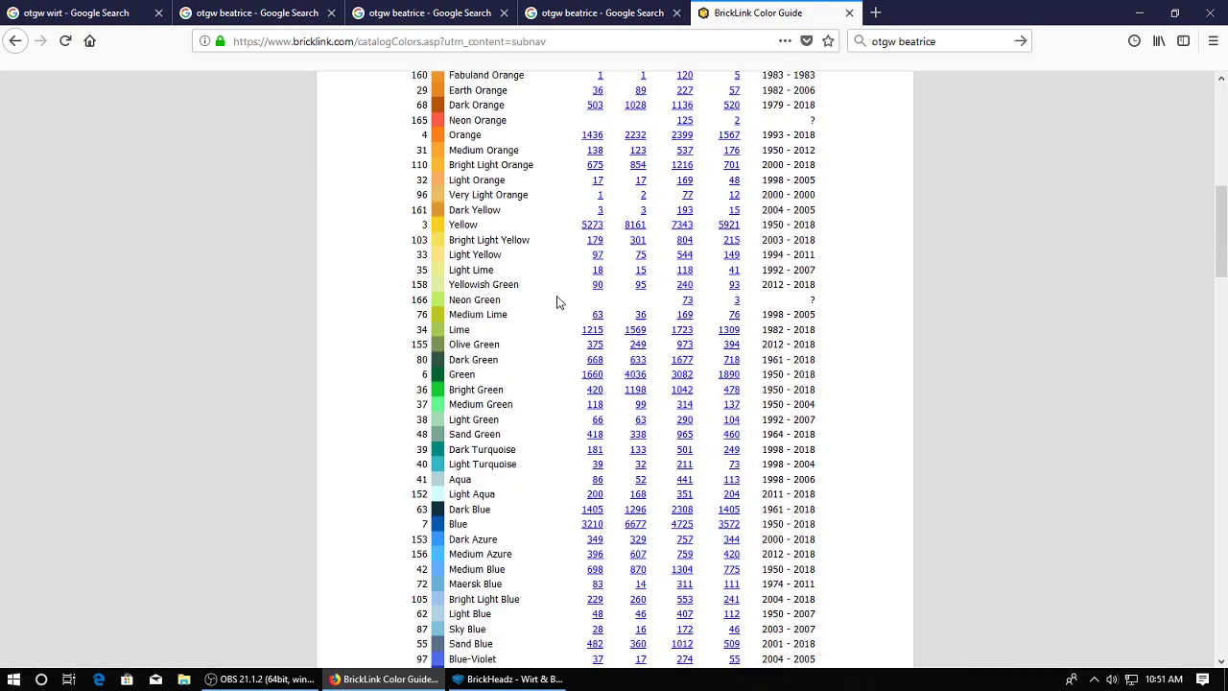
pyautogui.scroll(-3, 561, 302)
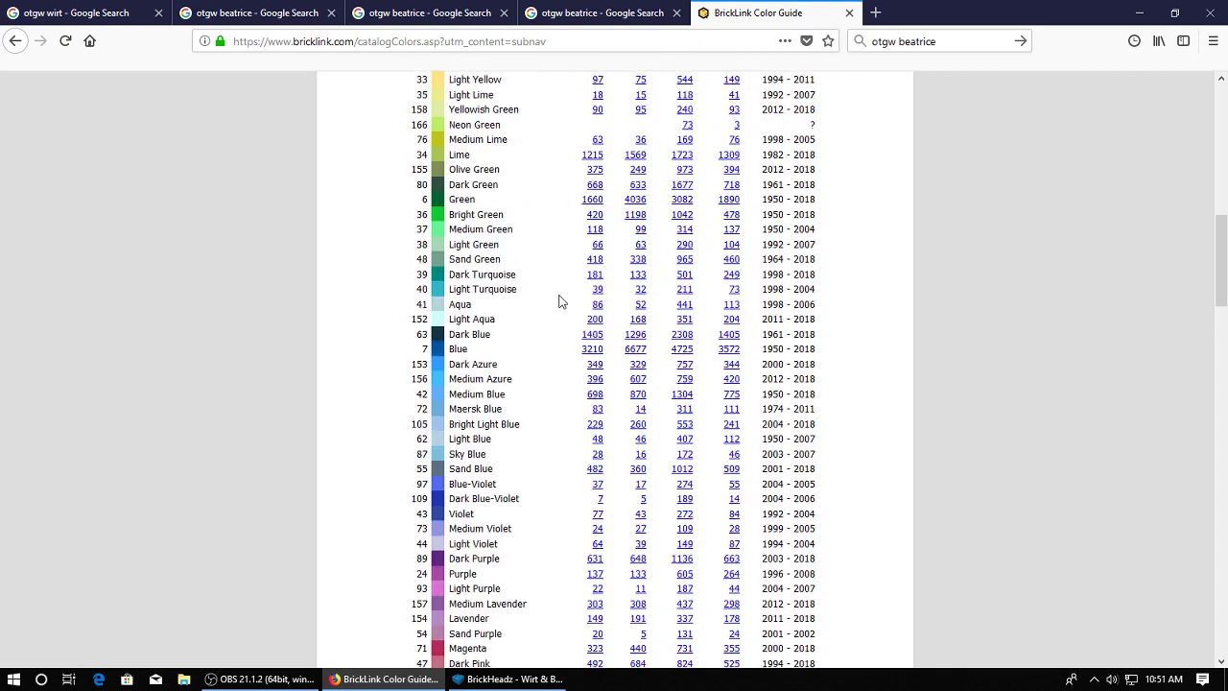
pyautogui.scroll(-2, 562, 321)
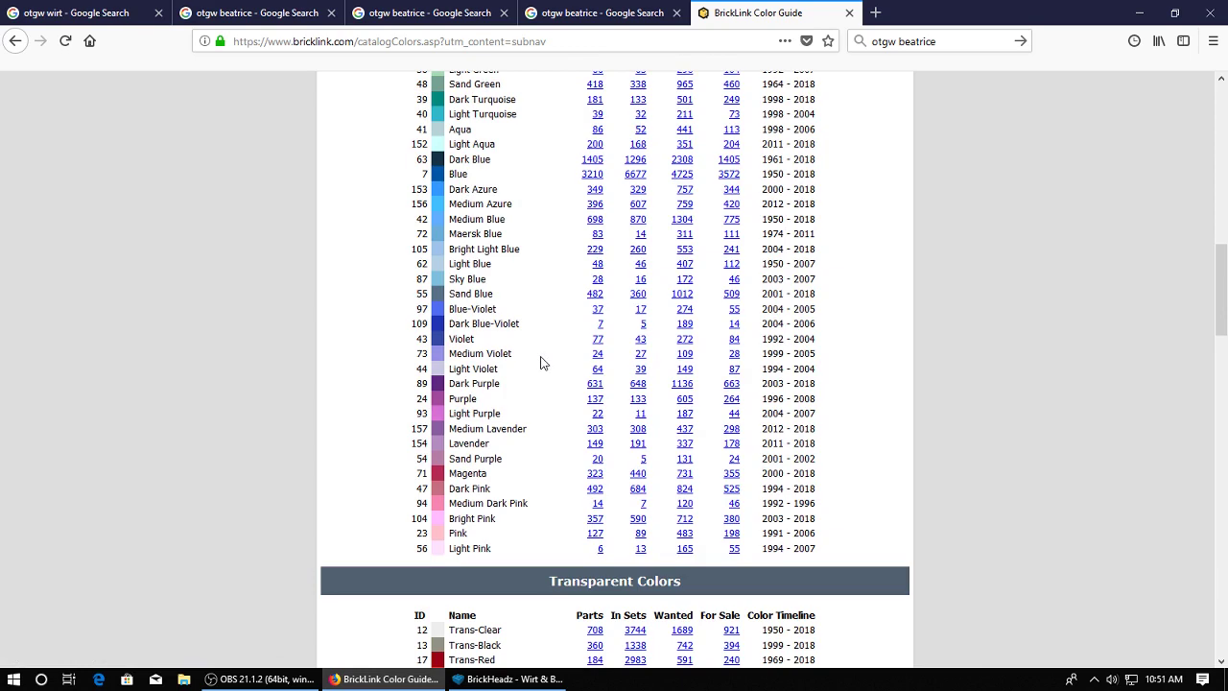
# Find Medium Blue in the Color Guide and open its list of parts
pyautogui.scroll(15, 540, 362)
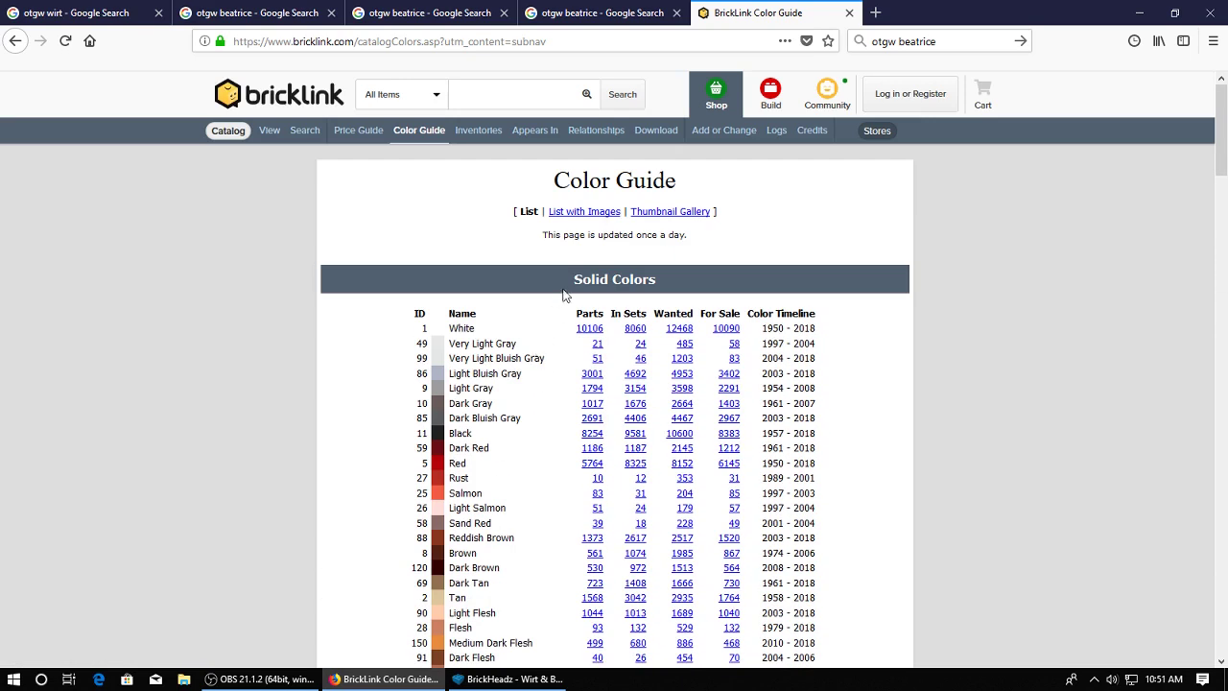
pyautogui.moveTo(582, 314); pyautogui.dragTo(603, 314)
pyautogui.click(578, 331)
pyautogui.scroll(-8, 606, 326)
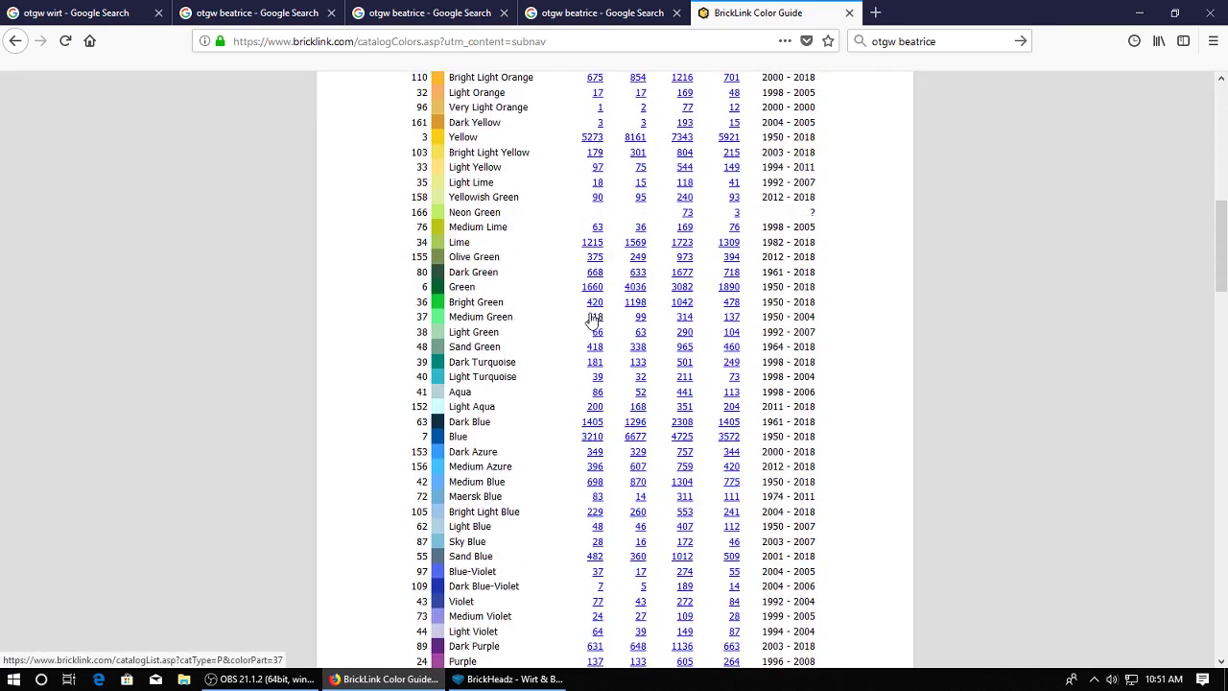
pyautogui.scroll(-2, 566, 331)
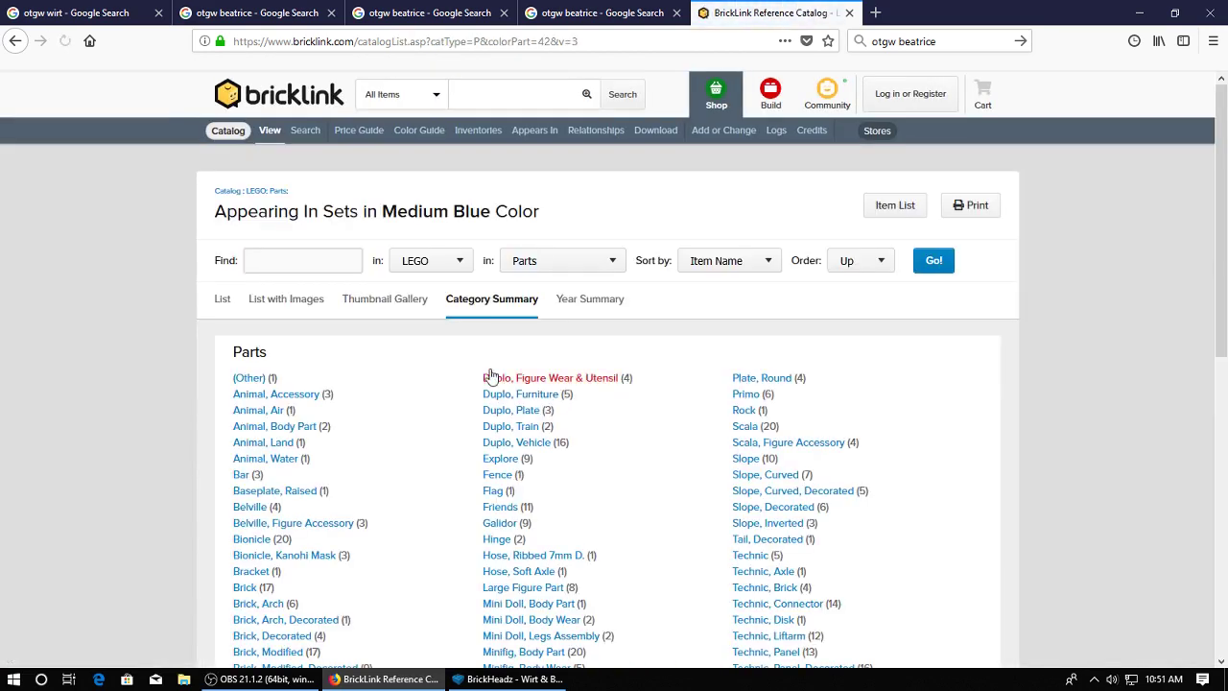
# Look over the Medium Blue part categories and open the full gallery of all parts in that color
pyautogui.scroll(-3, 561, 355)
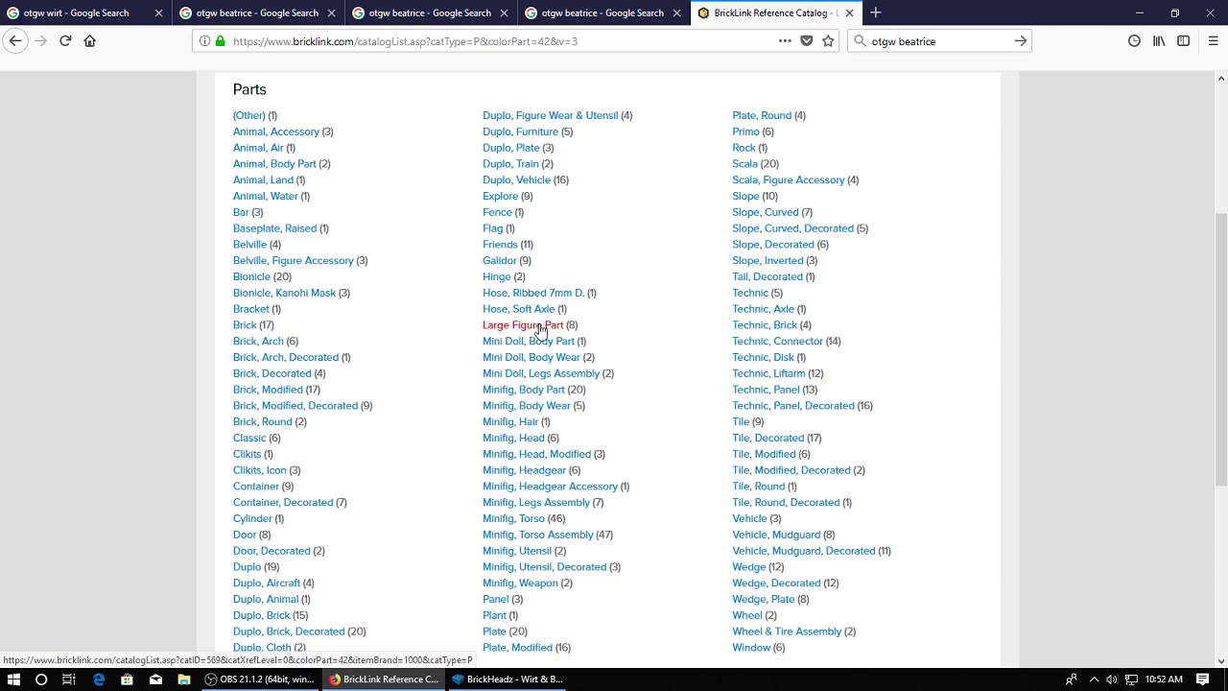
pyautogui.scroll(-1, 553, 343)
pyautogui.scroll(3, 458, 444)
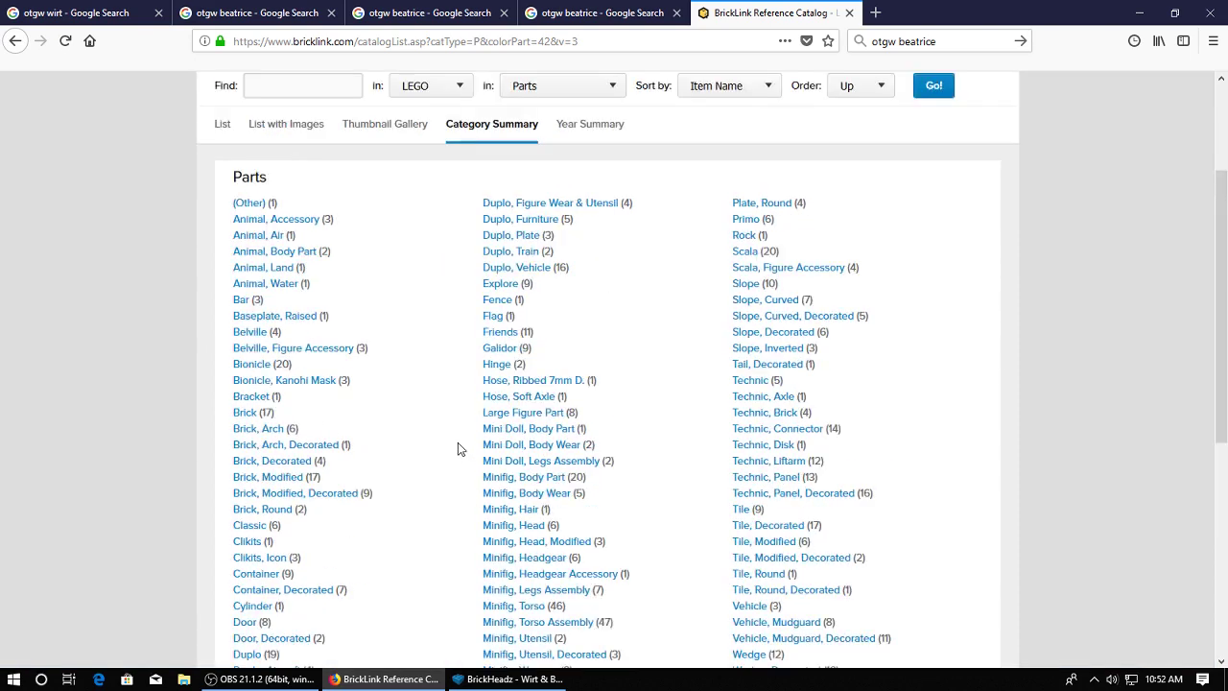
pyautogui.scroll(-5, 442, 436)
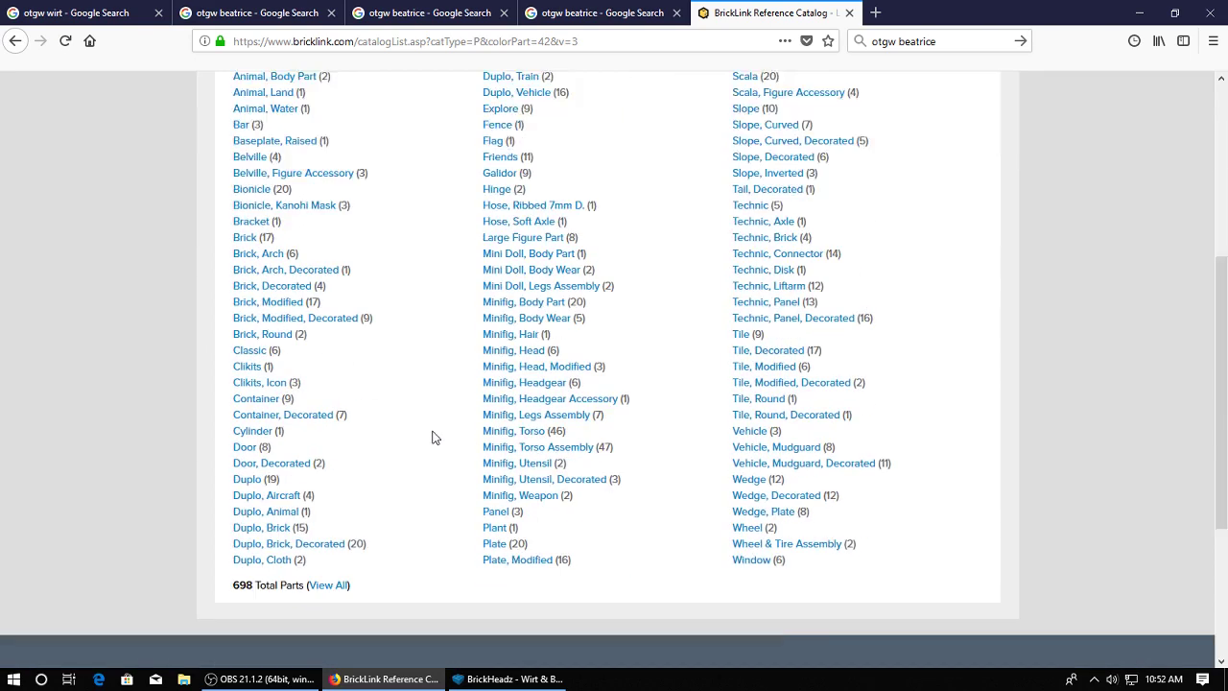
pyautogui.click(324, 411)
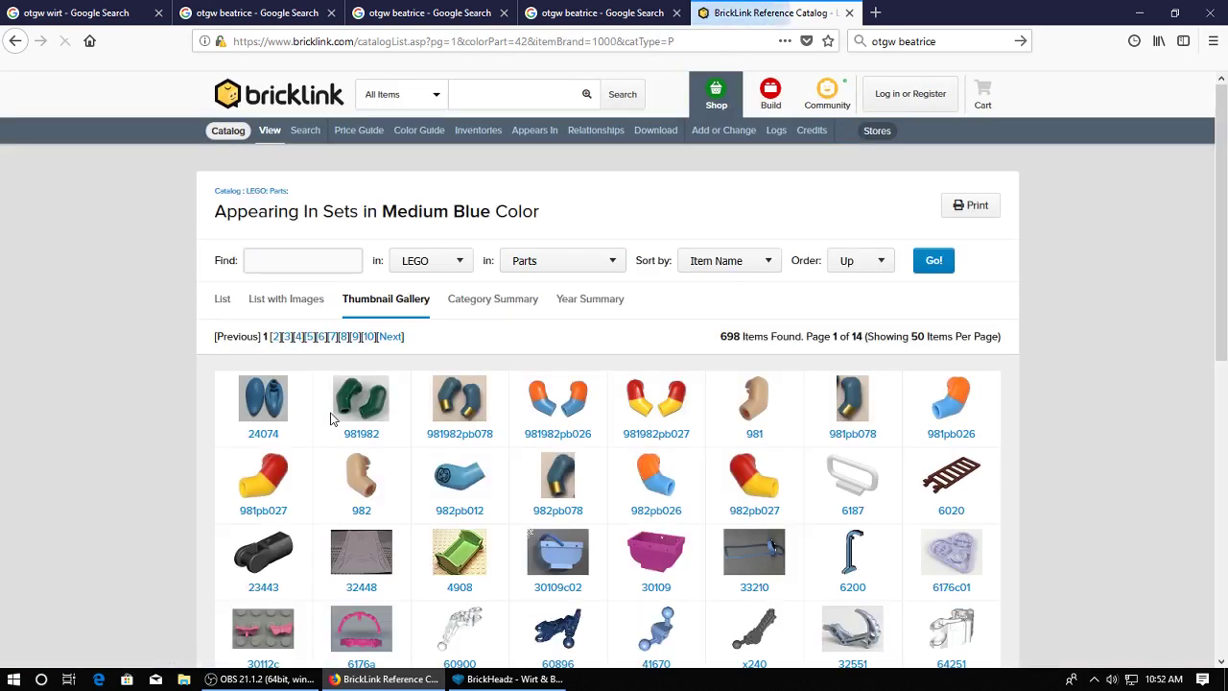
# Examine the part thumbnails on page 1 of the Medium Blue gallery
pyautogui.scroll(-2, 564, 351)
pyautogui.scroll(-1, 564, 351)
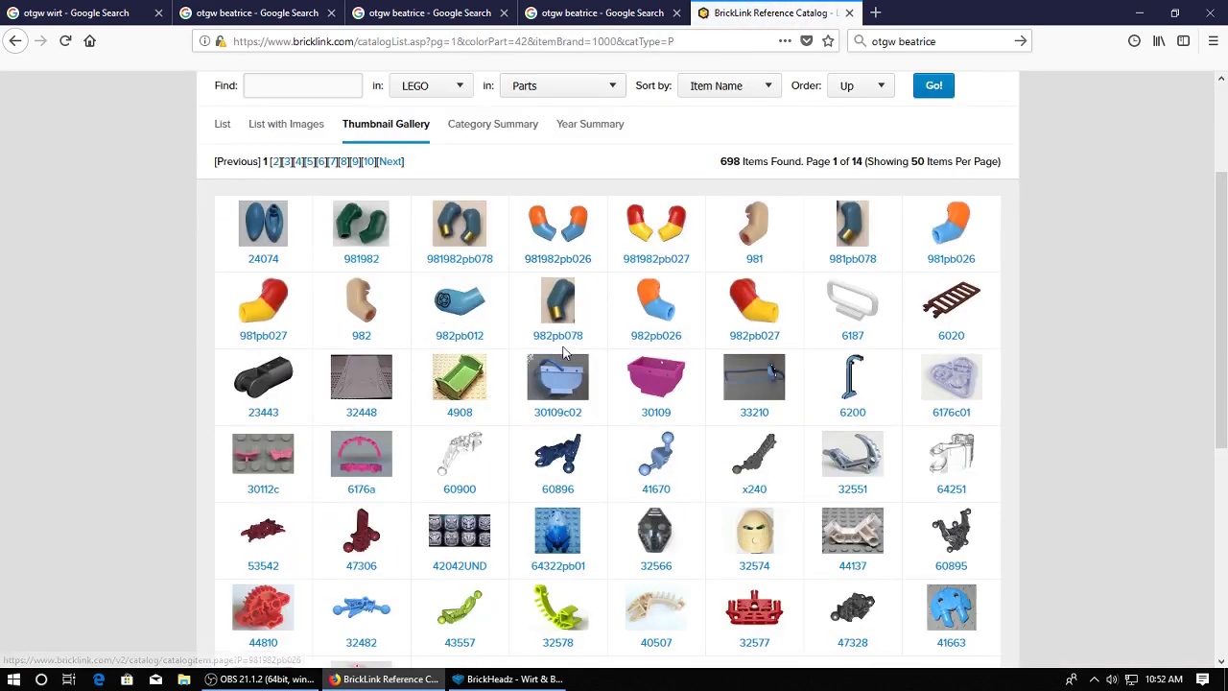
pyautogui.scroll(-1, 507, 393)
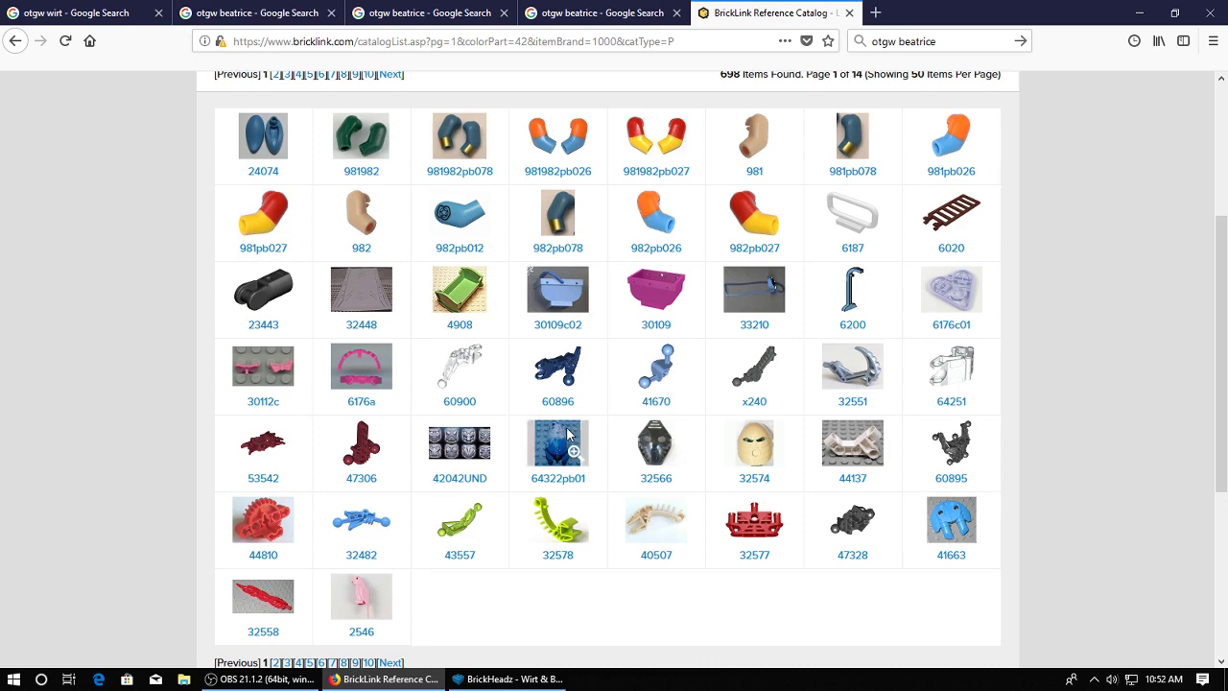
pyautogui.scroll(1, 562, 433)
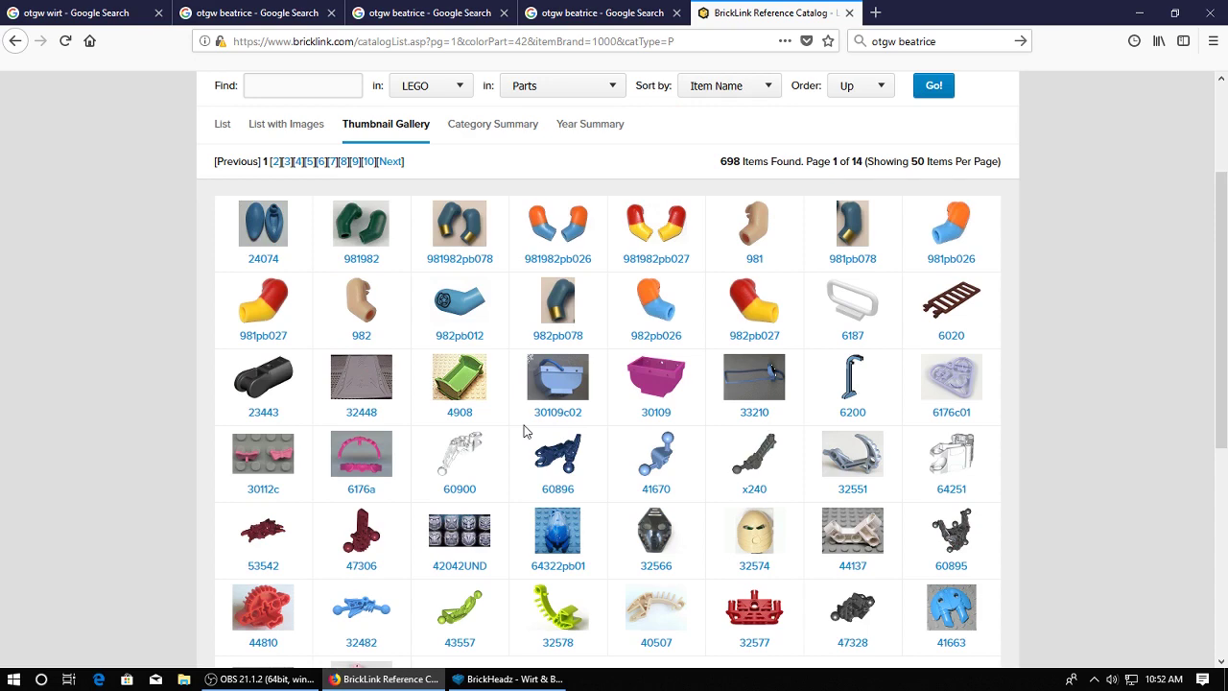
pyautogui.scroll(-2, 524, 432)
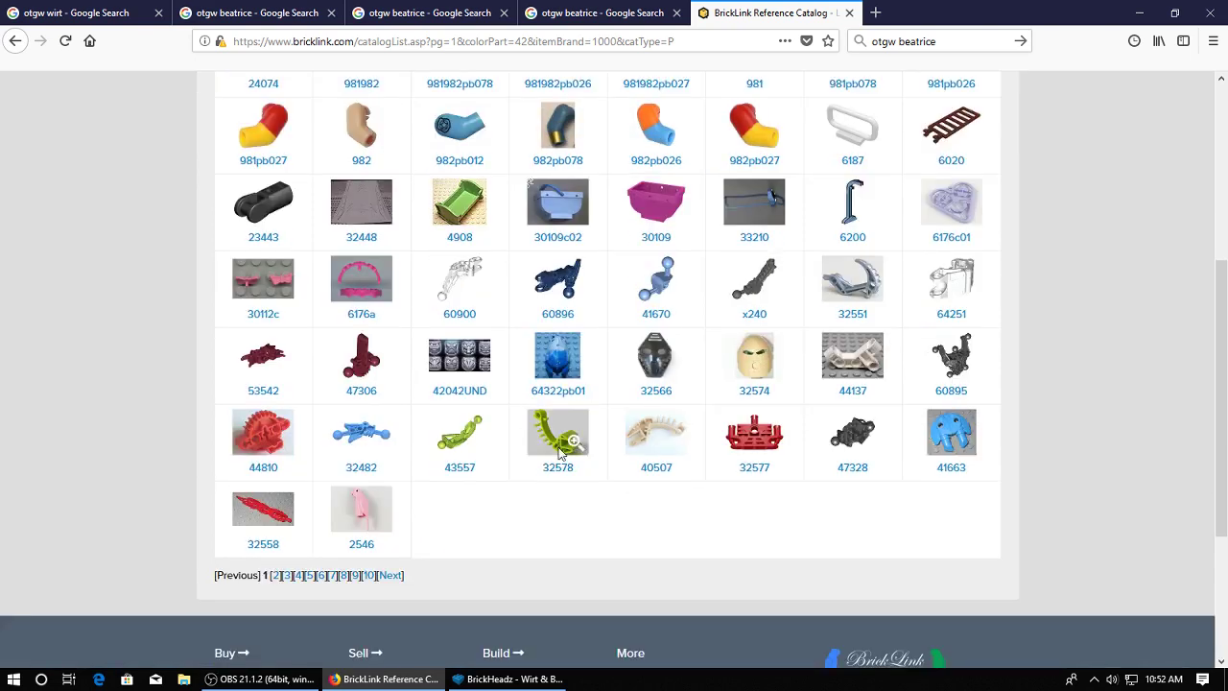
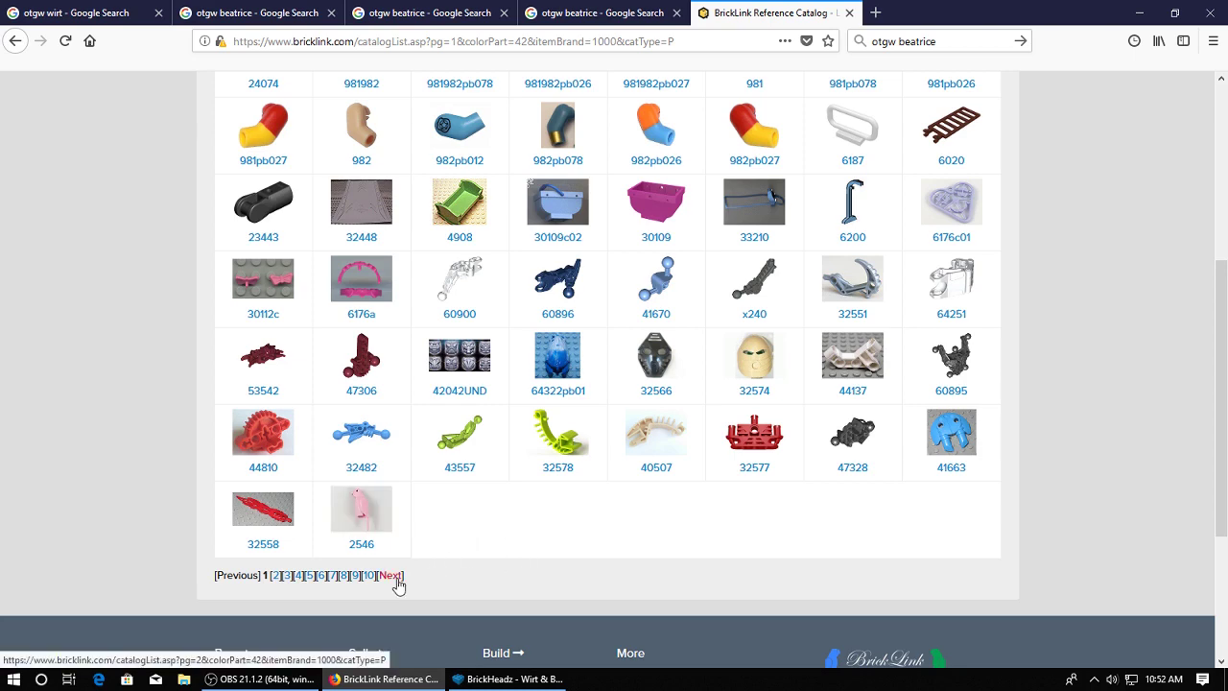
pyautogui.scroll(3, 509, 528)
pyautogui.scroll(-2, 671, 480)
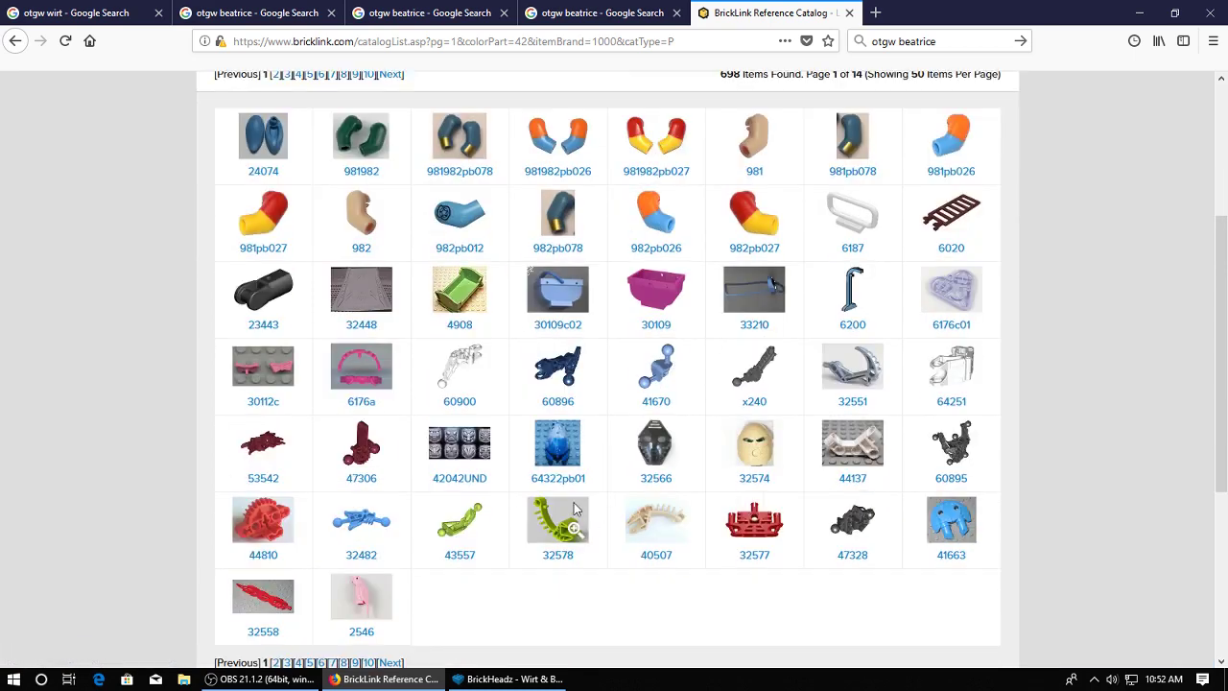
pyautogui.scroll(-1, 556, 499)
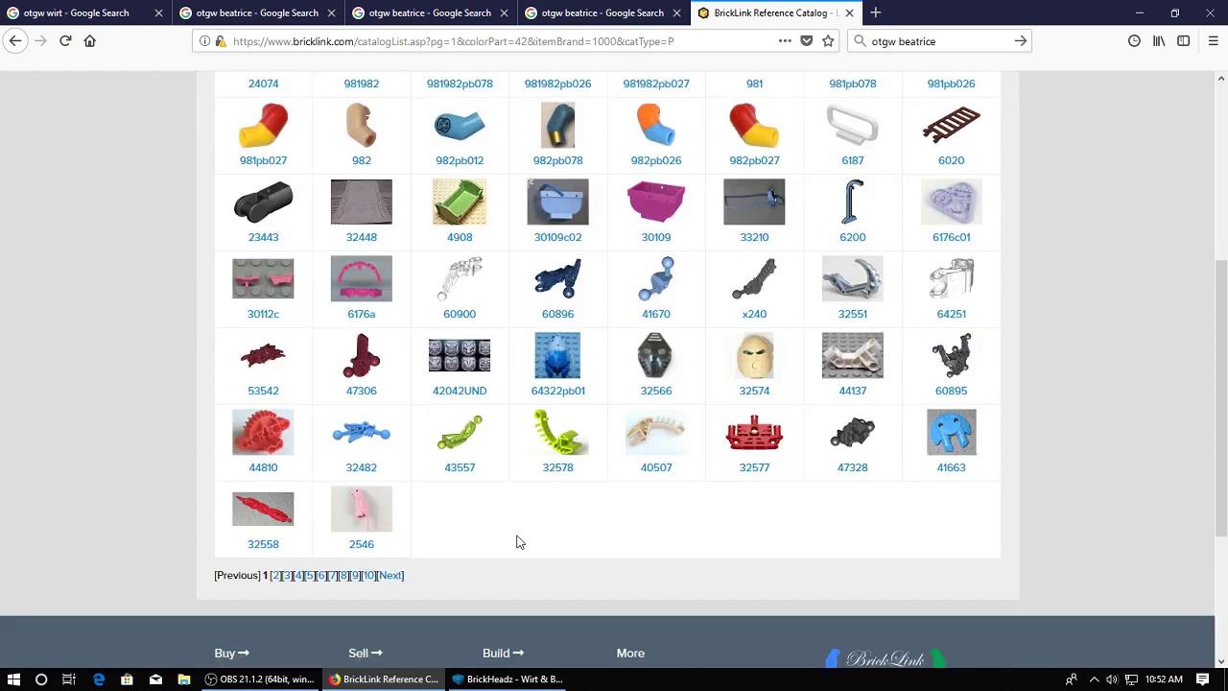
pyautogui.scroll(4, 515, 540)
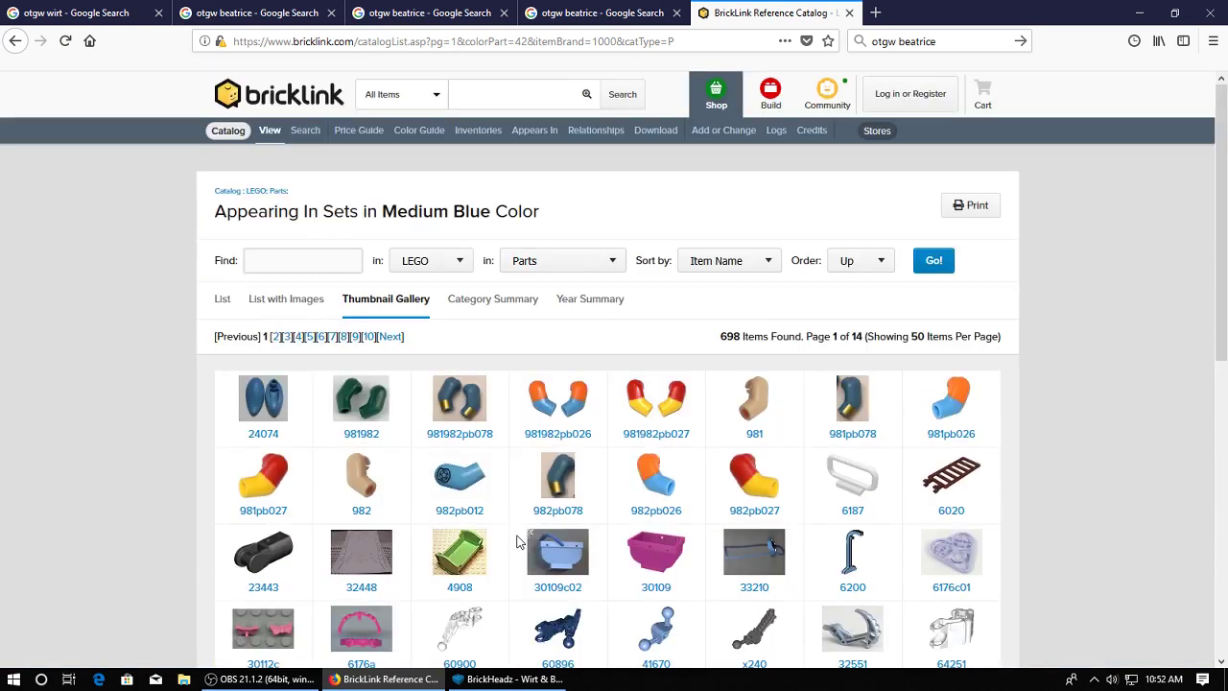
# Go to page 2 of the Medium Blue gallery, open part 36841 in a new tab, and scan the remaining parts
pyautogui.click(276, 337)
pyautogui.scroll(-3, 515, 351)
pyautogui.middleClick(258, 259)
pyautogui.scroll(-3, 430, 567)
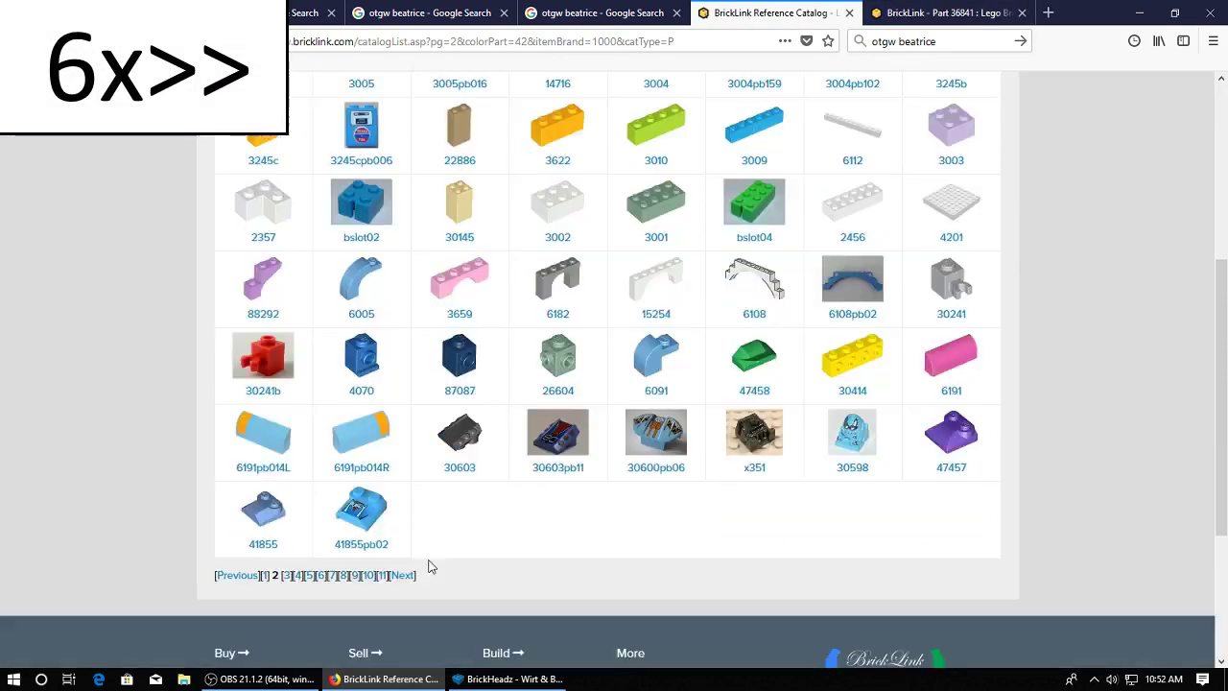
# Page through the Medium Blue gallery as far as page 4, scanning the thumbnails for usable parts
pyautogui.click(403, 574)
pyautogui.scroll(-3, 517, 422)
pyautogui.scroll(-3, 515, 422)
pyautogui.click(417, 575)
pyautogui.click(276, 337)
pyautogui.scroll(-6, 373, 454)
pyautogui.click(372, 451)
pyautogui.click(539, 504)
pyautogui.click(406, 578)
pyautogui.click(408, 575)
pyautogui.scroll(-10, 416, 432)
pyautogui.click(416, 572)
pyautogui.scroll(-2, 461, 432)
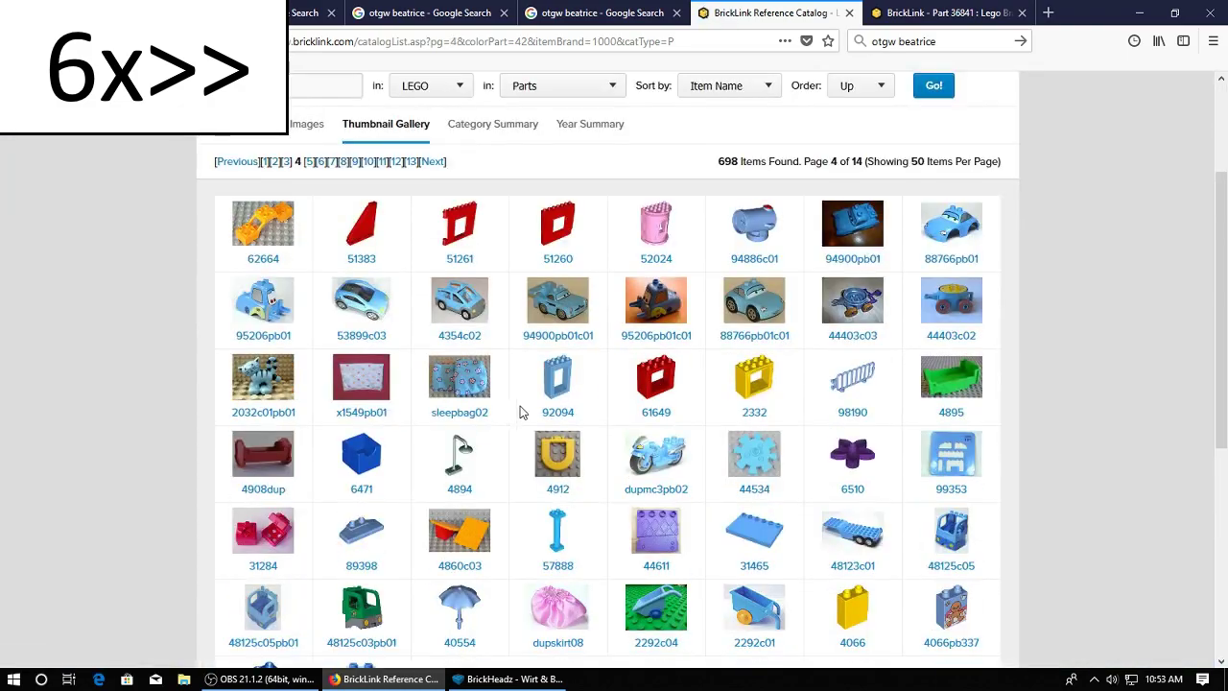
# Continue through pages 5 and 6 of the Medium Blue gallery and check the plates on page 7
pyautogui.scroll(-10, 461, 431)
pyautogui.click(437, 575)
pyautogui.scroll(-2, 500, 414)
pyautogui.scroll(-10, 499, 414)
pyautogui.click(451, 576)
pyautogui.scroll(-2, 512, 416)
pyautogui.scroll(-10, 512, 416)
pyautogui.click(451, 575)
pyautogui.scroll(-2, 512, 335)
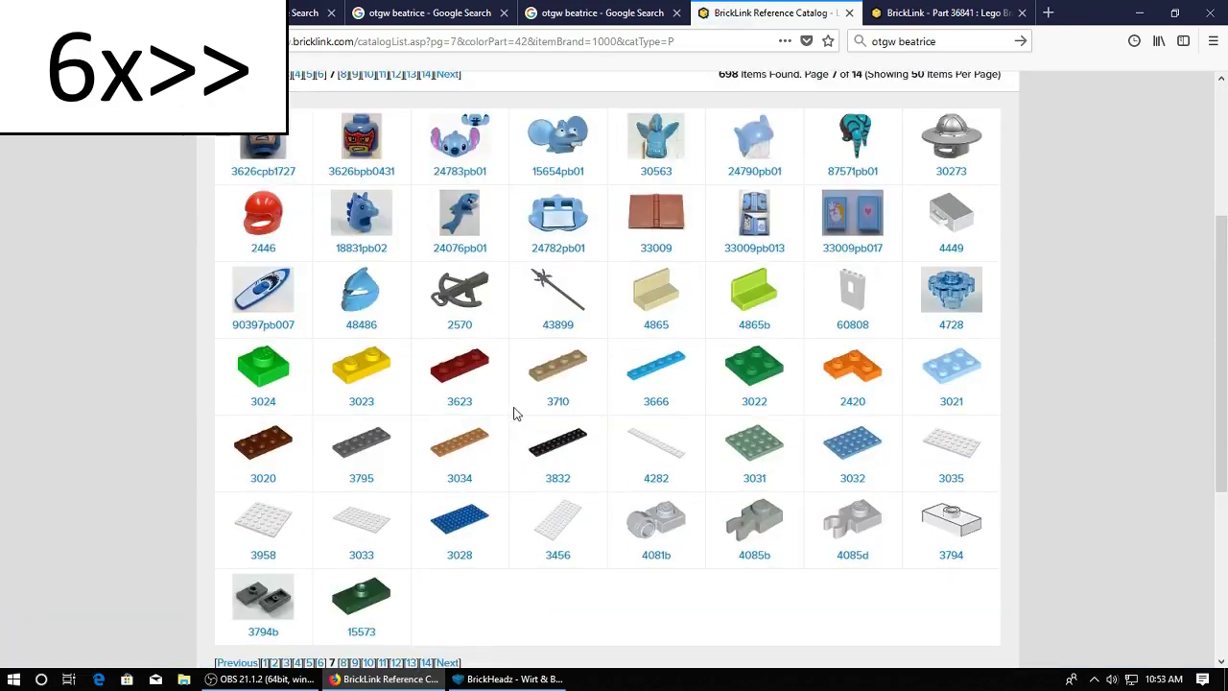
# Skim page 8 of the Medium Blue gallery and go on to page 9
pyautogui.scroll(-10, 512, 335)
pyautogui.click(453, 576)
pyautogui.scroll(-10, 512, 405)
pyautogui.click(452, 575)
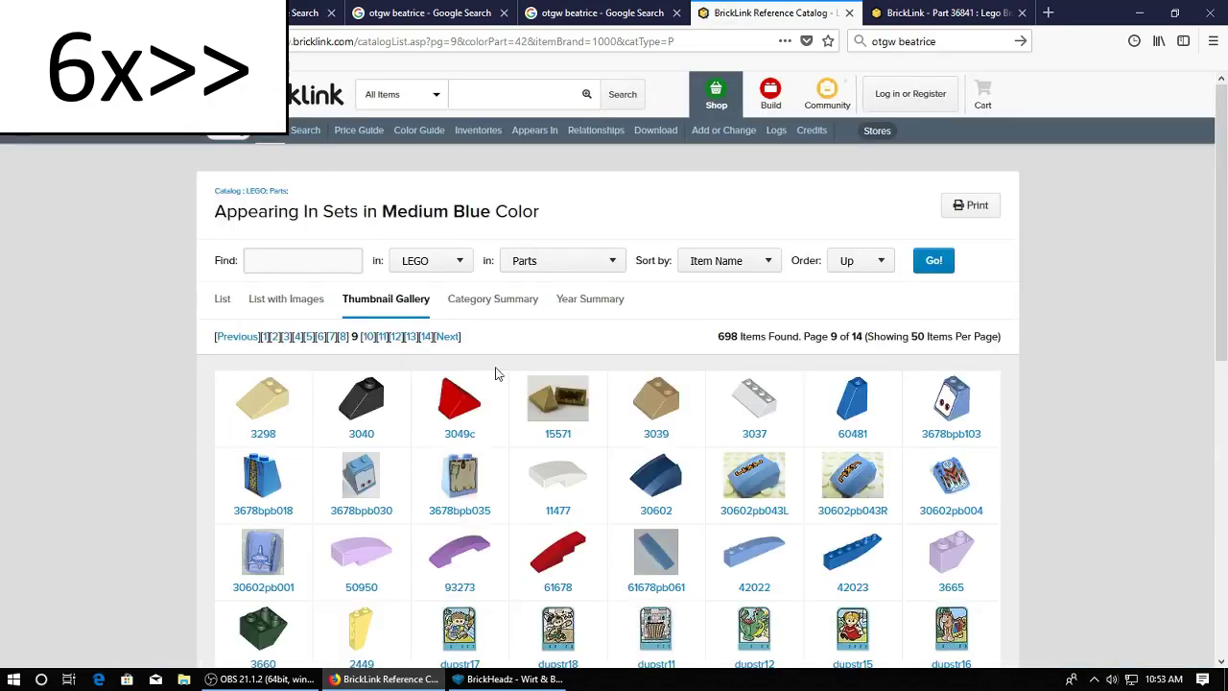
# Page through the Medium Blue gallery from page 9 to page 13, scanning each page's part thumbnails
pyautogui.scroll(-12, 496, 373)
pyautogui.click(448, 488)
pyautogui.scroll(-10, 504, 400)
pyautogui.click(452, 576)
pyautogui.scroll(-10, 512, 405)
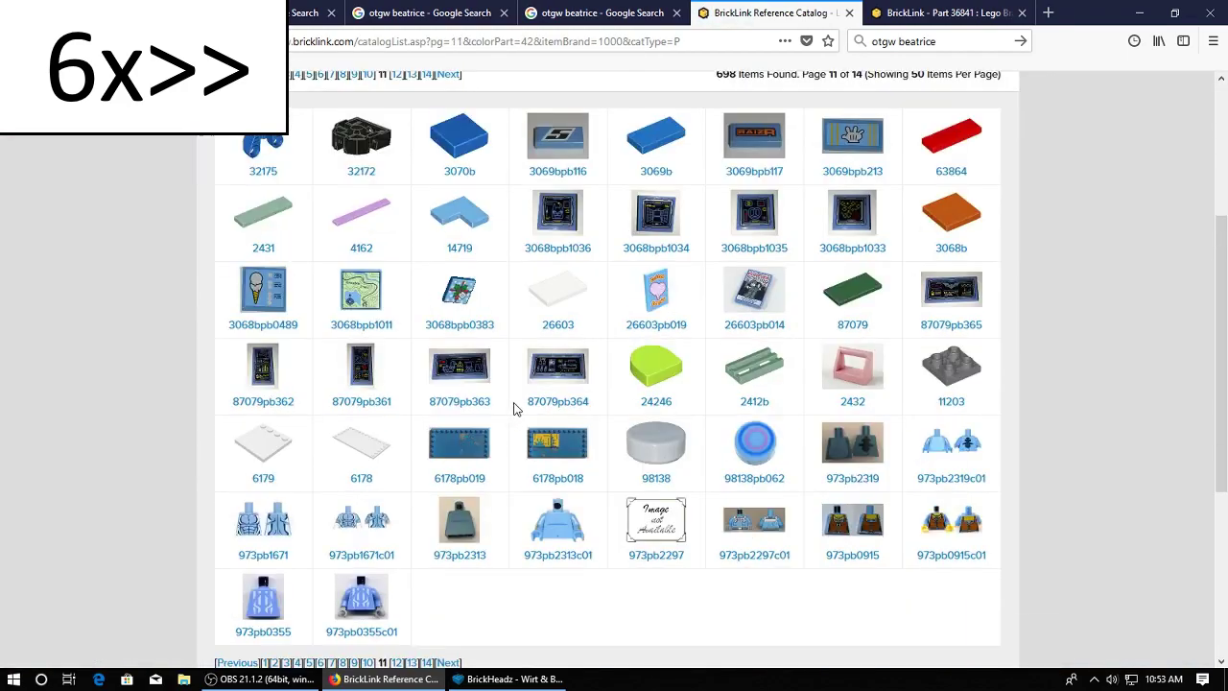
pyautogui.click(448, 576)
pyautogui.scroll(-4, 479, 480)
pyautogui.click(448, 576)
pyautogui.scroll(-3, 500, 429)
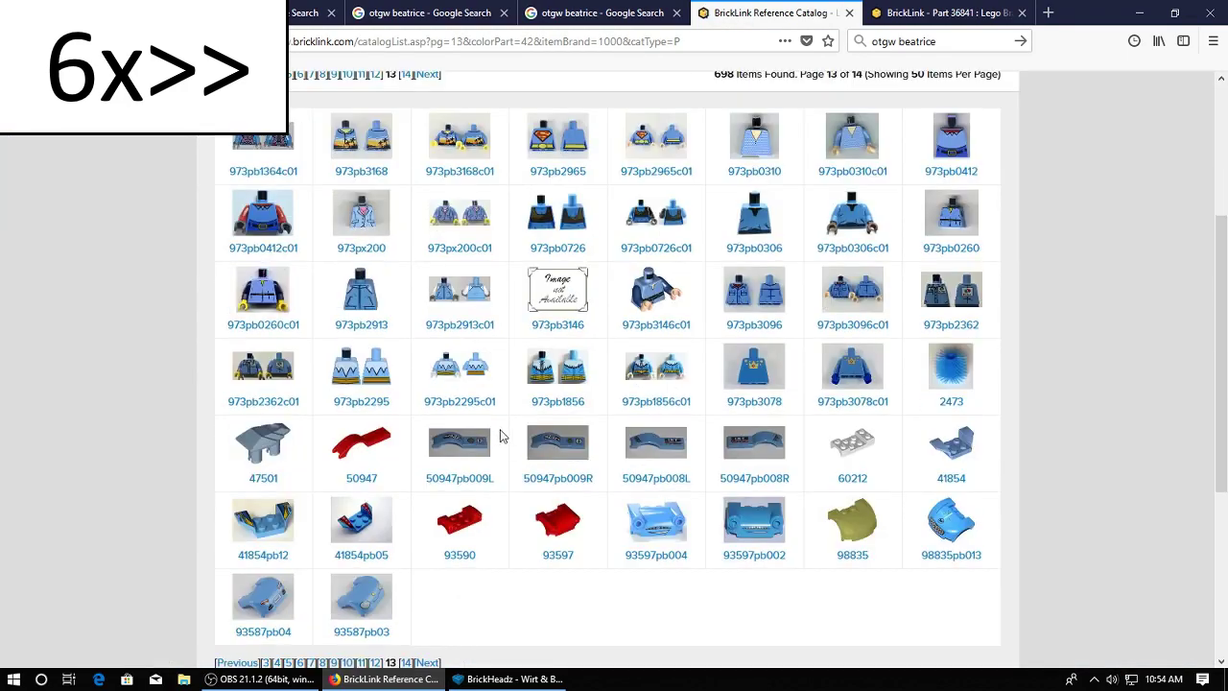
# Open torso 973pb2965c01 in a new tab, view an enlarged image of the minifig it appears in, and close the tab
pyautogui.middleClick(557, 360)
pyautogui.click(986, 13)
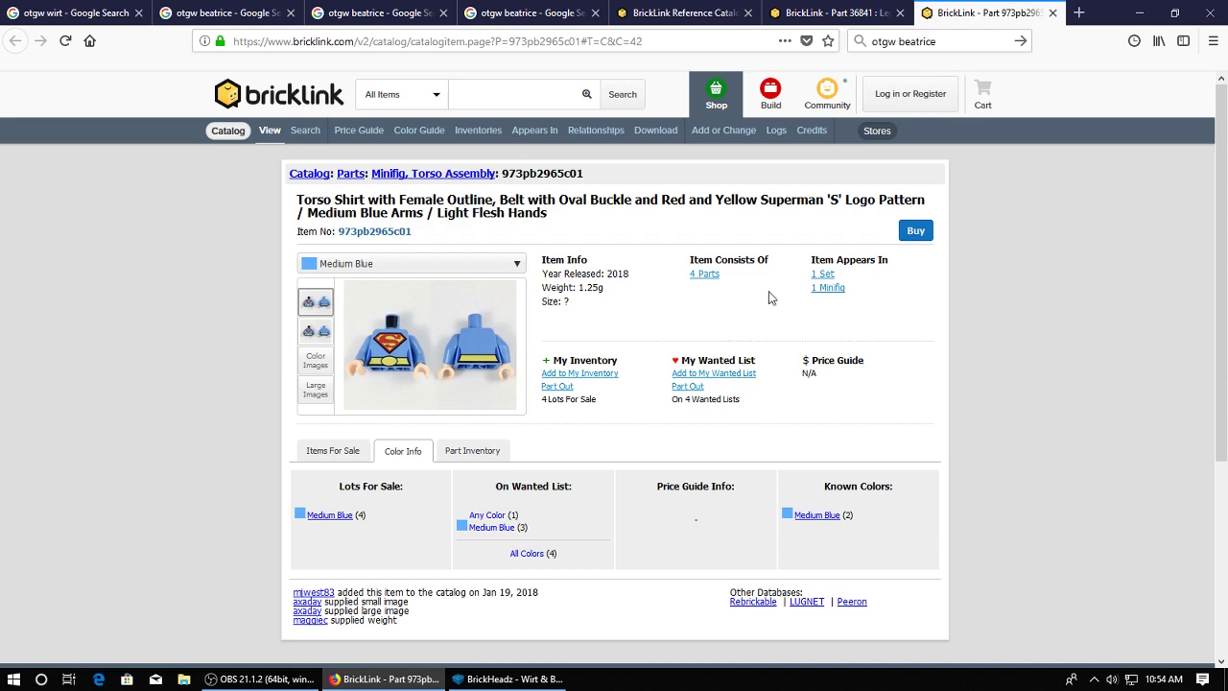
pyautogui.click(828, 286)
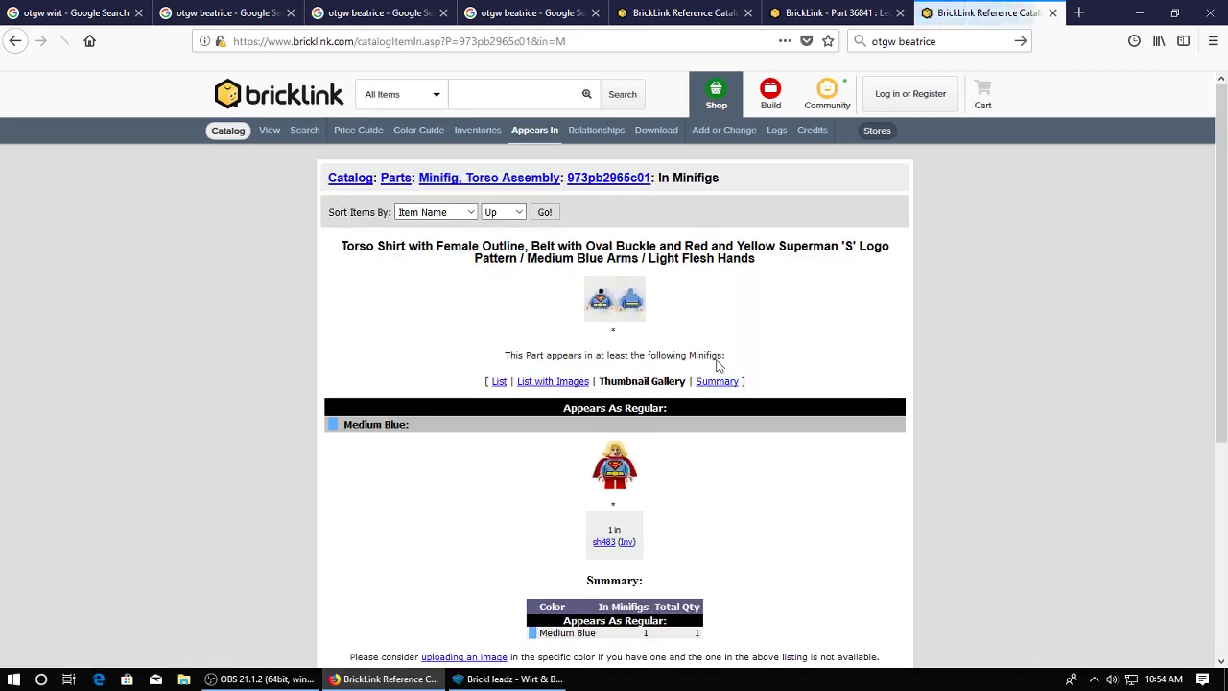
pyautogui.scroll(-2, 717, 366)
pyautogui.click(629, 393)
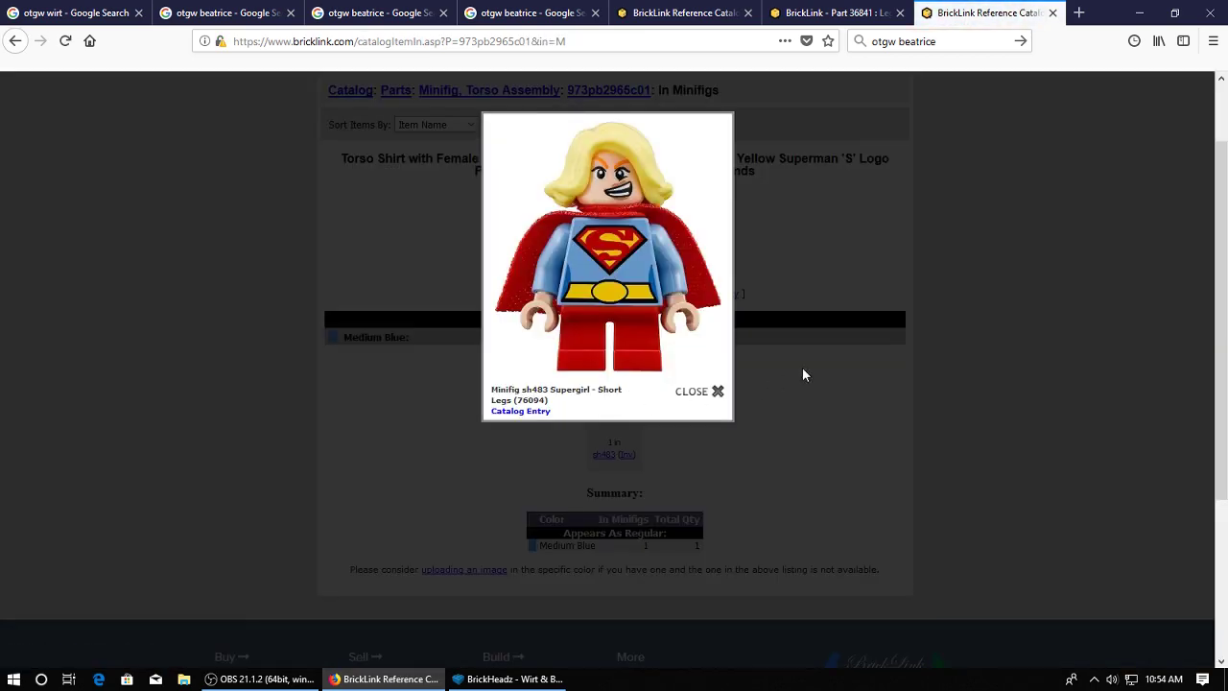
pyautogui.click(1052, 14)
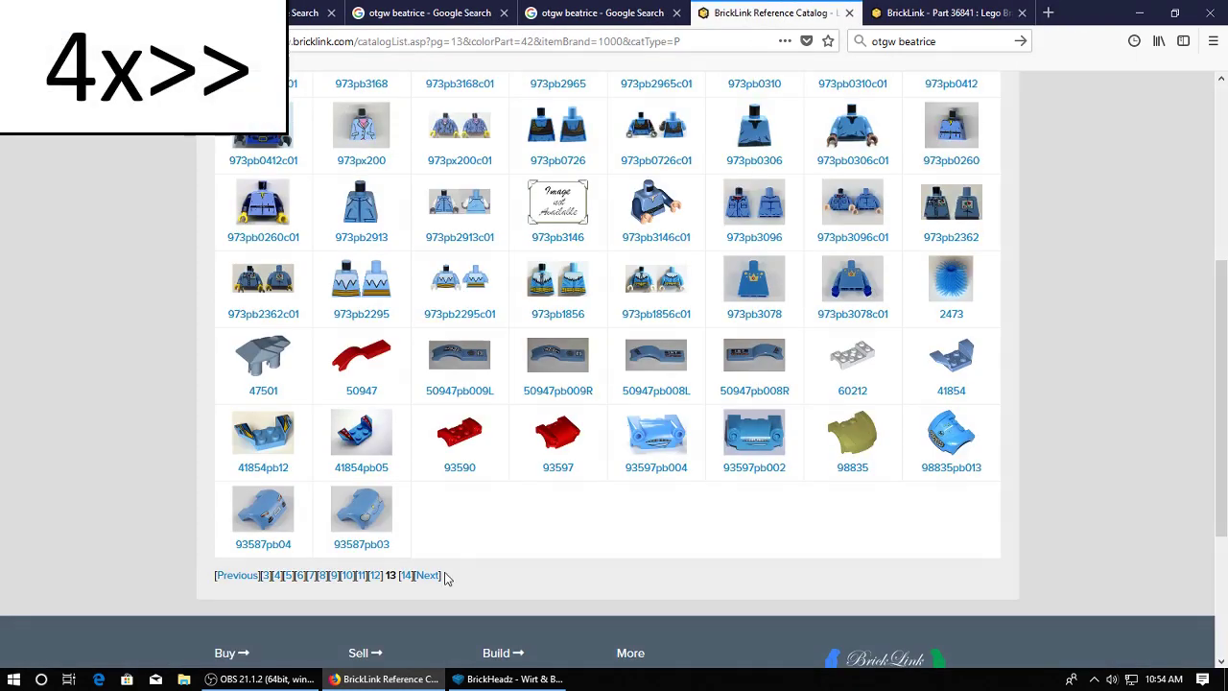
# Go to page 14 of the Medium Blue gallery and scan its wedges, wheels and windows
pyautogui.click(772, 12)
pyautogui.click(427, 575)
pyautogui.scroll(-10, 451, 501)
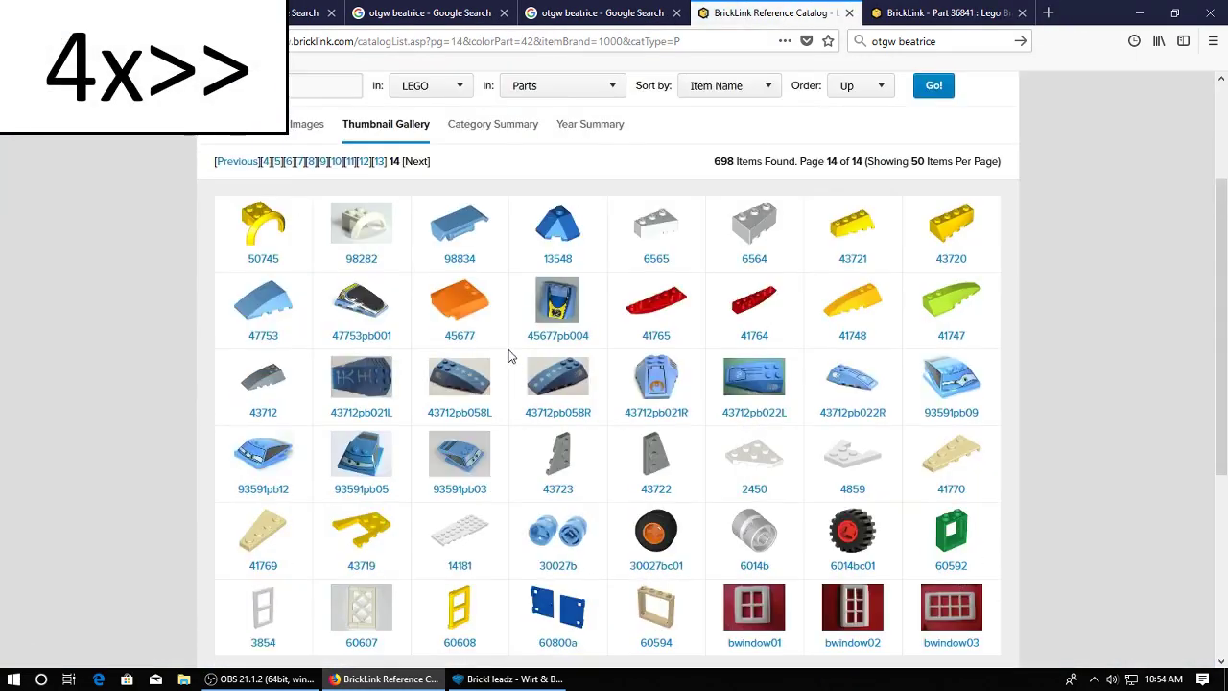
# Return to the page for bracket 36841 and inspect its enlarged picture before closing it
pyautogui.click(940, 13)
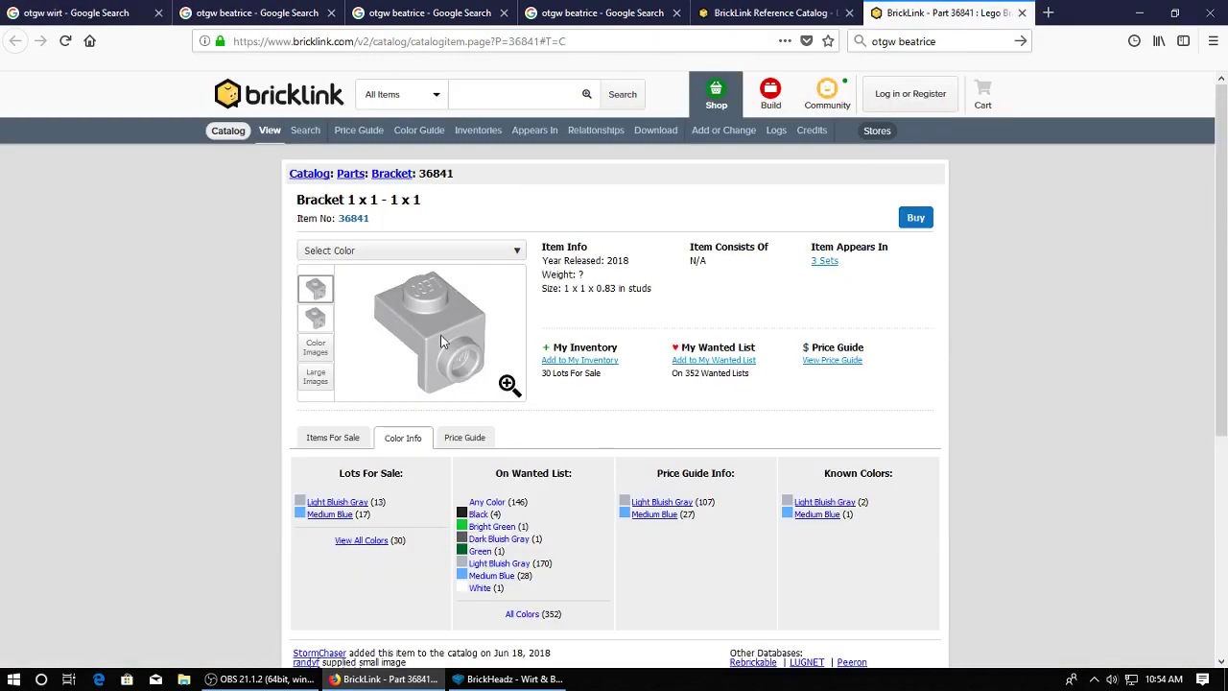
pyautogui.click(442, 342)
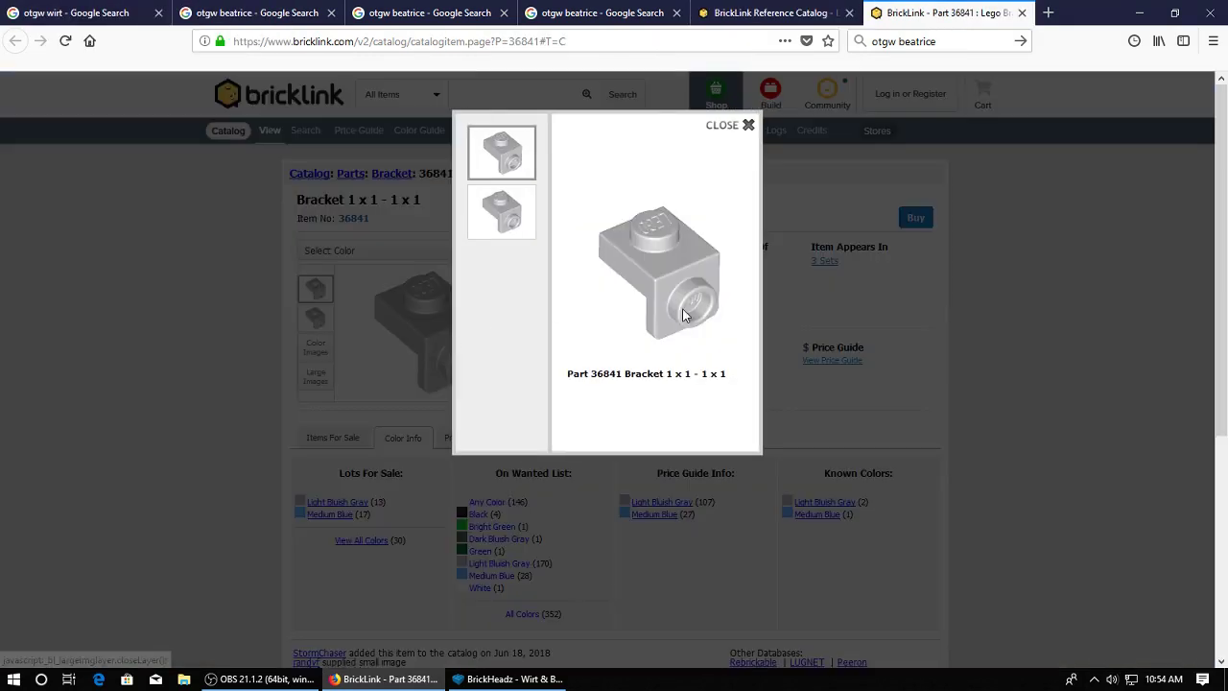
pyautogui.click(790, 302)
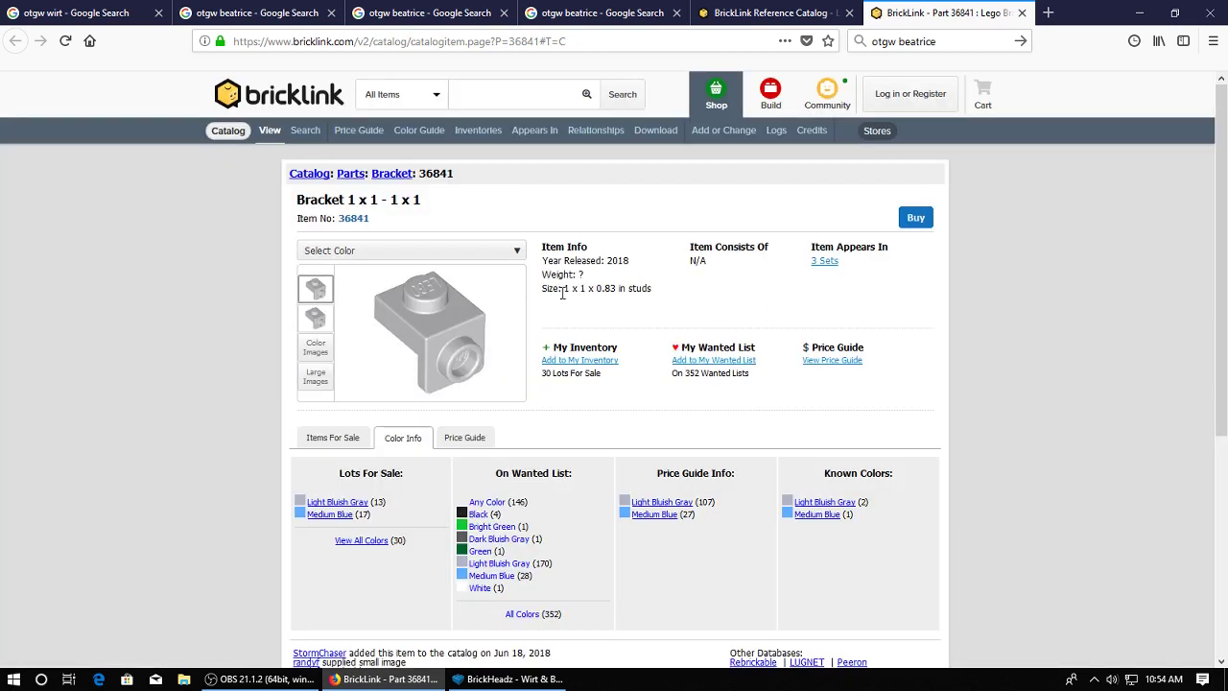
# Switch to LEGO Digital Designer and move the joined light blue slopes off the figure's body onto the open ground beside the base
pyautogui.click(532, 679)
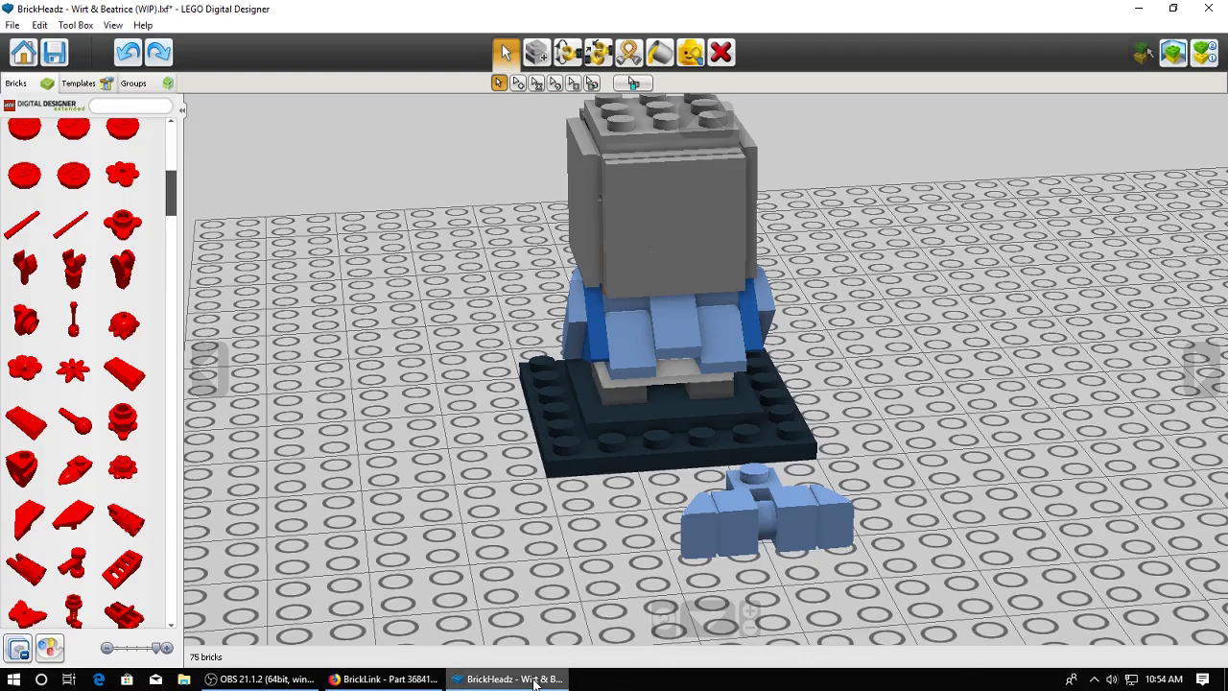
pyautogui.moveTo(617, 555); pyautogui.dragTo(668, 554, button='right')
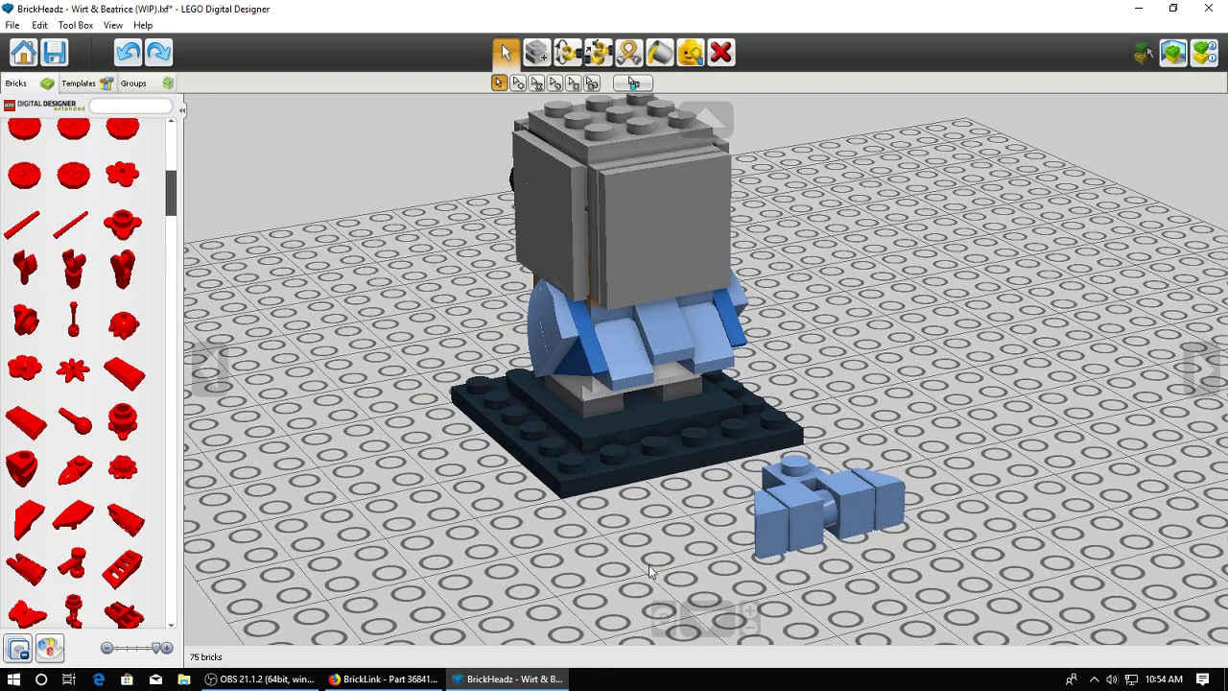
pyautogui.scroll(10, 96, 345)
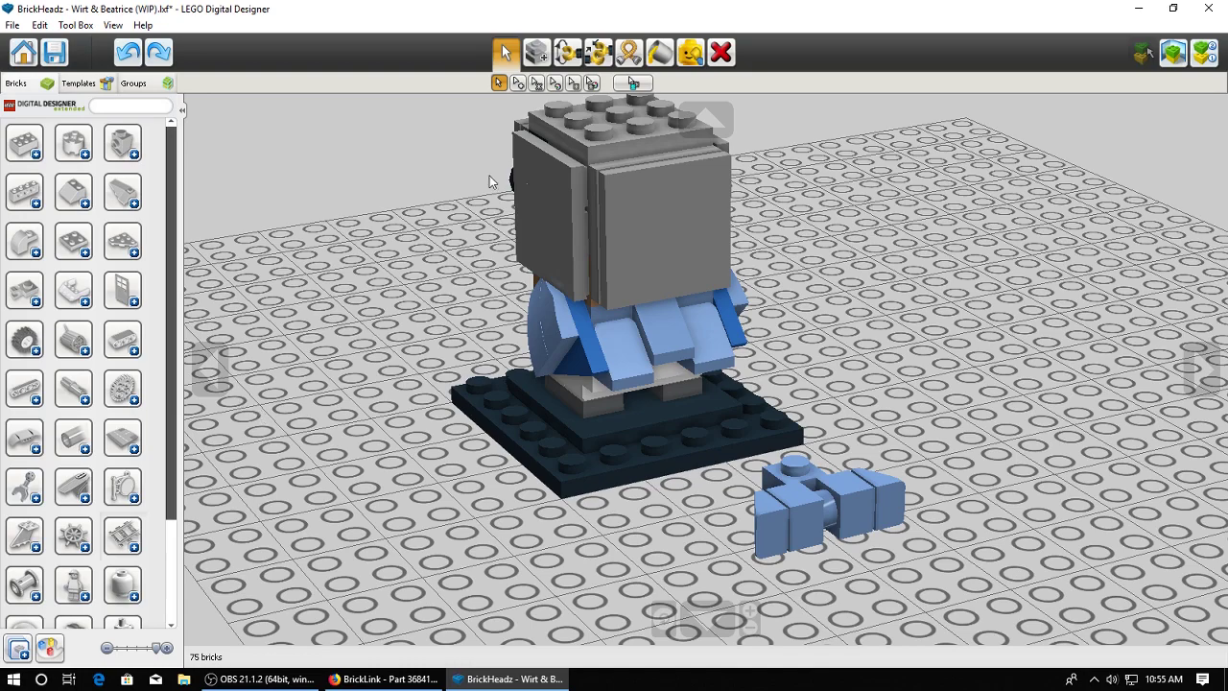
pyautogui.moveTo(844, 437); pyautogui.dragTo(822, 474, button='right')
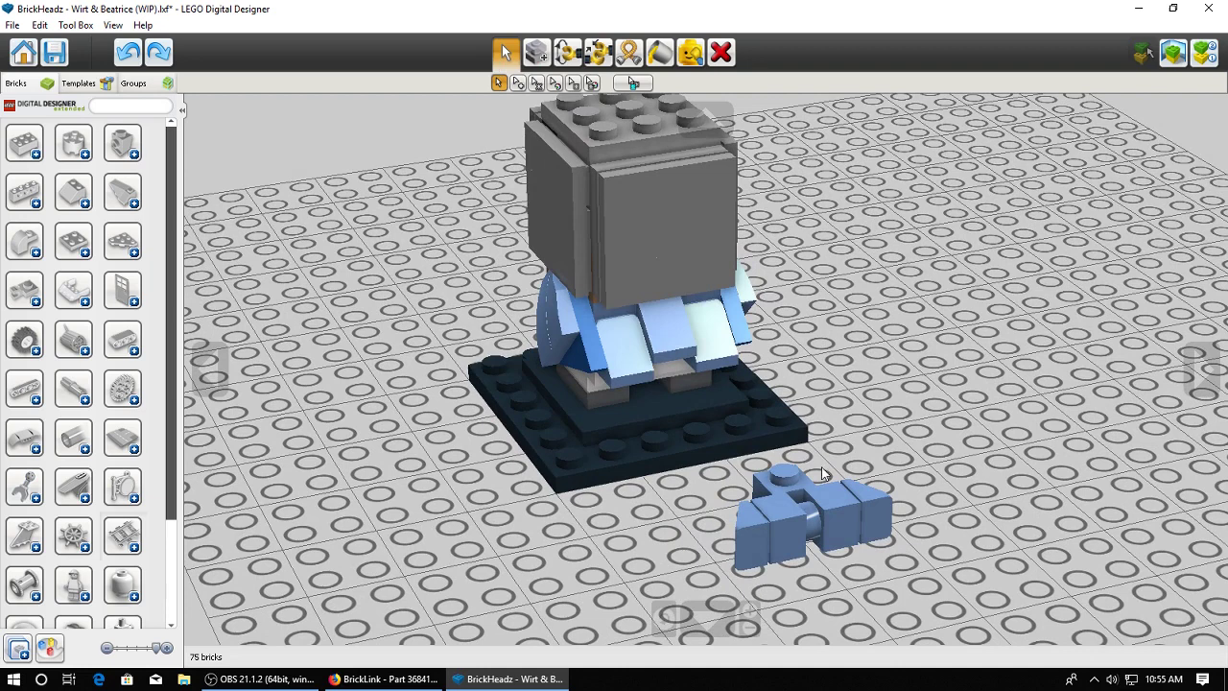
pyautogui.click(642, 375)
pyautogui.moveTo(643, 374); pyautogui.dragTo(953, 425)
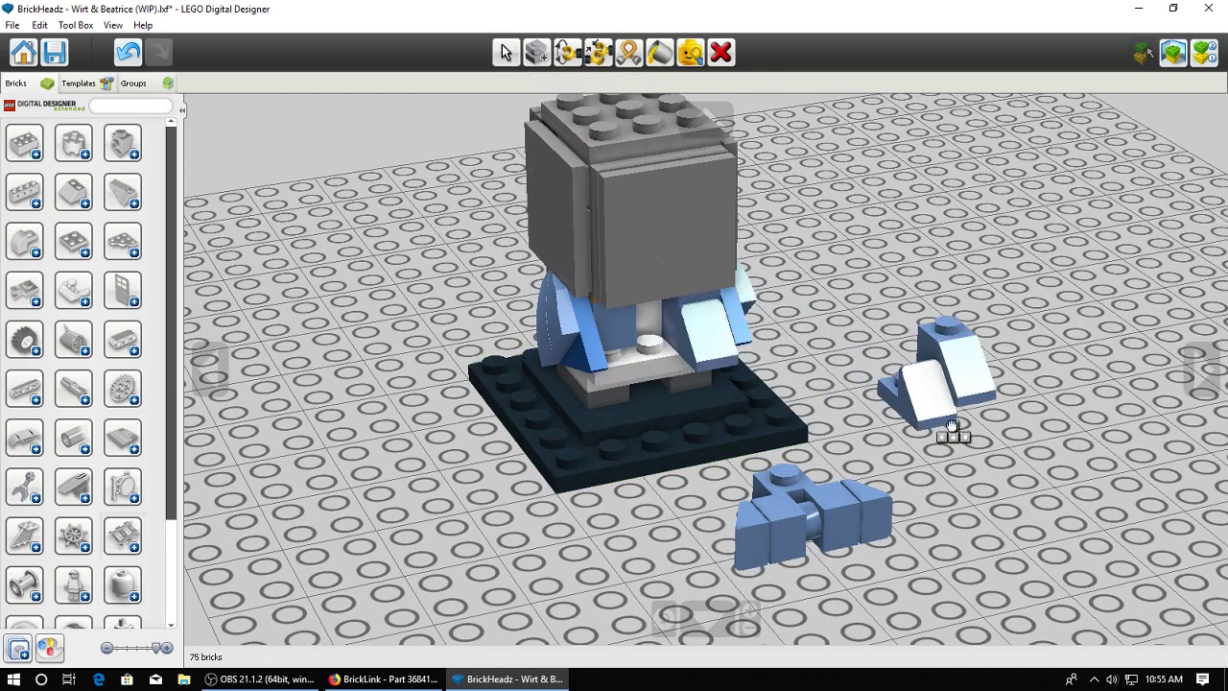
# Place a red 1x2 angular plate with side studs on the ground next to the dark base
pyautogui.scroll(-10, 24, 384)
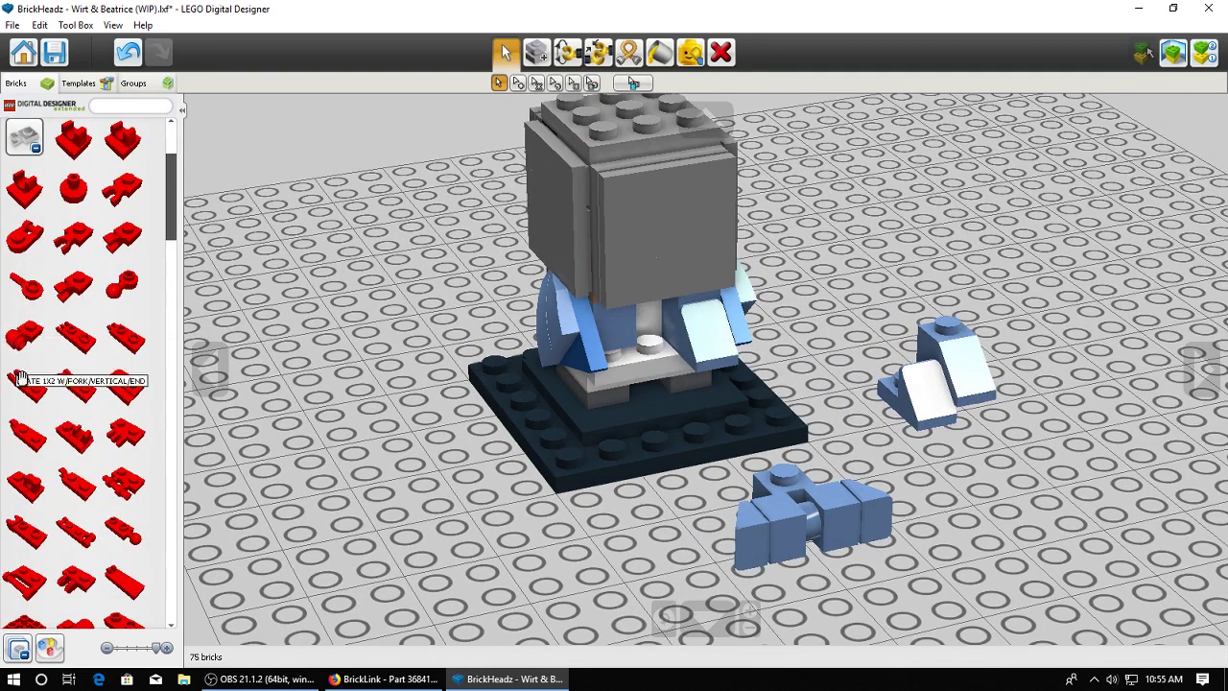
pyautogui.scroll(-3, 91, 485)
pyautogui.click(85, 490)
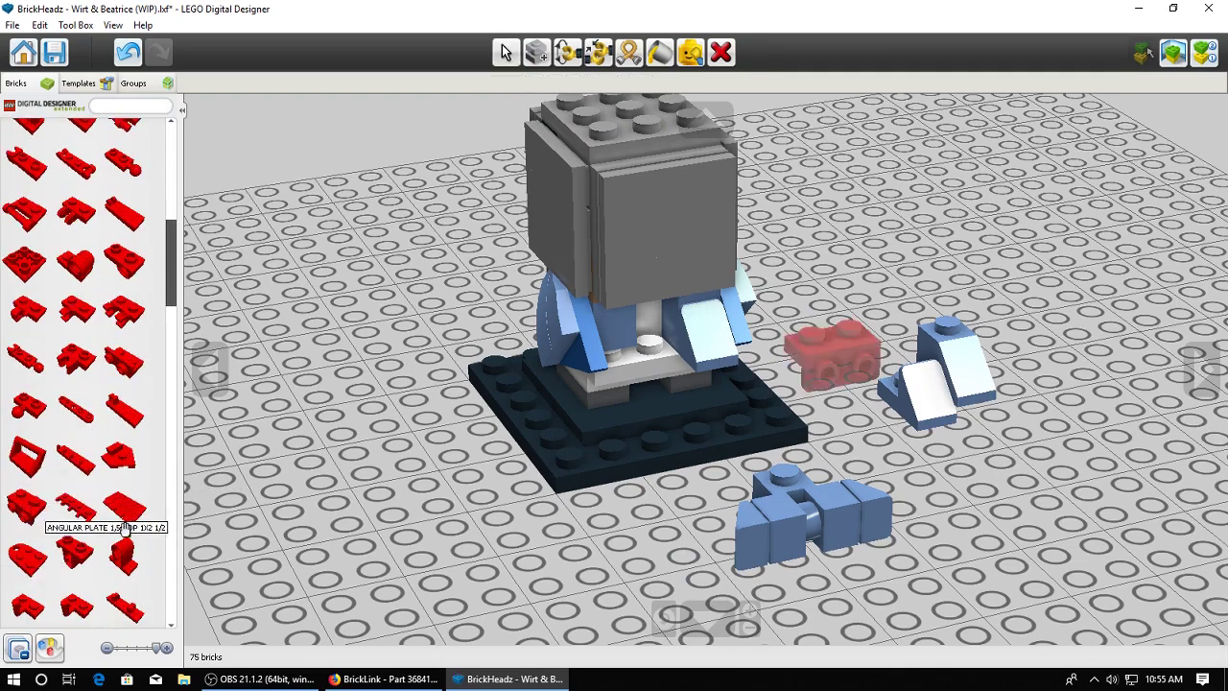
pyautogui.click(398, 486)
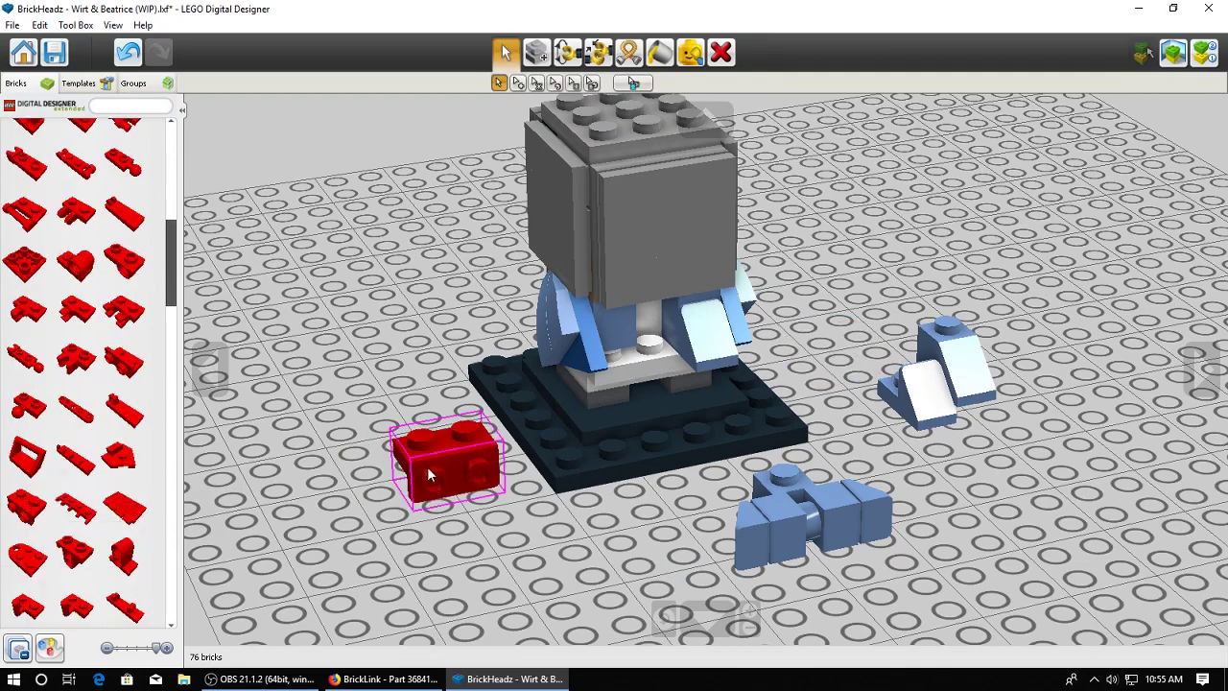
# Fit the red bracket onto the figure's lower back and attach a red 1x1 plate to one of its side studs
pyautogui.moveTo(426, 466); pyautogui.dragTo(561, 456, button='right')
pyautogui.moveTo(446, 450); pyautogui.dragTo(640, 362)
pyautogui.scroll(5, 4, 257)
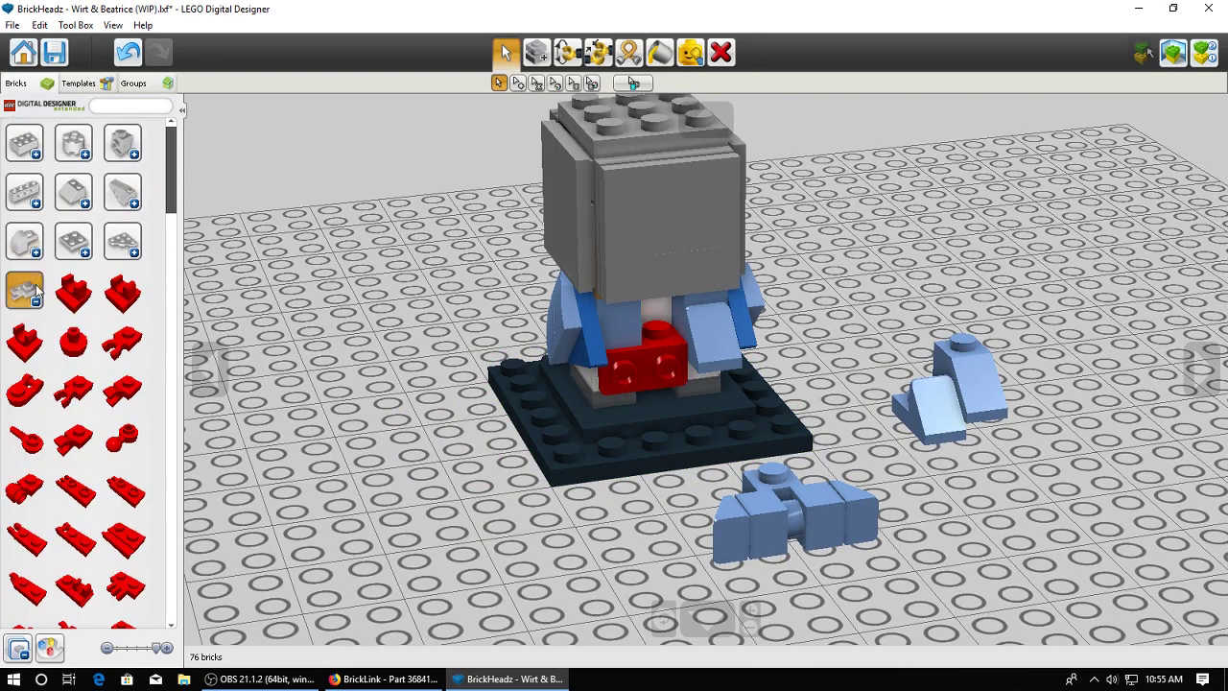
pyautogui.click(57, 278)
pyautogui.click(678, 382)
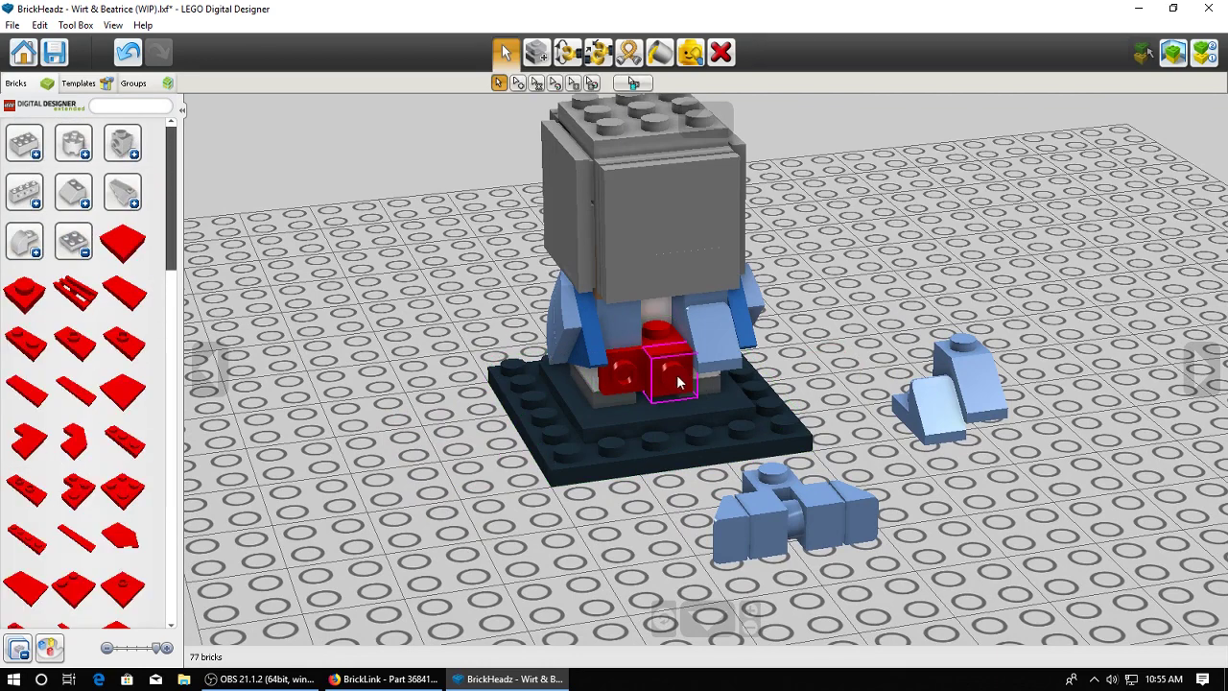
# Set the red bracket back on the ground and fit the loose light blue slope assembly onto the figure's back
pyautogui.moveTo(704, 394); pyautogui.dragTo(695, 428, button='right')
pyautogui.moveTo(606, 386); pyautogui.dragTo(375, 494)
pyautogui.click(938, 365)
pyautogui.moveTo(938, 365); pyautogui.dragTo(637, 365)
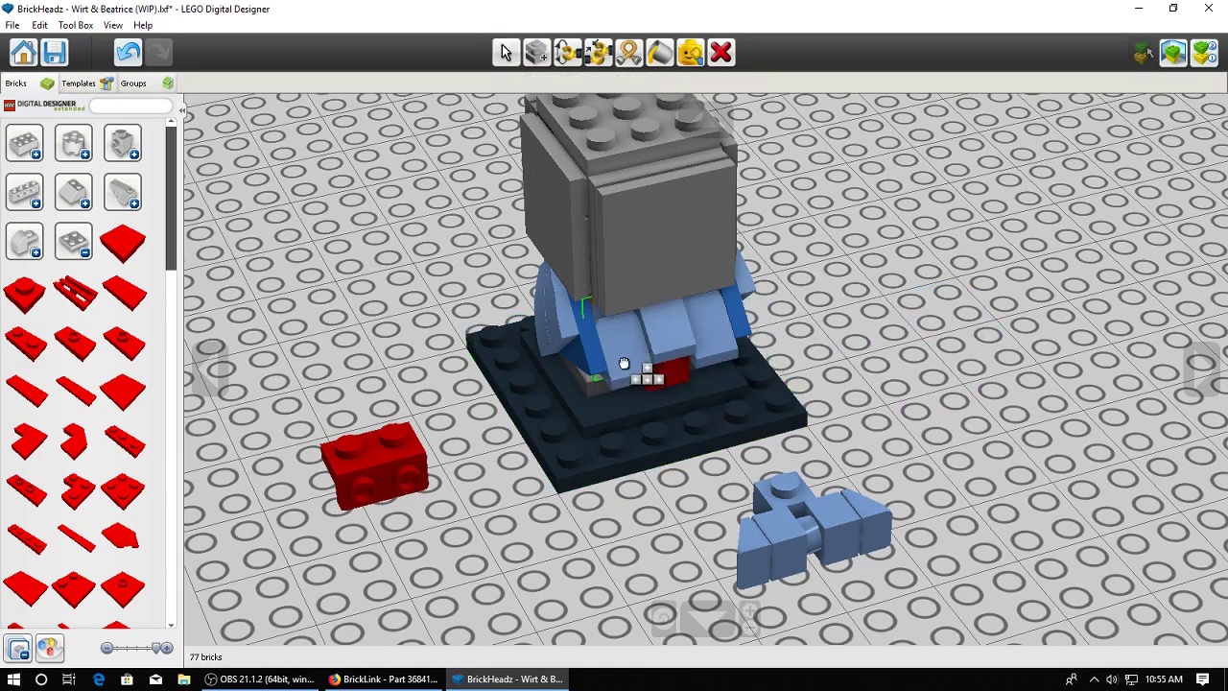
pyautogui.moveTo(773, 406); pyautogui.dragTo(756, 383, button='right')
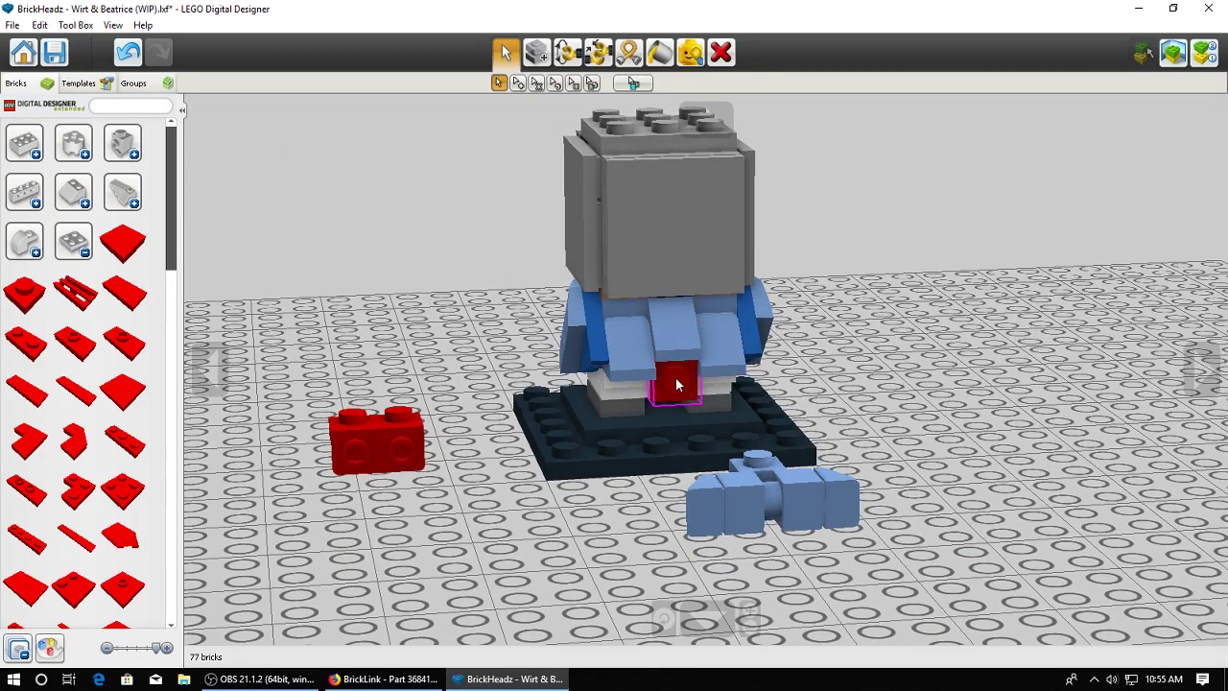
pyautogui.moveTo(669, 383); pyautogui.dragTo(652, 441, button='right')
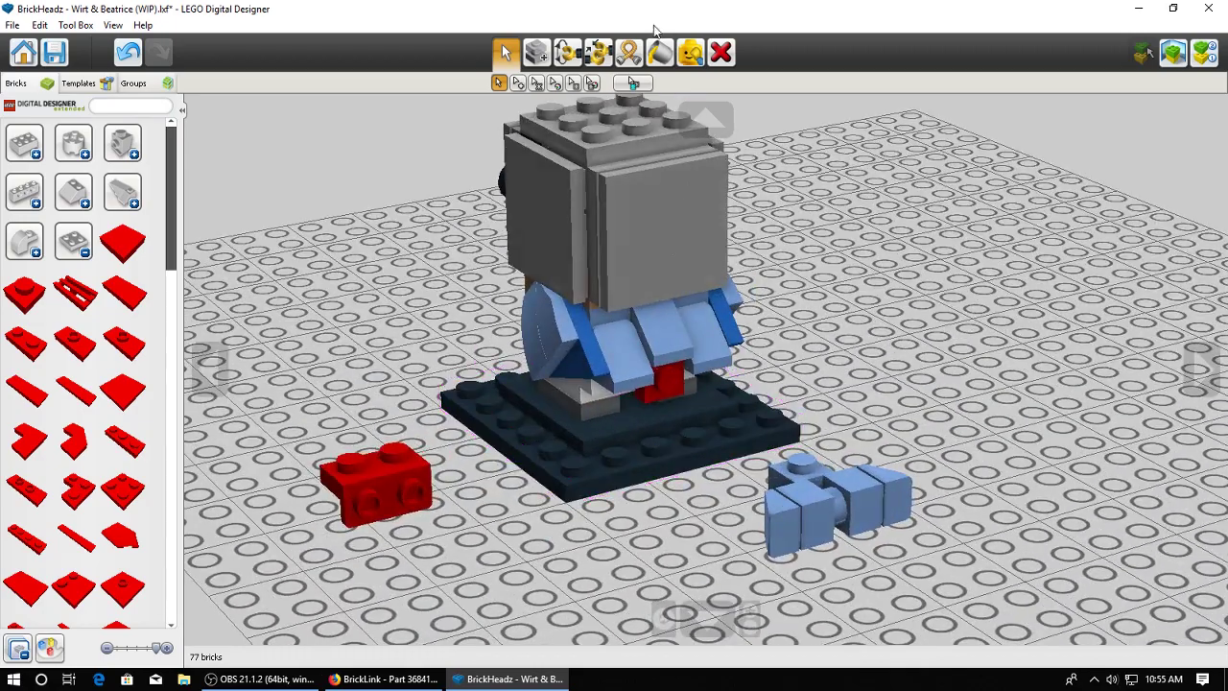
# Paint the red 1x1 plate below the slopes light blue and stack a clone of it on its stud
pyautogui.click(659, 51)
pyautogui.click(662, 380)
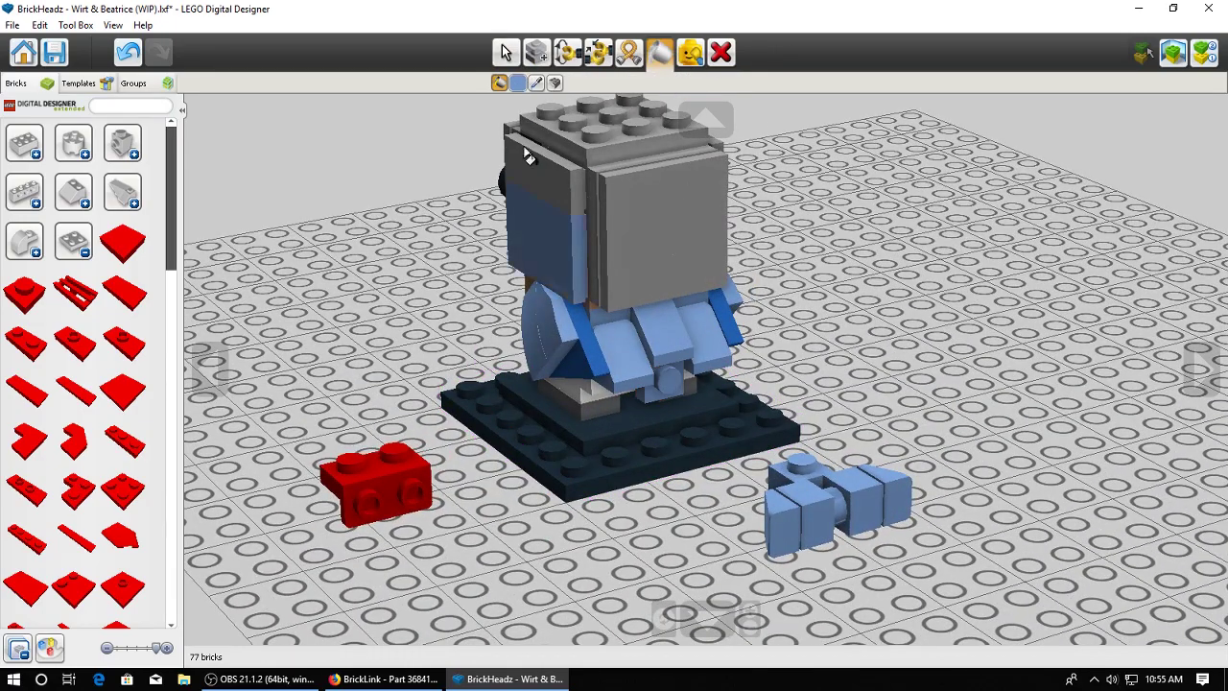
pyautogui.click(536, 53)
pyautogui.click(670, 380)
pyautogui.click(698, 392)
pyautogui.moveTo(704, 392); pyautogui.dragTo(837, 390, button='right')
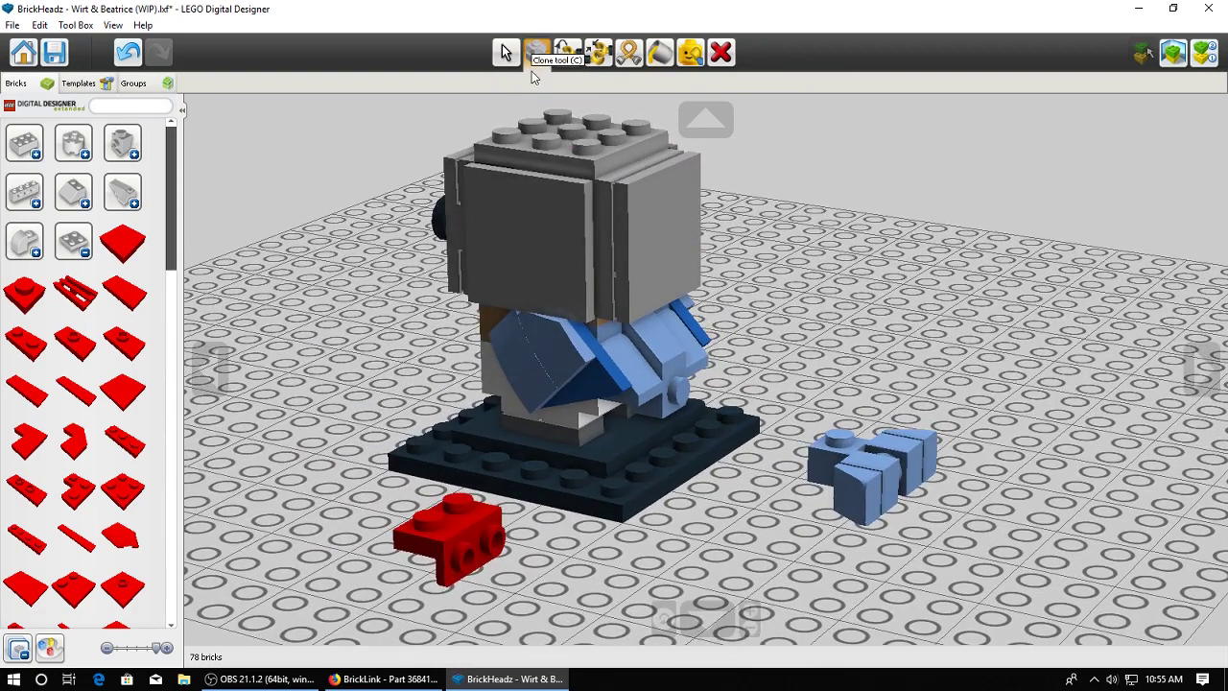
pyautogui.click(502, 48)
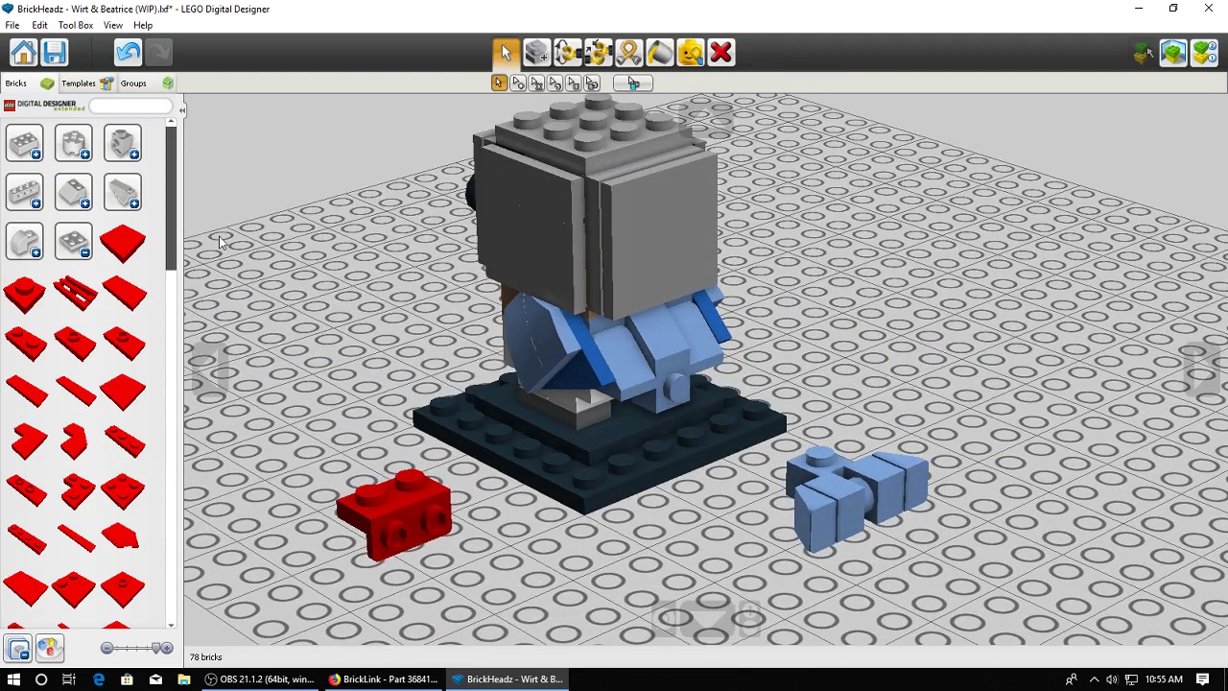
# Try to move the figure across the ground with the connected selection, and undo the move
pyautogui.scroll(-2, 219, 242)
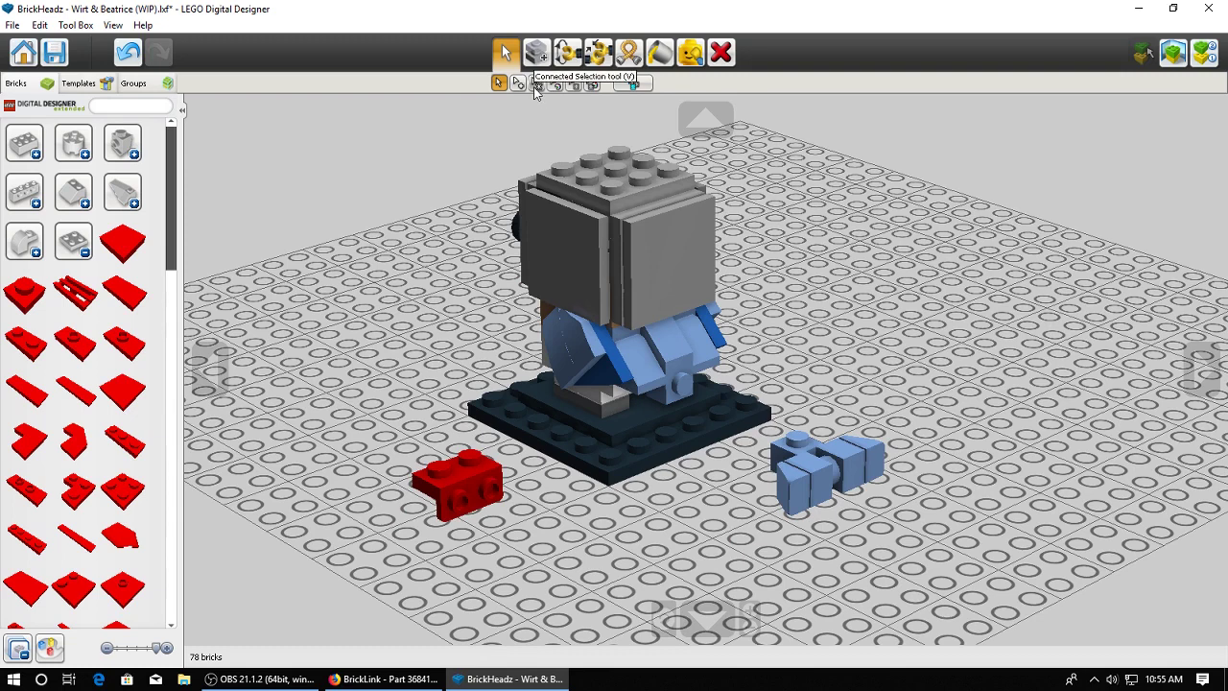
pyautogui.click(536, 85)
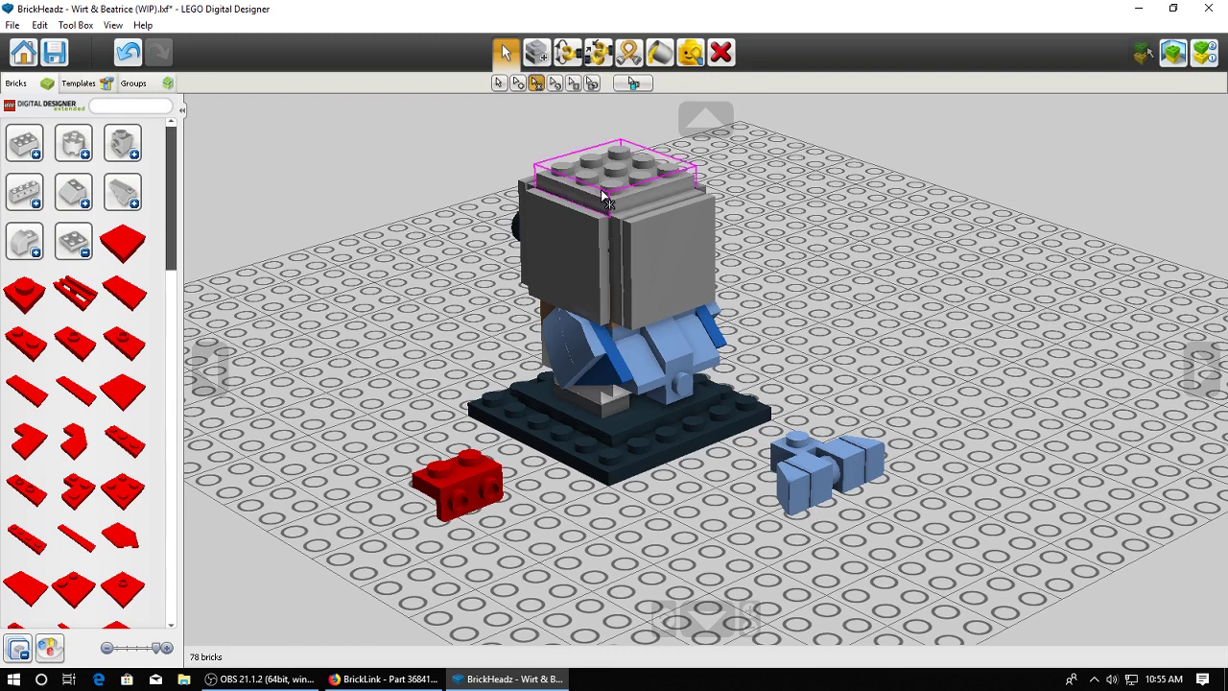
pyautogui.click(633, 317)
pyautogui.scroll(-1, 630, 309)
pyautogui.moveTo(630, 309); pyautogui.dragTo(437, 213)
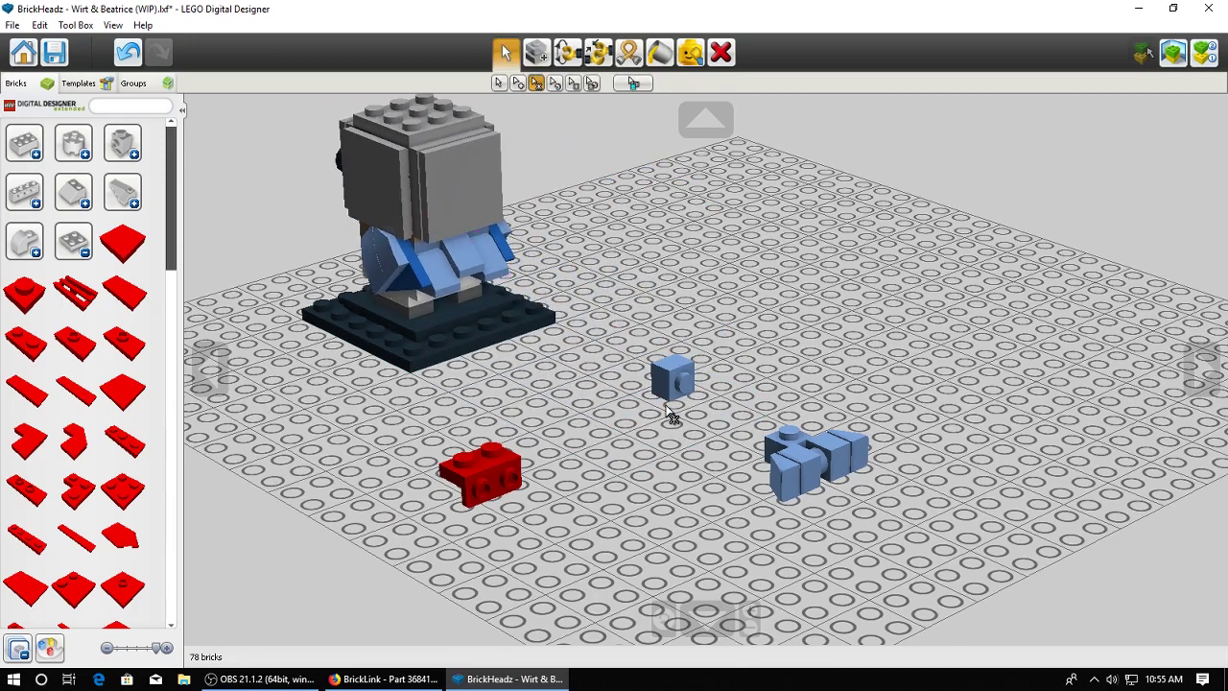
pyautogui.hotkey('ctrl', 'z')
# Try to shift the figure by selecting all of its bricks with a selection box, and undo the move
pyautogui.scroll(-3, 695, 289)
pyautogui.moveTo(695, 289)
pyautogui.mouseDown(button='right')
pyautogui.moveTo(710, 329)
pyautogui.moveTo(658, 309)
pyautogui.mouseUp(button='right')
pyautogui.moveTo(485, 244); pyautogui.dragTo(777, 520)
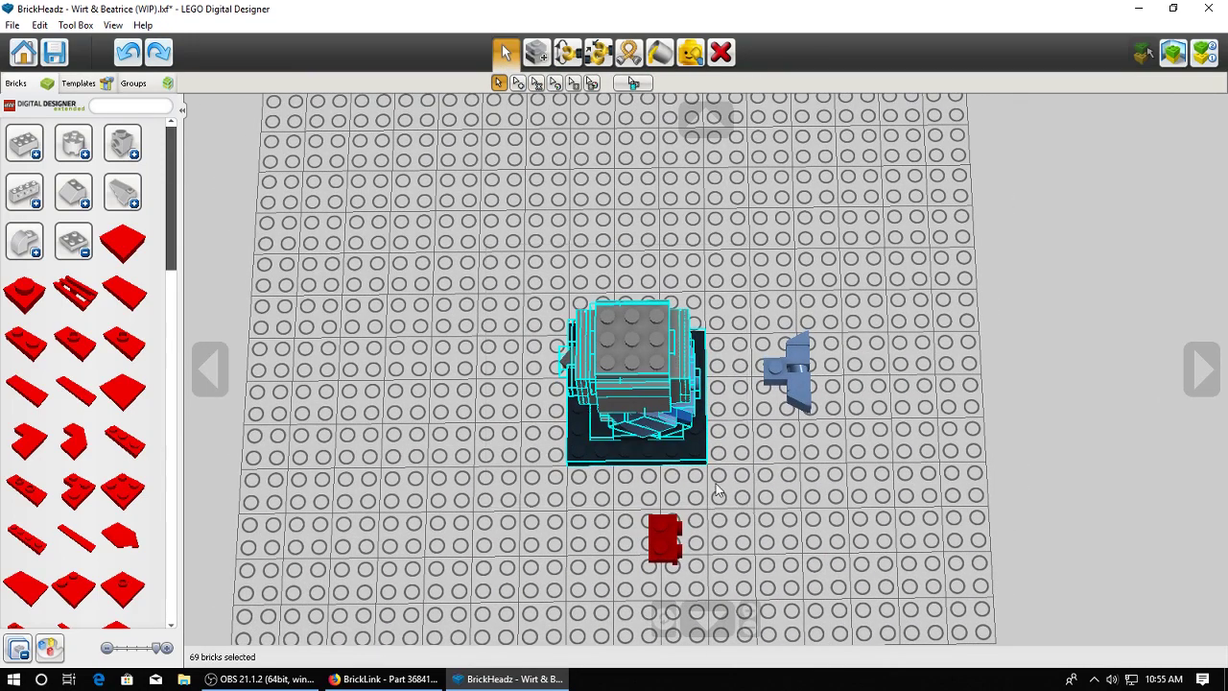
pyautogui.moveTo(656, 416); pyautogui.dragTo(590, 332)
pyautogui.hotkey('ctrl', 'z')
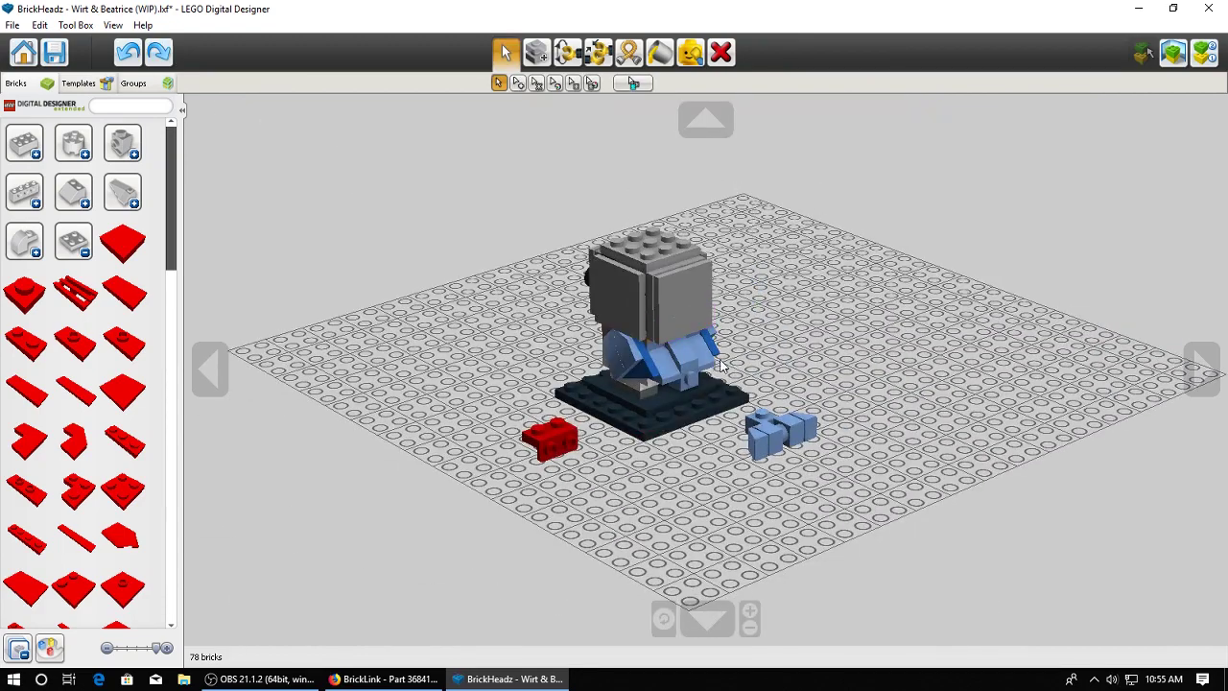
# Attach a 1x3 plate to the outward-facing stud at the figure's lower back and paint it light blue
pyautogui.scroll(5, 759, 409)
pyautogui.moveTo(759, 409); pyautogui.dragTo(675, 402, button='right')
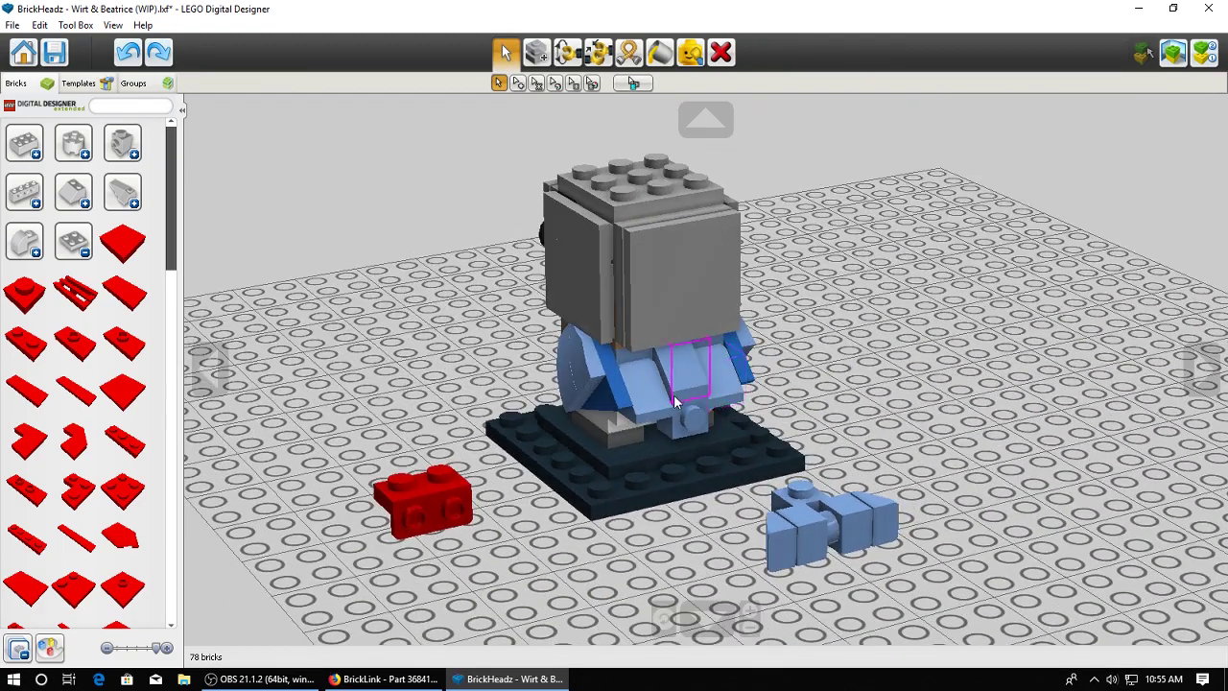
pyautogui.click(60, 305)
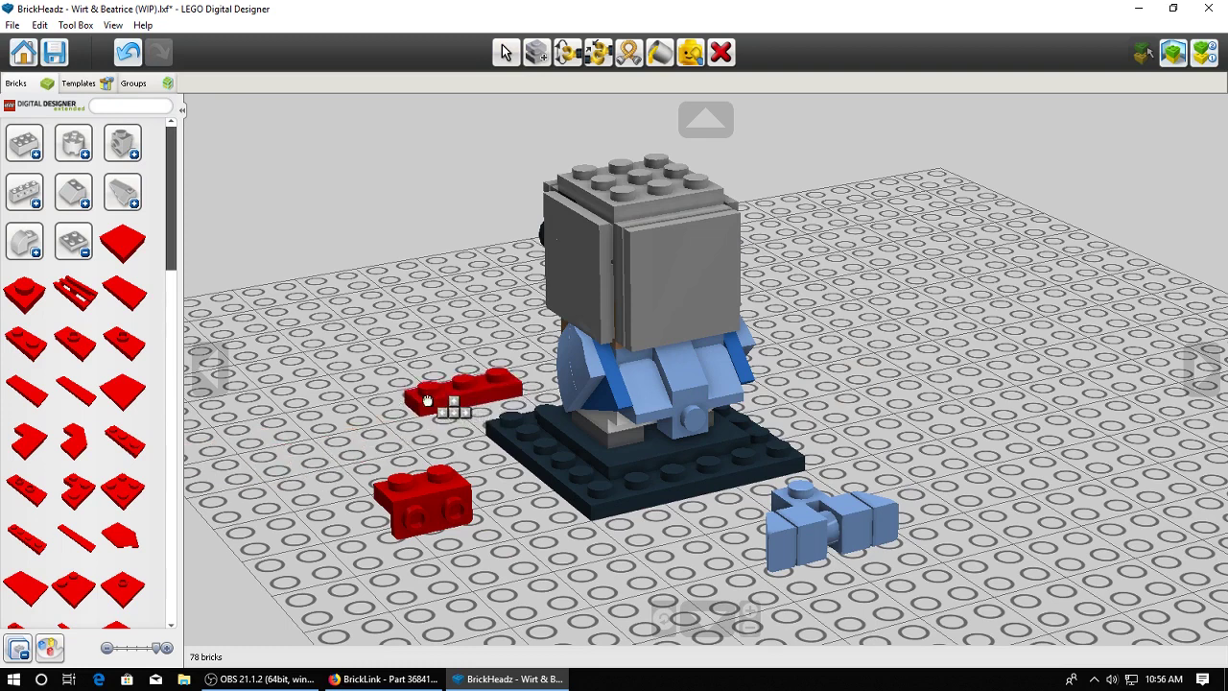
pyautogui.click(687, 426)
pyautogui.click(687, 427)
pyautogui.click(659, 55)
pyautogui.click(700, 429)
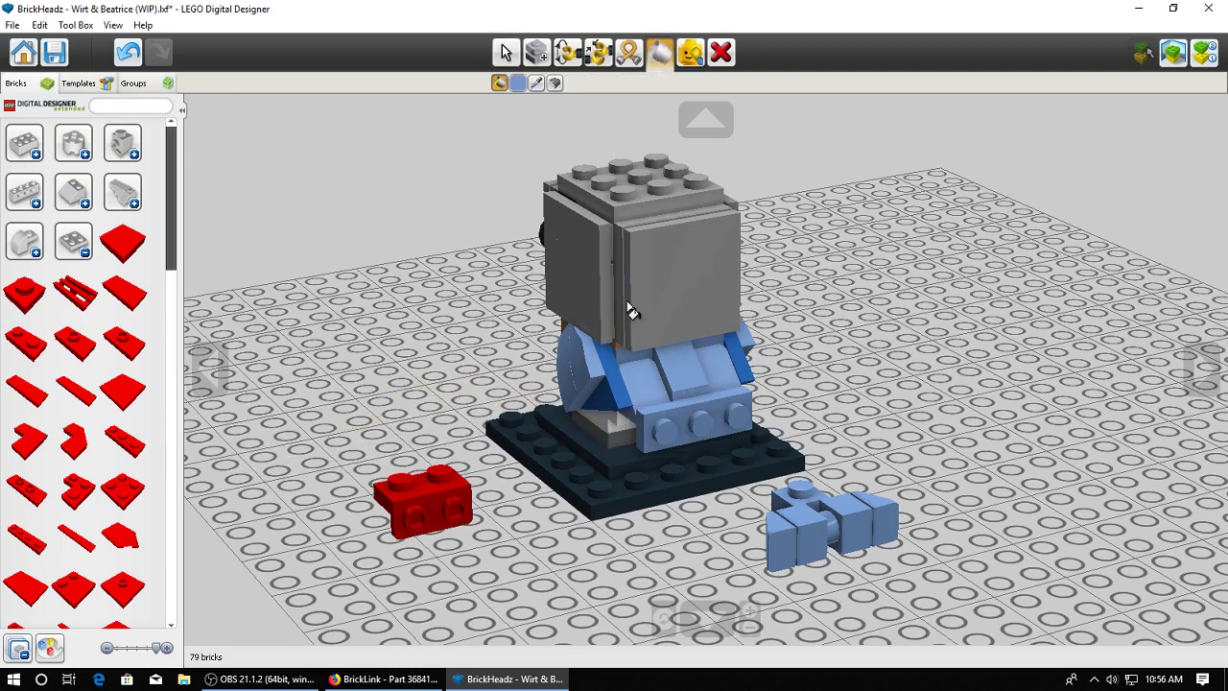
# Clone the angled light blue end piece onto both outer studs of the 1x3 plate
pyautogui.click(542, 57)
pyautogui.click(743, 426)
pyautogui.click(741, 426)
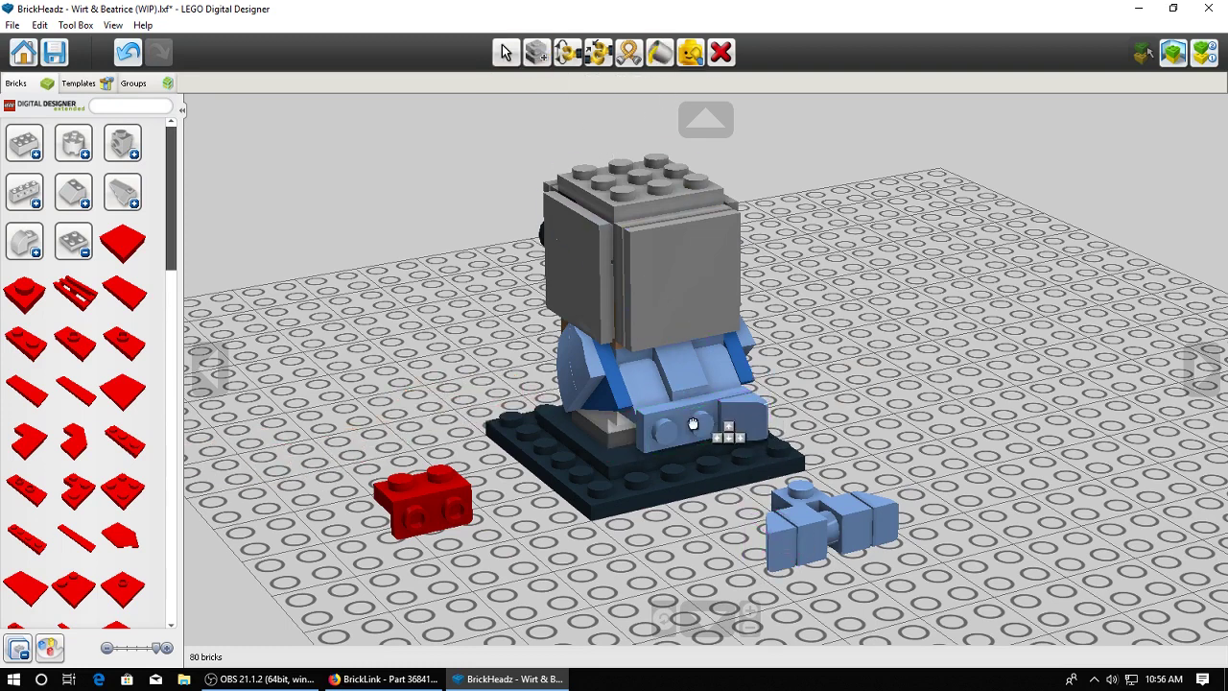
pyautogui.click(656, 434)
# Cover the middle stud of the 1x3 plate with a 1x1 tile and paint it light blue
pyautogui.click(122, 241)
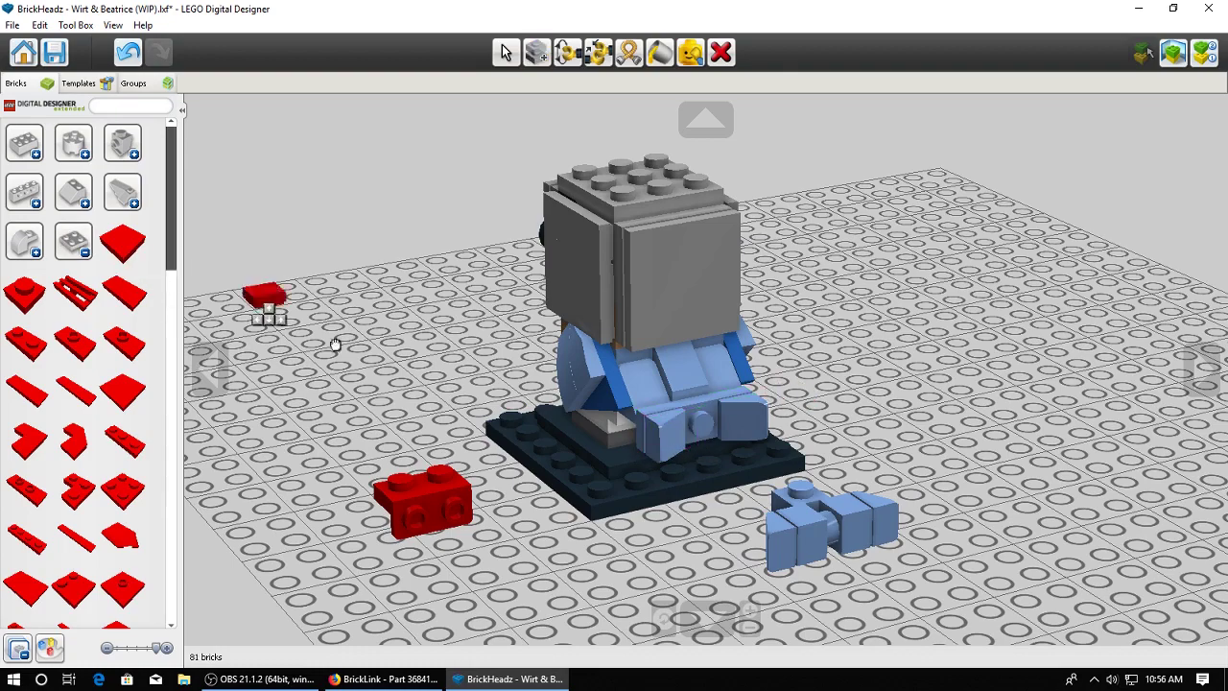
pyautogui.click(707, 436)
pyautogui.press('b')
pyautogui.click(703, 446)
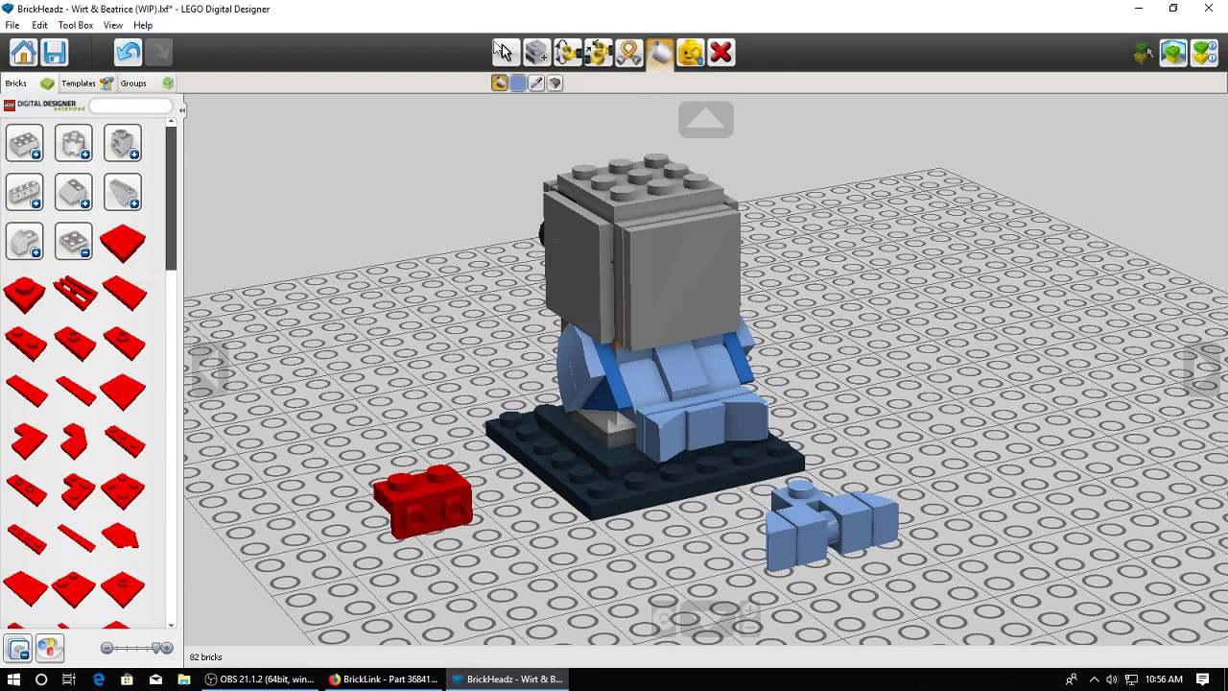
pyautogui.click(503, 52)
pyautogui.moveTo(795, 305)
pyautogui.mouseDown(button='right')
pyautogui.moveTo(927, 257)
pyautogui.moveTo(963, 277)
pyautogui.moveTo(893, 274)
pyautogui.moveTo(817, 299)
pyautogui.mouseUp(button='right')
pyautogui.moveTo(680, 496)
pyautogui.mouseDown(button='right')
pyautogui.moveTo(665, 487)
pyautogui.moveTo(850, 478)
pyautogui.moveTo(860, 496)
pyautogui.moveTo(683, 491)
pyautogui.mouseUp(button='right')
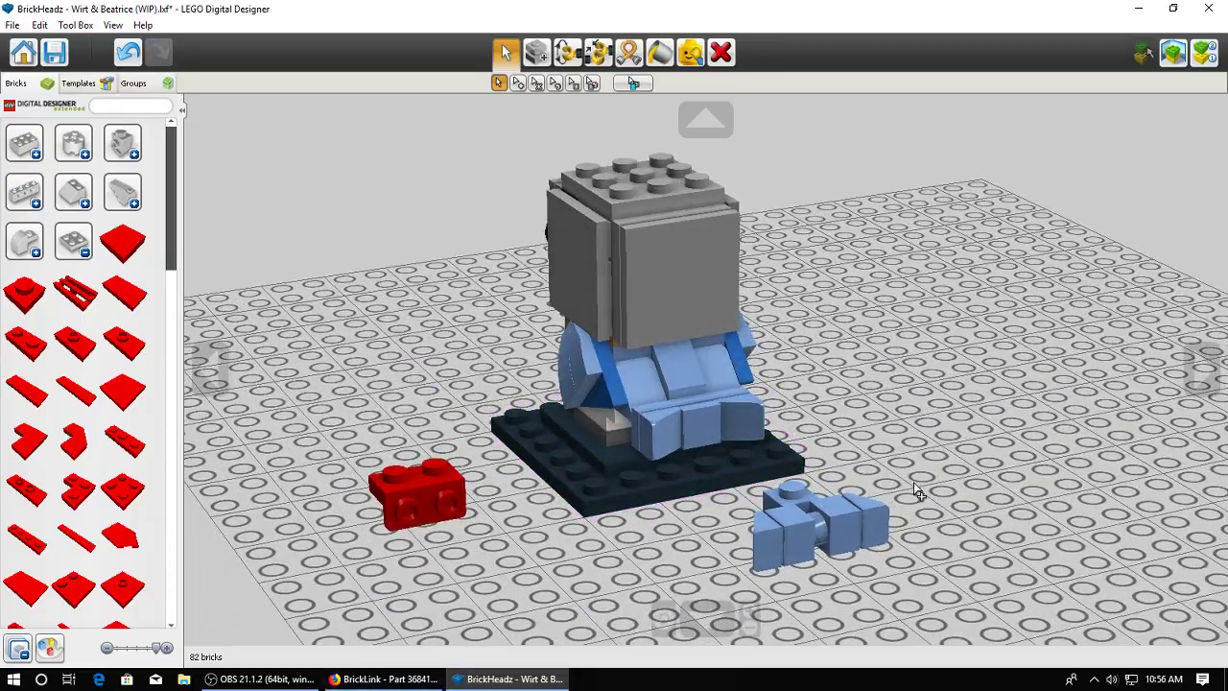
# Undo the addition of the 1x3 plate and the pieces attached to it
pyautogui.hotkey('ctrl', 'z')
pyautogui.hotkey('ctrl', 'z')
pyautogui.hotkey('ctrl', 'z')
pyautogui.hotkey('ctrl', 'z')
pyautogui.hotkey('ctrl', 'z')
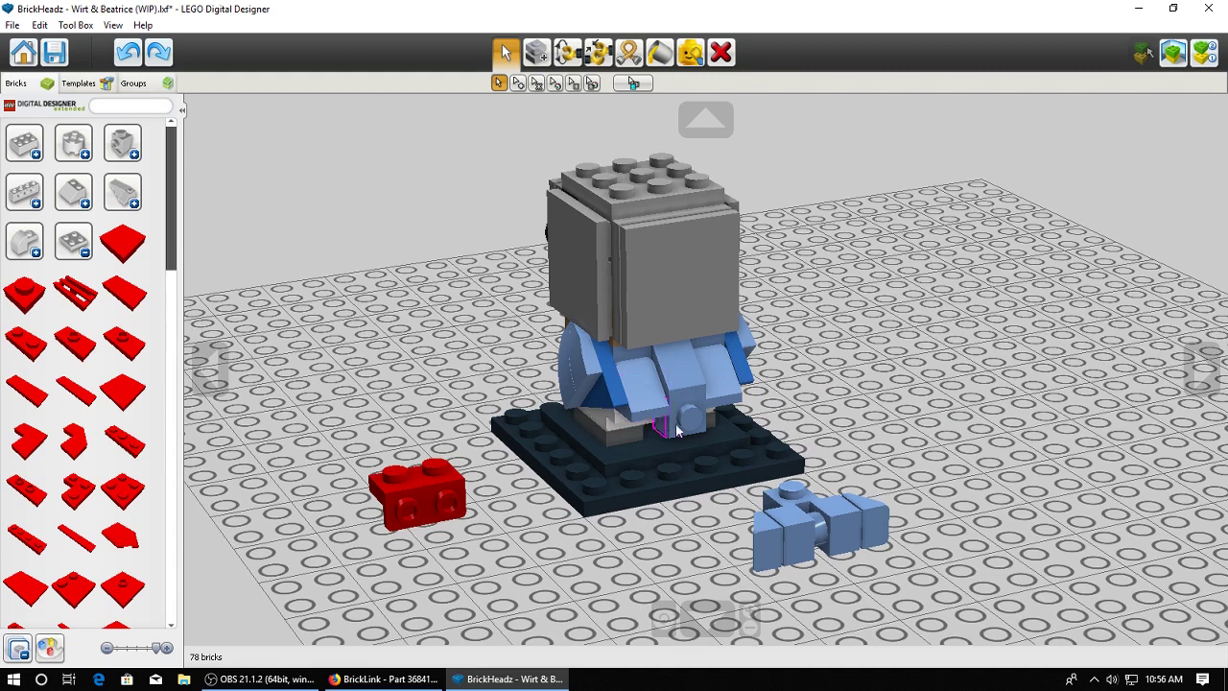
# Move the outer 1x1 plate onto the ground and attach a 1x1 round plate with through hole in its place
pyautogui.moveTo(686, 424); pyautogui.dragTo(914, 452)
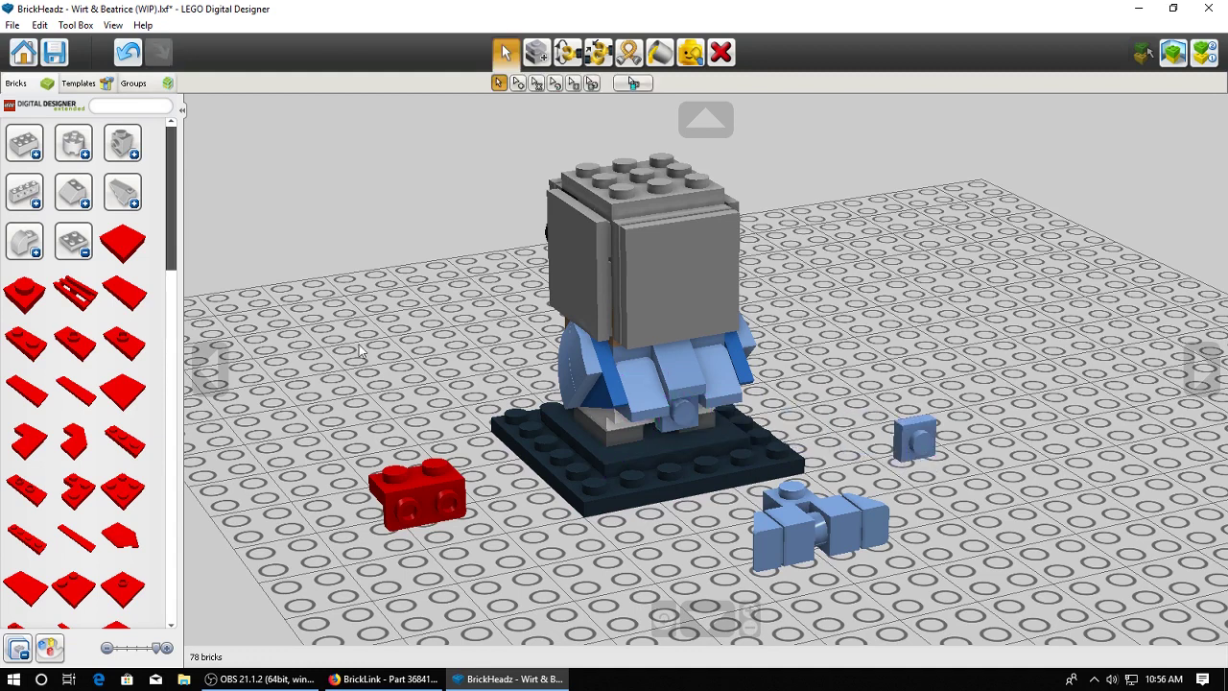
pyautogui.click(84, 255)
pyautogui.click(132, 251)
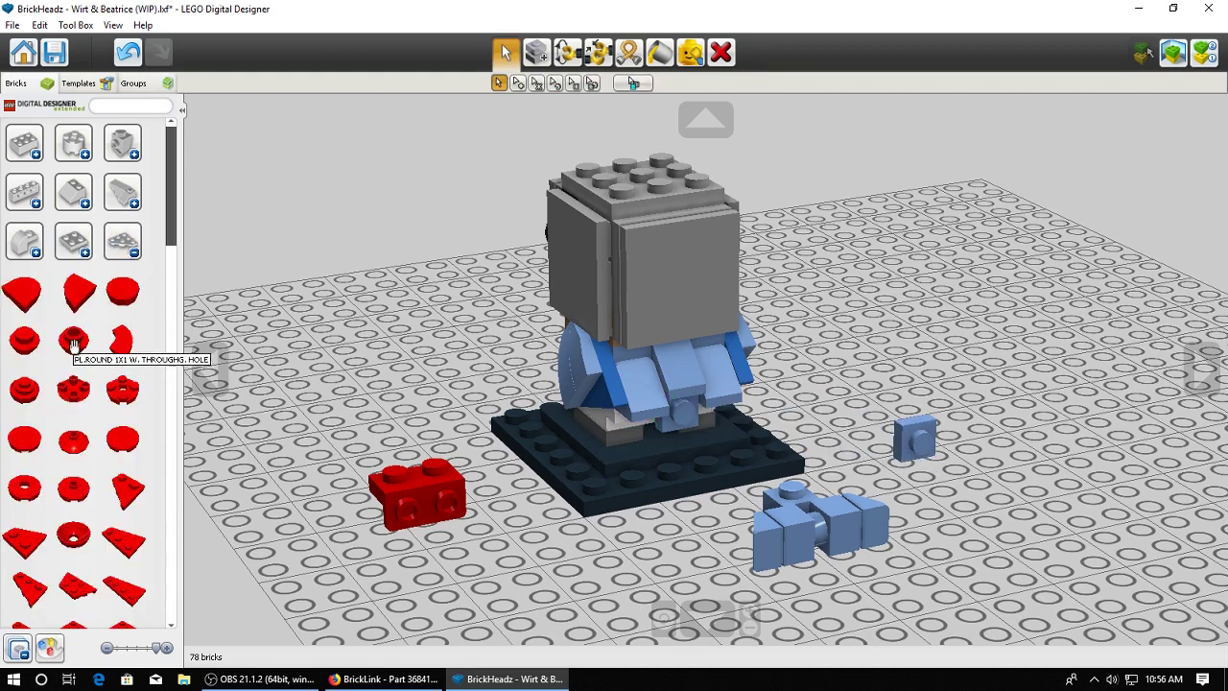
pyautogui.click(74, 344)
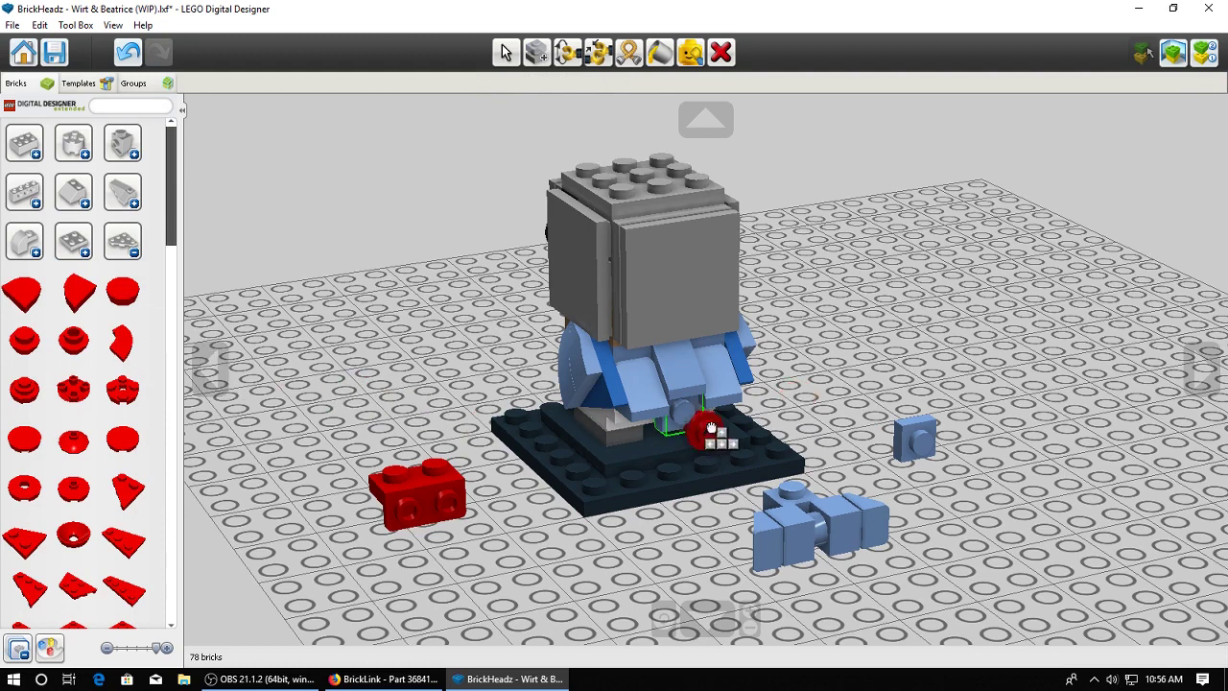
pyautogui.click(680, 422)
# Paint the 1x1 round plate at the figure's lower back white
pyautogui.click(659, 52)
pyautogui.click(517, 82)
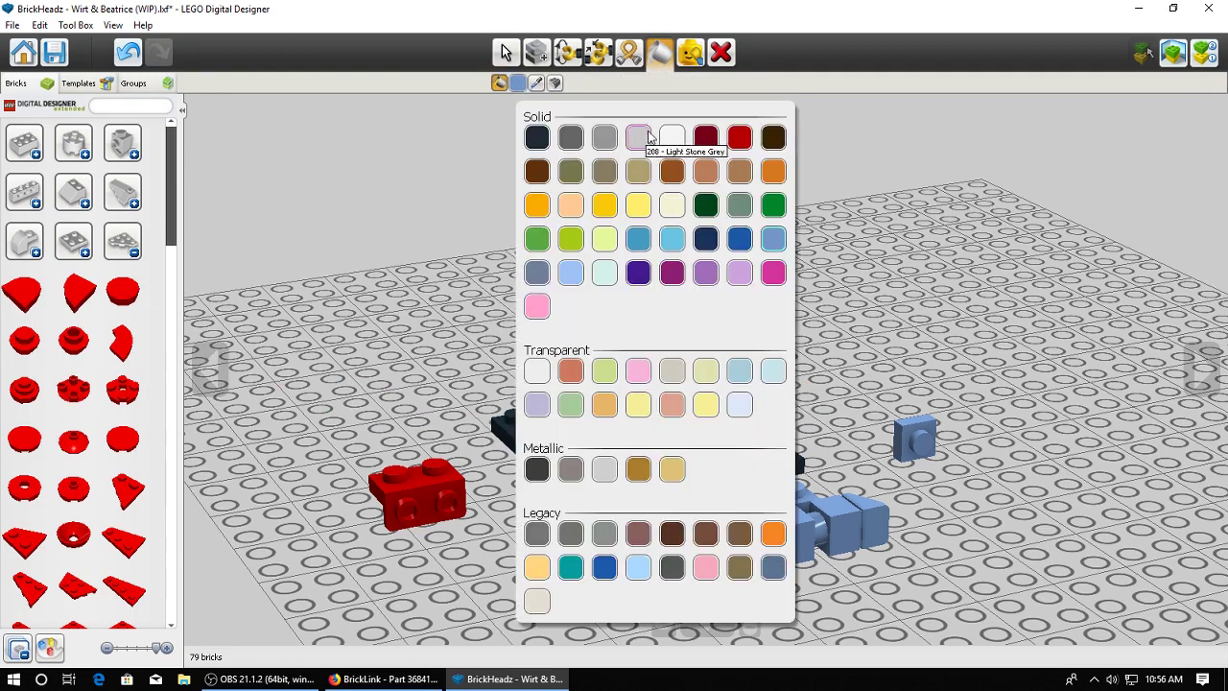
pyautogui.click(669, 129)
pyautogui.click(686, 416)
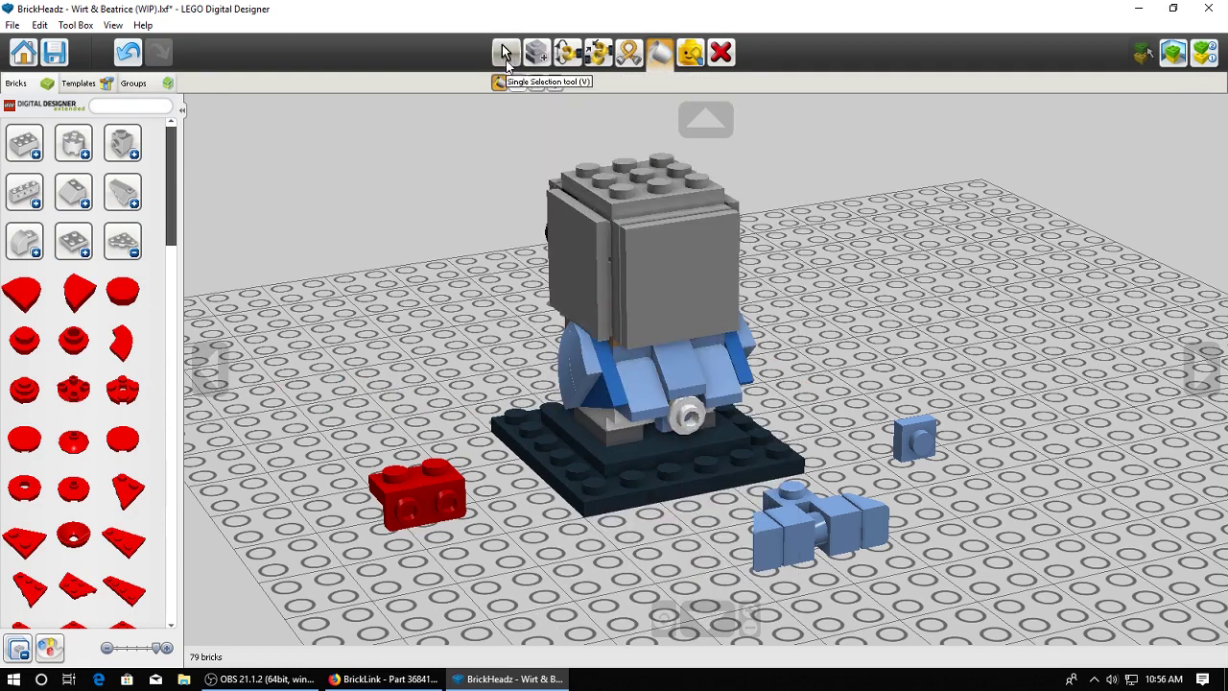
pyautogui.click(504, 53)
pyautogui.moveTo(487, 369)
pyautogui.mouseDown(button='right')
pyautogui.moveTo(533, 307)
pyautogui.moveTo(491, 330)
pyautogui.mouseUp(button='right')
# Attach a 1x2 plate to the white round plate and paint it light blue
pyautogui.click(122, 252)
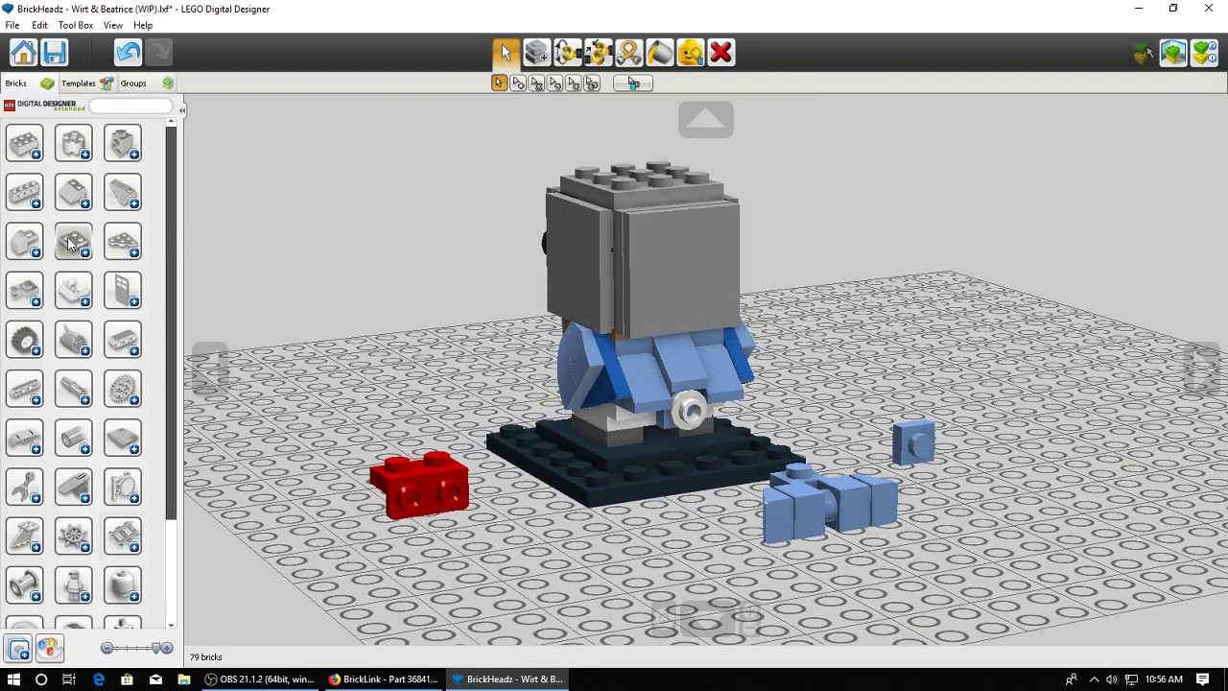
pyautogui.click(43, 337)
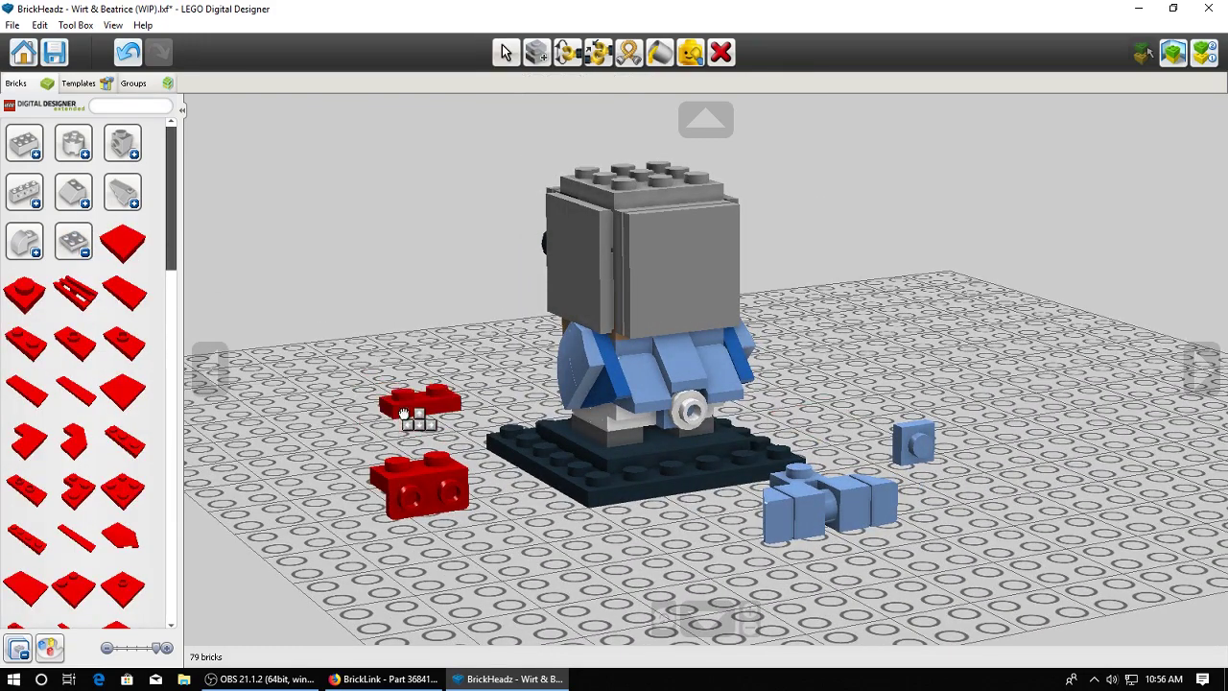
pyautogui.moveTo(637, 420); pyautogui.dragTo(626, 441, button='right')
pyautogui.click(673, 423)
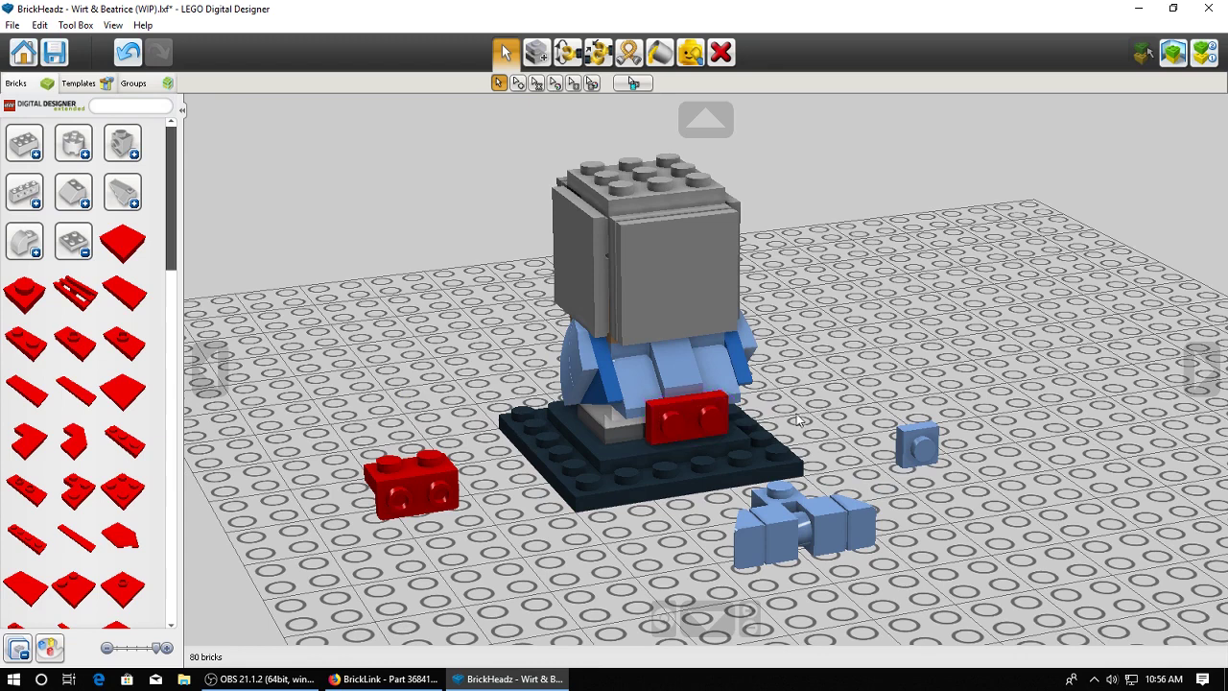
pyautogui.click(659, 51)
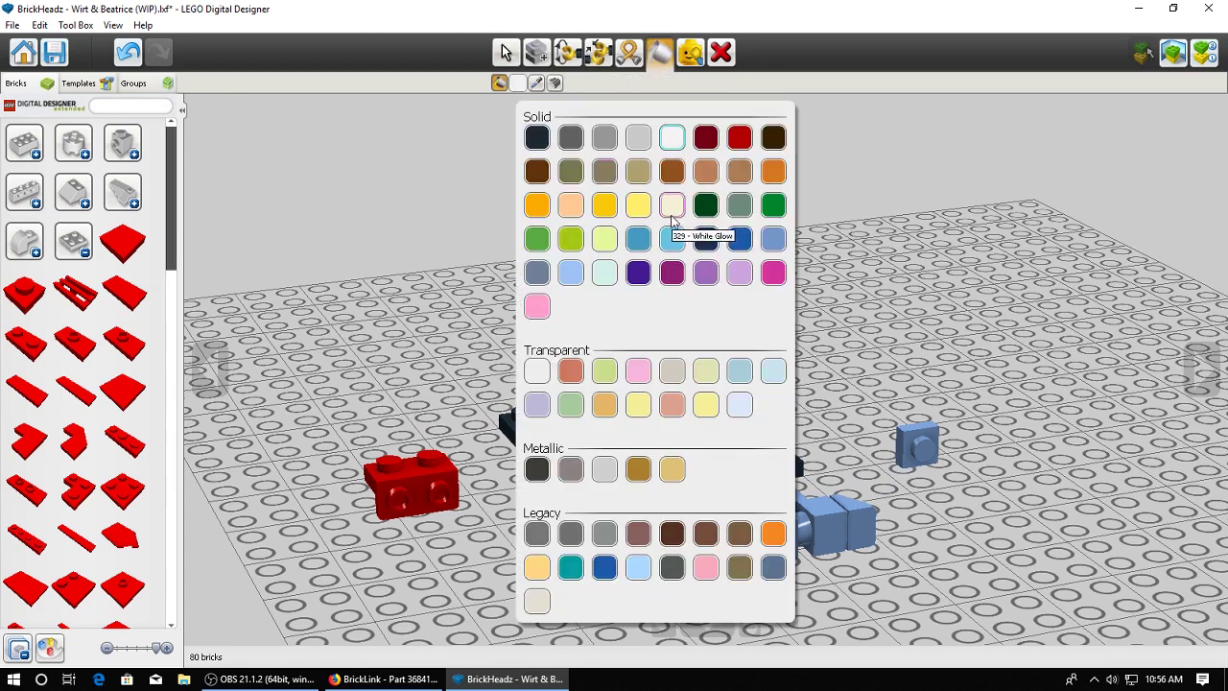
pyautogui.click(772, 240)
pyautogui.click(703, 415)
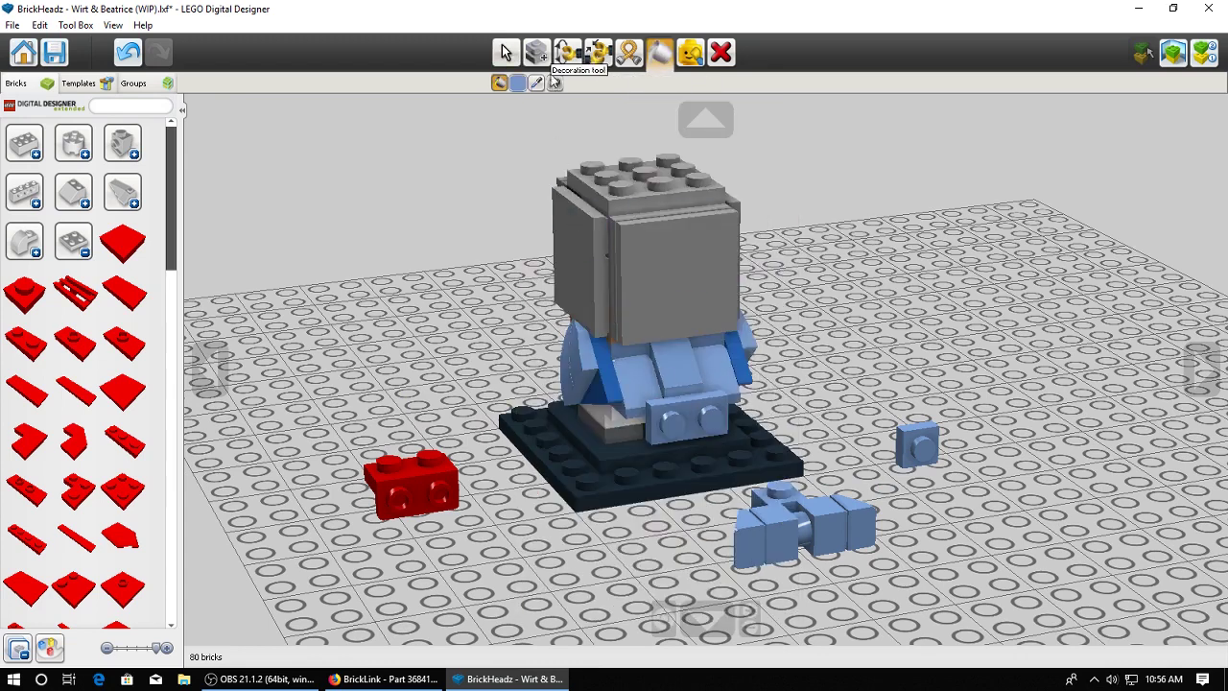
# Clone the angled end piece of the loose tail assembly onto both studs of the 1x2 plate
pyautogui.click(536, 51)
pyautogui.click(751, 559)
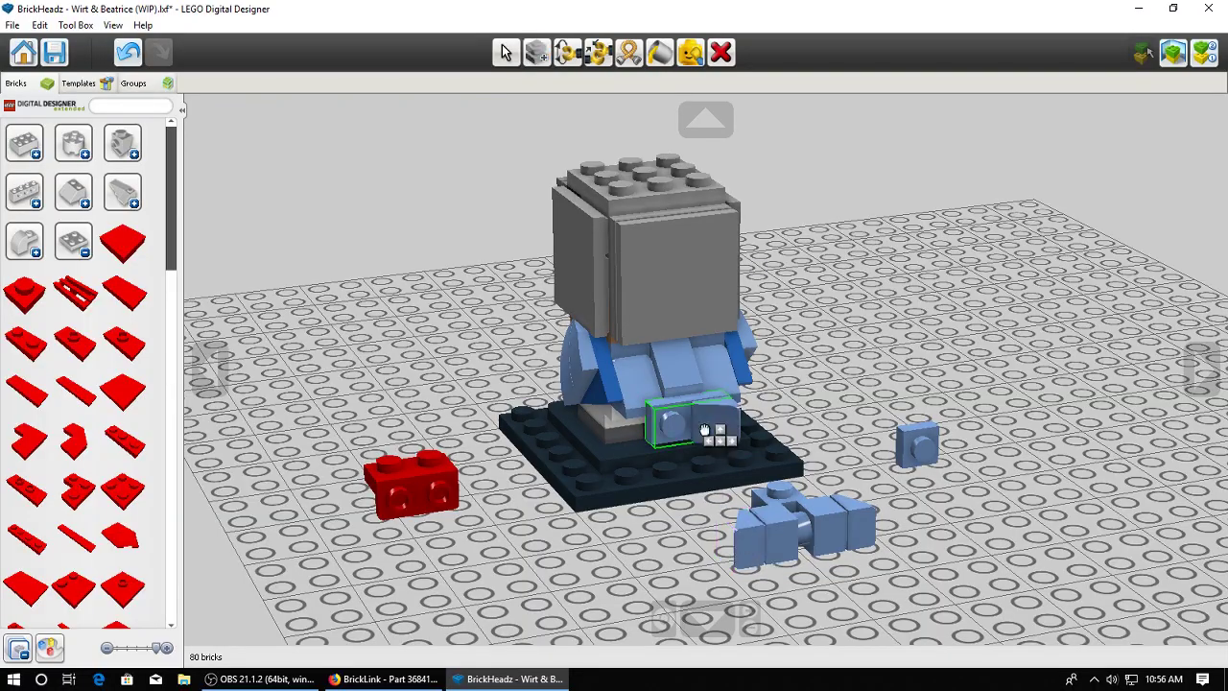
pyautogui.click(718, 434)
pyautogui.click(718, 433)
pyautogui.click(670, 424)
pyautogui.moveTo(677, 424)
pyautogui.mouseDown(button='right')
pyautogui.moveTo(831, 408)
pyautogui.moveTo(884, 380)
pyautogui.moveTo(893, 394)
pyautogui.moveTo(907, 384)
pyautogui.mouseUp(button='right')
pyautogui.click(507, 54)
pyautogui.moveTo(815, 437)
pyautogui.mouseDown(button='right')
pyautogui.moveTo(817, 457)
pyautogui.moveTo(633, 413)
pyautogui.mouseUp(button='right')
pyautogui.click(722, 464)
pyautogui.moveTo(721, 465); pyautogui.dragTo(671, 480, button='right')
# Switch to Firefox to check the Beatrice bird reference images for the tail, and return to the model in LEGO Digital Designer
pyautogui.click(383, 678)
pyautogui.click(434, 13)
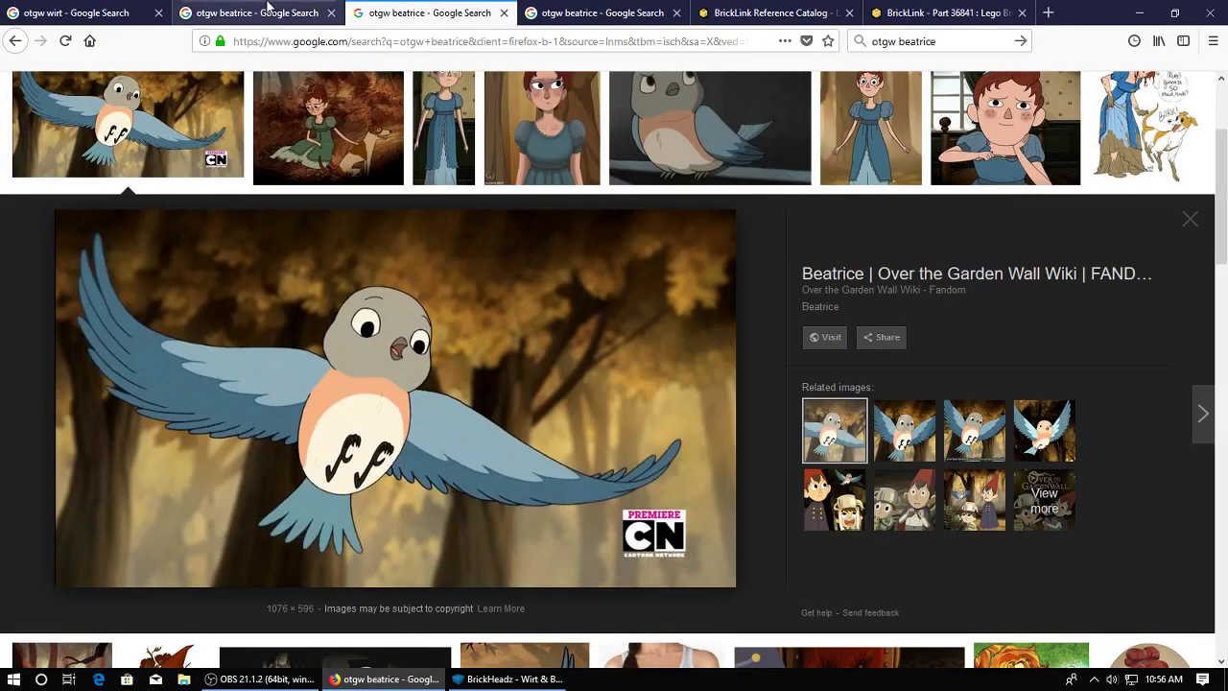
pyautogui.click(269, 11)
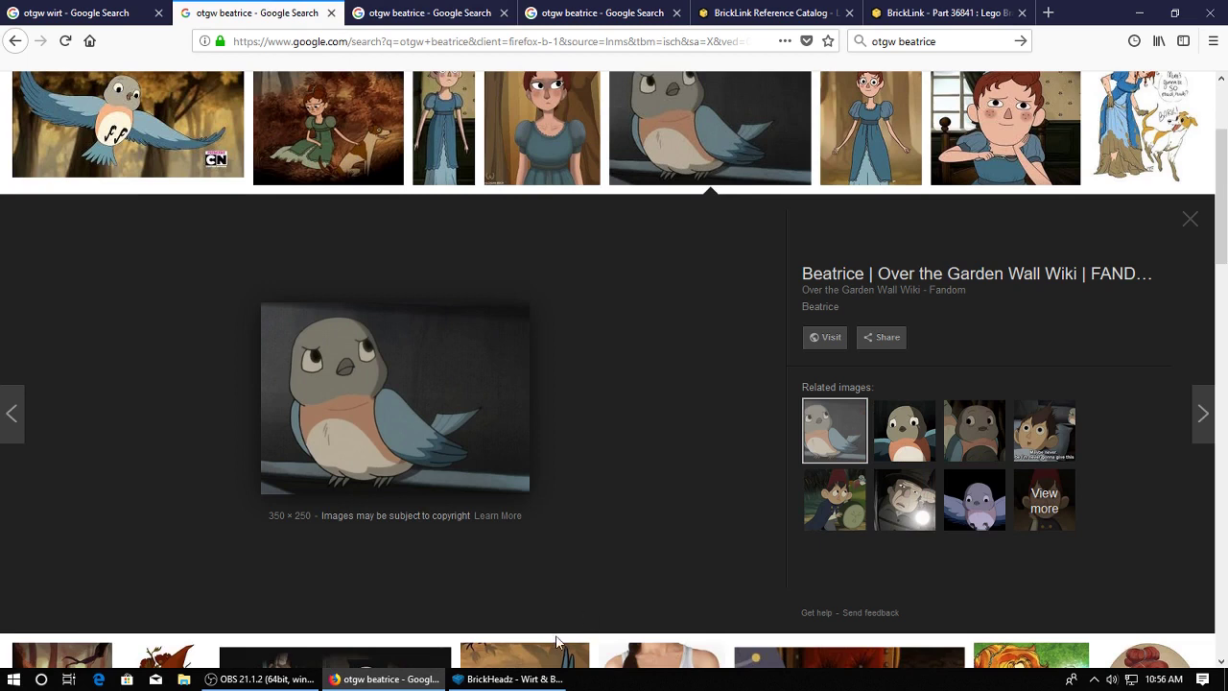
pyautogui.click(508, 678)
pyautogui.moveTo(823, 488)
pyautogui.mouseDown(button='right')
pyautogui.moveTo(876, 453)
pyautogui.moveTo(828, 508)
pyautogui.mouseUp(button='right')
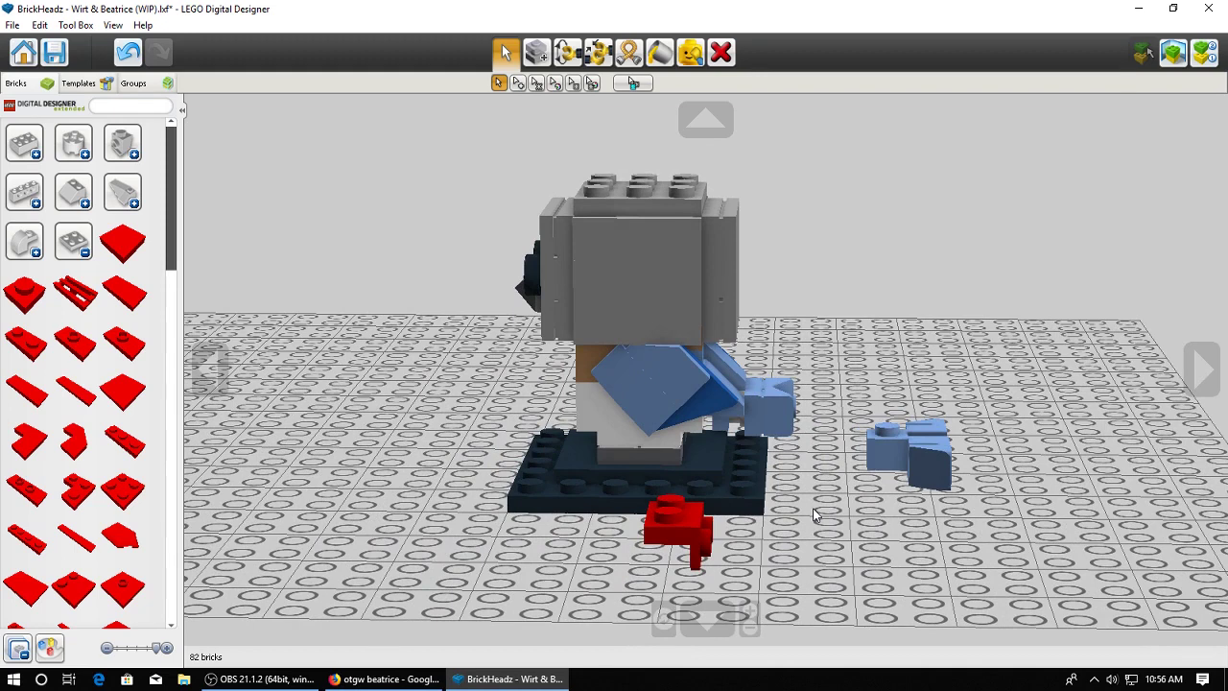
# Take the two 1x1 knob bricks and the two outer roof slopes off the figure's back and set them beside the model
pyautogui.moveTo(826, 429); pyautogui.dragTo(863, 436, button='right')
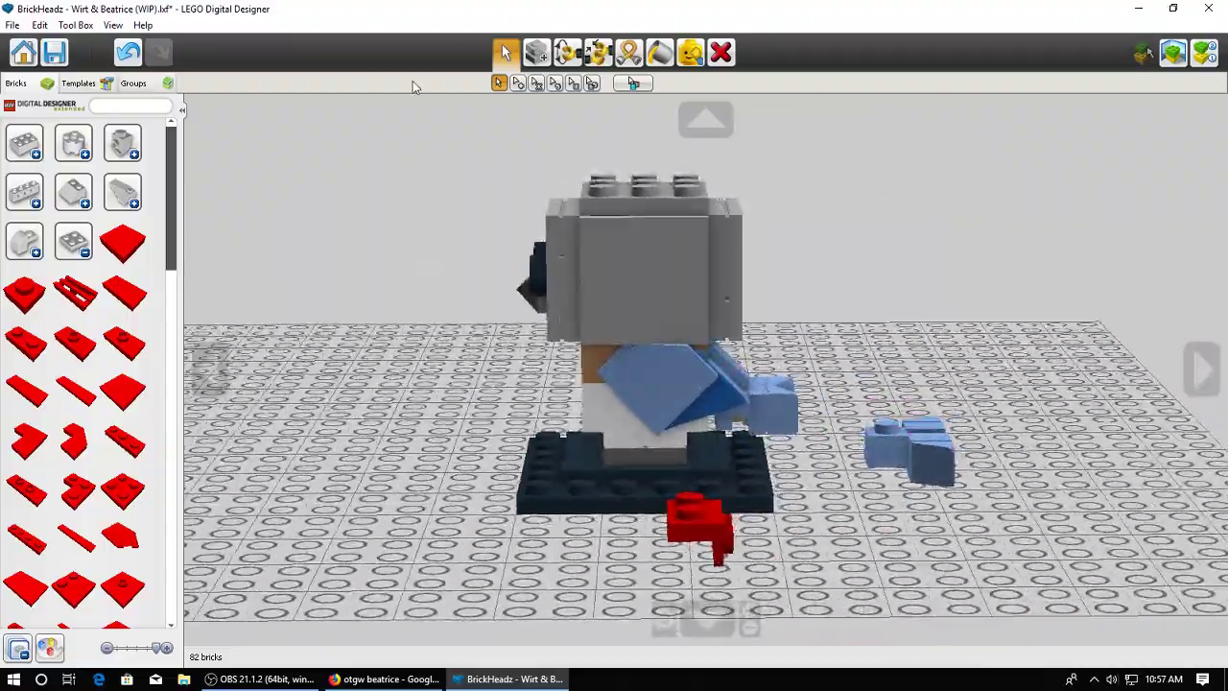
pyautogui.moveTo(861, 376); pyautogui.dragTo(637, 337, button='right')
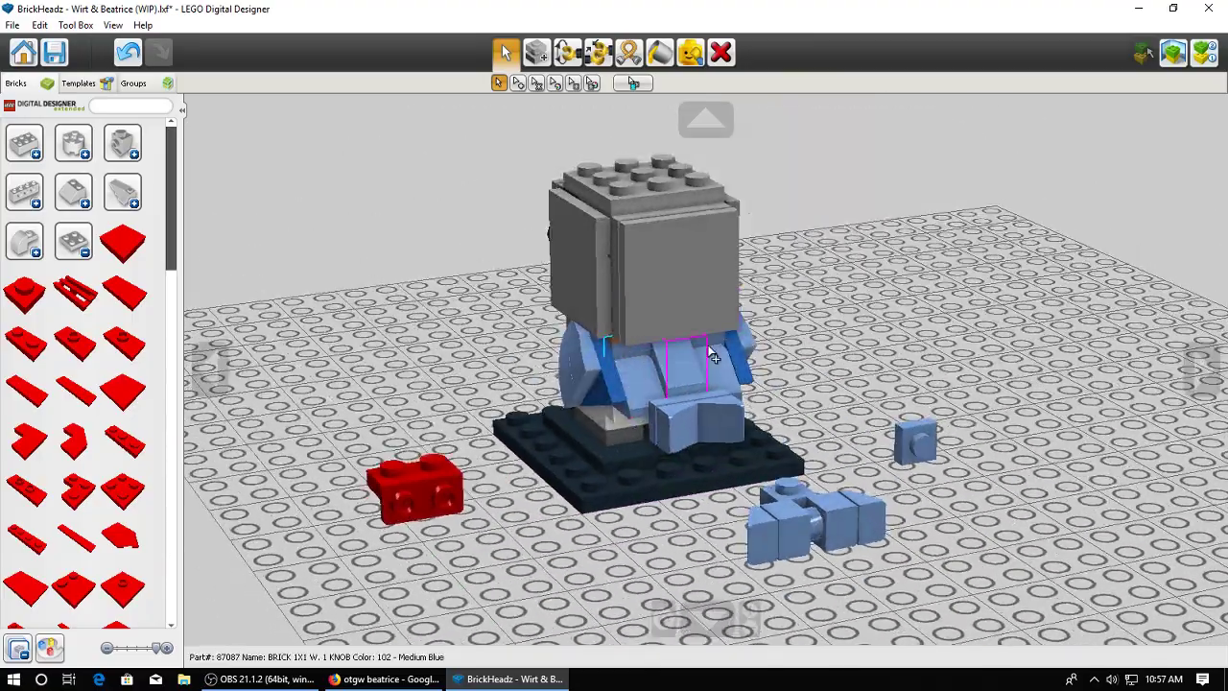
pyautogui.hotkey('ctrl', 'v')
pyautogui.click(911, 392)
pyautogui.moveTo(815, 379); pyautogui.dragTo(703, 412, button='right')
pyautogui.click(635, 391)
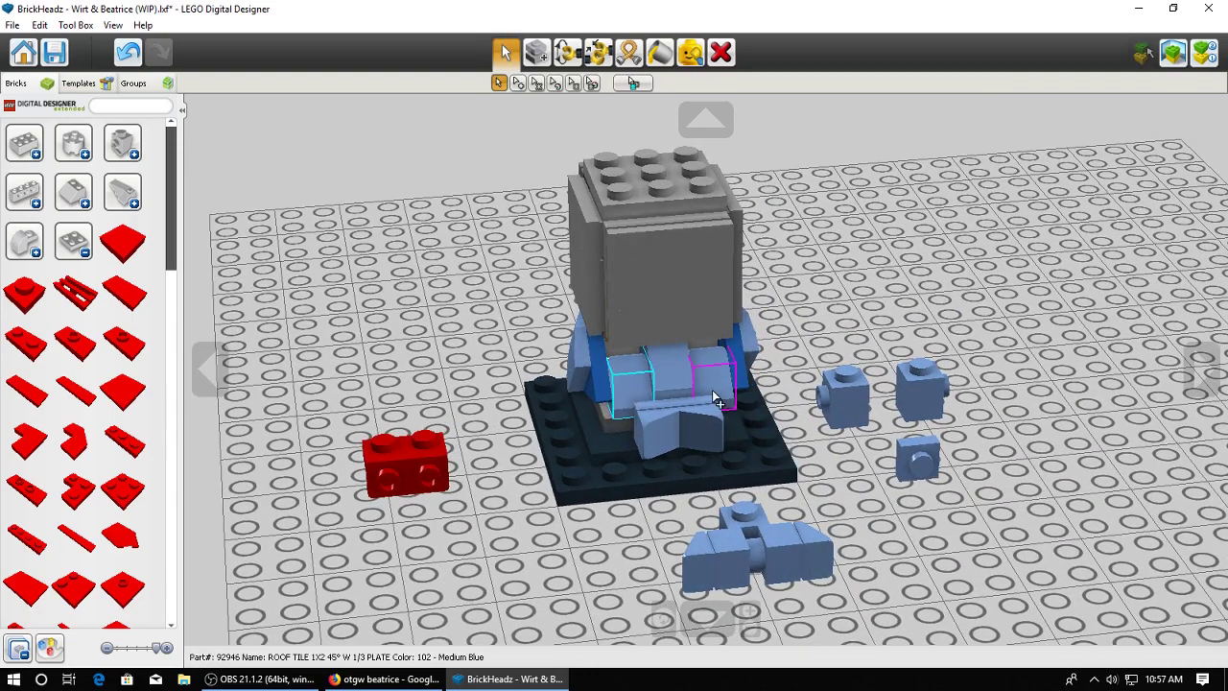
pyautogui.keyDown('ctrl'); pyautogui.click(712, 391); pyautogui.keyUp('ctrl')
pyautogui.moveTo(644, 388); pyautogui.dragTo(422, 350)
pyautogui.moveTo(422, 350); pyautogui.dragTo(667, 405, button='right')
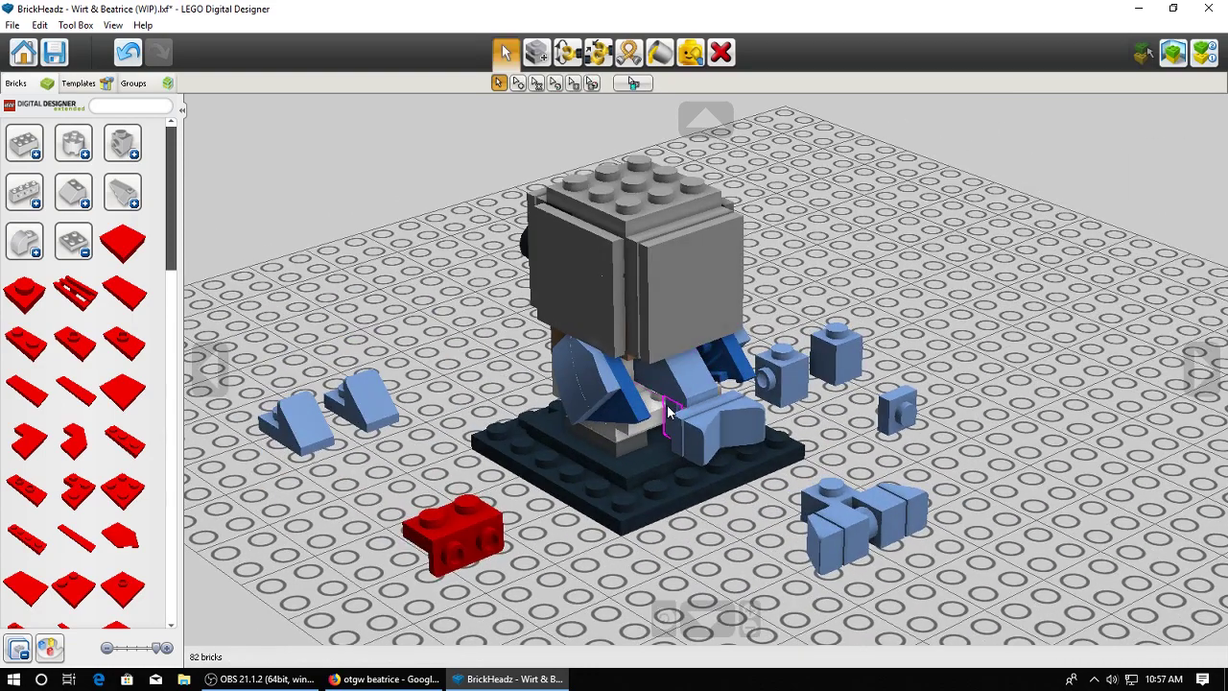
# Insert a 1x3 plate in the gap at the figure's lower back and paint it light blue
pyautogui.click(100, 432)
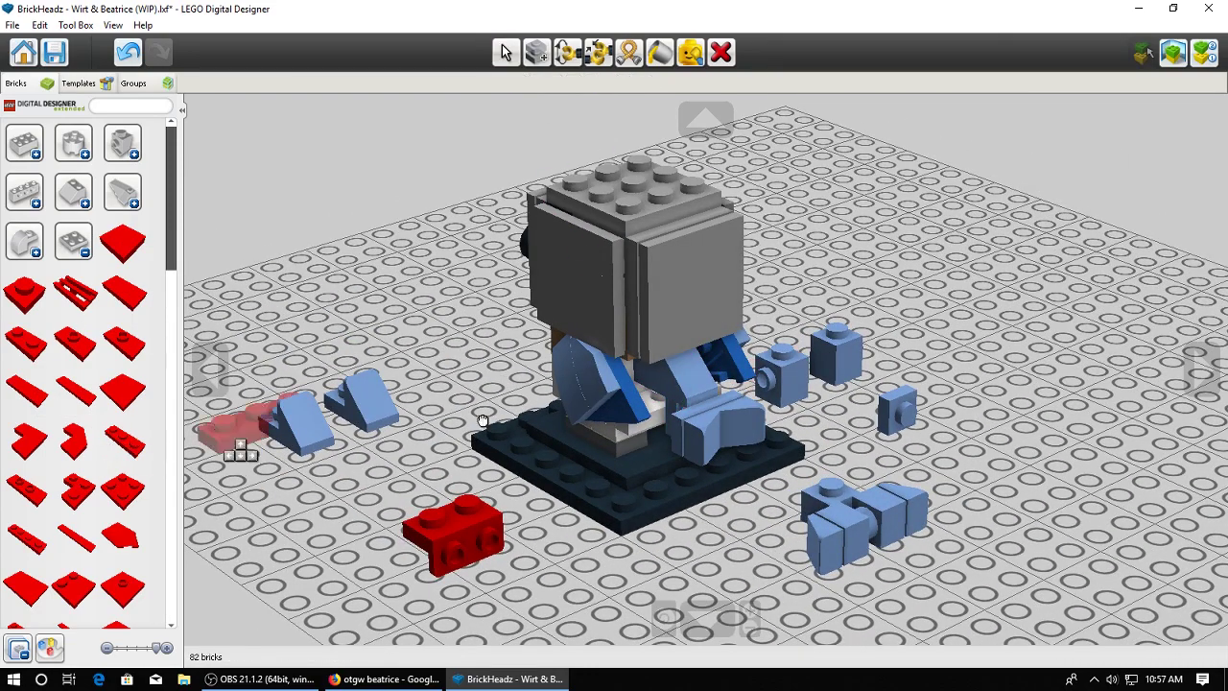
pyautogui.click(671, 407)
pyautogui.click(658, 51)
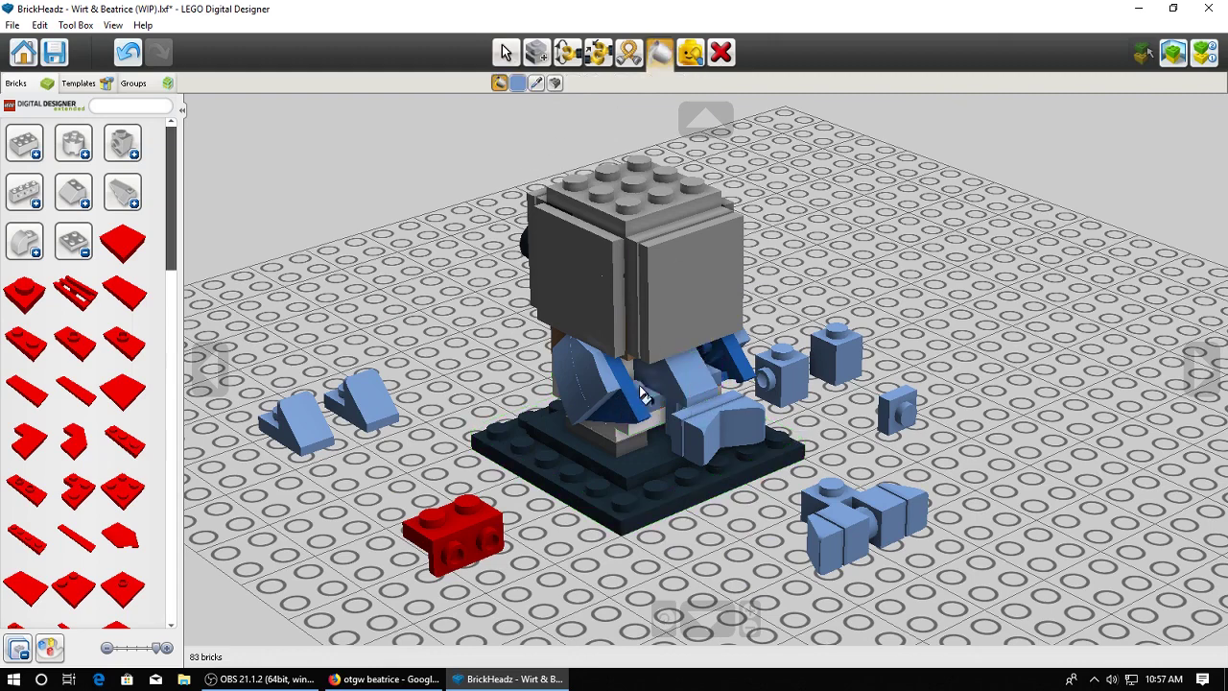
# Reattach both loose roof slopes together at the figure's back, above the light blue plate
pyautogui.click(505, 53)
pyautogui.click(304, 418)
pyautogui.keyDown('ctrl'); pyautogui.click(363, 395); pyautogui.keyUp('ctrl')
pyautogui.moveTo(364, 395)
pyautogui.mouseDown()
pyautogui.moveTo(673, 387)
pyautogui.moveTo(666, 410)
pyautogui.moveTo(663, 394)
pyautogui.mouseUp()
# Hide the roof slopes on the figure's back to expose the plate beneath them
pyautogui.moveTo(773, 351); pyautogui.dragTo(635, 425, button='right')
pyautogui.click(691, 52)
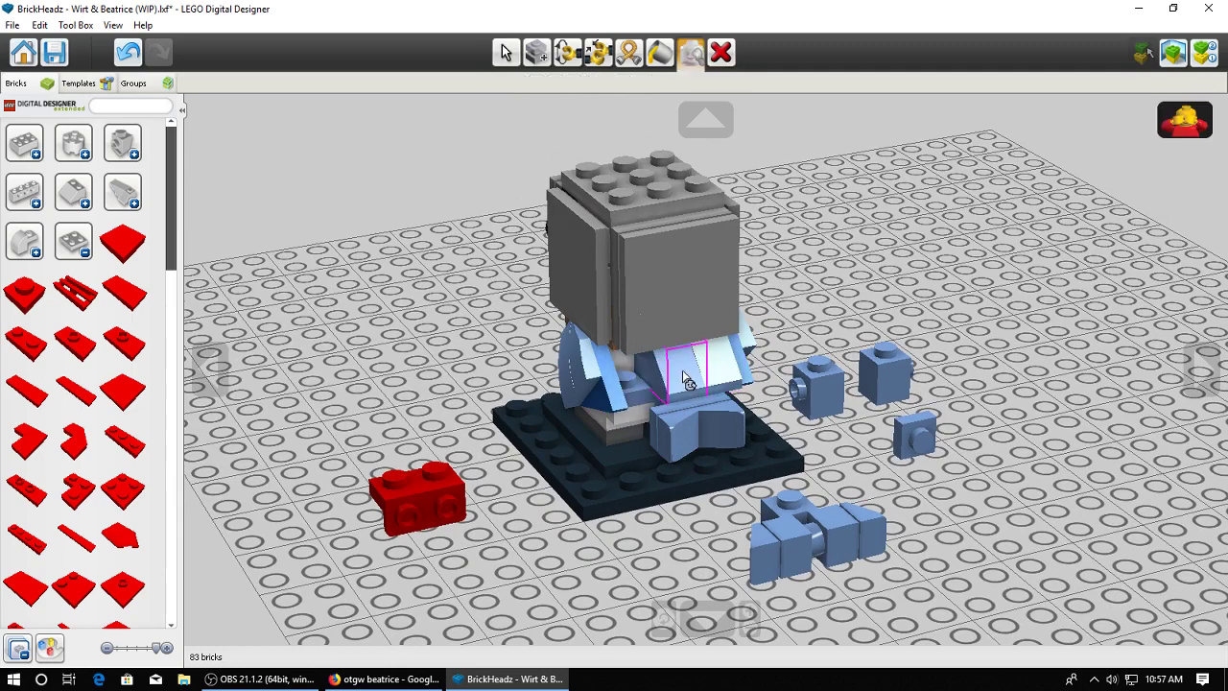
pyautogui.click(676, 370)
pyautogui.click(503, 52)
pyautogui.moveTo(633, 451); pyautogui.dragTo(683, 458, button='right')
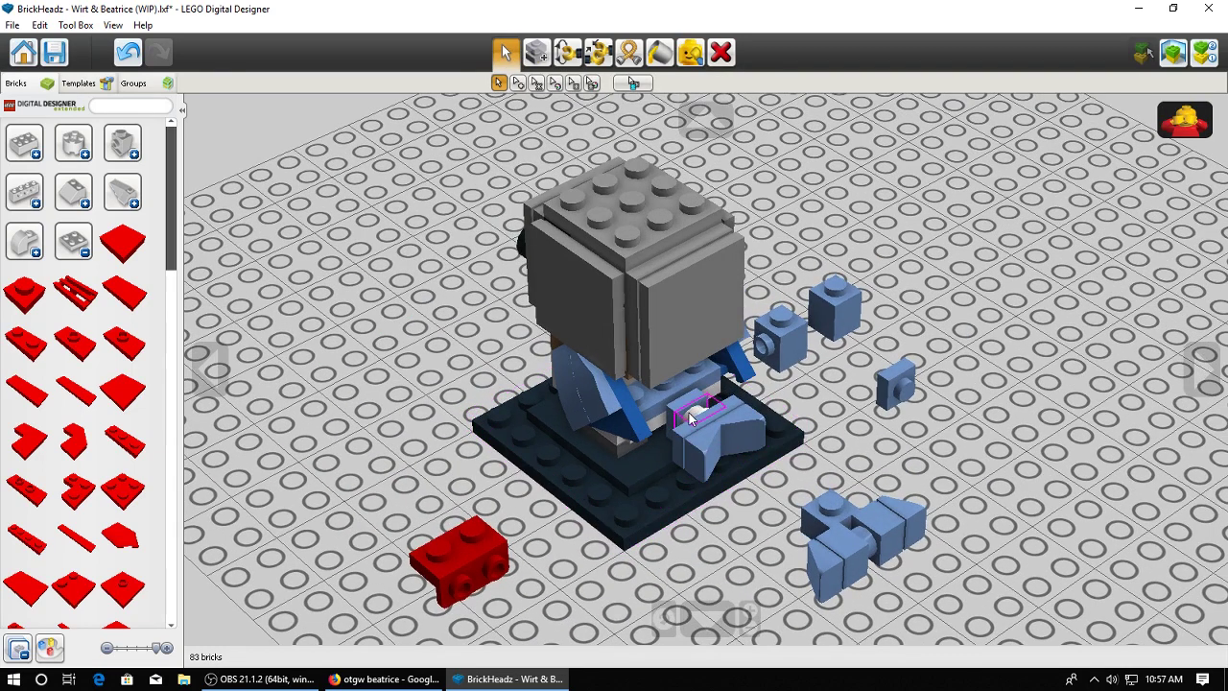
# Pull the small light blue 1x1 piece out from behind the tail and move the loose red bracket near it
pyautogui.click(680, 416)
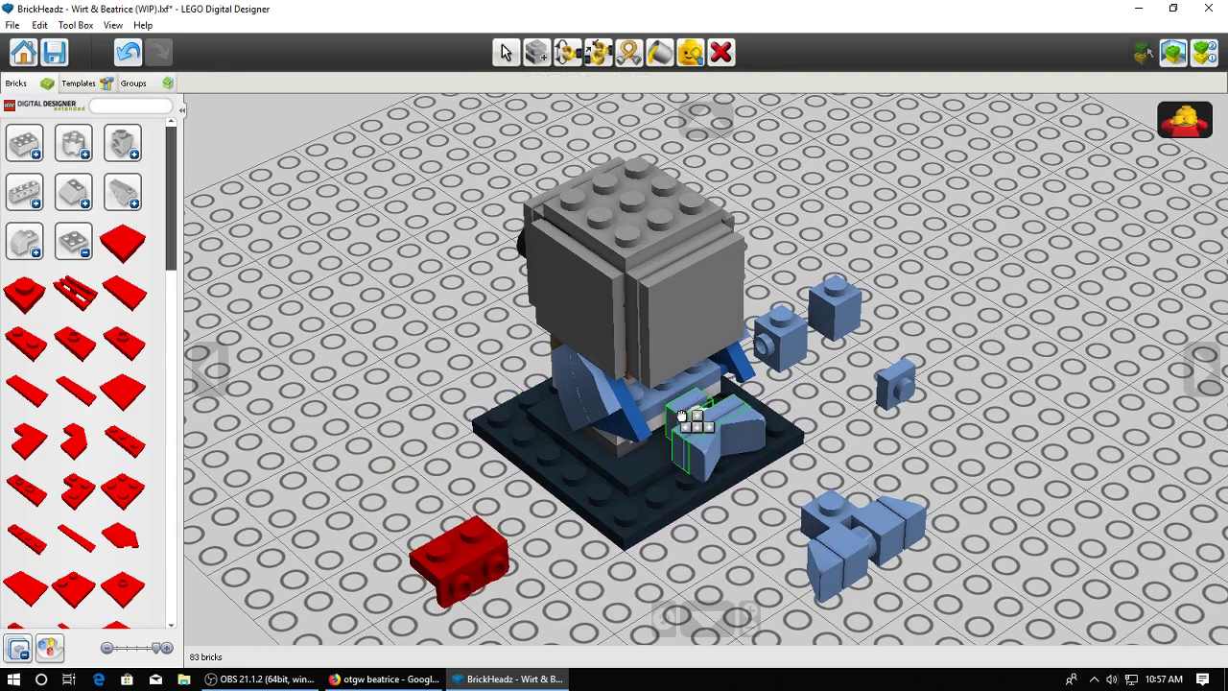
pyautogui.hotkey('ctrl', 'z')
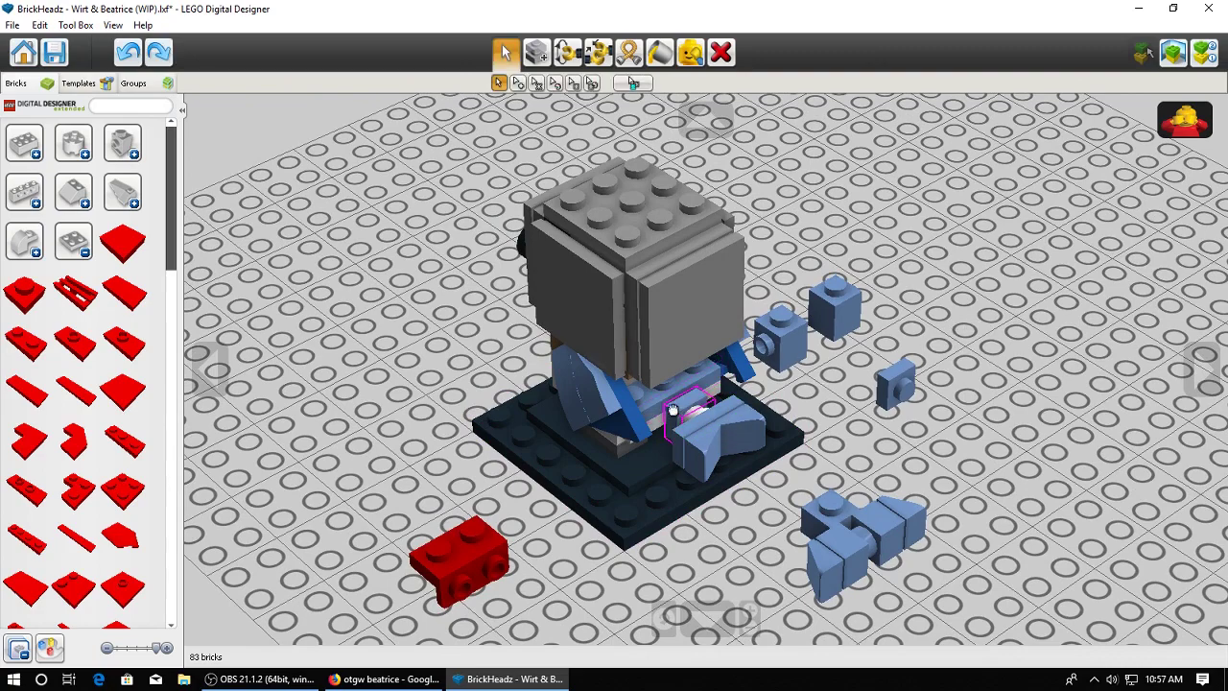
pyautogui.moveTo(673, 410); pyautogui.dragTo(361, 412)
pyautogui.moveTo(466, 566); pyautogui.dragTo(329, 496)
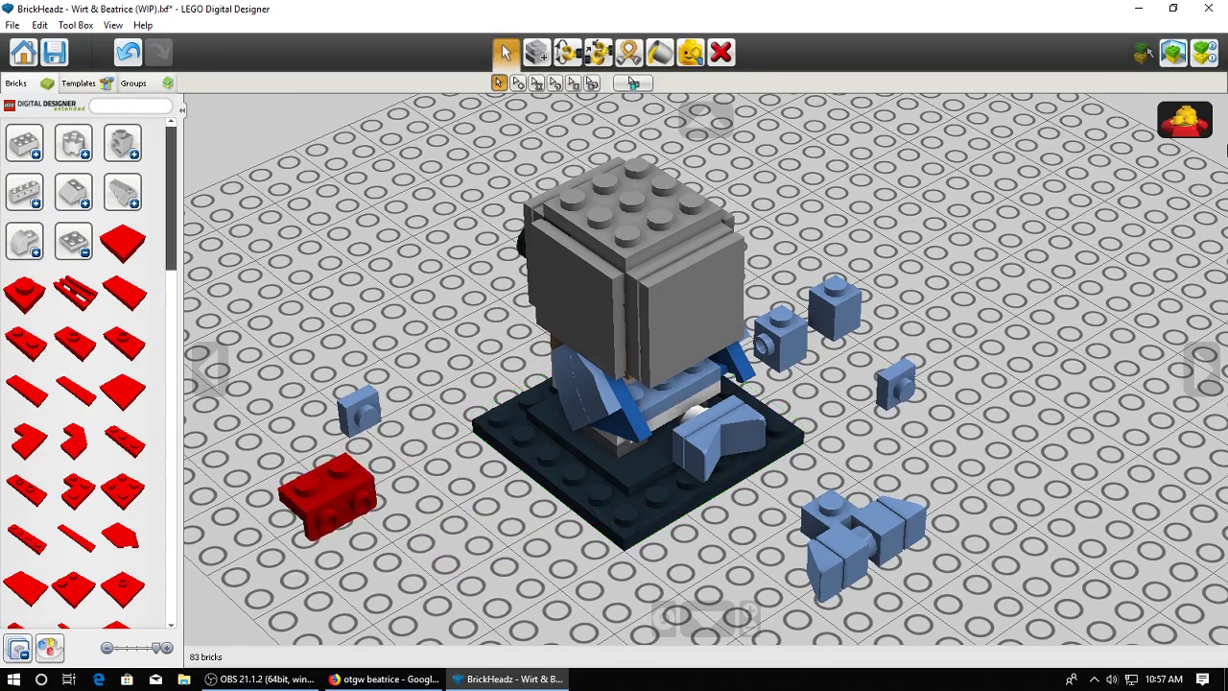
# Try replacing the light blue 1x3 plate with the red bracket under the roof slopes, setting the plate beside the model
pyautogui.moveTo(662, 489); pyautogui.dragTo(633, 401, button='right')
pyautogui.moveTo(726, 396); pyautogui.dragTo(799, 368)
pyautogui.moveTo(799, 368); pyautogui.dragTo(767, 460, button='right')
pyautogui.moveTo(768, 460); pyautogui.dragTo(1044, 363)
pyautogui.moveTo(350, 420); pyautogui.dragTo(647, 391)
pyautogui.moveTo(647, 393); pyautogui.dragTo(649, 453, button='right')
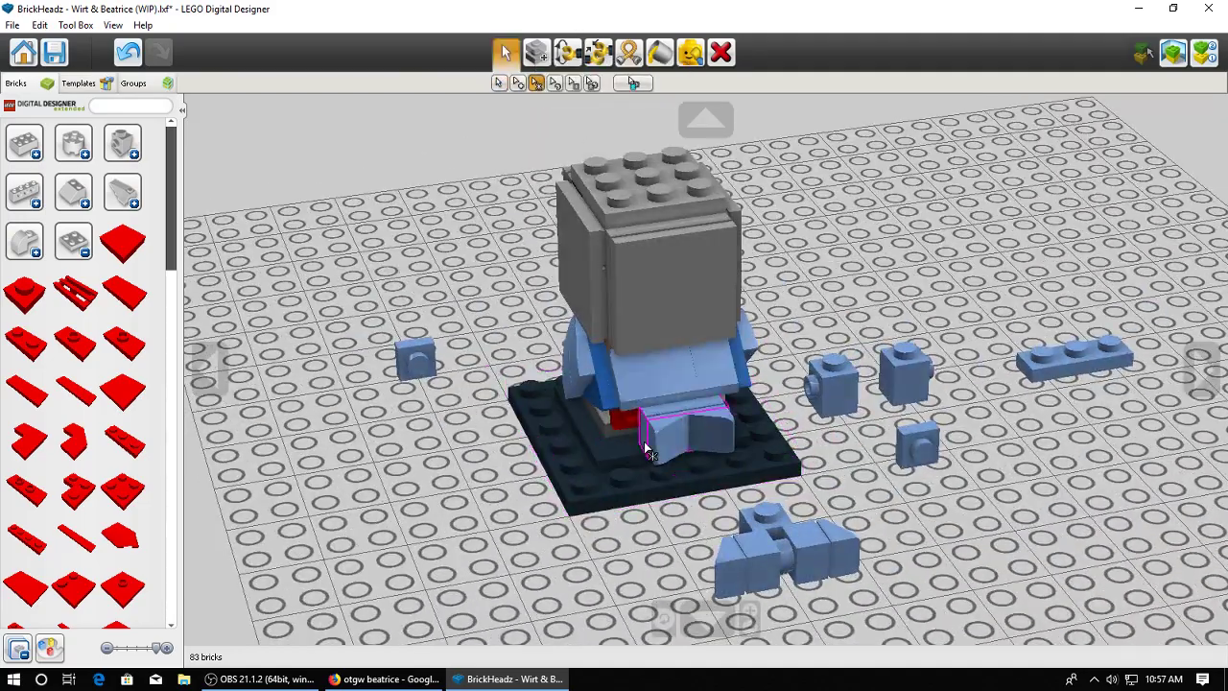
# Take the red bracket back out from under the slopes and set it beside the model
pyautogui.click(535, 108)
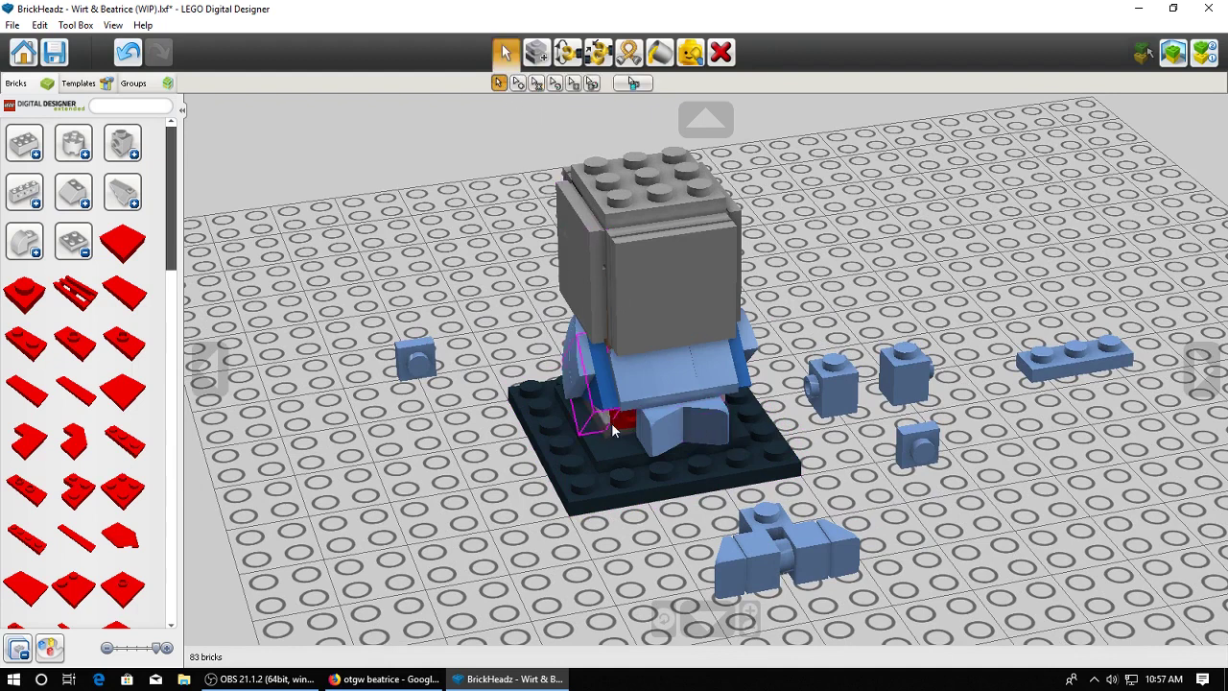
pyautogui.moveTo(614, 431); pyautogui.dragTo(412, 465)
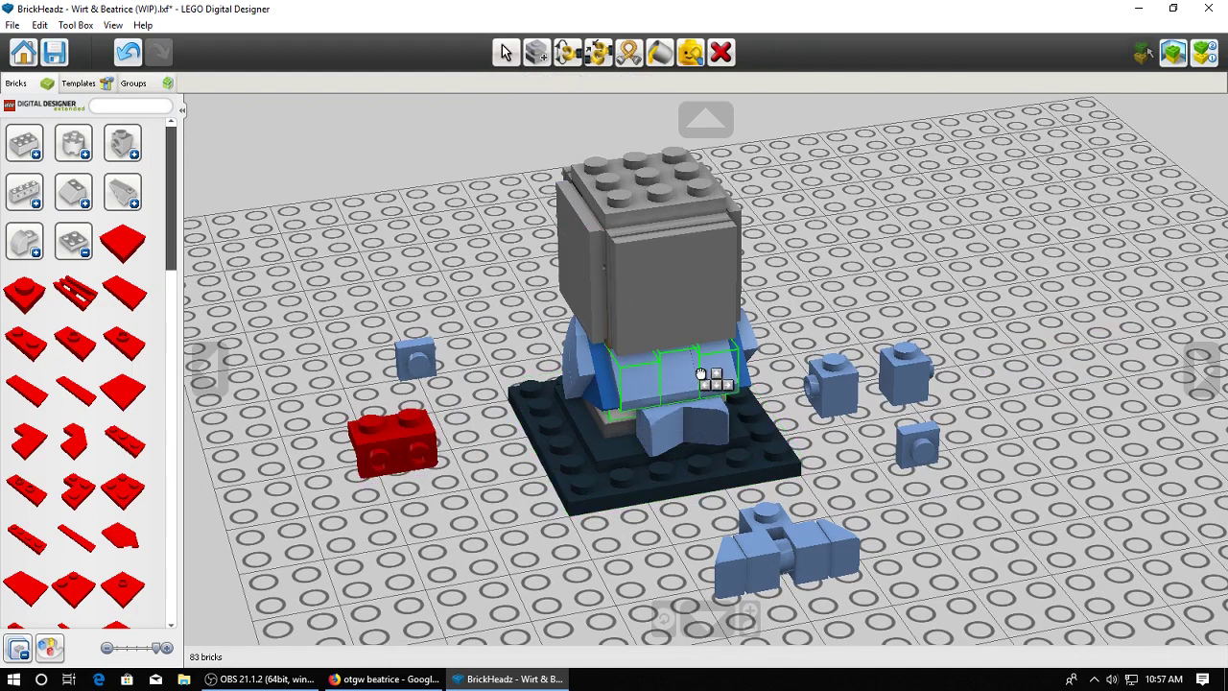
pyautogui.moveTo(701, 374); pyautogui.dragTo(880, 381, button='right')
# Undo the bracket and plate changes at the figure's back and put the loose 1x1 knob brick back in place
pyautogui.hotkey('ctrl', 'z')
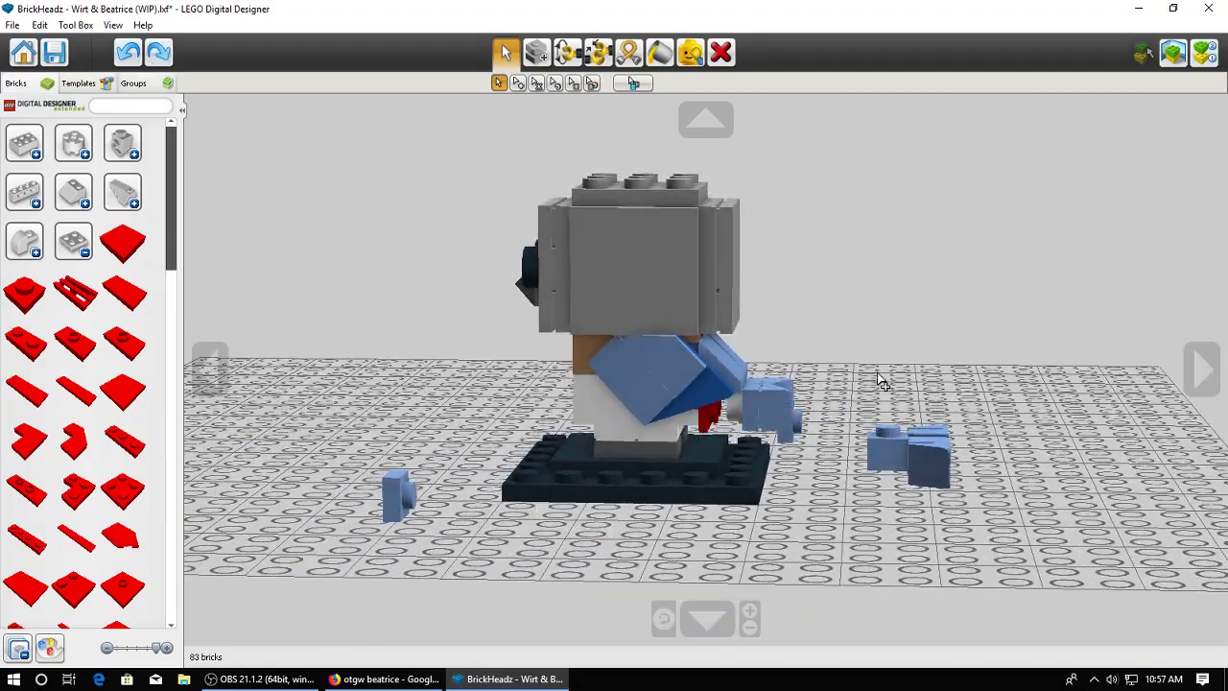
pyautogui.hotkey('ctrl', 'z')
pyautogui.hotkey('ctrl', 'z')
pyautogui.hotkey('ctrl', 'z')
pyautogui.hotkey('ctrl', 'z')
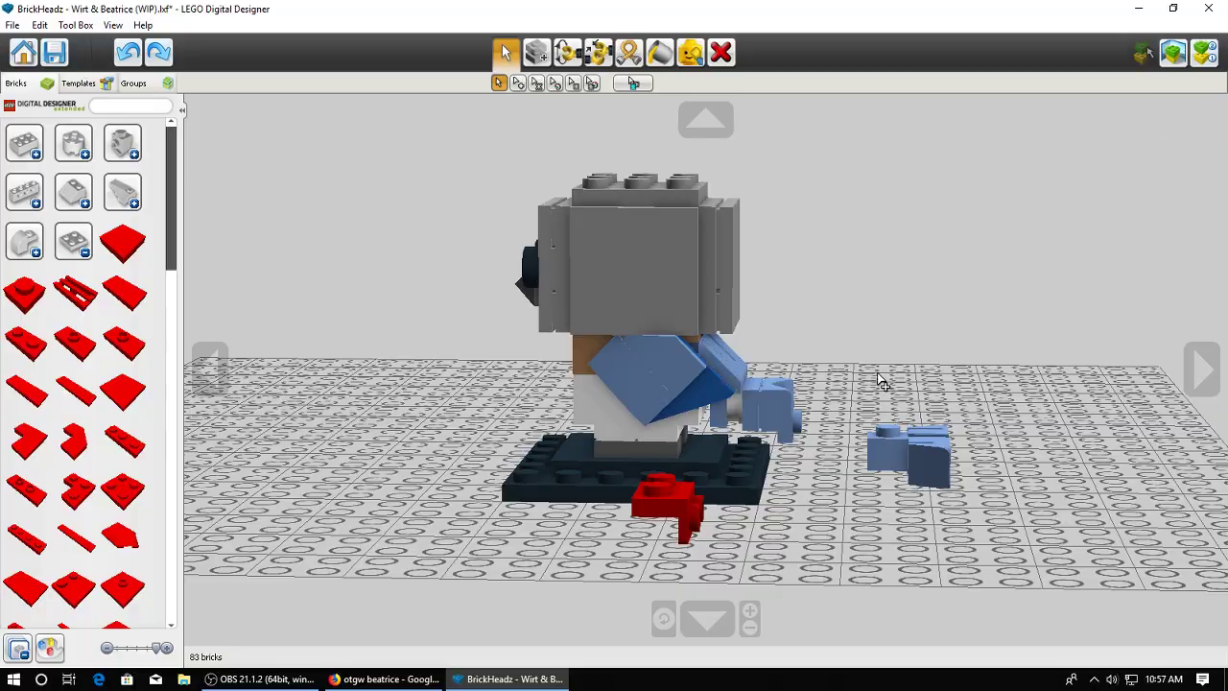
pyautogui.moveTo(911, 407); pyautogui.dragTo(788, 441, button='right')
pyautogui.hotkey('ctrl', 'z')
pyautogui.hotkey('ctrl', 'z')
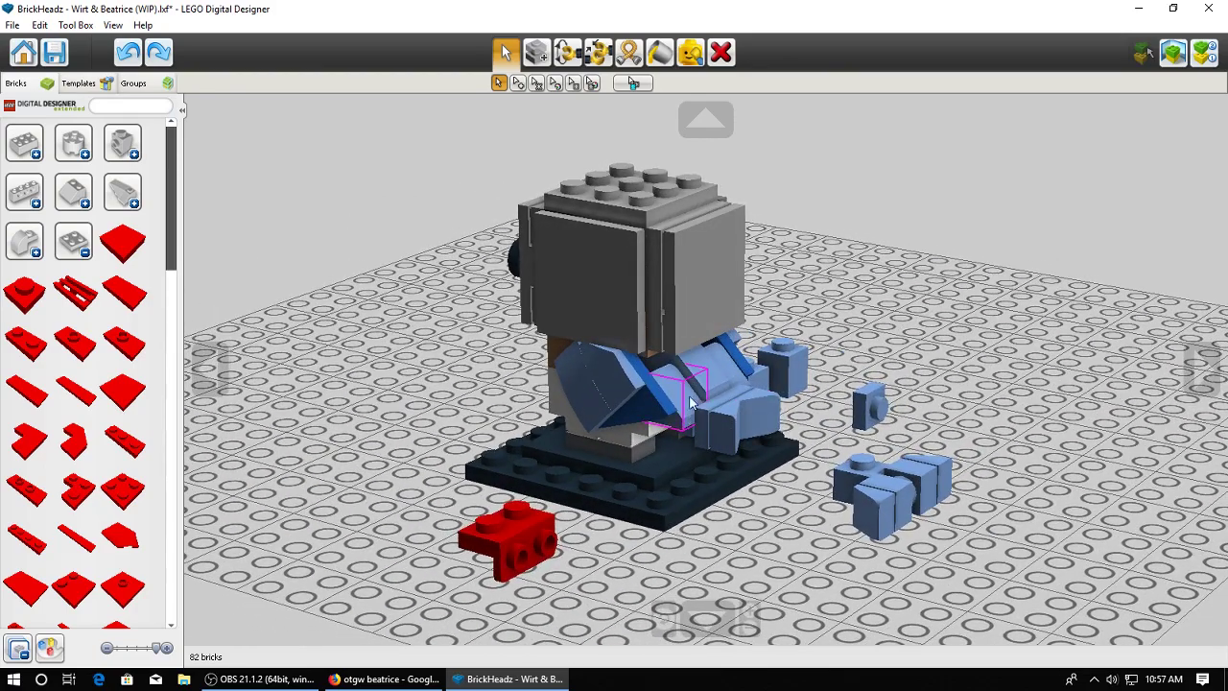
pyautogui.moveTo(782, 366); pyautogui.dragTo(677, 362)
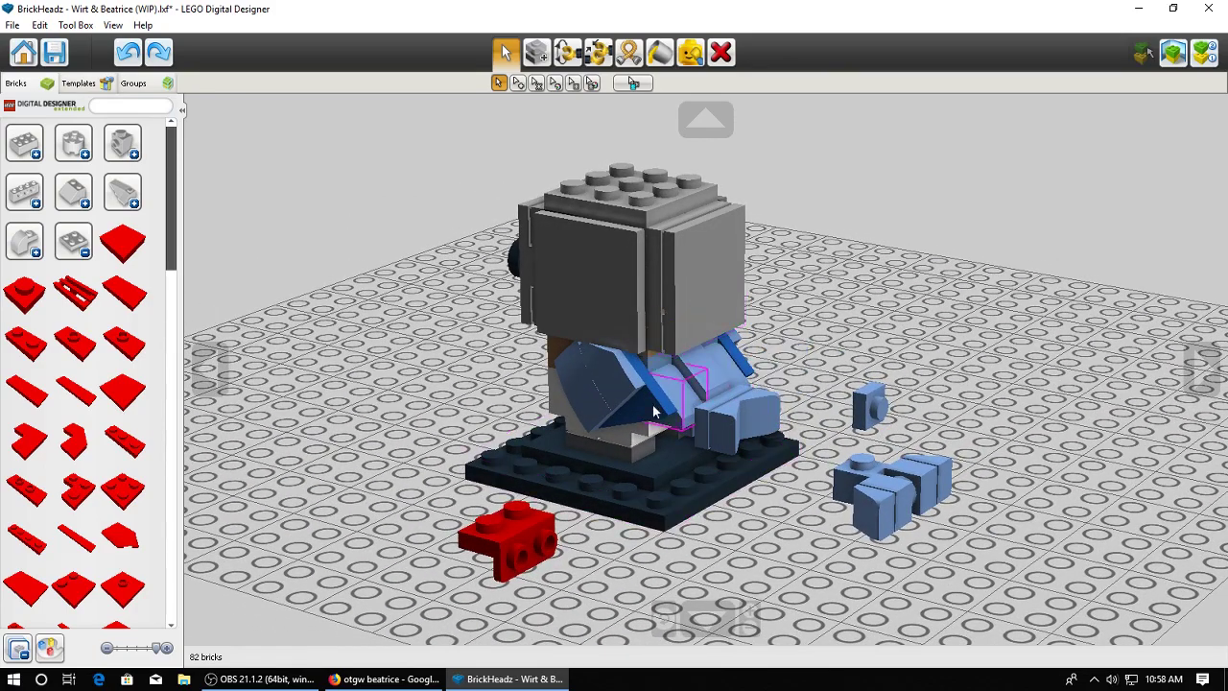
# Switch to Firefox to check the Beatrice bird reference images, then return to LEGO Digital Designer and examine the tail from several angles
pyautogui.moveTo(652, 413); pyautogui.dragTo(856, 412, button='right')
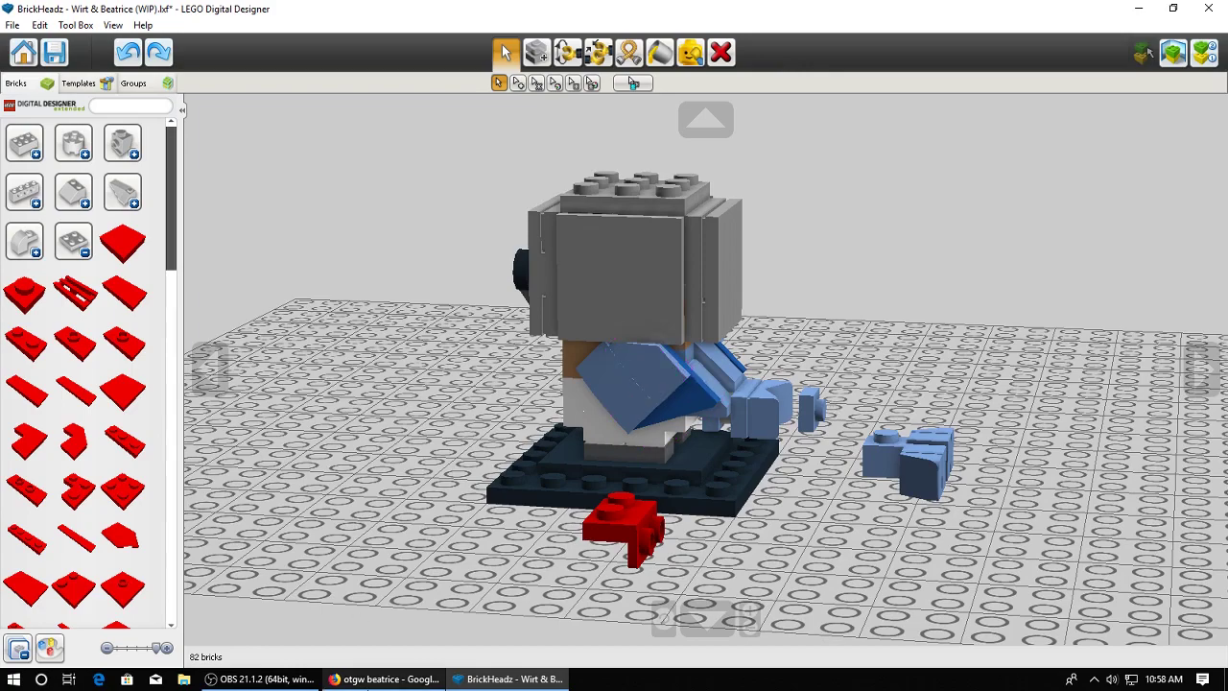
pyautogui.click(383, 678)
pyautogui.click(564, 6)
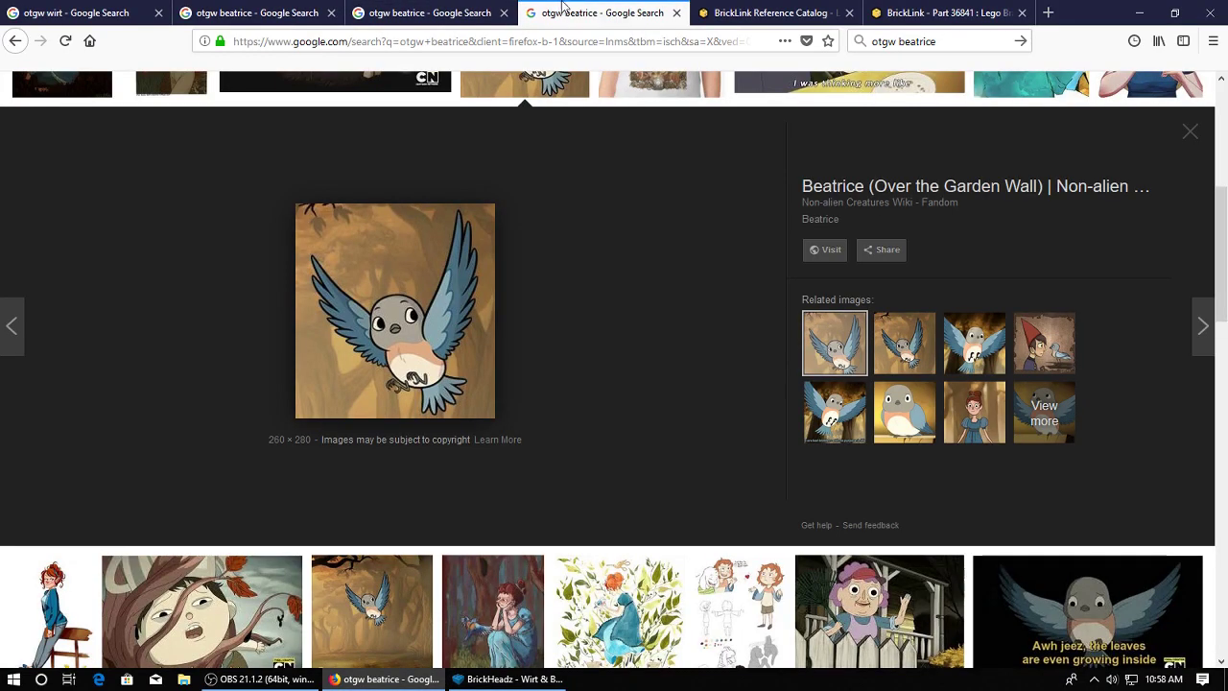
pyautogui.click(52, 7)
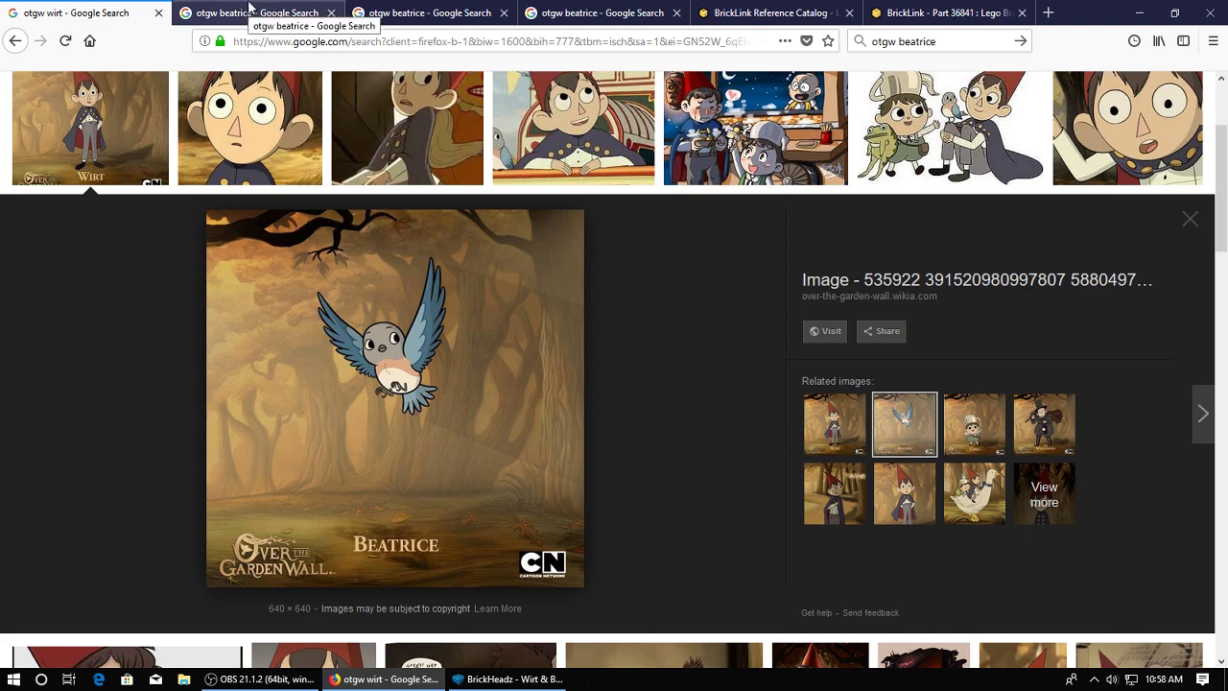
pyautogui.click(249, 10)
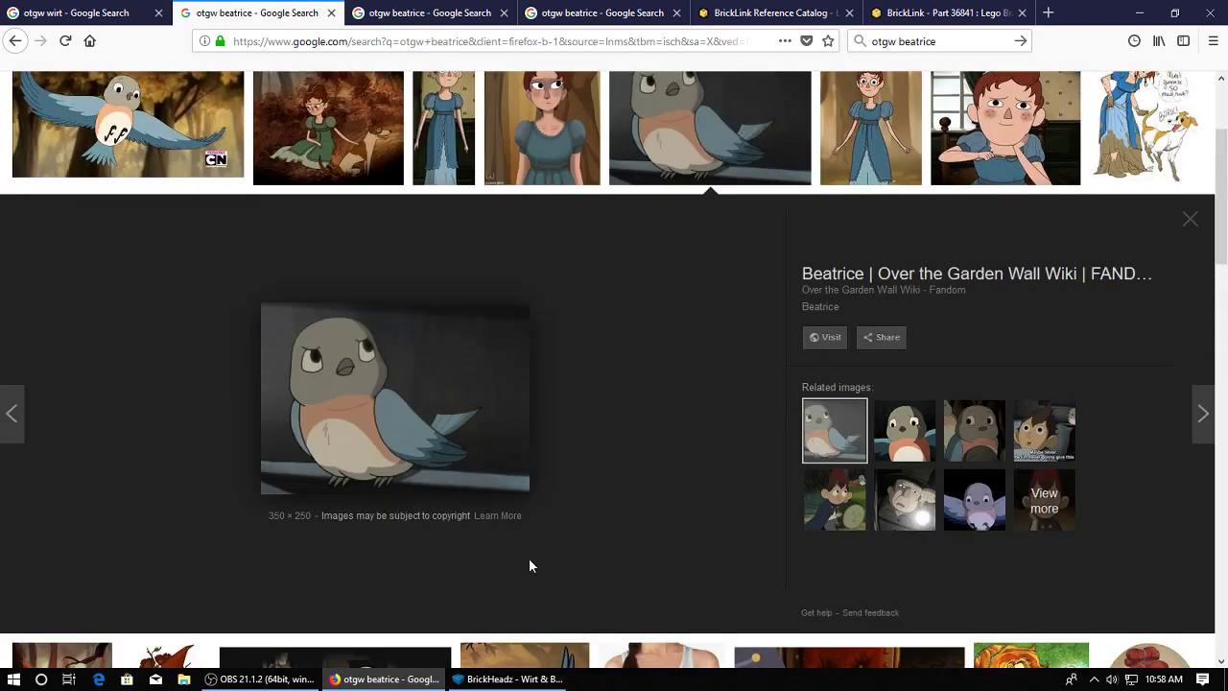
pyautogui.click(508, 679)
pyautogui.moveTo(845, 478); pyautogui.dragTo(753, 513, button='right')
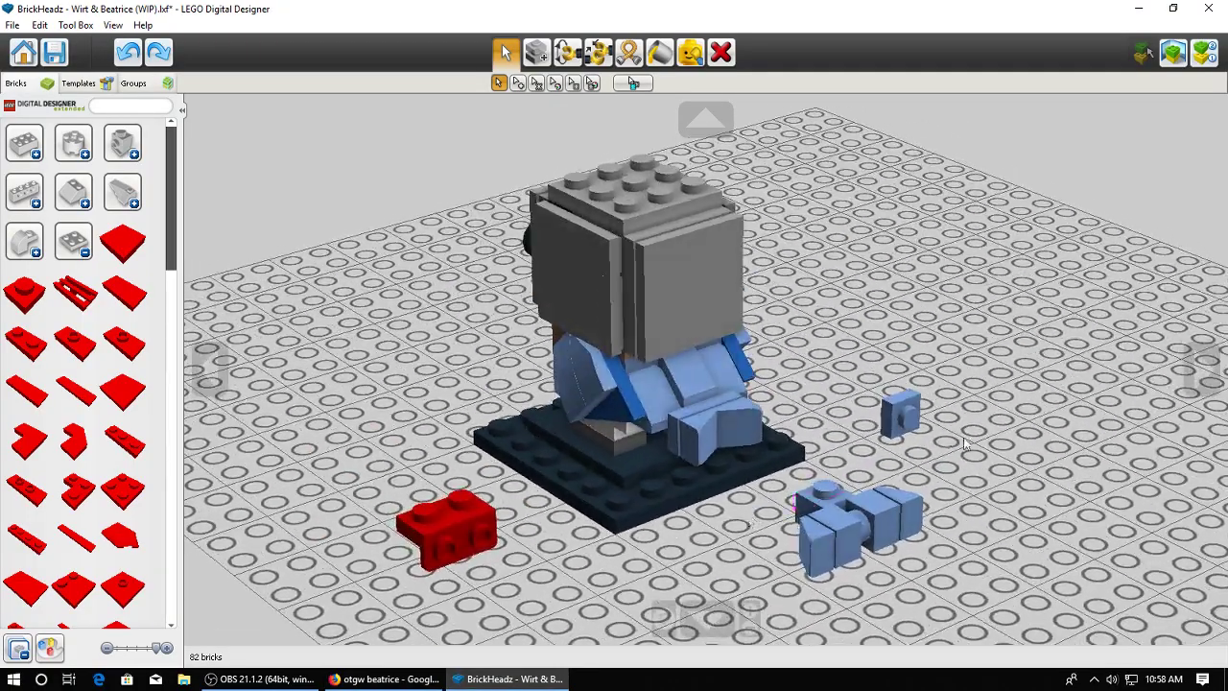
pyautogui.moveTo(1010, 519); pyautogui.dragTo(945, 484, button='right')
pyautogui.moveTo(721, 496); pyautogui.dragTo(809, 412, button='right')
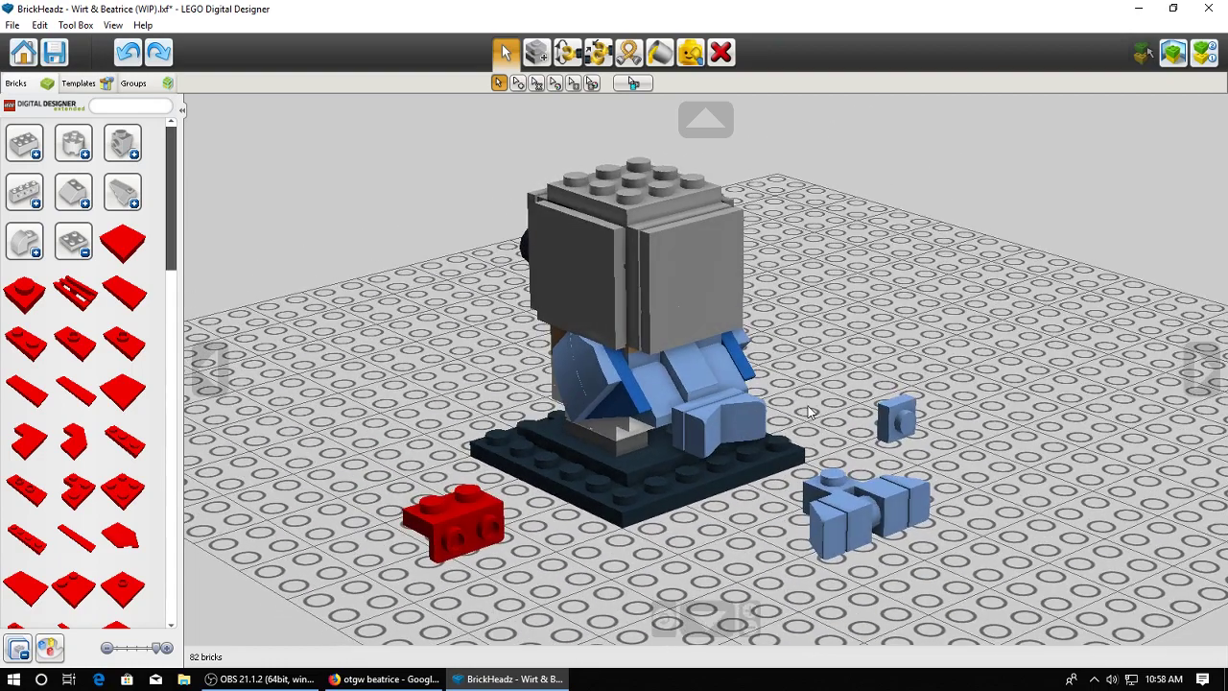
pyautogui.moveTo(713, 401); pyautogui.dragTo(835, 390, button='right')
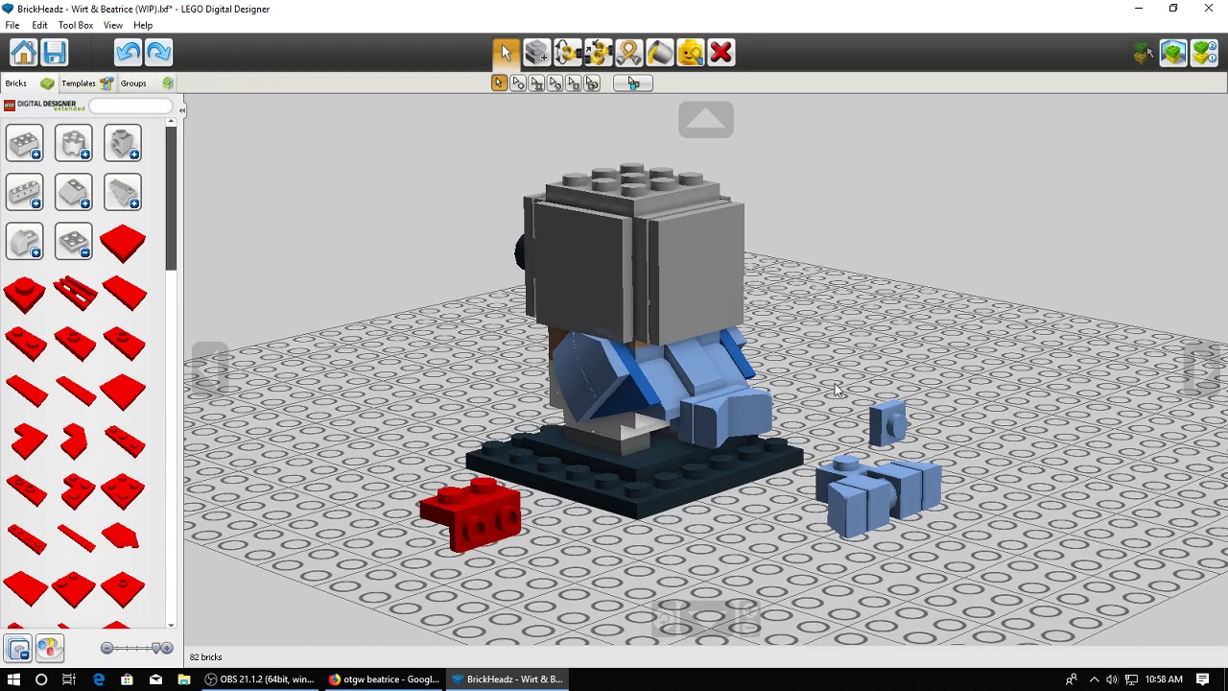
# Compare the Beatrice reference image in Firefox with the brick categories in LEGO Digital Designer to look for a suitable tail piece
pyautogui.click(383, 679)
pyautogui.click(959, 14)
pyautogui.click(506, 679)
pyautogui.click(74, 240)
pyautogui.click(384, 679)
pyautogui.click(603, 13)
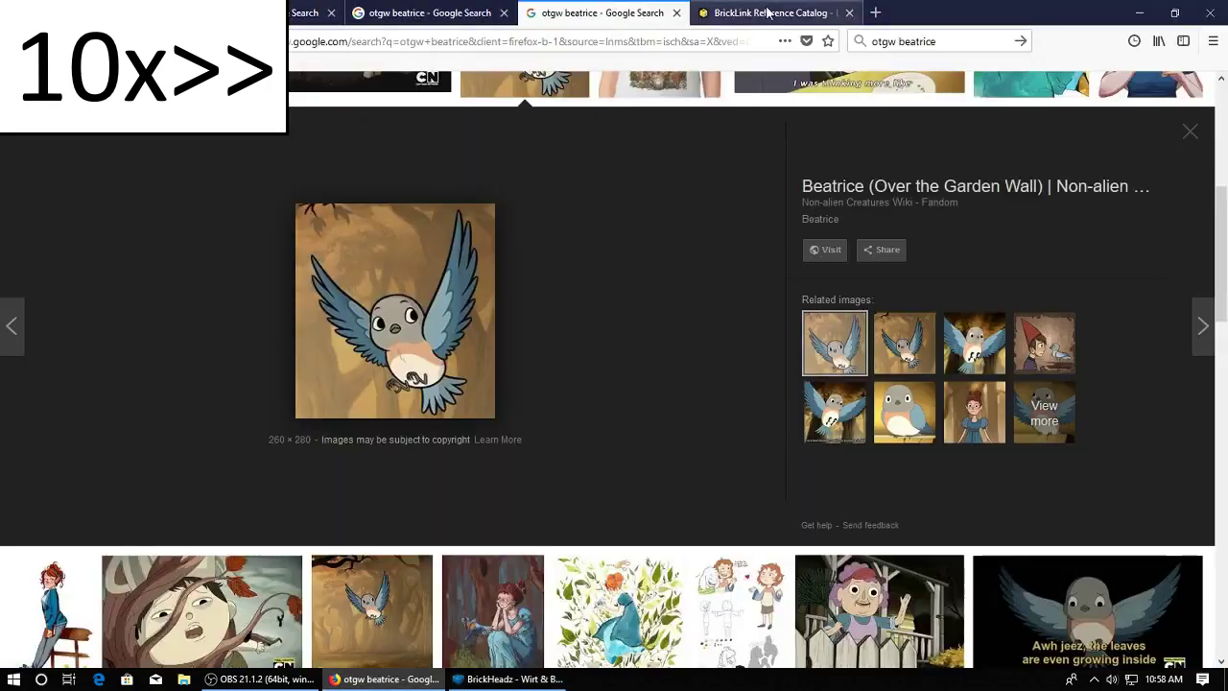
pyautogui.click(506, 679)
pyautogui.click(122, 180)
pyautogui.scroll(-8, 104, 389)
pyautogui.scroll(8, 103, 388)
pyautogui.click(123, 179)
pyautogui.click(27, 248)
# Switch to Firefox and browse the BrickLink catalog of medium blue LEGO parts for a tail piece
pyautogui.click(384, 679)
pyautogui.click(767, 13)
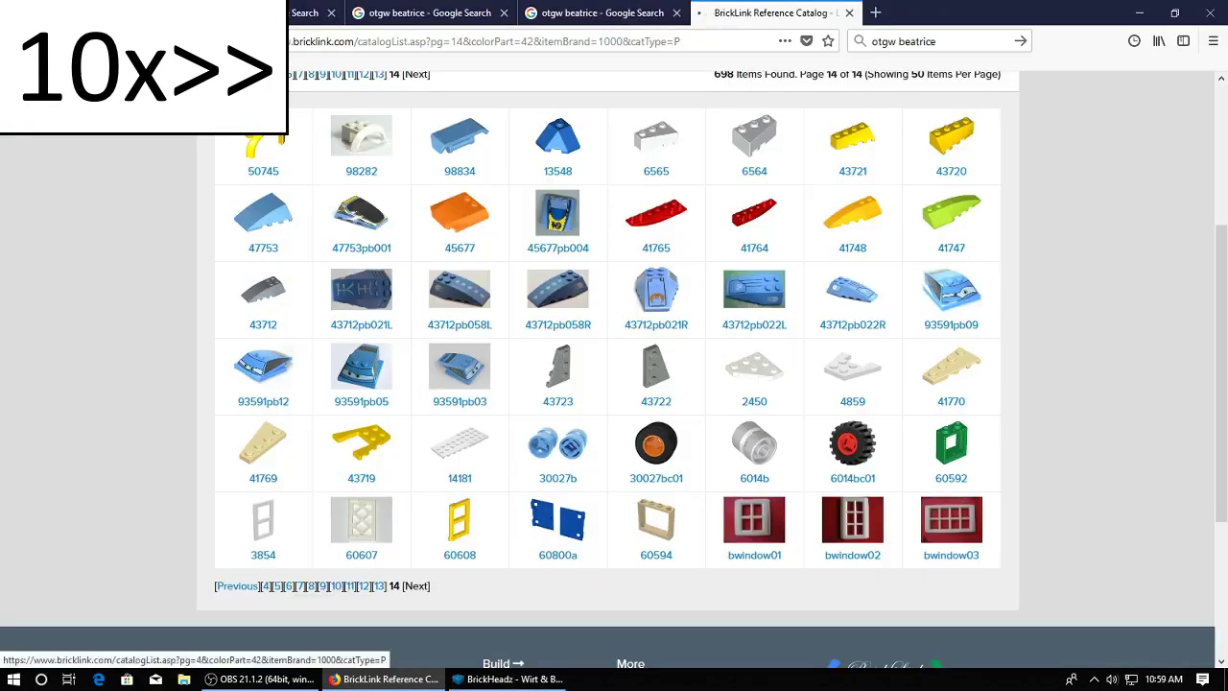
pyautogui.click(266, 586)
pyautogui.click(948, 13)
pyautogui.scroll(-4, 578, 414)
pyautogui.click(416, 660)
pyautogui.scroll(-4, 511, 429)
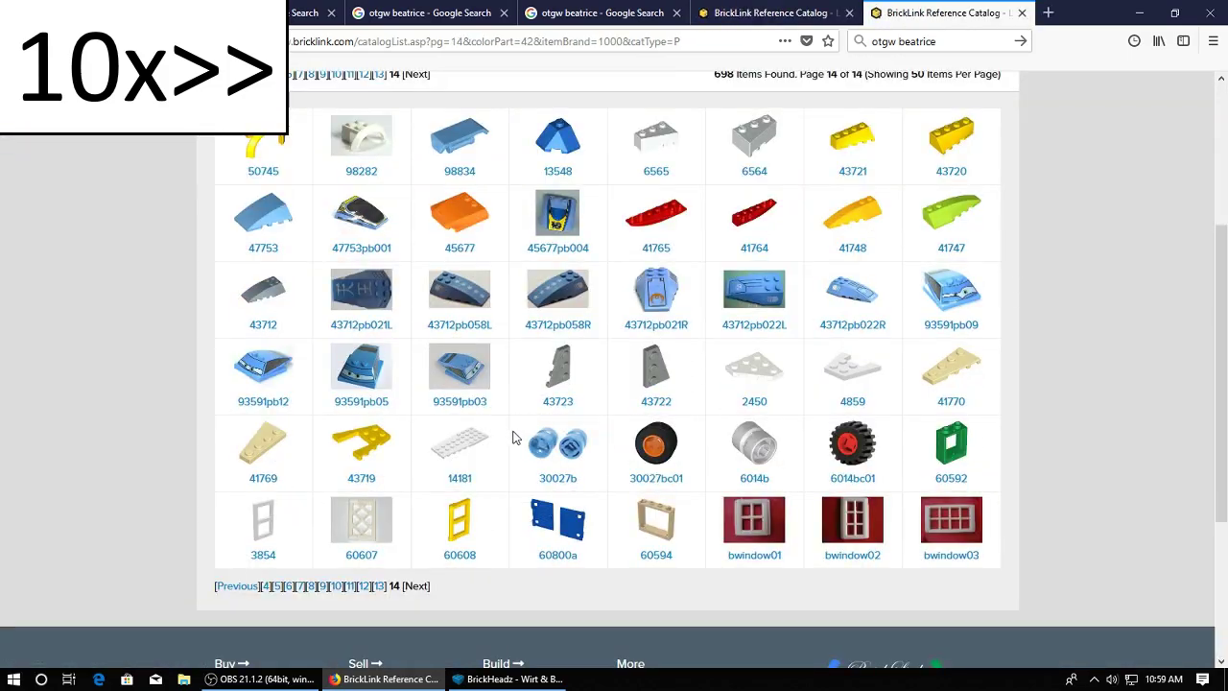
pyautogui.click(767, 14)
pyautogui.click(276, 248)
pyautogui.scroll(-1, 253, 263)
pyautogui.scroll(-4, 466, 446)
pyautogui.click(286, 445)
# Open part 47456 from page 3 of the BrickLink catalog in a new tab and go on to part 47458
pyautogui.scroll(-2, 565, 394)
pyautogui.middleClick(658, 225)
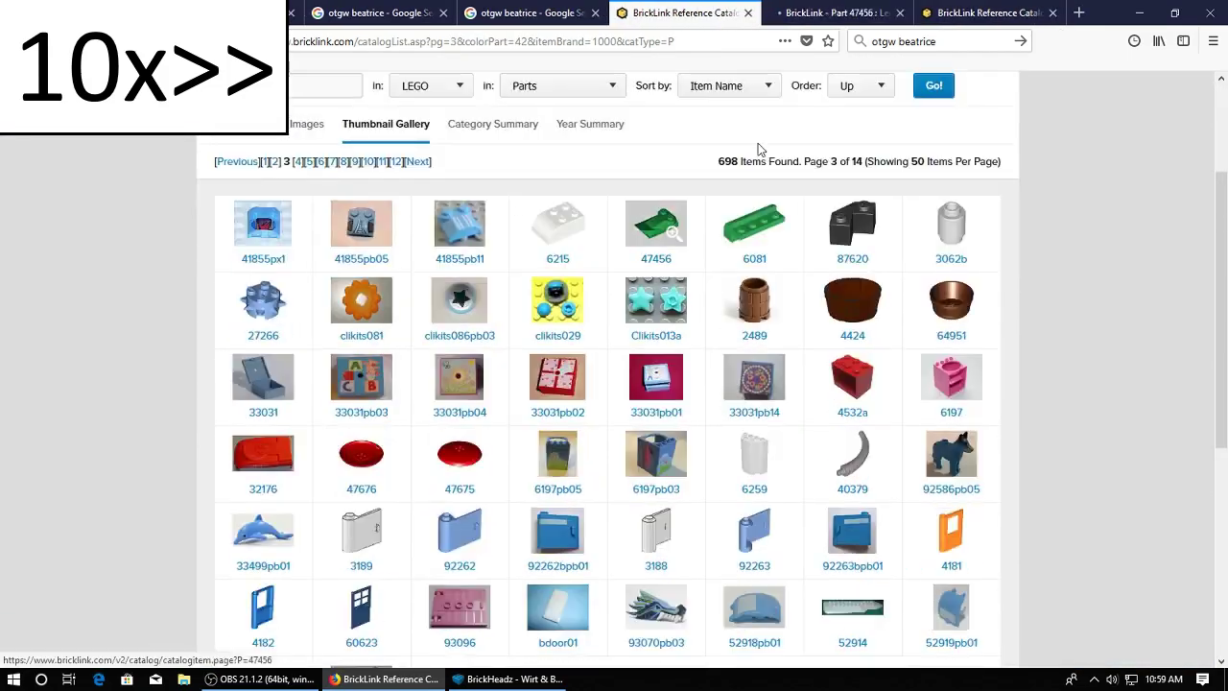
pyautogui.click(834, 13)
pyautogui.click(271, 470)
# In LEGO Digital Designer, place a light blue wing end brick beside the model and move the attached tail piece off the figure's back
pyautogui.click(507, 680)
pyautogui.scroll(-4, 118, 447)
pyautogui.scroll(-10, 102, 478)
pyautogui.scroll(12, 108, 395)
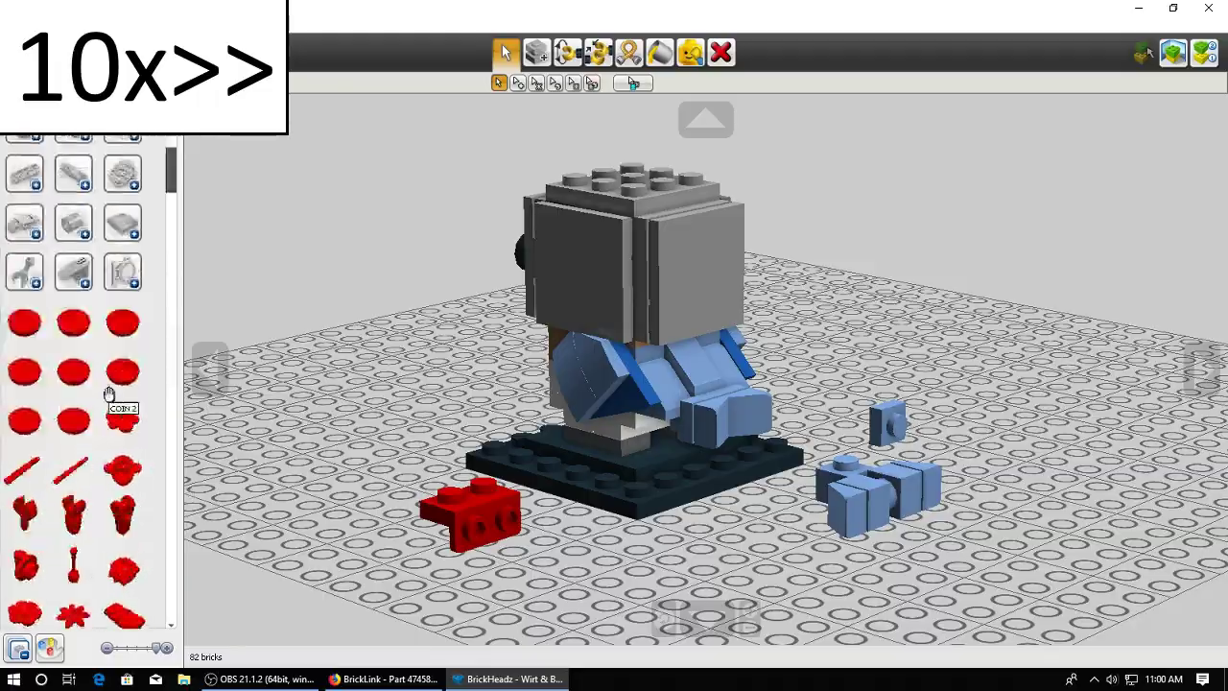
pyautogui.scroll(-5, 108, 395)
pyautogui.click(111, 382)
pyautogui.click(781, 530)
pyautogui.click(659, 53)
pyautogui.click(726, 412)
pyautogui.click(969, 432)
# Try to attach a 1x1 brick to the white round plate at the figure's back
pyautogui.click(18, 648)
pyautogui.click(122, 158)
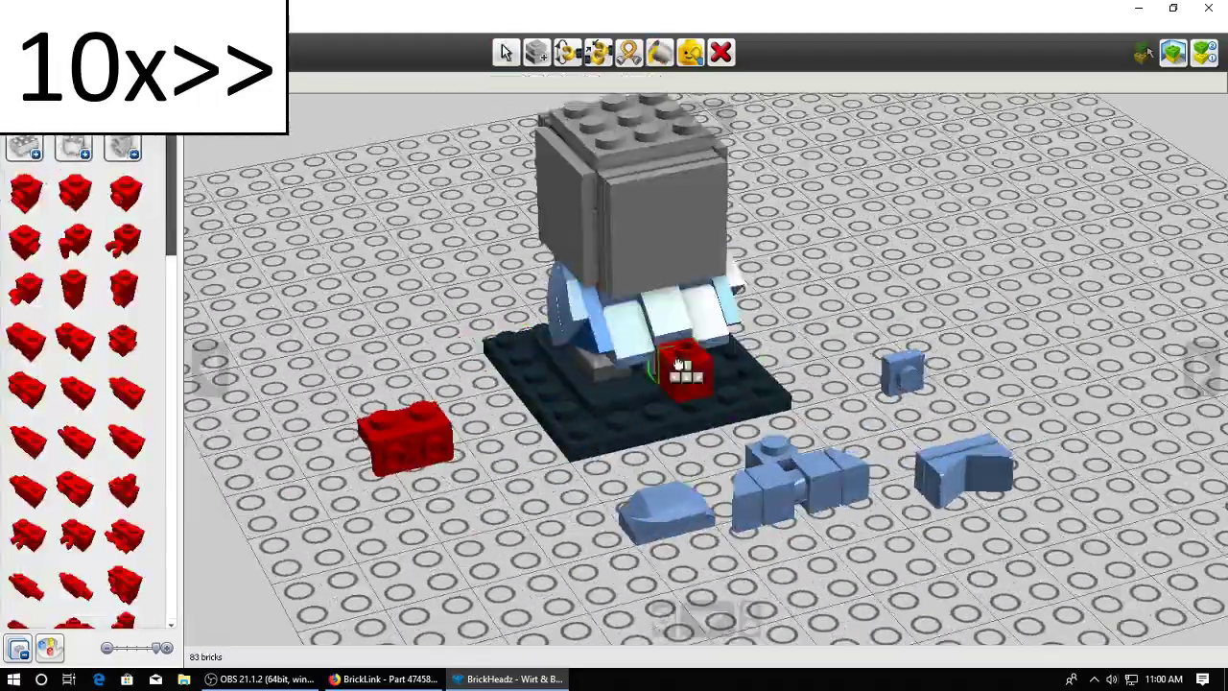
pyautogui.click(679, 365)
pyautogui.moveTo(679, 364); pyautogui.dragTo(664, 548, button='right')
pyautogui.click(647, 304)
pyautogui.click(710, 516)
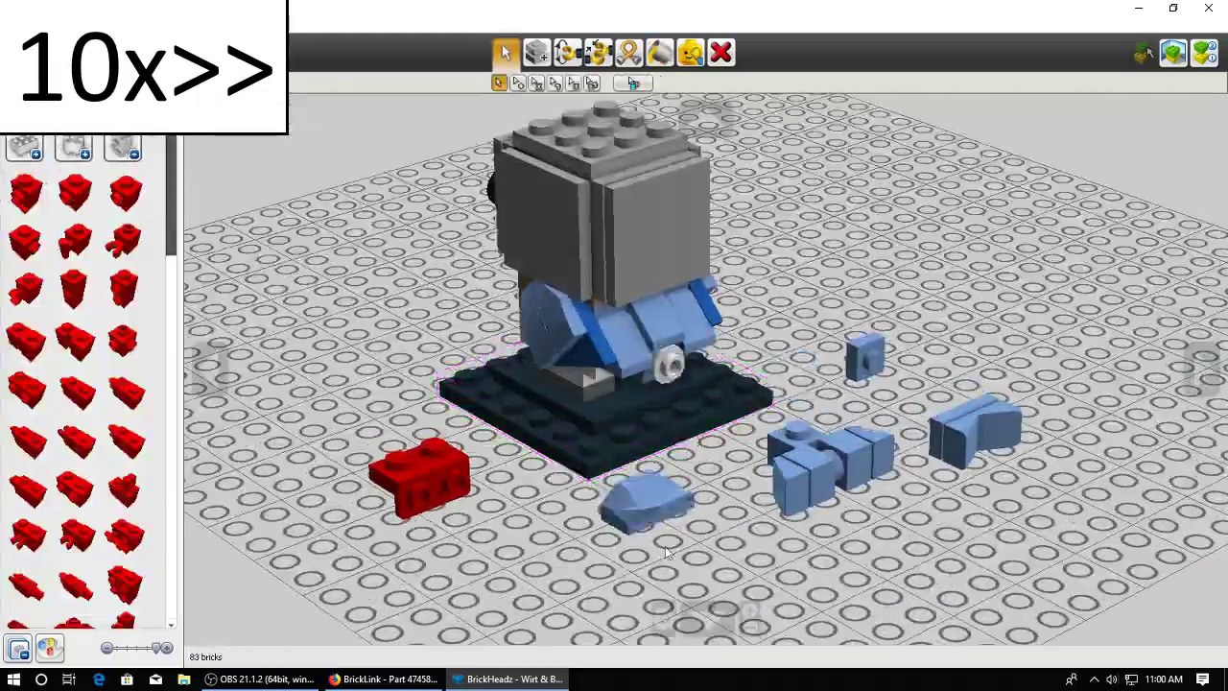
# Switch to Firefox and view BrickLink part 47458 in Medium Blue
pyautogui.hotkey('alt', 'Tab')
pyautogui.click(511, 165)
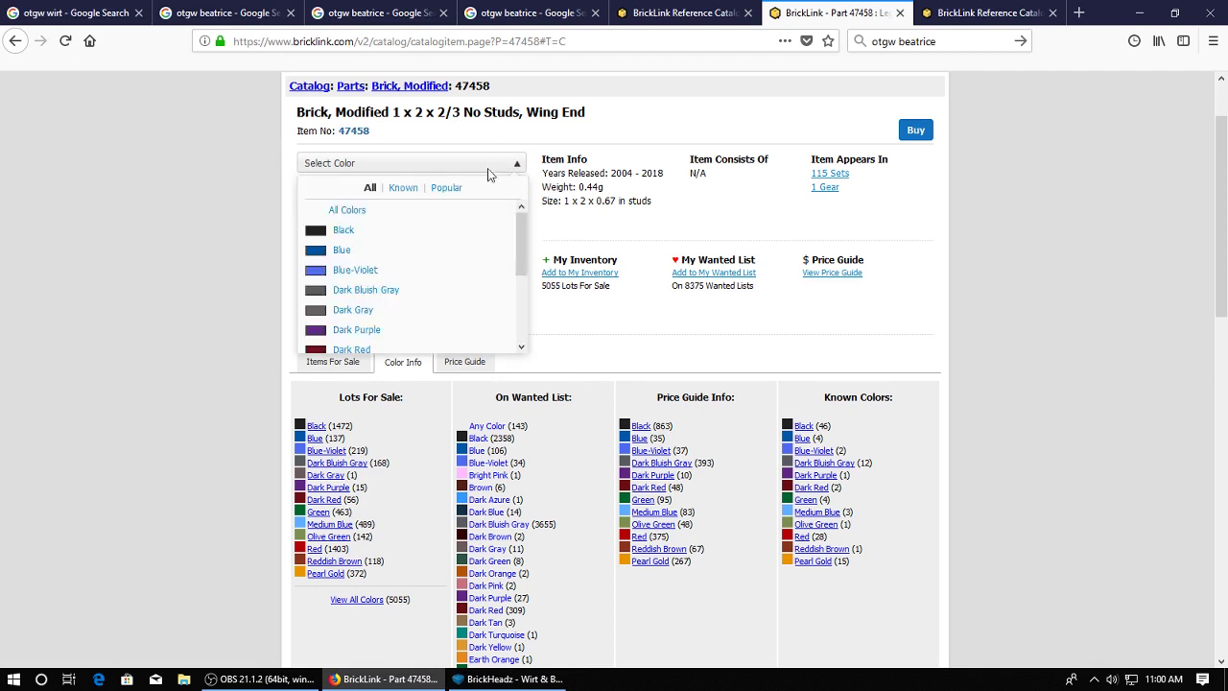
pyautogui.scroll(-3, 387, 284)
pyautogui.click(362, 261)
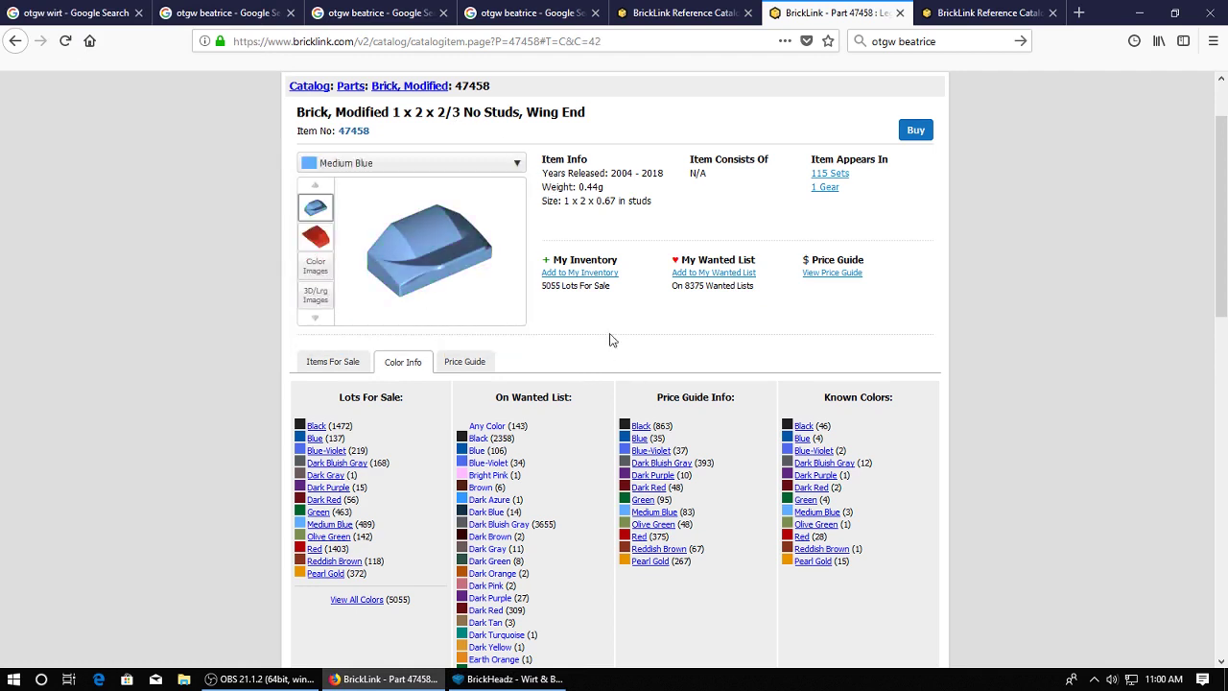
pyautogui.scroll(2, 610, 341)
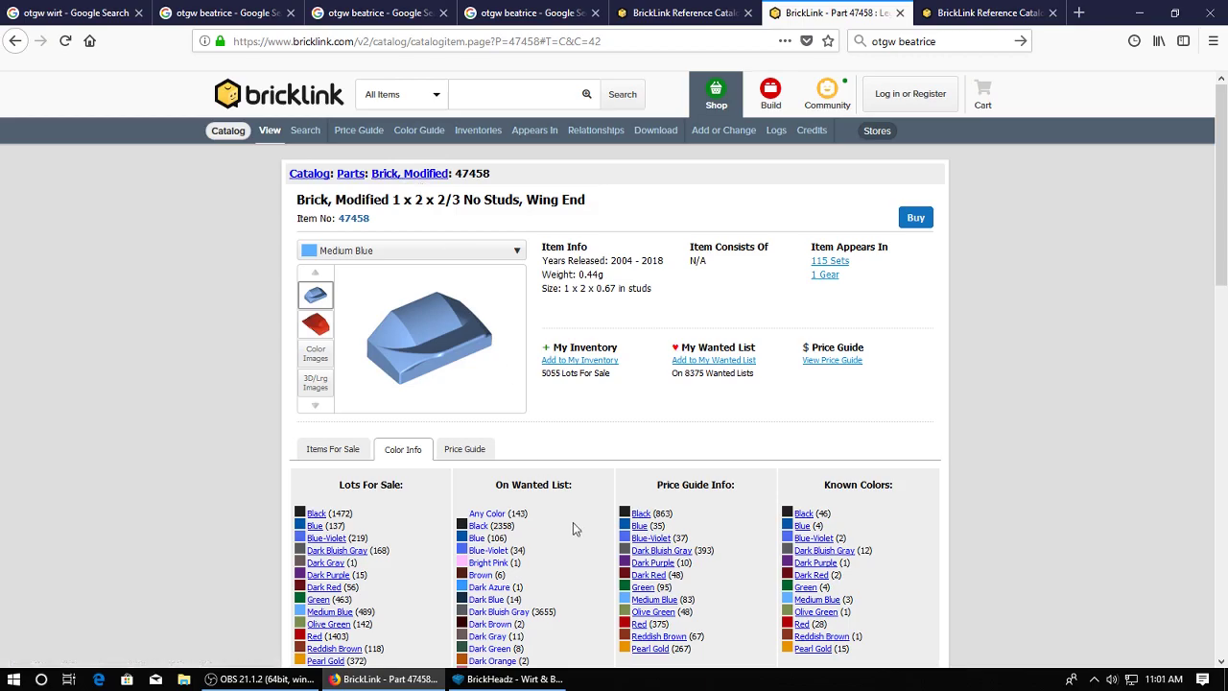
# Switch to LEGO Digital Designer, try a red PLATE W. BOWS 2X1½ beside the wing end brick, and undo the placement
pyautogui.click(509, 678)
pyautogui.click(122, 144)
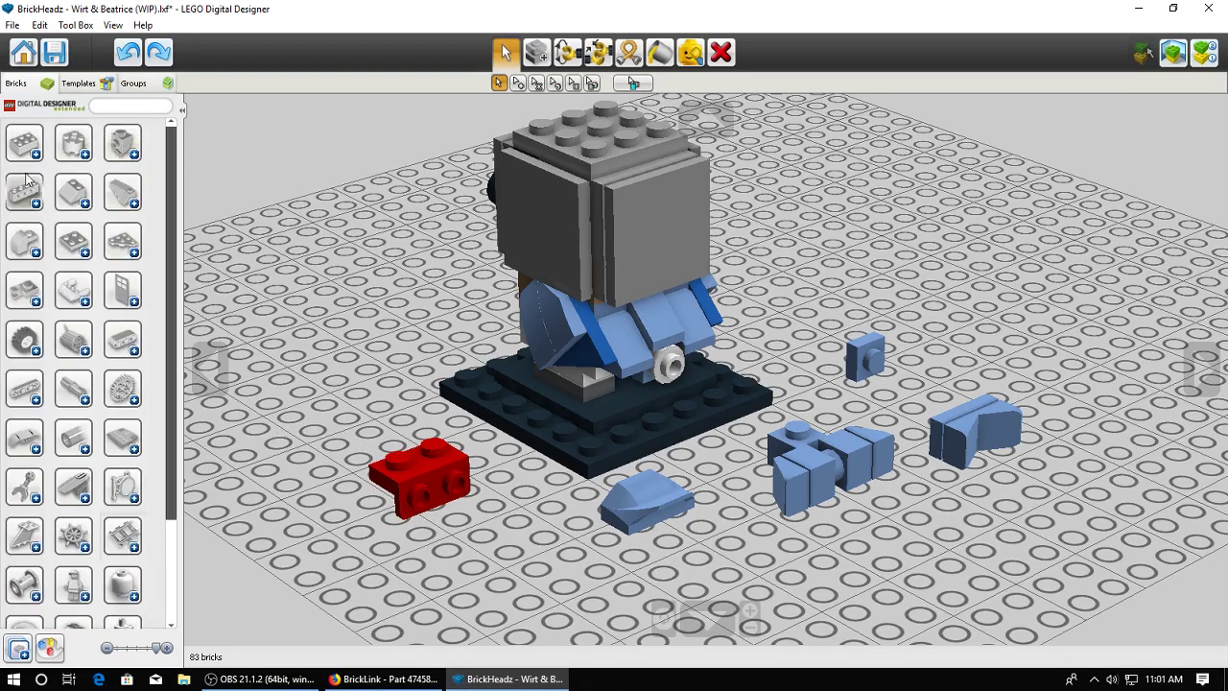
pyautogui.scroll(-2, 125, 287)
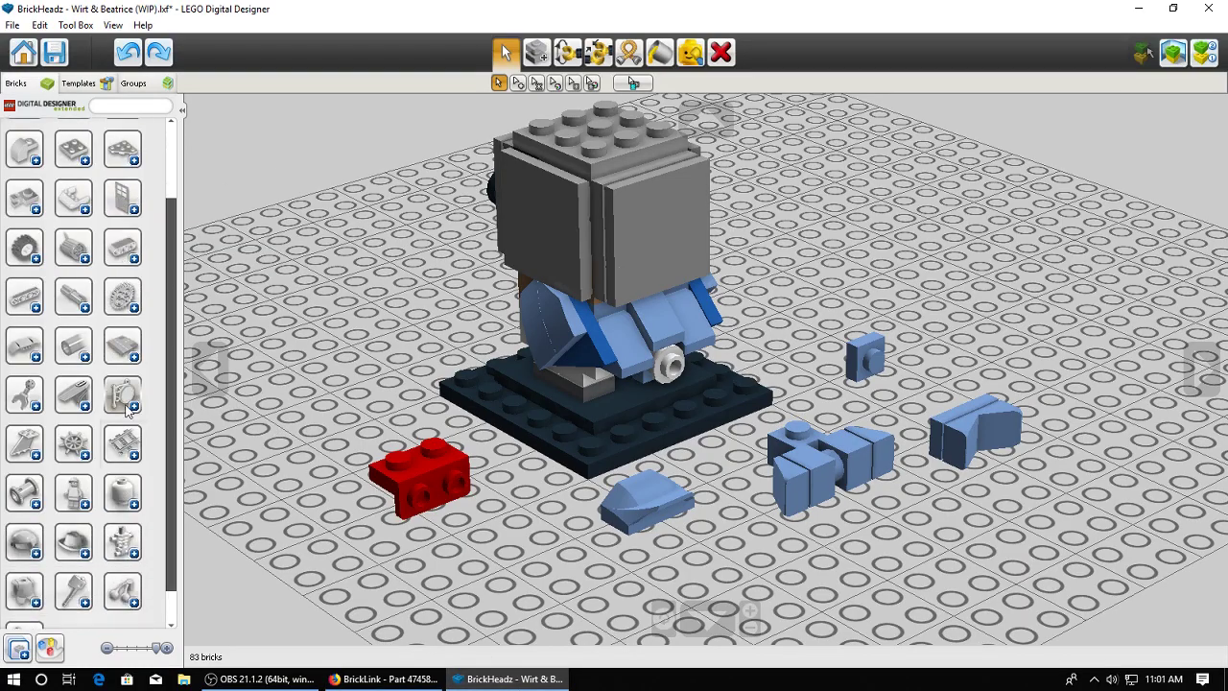
pyautogui.click(124, 403)
pyautogui.scroll(-6, 58, 436)
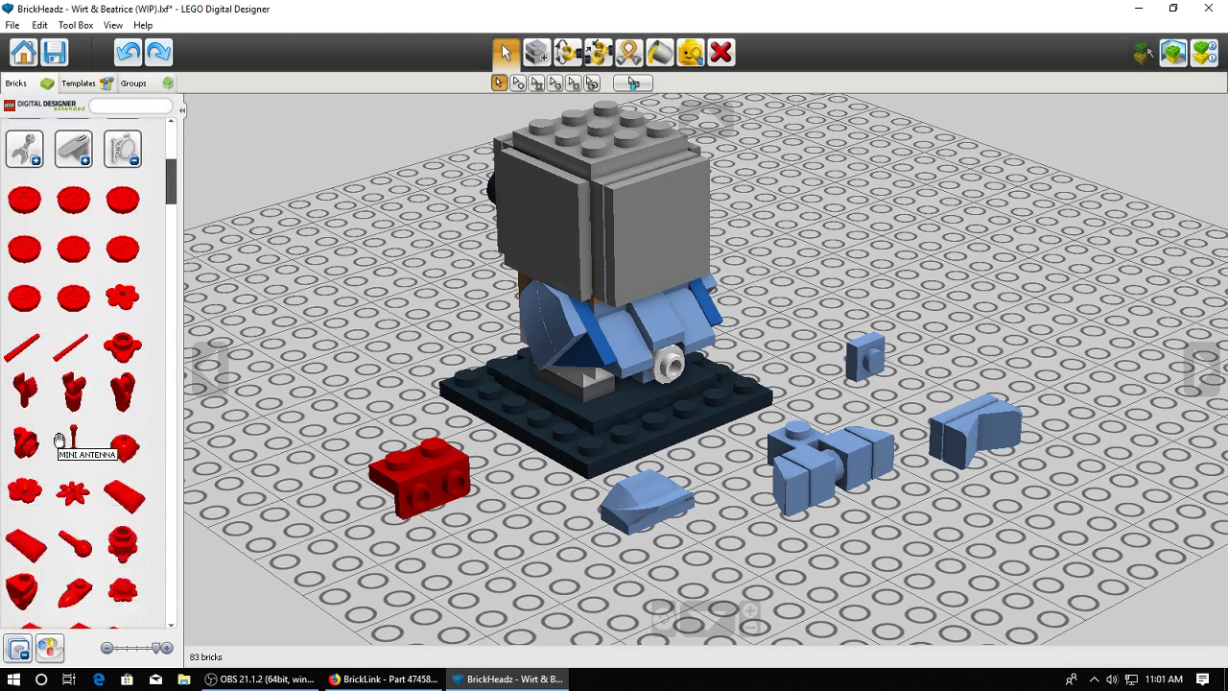
pyautogui.scroll(-6, 59, 440)
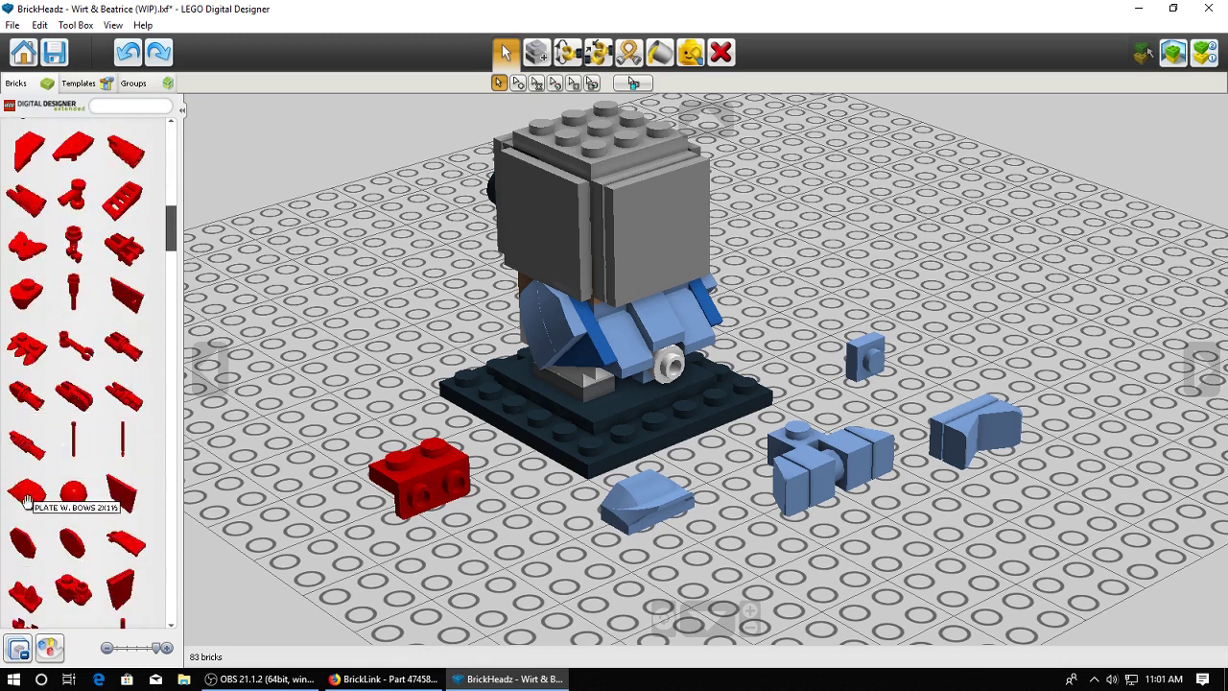
pyautogui.click(27, 505)
pyautogui.click(585, 537)
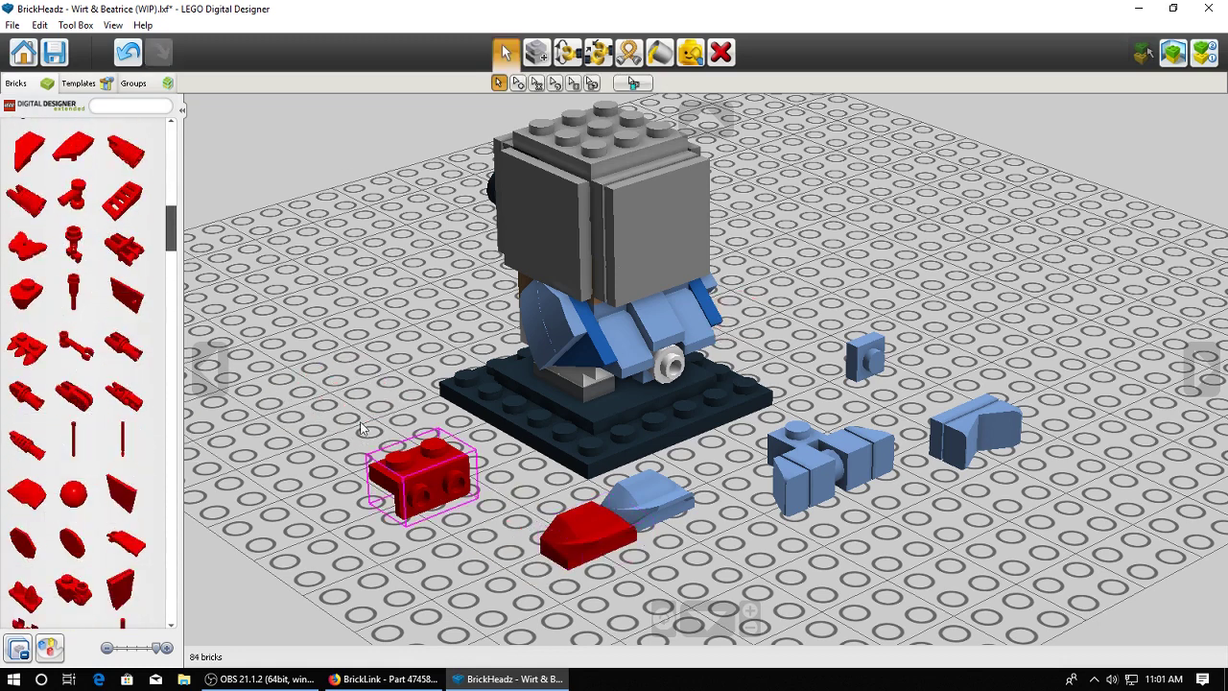
pyautogui.click(127, 51)
# Look over the brick colours offered by the Paint tool without recolouring anything
pyautogui.scroll(5, 103, 281)
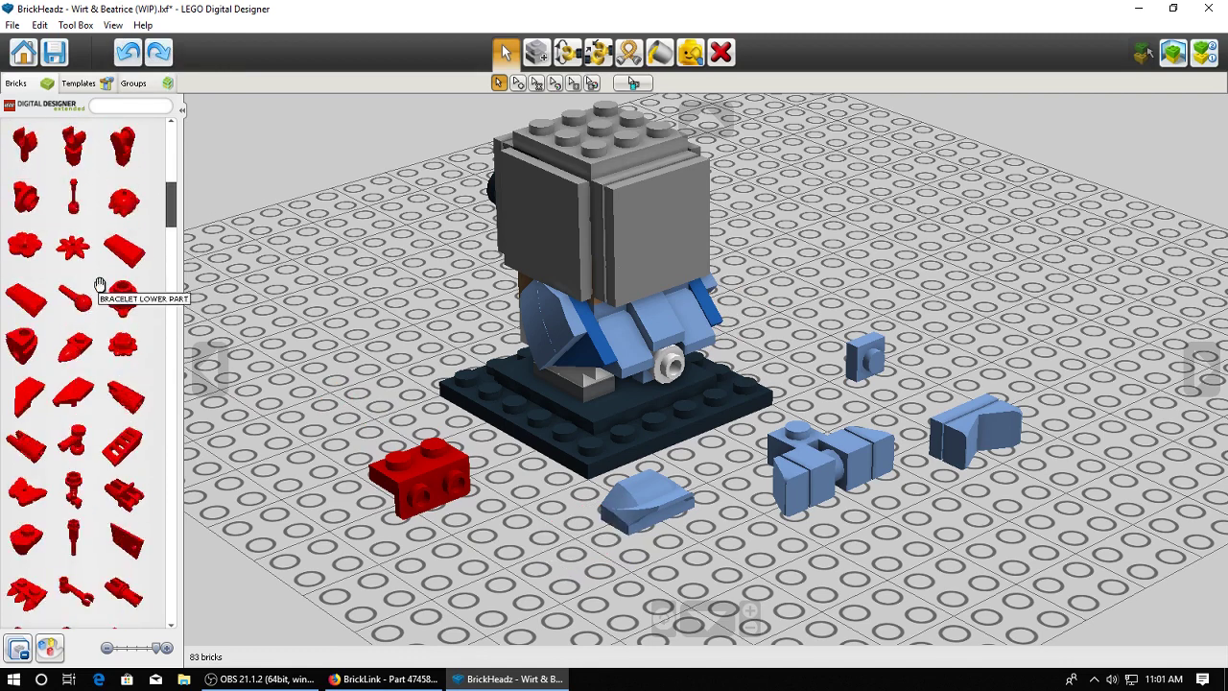
pyautogui.scroll(6, 110, 285)
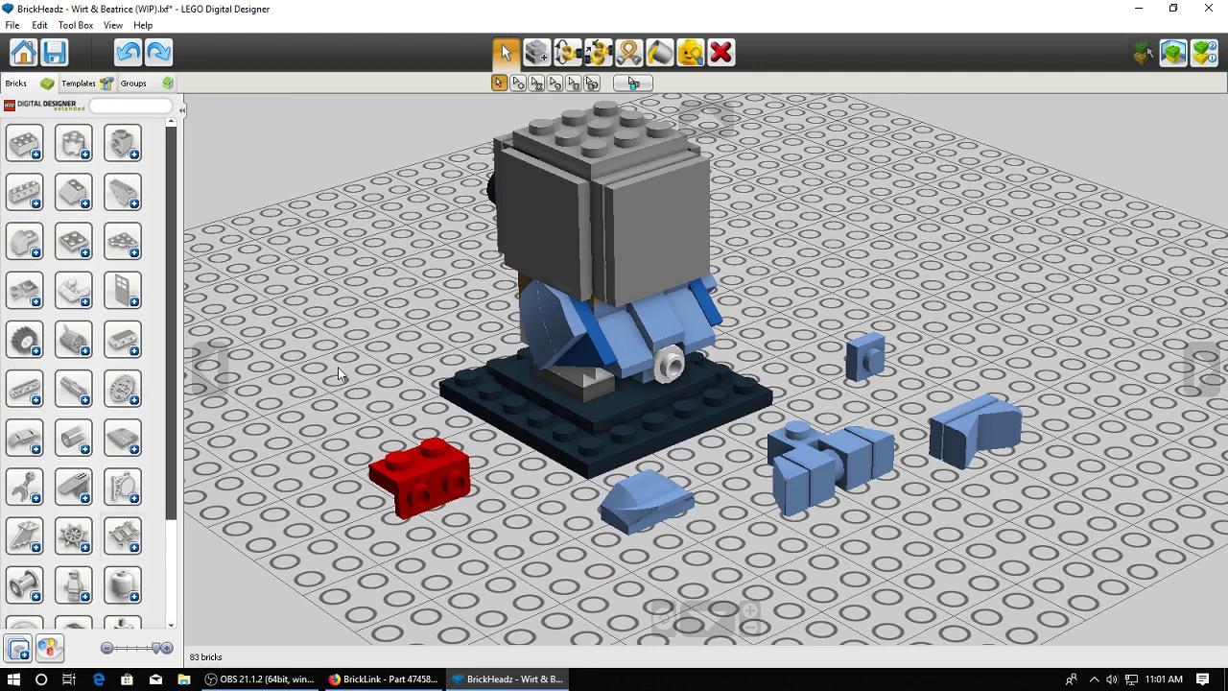
pyautogui.click(659, 51)
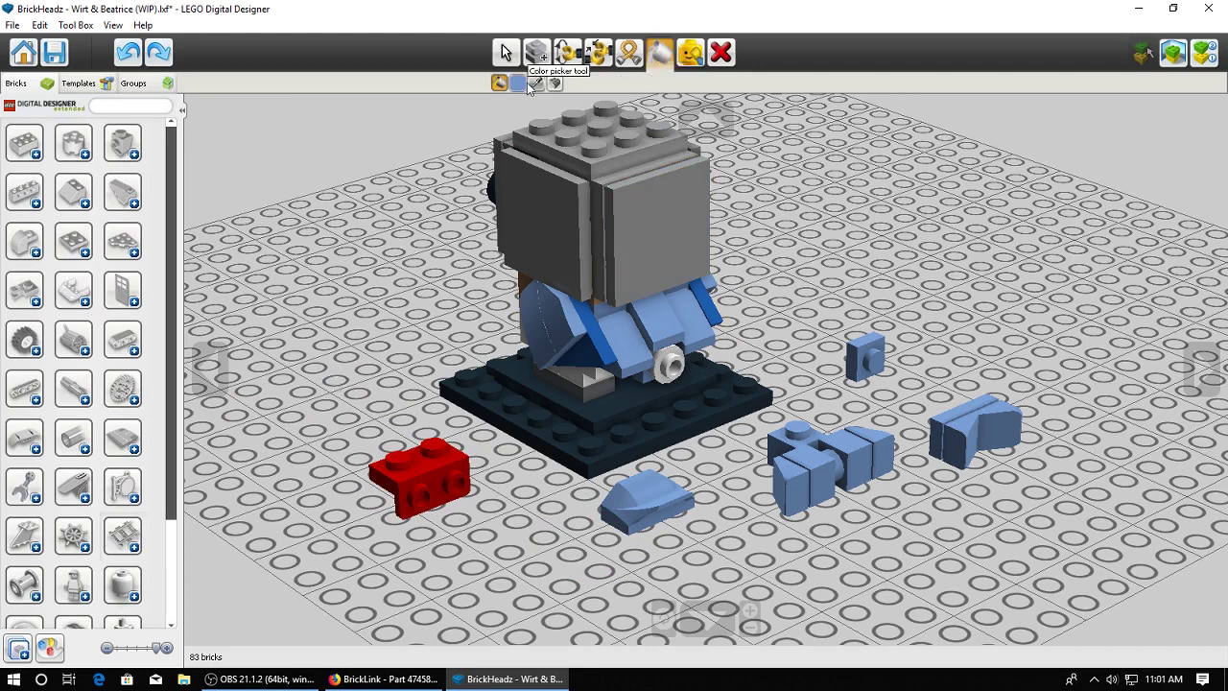
pyautogui.click(517, 83)
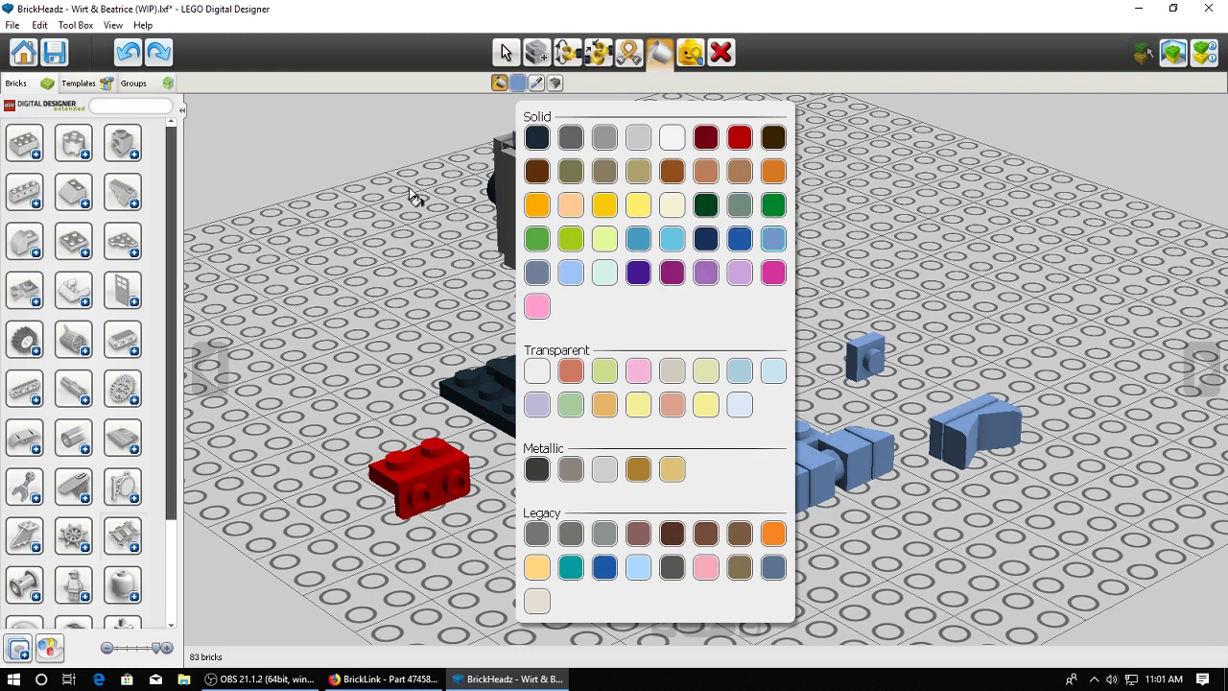
pyautogui.click(360, 235)
pyautogui.click(506, 52)
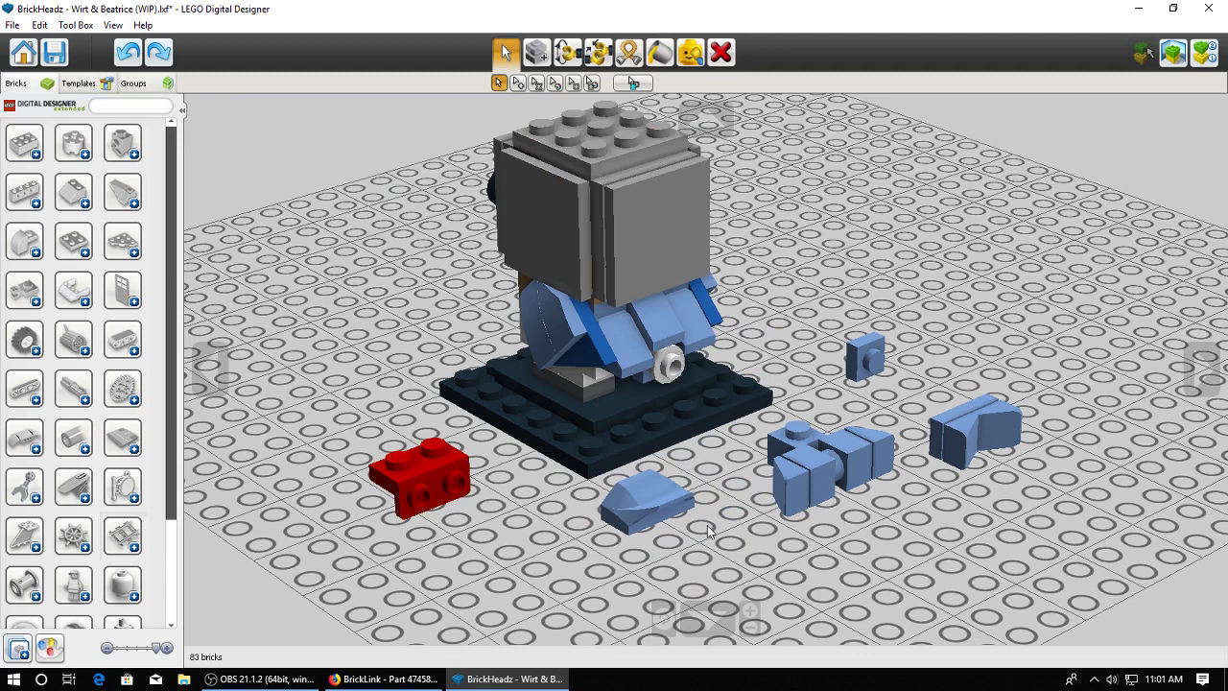
# Move the white 1x1 round plate and its attached light blue brick from the figure's back onto the ground beside the loose parts
pyautogui.moveTo(691, 425); pyautogui.dragTo(577, 490, button='right')
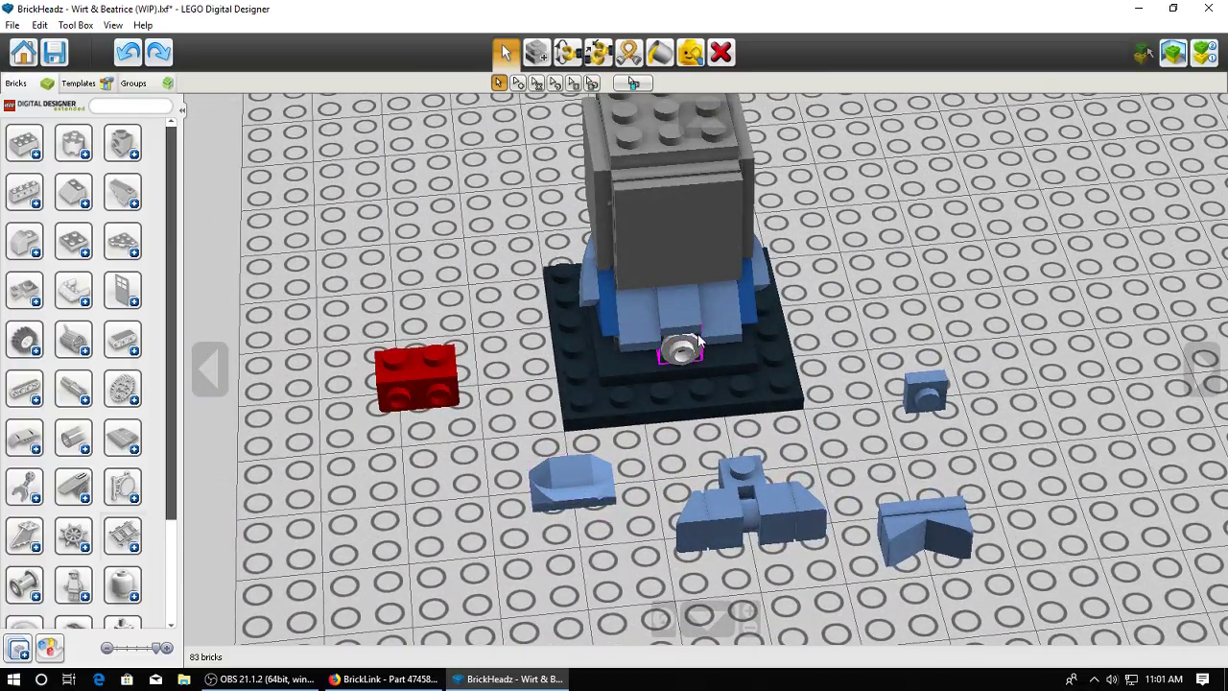
pyautogui.moveTo(596, 382); pyautogui.dragTo(794, 372, button='right')
pyautogui.click(668, 374)
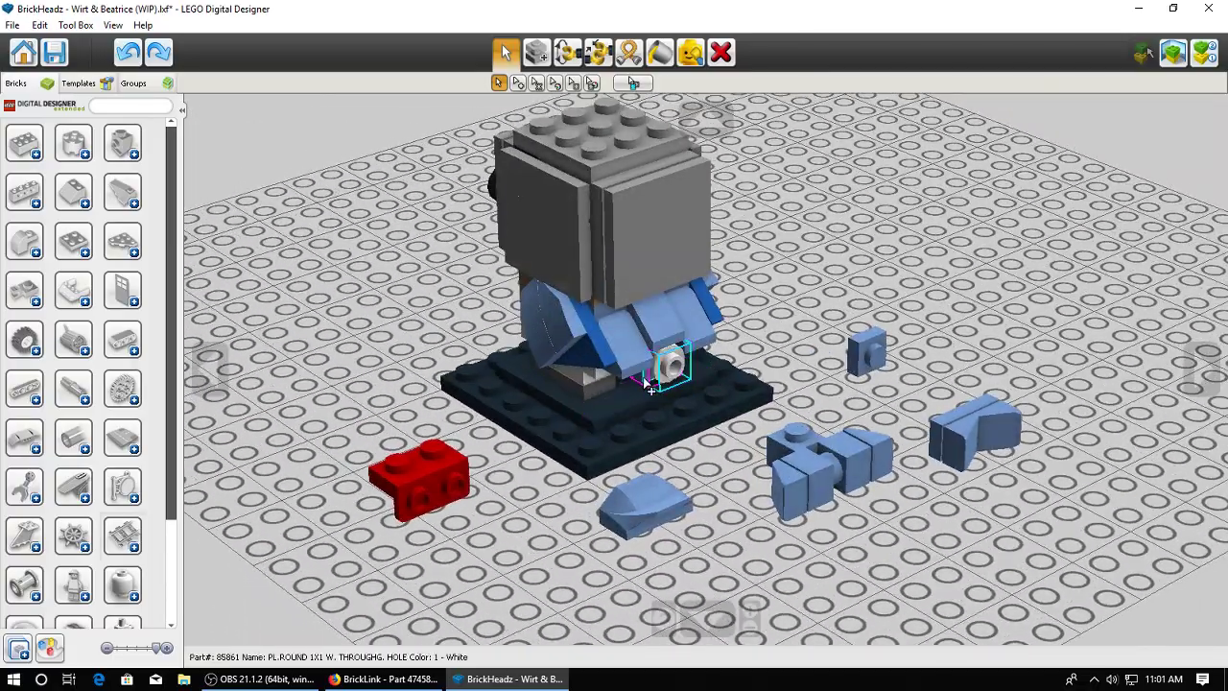
pyautogui.keyDown('ctrl'); pyautogui.click(644, 382); pyautogui.keyUp('ctrl')
pyautogui.moveTo(646, 381); pyautogui.dragTo(977, 388)
pyautogui.moveTo(663, 388); pyautogui.dragTo(739, 349, button='right')
pyautogui.moveTo(802, 398)
pyautogui.mouseDown(button='right')
pyautogui.moveTo(805, 318)
pyautogui.moveTo(754, 348)
pyautogui.moveTo(765, 291)
pyautogui.moveTo(800, 304)
pyautogui.moveTo(817, 382)
pyautogui.mouseUp(button='right')
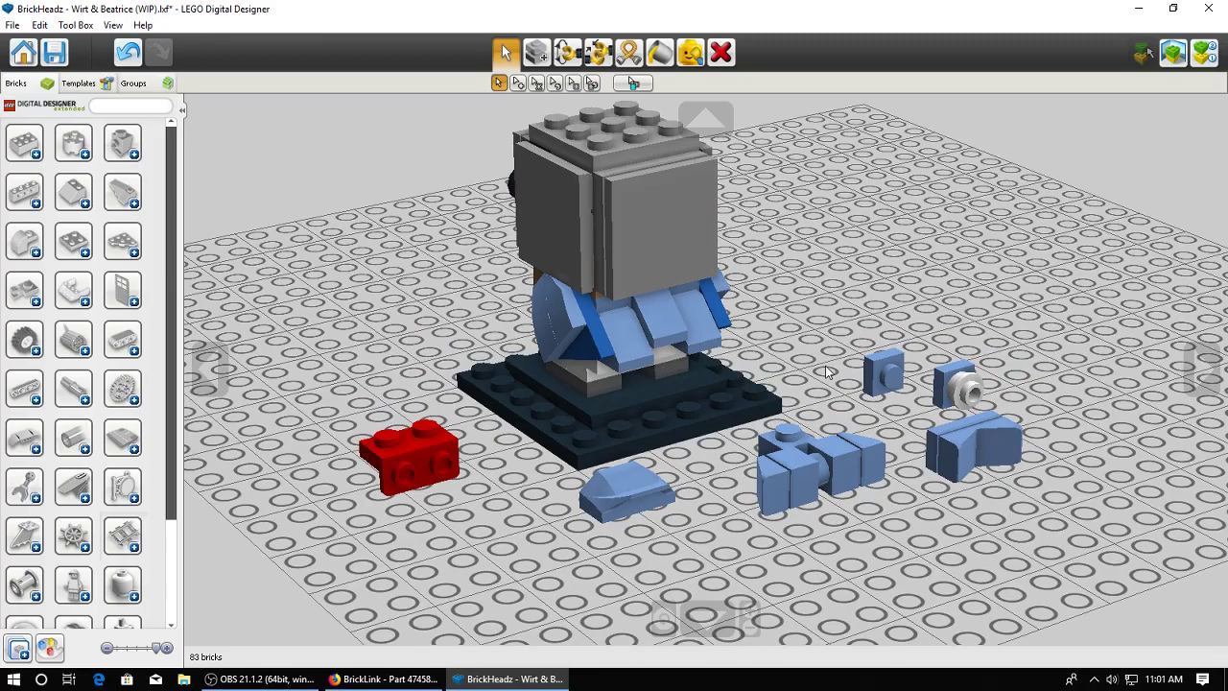
# Recheck BrickLink part 47458 in Medium Blue, return to LEGO Digital Designer and look through the brick categories
pyautogui.moveTo(828, 370); pyautogui.dragTo(782, 469, button='right')
pyautogui.click(24, 290)
pyautogui.scroll(-3, 115, 425)
pyautogui.click(384, 679)
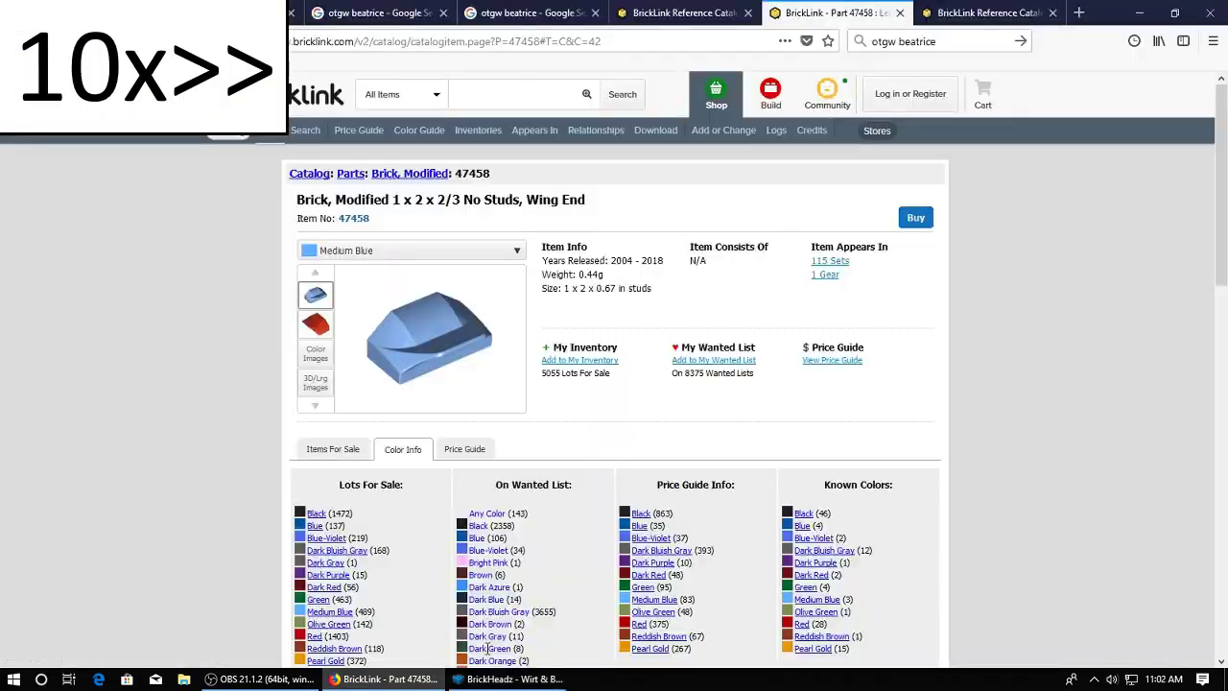
pyautogui.click(508, 679)
pyautogui.moveTo(729, 499); pyautogui.dragTo(728, 288, button='right')
pyautogui.scroll(-10, 84, 438)
pyautogui.scroll(10, 85, 438)
# Place a red 1x2 plate with one centred stud beside the light blue wing end brick
pyautogui.click(29, 294)
pyautogui.click(73, 240)
pyautogui.moveTo(671, 336); pyautogui.dragTo(672, 518, button='right')
pyautogui.click(74, 343)
pyautogui.click(641, 553)
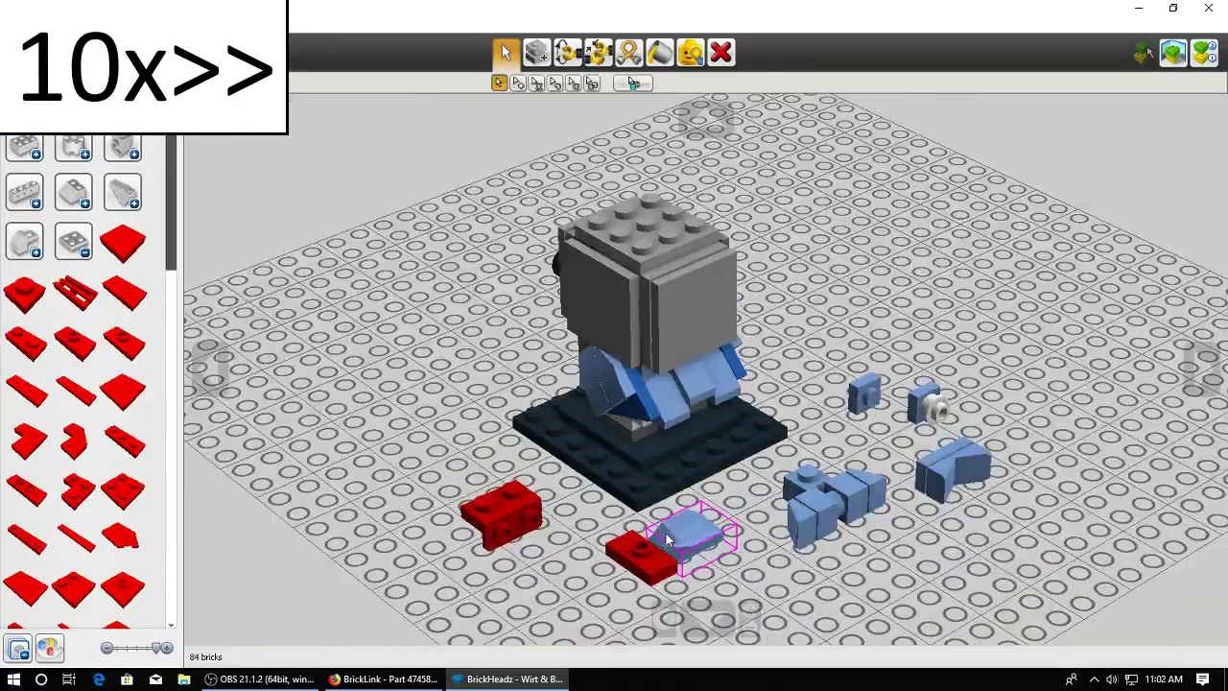
# Mount the wing end brick on a light blue 1x3 plate with two studs and move the slope brick off the figure's back
pyautogui.click(666, 539)
pyautogui.click(673, 602)
pyautogui.moveTo(673, 603); pyautogui.dragTo(710, 575, button='right')
pyautogui.click(775, 299)
pyautogui.click(726, 390)
pyautogui.moveTo(726, 480); pyautogui.dragTo(729, 240, button='right')
# Fit a red plate to the tail assembly, select the connected bricks and attach them at the figure's lower back
pyautogui.click(562, 200)
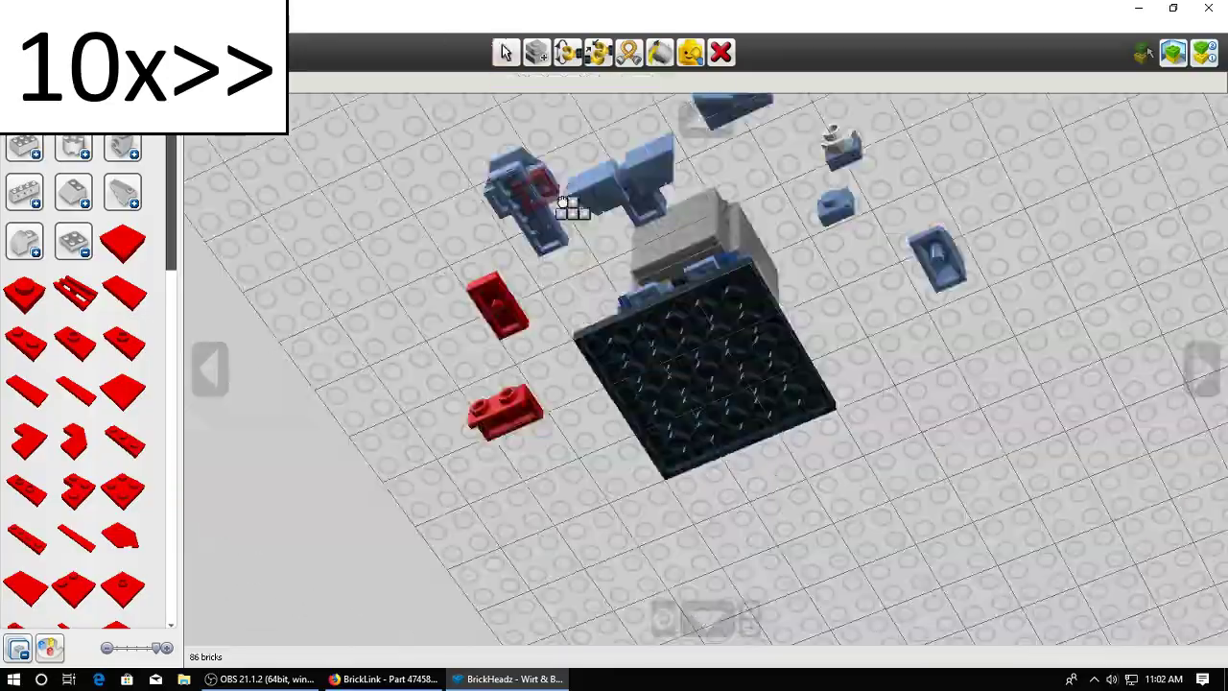
pyautogui.moveTo(562, 200); pyautogui.dragTo(653, 364, button='right')
pyautogui.click(537, 411)
pyautogui.moveTo(576, 383); pyautogui.dragTo(671, 331, button='right')
pyautogui.moveTo(540, 159); pyautogui.dragTo(498, 191, button='right')
pyautogui.click(536, 82)
pyautogui.click(552, 395)
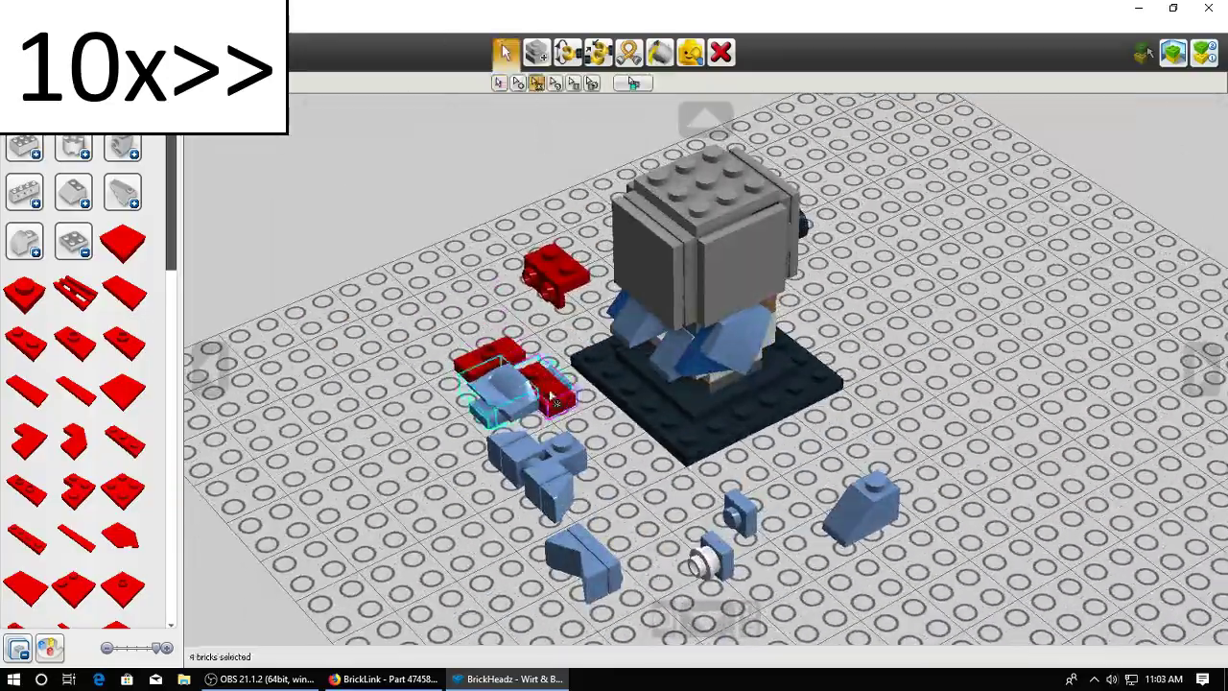
pyautogui.click(638, 365)
pyautogui.moveTo(638, 364); pyautogui.dragTo(681, 355, button='right')
pyautogui.moveTo(595, 431); pyautogui.dragTo(589, 343, button='right')
# Place two red 1x1 plates on the ground beside the model
pyautogui.click(24, 293)
pyautogui.click(412, 336)
pyautogui.click(24, 294)
pyautogui.click(387, 365)
# Set the white 3x3 plate aside beside the base and reattach the light blue slope brick at the figure's back
pyautogui.click(905, 359)
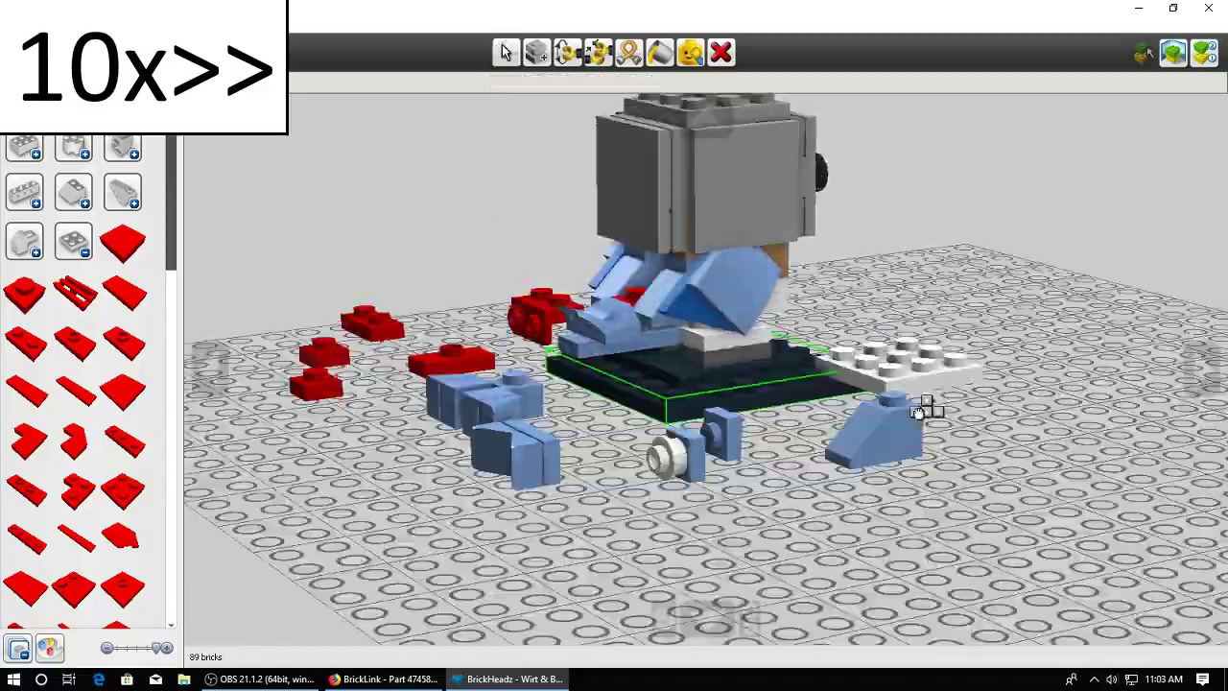
pyautogui.moveTo(927, 409); pyautogui.dragTo(840, 412, button='right')
pyautogui.click(964, 485)
pyautogui.click(658, 329)
pyautogui.moveTo(576, 403); pyautogui.dragTo(753, 312, button='right')
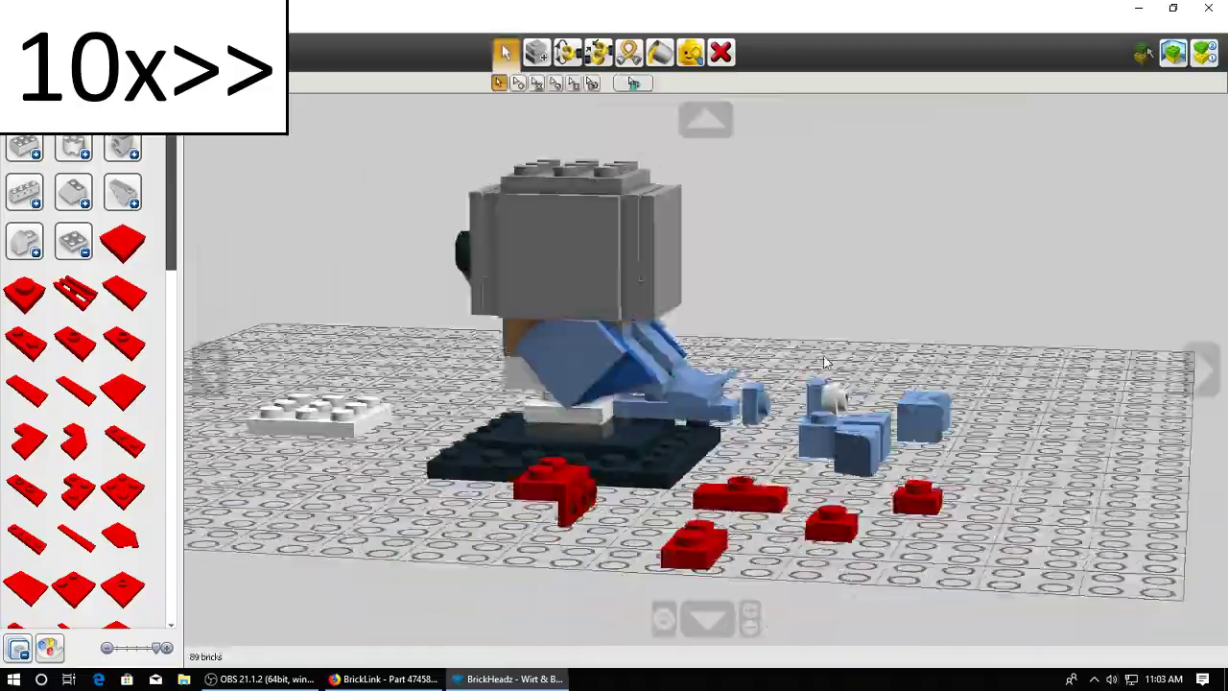
# Replace the light blue 1x3 plate under the tail with a light blue round plate, leaving the 1x3 plate on the ground
pyautogui.click(715, 405)
pyautogui.click(1027, 494)
pyautogui.moveTo(671, 547)
pyautogui.mouseDown(button='right')
pyautogui.moveTo(666, 580)
pyautogui.moveTo(664, 551)
pyautogui.mouseUp(button='right')
pyautogui.click(74, 240)
pyautogui.click(123, 241)
pyautogui.click(732, 516)
pyautogui.click(666, 388)
pyautogui.moveTo(710, 422); pyautogui.dragTo(690, 479, button='right')
# Temporarily hide part of the model to inspect the tail connection and show the hidden bricks again
pyautogui.click(691, 53)
pyautogui.click(1195, 119)
pyautogui.moveTo(743, 614); pyautogui.dragTo(758, 510, button='right')
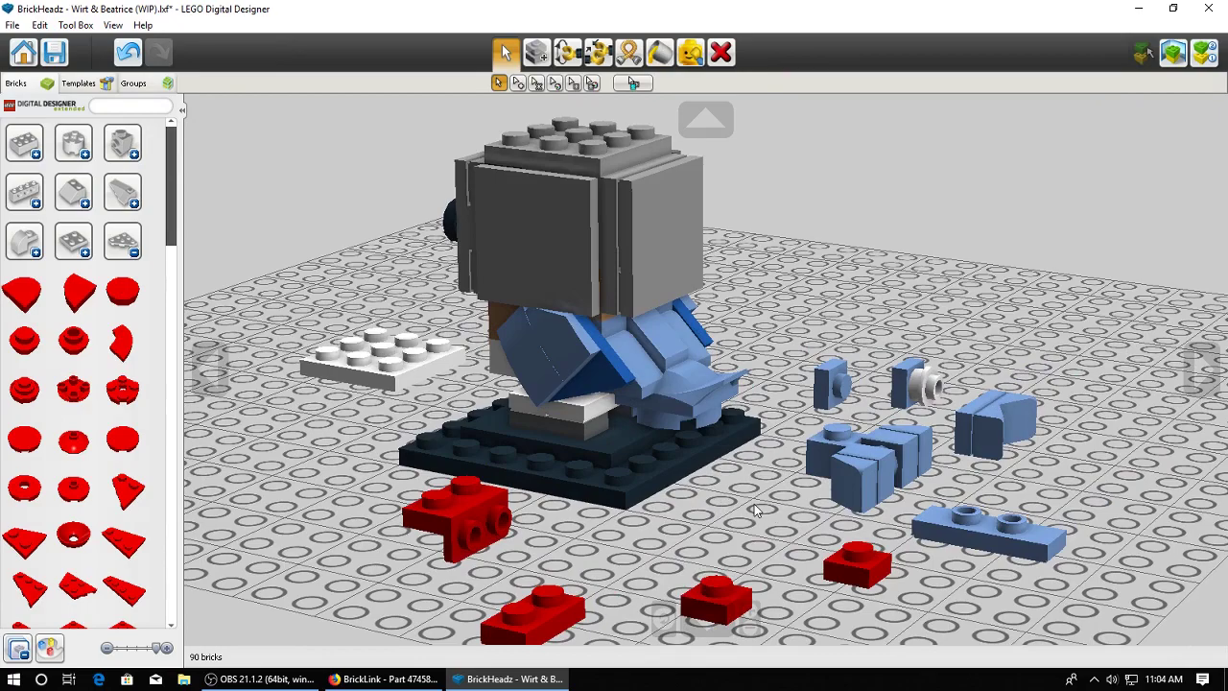
pyautogui.moveTo(754, 509); pyautogui.dragTo(882, 460, button='right')
# Undo the tail edits back to the wing end brick mounted at the figure's back on the white round plate
pyautogui.hotkey('ctrl', 'z')
pyautogui.hotkey('ctrl', 'z')
pyautogui.hotkey('ctrl', 'z')
pyautogui.hotkey('ctrl', 'z')
pyautogui.hotkey('ctrl', 'z')
pyautogui.hotkey('ctrl', 'z')
pyautogui.hotkey('ctrl', 'z')
pyautogui.hotkey('ctrl', 'z')
pyautogui.hotkey('ctrl', 'z')
pyautogui.hotkey('ctrl', 'z')
pyautogui.hotkey('ctrl', 'z')
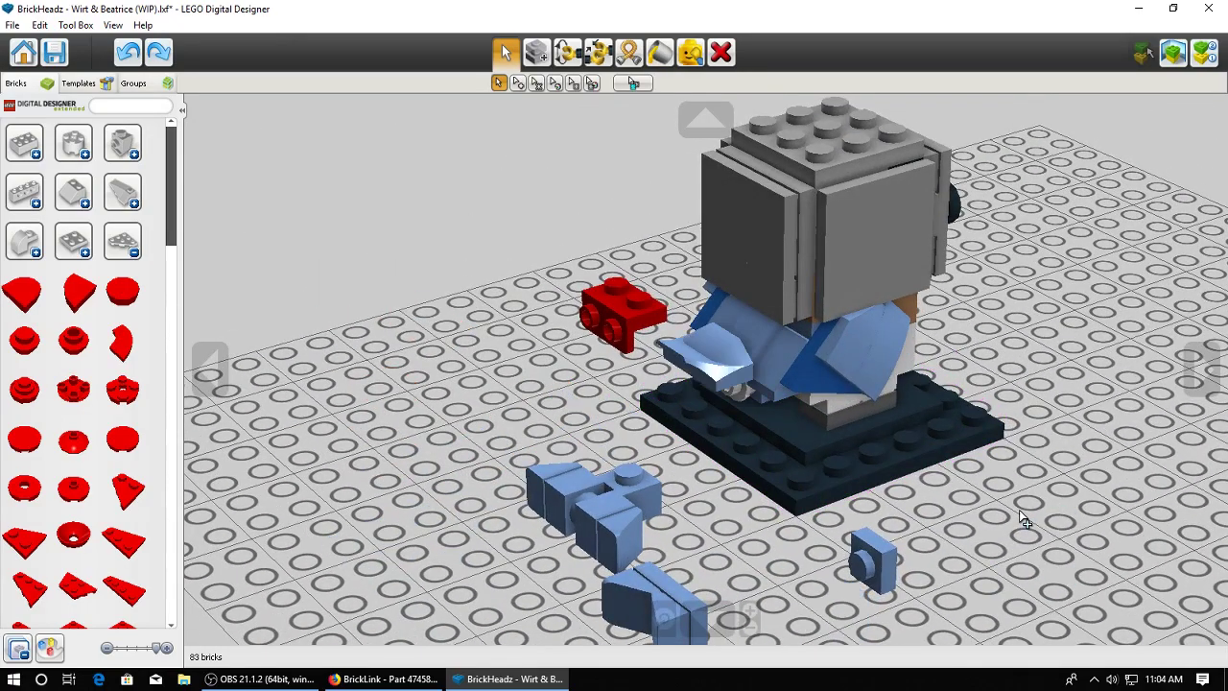
# Redo the edits up to the wing end brick mounted on the light blue 1x3 plate beside the model
pyautogui.hotkey('ctrl', 'y')
pyautogui.hotkey('ctrl', 'y')
pyautogui.hotkey('ctrl', 'y')
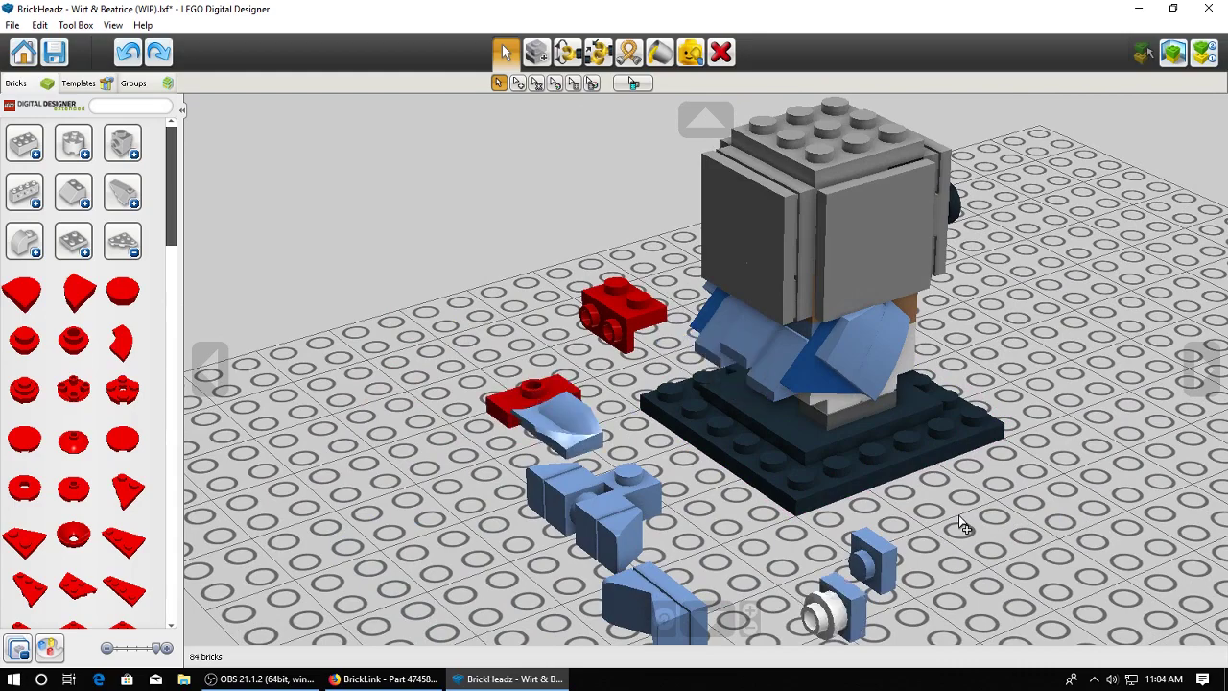
pyautogui.hotkey('ctrl', 'y')
pyautogui.hotkey('ctrl', 'y')
pyautogui.hotkey('ctrl', 'y')
pyautogui.hotkey('ctrl', 'y')
pyautogui.moveTo(723, 515); pyautogui.dragTo(532, 529, button='right')
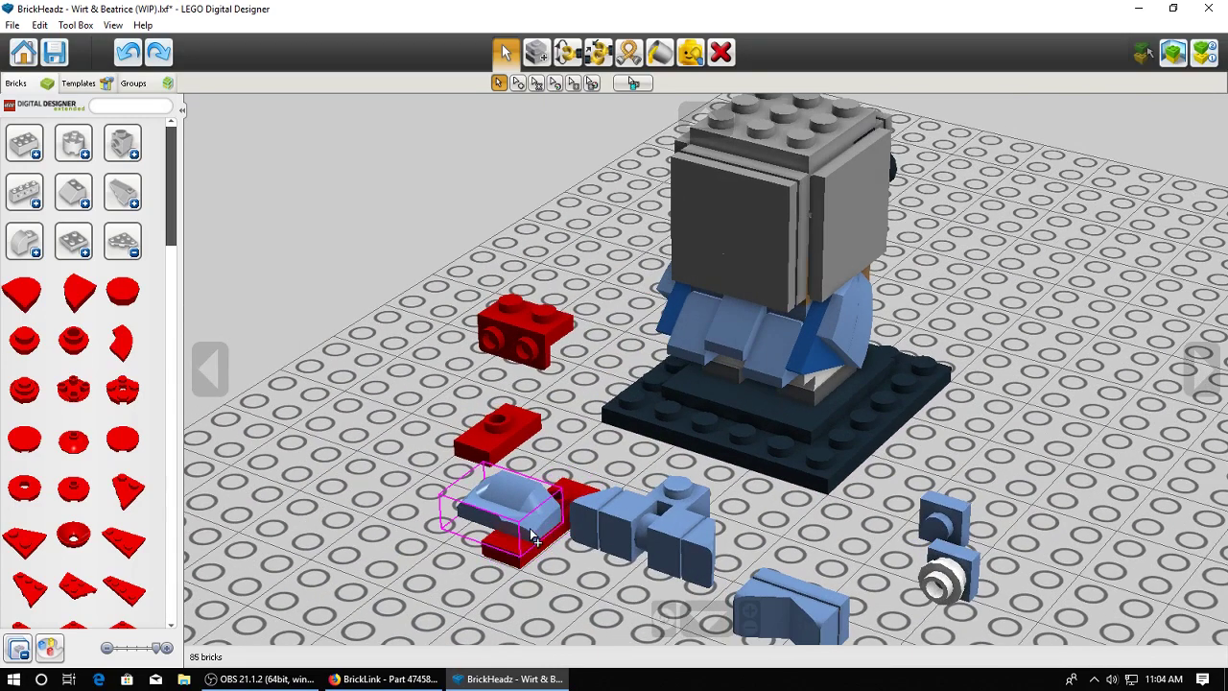
pyautogui.hotkey('ctrl', 'y')
pyautogui.hotkey('ctrl', 'y')
pyautogui.hotkey('ctrl', 'y')
# Redo the edits that add red plates behind the figure and attach the tail assembly to them
pyautogui.moveTo(652, 378); pyautogui.dragTo(510, 388, button='right')
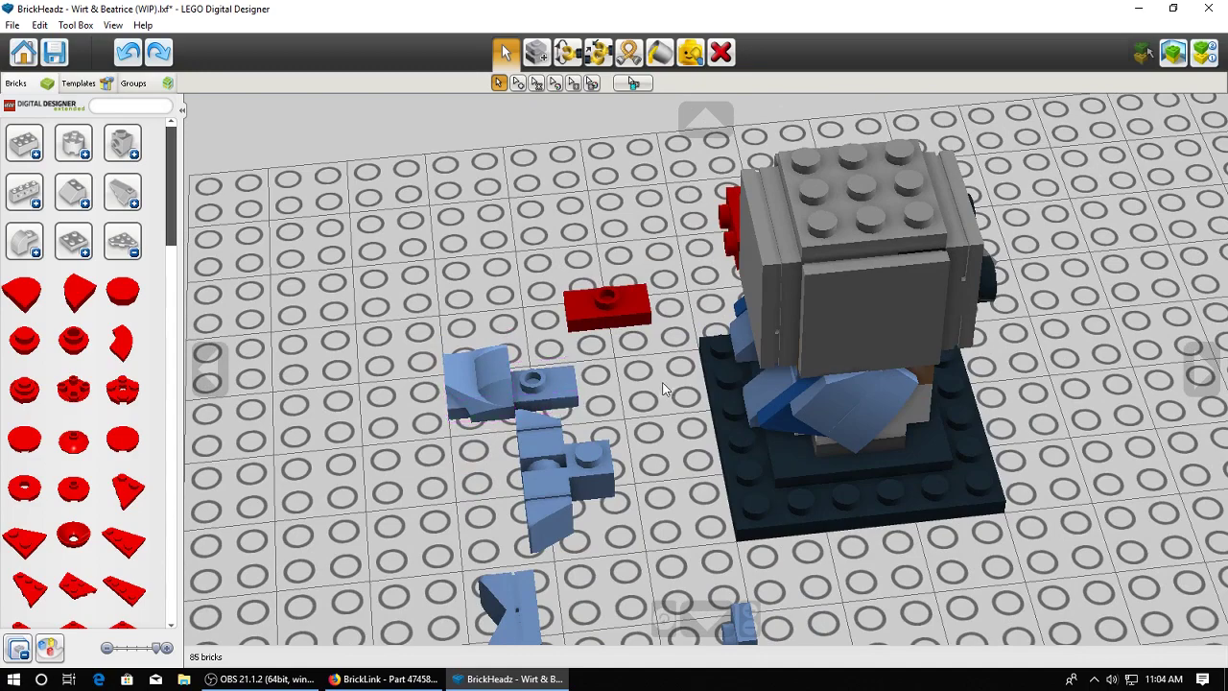
pyautogui.moveTo(663, 388); pyautogui.dragTo(818, 337, button='right')
pyautogui.click(736, 387)
pyautogui.moveTo(834, 467); pyautogui.dragTo(869, 395, button='right')
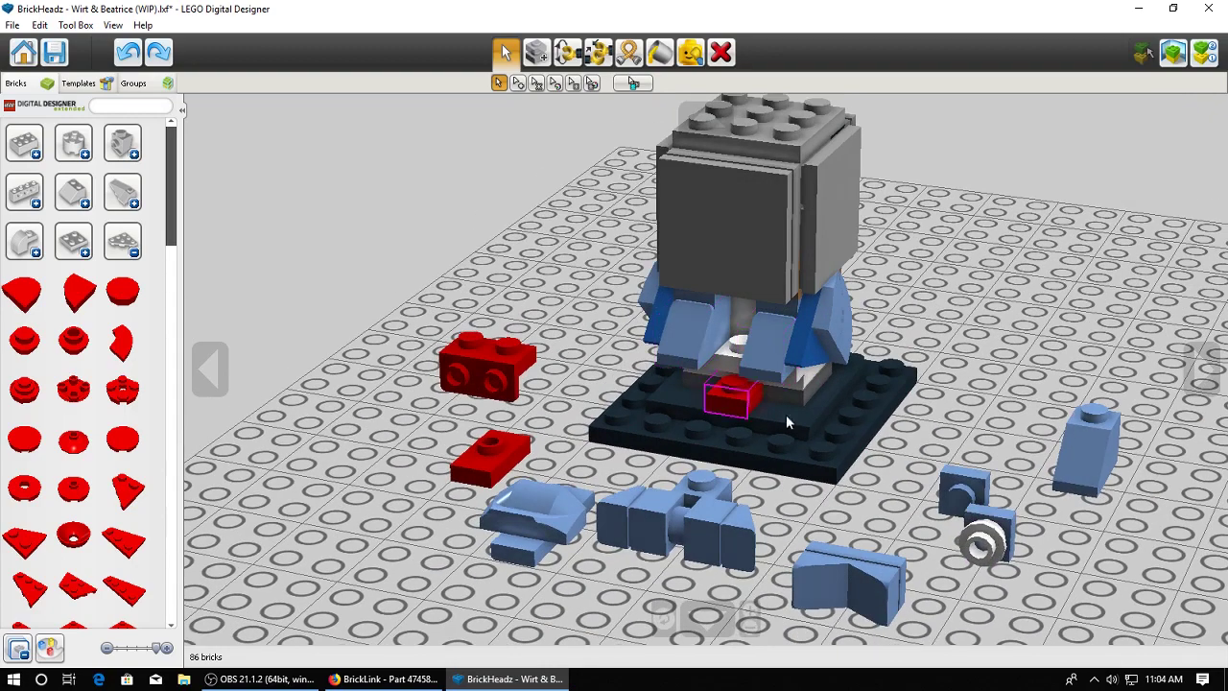
pyautogui.hotkey('ctrl', 'y')
pyautogui.moveTo(875, 439); pyautogui.dragTo(815, 452, button='right')
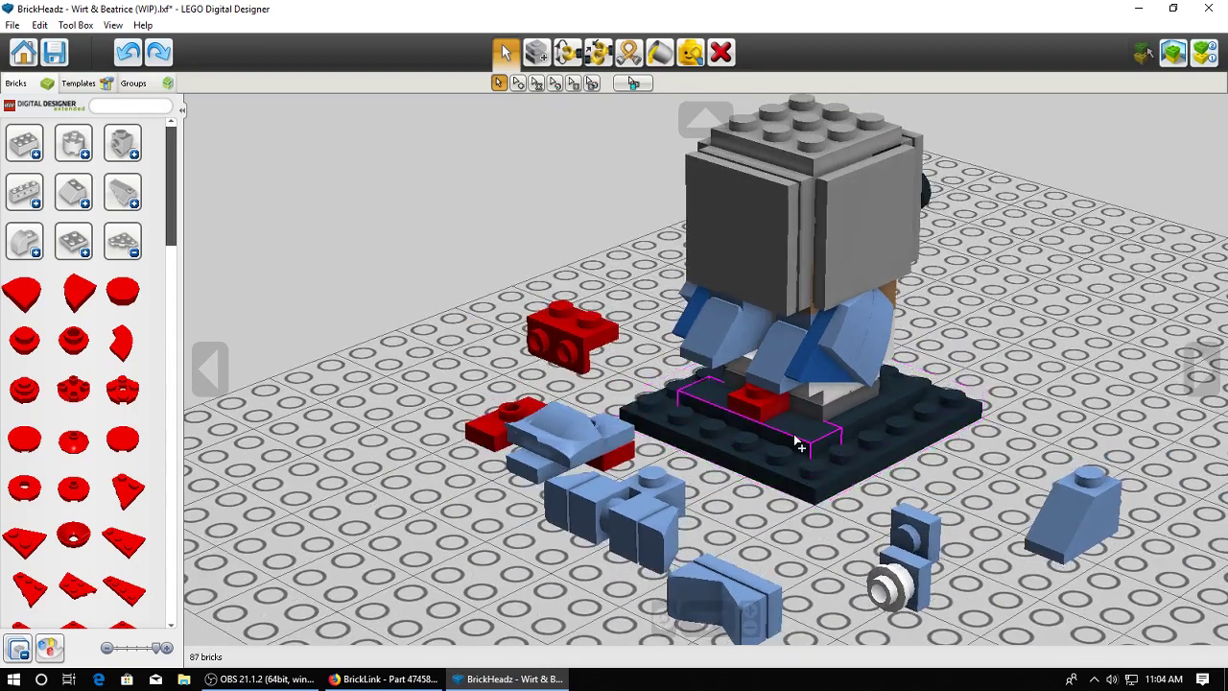
pyautogui.hotkey('ctrl', 'y')
pyautogui.hotkey('ctrl', 'y')
pyautogui.moveTo(892, 468); pyautogui.dragTo(704, 395, button='right')
pyautogui.hotkey('ctrl', 'y')
pyautogui.scroll(2, 672, 384)
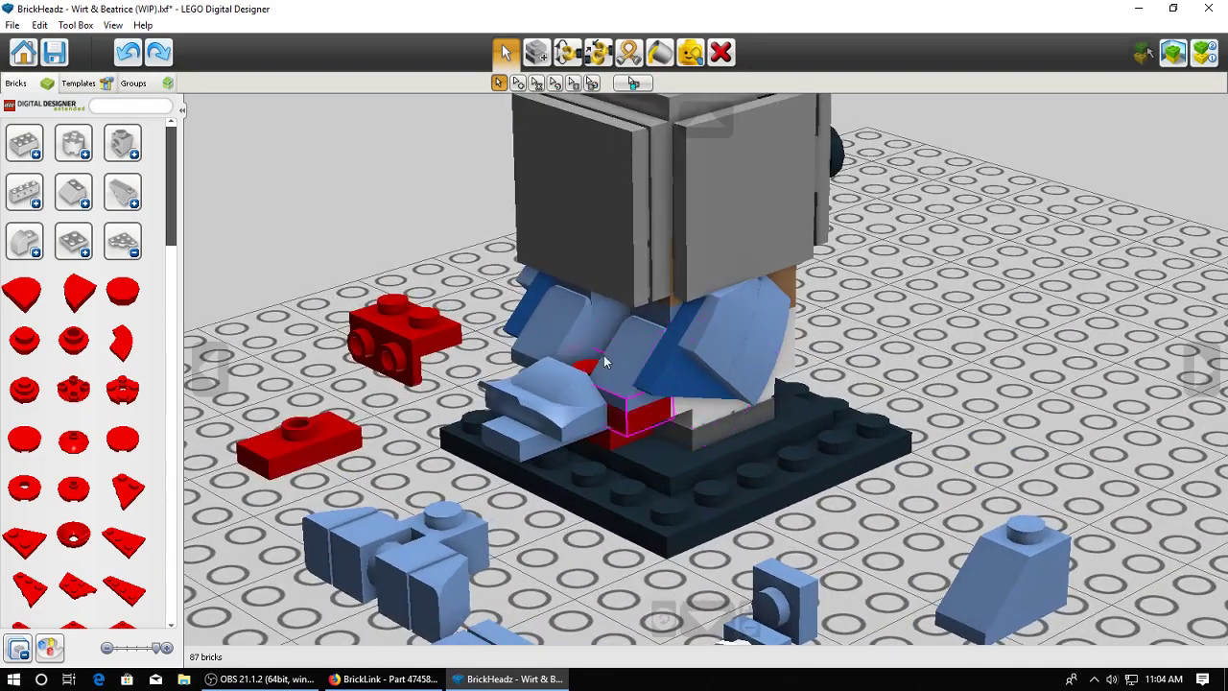
# Redo the following tail edits up to the 1x3 plate and wing end attached at the figure's lower back
pyautogui.hotkey('ctrl', 'y')
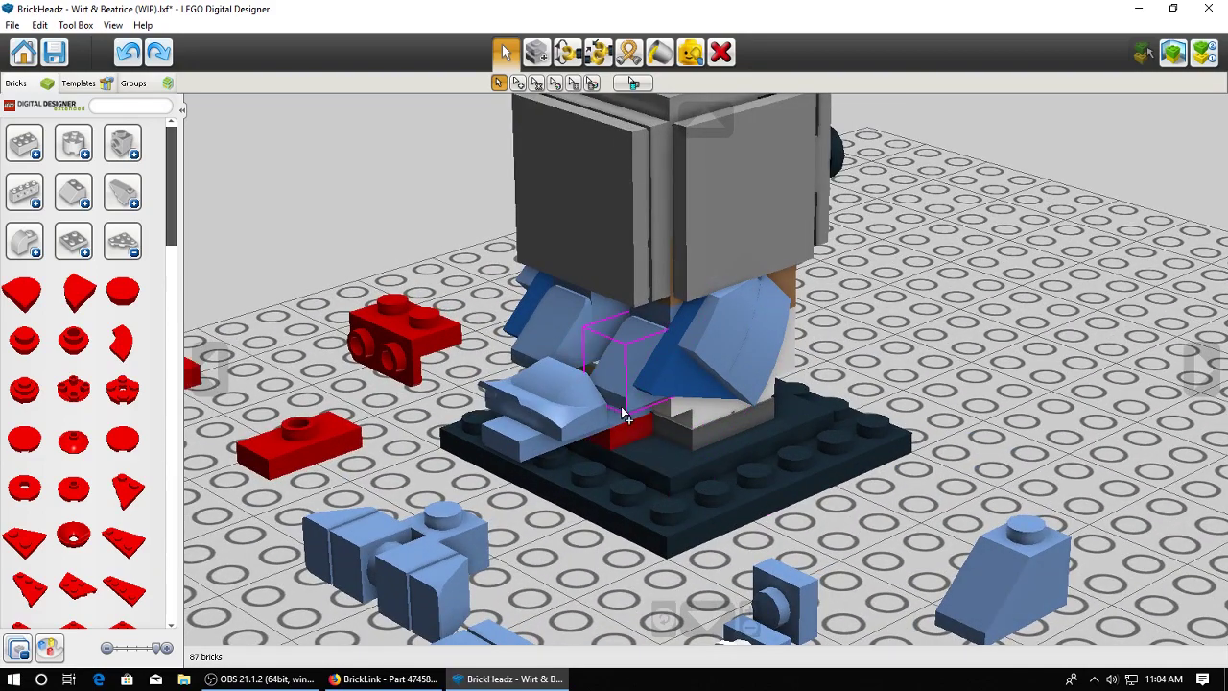
pyautogui.hotkey('ctrl', 'y')
pyautogui.moveTo(660, 443)
pyautogui.mouseDown(button='right')
pyautogui.moveTo(690, 461)
pyautogui.moveTo(641, 445)
pyautogui.mouseUp(button='right')
pyautogui.hotkey('ctrl', 'y')
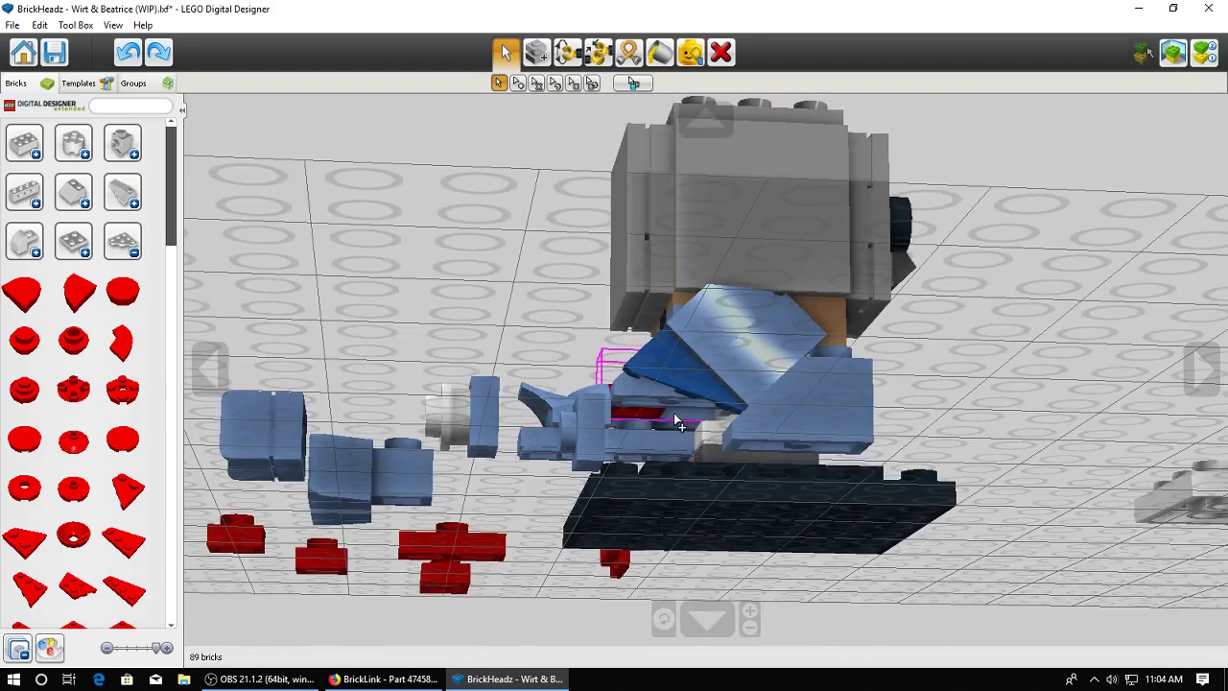
# Step back and forth through the last tail edits to compare the brick connections under the figure's back
pyautogui.hotkey('ctrl', 'z')
pyautogui.hotkey('ctrl', 'z')
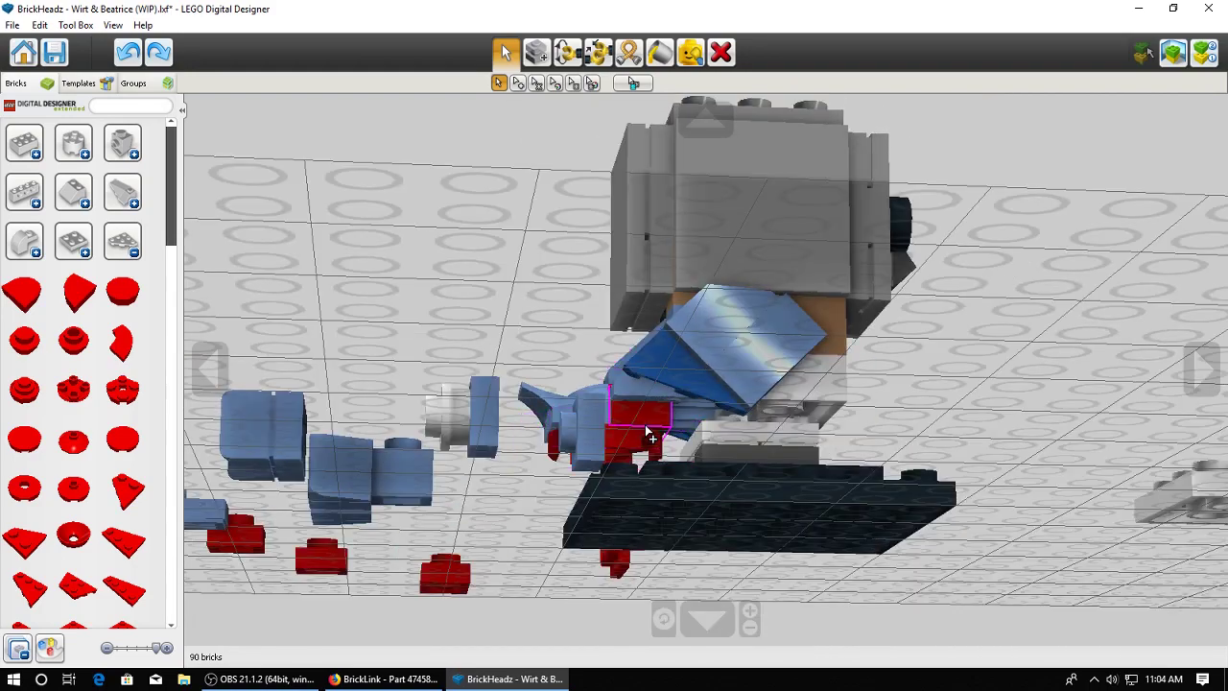
pyautogui.hotkey('ctrl', 'z')
pyautogui.moveTo(661, 455); pyautogui.dragTo(569, 336, button='right')
pyautogui.hotkey('ctrl', 'z')
pyautogui.hotkey('ctrl', 'z')
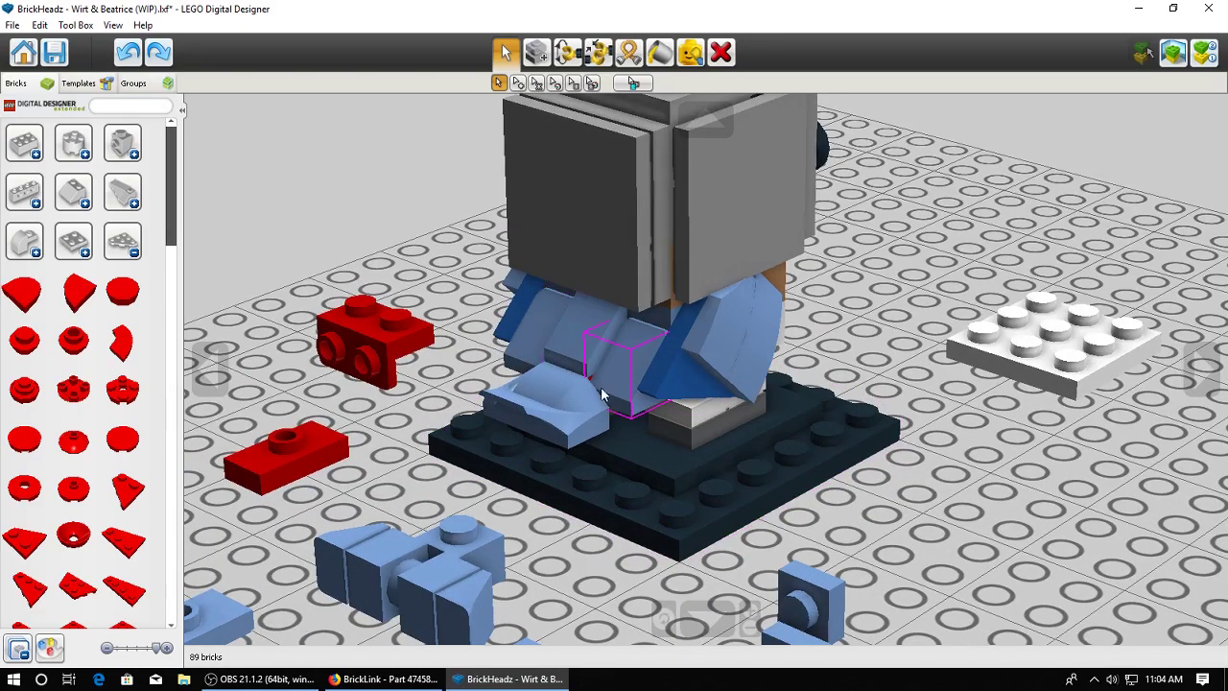
pyautogui.hotkey('ctrl', 'z')
pyautogui.hotkey('ctrl', 'z')
pyautogui.hotkey('ctrl', 'z')
pyautogui.hotkey('ctrl', 'y')
# Select the tail's 1x3 plate and wing end brick, inspect their connection and redo the remaining edits to the round plate version
pyautogui.moveTo(663, 432); pyautogui.dragTo(672, 496, button='right')
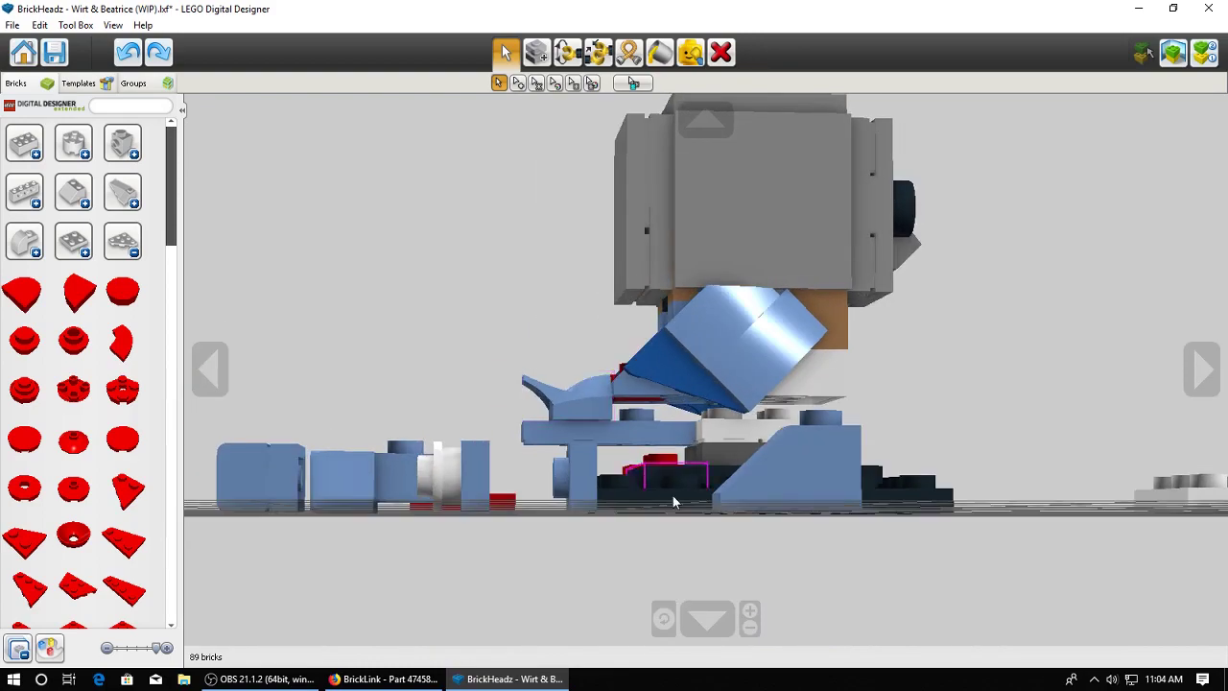
pyautogui.click(603, 434)
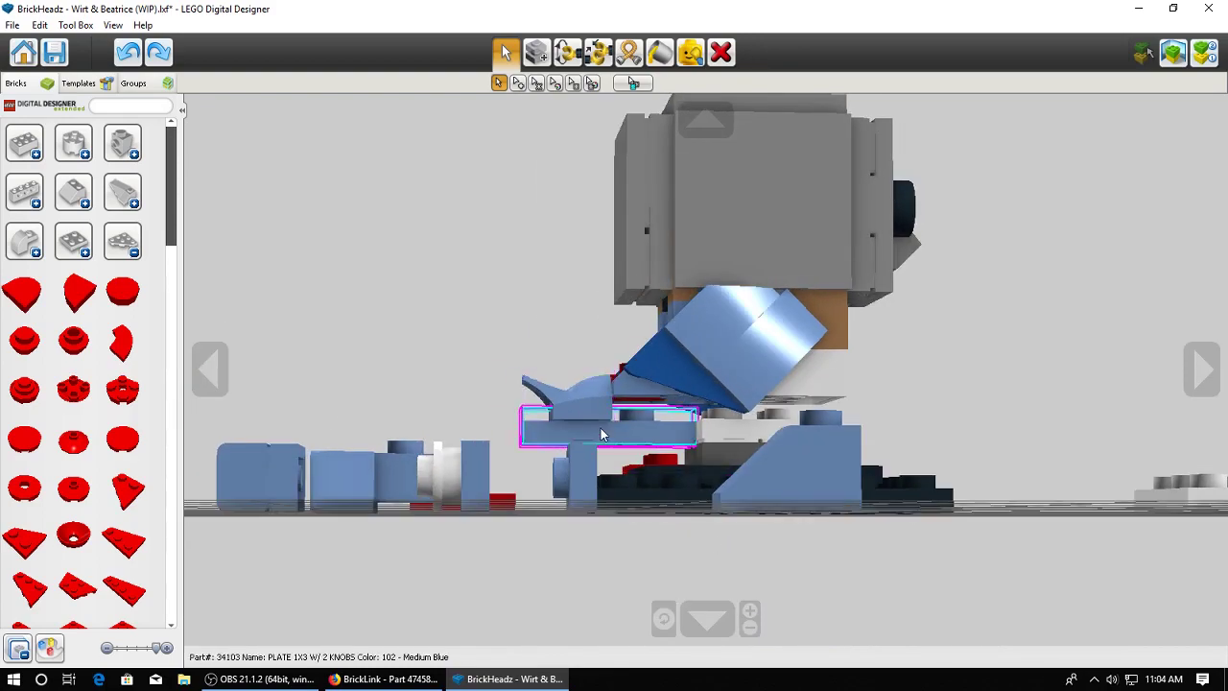
pyautogui.keyDown('ctrl'); pyautogui.click(586, 407); pyautogui.keyUp('ctrl')
pyautogui.moveTo(646, 354); pyautogui.dragTo(927, 410, button='right')
pyautogui.click(951, 446)
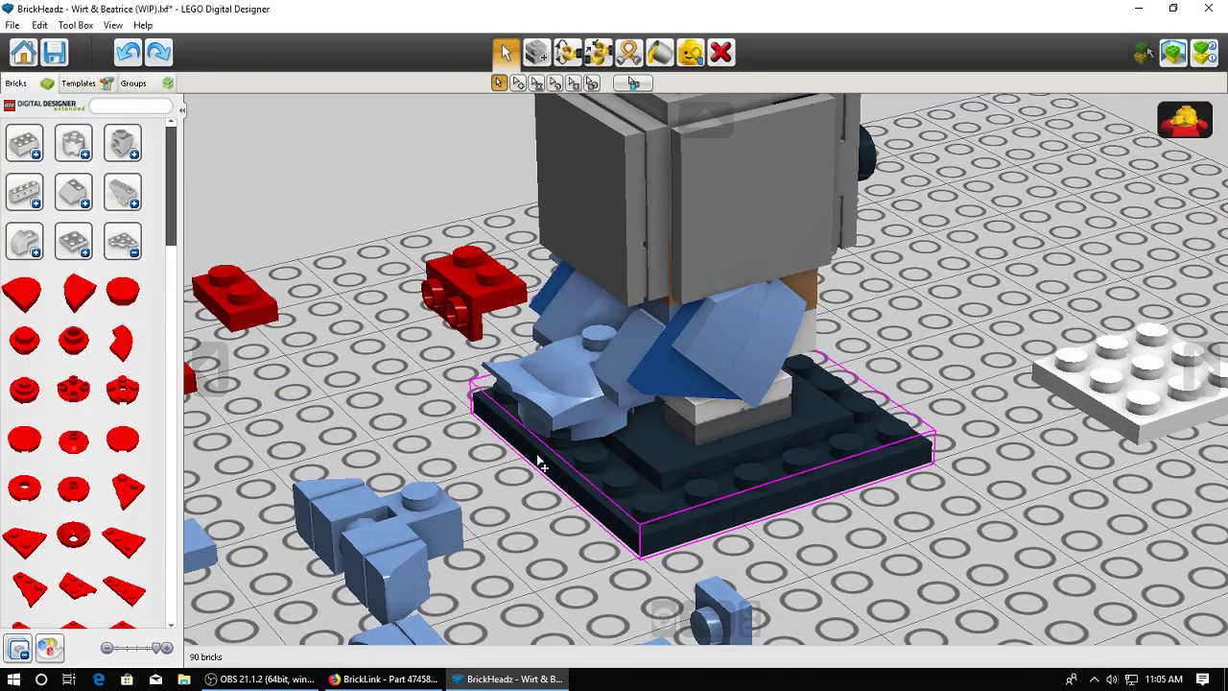
pyautogui.moveTo(540, 461); pyautogui.dragTo(842, 449, button='right')
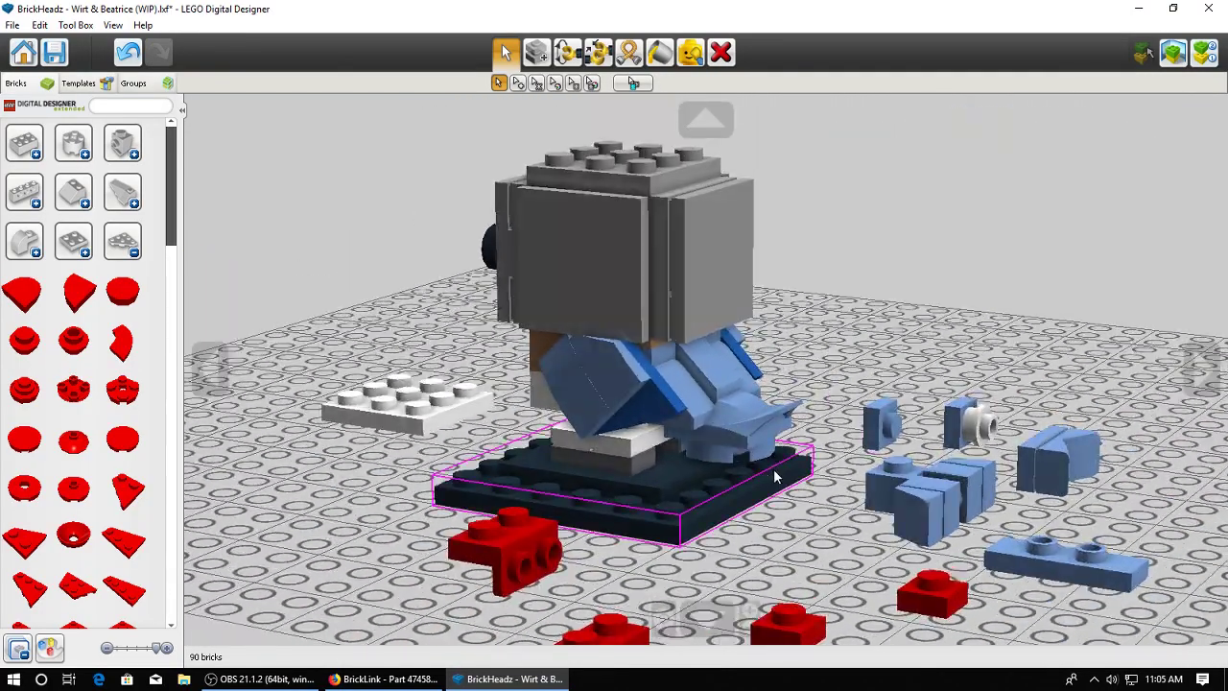
# Detach the medium blue bow plate from the tail's round plate and set it aside on the ground
pyautogui.moveTo(775, 474)
pyautogui.mouseDown(button='right')
pyautogui.moveTo(832, 479)
pyautogui.moveTo(759, 438)
pyautogui.moveTo(746, 464)
pyautogui.moveTo(782, 479)
pyautogui.mouseUp(button='right')
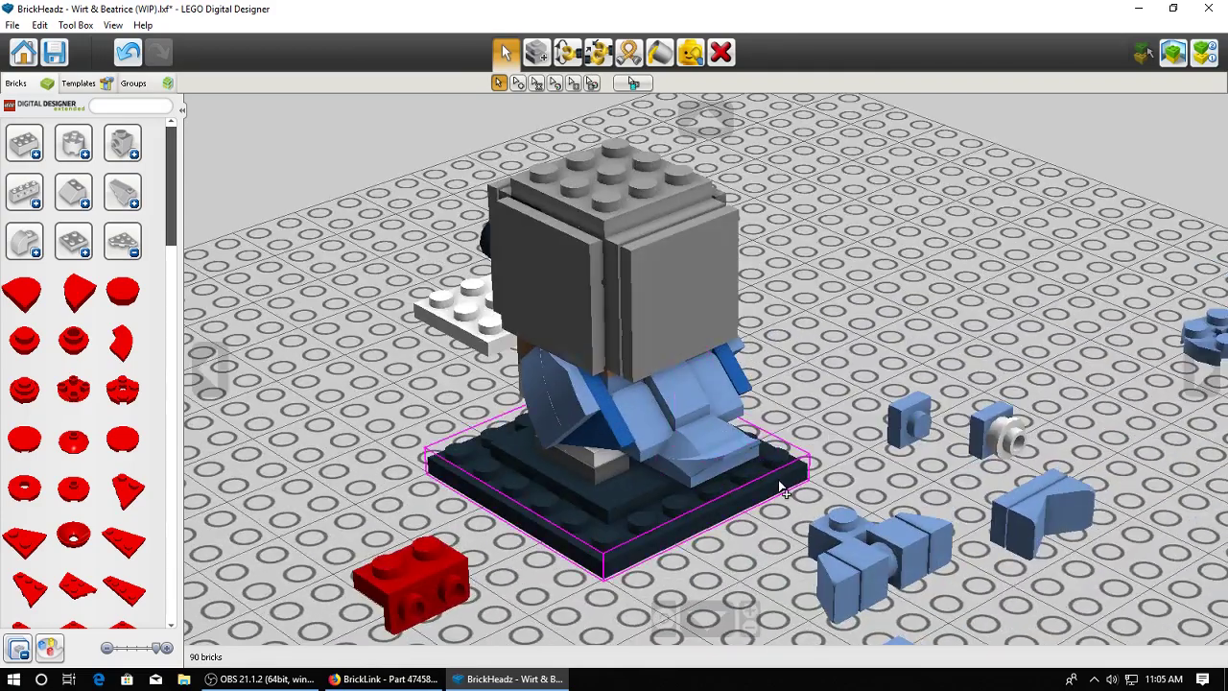
pyautogui.scroll(-1, 779, 487)
pyautogui.moveTo(719, 450); pyautogui.dragTo(361, 428)
pyautogui.scroll(-2, 844, 501)
# Attach the loose medium blue side-stud piece at the figure's lower back and mount the bow plate on it
pyautogui.moveTo(852, 420); pyautogui.dragTo(706, 439)
pyautogui.moveTo(706, 440); pyautogui.dragTo(697, 436, button='right')
pyautogui.hotkey('ctrl', 'z')
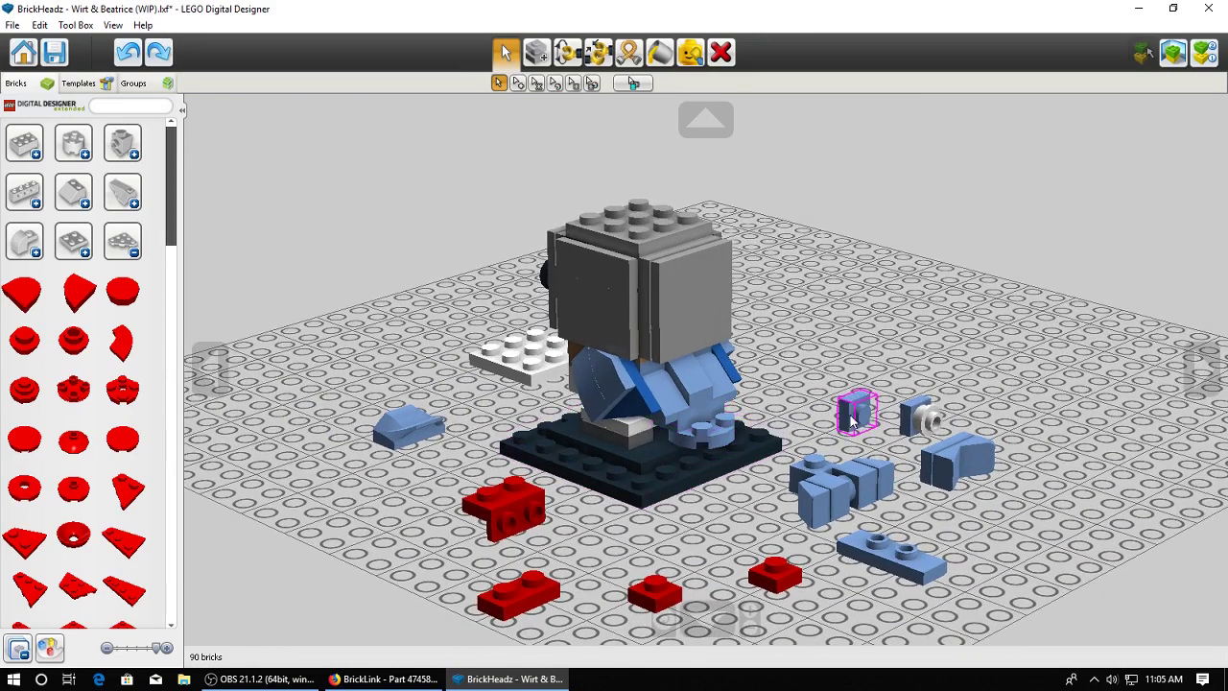
pyautogui.moveTo(850, 413); pyautogui.dragTo(720, 417)
pyautogui.moveTo(416, 426); pyautogui.dragTo(775, 417)
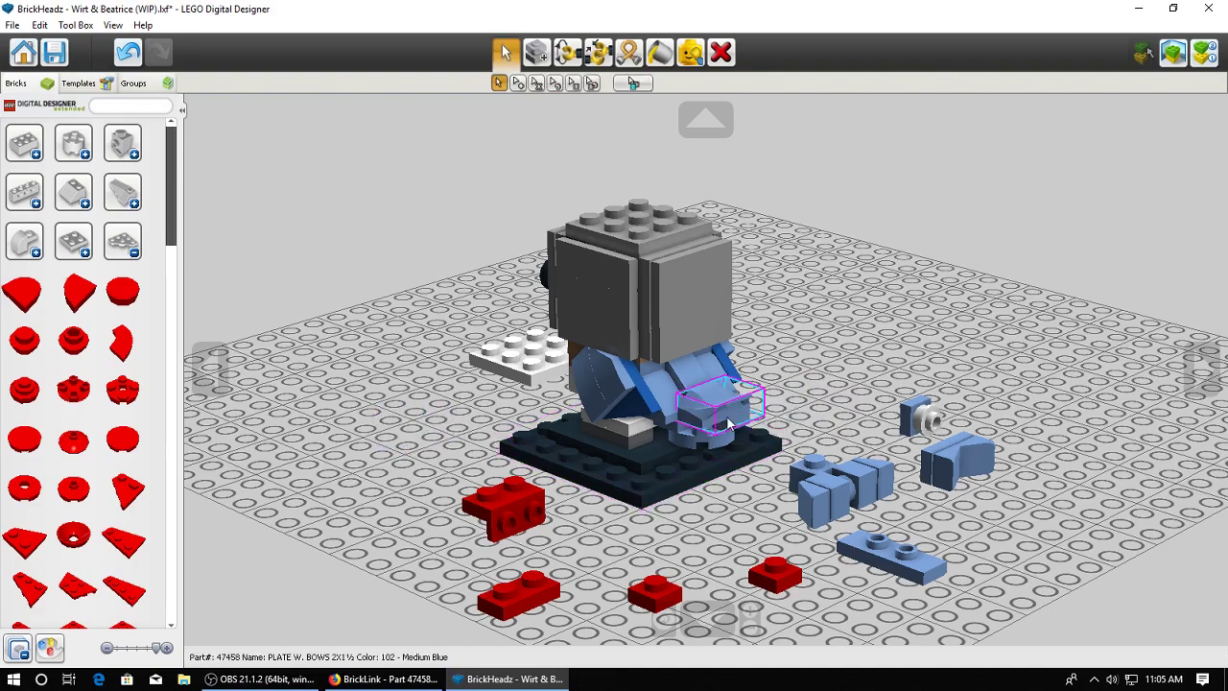
# Remove the round plate from beneath the tail's bow plate, set it aside and inspect the tail from the side
pyautogui.moveTo(708, 443); pyautogui.dragTo(874, 395)
pyautogui.moveTo(874, 395); pyautogui.dragTo(871, 388, button='right')
pyautogui.moveTo(788, 397); pyautogui.dragTo(794, 457, button='right')
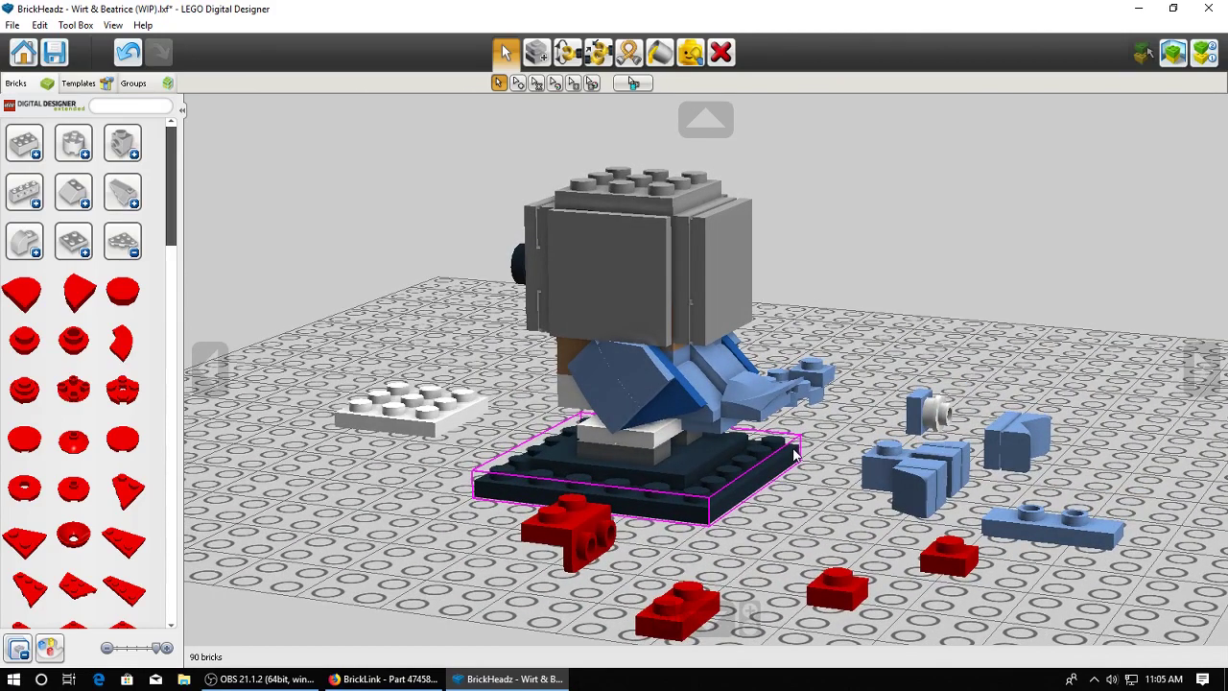
pyautogui.moveTo(795, 458)
pyautogui.mouseDown(button='right')
pyautogui.moveTo(863, 400)
pyautogui.moveTo(808, 349)
pyautogui.moveTo(790, 414)
pyautogui.moveTo(804, 444)
pyautogui.mouseUp(button='right')
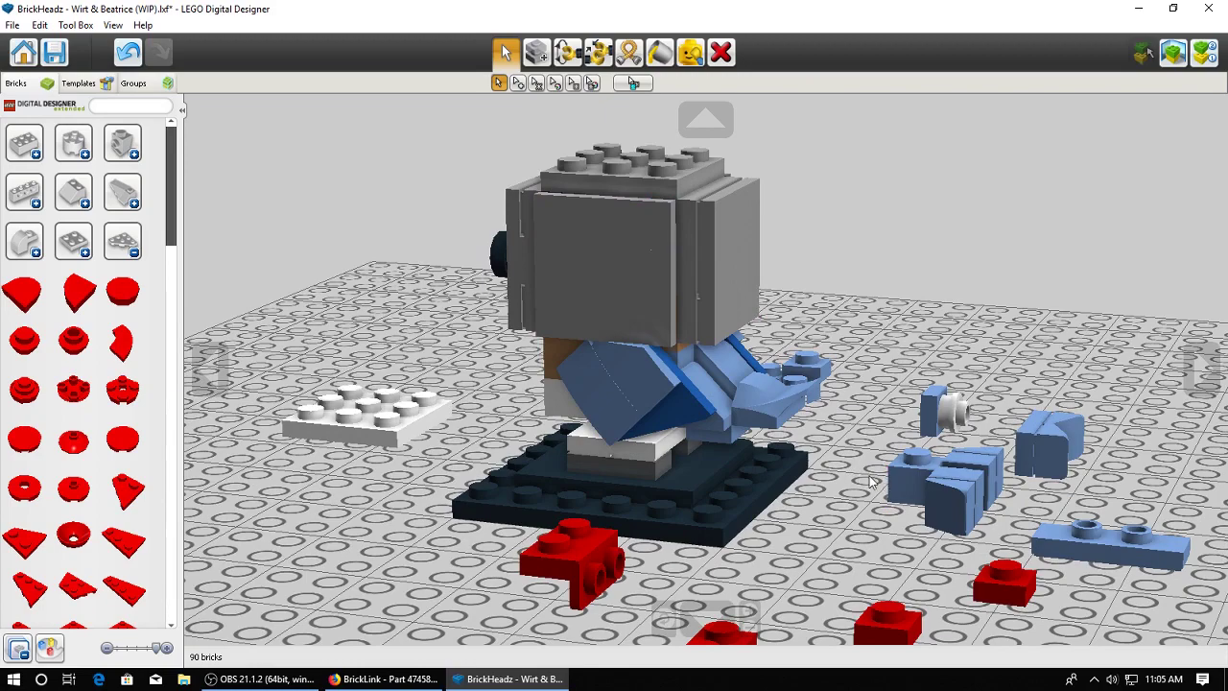
pyautogui.moveTo(847, 469); pyautogui.dragTo(825, 446, button='middle')
pyautogui.moveTo(835, 442); pyautogui.dragTo(855, 455, button='right')
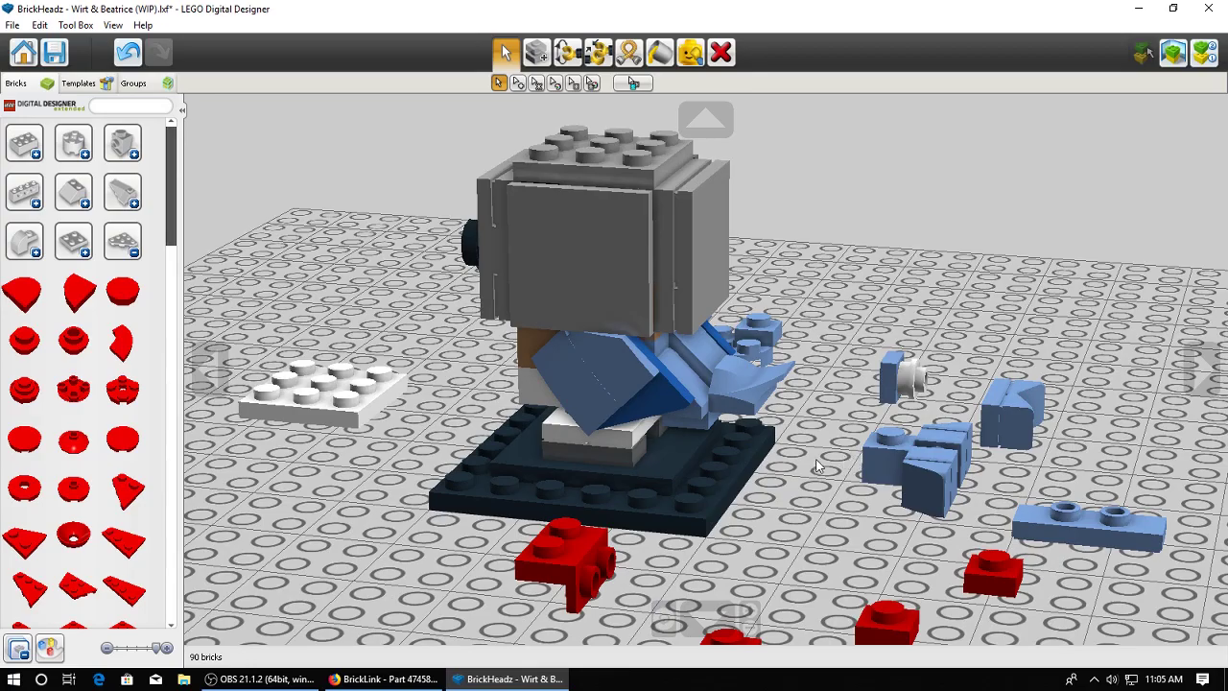
pyautogui.moveTo(817, 467)
pyautogui.mouseDown(button='right')
pyautogui.moveTo(853, 447)
pyautogui.moveTo(826, 424)
pyautogui.moveTo(812, 433)
pyautogui.moveTo(812, 460)
pyautogui.mouseUp(button='right')
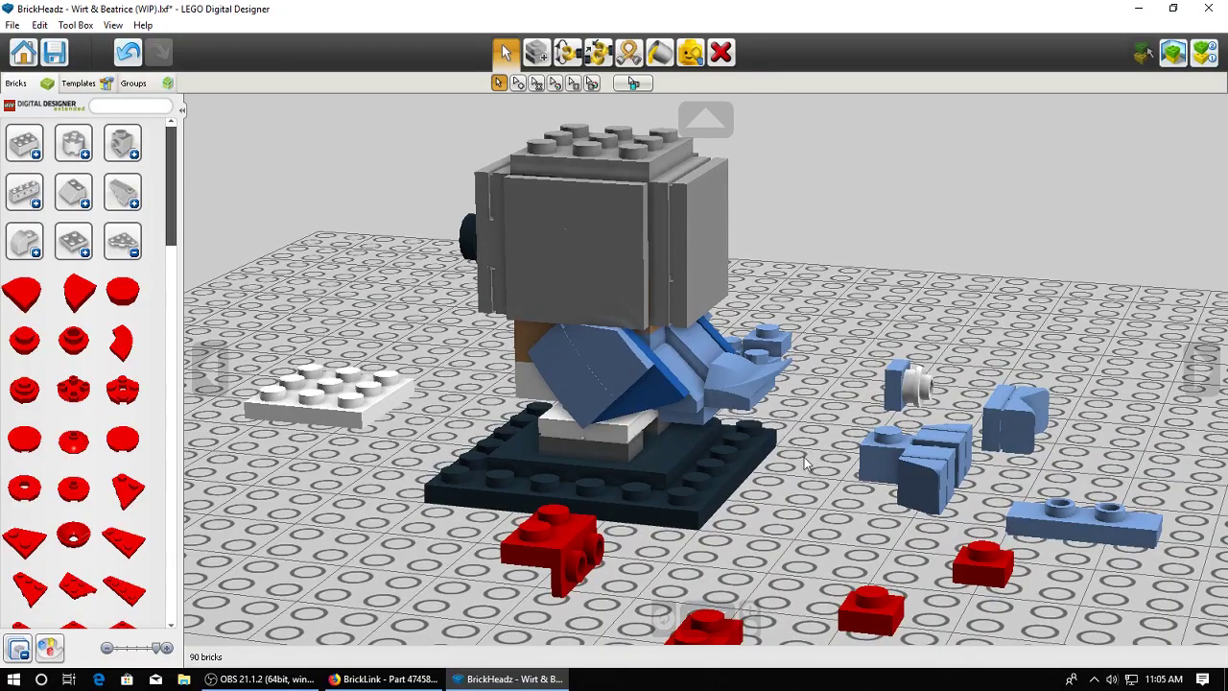
pyautogui.moveTo(822, 399); pyautogui.dragTo(891, 351, button='right')
# Attach the side-stud piece with the white ring behind the tail and check the Beatrice reference images in Firefox
pyautogui.click(726, 419)
pyautogui.click(726, 420)
pyautogui.click(883, 378)
pyautogui.click(883, 378)
pyautogui.click(384, 679)
pyautogui.click(313, 13)
pyautogui.click(507, 679)
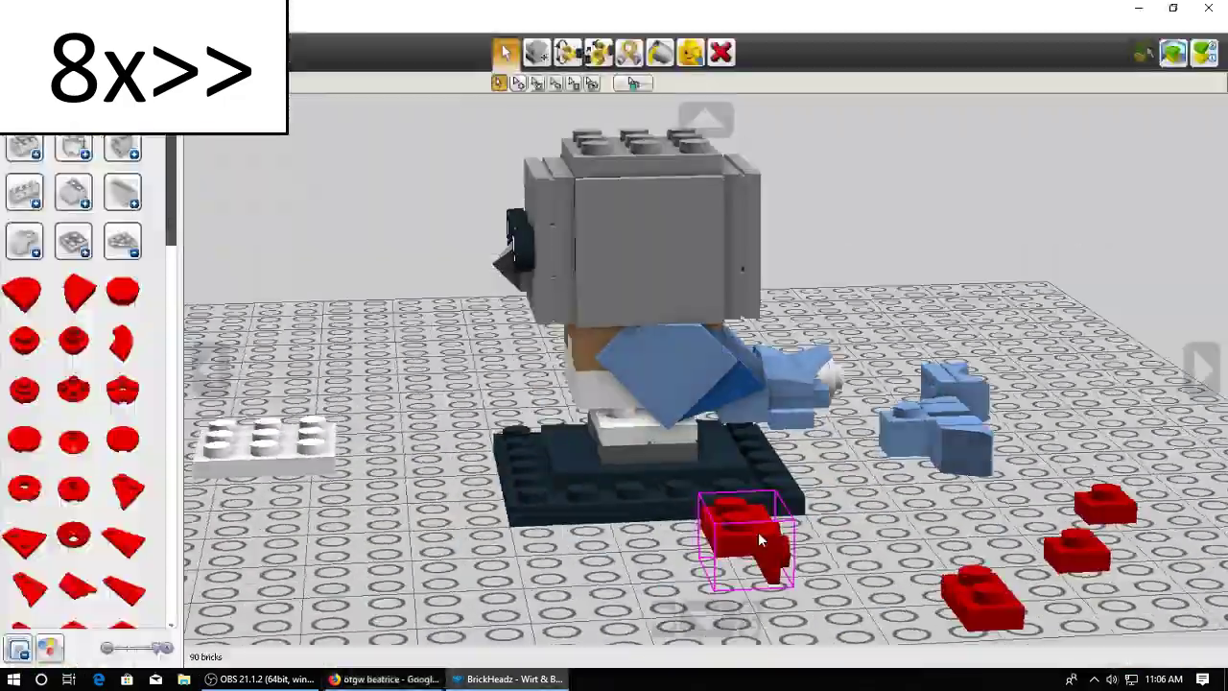
# Open the special plates with clips and shafts in the brick palette to look for a tail connector
pyautogui.moveTo(761, 537); pyautogui.dragTo(815, 575, button='right')
pyautogui.click(1011, 410)
pyautogui.moveTo(1011, 411); pyautogui.dragTo(988, 317, button='right')
pyautogui.click(123, 241)
pyautogui.click(25, 290)
# Switch to the BrickLink catalog in Firefox and look through the medium blue parts up to page 7
pyautogui.click(384, 679)
pyautogui.click(959, 13)
pyautogui.click(775, 14)
pyautogui.scroll(-10, 417, 493)
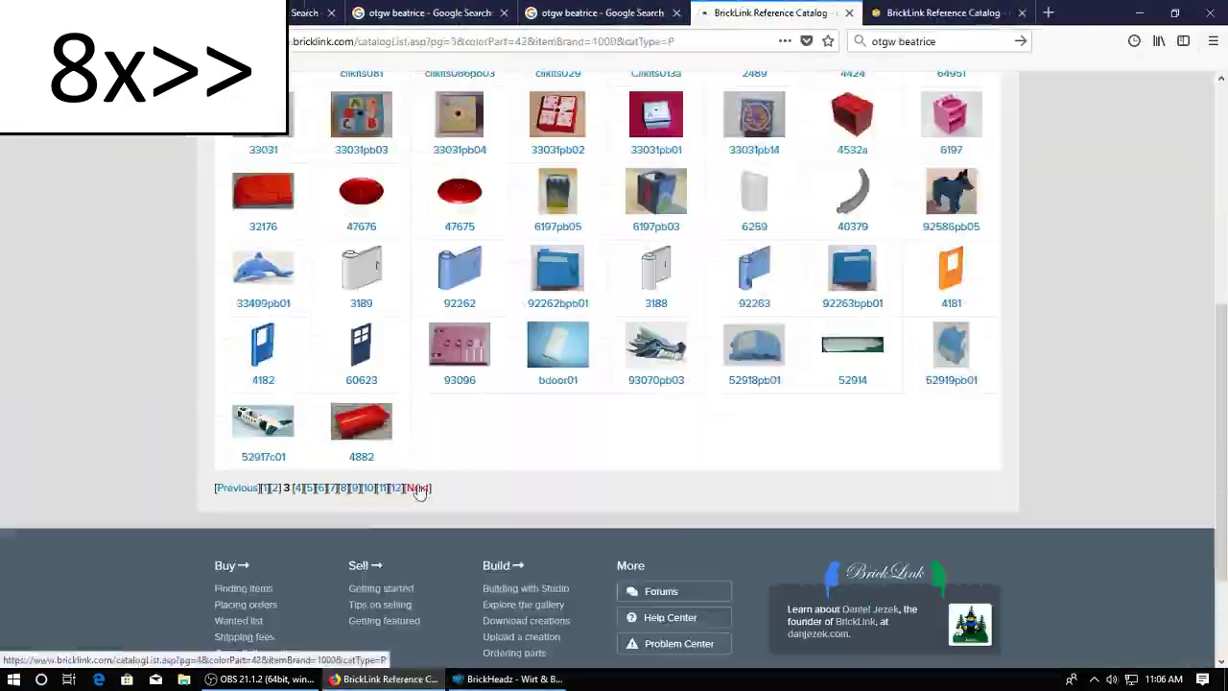
pyautogui.click(416, 493)
pyautogui.scroll(-10, 439, 582)
pyautogui.click(418, 493)
pyautogui.scroll(-2, 531, 425)
pyautogui.scroll(-2, 531, 425)
pyautogui.click(452, 579)
pyautogui.scroll(-3, 507, 420)
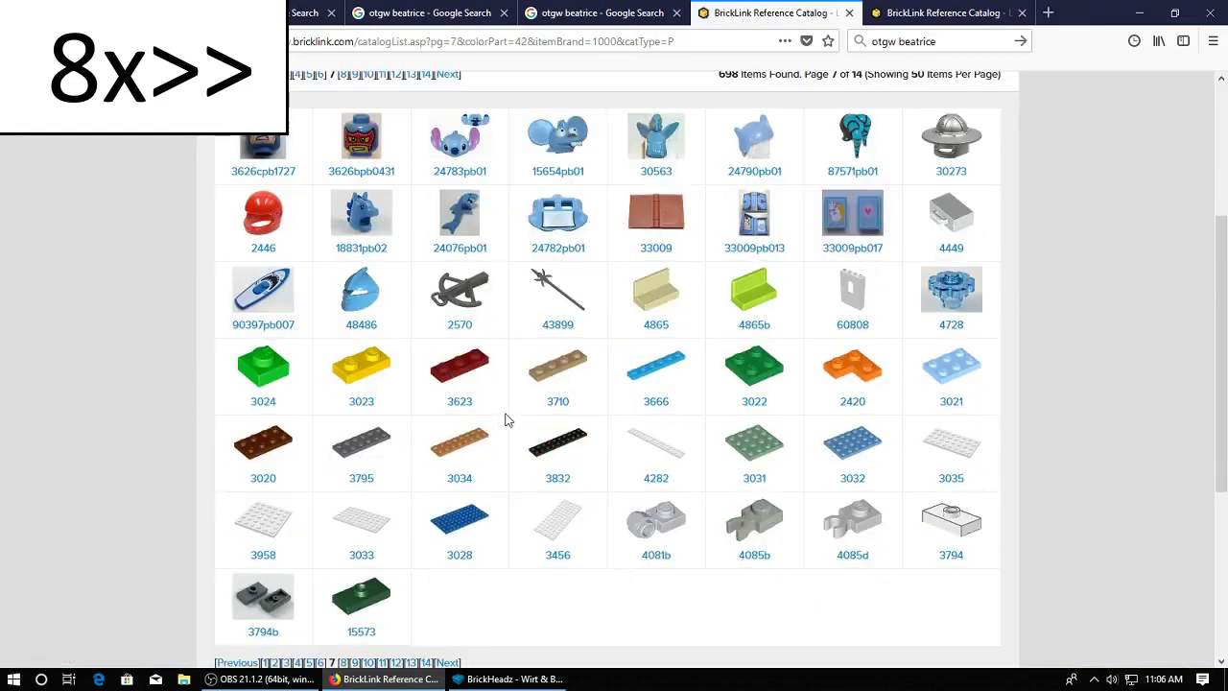
# Open part 43899 from the medium blue gallery for a look, close its page and glance back at the model
pyautogui.middleClick(556, 329)
pyautogui.scroll(-1, 556, 331)
pyautogui.click(830, 14)
pyautogui.middleClick(825, 15)
pyautogui.click(507, 679)
pyautogui.click(384, 679)
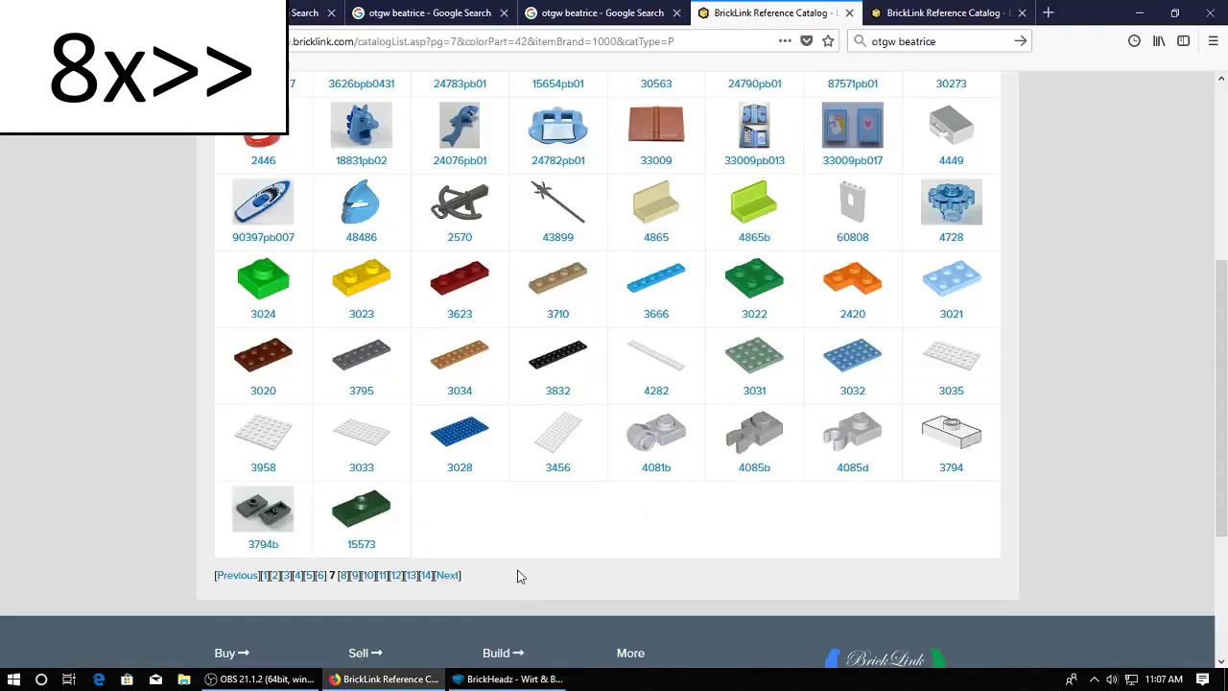
# Look through page 8 of the medium blue parts and check which sets contain Primo part pri035
pyautogui.click(447, 575)
pyautogui.scroll(-1, 608, 425)
pyautogui.middleClick(959, 410)
pyautogui.click(853, 12)
pyautogui.click(807, 360)
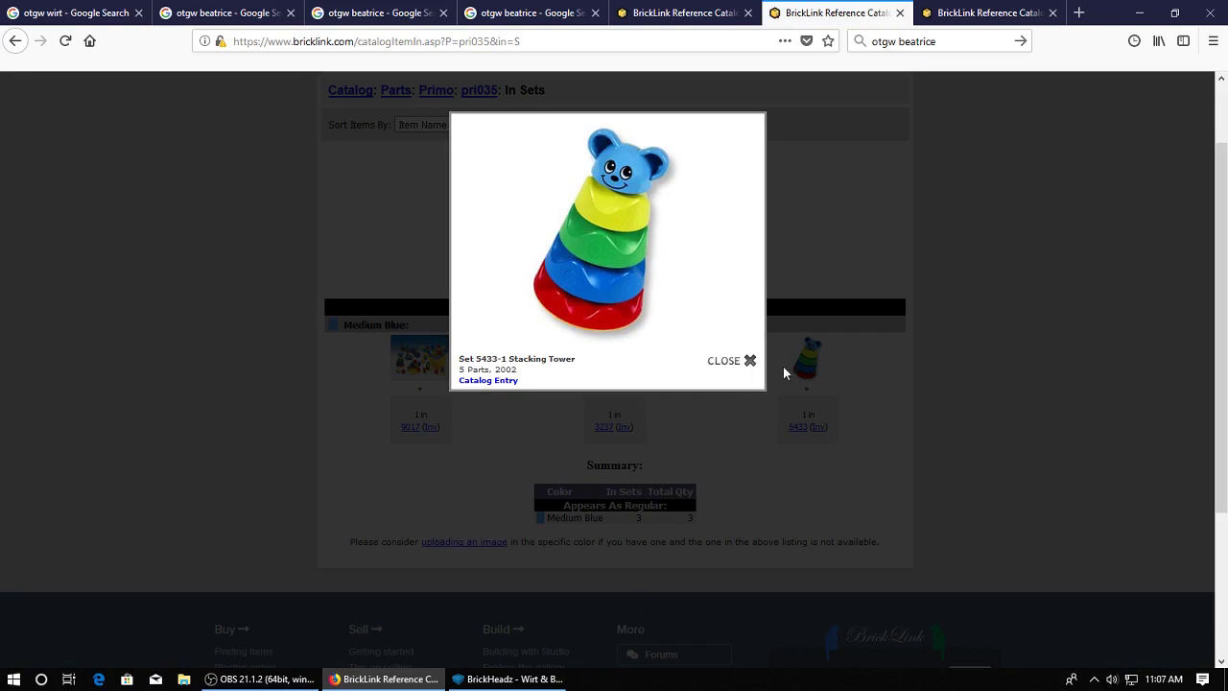
pyautogui.click(900, 13)
pyautogui.scroll(-3, 616, 411)
pyautogui.click(448, 578)
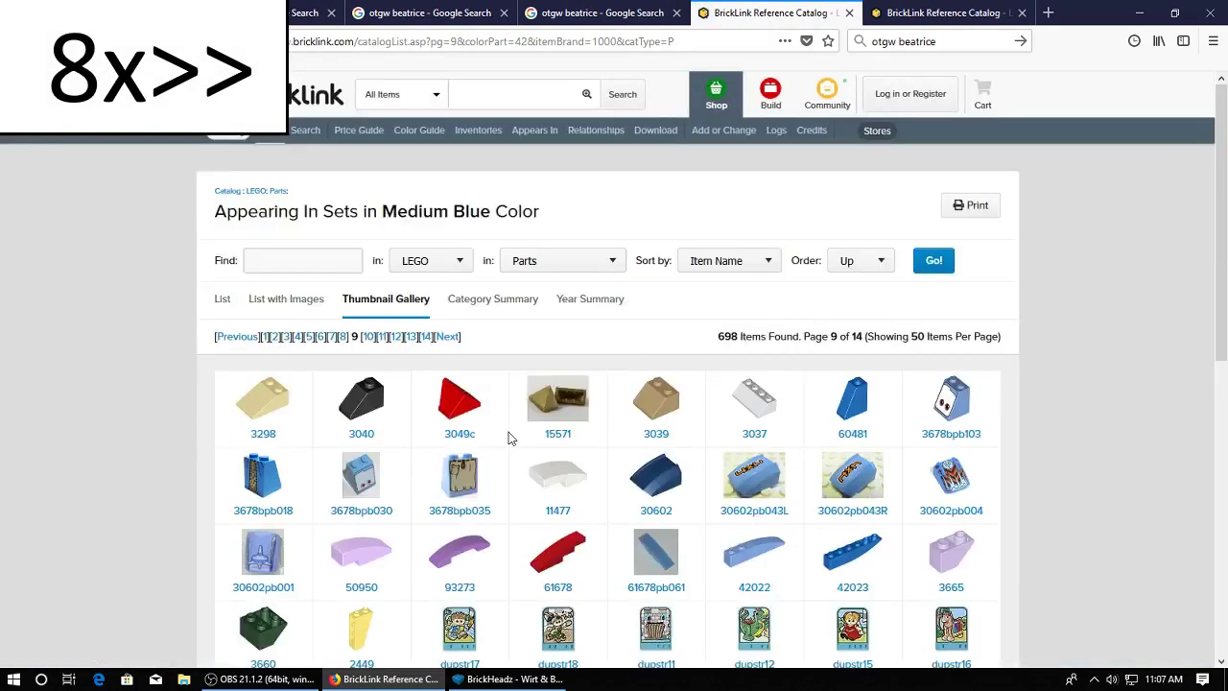
# Look through pages 9 to 14 of the medium blue parts and close that catalog tab
pyautogui.scroll(-4, 509, 438)
pyautogui.click(449, 578)
pyautogui.scroll(-2, 591, 420)
pyautogui.scroll(-5, 589, 420)
pyautogui.click(447, 575)
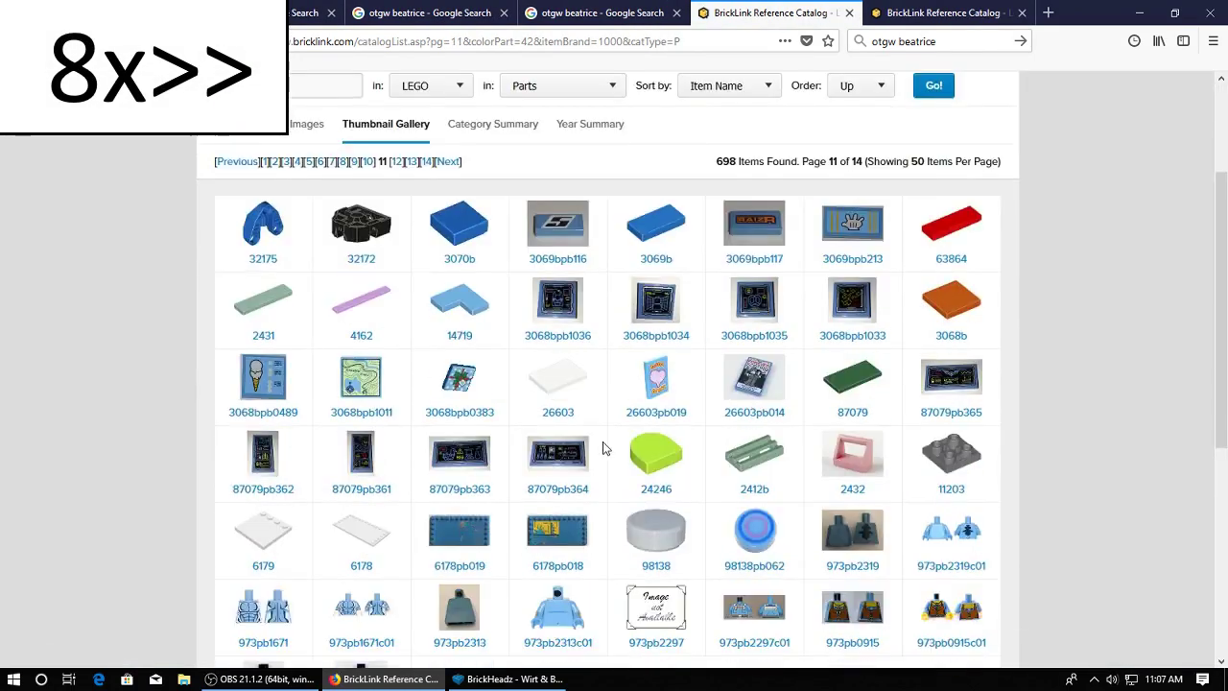
pyautogui.scroll(-10, 447, 538)
pyautogui.click(447, 575)
pyautogui.scroll(-10, 449, 576)
pyautogui.click(447, 576)
pyautogui.scroll(-8, 432, 572)
pyautogui.click(415, 574)
pyautogui.scroll(-6, 415, 572)
pyautogui.click(850, 13)
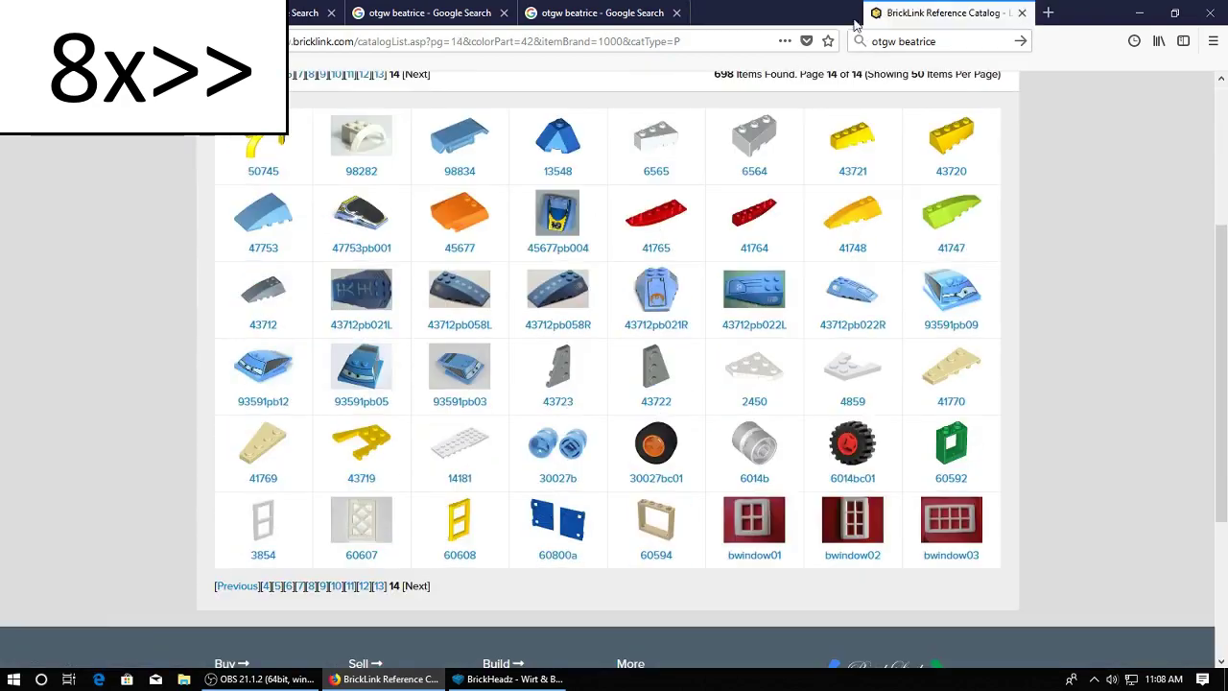
# Examine the first page of medium blue parts in the remaining BrickLink catalog tab
pyautogui.scroll(6, 512, 328)
pyautogui.click(267, 336)
pyautogui.click(266, 336)
pyautogui.scroll(-2, 537, 317)
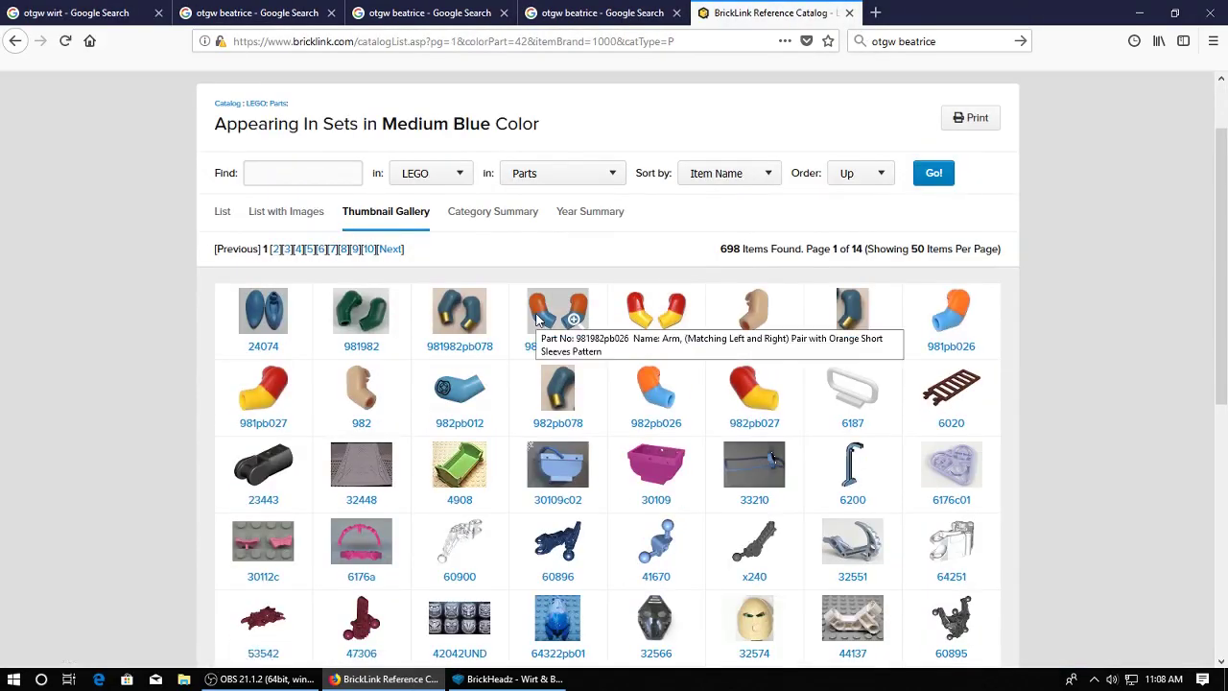
pyautogui.scroll(-2, 537, 320)
pyautogui.scroll(-1, 537, 320)
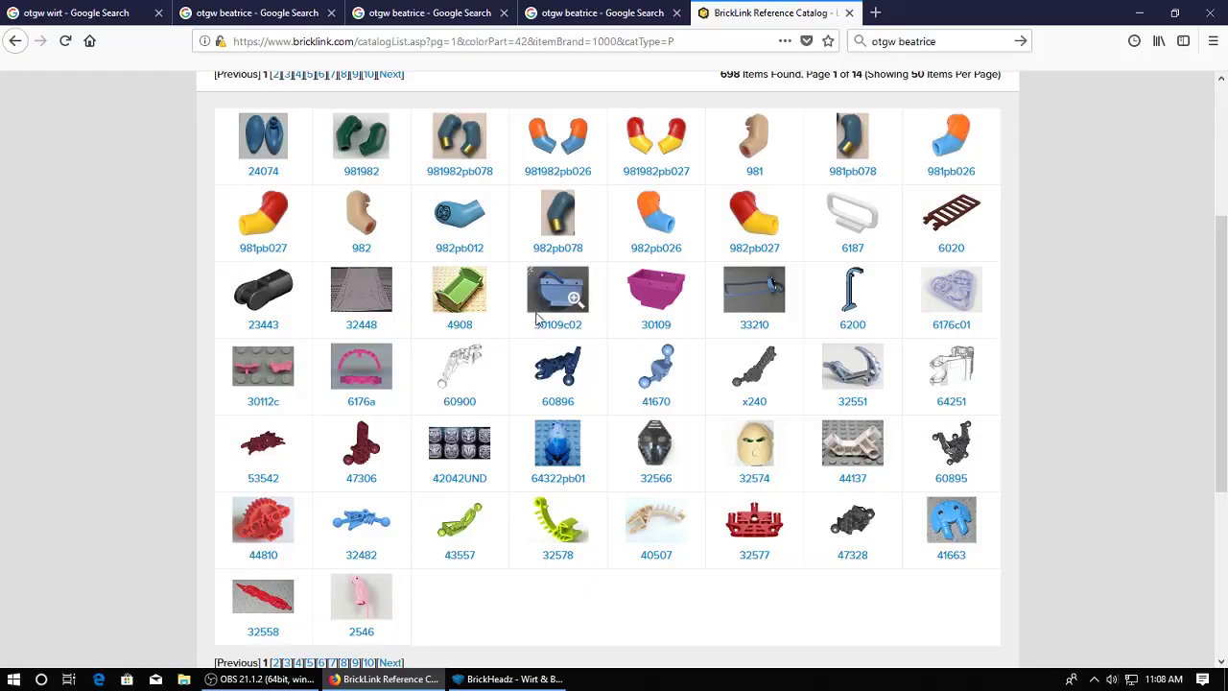
# Compare the special plates in LEGO Digital Designer's brick palette with the medium blue parts listed on BrickLink
pyautogui.click(509, 679)
pyautogui.moveTo(729, 413); pyautogui.dragTo(758, 413, button='right')
pyautogui.scroll(-5, 56, 406)
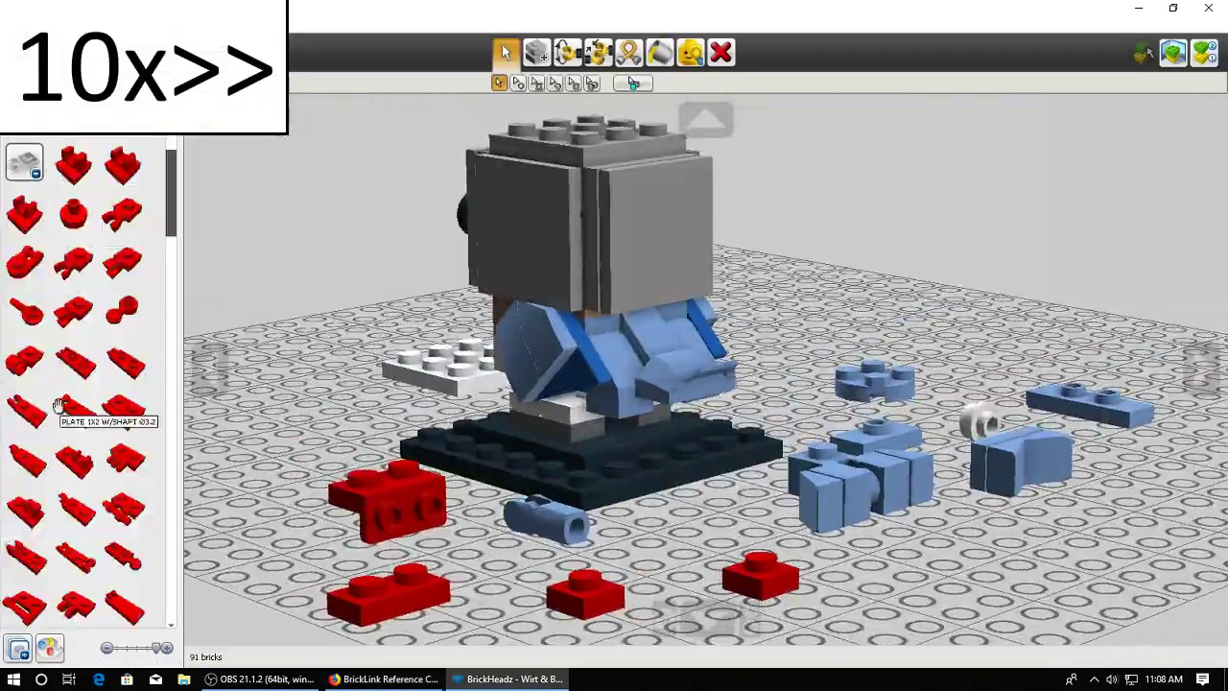
pyautogui.click(384, 679)
pyautogui.scroll(3, 384, 384)
pyautogui.click(316, 173)
pyautogui.write('p')
pyautogui.click(504, 680)
# Rearrange the medium blue plates under the tail so a longer plate supports the bow plate
pyautogui.moveTo(575, 336); pyautogui.dragTo(672, 384, button='right')
pyautogui.click(671, 384)
pyautogui.click(890, 323)
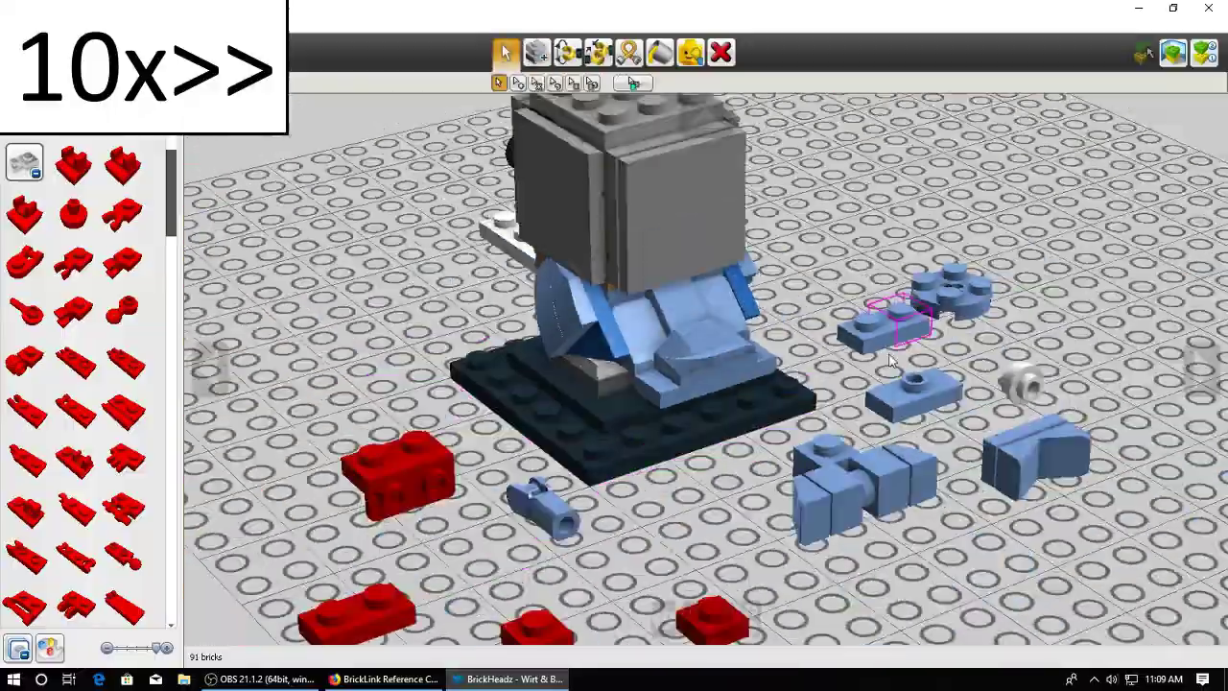
# Add 1x2 plates with one knob from the basic plates palette and color them medium blue
pyautogui.click(24, 162)
pyautogui.click(74, 174)
pyautogui.click(75, 276)
pyautogui.moveTo(588, 349); pyautogui.dragTo(609, 206, button='right')
pyautogui.click(660, 53)
pyautogui.moveTo(660, 383)
pyautogui.mouseDown(button='right')
pyautogui.moveTo(924, 285)
pyautogui.moveTo(943, 329)
pyautogui.moveTo(918, 383)
pyautogui.mouseUp(button='right')
pyautogui.click(917, 352)
pyautogui.click(943, 319)
# Rebuild the tail support with the new medium blue plates and set the longer two-stud plate aside
pyautogui.click(873, 374)
pyautogui.click(844, 362)
pyautogui.click(710, 388)
pyautogui.click(700, 397)
pyautogui.moveTo(699, 397); pyautogui.dragTo(838, 402, button='right')
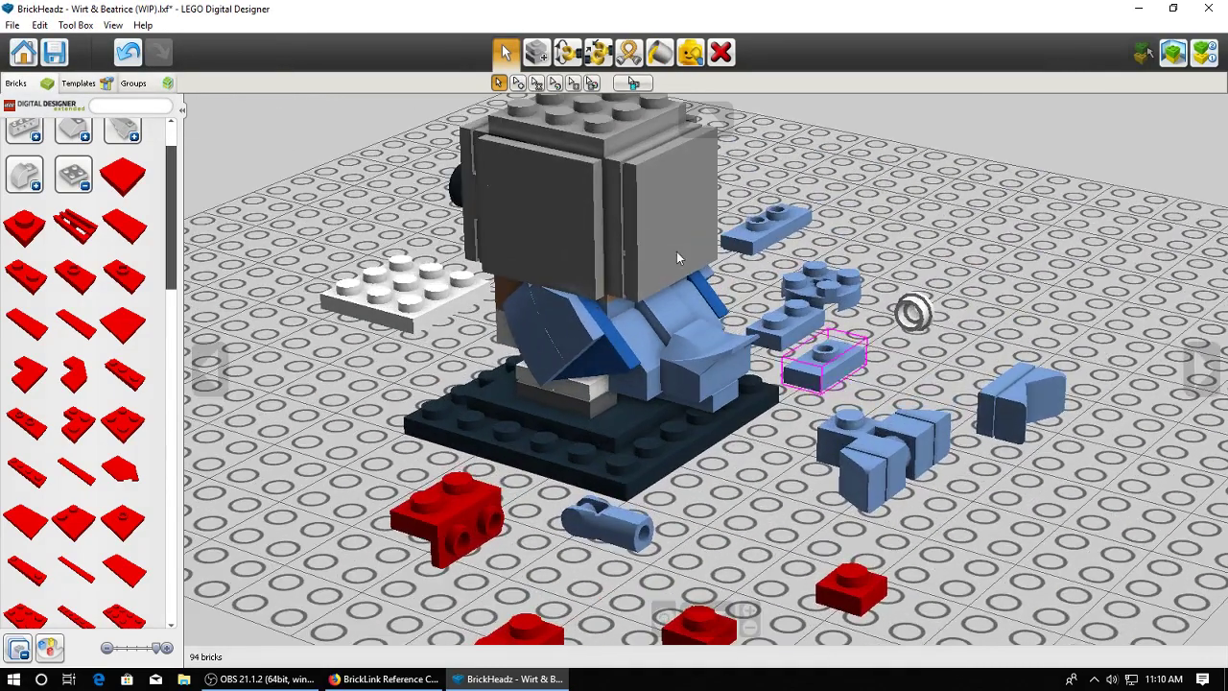
# Rotate the loose medium blue single-stud 1x2 plate upright and stand it beside the red bracket
pyautogui.moveTo(767, 356); pyautogui.dragTo(736, 384, button='right')
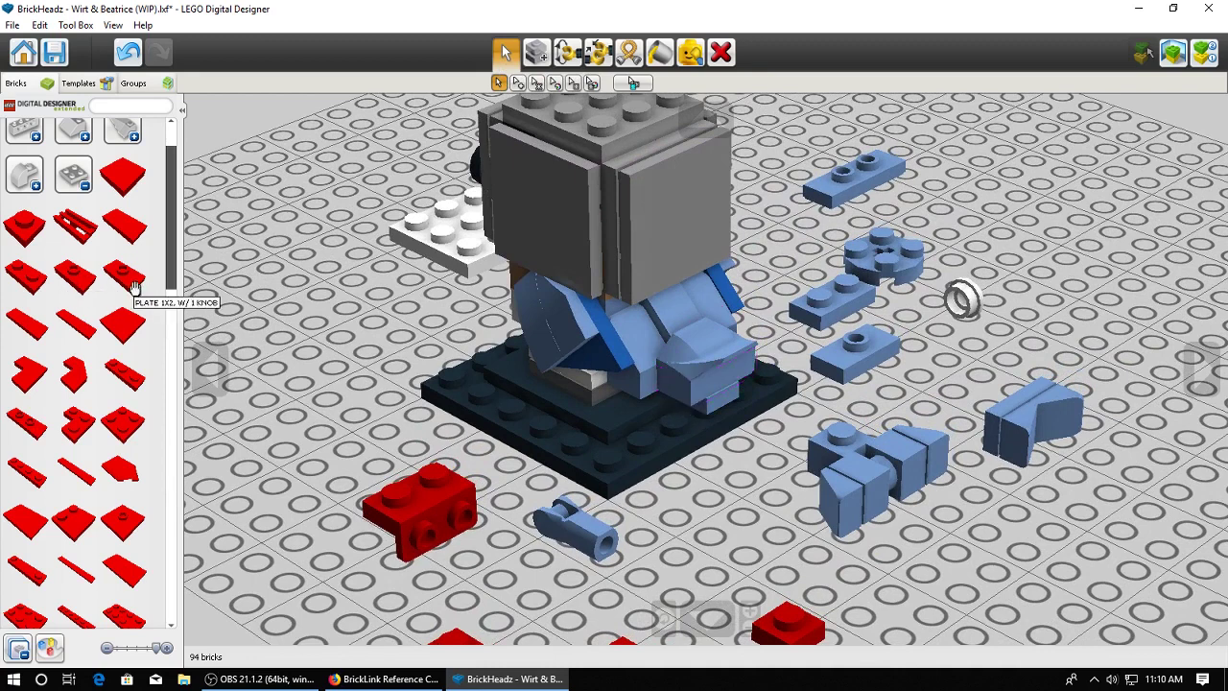
pyautogui.click(863, 359)
pyautogui.press('Up')
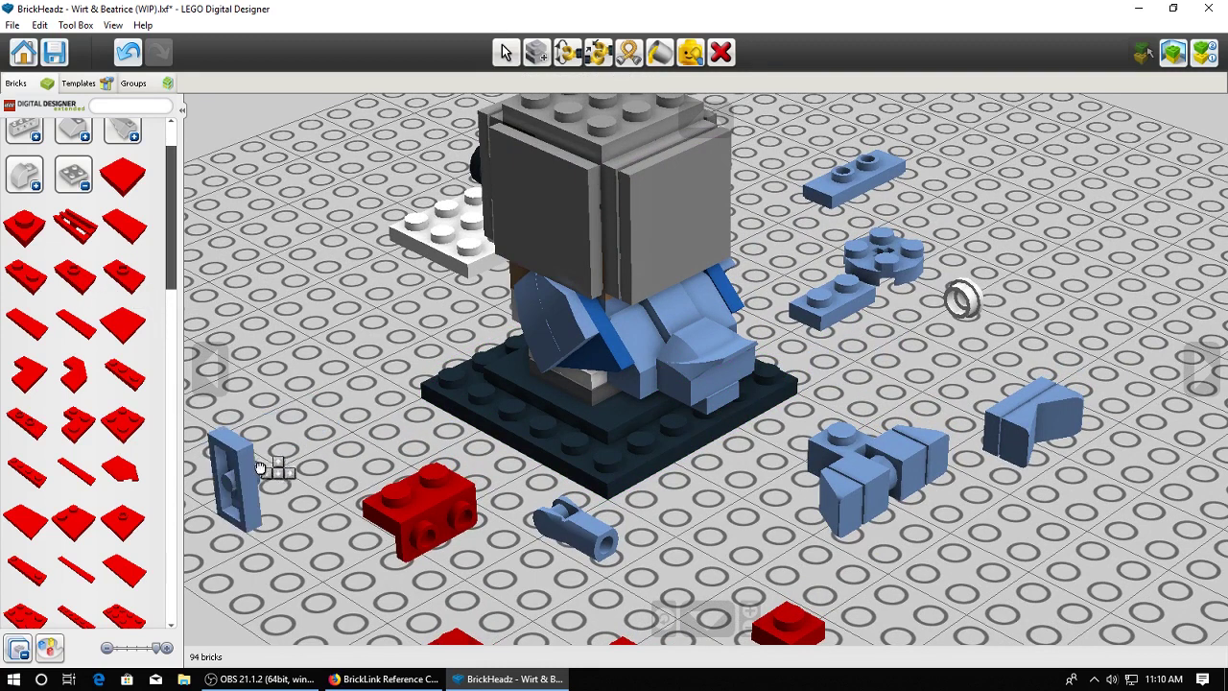
pyautogui.press('Right')
pyautogui.click(271, 477)
pyautogui.scroll(-1, 271, 477)
pyautogui.scroll(-2, 271, 477)
# Stand the 1x2 plate from the figure's lower back next to the upright one to compare their undersides
pyautogui.rightClick(377, 462)
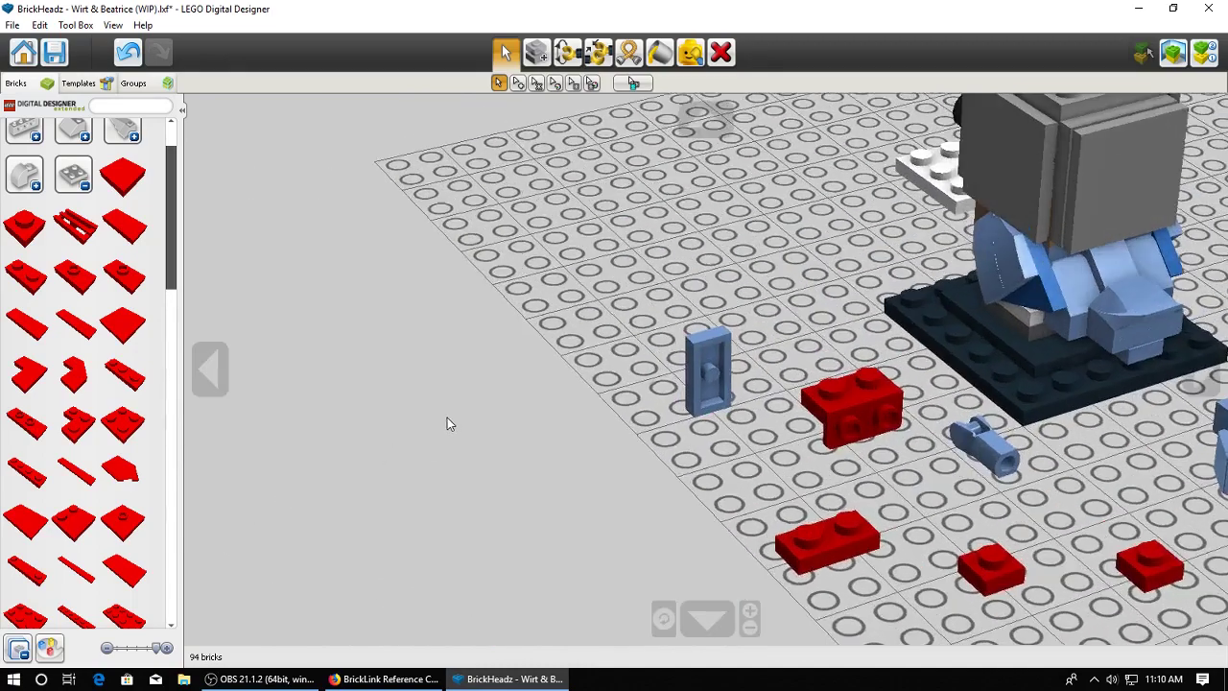
pyautogui.moveTo(767, 412); pyautogui.dragTo(706, 385, button='right')
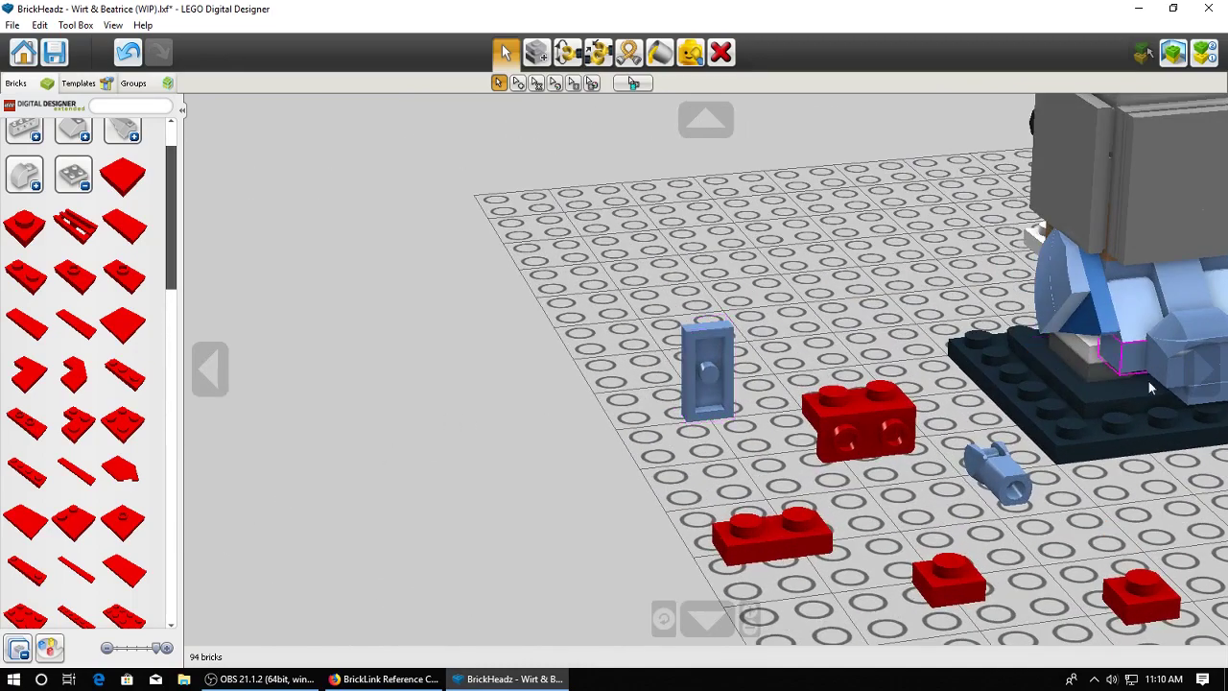
pyautogui.moveTo(1140, 366); pyautogui.dragTo(778, 340)
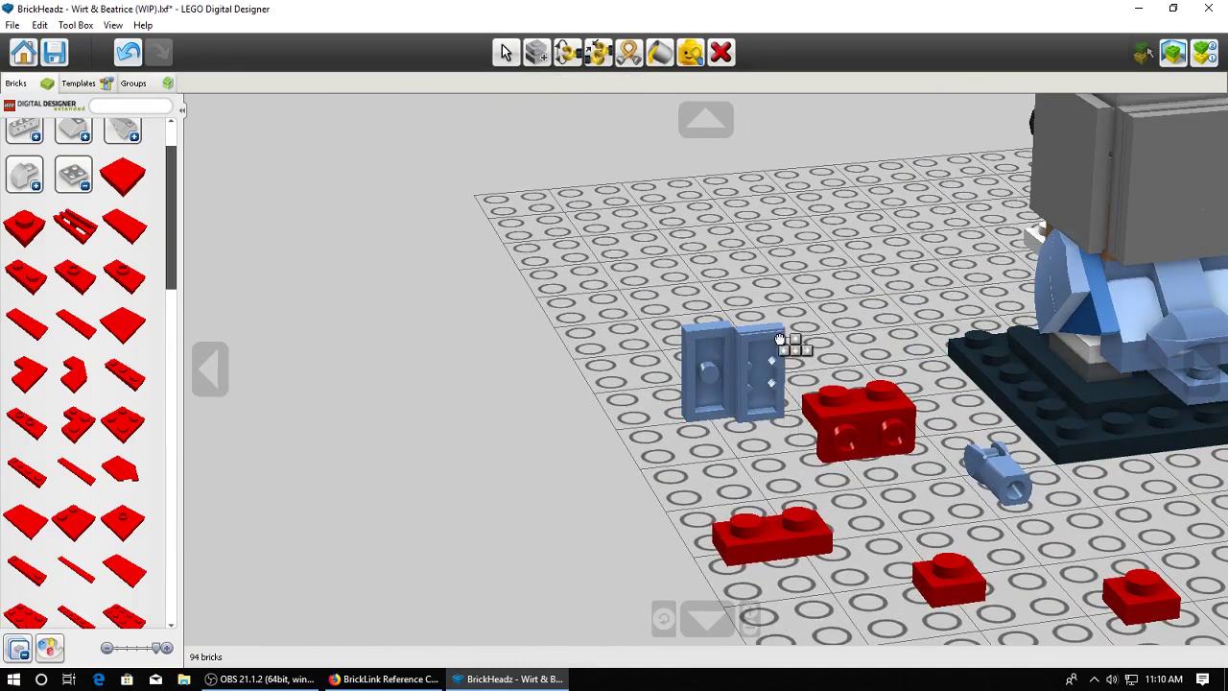
pyautogui.click(765, 382)
pyautogui.moveTo(761, 378); pyautogui.dragTo(884, 388, button='right')
# Place both medium blue single-stud 1x2 plates side by side on top of the red bracket
pyautogui.click(762, 387)
pyautogui.click(831, 341)
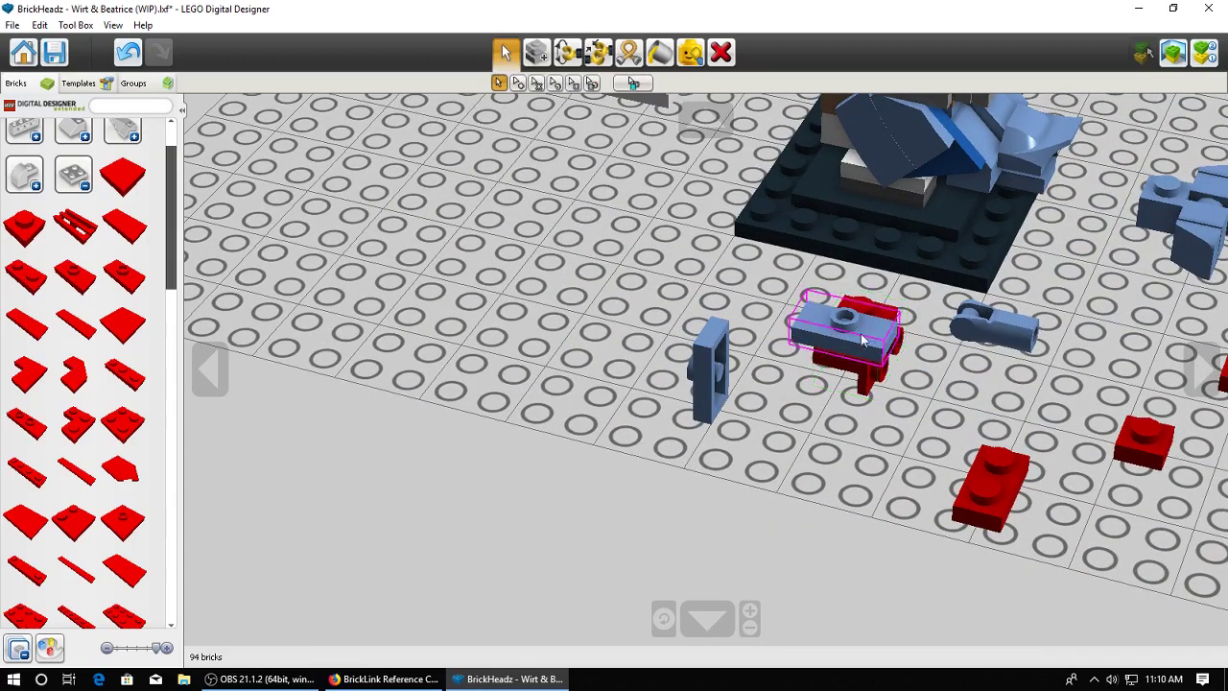
pyautogui.moveTo(830, 341); pyautogui.dragTo(618, 376, button='right')
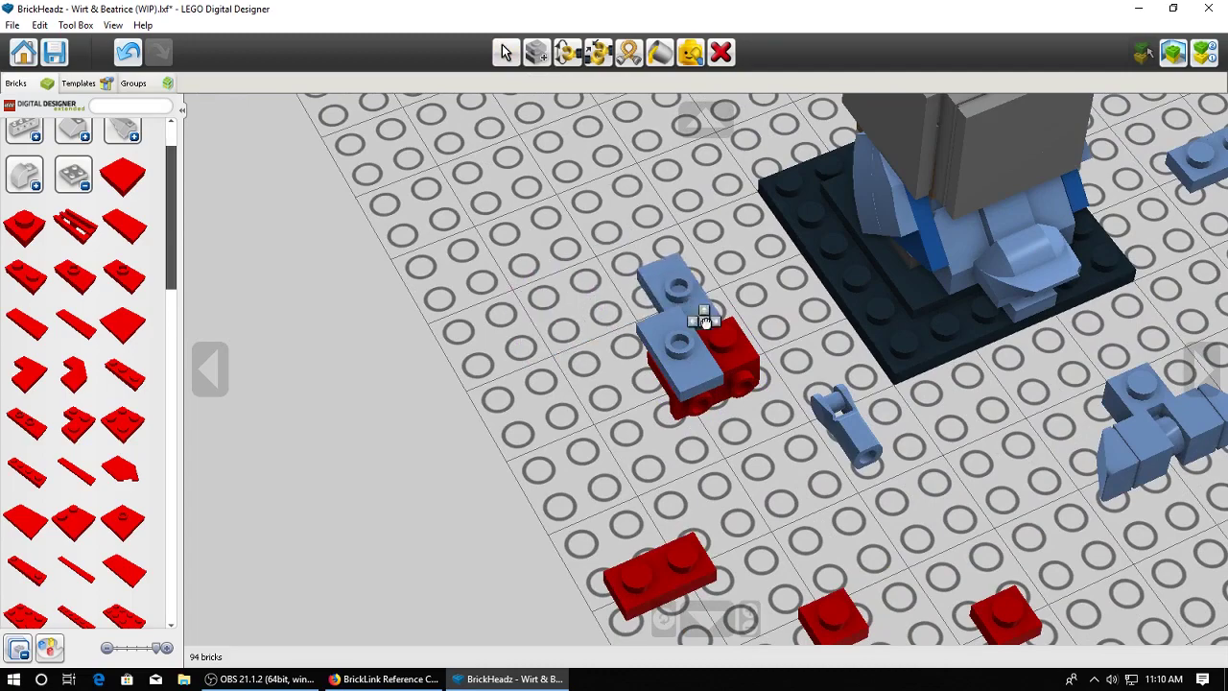
pyautogui.click(705, 331)
pyautogui.moveTo(705, 331); pyautogui.dragTo(724, 377, button='right')
# Move one single-stud 1x2 plate from the red bracket back to the tail beneath the bow plate
pyautogui.rightClick(719, 180)
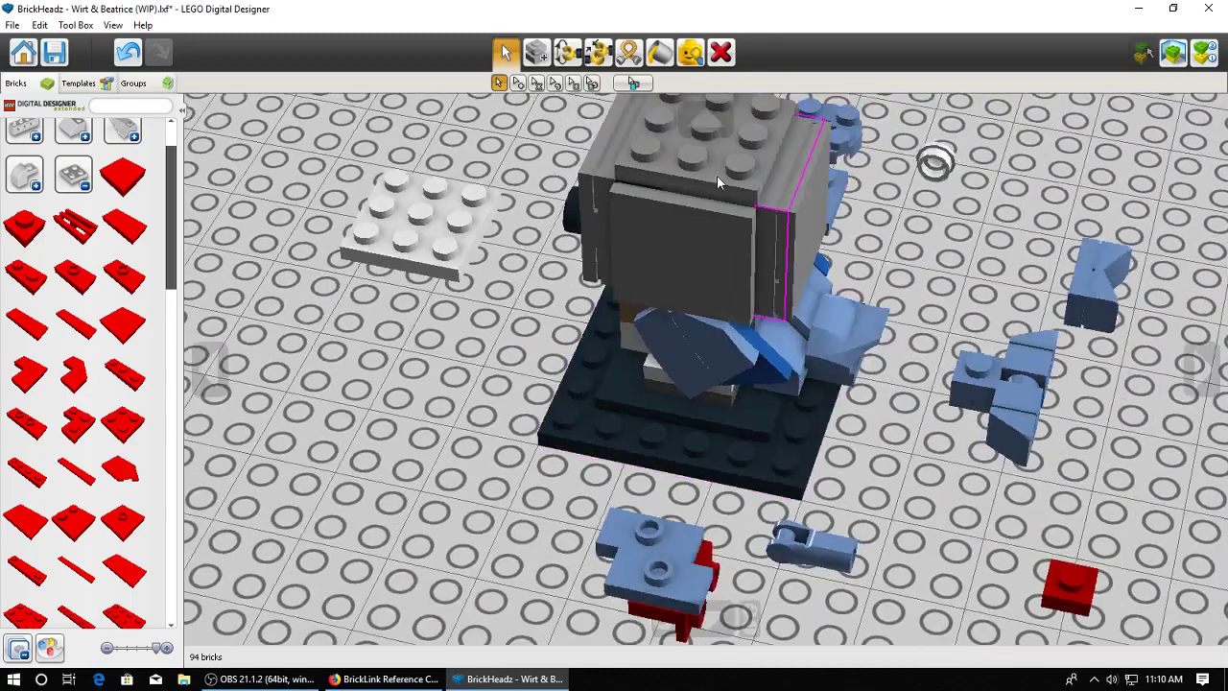
pyautogui.moveTo(719, 181); pyautogui.dragTo(635, 139, button='right')
pyautogui.moveTo(774, 422); pyautogui.dragTo(734, 430, button='right')
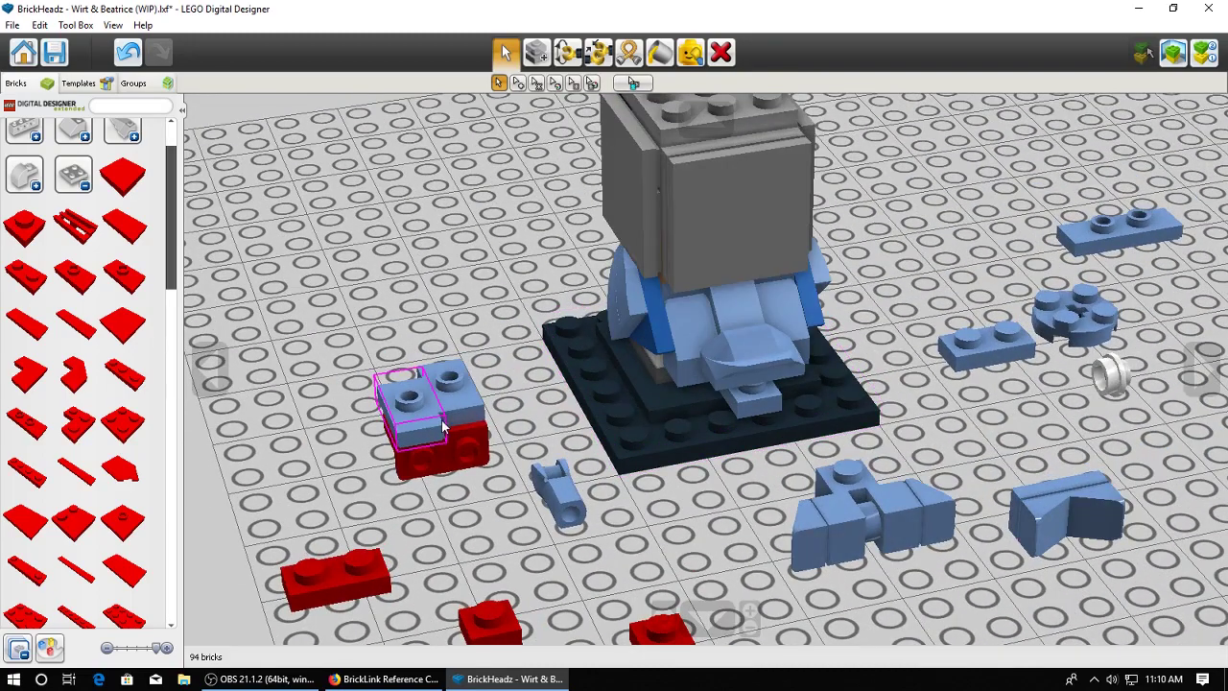
pyautogui.moveTo(444, 429); pyautogui.dragTo(782, 388)
pyautogui.moveTo(819, 407); pyautogui.dragTo(852, 360, button='right')
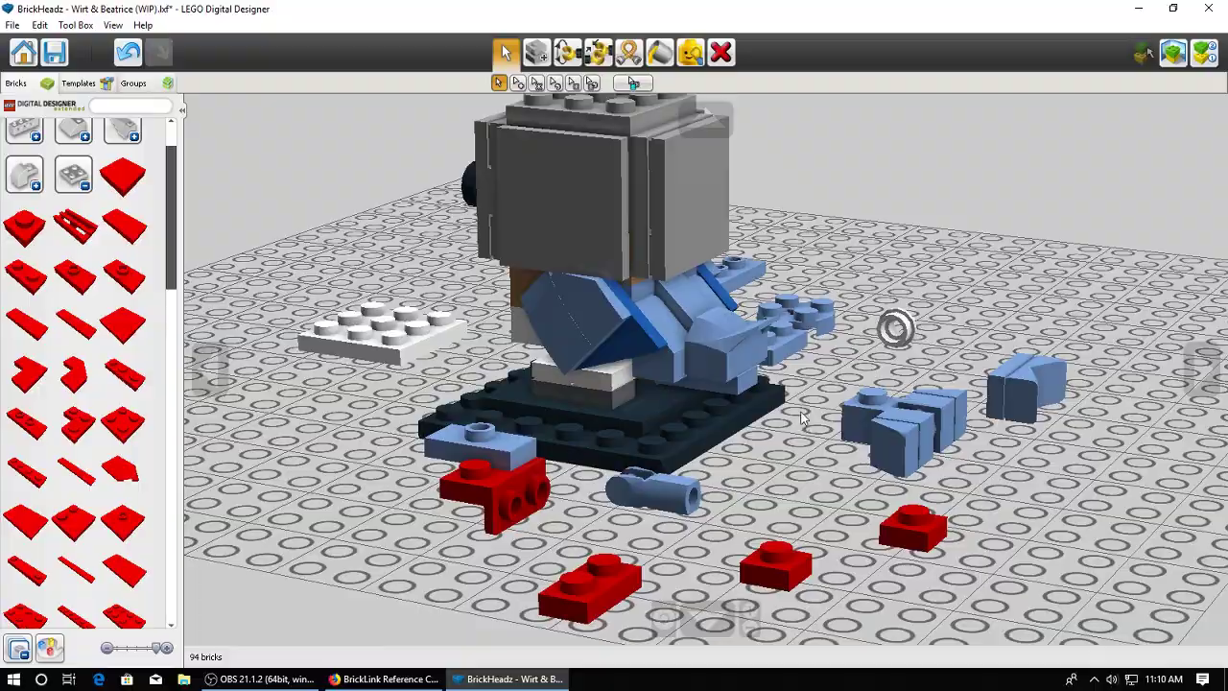
pyautogui.moveTo(764, 424)
pyautogui.mouseDown(button='right')
pyautogui.moveTo(758, 441)
pyautogui.moveTo(724, 385)
pyautogui.moveTo(792, 386)
pyautogui.moveTo(789, 345)
pyautogui.moveTo(744, 458)
pyautogui.moveTo(763, 398)
pyautogui.moveTo(768, 432)
pyautogui.mouseUp(button='right')
# Lay out plain medium blue 1x1 and 1x2 plates in place of the single-stud plates, consulting the BrickLink catalog
pyautogui.scroll(3, 724, 385)
pyautogui.scroll(-5, 724, 385)
pyautogui.scroll(4, 743, 458)
pyautogui.click(74, 175)
pyautogui.click(24, 191)
pyautogui.moveTo(662, 460); pyautogui.dragTo(1039, 374, button='right')
pyautogui.click(385, 679)
pyautogui.click(506, 679)
pyautogui.click(1038, 374)
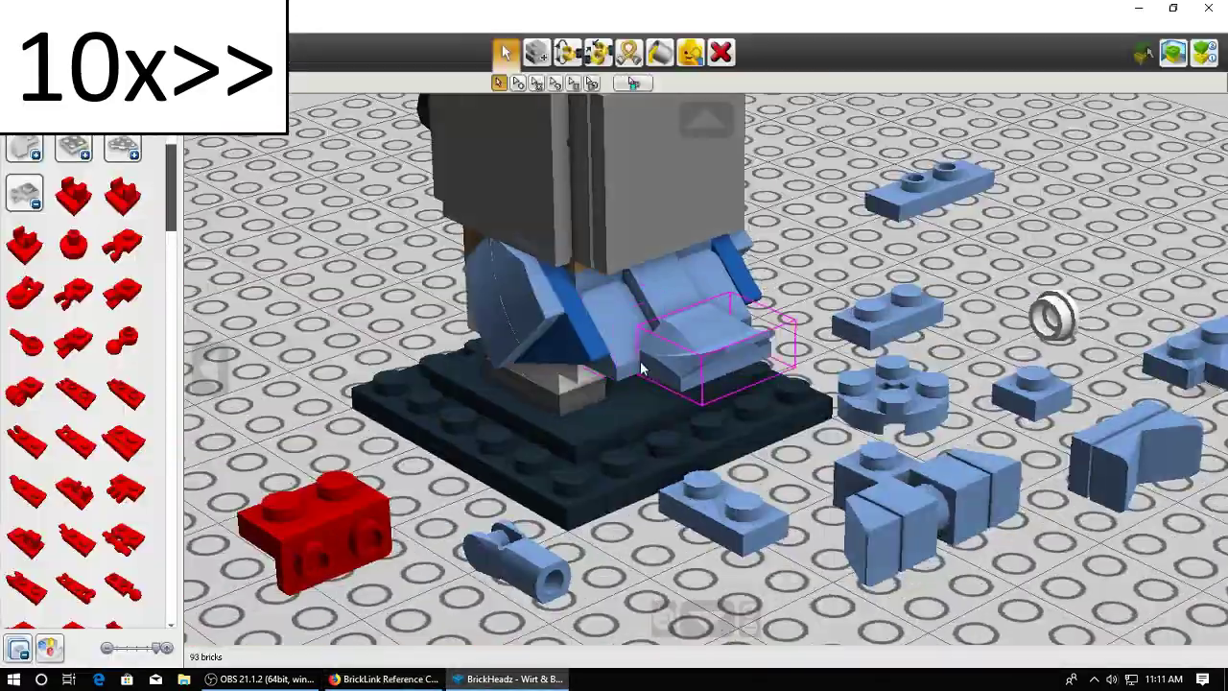
# Refit the round plate under the tail's bow plate and take the slopes and side-stud bricks off the back
pyautogui.moveTo(891, 396); pyautogui.dragTo(692, 374)
pyautogui.scroll(-5, 937, 397)
pyautogui.moveTo(937, 397); pyautogui.dragTo(863, 422, button='right')
pyautogui.click(806, 260)
pyautogui.moveTo(739, 384); pyautogui.dragTo(650, 348, button='right')
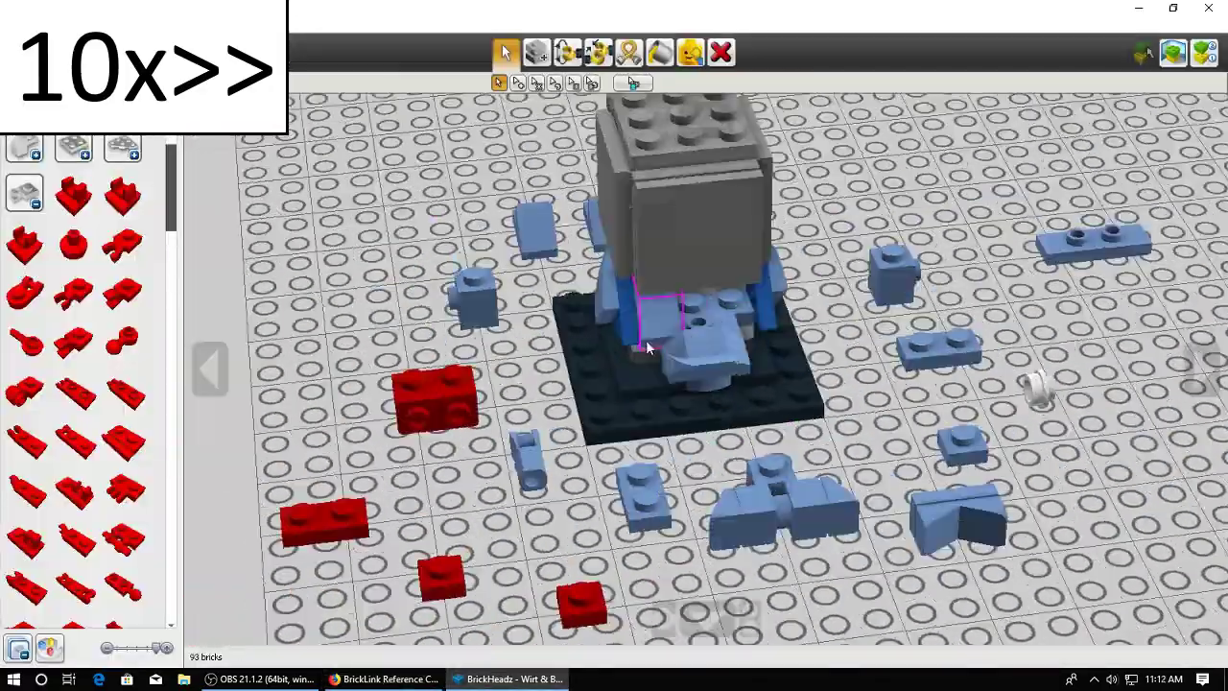
# Attach the plain medium blue 1x2 plate to the centre of the figure's back above the tail
pyautogui.moveTo(646, 475); pyautogui.dragTo(710, 304)
pyautogui.click(709, 304)
pyautogui.moveTo(671, 402); pyautogui.dragTo(768, 364, button='right')
# Add medium blue slope bricks from the slopes palette for covering the figure's back
pyautogui.click(24, 192)
pyautogui.click(74, 187)
pyautogui.moveTo(671, 432); pyautogui.dragTo(815, 384, button='right')
pyautogui.click(839, 430)
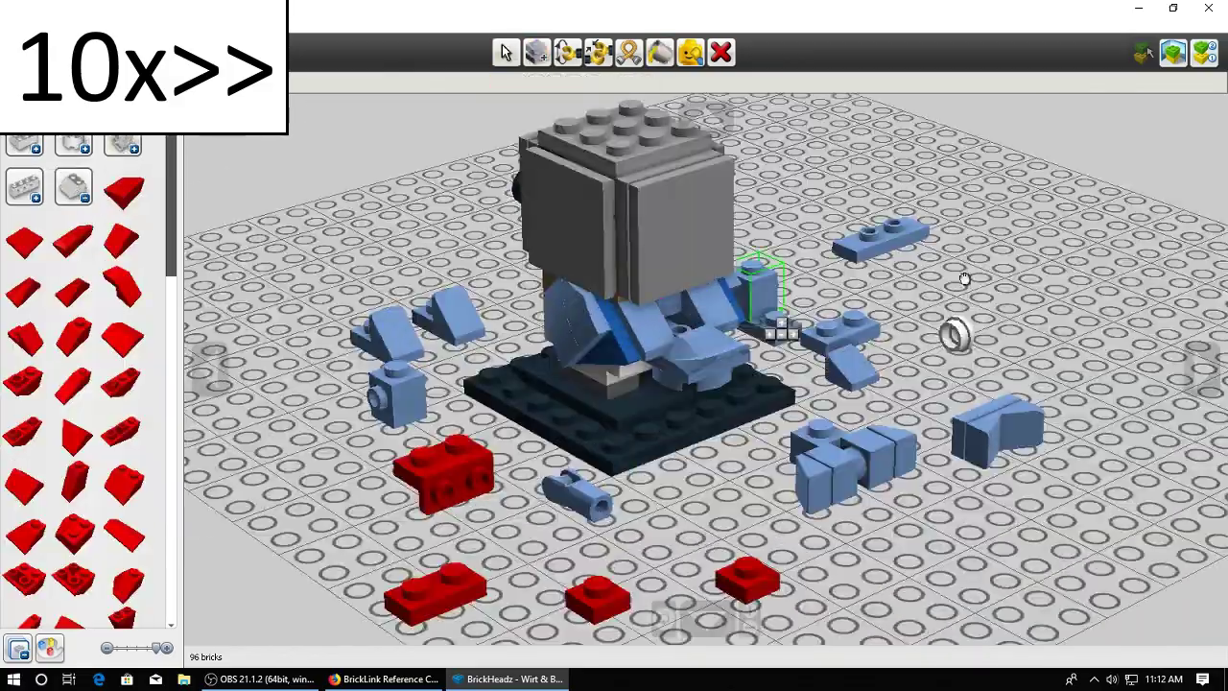
# Fit the slopes across the figure's back above the tail and set the bow plate aside on the ground
pyautogui.click(781, 326)
pyautogui.moveTo(748, 432); pyautogui.dragTo(722, 429, button='right')
pyautogui.click(856, 320)
pyautogui.click(731, 355)
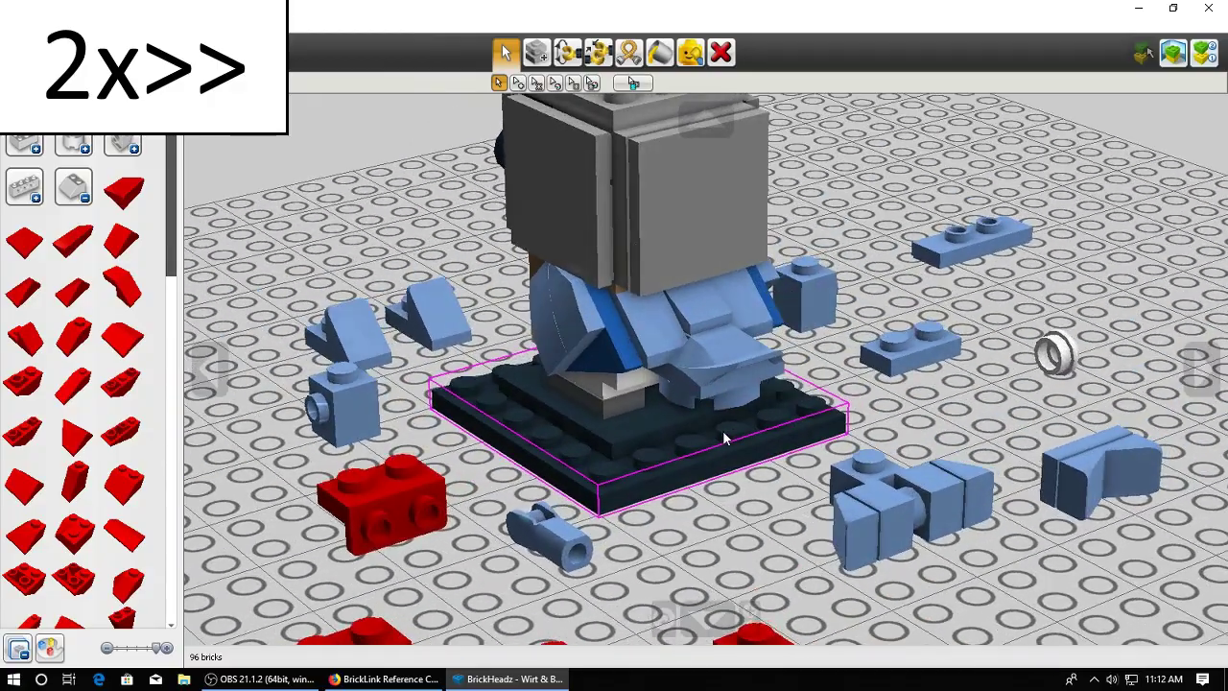
pyautogui.scroll(3, 722, 430)
pyautogui.scroll(-5, 748, 437)
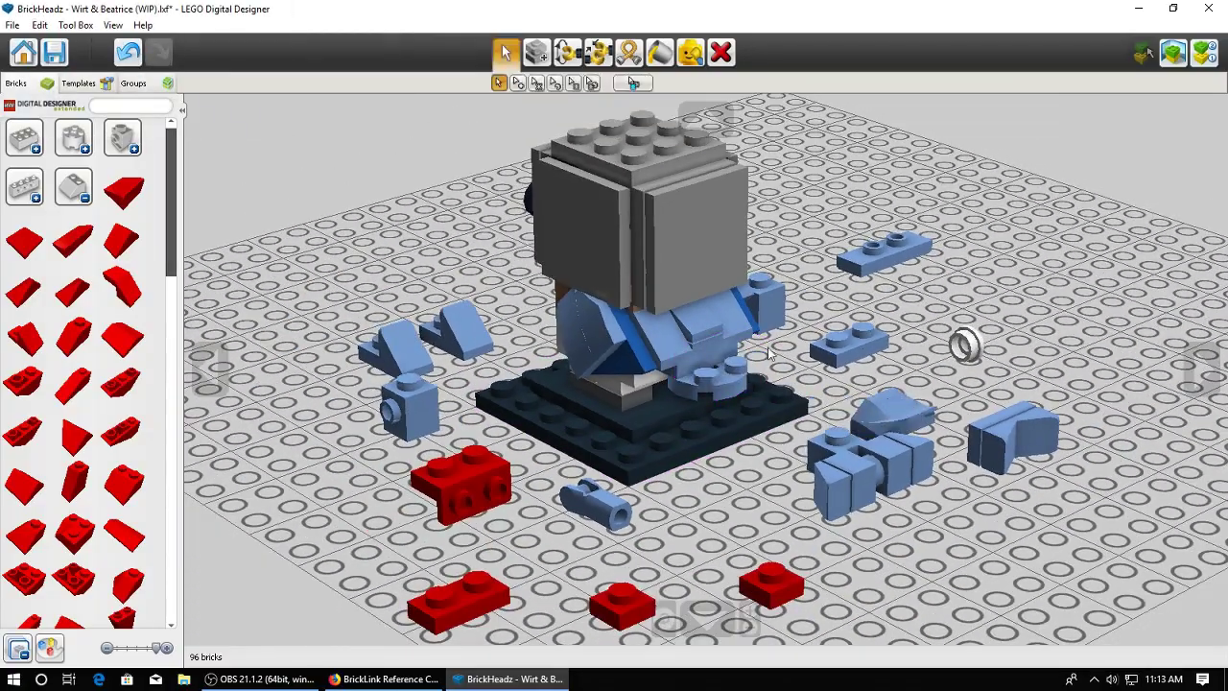
# Take the centre slope and its jumper plate off the figure's back and refit the slope above the tail
pyautogui.click(707, 337)
pyautogui.moveTo(538, 384); pyautogui.dragTo(422, 403, button='right')
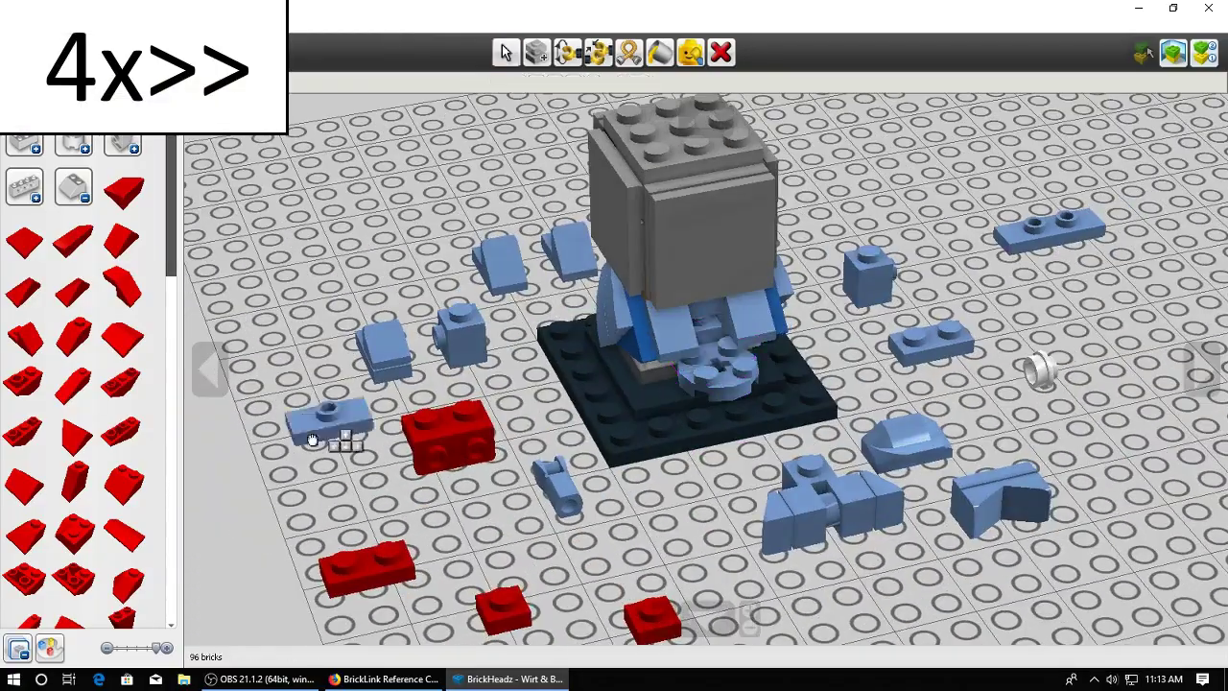
pyautogui.click(401, 347)
pyautogui.click(714, 370)
pyautogui.moveTo(738, 300); pyautogui.dragTo(904, 326, button='right')
pyautogui.moveTo(810, 312)
pyautogui.mouseDown(button='right')
pyautogui.moveTo(916, 326)
pyautogui.moveTo(1036, 377)
pyautogui.moveTo(981, 323)
pyautogui.moveTo(874, 347)
pyautogui.moveTo(816, 396)
pyautogui.moveTo(854, 364)
pyautogui.mouseUp(button='right')
# Replace the round plate under the tail's bow plate with a 2x2 plate coloured medium blue
pyautogui.click(73, 187)
pyautogui.click(72, 236)
pyautogui.click(123, 485)
pyautogui.click(720, 420)
pyautogui.click(660, 53)
pyautogui.click(721, 412)
pyautogui.click(505, 52)
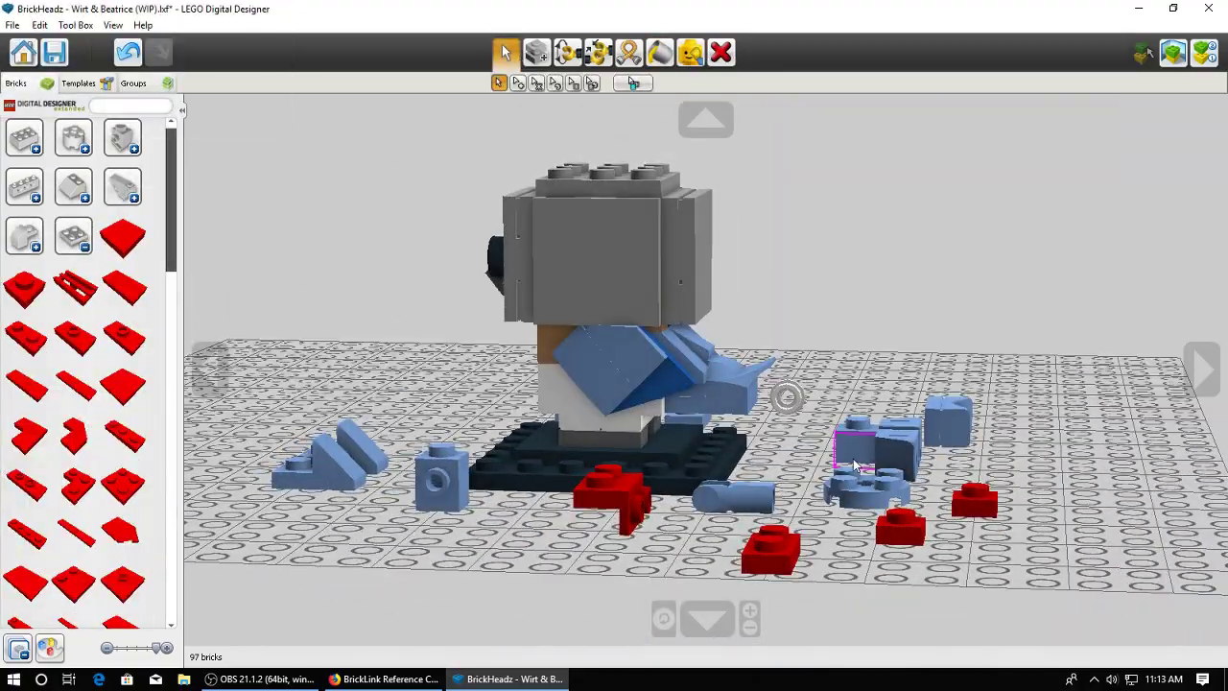
pyautogui.moveTo(853, 466); pyautogui.dragTo(820, 467, button='right')
pyautogui.moveTo(736, 388)
pyautogui.mouseDown(button='right')
pyautogui.moveTo(847, 422)
pyautogui.moveTo(852, 360)
pyautogui.moveTo(796, 389)
pyautogui.moveTo(763, 431)
pyautogui.moveTo(717, 388)
pyautogui.moveTo(688, 395)
pyautogui.mouseUp(button='right')
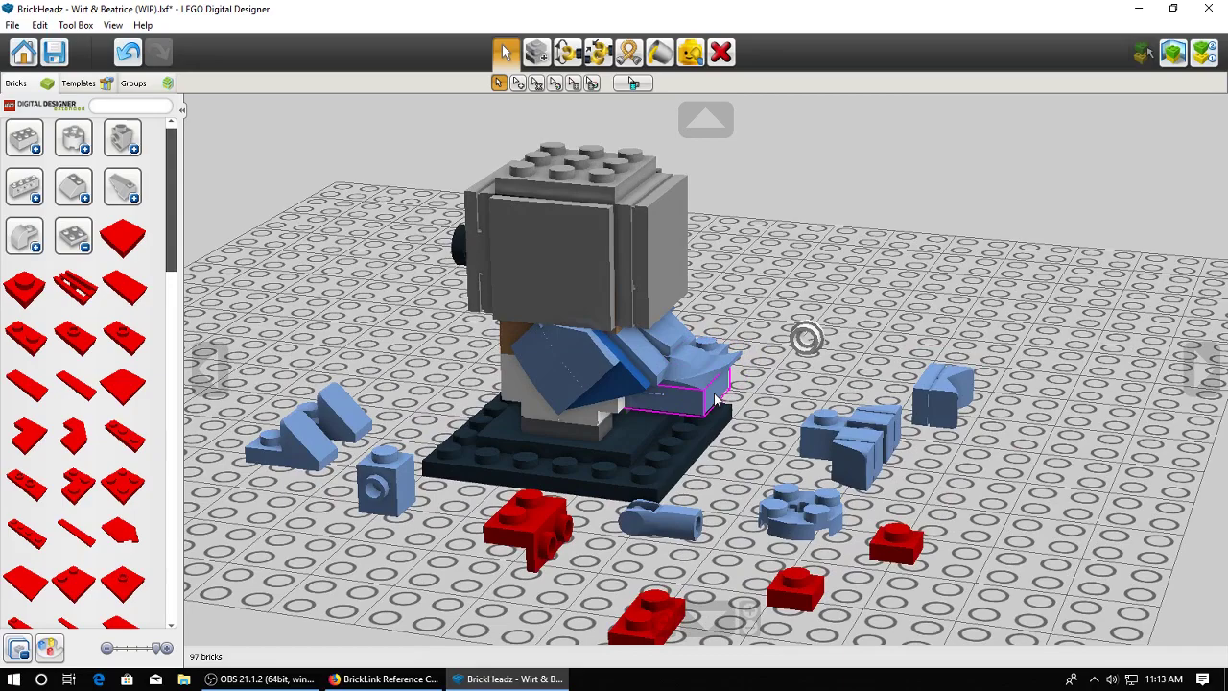
pyautogui.moveTo(755, 379); pyautogui.dragTo(700, 385, button='right')
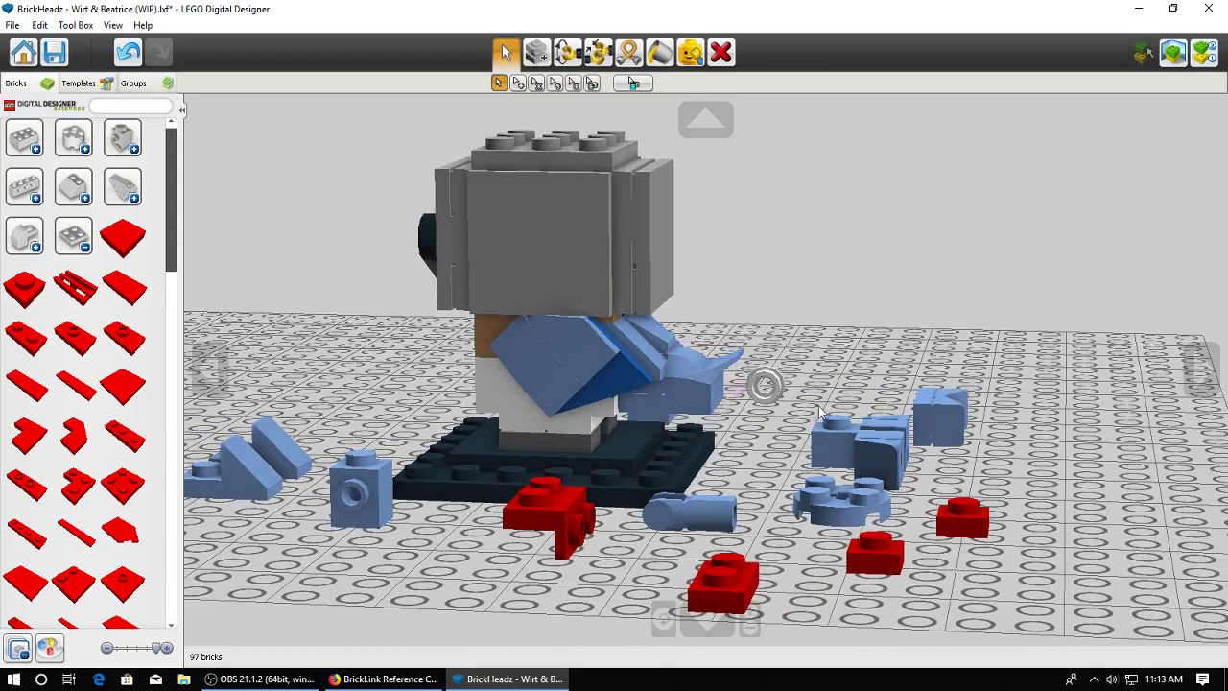
pyautogui.moveTo(820, 413); pyautogui.dragTo(844, 377, button='right')
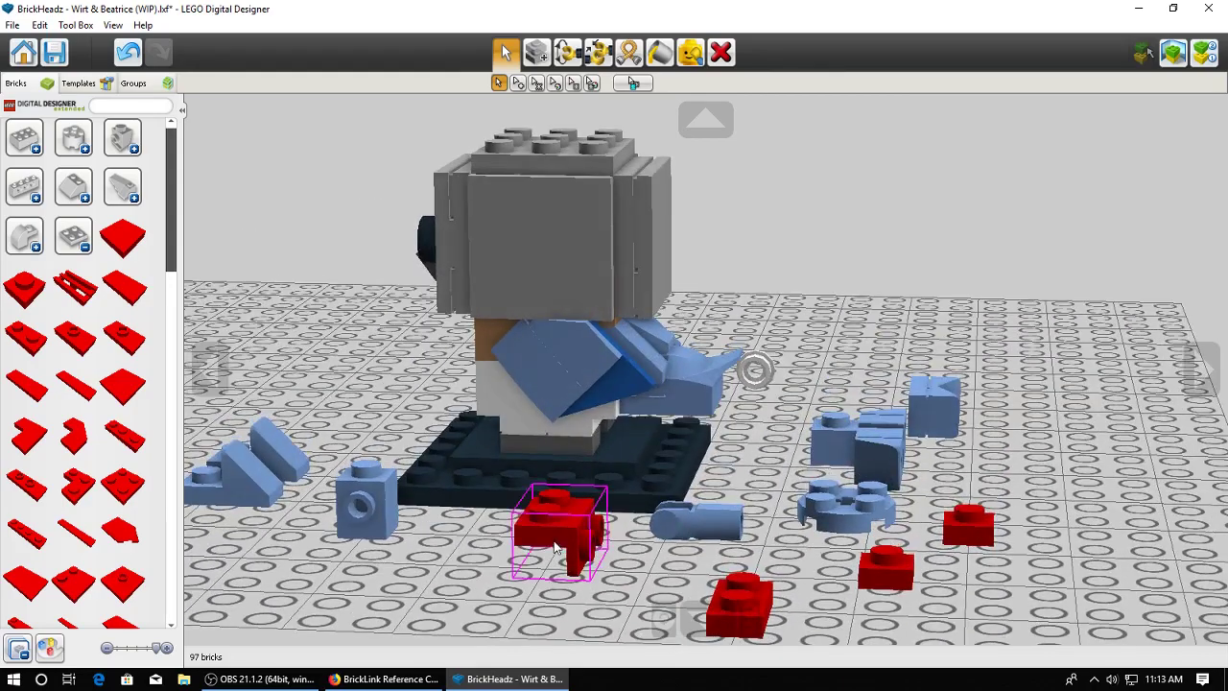
# Add a red bracket with a 2x2 stud face to the ground in front of the figure
pyautogui.moveTo(556, 547); pyautogui.dragTo(412, 515, button='right')
pyautogui.click(81, 241)
pyautogui.click(21, 296)
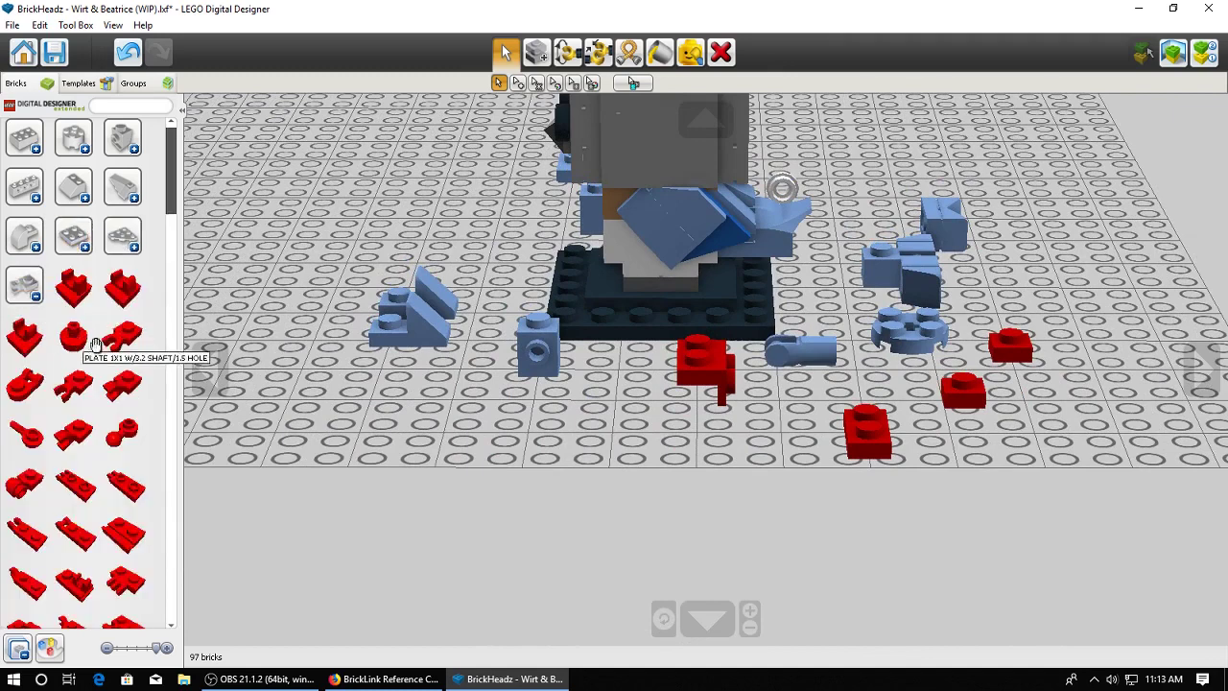
pyautogui.scroll(-10, 55, 305)
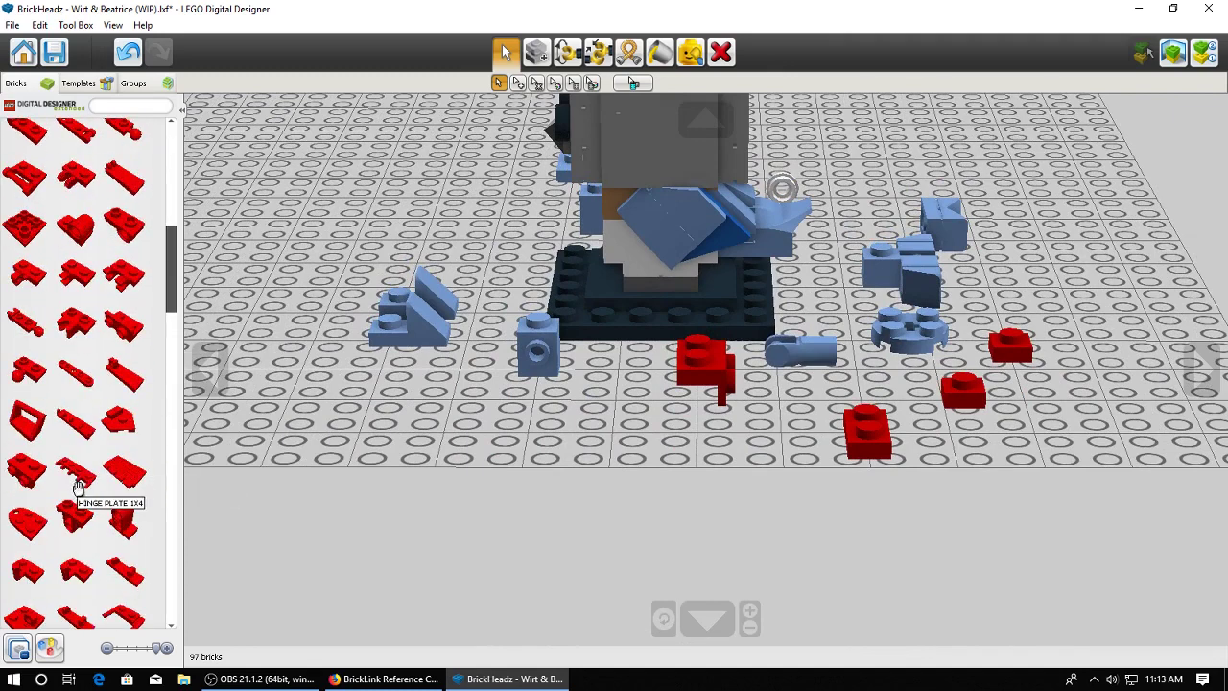
pyautogui.scroll(-3, 19, 535)
pyautogui.click(21, 525)
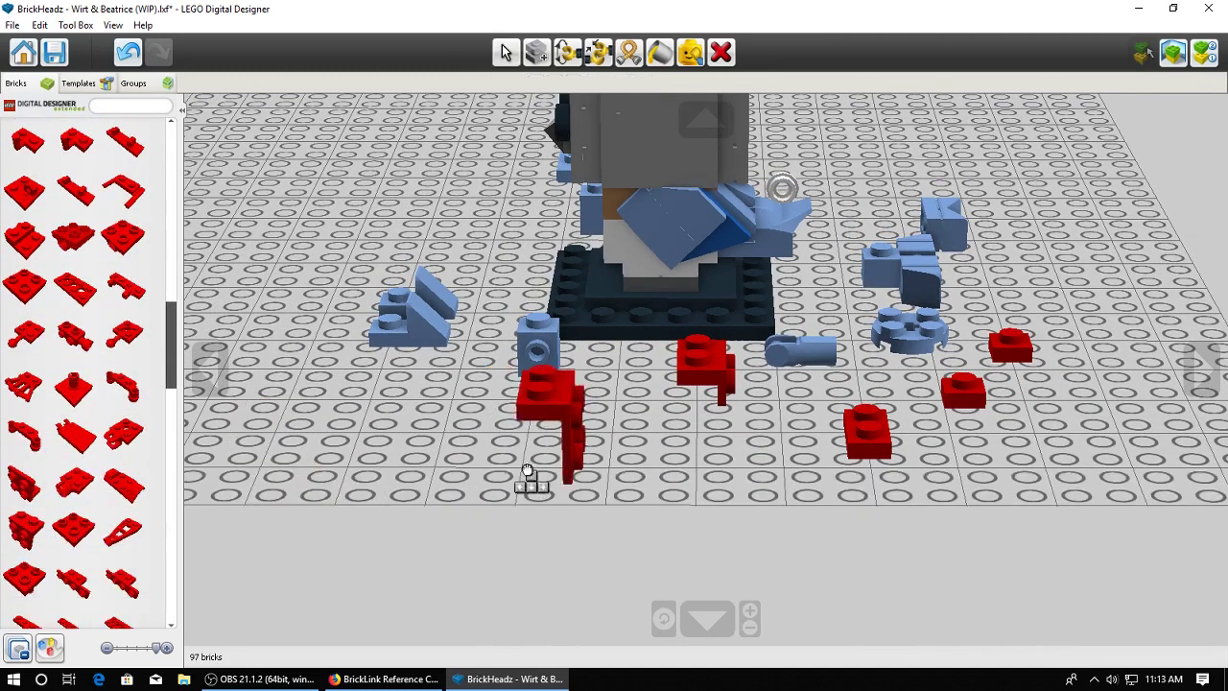
pyautogui.click(543, 435)
# Fit a plain red brick under the bracket's top plate
pyautogui.scroll(10, 154, 233)
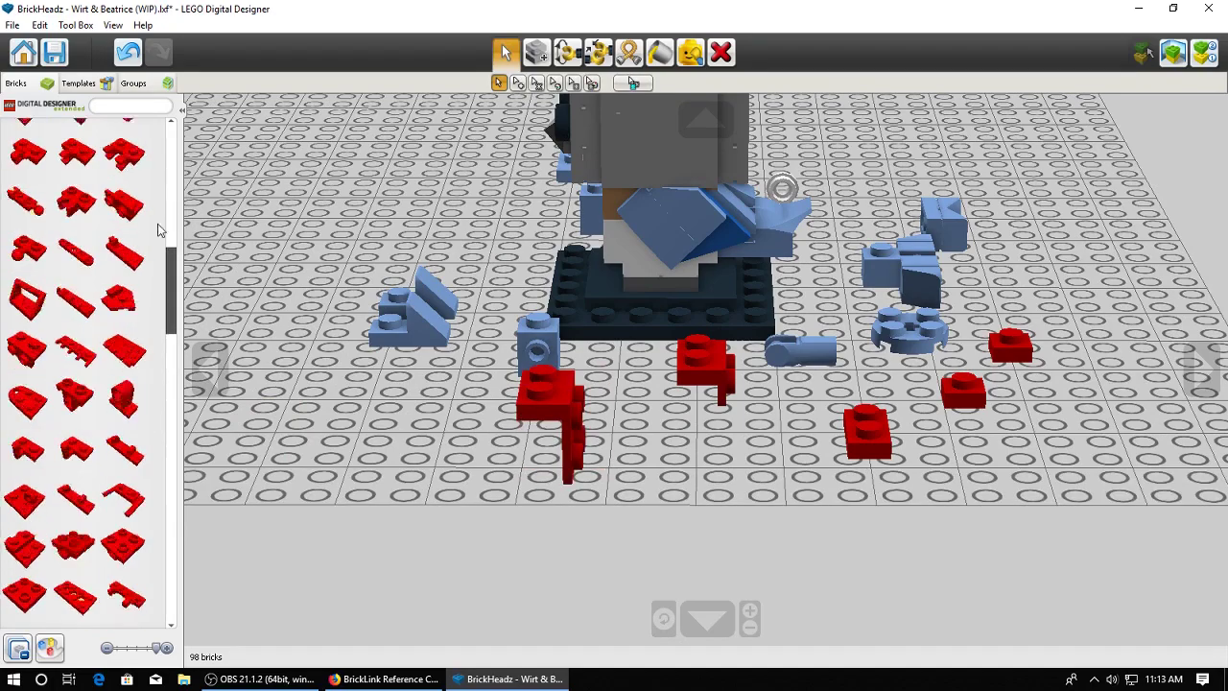
pyautogui.click(26, 292)
pyautogui.click(26, 144)
pyautogui.click(42, 194)
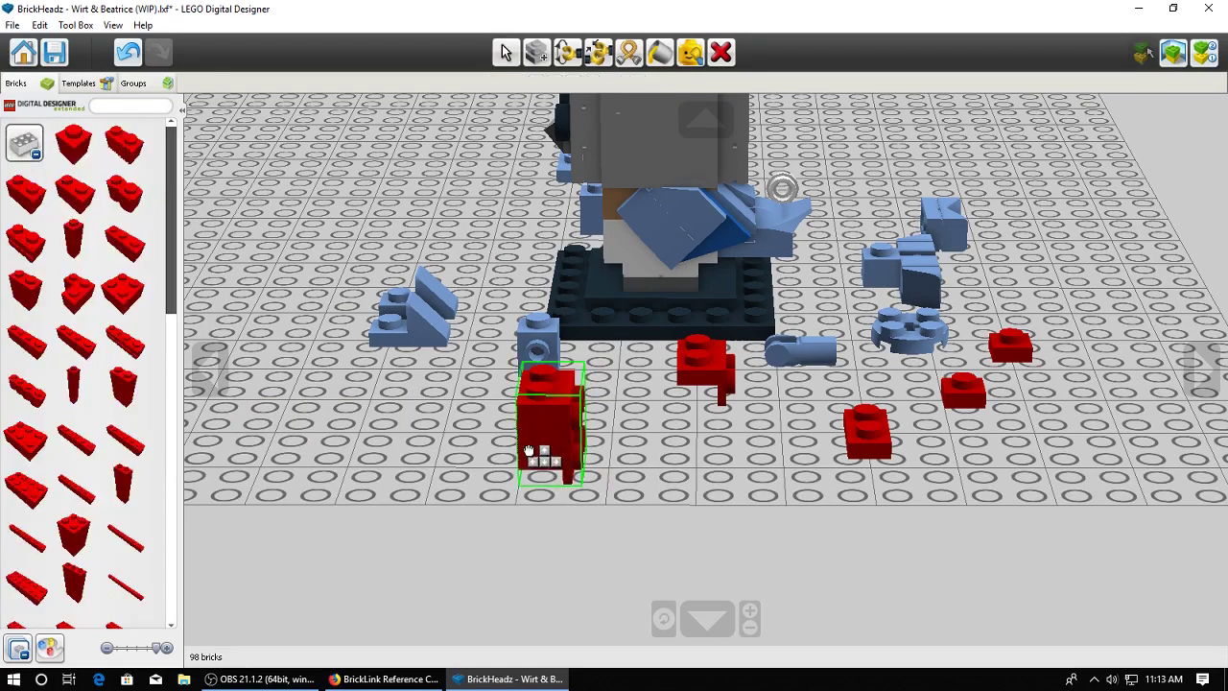
pyautogui.click(549, 458)
pyautogui.moveTo(566, 460); pyautogui.dragTo(515, 447, button='right')
pyautogui.scroll(3, 671, 394)
pyautogui.moveTo(680, 392)
pyautogui.mouseDown()
pyautogui.moveTo(600, 397)
pyautogui.moveTo(668, 409)
pyautogui.mouseUp()
pyautogui.moveTo(732, 373); pyautogui.dragTo(633, 396, button='right')
# Extend the bracket assembly with a red 1x2 plate and fit the medium blue side-stud brick beneath it
pyautogui.click(24, 143)
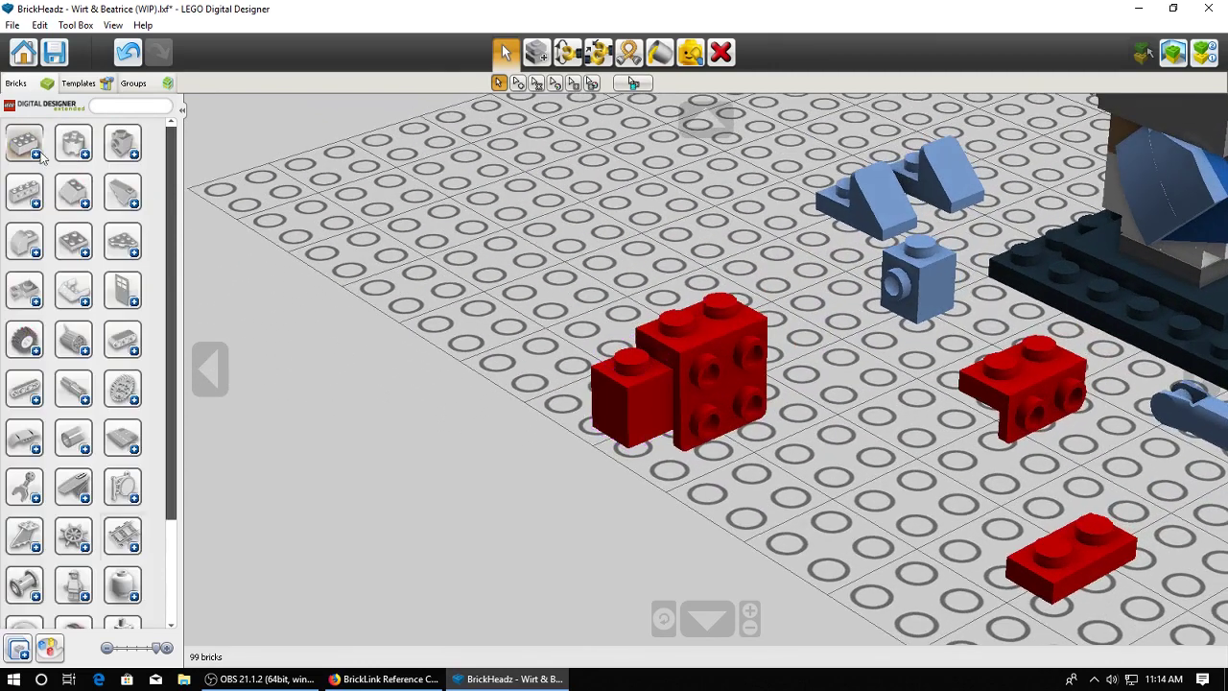
pyautogui.click(73, 240)
pyautogui.click(28, 331)
pyautogui.click(595, 398)
pyautogui.moveTo(939, 280); pyautogui.dragTo(607, 420)
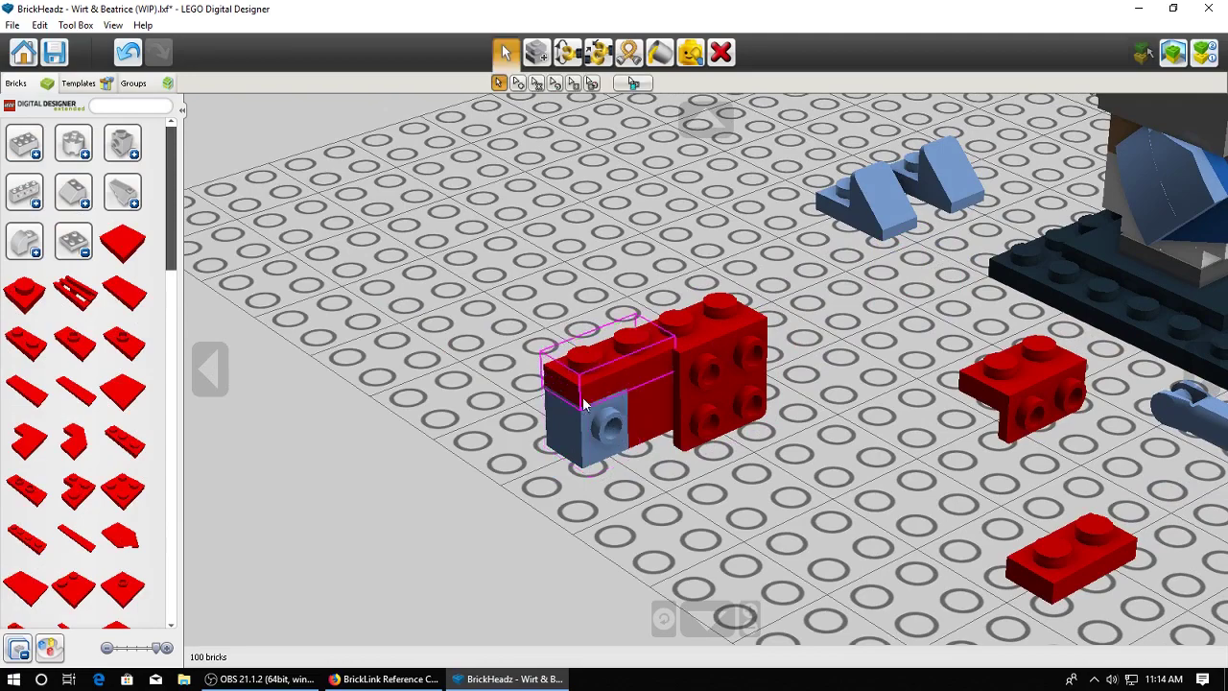
# Try the loose red 1x2 plate on the side of the bracket assembly and set it upright on the ground
pyautogui.moveTo(584, 403); pyautogui.dragTo(789, 464, button='right')
pyautogui.moveTo(1003, 505); pyautogui.dragTo(630, 429)
pyautogui.moveTo(668, 410); pyautogui.dragTo(587, 418, button='right')
pyautogui.moveTo(640, 418); pyautogui.dragTo(923, 464)
pyautogui.moveTo(750, 363); pyautogui.dragTo(785, 397, button='right')
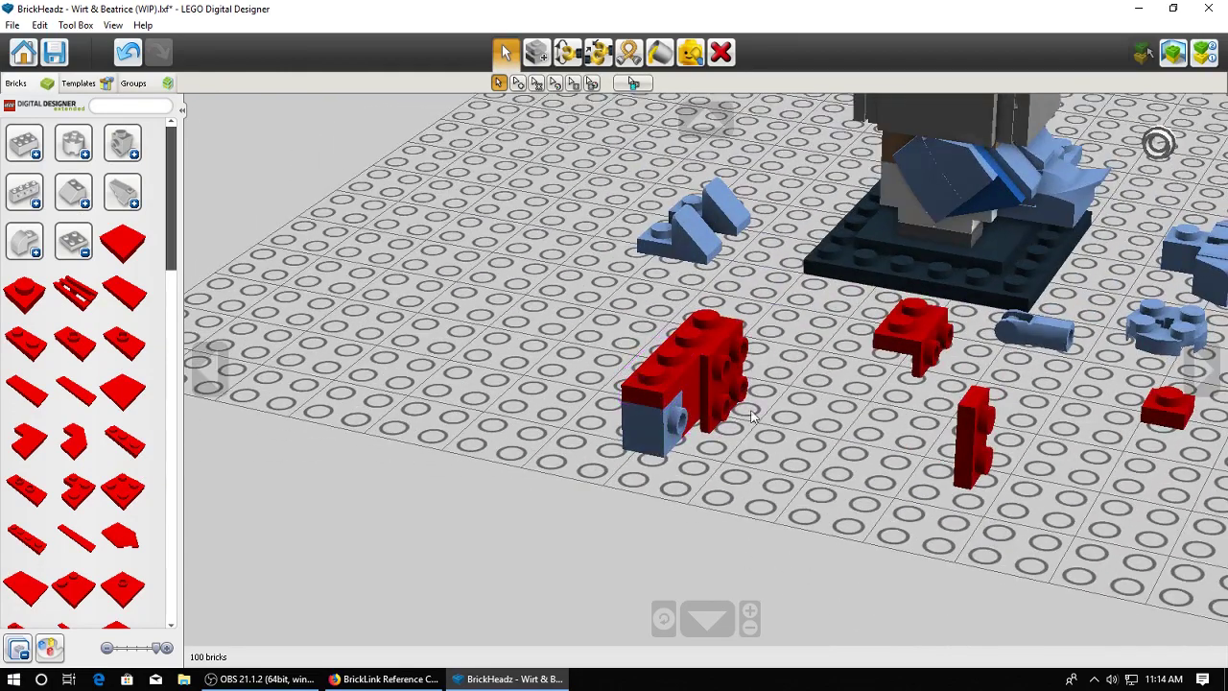
# Swap the medium blue side-stud brick in the bracket assembly for a red side-stud brick
pyautogui.moveTo(661, 425); pyautogui.dragTo(551, 350)
pyautogui.click(68, 245)
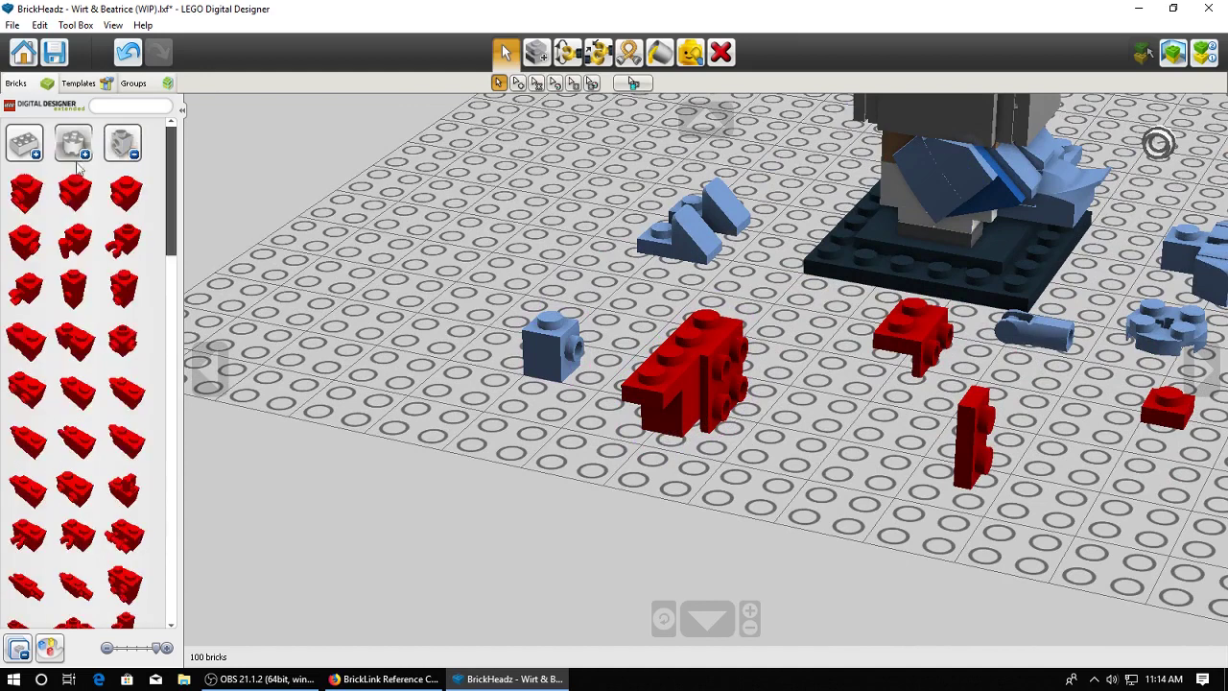
pyautogui.click(74, 192)
pyautogui.click(628, 457)
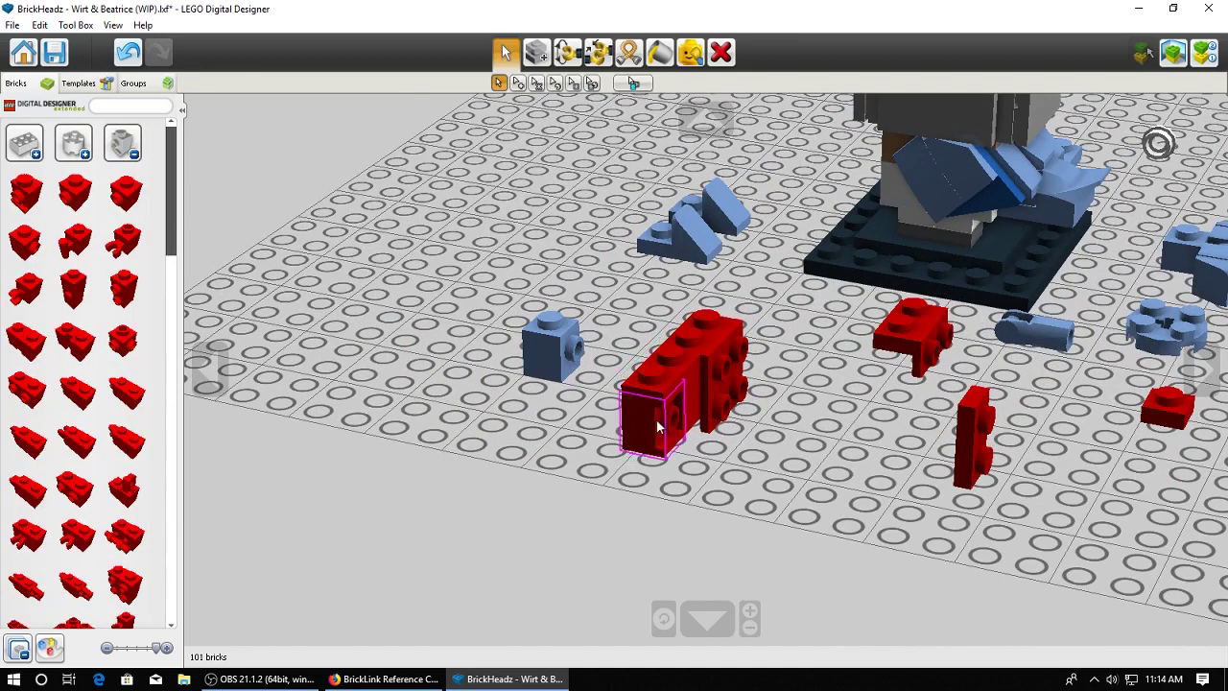
pyautogui.scroll(-1, 1089, 366)
# Try a red 1x1 plate on the side stud of the bracket assembly to compare its offset with the bracket
pyautogui.moveTo(1101, 409); pyautogui.dragTo(828, 420)
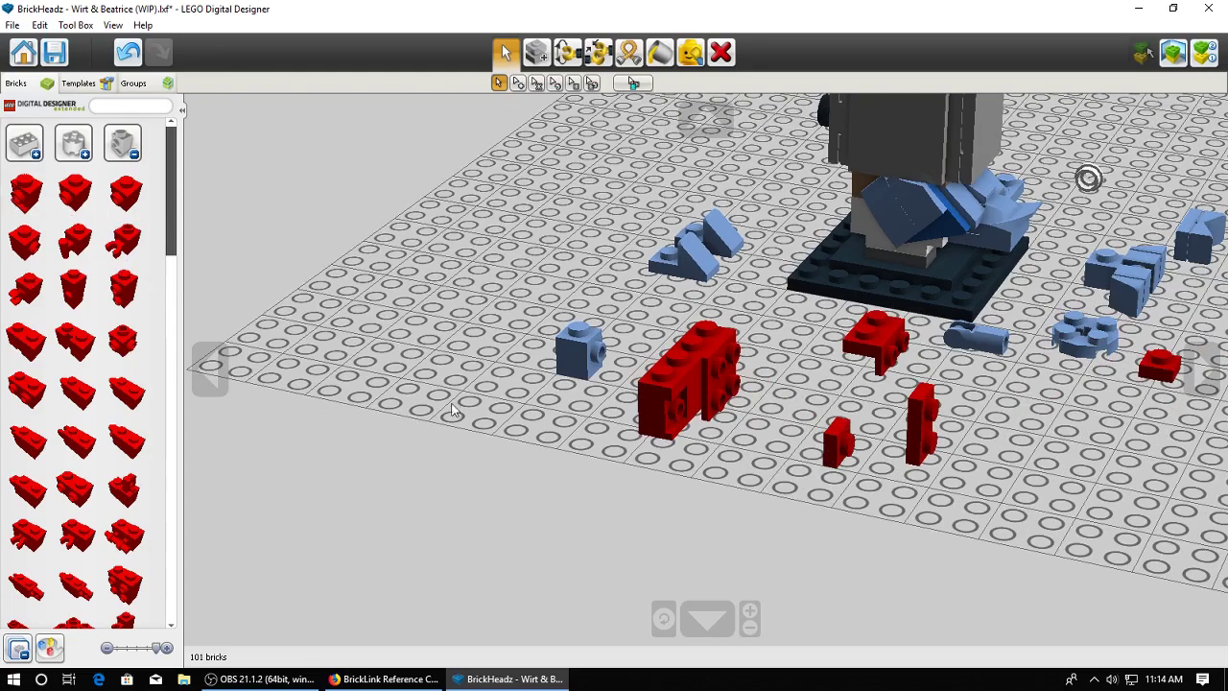
pyautogui.scroll(1, 451, 410)
pyautogui.moveTo(889, 455); pyautogui.dragTo(645, 441, button='right')
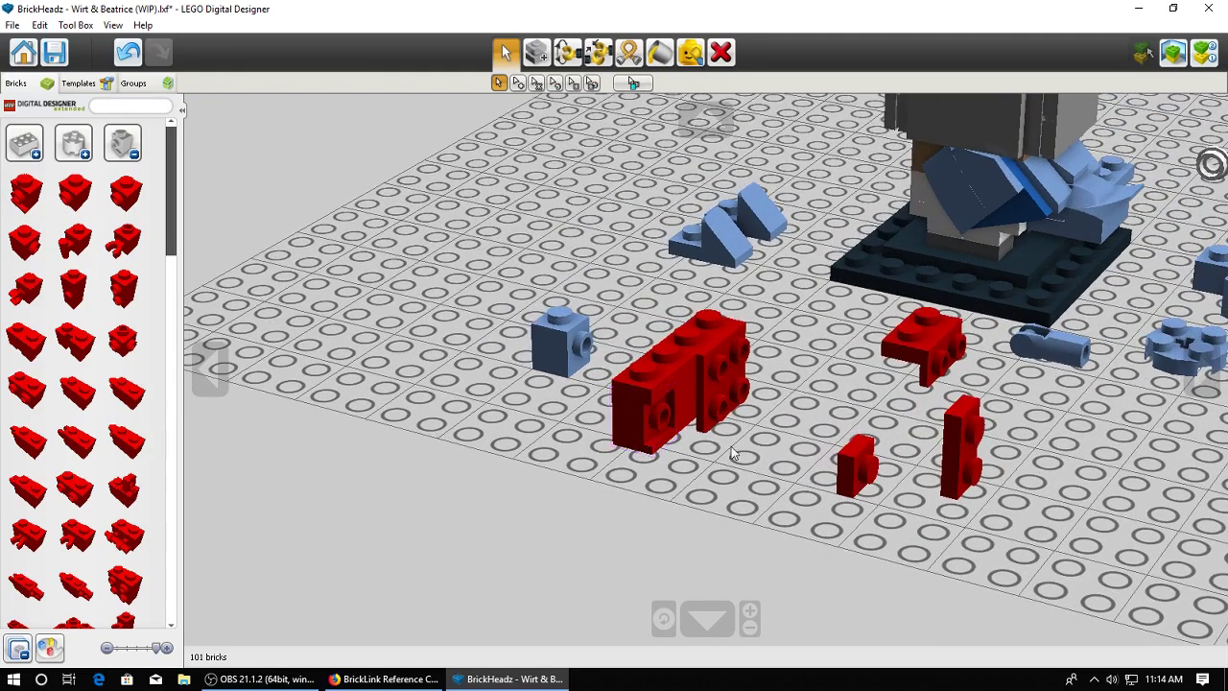
pyautogui.moveTo(732, 454); pyautogui.dragTo(811, 496, button='right')
pyautogui.moveTo(813, 496); pyautogui.dragTo(671, 436)
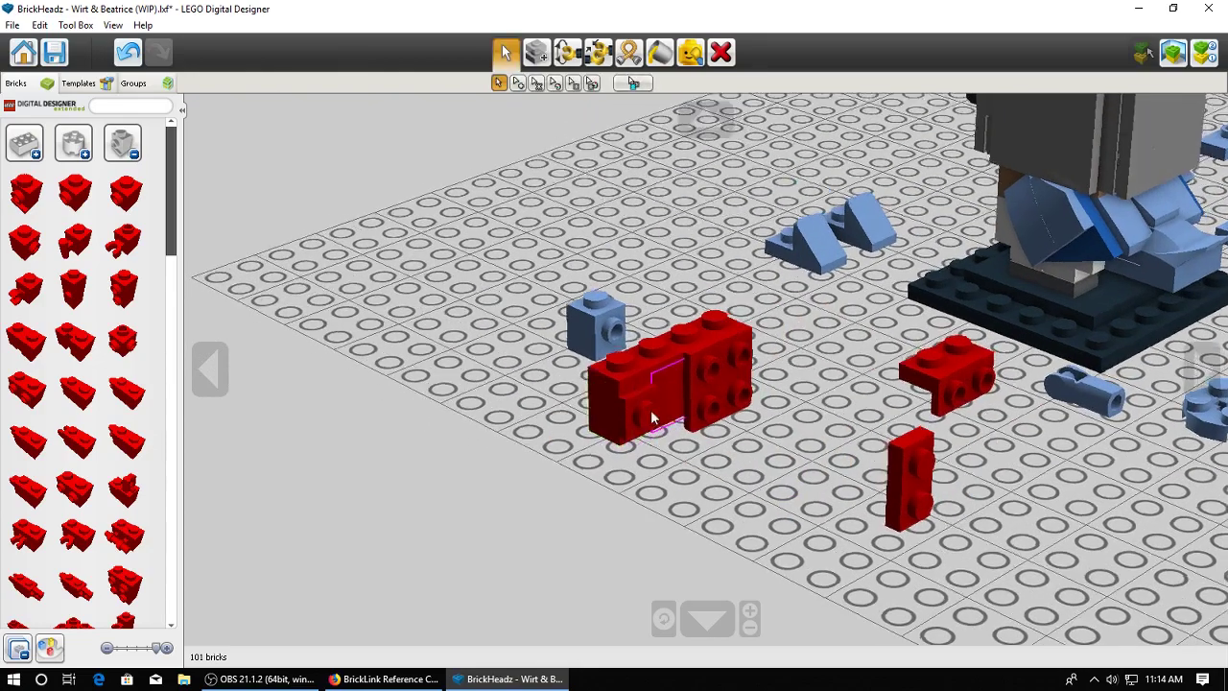
pyautogui.moveTo(672, 436); pyautogui.dragTo(610, 397, button='right')
pyautogui.moveTo(701, 374); pyautogui.dragTo(852, 462, button='right')
pyautogui.moveTo(736, 455); pyautogui.dragTo(754, 384, button='right')
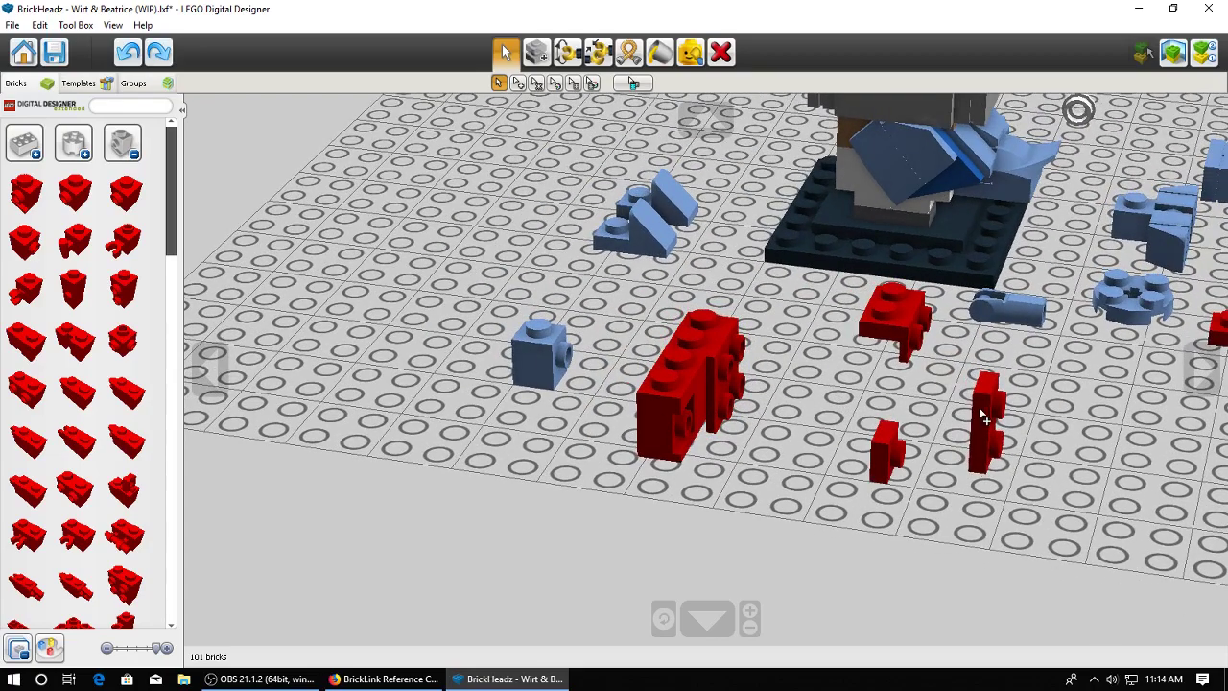
# Undo the whole red bracket test assembly
pyautogui.hotkey('ctrl', 'z')
pyautogui.hotkey('ctrl', 'z')
pyautogui.hotkey('ctrl', 'z')
pyautogui.hotkey('ctrl', 'z')
pyautogui.hotkey('ctrl', 'z')
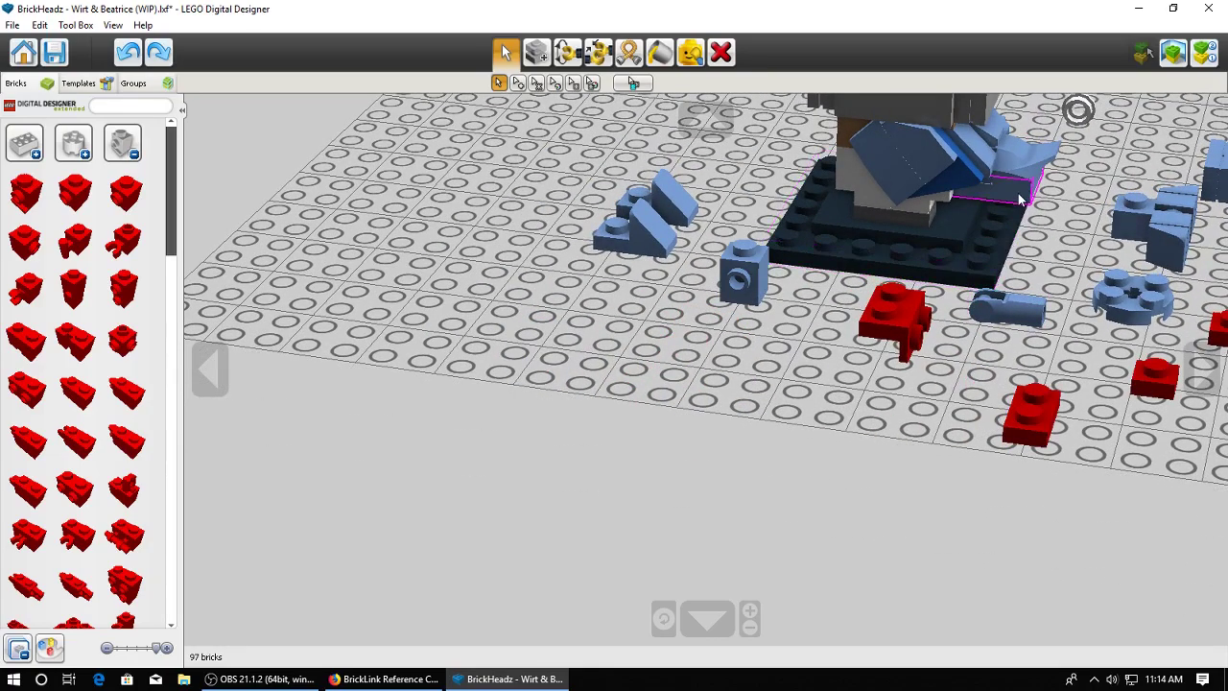
# Try shifting the bow plate at the end of the tail and undo the move
pyautogui.rightClick(1020, 199)
pyautogui.scroll(3, 726, 383)
pyautogui.moveTo(726, 395)
pyautogui.mouseDown(button='right')
pyautogui.moveTo(726, 375)
pyautogui.moveTo(711, 392)
pyautogui.mouseUp(button='right')
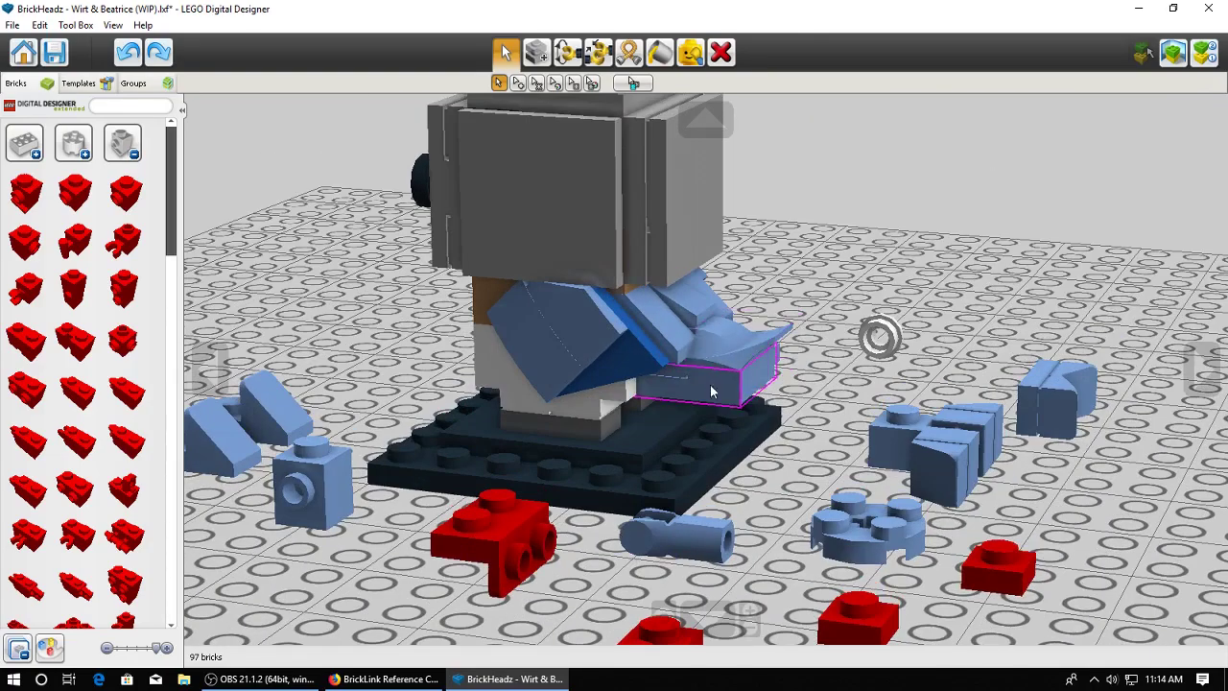
pyautogui.moveTo(729, 349); pyautogui.dragTo(773, 305)
pyautogui.moveTo(779, 326); pyautogui.dragTo(769, 353, button='right')
pyautogui.hotkey('ctrl', 'z')
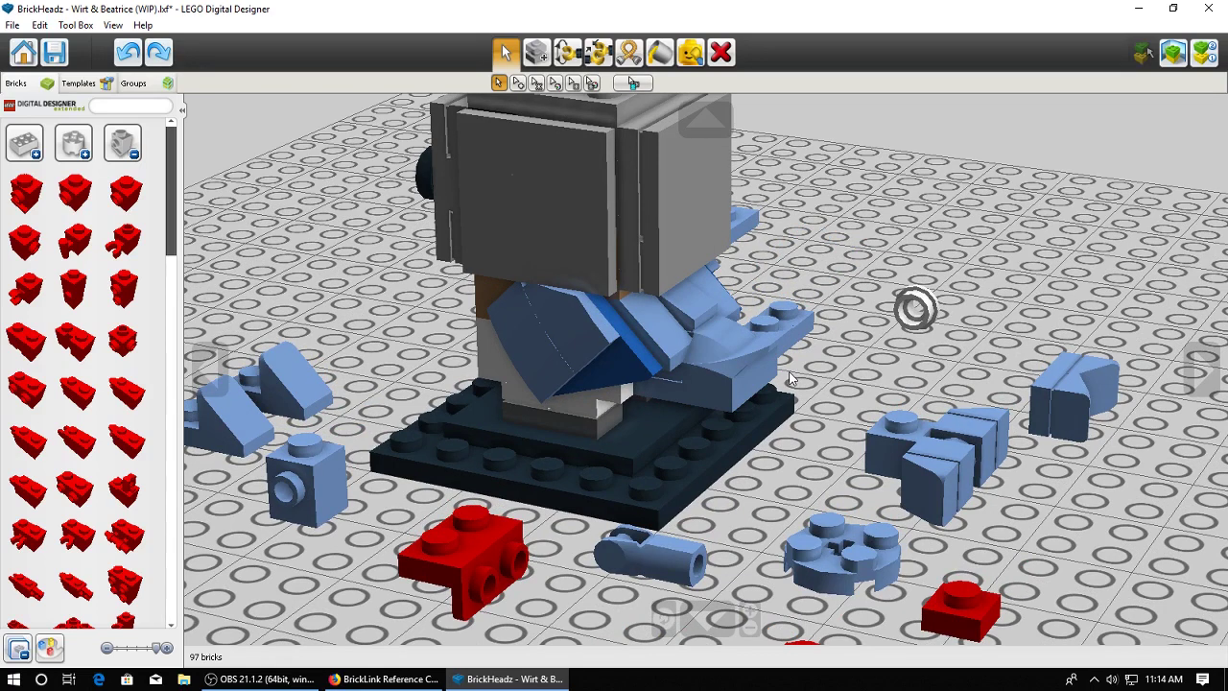
pyautogui.moveTo(764, 353); pyautogui.dragTo(708, 324, button='right')
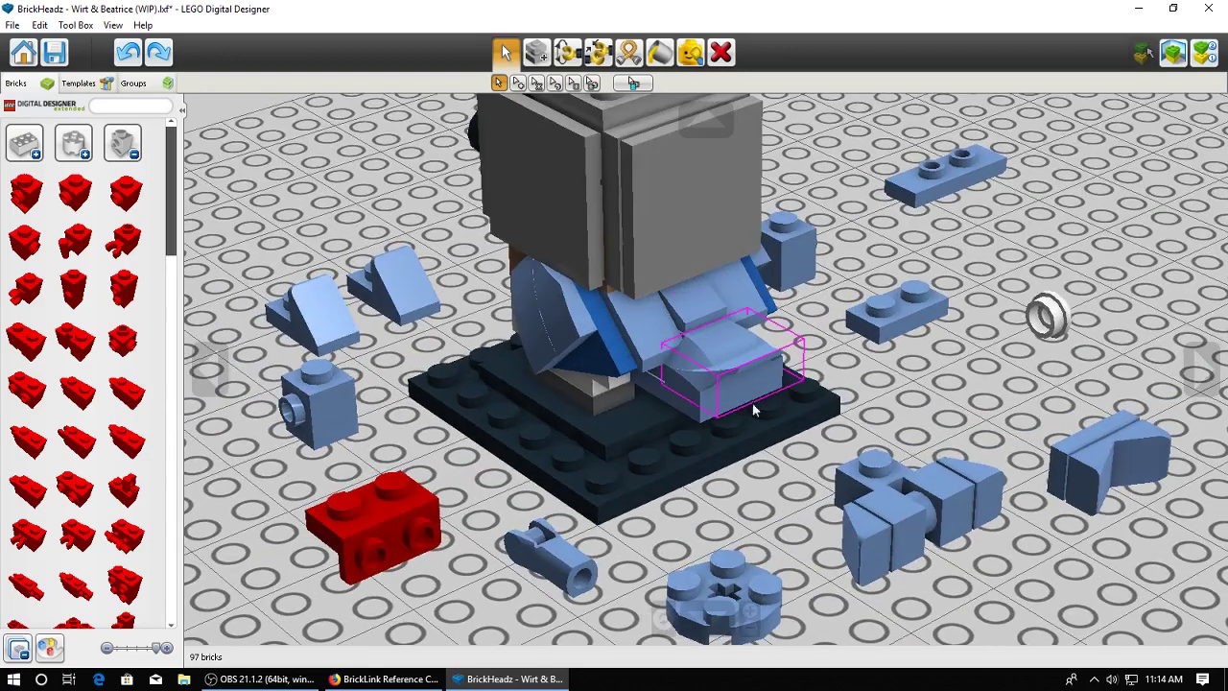
pyautogui.moveTo(769, 409); pyautogui.dragTo(647, 284, button='right')
pyautogui.moveTo(692, 321); pyautogui.dragTo(646, 397, button='right')
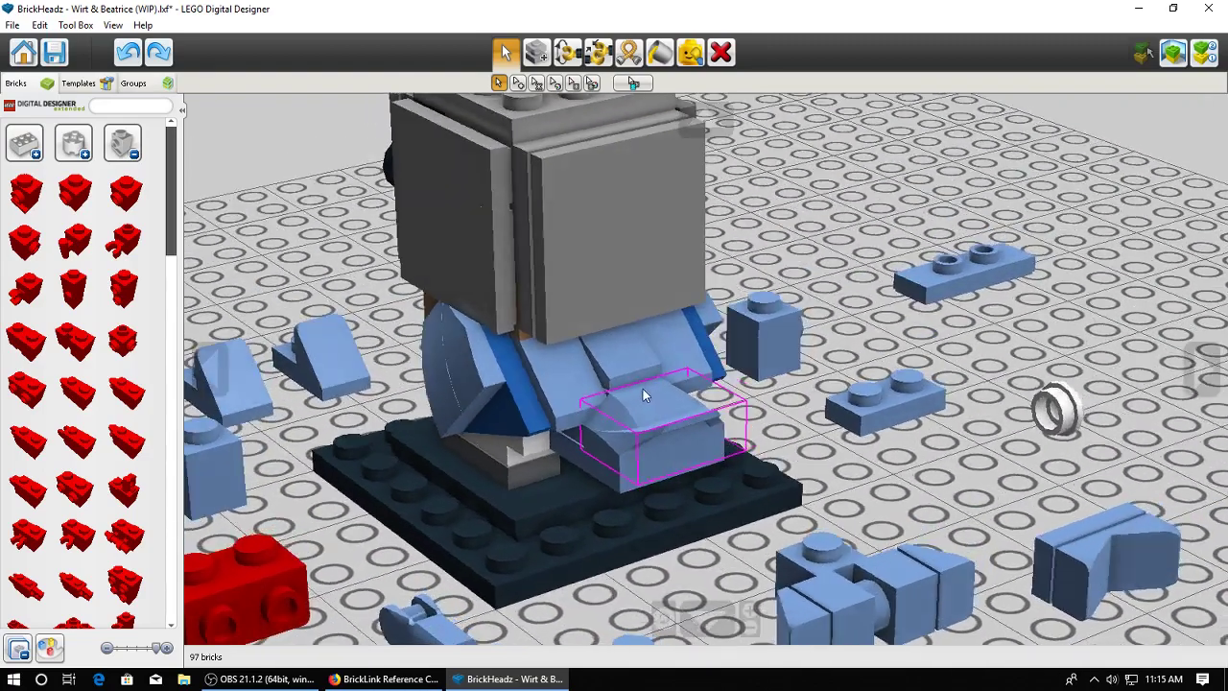
# Try taking the bow plate and the slope beside it off the back, undoing each removal
pyautogui.moveTo(646, 397); pyautogui.dragTo(928, 508)
pyautogui.hotkey('ctrl', 'z')
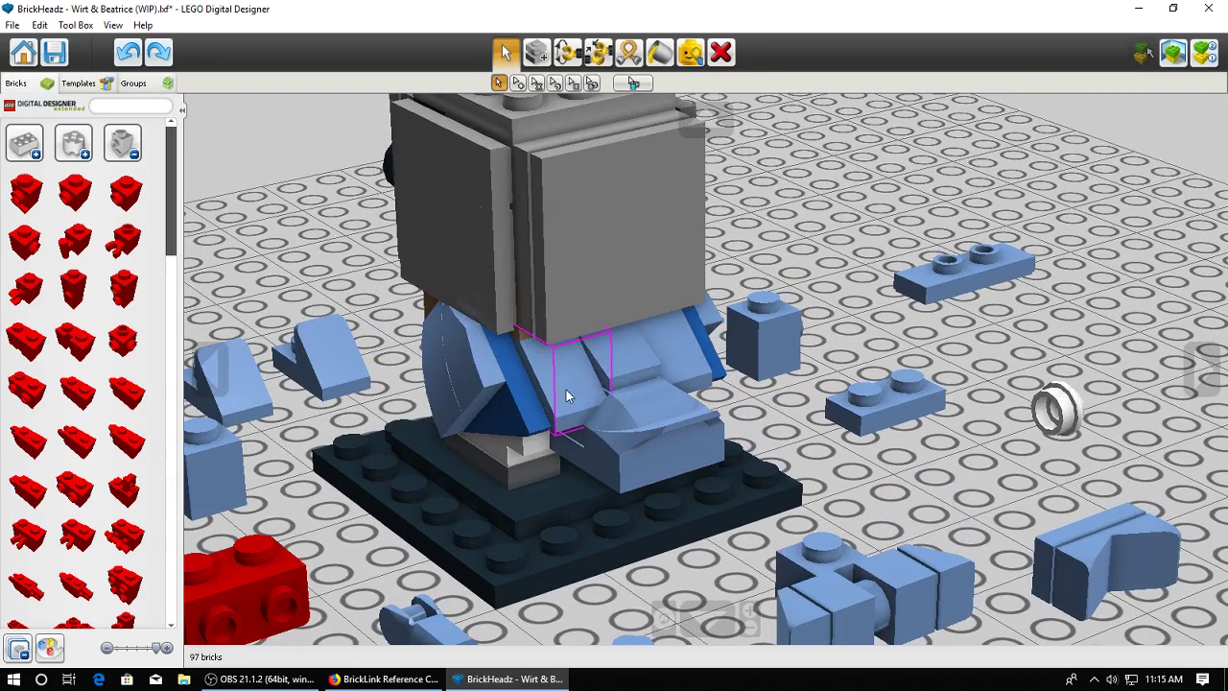
pyautogui.moveTo(582, 410); pyautogui.dragTo(965, 518)
pyautogui.hotkey('ctrl', 'z')
pyautogui.moveTo(593, 372); pyautogui.dragTo(622, 401, button='right')
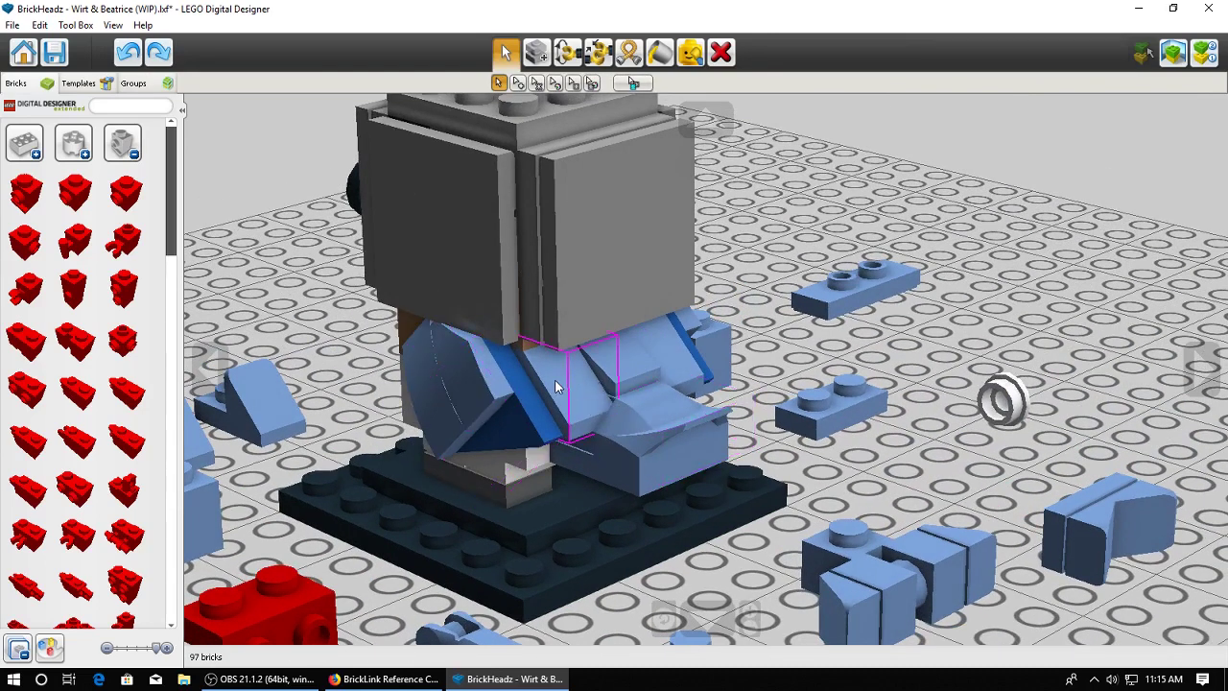
# Try seating the tail's bow plate higher above the 2x2 plate
pyautogui.moveTo(554, 379); pyautogui.dragTo(676, 452, button='right')
pyautogui.moveTo(677, 452); pyautogui.dragTo(892, 452)
pyautogui.moveTo(734, 380); pyautogui.dragTo(705, 427)
pyautogui.moveTo(868, 446); pyautogui.dragTo(694, 418)
pyautogui.moveTo(695, 418); pyautogui.dragTo(740, 395, button='right')
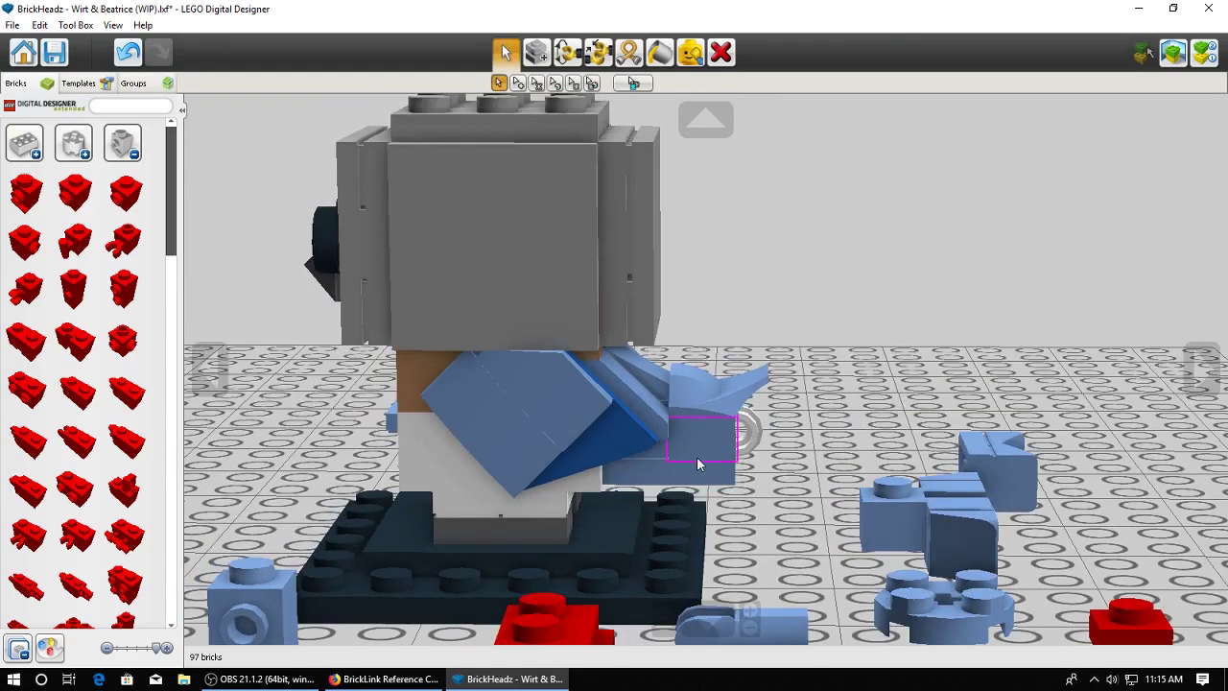
# Pull out the piece beneath the raised bow plate and undo the tail rearrangement
pyautogui.moveTo(697, 462); pyautogui.dragTo(922, 404)
pyautogui.moveTo(923, 404); pyautogui.dragTo(970, 392, button='right')
pyautogui.moveTo(884, 395); pyautogui.dragTo(846, 439, button='right')
pyautogui.hotkey('ctrl', 'z')
pyautogui.hotkey('ctrl', 'z')
pyautogui.hotkey('ctrl', 'y')
pyautogui.scroll(-4, 824, 414)
# Save the model with the bow plate and 2x2 plate forming the tail
pyautogui.moveTo(746, 447); pyautogui.dragTo(656, 451, button='right')
pyautogui.scroll(-2, 797, 439)
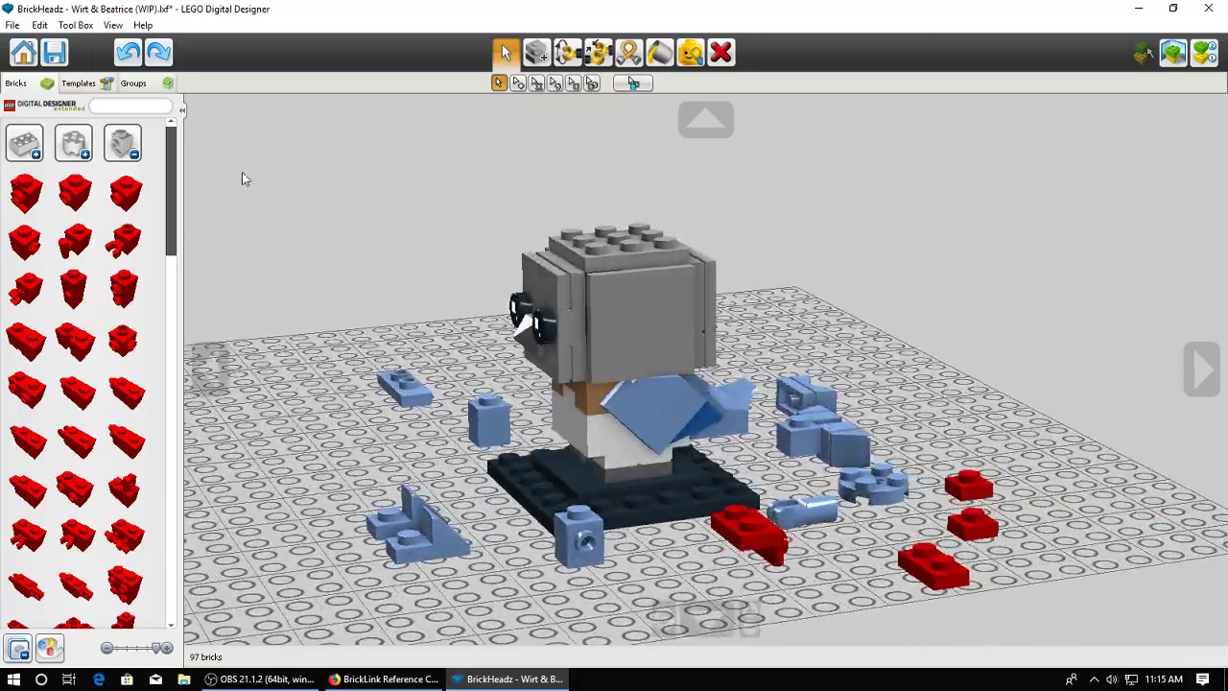
pyautogui.moveTo(847, 457); pyautogui.dragTo(669, 426, button='right')
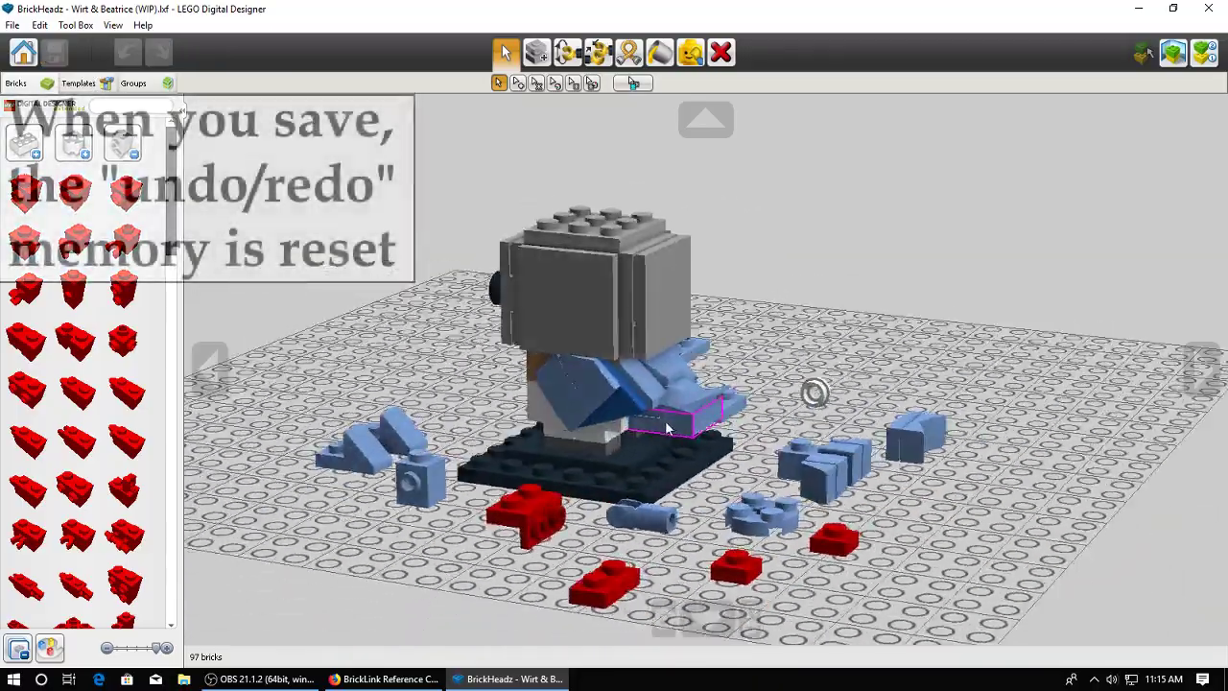
pyautogui.scroll(2, 737, 413)
pyautogui.moveTo(767, 432)
pyautogui.mouseDown(button='right')
pyautogui.moveTo(733, 451)
pyautogui.moveTo(777, 446)
pyautogui.mouseUp(button='right')
pyautogui.scroll(2, 777, 447)
pyautogui.moveTo(782, 522)
pyautogui.mouseDown(button='right')
pyautogui.moveTo(768, 487)
pyautogui.moveTo(786, 508)
pyautogui.mouseUp(button='right')
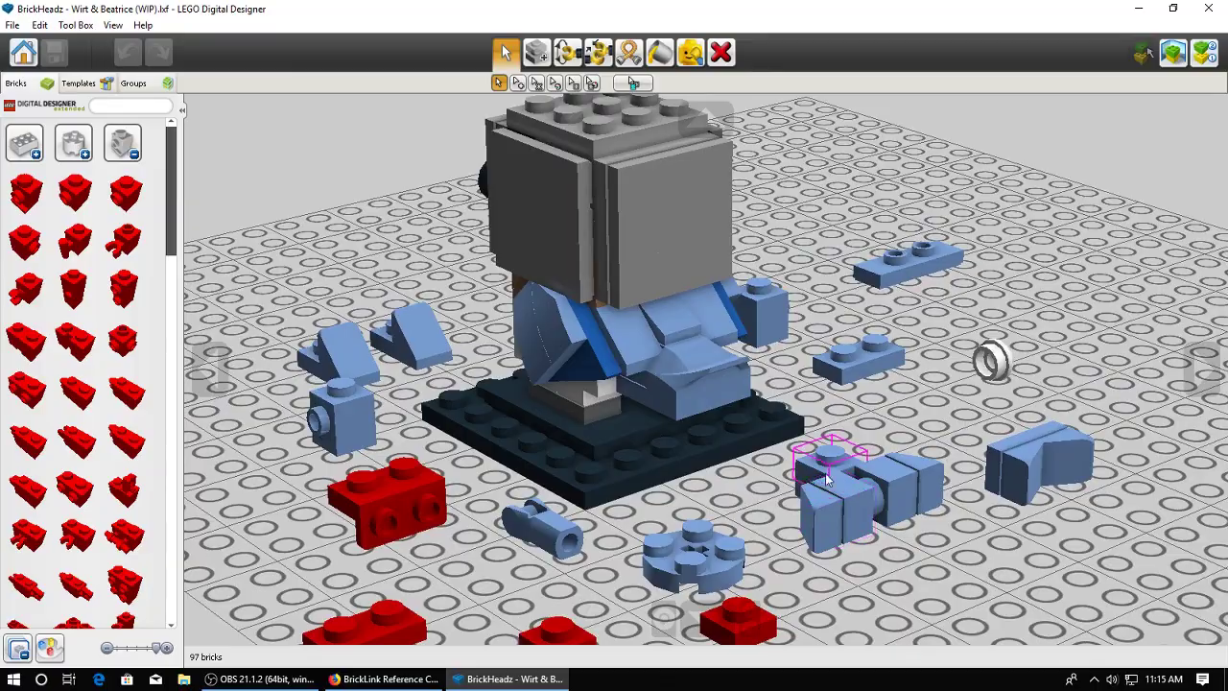
# Switch to Firefox to look up "otgw beatrice" on Google as a reference and return to the model
pyautogui.moveTo(549, 556); pyautogui.dragTo(594, 470, button='right')
pyautogui.click(383, 679)
pyautogui.click(594, 14)
pyautogui.click(509, 679)
# Take the side slopes and the 2x2 plate off the back and refit the bow plate beneath the centre slope
pyautogui.moveTo(613, 402); pyautogui.dragTo(808, 316, button='right')
pyautogui.click(745, 368)
pyautogui.click(809, 316)
pyautogui.click(813, 382)
pyautogui.moveTo(813, 382)
pyautogui.mouseDown(button='right')
pyautogui.moveTo(937, 329)
pyautogui.moveTo(796, 358)
pyautogui.moveTo(907, 288)
pyautogui.moveTo(691, 425)
pyautogui.moveTo(758, 419)
pyautogui.moveTo(811, 364)
pyautogui.moveTo(795, 374)
pyautogui.mouseUp(button='right')
pyautogui.click(937, 390)
pyautogui.click(722, 401)
pyautogui.click(691, 425)
pyautogui.click(758, 419)
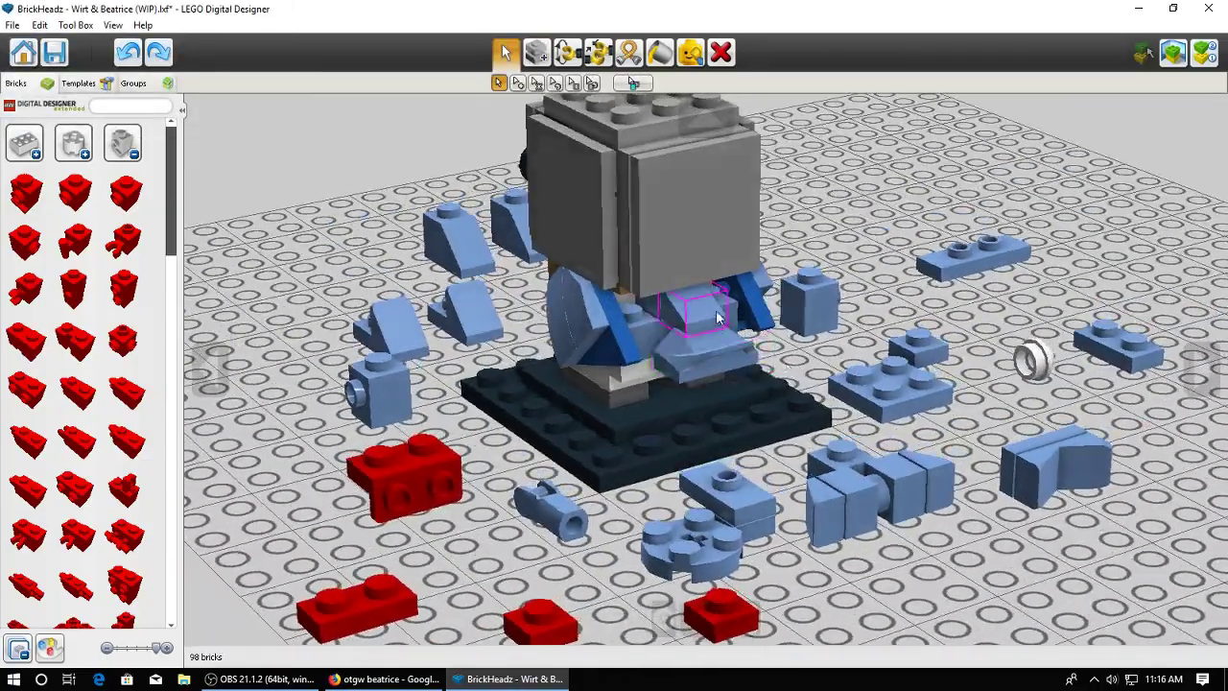
# Clone the low medium blue slope at the centre of the back and fit the copy beside it above the tail
pyautogui.rightClick(716, 316)
pyautogui.scroll(1, 733, 340)
pyautogui.moveTo(702, 398); pyautogui.dragTo(658, 372, button='right')
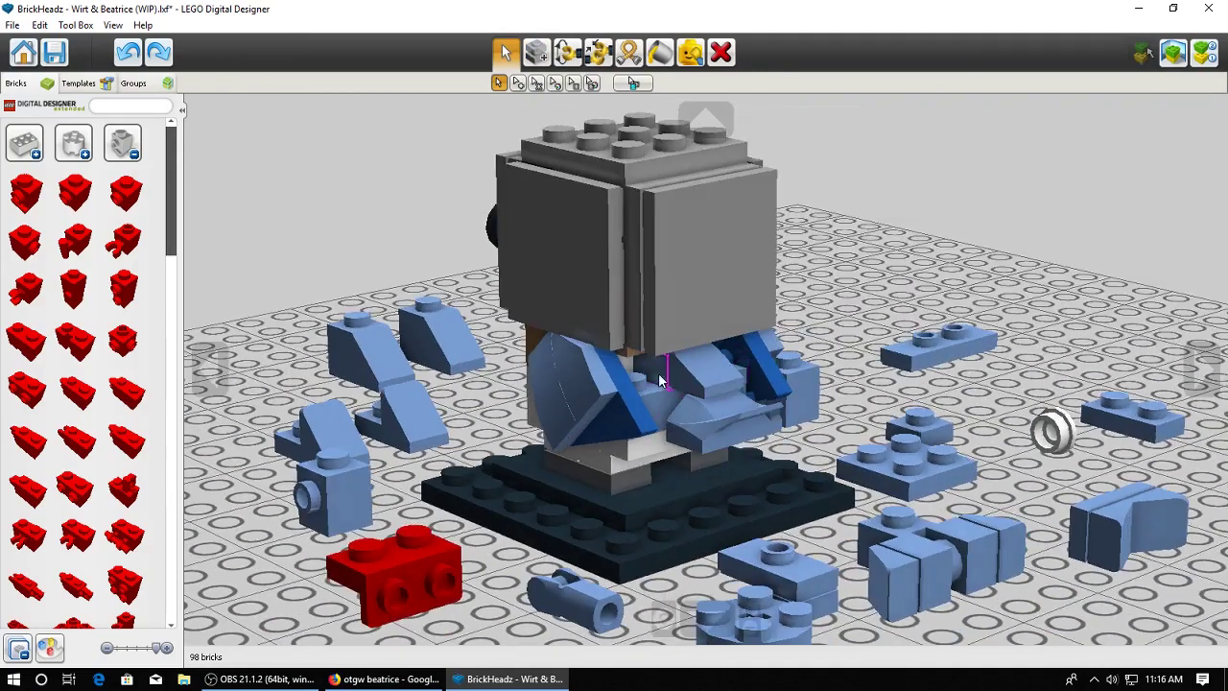
pyautogui.moveTo(889, 271); pyautogui.dragTo(883, 281, button='right')
pyautogui.click(539, 57)
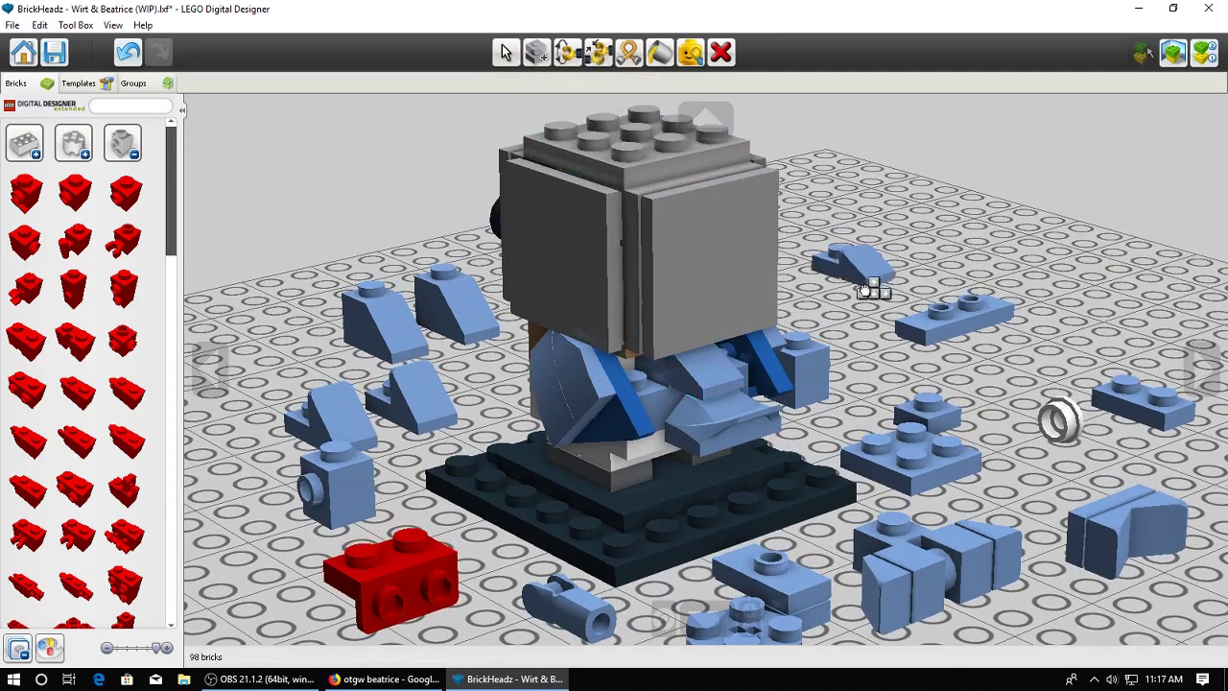
pyautogui.click(652, 396)
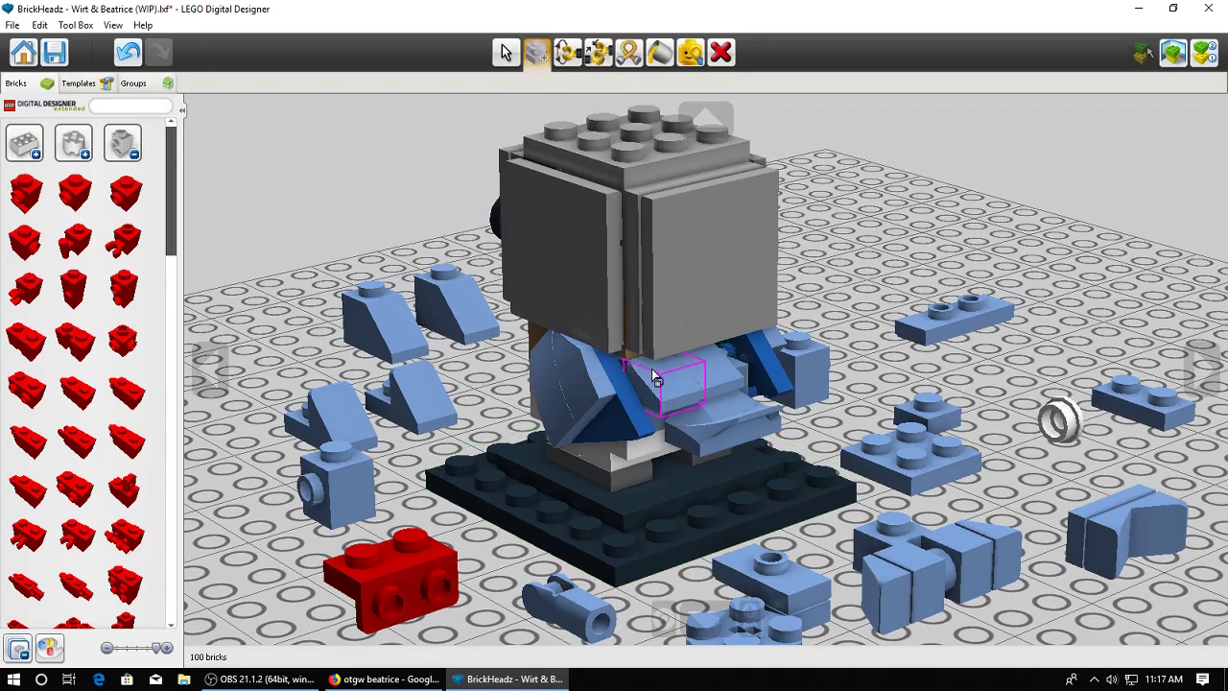
pyautogui.click(506, 54)
pyautogui.moveTo(813, 362)
pyautogui.mouseDown(button='right')
pyautogui.moveTo(734, 355)
pyautogui.moveTo(755, 387)
pyautogui.mouseUp(button='right')
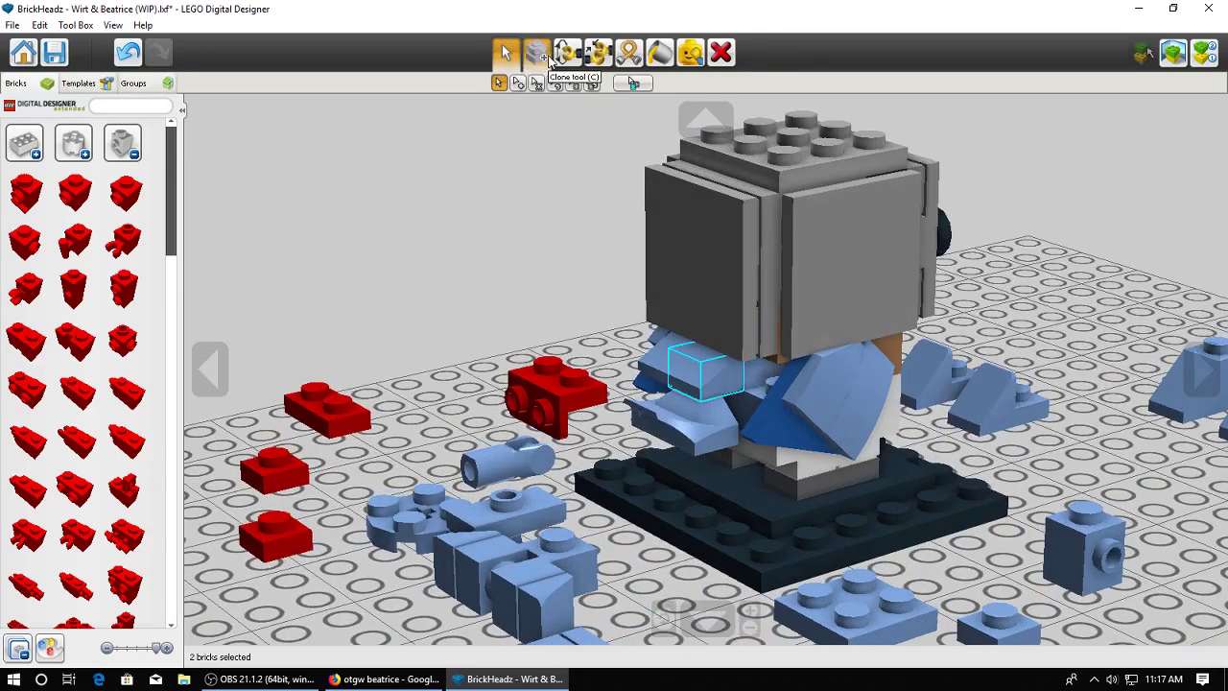
# Clone the two selected medium blue bricks on the back and fit the copies beside them above the tail
pyautogui.click(538, 52)
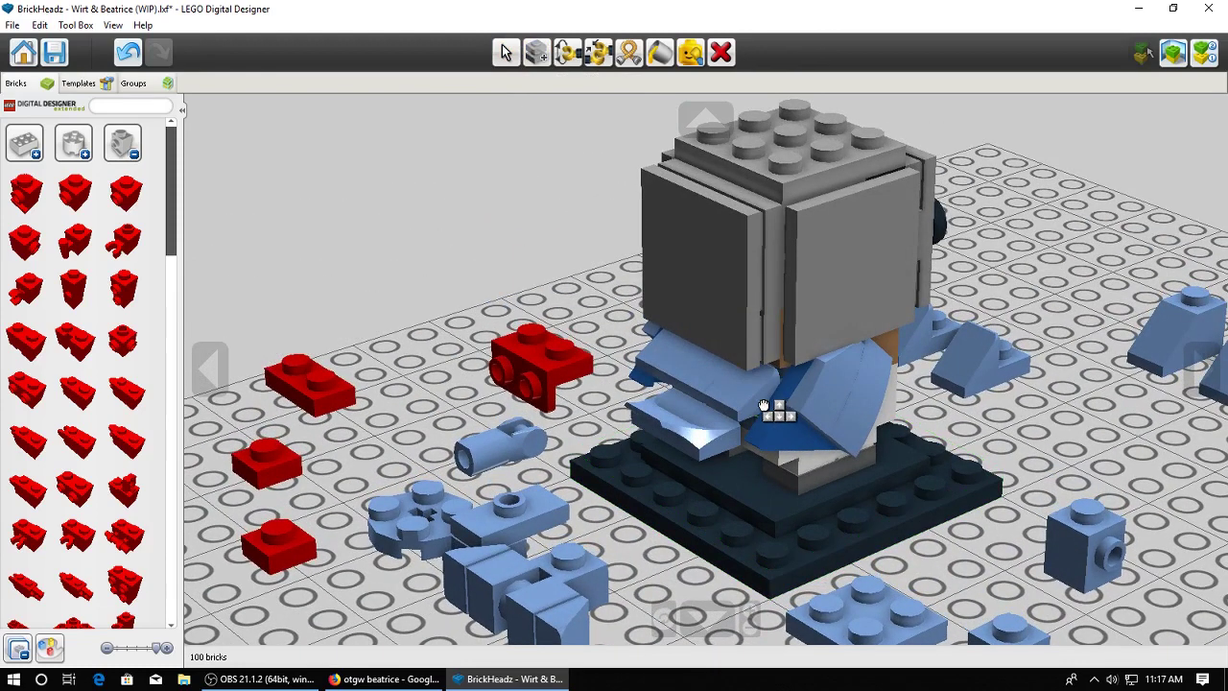
pyautogui.click(506, 52)
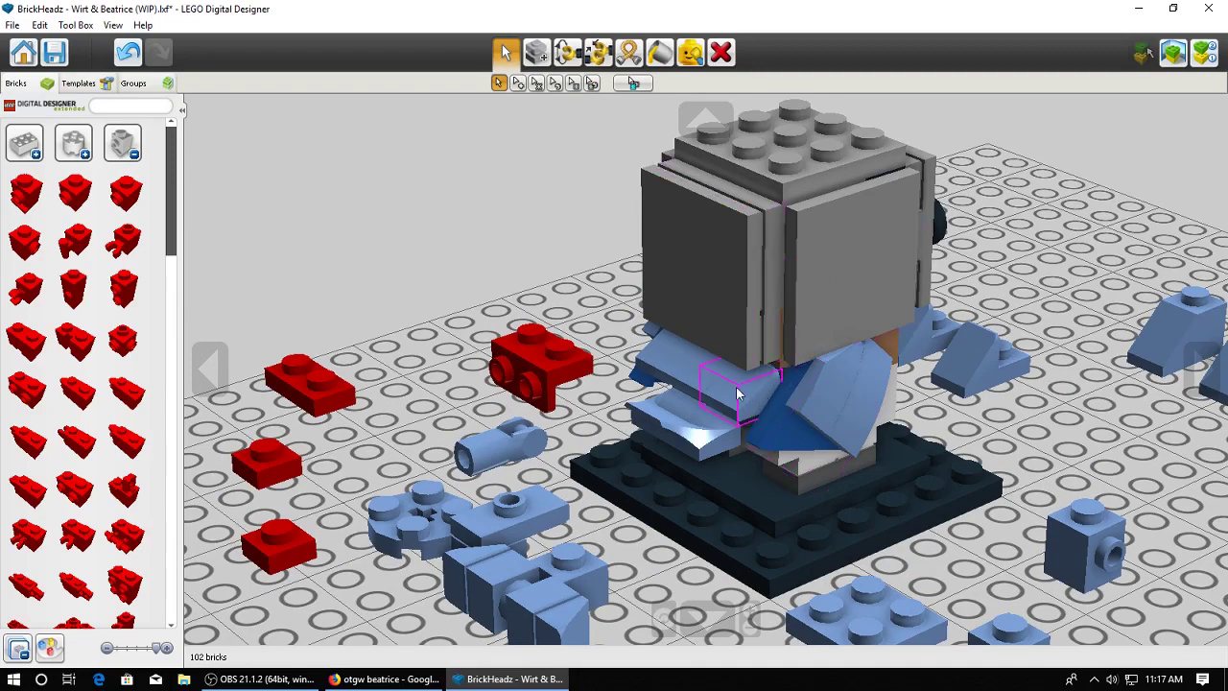
pyautogui.moveTo(614, 409); pyautogui.dragTo(882, 331, button='right')
pyautogui.scroll(-3, 844, 406)
pyautogui.moveTo(621, 585); pyautogui.dragTo(595, 623, button='right')
pyautogui.click(305, 678)
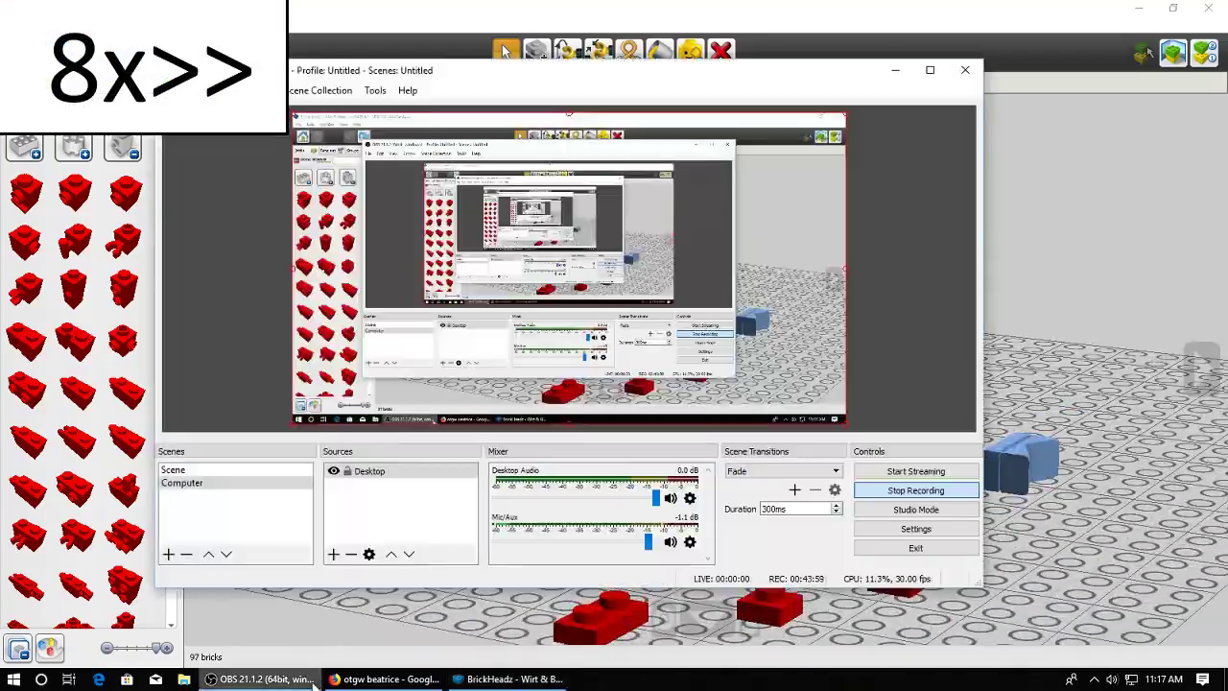
pyautogui.click(305, 678)
# Move the bow plate off the back onto the baseplate and fit the assembly of paired medium blue slope pieces as the tail
pyautogui.moveTo(868, 504); pyautogui.dragTo(772, 533, button='right')
pyautogui.click(734, 420)
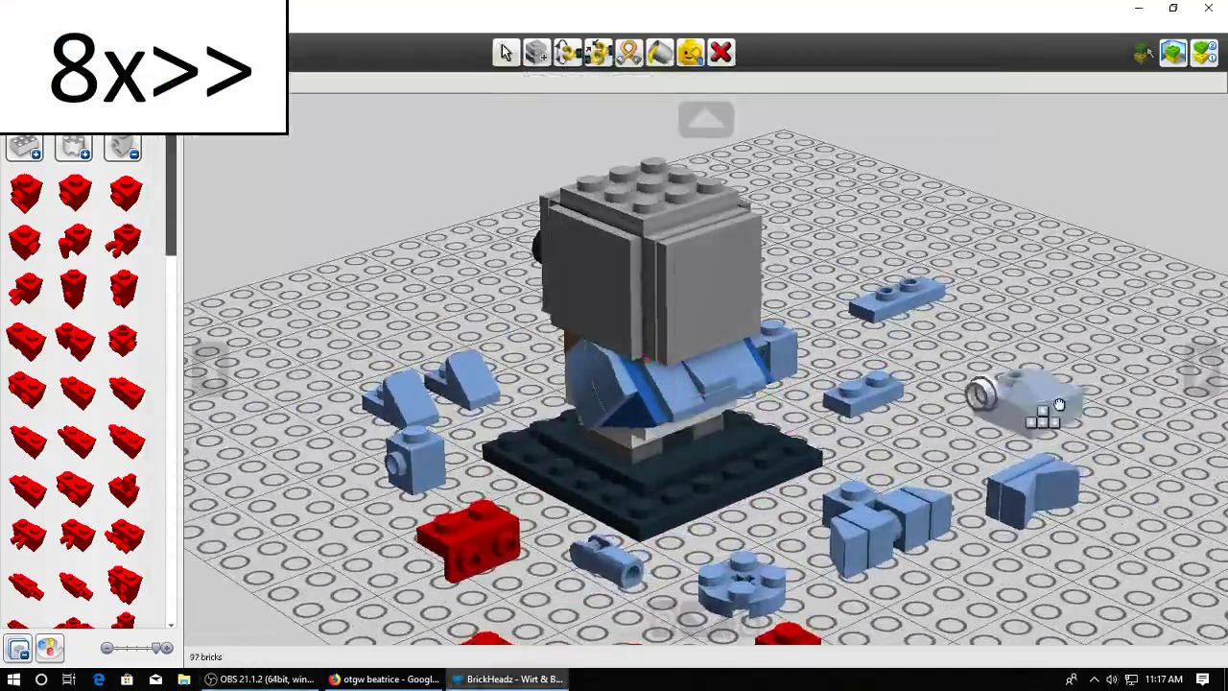
pyautogui.click(1042, 410)
pyautogui.moveTo(902, 480); pyautogui.dragTo(796, 485, button='right')
pyautogui.click(940, 425)
pyautogui.click(801, 564)
pyautogui.click(705, 427)
pyautogui.click(868, 558)
pyautogui.click(751, 425)
pyautogui.moveTo(757, 422); pyautogui.dragTo(792, 383, button='right')
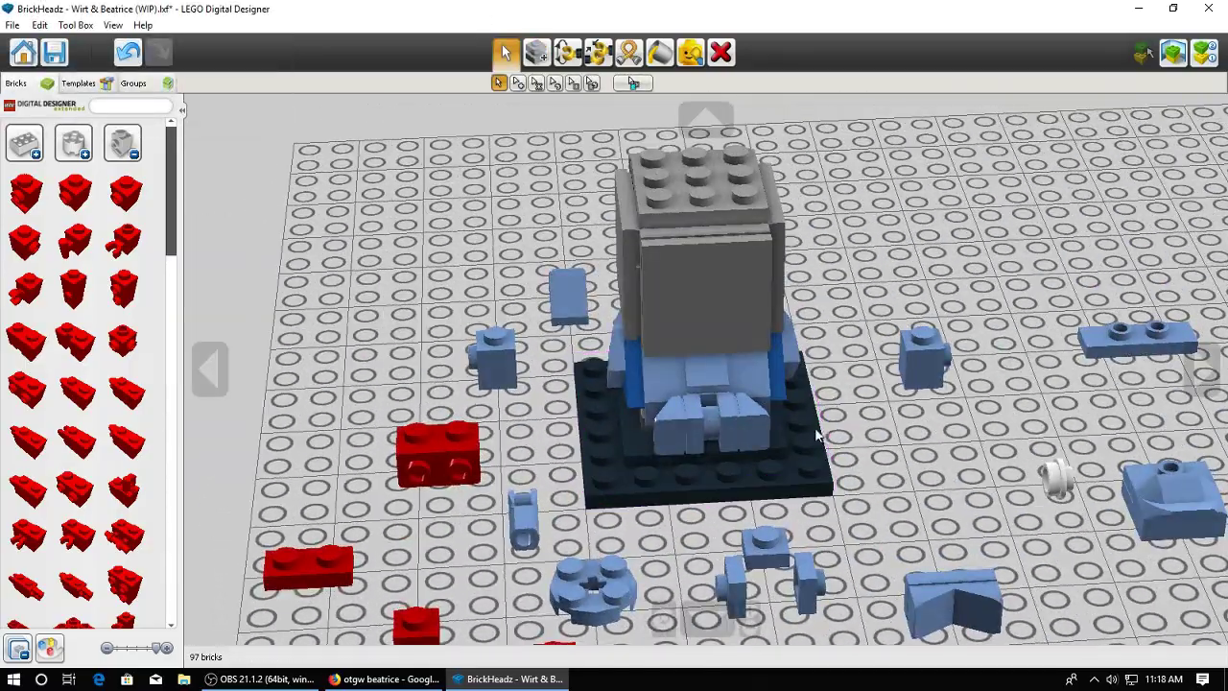
# Take the centre slope and the plate under it off the back and set them on the baseplate
pyautogui.moveTo(703, 429)
pyautogui.mouseDown(button='right')
pyautogui.moveTo(970, 369)
pyautogui.moveTo(938, 329)
pyautogui.moveTo(870, 382)
pyautogui.moveTo(719, 412)
pyautogui.moveTo(722, 423)
pyautogui.mouseUp(button='right')
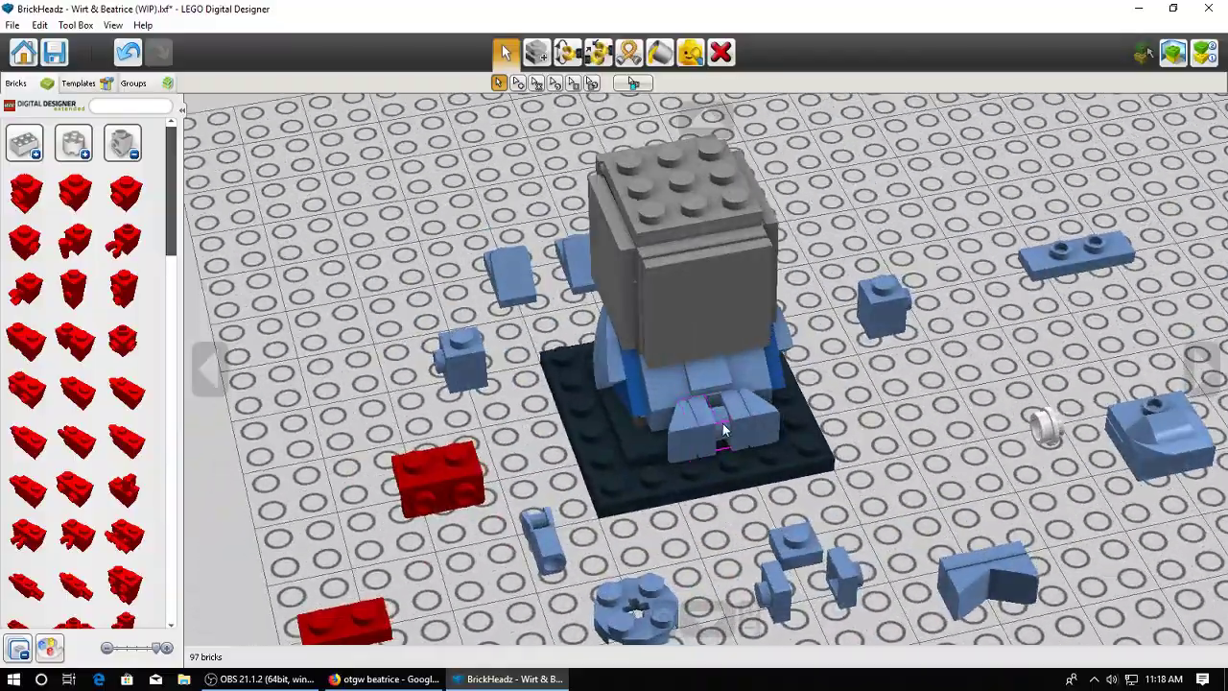
pyautogui.moveTo(829, 436); pyautogui.dragTo(839, 377, button='right')
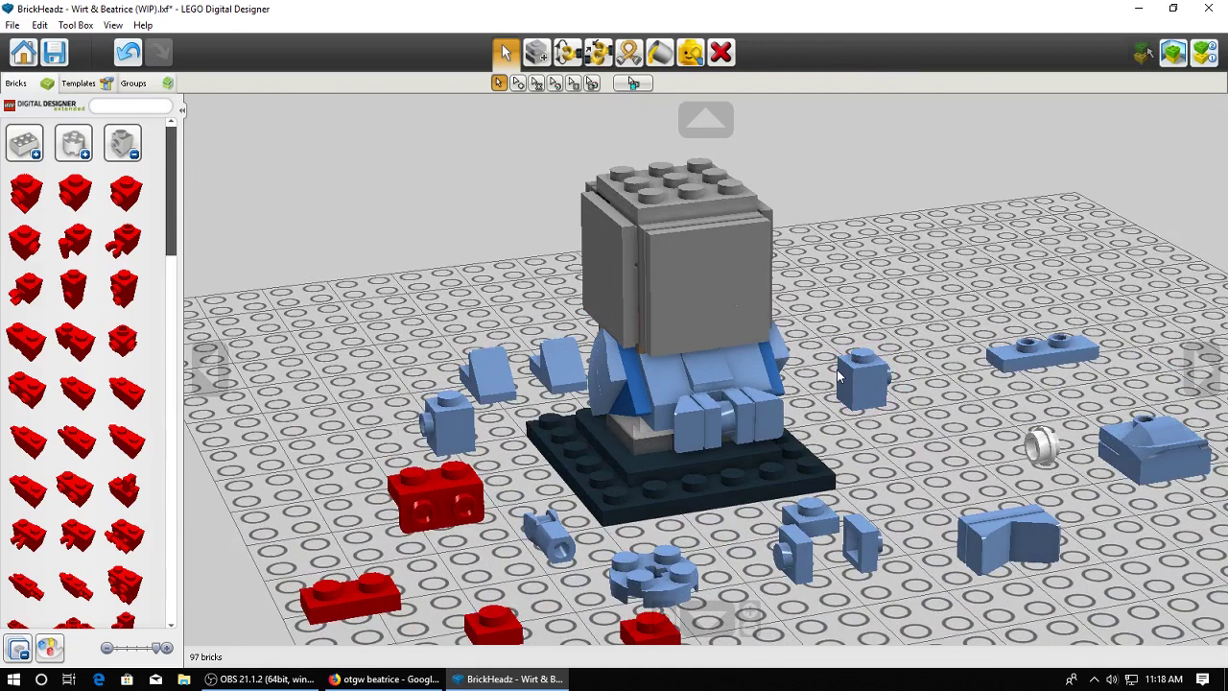
pyautogui.rightClick(759, 408)
pyautogui.scroll(4, 757, 406)
pyautogui.click(610, 299)
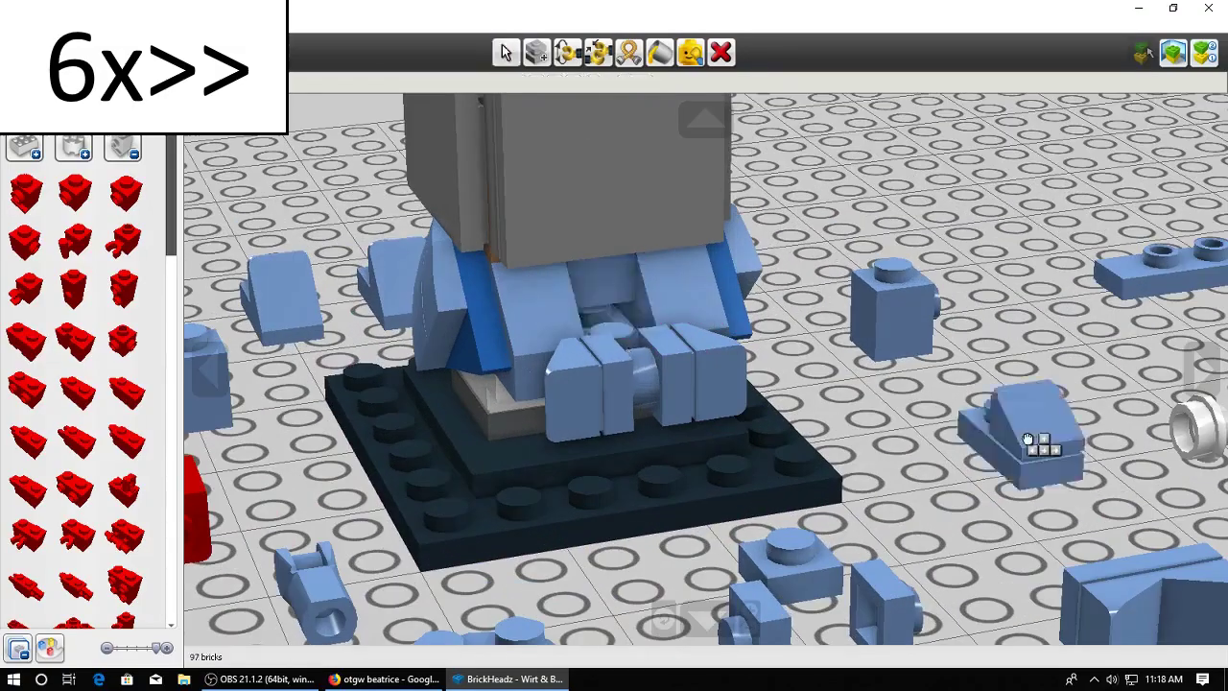
pyautogui.click(1027, 439)
pyautogui.scroll(-3, 959, 413)
pyautogui.moveTo(911, 383); pyautogui.dragTo(825, 422, button='right')
# Take the connecting pieces out from between the two tail halves and set them beside the model
pyautogui.click(633, 332)
pyautogui.click(868, 403)
pyautogui.click(628, 352)
pyautogui.click(904, 354)
pyautogui.moveTo(620, 339); pyautogui.dragTo(755, 353, button='right')
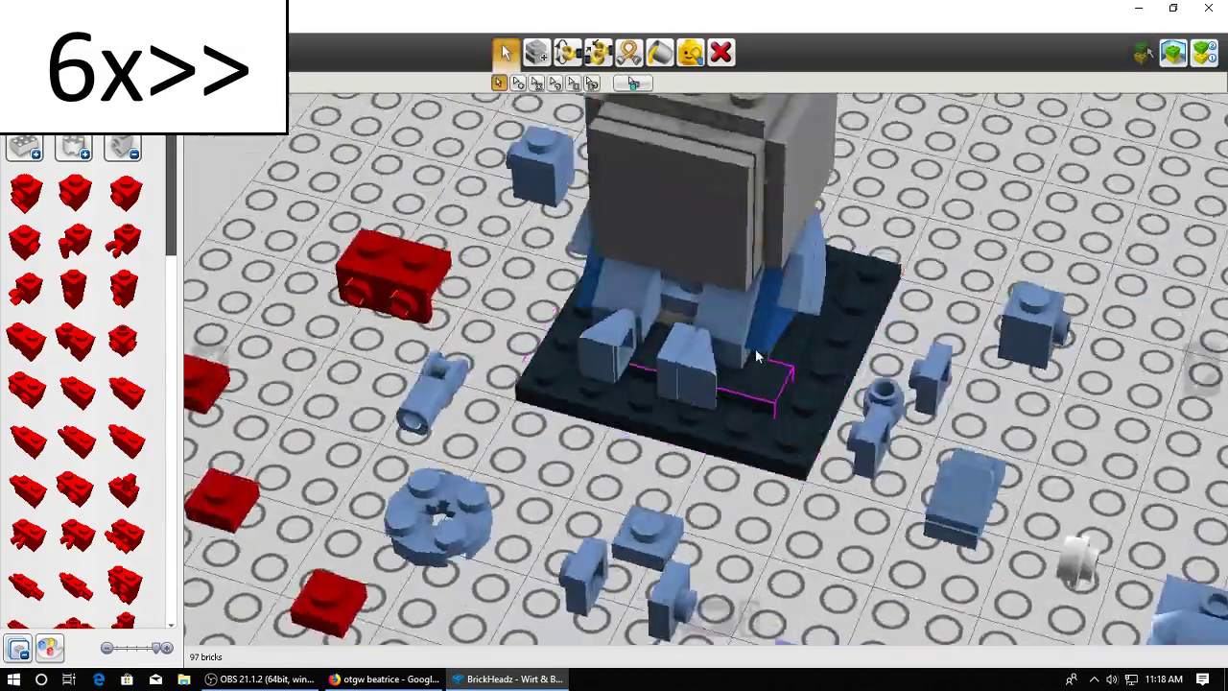
# Place a Brick 1x1 w. 2 Knobs on the baseplate beside the model and paint it medium blue
pyautogui.scroll(-3, 755, 355)
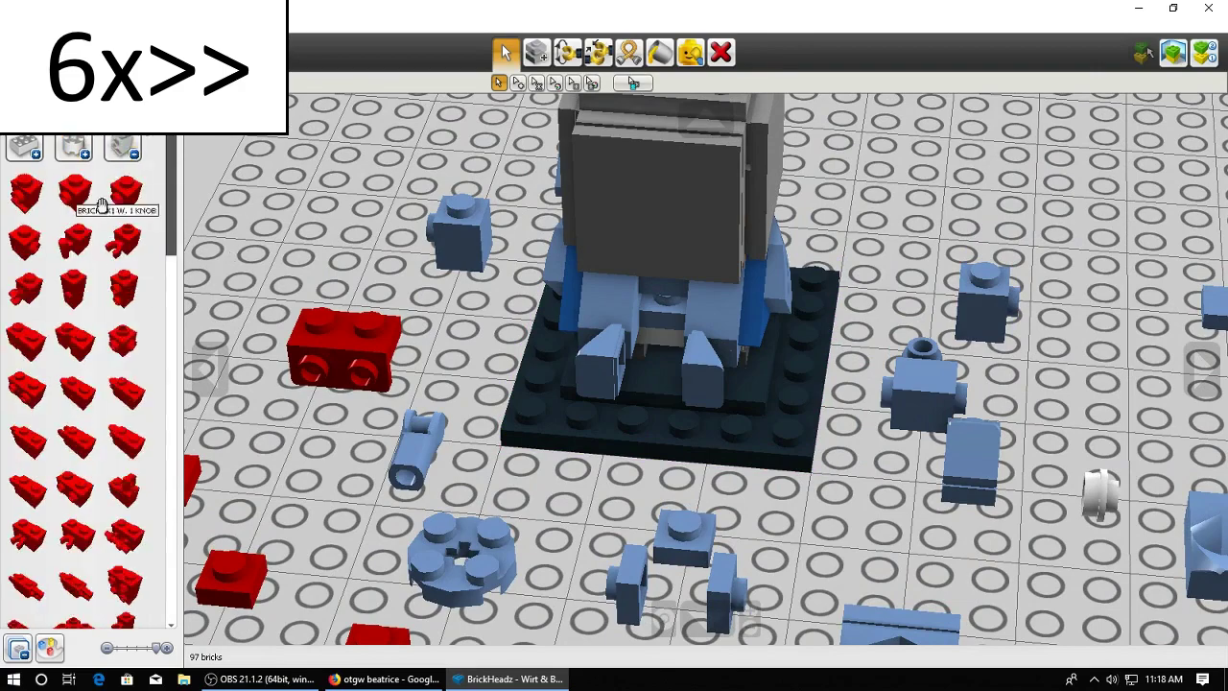
pyautogui.moveTo(739, 408); pyautogui.dragTo(755, 350, button='right')
pyautogui.moveTo(672, 355); pyautogui.dragTo(686, 412, button='right')
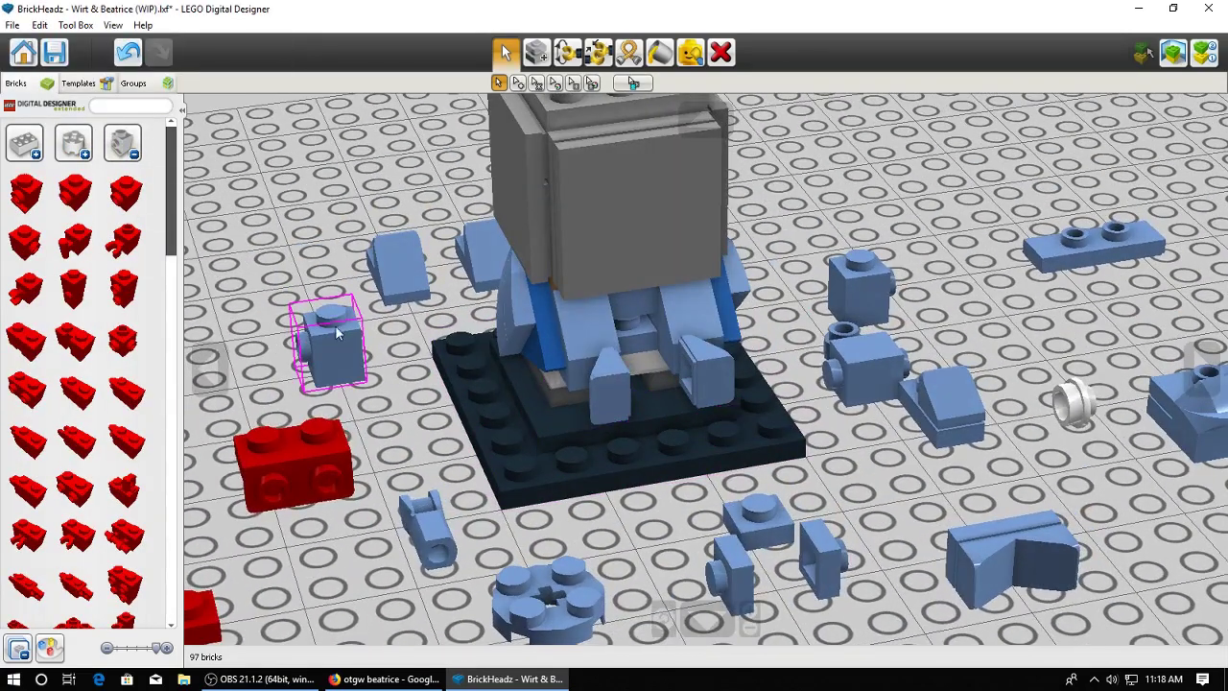
pyautogui.click(26, 240)
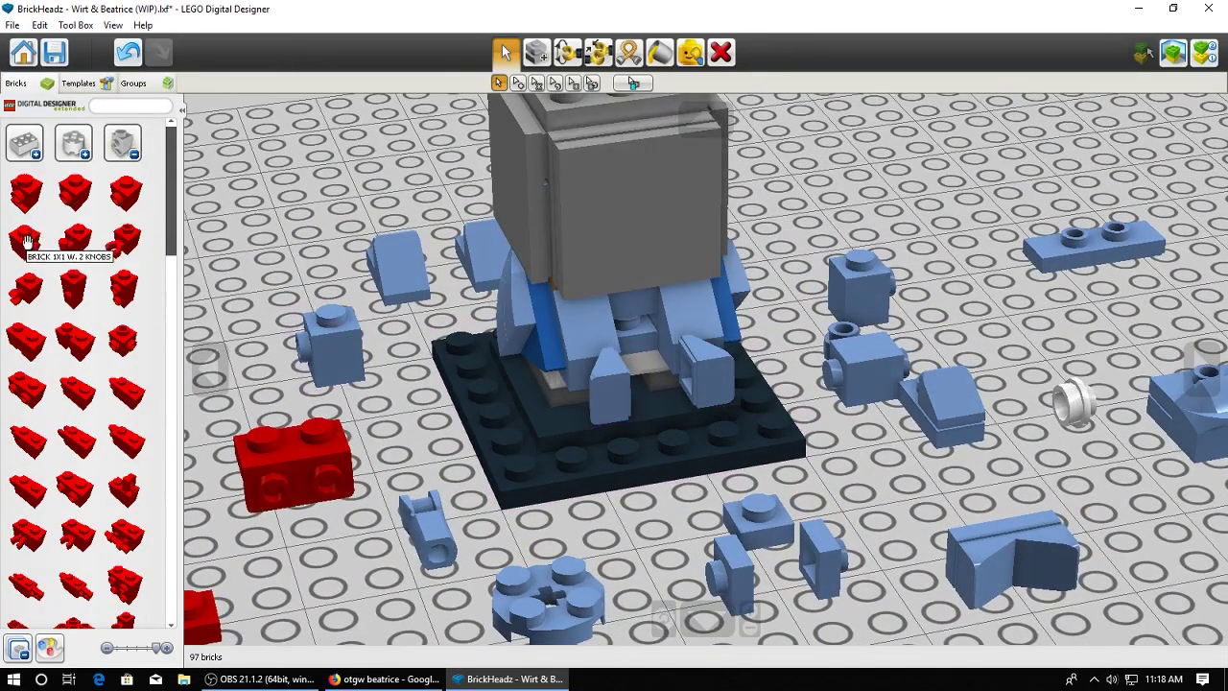
pyautogui.click(257, 278)
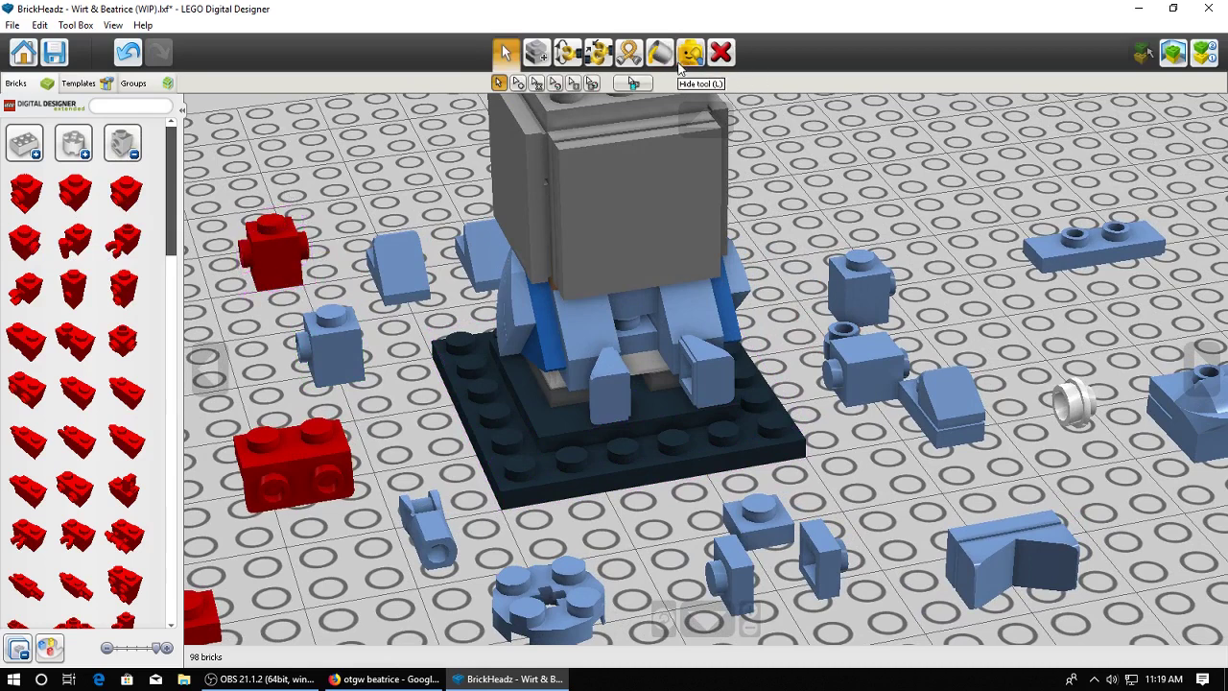
pyautogui.press('b')
pyautogui.click(302, 255)
pyautogui.press('v')
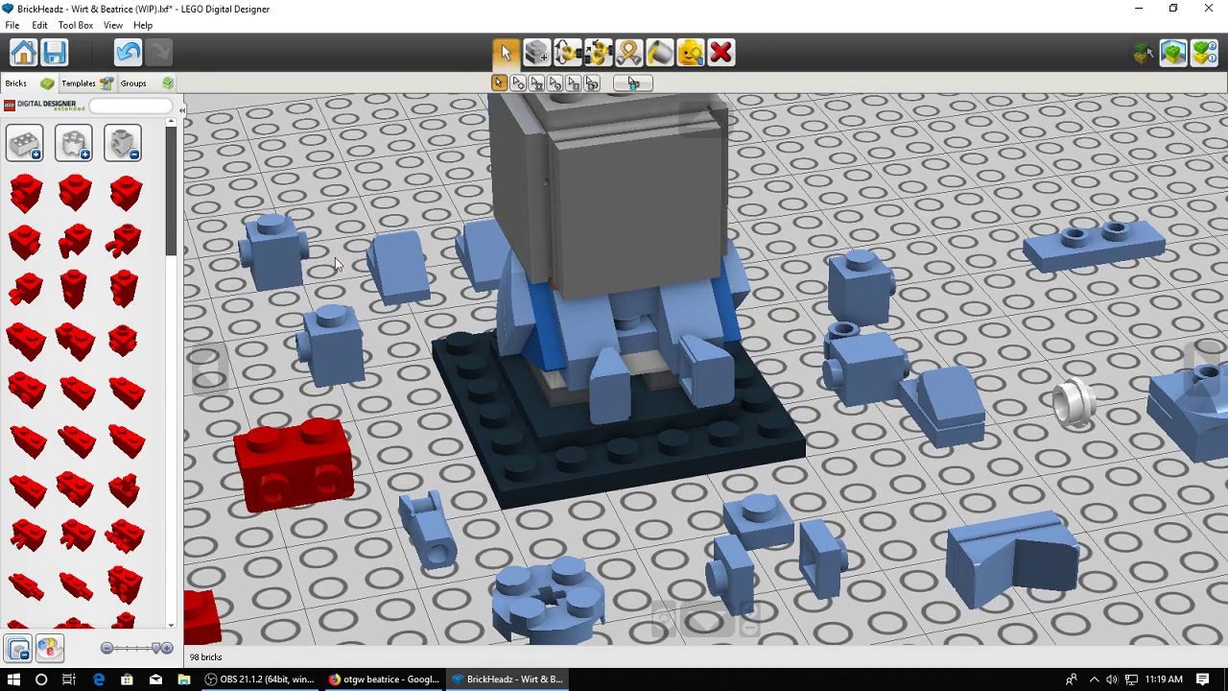
# Delete the loose medium blue Brick 1x1 w. 2 Knobs from the baseplate
pyautogui.rightClick(302, 268)
pyautogui.scroll(3, 767, 379)
pyautogui.moveTo(766, 378); pyautogui.dragTo(736, 355, button='right')
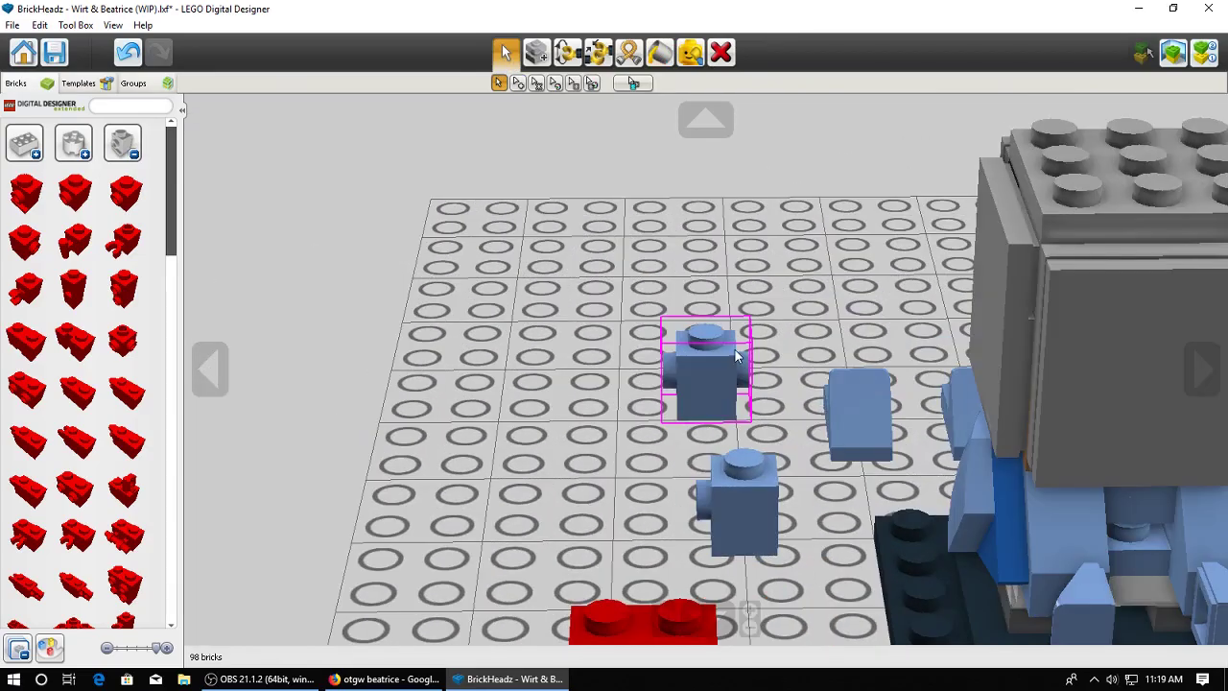
pyautogui.press('Delete')
pyautogui.scroll(-4, 921, 429)
pyautogui.rightClick(940, 429)
pyautogui.moveTo(939, 430); pyautogui.dragTo(892, 409, button='right')
pyautogui.scroll(2, 820, 398)
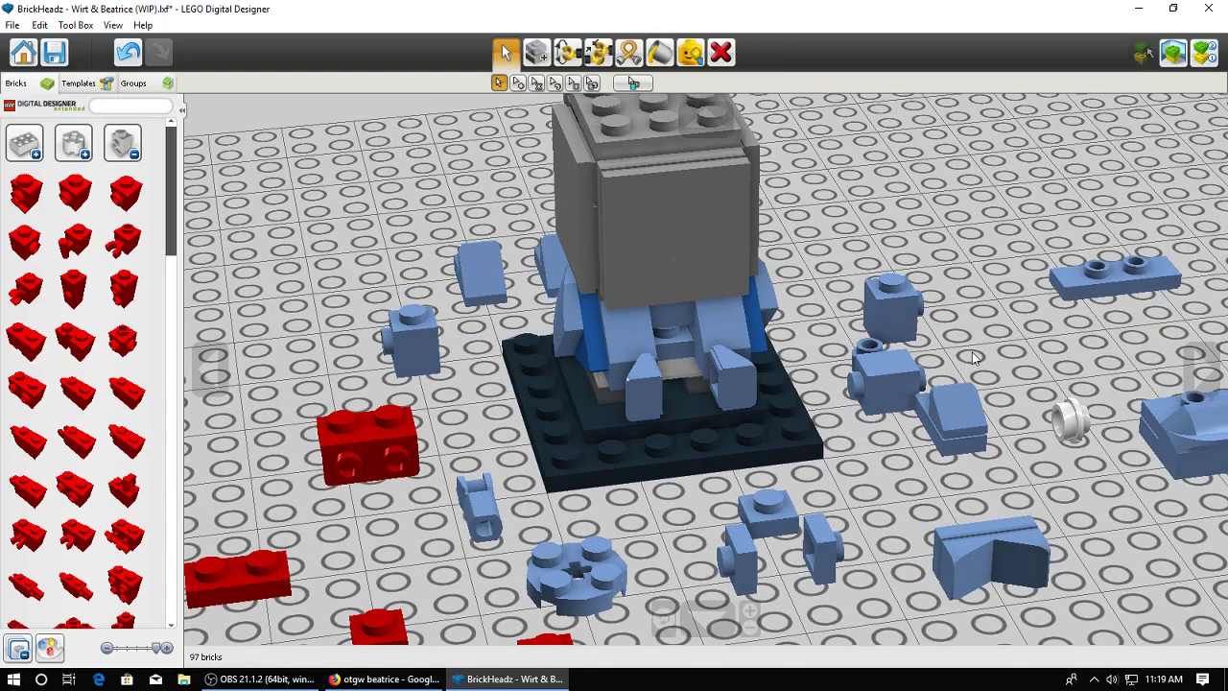
# Switch the brick palette to the special plates and delete the loose red bricks from the baseplate
pyautogui.click(123, 143)
pyautogui.click(73, 241)
pyautogui.moveTo(414, 324); pyautogui.dragTo(767, 432, button='right')
pyautogui.press('Escape')
pyautogui.click(74, 241)
pyautogui.click(24, 290)
pyautogui.scroll(-5, 672, 403)
pyautogui.click(716, 540)
pyautogui.press('Delete')
# Set the tail's slope halves on the baseplate in front of the model and browse the special plates for a connector
pyautogui.moveTo(716, 480); pyautogui.dragTo(623, 518, button='right')
pyautogui.click(521, 521)
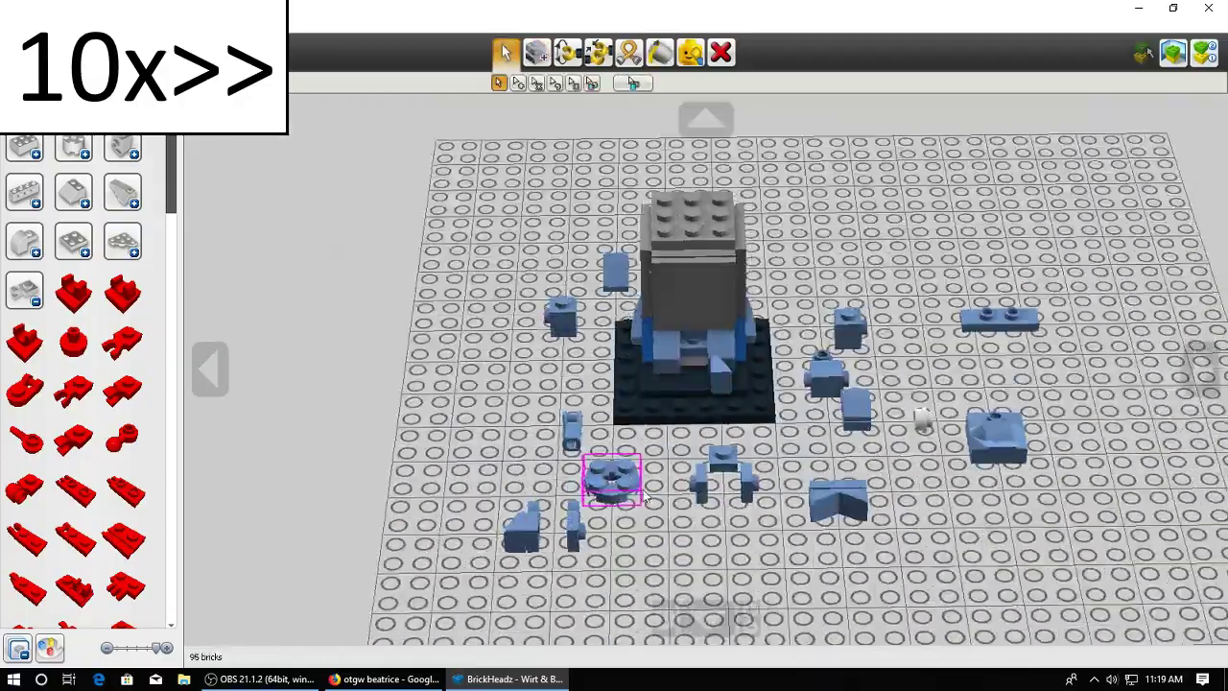
pyautogui.scroll(4, 611, 482)
pyautogui.click(24, 292)
pyautogui.click(24, 298)
pyautogui.scroll(-7, 49, 240)
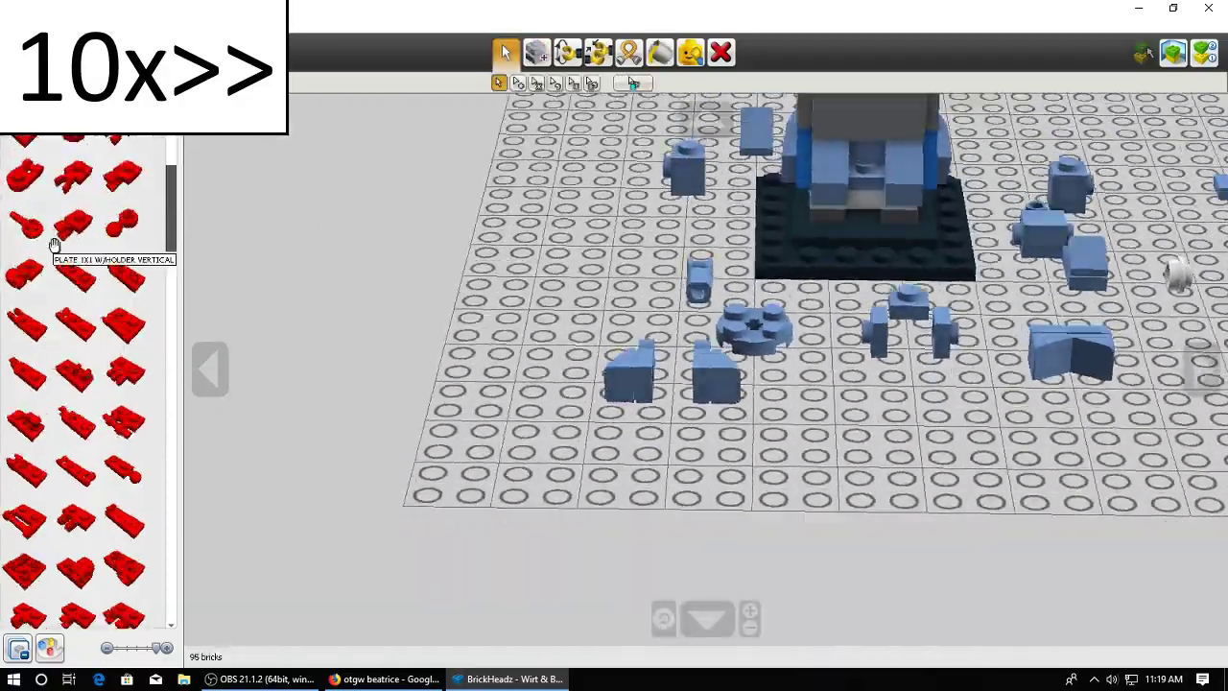
pyautogui.scroll(6, 48, 241)
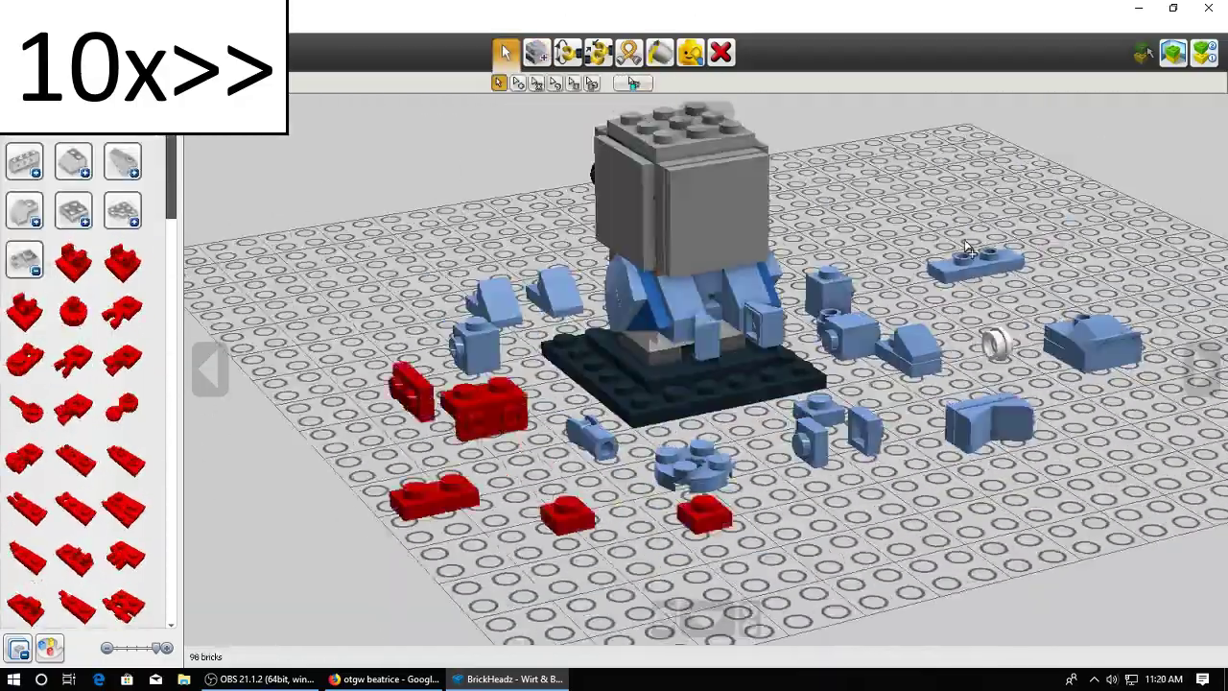
# Restore the paired slope tail and the centre slope on the back, and clear the loose red bricks off the baseplate
pyautogui.click(848, 336)
pyautogui.press('Delete')
pyautogui.scroll(4, 705, 370)
pyautogui.click(638, 453)
pyautogui.moveTo(710, 451); pyautogui.dragTo(782, 485, button='right')
pyautogui.click(859, 469)
pyautogui.click(825, 412)
pyautogui.moveTo(901, 427)
pyautogui.mouseDown(button='right')
pyautogui.moveTo(732, 498)
pyautogui.moveTo(851, 472)
pyautogui.moveTo(916, 437)
pyautogui.mouseUp(button='right')
pyautogui.moveTo(791, 414); pyautogui.dragTo(873, 411, button='right')
pyautogui.moveTo(775, 410); pyautogui.dragTo(876, 427, button='right')
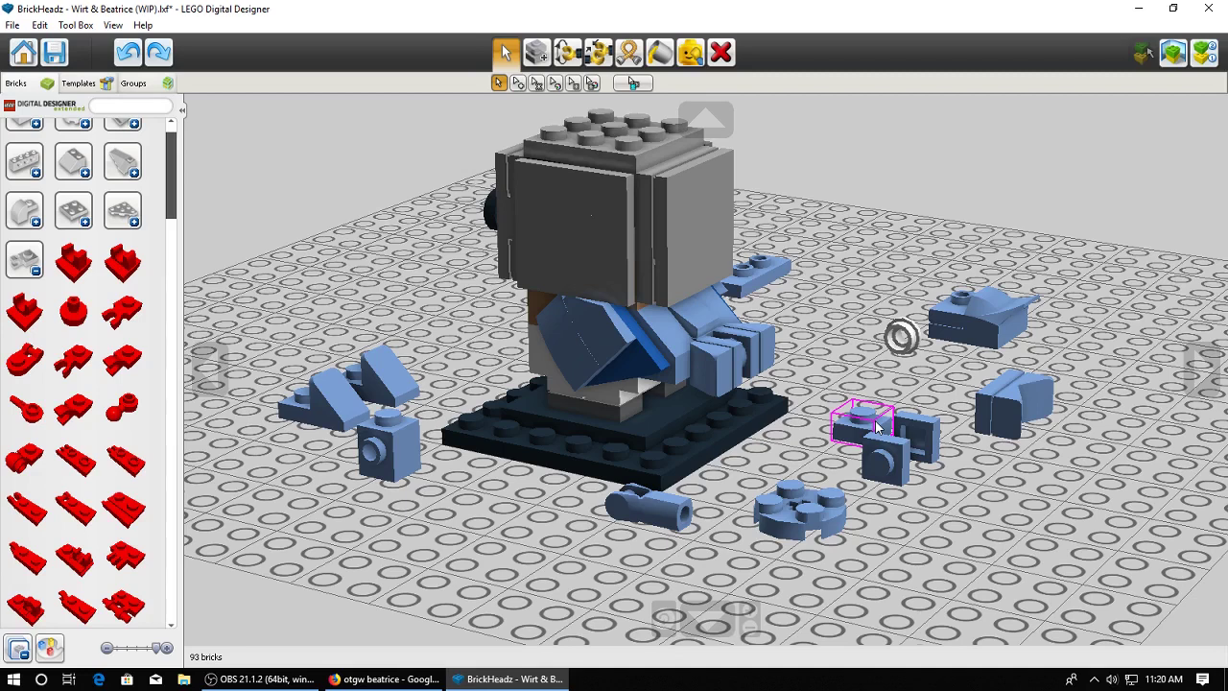
# Switch to Firefox, open part 4081b from the BrickLink catalog, and view the sets containing it in Medium Blue
pyautogui.moveTo(935, 382); pyautogui.dragTo(885, 409, button='right')
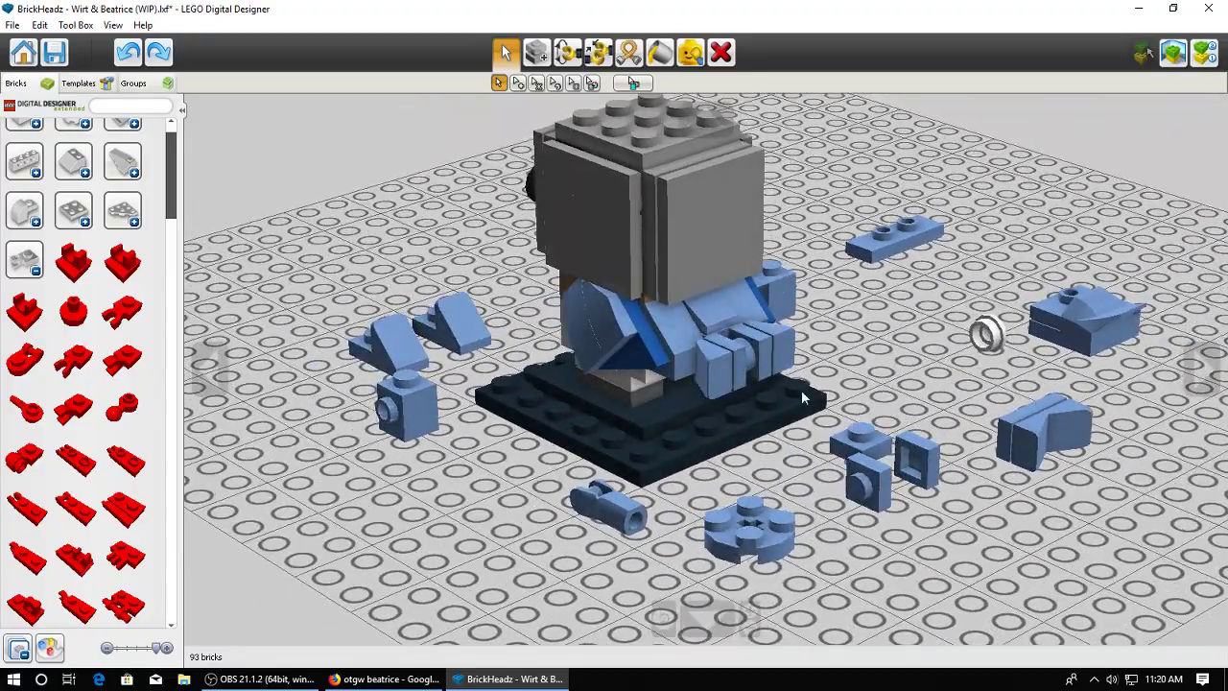
pyautogui.click(381, 678)
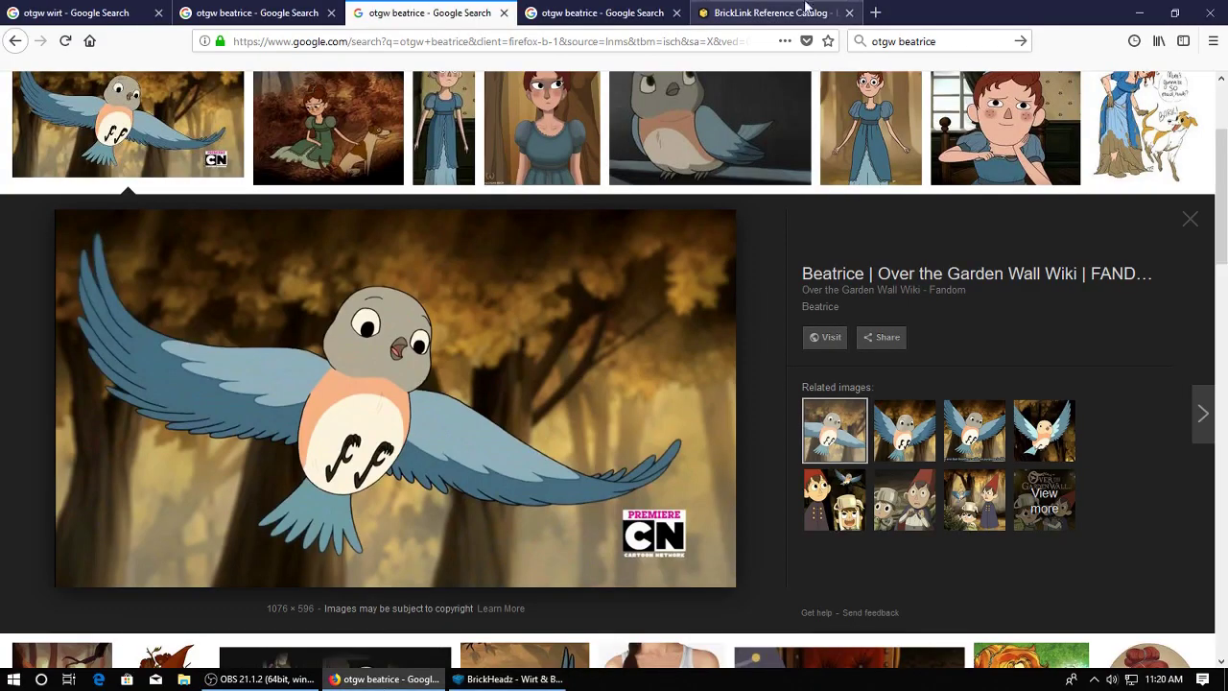
pyautogui.click(777, 12)
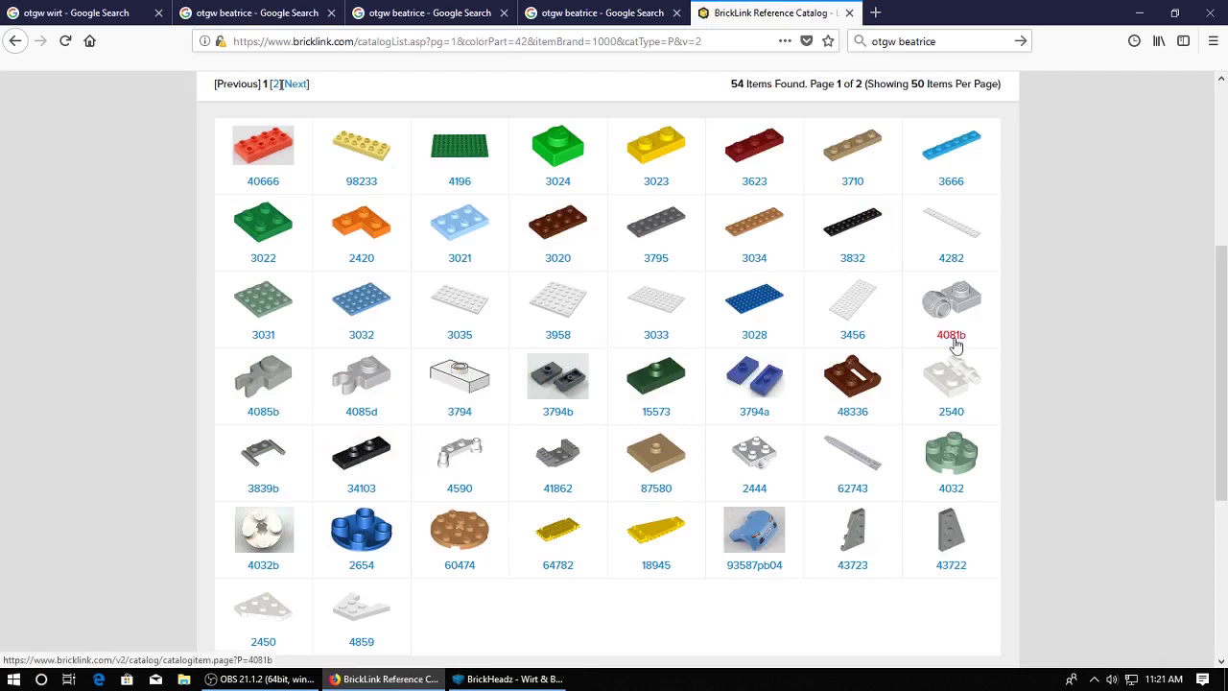
pyautogui.hotkey('ctrl', 'Tab')
pyautogui.scroll(-5, 731, 497)
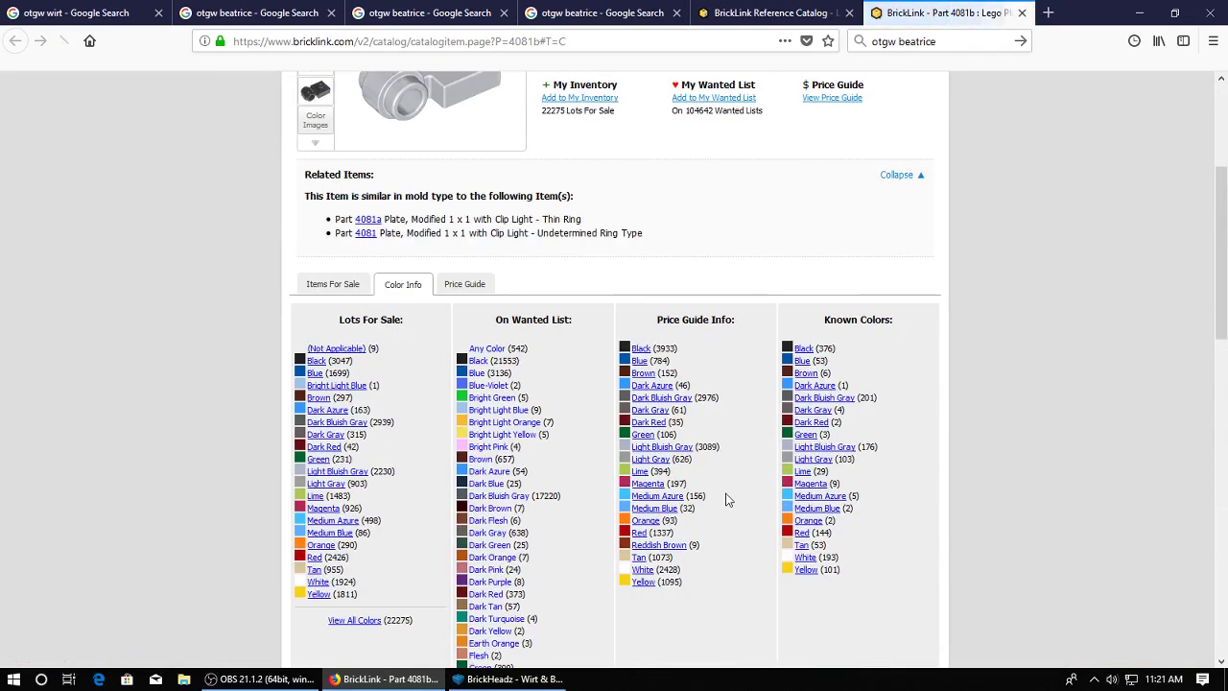
pyautogui.middleClick(815, 508)
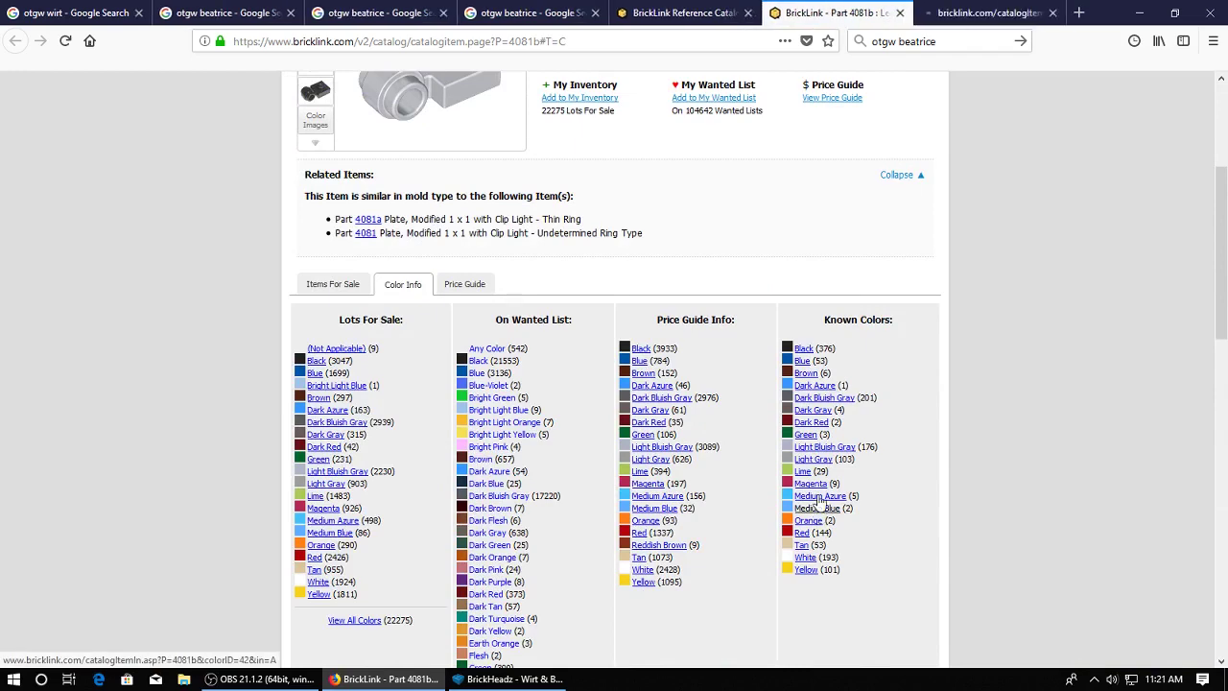
pyautogui.click(943, 11)
pyautogui.scroll(-2, 543, 415)
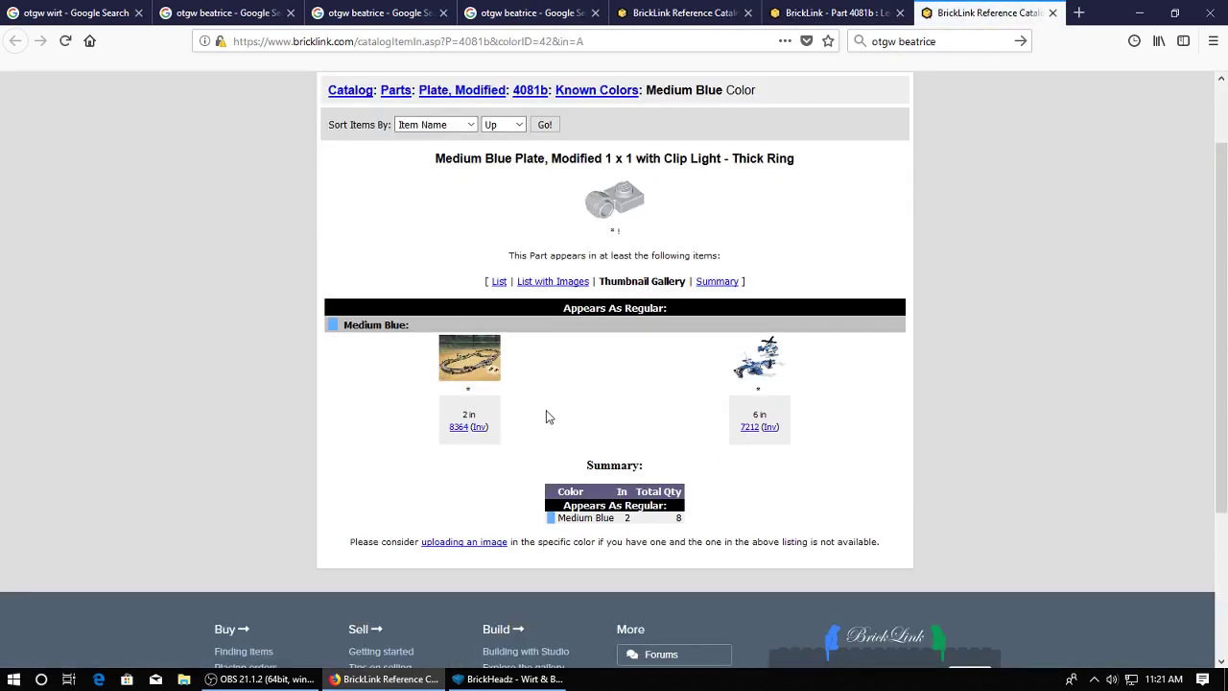
# View the pictures of sets 8364-1 and 7212-1 and close the list of sets
pyautogui.click(464, 359)
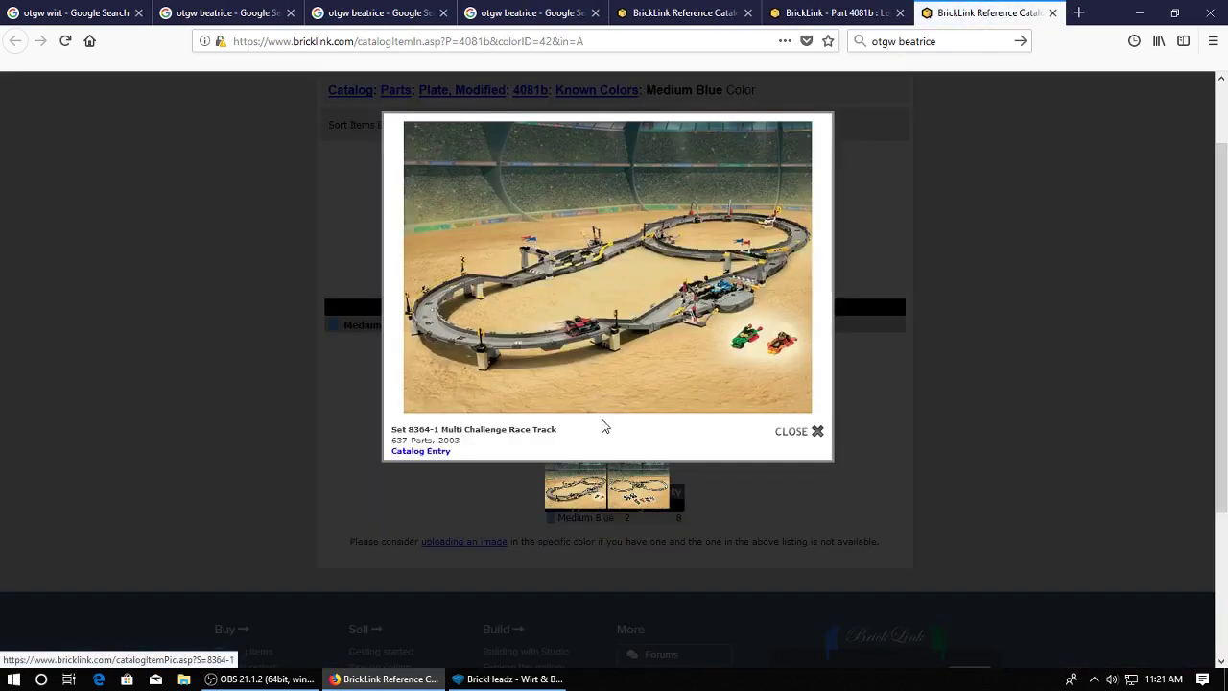
pyautogui.click(861, 385)
pyautogui.click(752, 355)
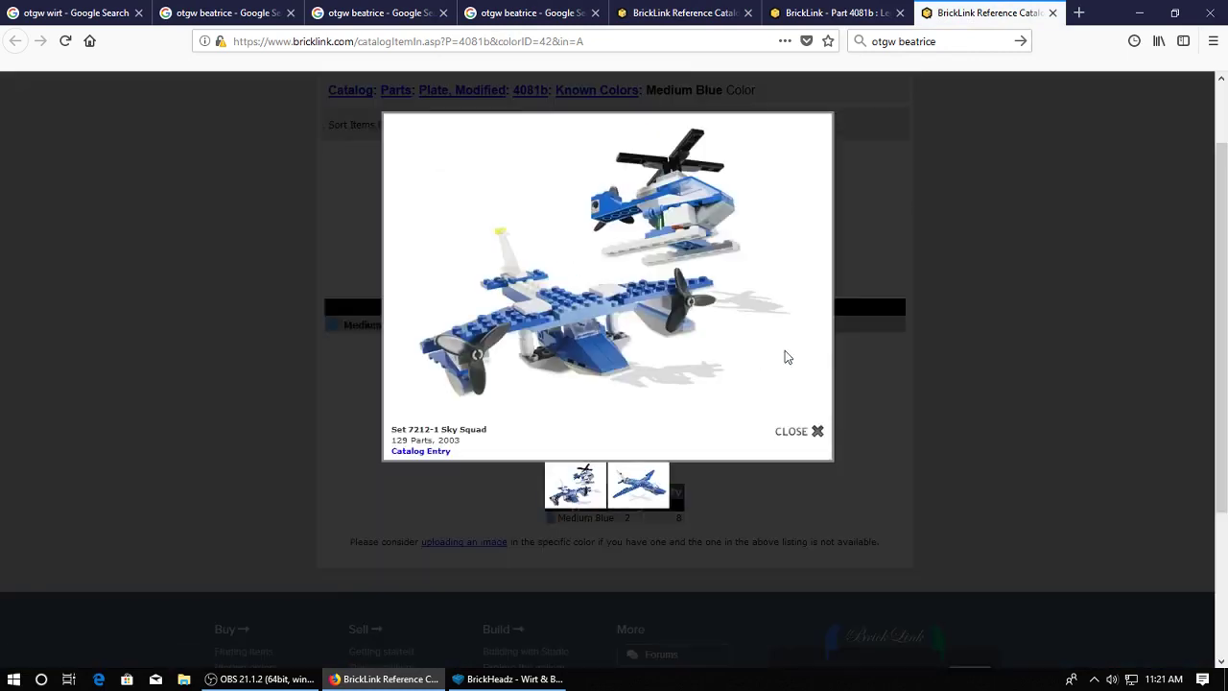
pyautogui.click(1052, 12)
# Check the Medium Blue lots for sale of part 4081b on BrickLink and close the part page
pyautogui.click(338, 533)
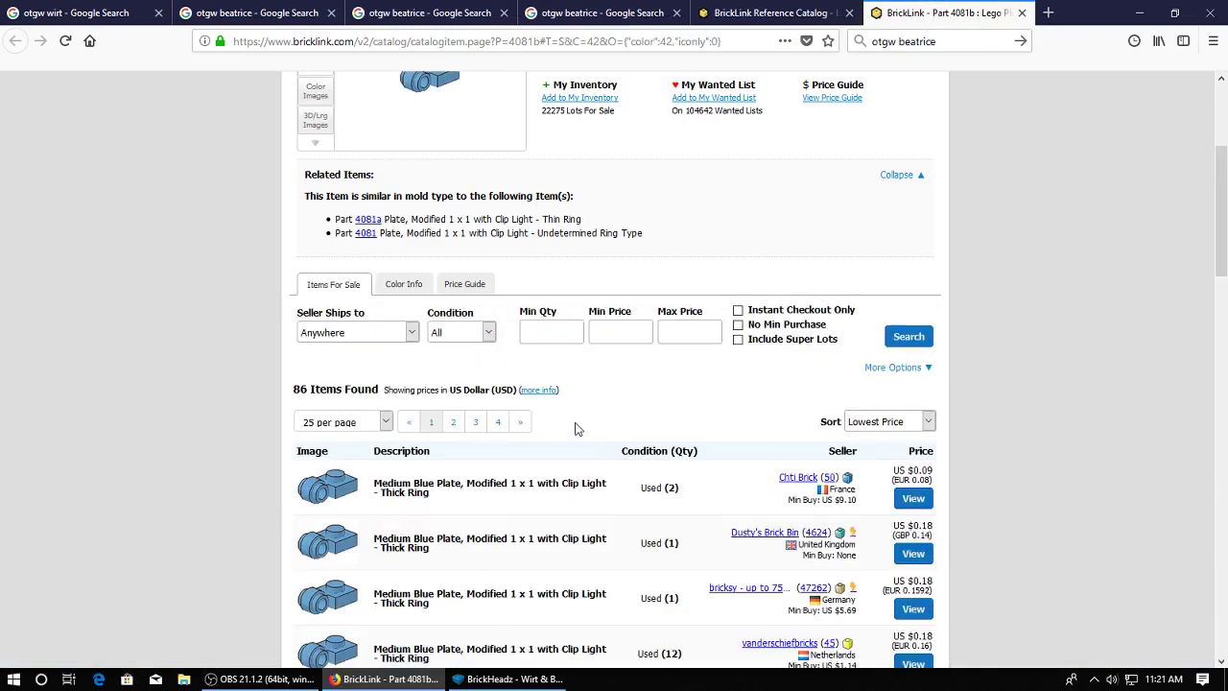
pyautogui.scroll(-2, 575, 429)
pyautogui.scroll(-4, 705, 410)
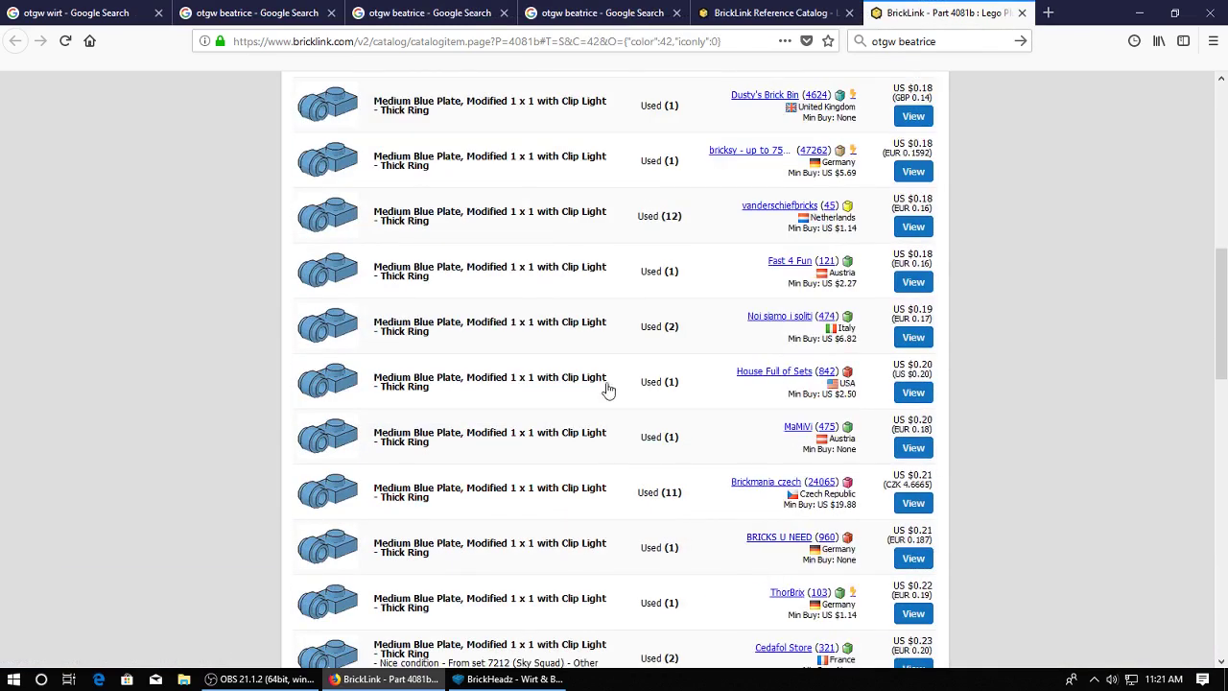
pyautogui.scroll(-2, 630, 406)
pyautogui.scroll(10, 608, 397)
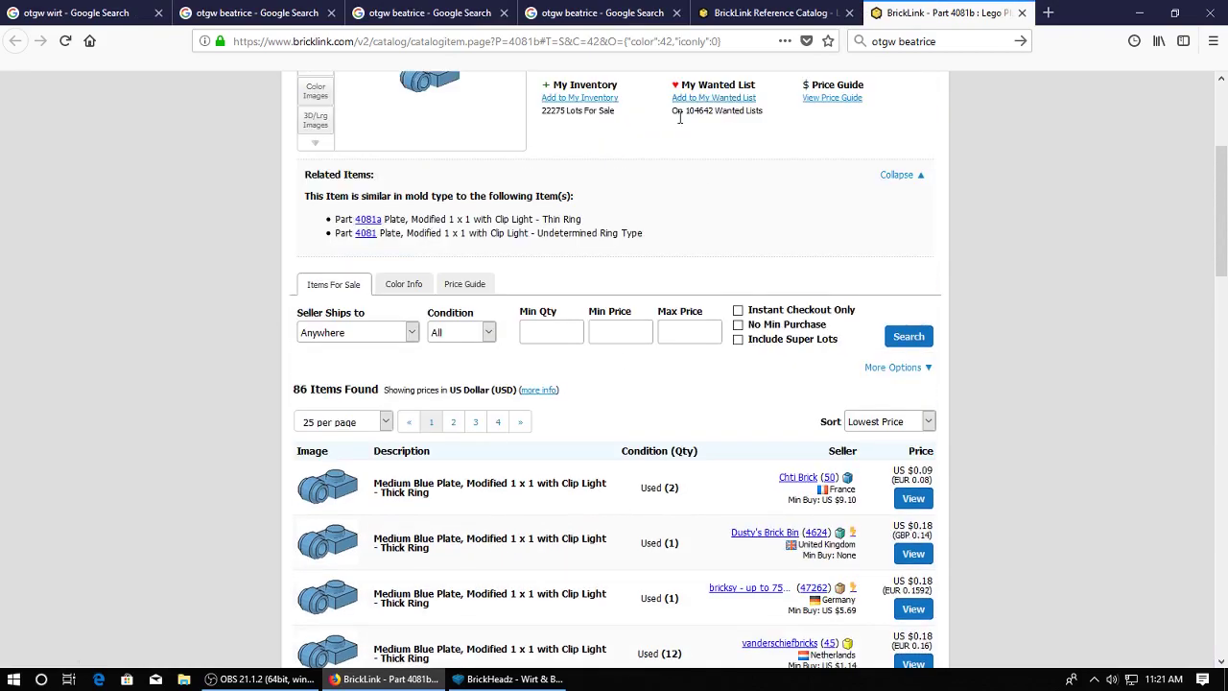
pyautogui.click(1022, 13)
# Return to LEGO Digital Designer and hide the grey pieces on the back of the head and the near wing
pyautogui.click(512, 679)
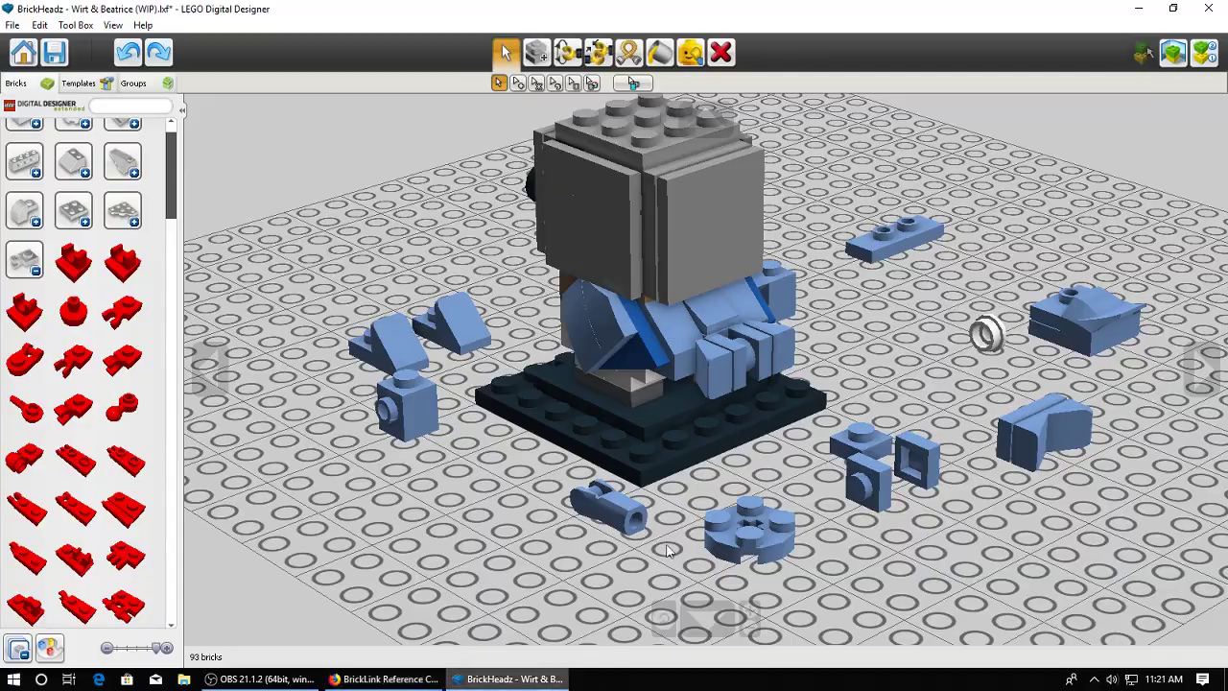
pyautogui.moveTo(721, 534); pyautogui.dragTo(506, 544, button='right')
pyautogui.scroll(4, 737, 401)
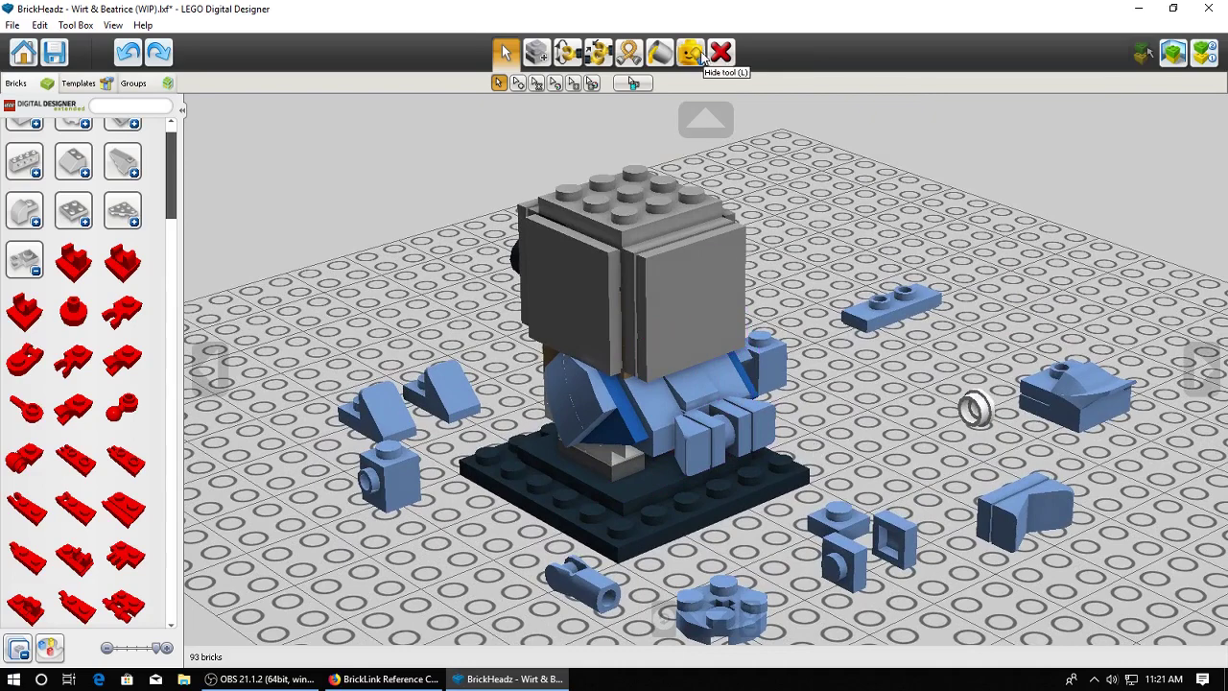
pyautogui.click(690, 52)
pyautogui.click(668, 322)
pyautogui.click(655, 327)
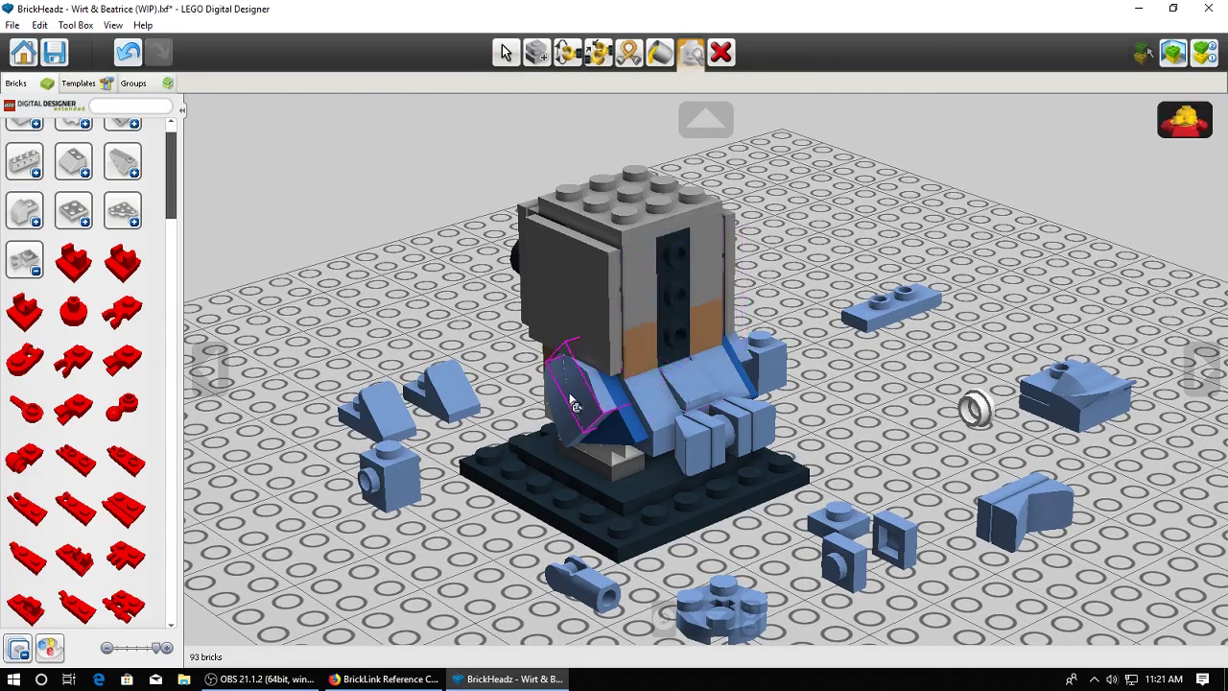
pyautogui.moveTo(569, 395); pyautogui.dragTo(597, 443, button='right')
pyautogui.click(507, 54)
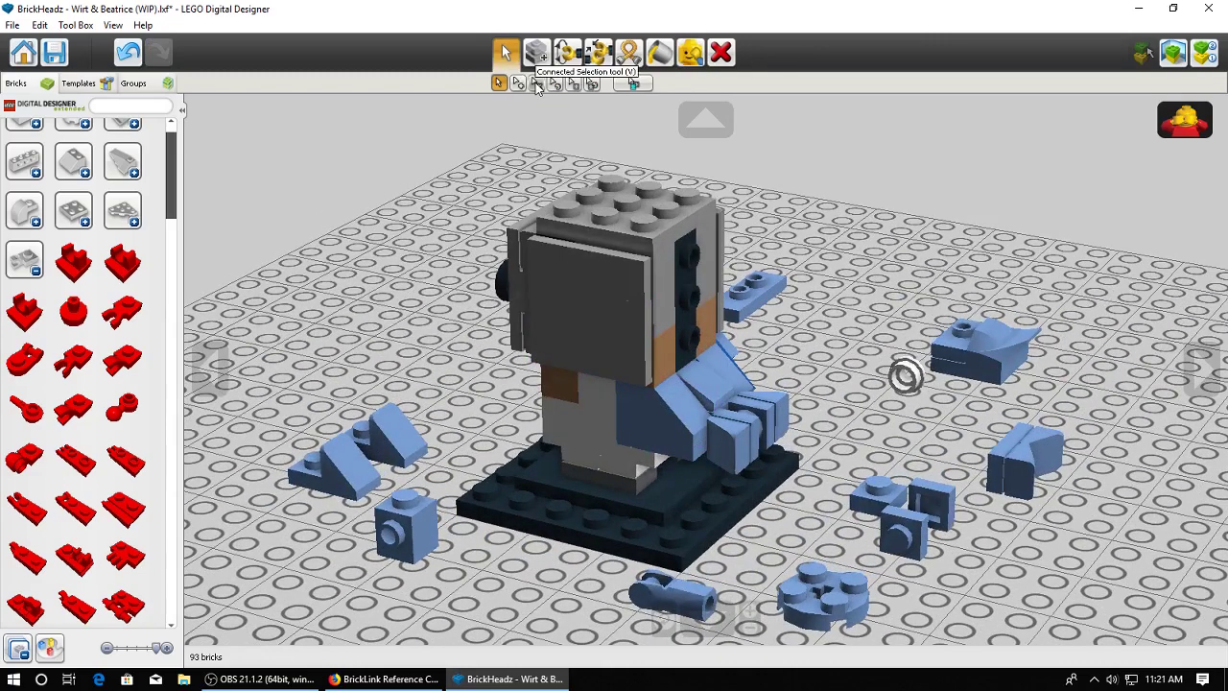
# Undo the accidental move of the tile on the head and show all hidden pieces again
pyautogui.click(608, 259)
pyautogui.click(552, 184)
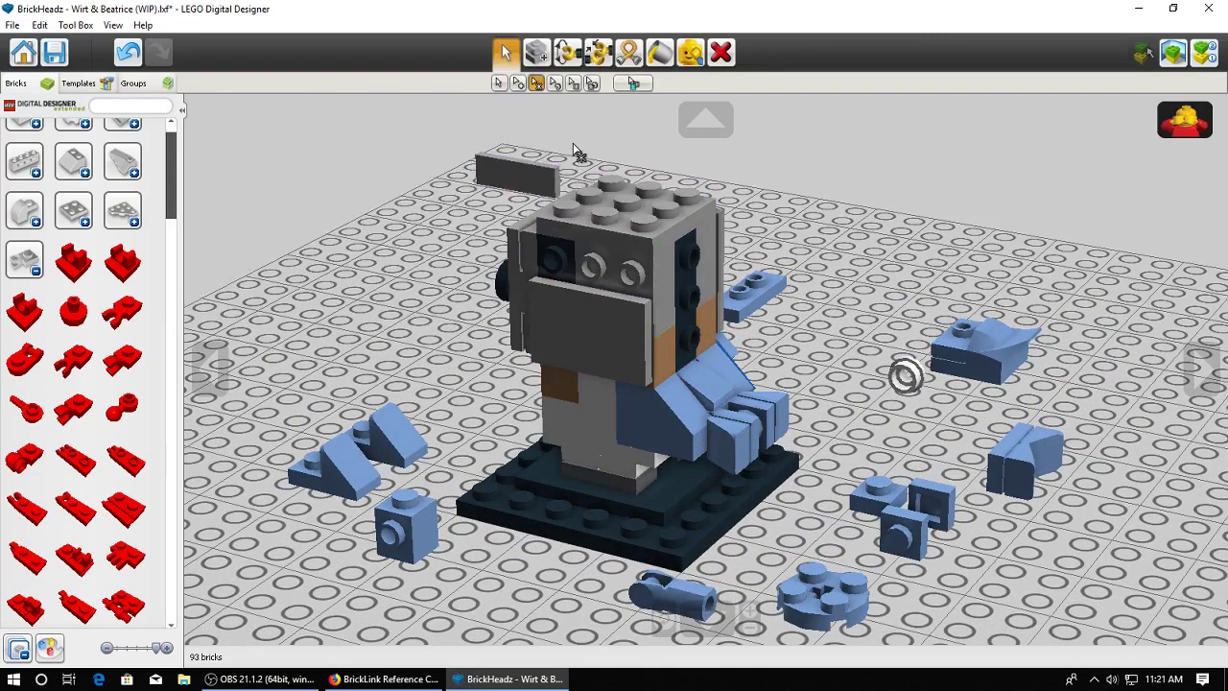
pyautogui.hotkey('ctrl', 'z')
pyautogui.click(633, 214)
pyautogui.click(1206, 106)
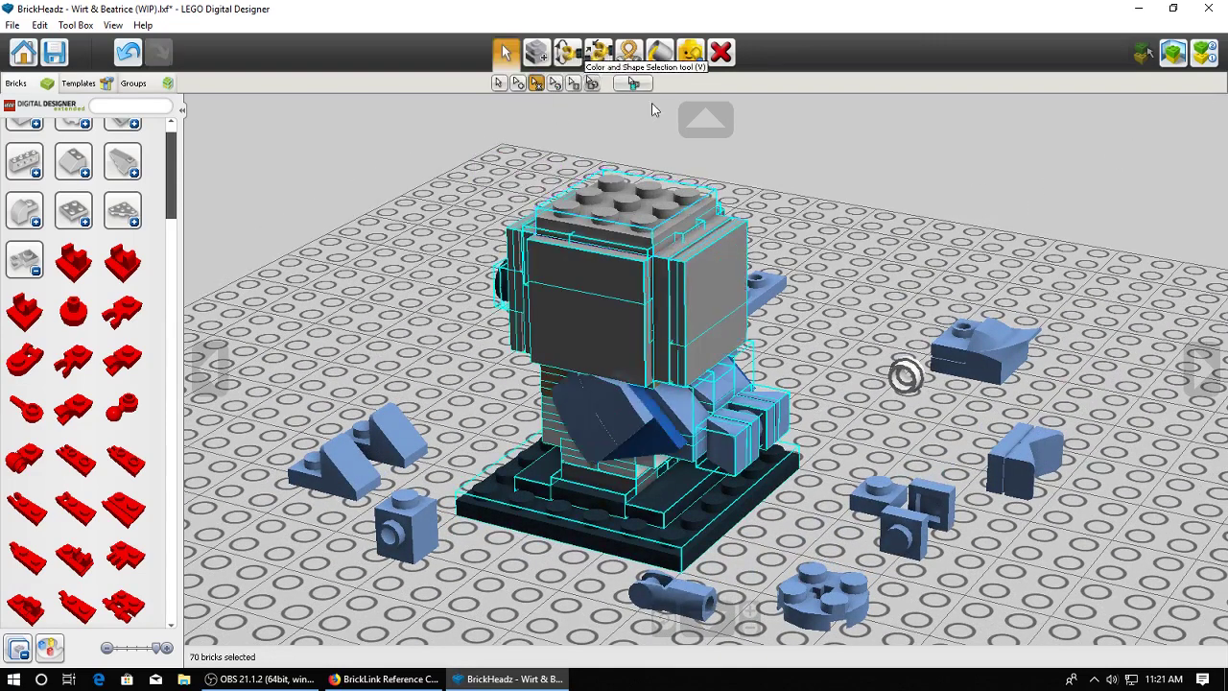
# Hide the connected head, body and base bricks to examine the wings alone, and undo the hiding
pyautogui.moveTo(736, 211); pyautogui.dragTo(715, 249, button='right')
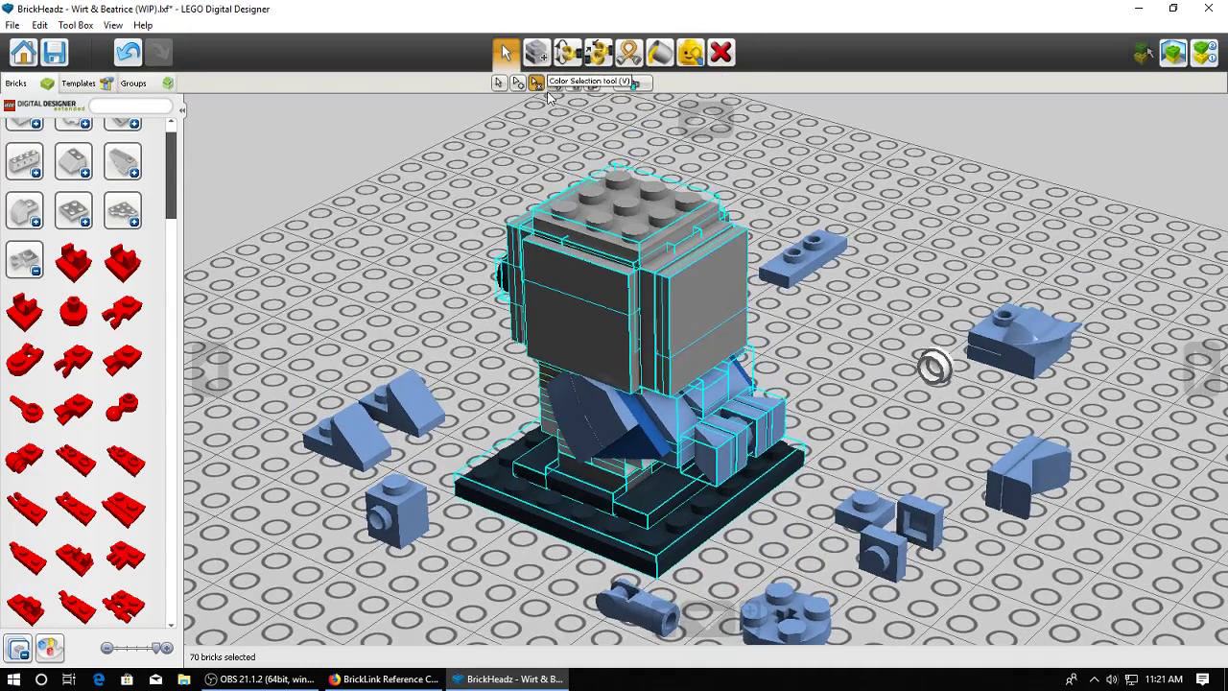
pyautogui.click(690, 52)
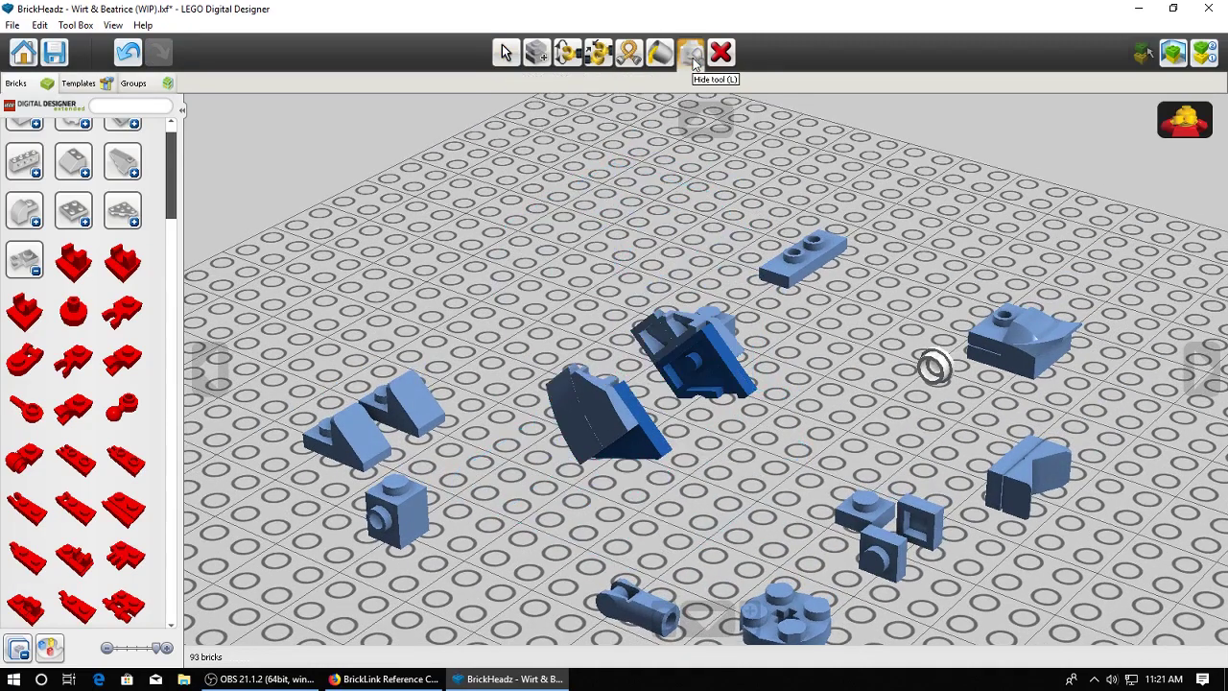
pyautogui.scroll(3, 729, 335)
pyautogui.moveTo(731, 338); pyautogui.dragTo(702, 289, button='right')
pyautogui.hotkey('ctrl', 'z')
pyautogui.click(506, 54)
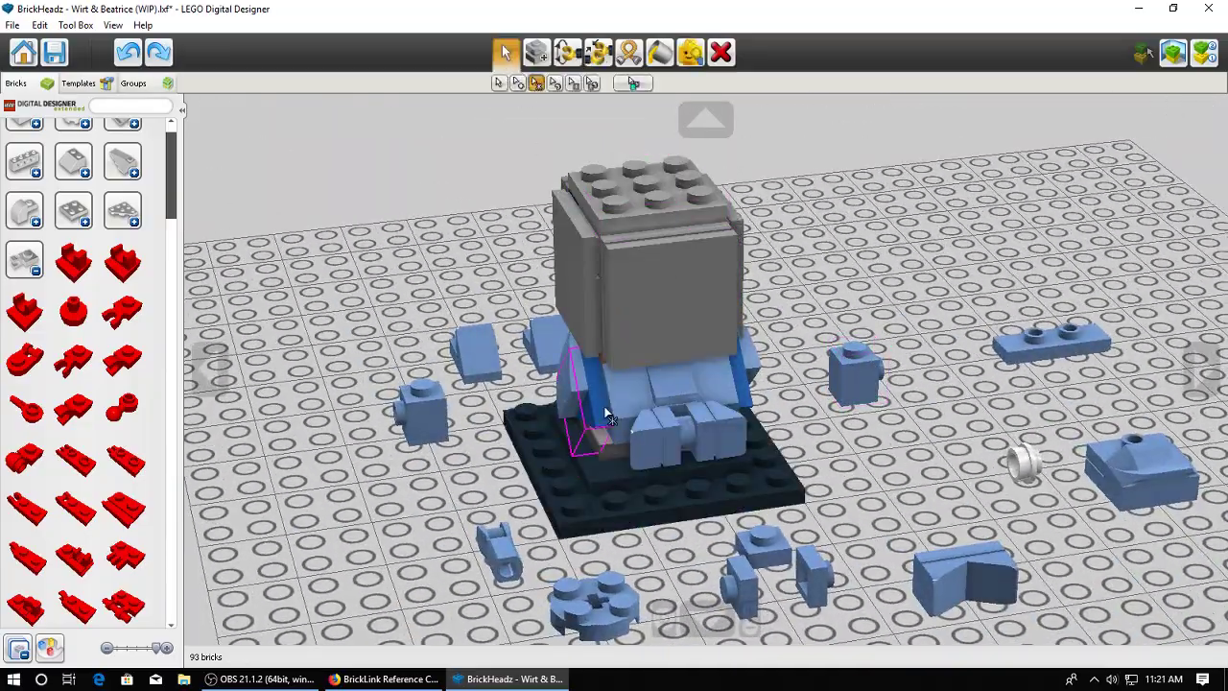
# Move the two medium blue slopes off the model's back onto the baseplate
pyautogui.moveTo(603, 419); pyautogui.dragTo(747, 432, button='right')
pyautogui.click(499, 84)
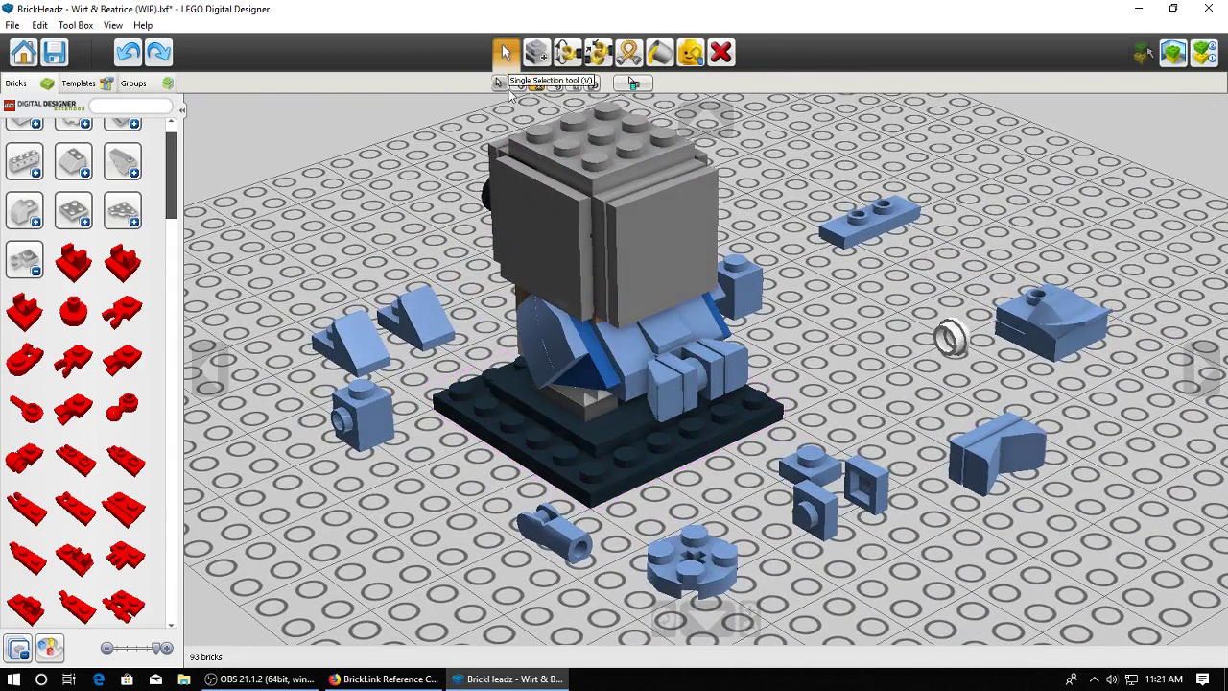
pyautogui.click(637, 354)
pyautogui.keyDown('ctrl'); pyautogui.click(703, 333); pyautogui.keyUp('ctrl')
pyautogui.moveTo(632, 352); pyautogui.dragTo(861, 340)
# Attach the two spare medium blue slopes to the model's back and move the loose side-stud brick next to the black base
pyautogui.keyDown('ctrl'); pyautogui.click(332, 343); pyautogui.keyUp('ctrl')
pyautogui.keyDown('ctrl'); pyautogui.click(420, 321); pyautogui.keyUp('ctrl')
pyautogui.moveTo(367, 347); pyautogui.dragTo(649, 355)
pyautogui.moveTo(372, 414); pyautogui.dragTo(437, 358)
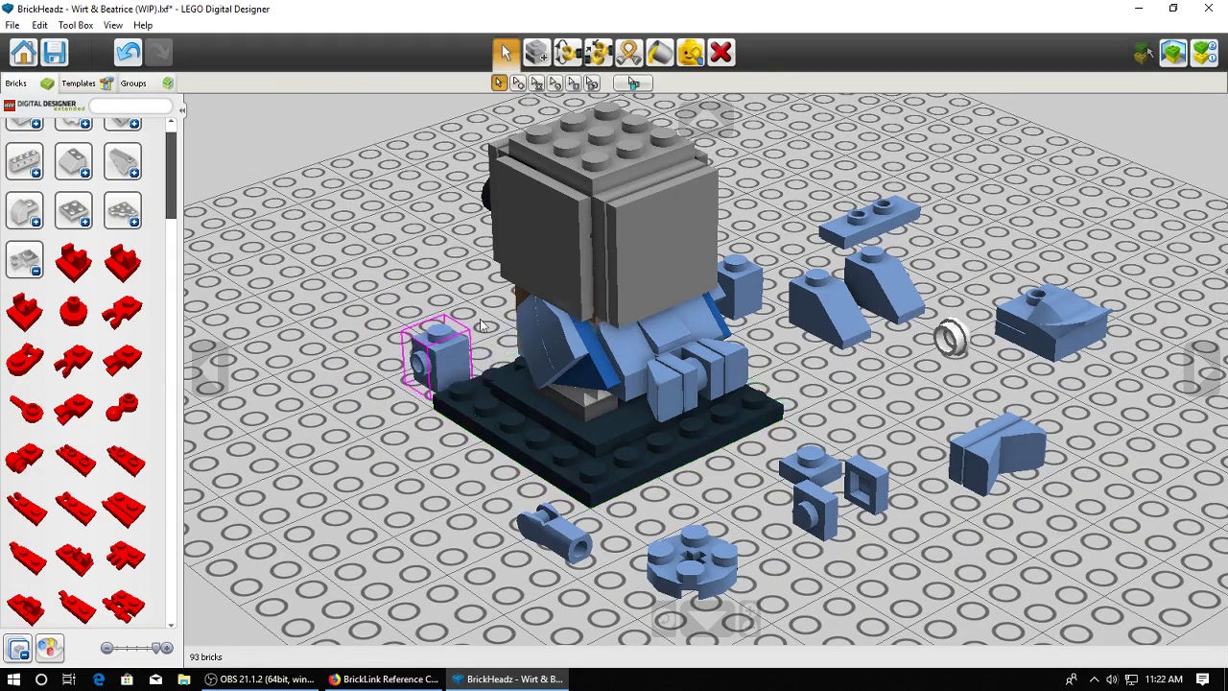
# Hide the near wing and reposition the loose side-stud brick beside the body
pyautogui.click(691, 53)
pyautogui.click(544, 347)
pyautogui.click(577, 351)
pyautogui.moveTo(581, 348); pyautogui.dragTo(635, 349, button='right')
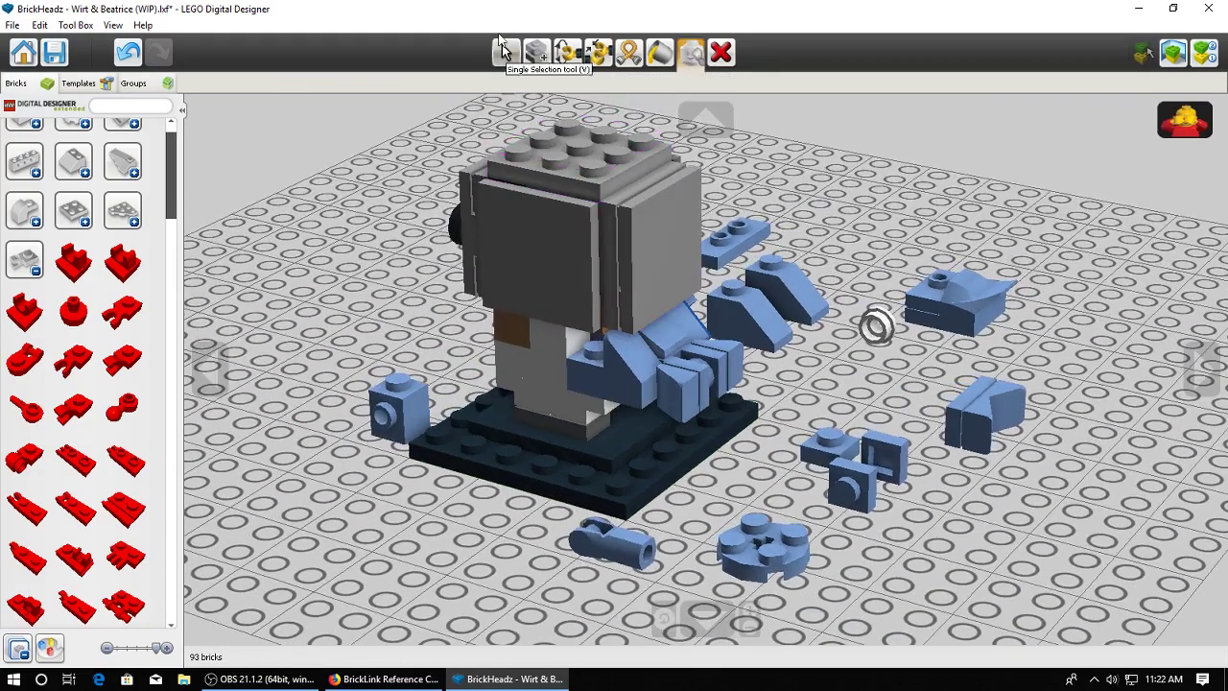
pyautogui.click(505, 53)
pyautogui.moveTo(603, 437); pyautogui.dragTo(378, 405, button='right')
pyautogui.scroll(1, 395, 440)
pyautogui.moveTo(351, 424); pyautogui.dragTo(576, 357)
pyautogui.moveTo(570, 387); pyautogui.dragTo(561, 432, button='right')
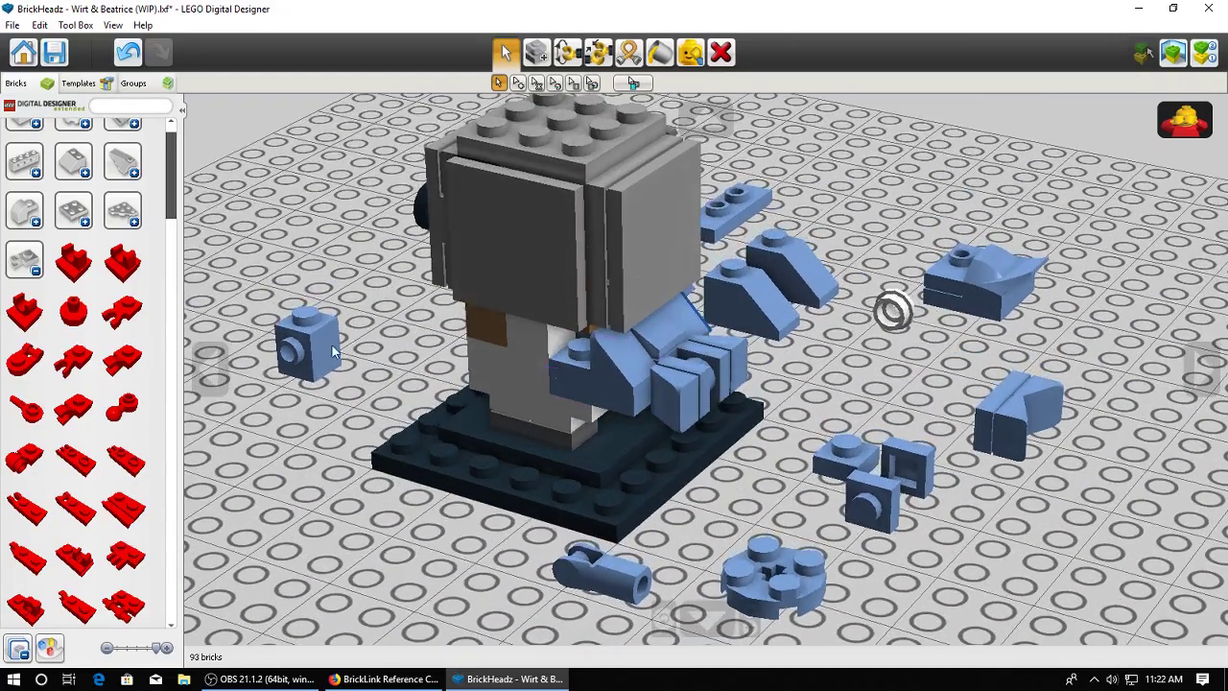
pyautogui.moveTo(319, 355); pyautogui.dragTo(406, 360)
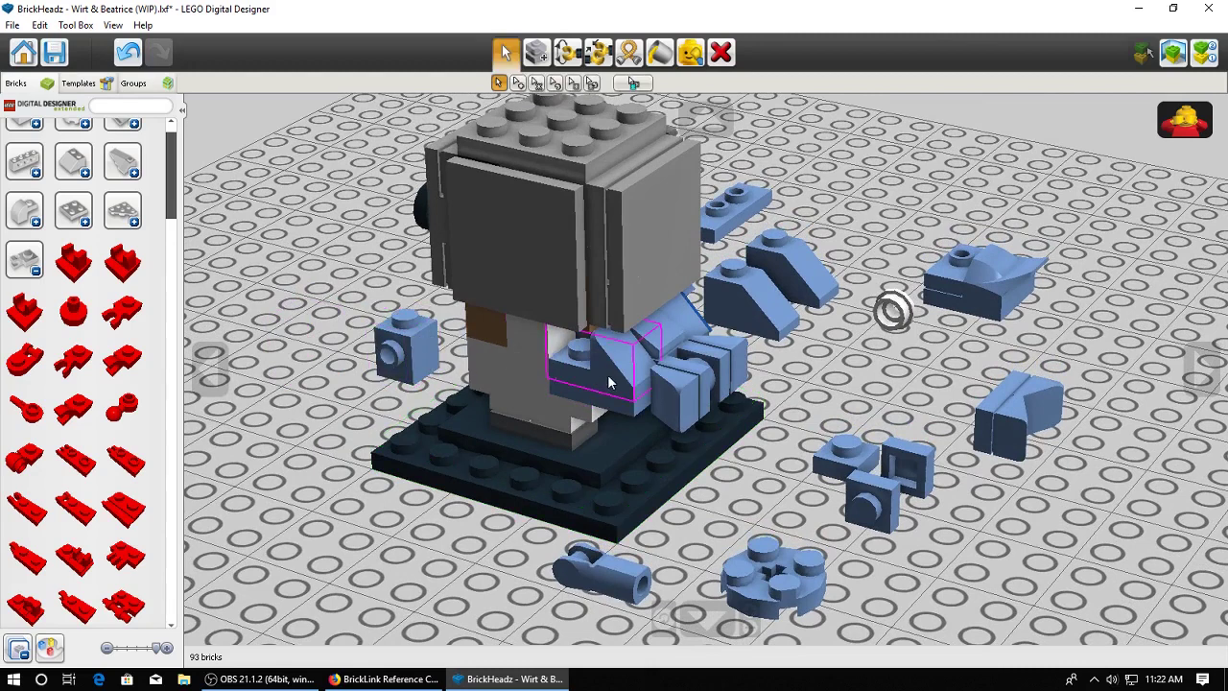
# Try replacing the near slope and the plates below it on the back with the medium blue side-stud brick
pyautogui.moveTo(604, 400); pyautogui.dragTo(863, 390)
pyautogui.moveTo(616, 376); pyautogui.dragTo(621, 407)
pyautogui.moveTo(409, 372); pyautogui.dragTo(598, 391)
pyautogui.click(1171, 140)
pyautogui.moveTo(1106, 151); pyautogui.dragTo(571, 399, button='right')
pyautogui.hotkey('ctrl', 'z')
pyautogui.moveTo(722, 373); pyautogui.dragTo(624, 359, button='right')
pyautogui.hotkey('ctrl', 'y')
pyautogui.hotkey('ctrl', 'y')
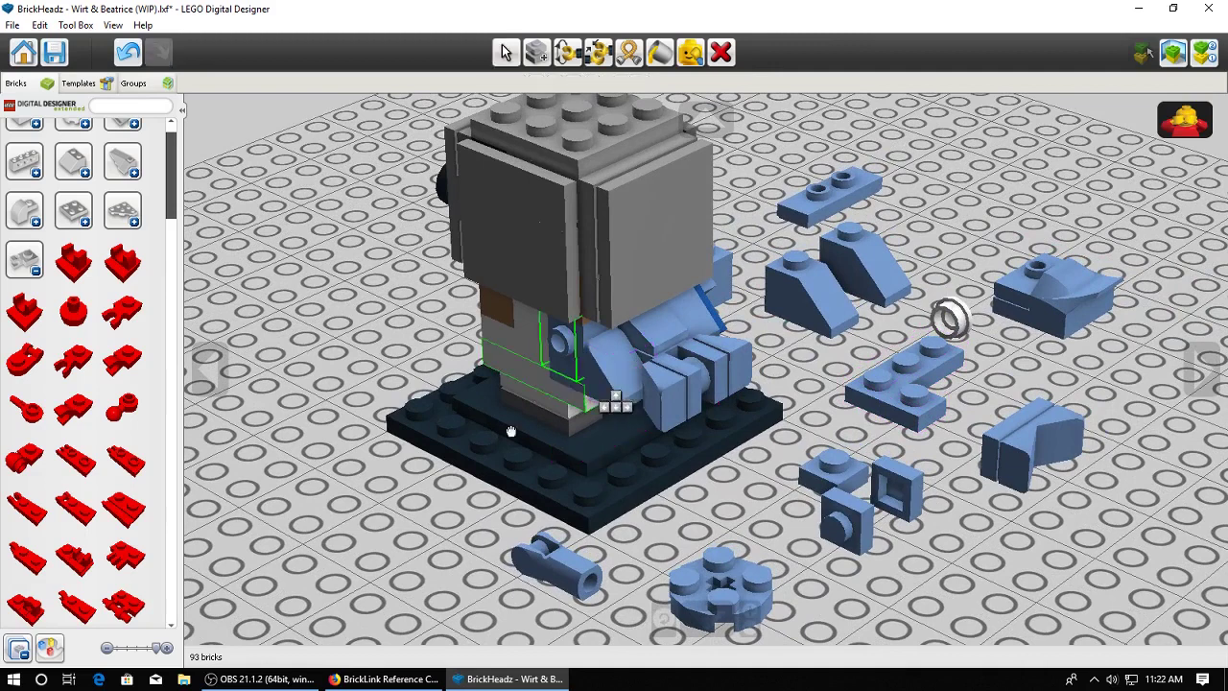
# Try stacking two medium blue 1x2 plates beneath the side-stud brick on the back, with the hidden wing shown again
pyautogui.click(25, 263)
pyautogui.click(74, 211)
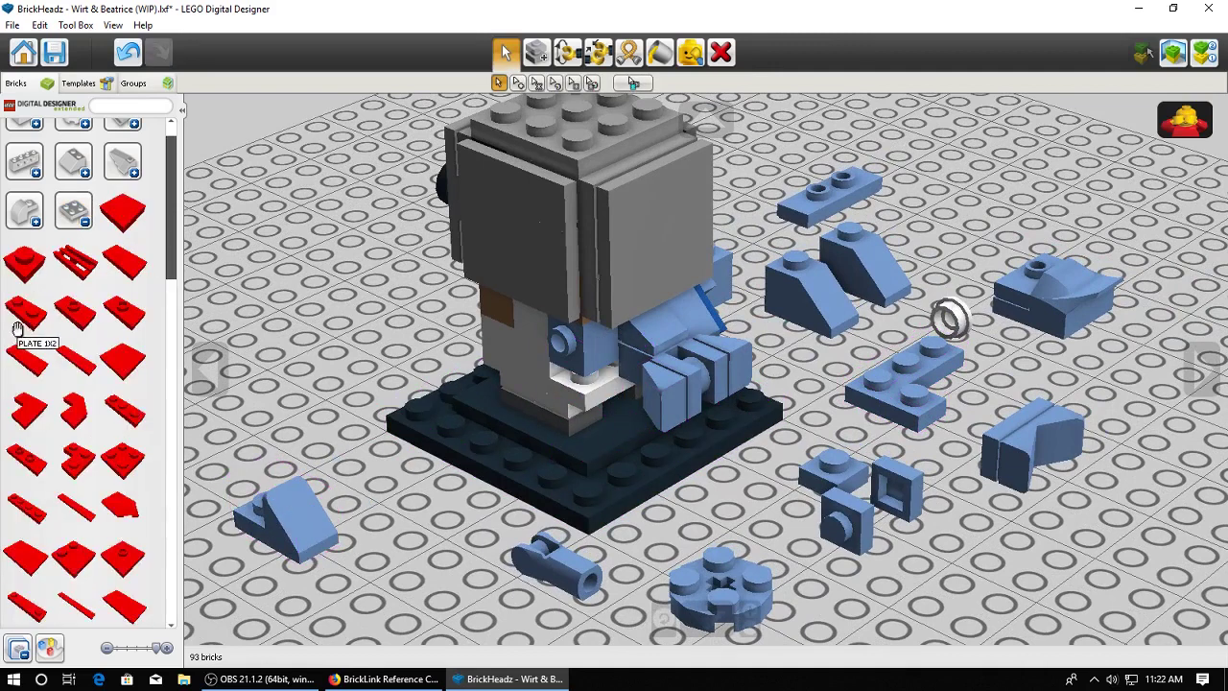
pyautogui.click(21, 324)
pyautogui.click(606, 397)
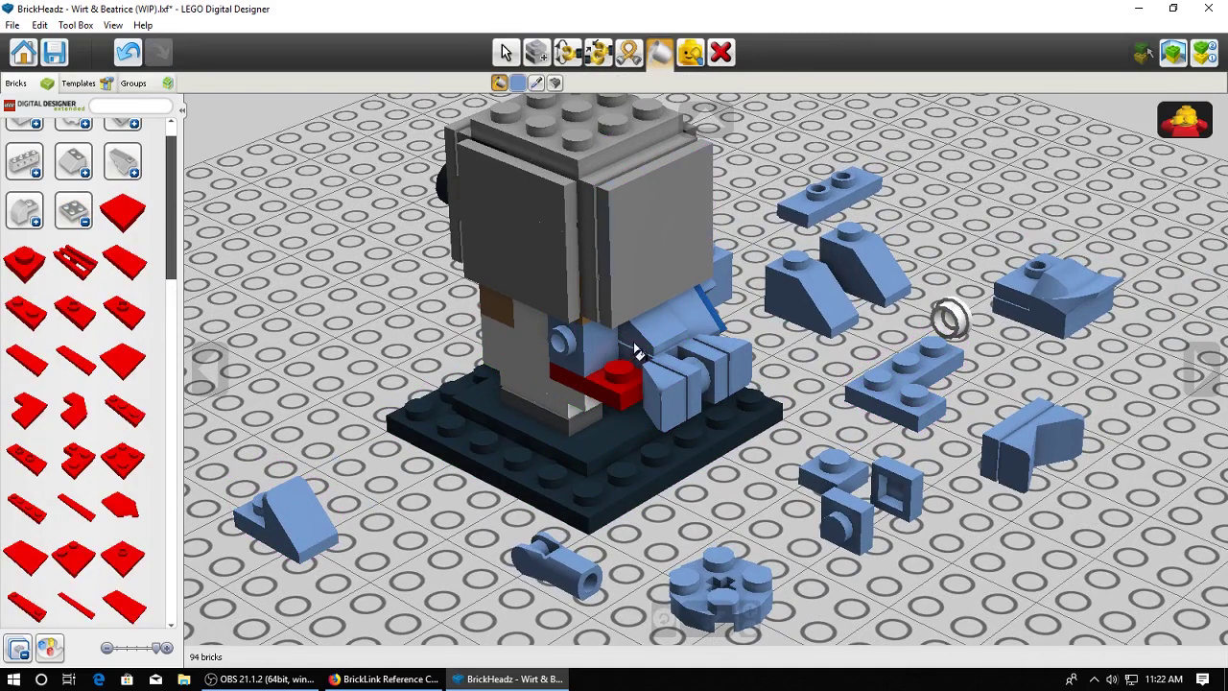
pyautogui.click(660, 333)
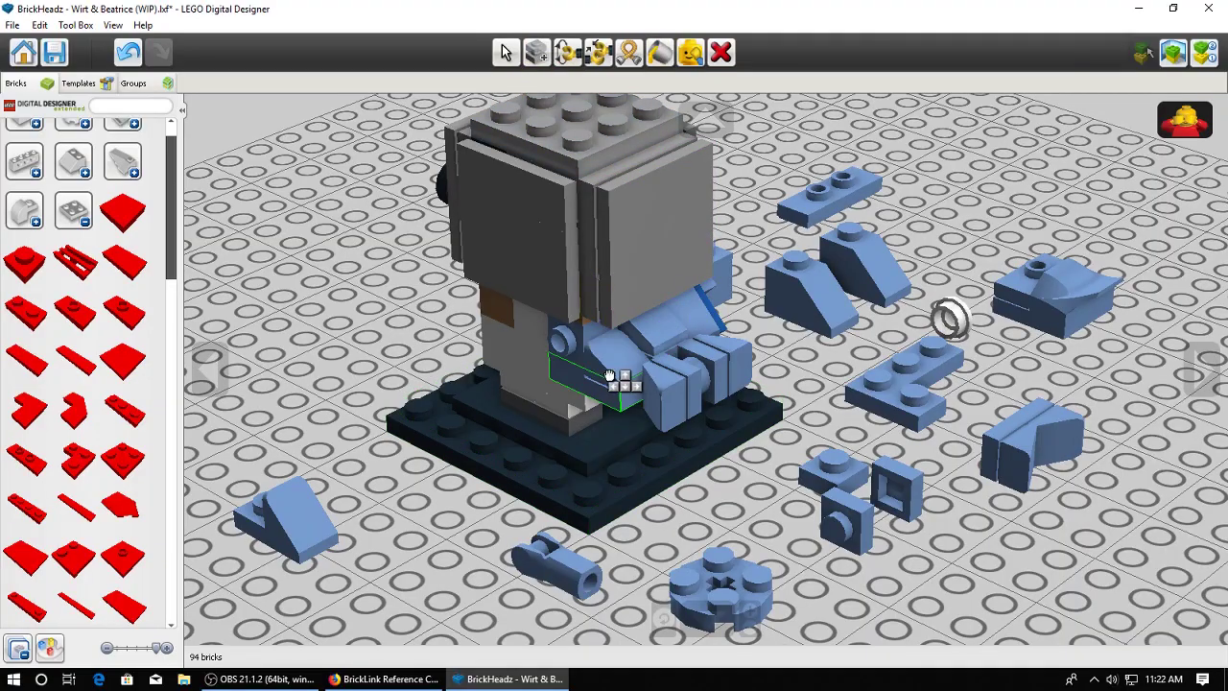
pyautogui.click(619, 380)
pyautogui.moveTo(734, 360); pyautogui.dragTo(785, 269, button='right')
pyautogui.click(1195, 123)
pyautogui.moveTo(933, 239)
pyautogui.mouseDown(button='right')
pyautogui.moveTo(978, 222)
pyautogui.moveTo(927, 247)
pyautogui.mouseUp(button='right')
# Undo the added plates, the side-stud brick placement and the hiding of the near wing
pyautogui.hotkey('ctrl', 'z')
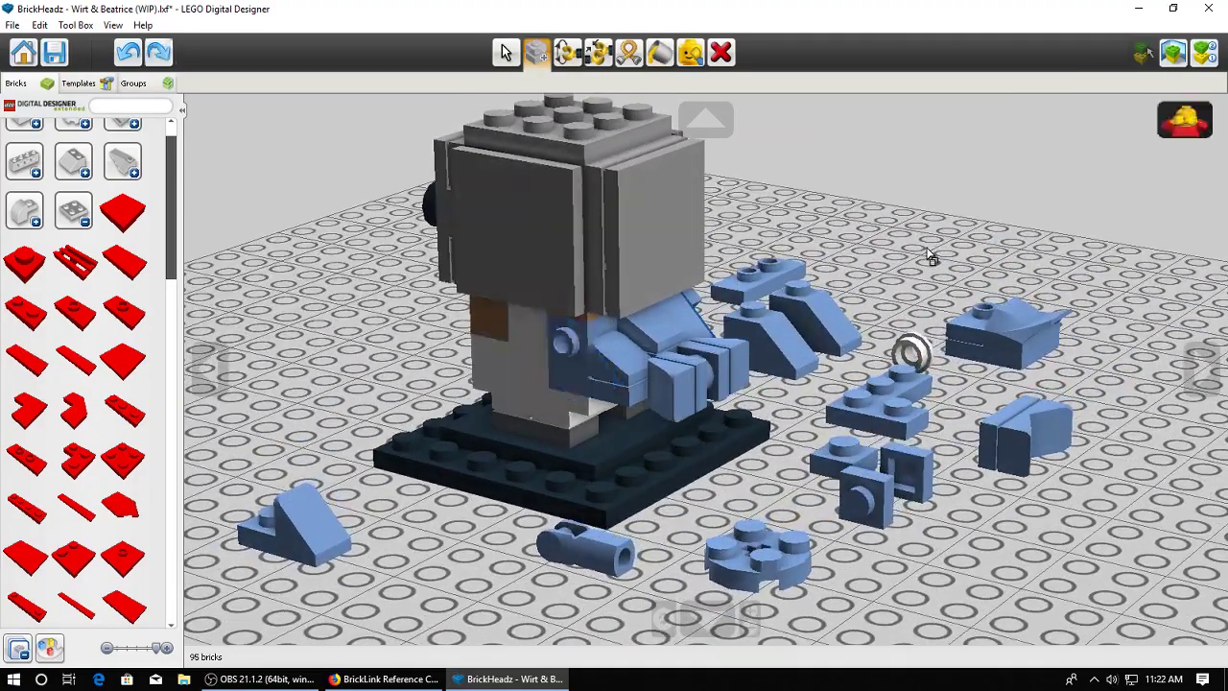
pyautogui.hotkey('ctrl', 'z')
pyautogui.hotkey('ctrl', 'z')
pyautogui.hotkey('ctrl', 'z')
pyautogui.hotkey('ctrl', 'z')
pyautogui.hotkey('ctrl', 'z')
pyautogui.hotkey('ctrl', 'z')
pyautogui.hotkey('ctrl', 'z')
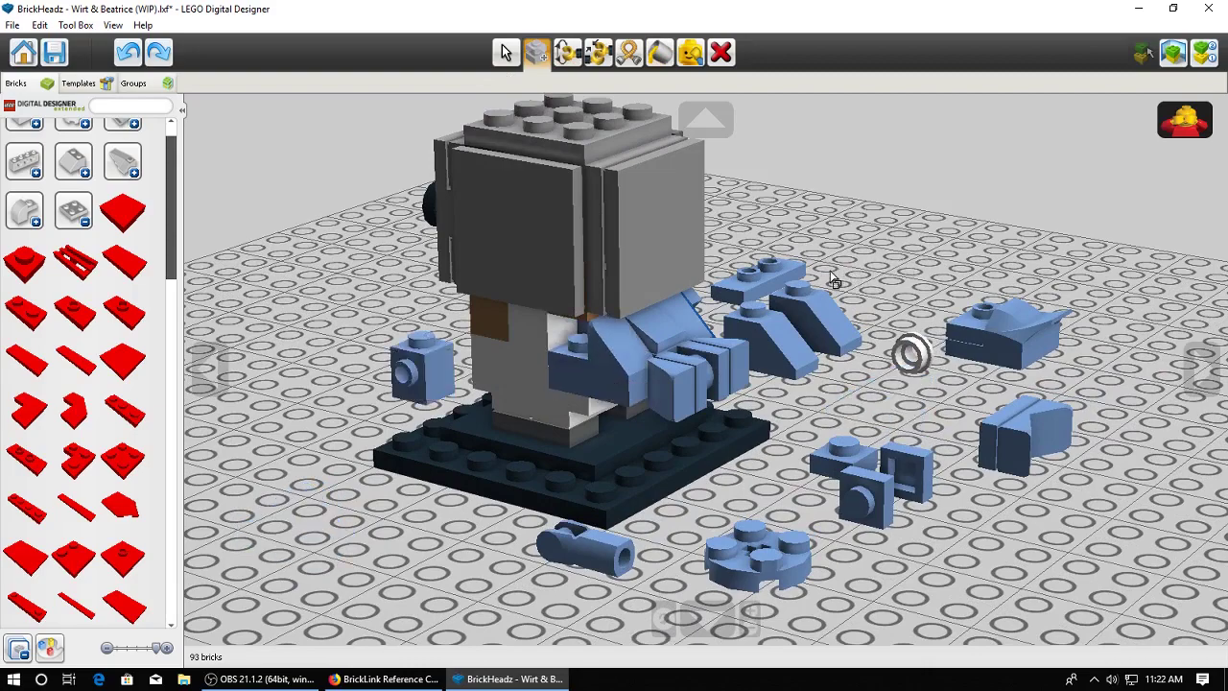
pyautogui.hotkey('ctrl', 'z')
pyautogui.hotkey('ctrl', 'z')
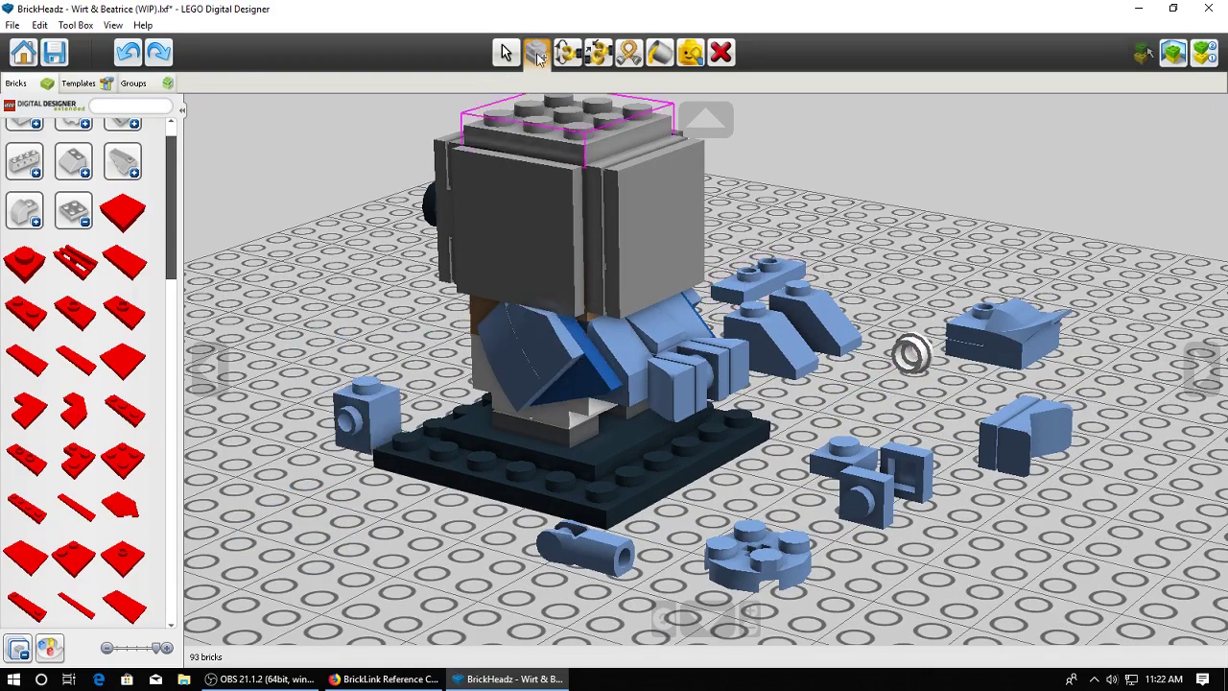
# Try pulling a piece of the near wing away from the body, and undo the move
pyautogui.click(511, 48)
pyautogui.moveTo(731, 299); pyautogui.dragTo(569, 270, button='right')
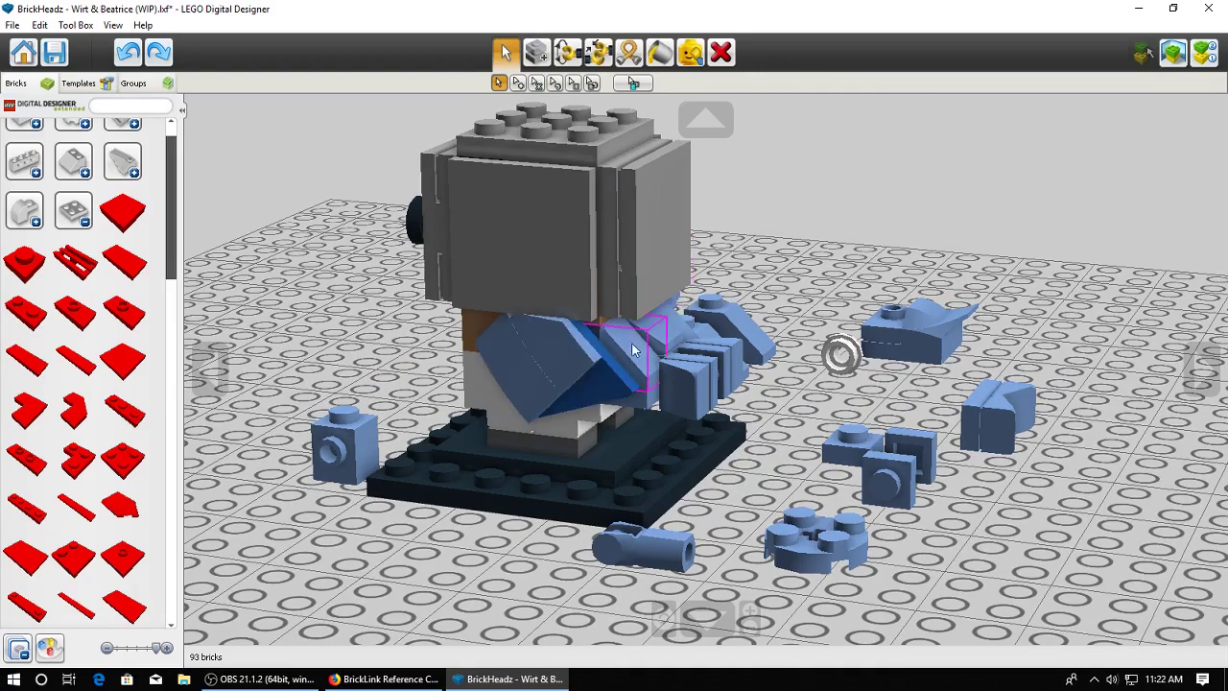
pyautogui.moveTo(697, 314); pyautogui.dragTo(693, 328, button='right')
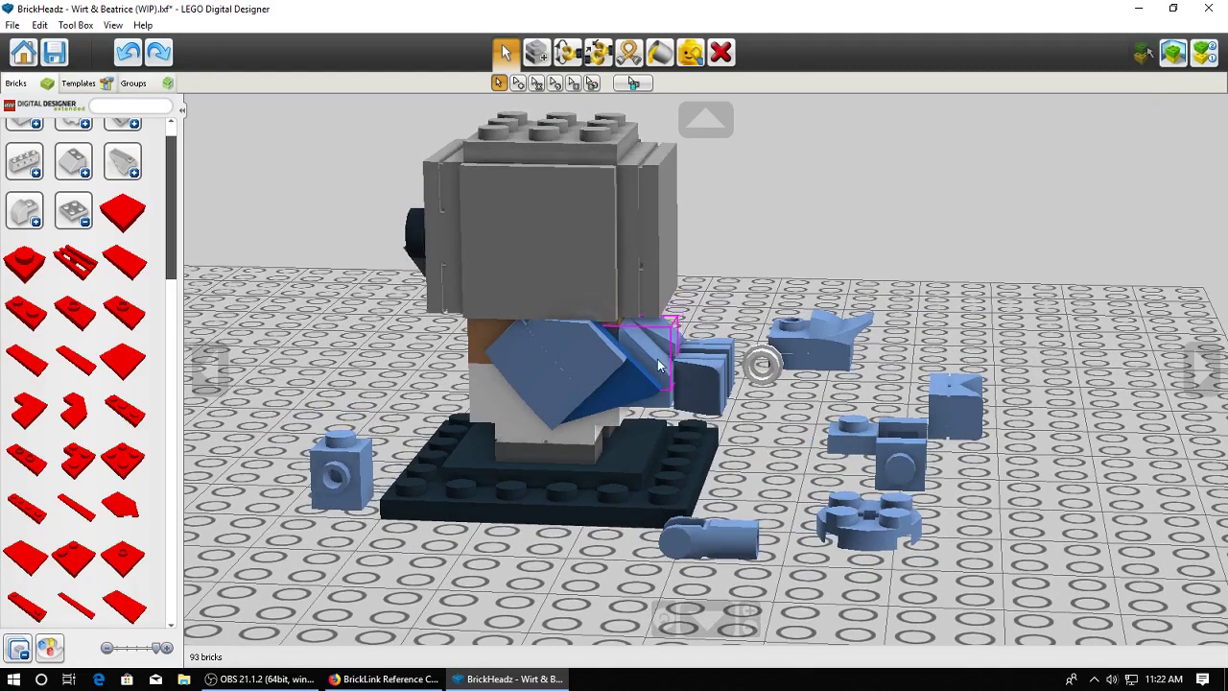
pyautogui.moveTo(631, 367); pyautogui.dragTo(603, 391, button='right')
pyautogui.moveTo(561, 364); pyautogui.dragTo(350, 348)
pyautogui.click(129, 53)
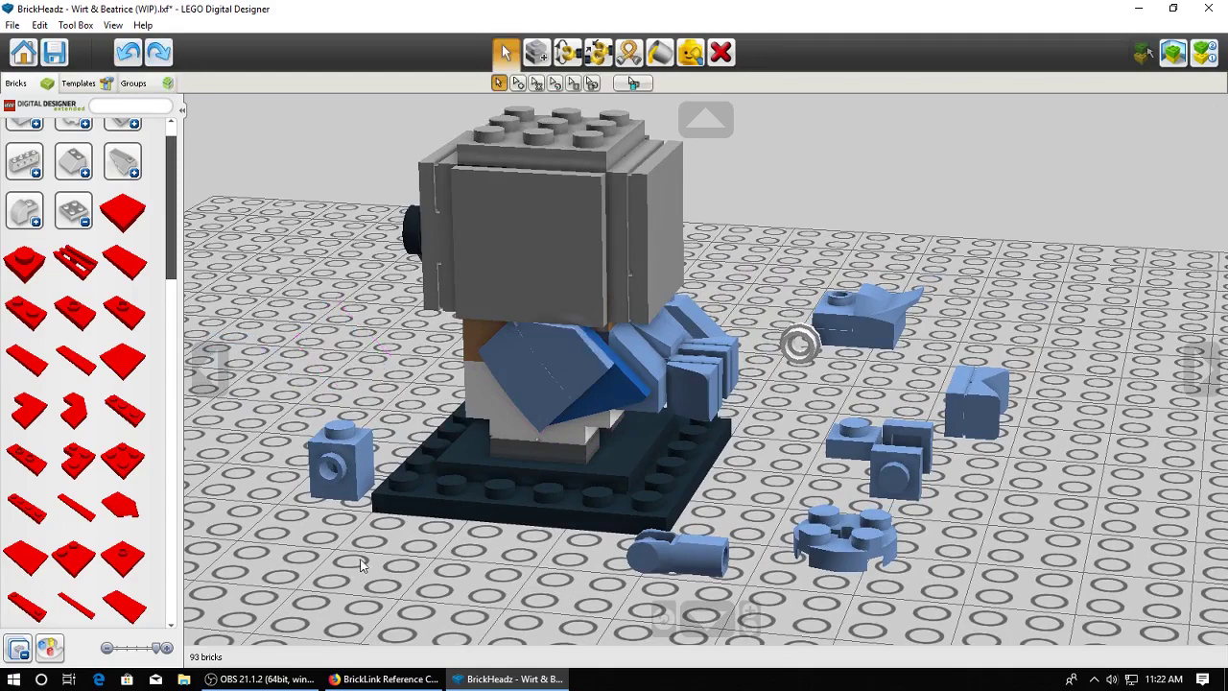
# Switch to Firefox and open the Slope, Curved category of the BrickLink parts catalog
pyautogui.click(384, 678)
pyautogui.scroll(5, 285, 109)
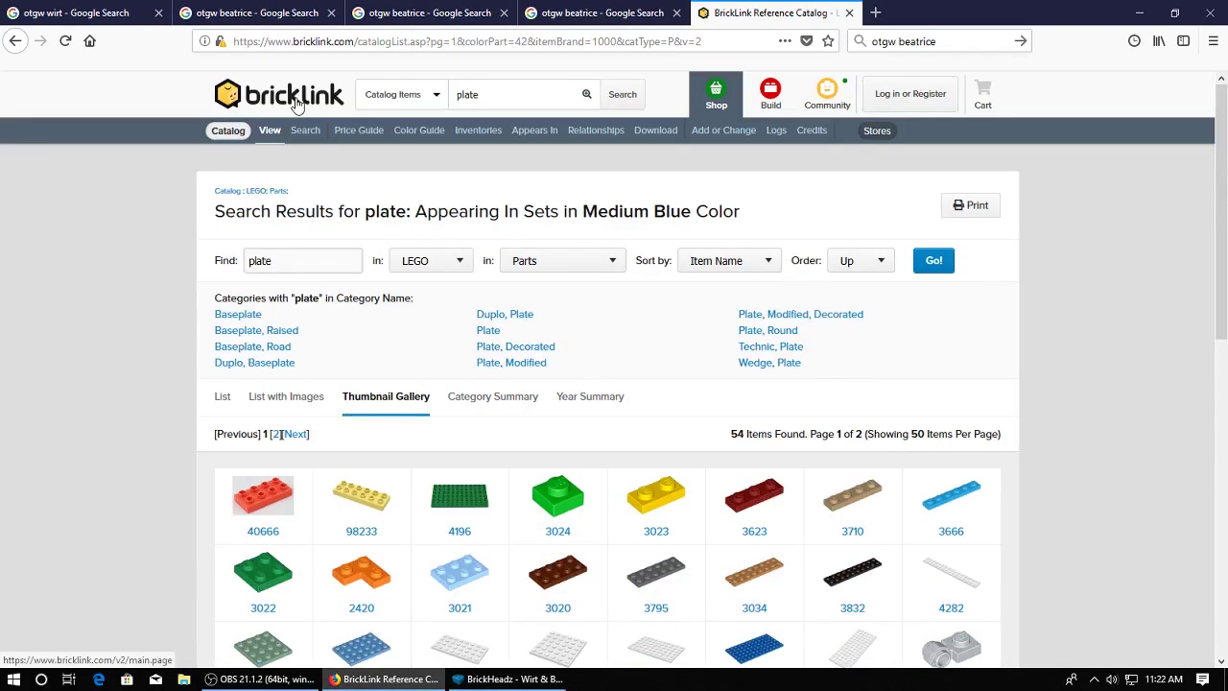
pyautogui.click(297, 106)
pyautogui.scroll(-3, 502, 416)
pyautogui.click(561, 370)
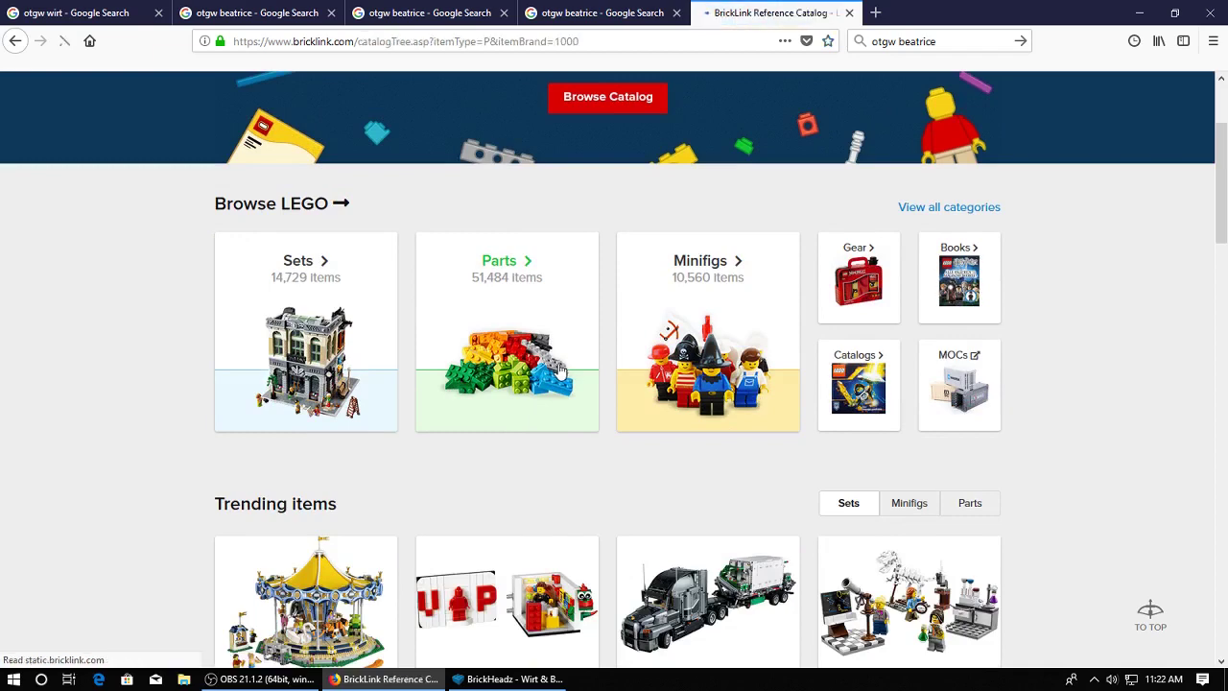
pyautogui.scroll(-3, 754, 348)
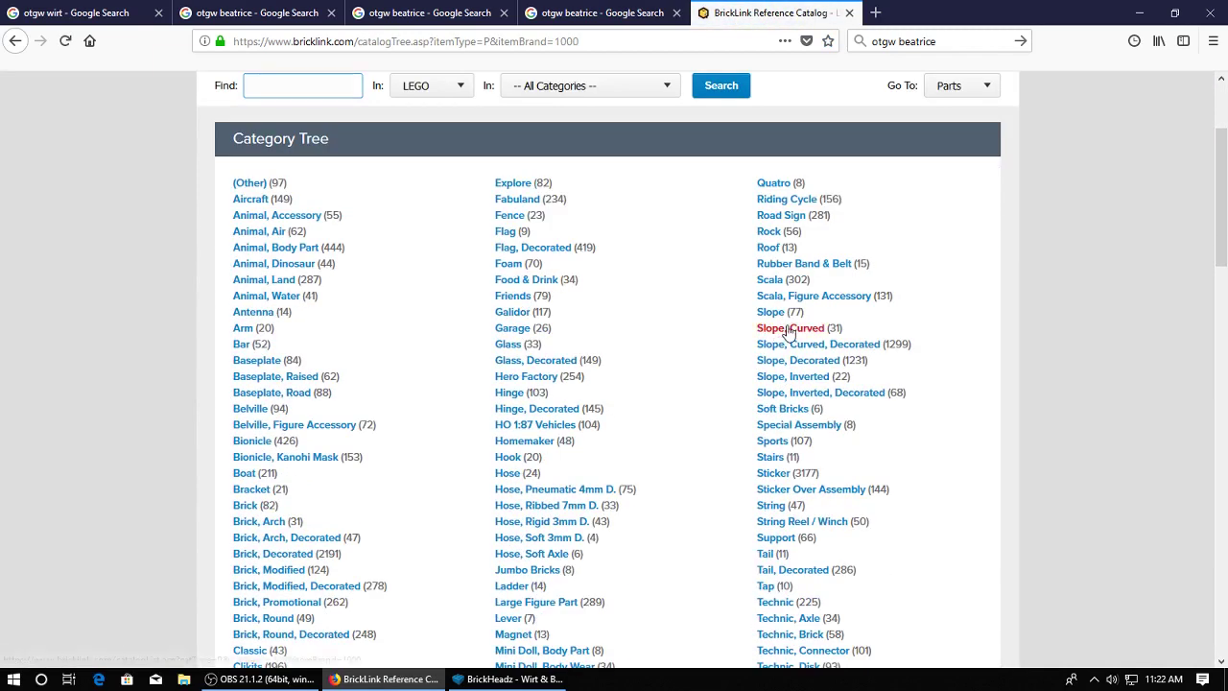
pyautogui.click(789, 329)
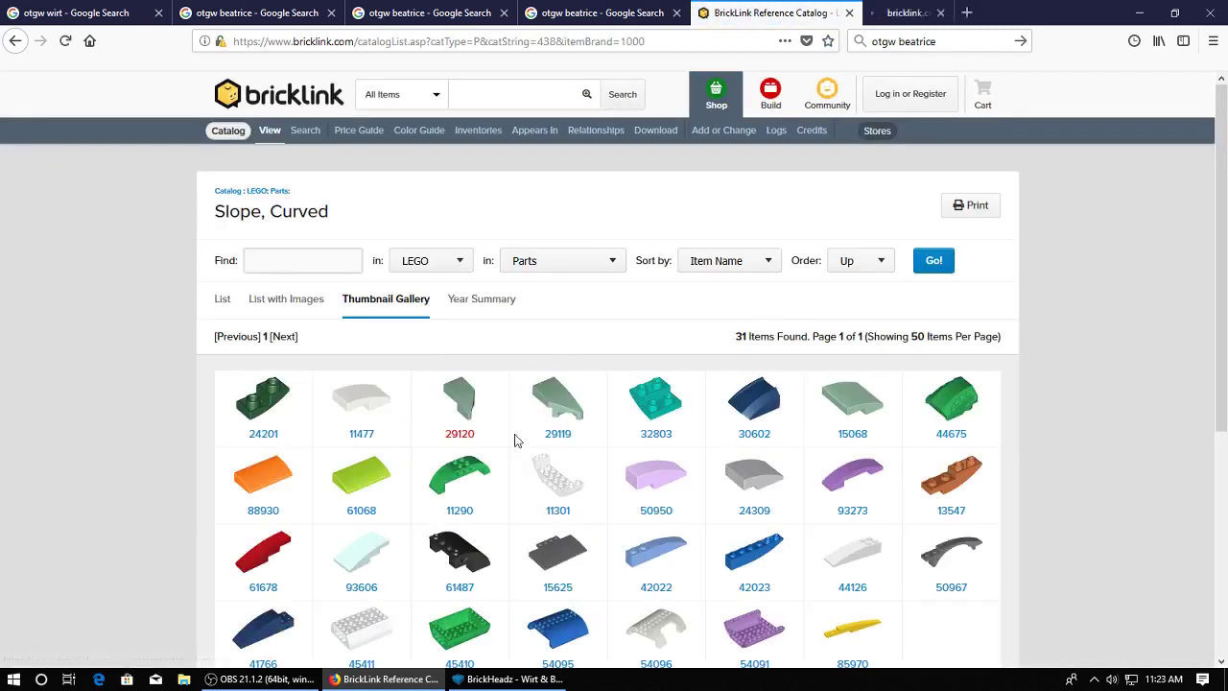
# Check the available colors of curved slope parts 29120 and 29119, close their pages, and look over the category list
pyautogui.middleClick(556, 435)
pyautogui.click(801, 14)
pyautogui.scroll(-3, 795, 314)
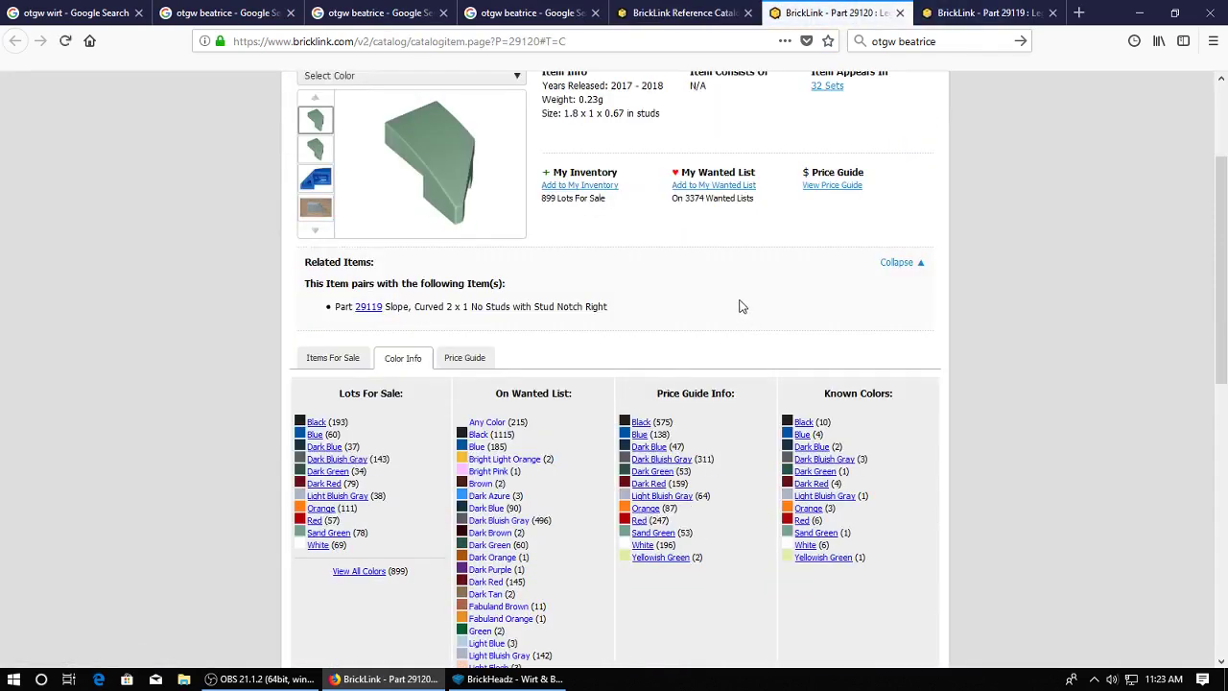
pyautogui.click(899, 13)
pyautogui.scroll(-3, 739, 270)
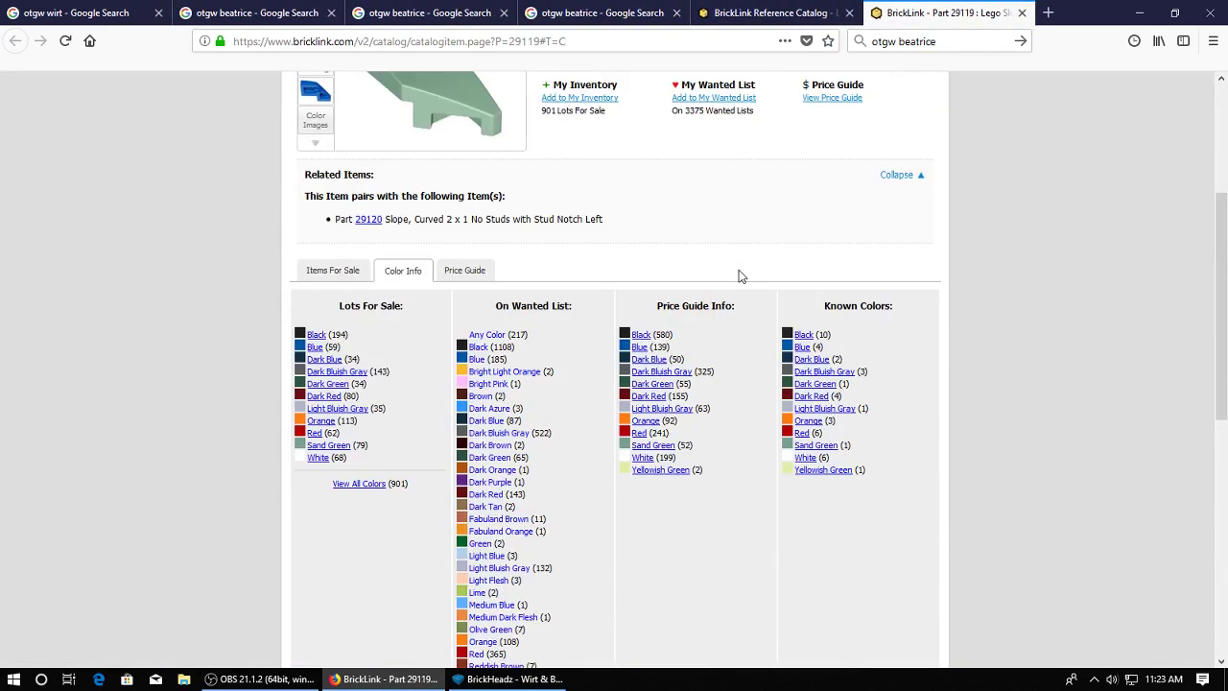
pyautogui.click(1021, 12)
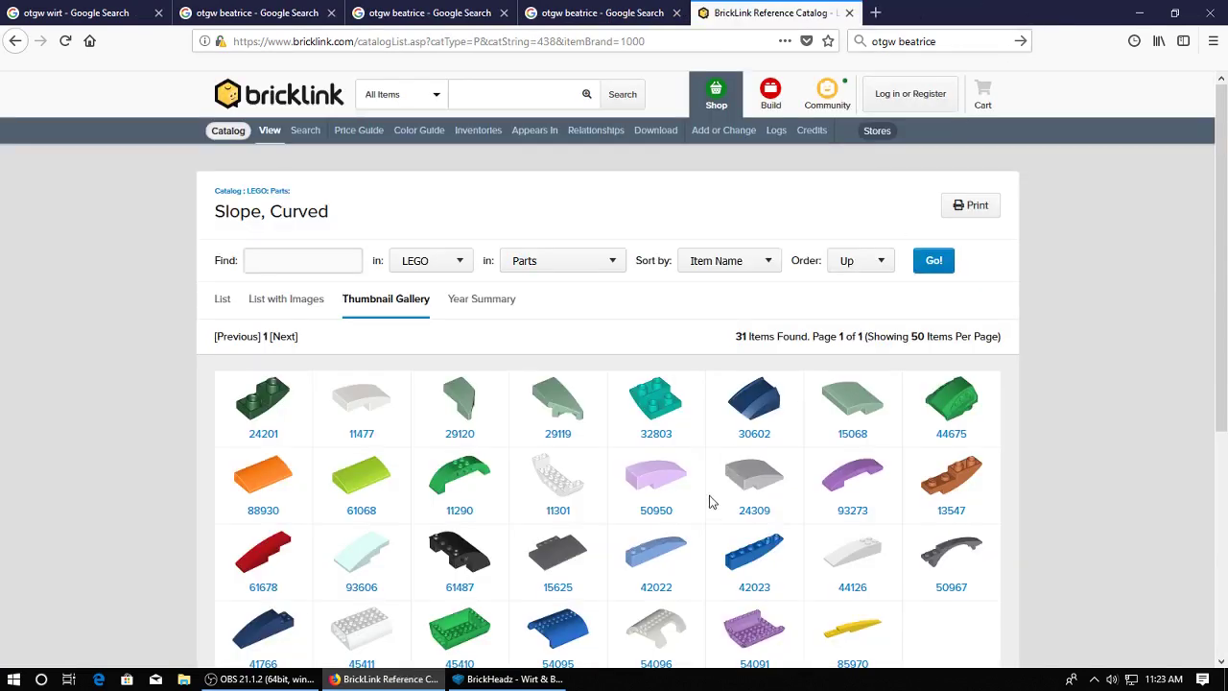
pyautogui.scroll(-2, 706, 501)
# Return to LEGO Digital Designer and paint the outer slopes of the near wing Bright Blue
pyautogui.hotkey('alt', 'Tab')
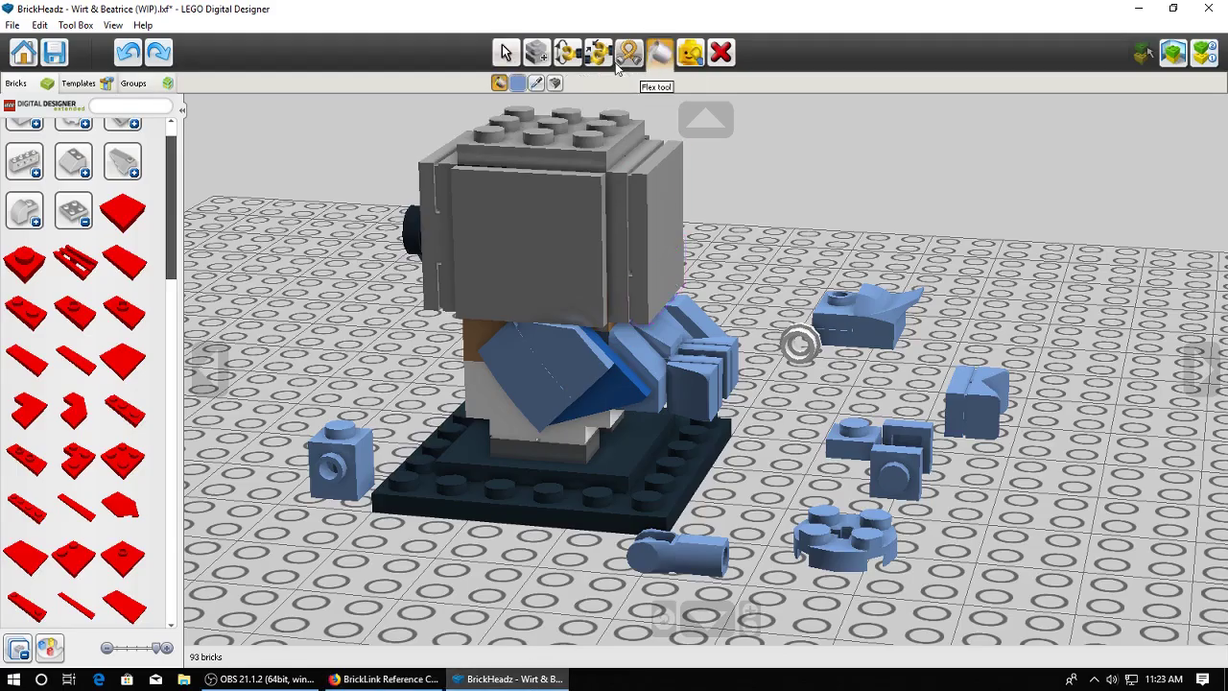
pyautogui.click(660, 52)
pyautogui.click(710, 245)
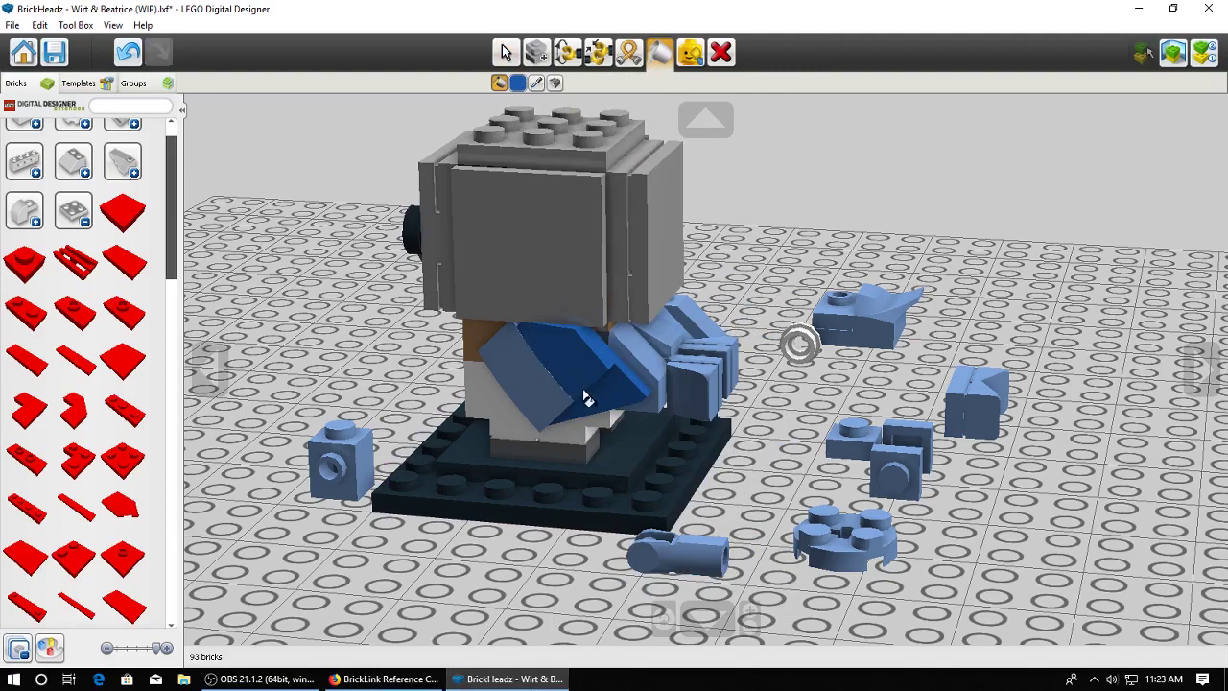
pyautogui.click(545, 378)
pyautogui.click(643, 359)
pyautogui.moveTo(680, 343); pyautogui.dragTo(918, 291, button='right')
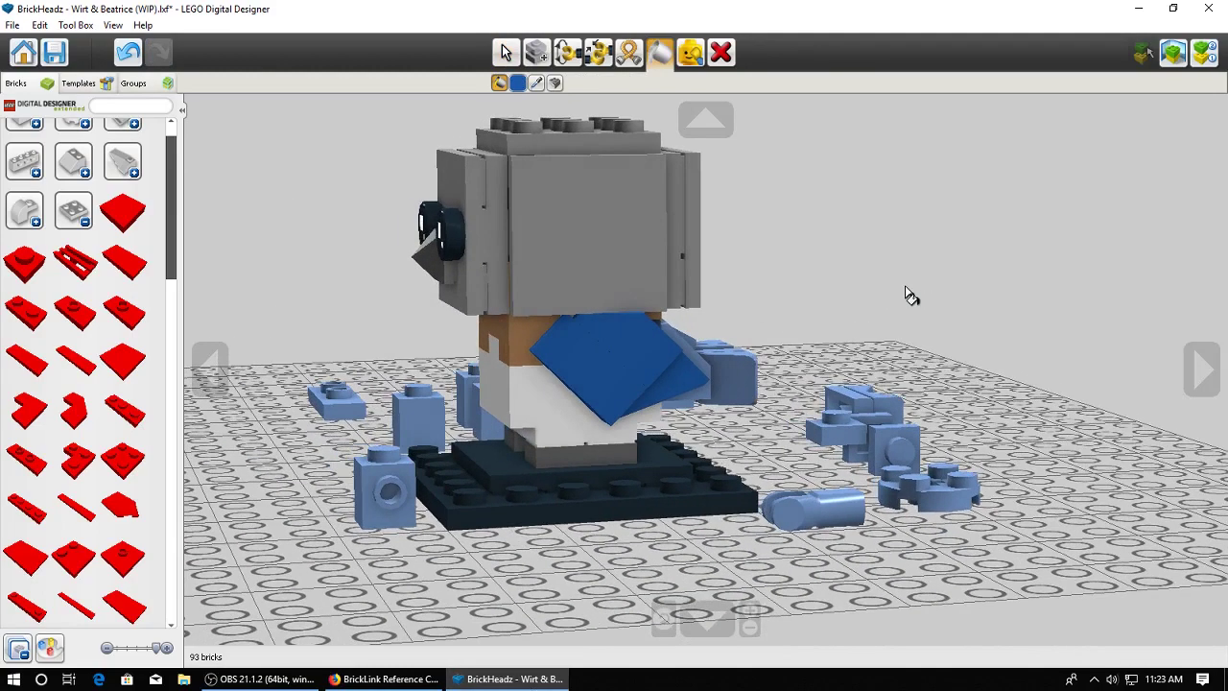
# Paint the rear tip of the near wing dark blue
pyautogui.click(518, 83)
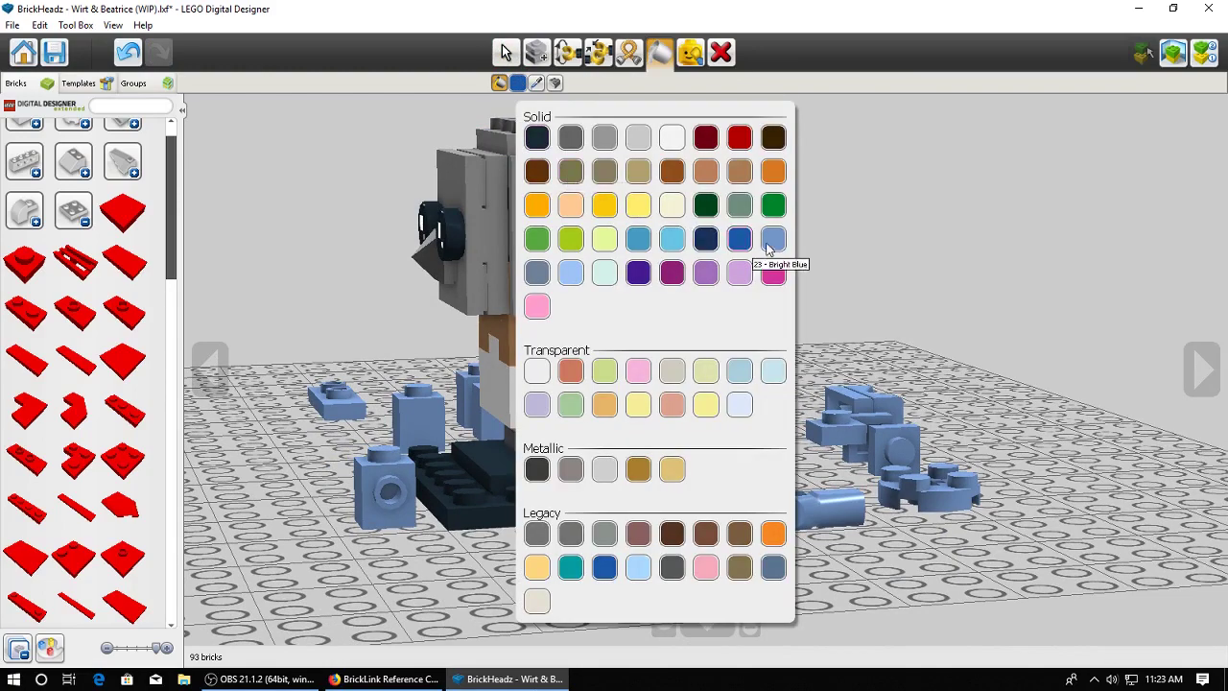
pyautogui.click(767, 246)
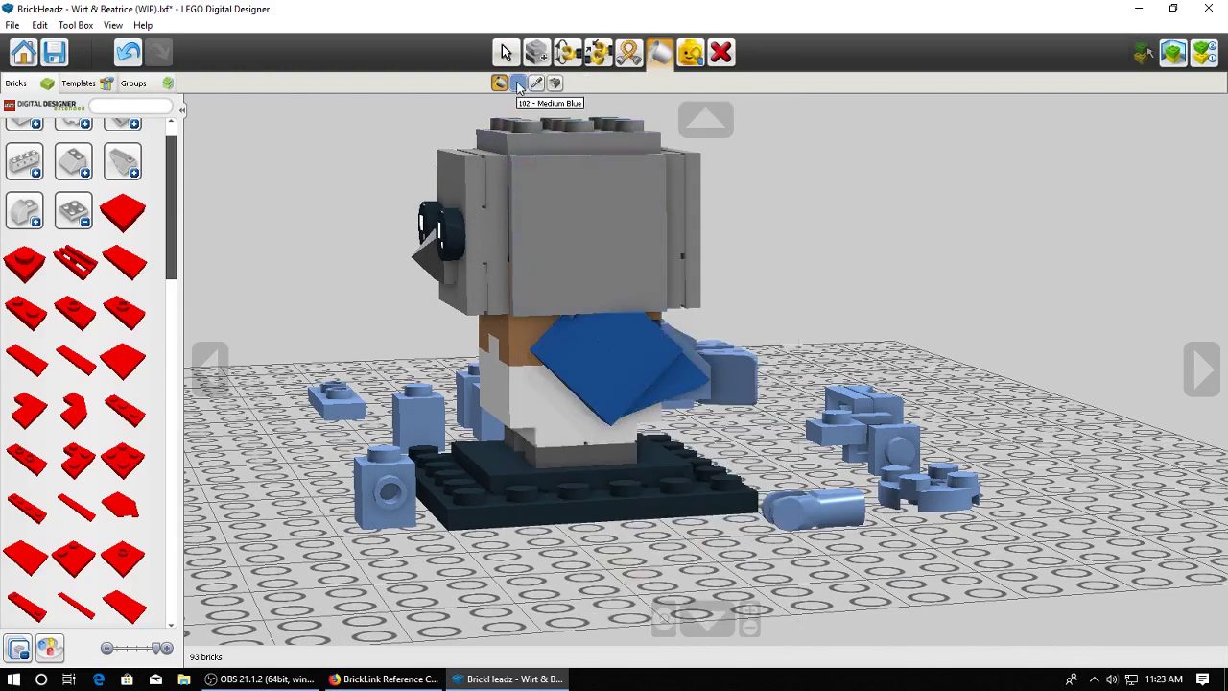
pyautogui.click(518, 84)
pyautogui.click(707, 240)
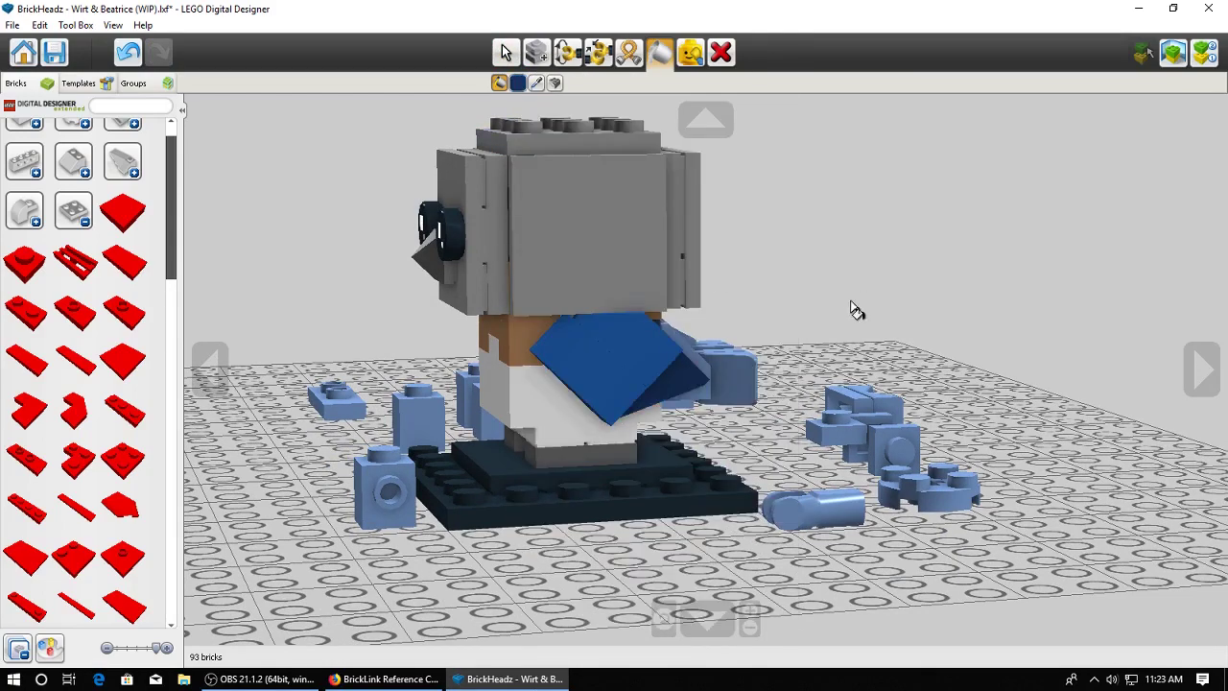
pyautogui.moveTo(857, 309); pyautogui.dragTo(881, 261, button='right')
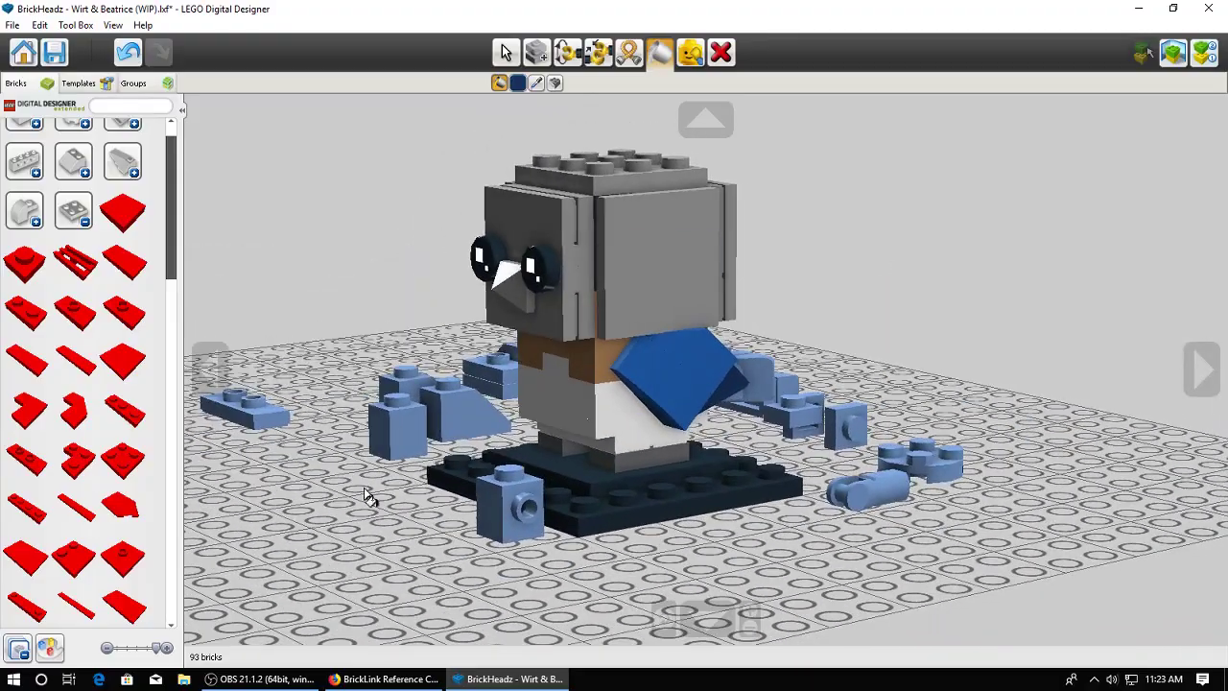
# Switch to Firefox and examine the picture of Beatrice flying for her wing colors
pyautogui.click(383, 678)
pyautogui.click(393, 14)
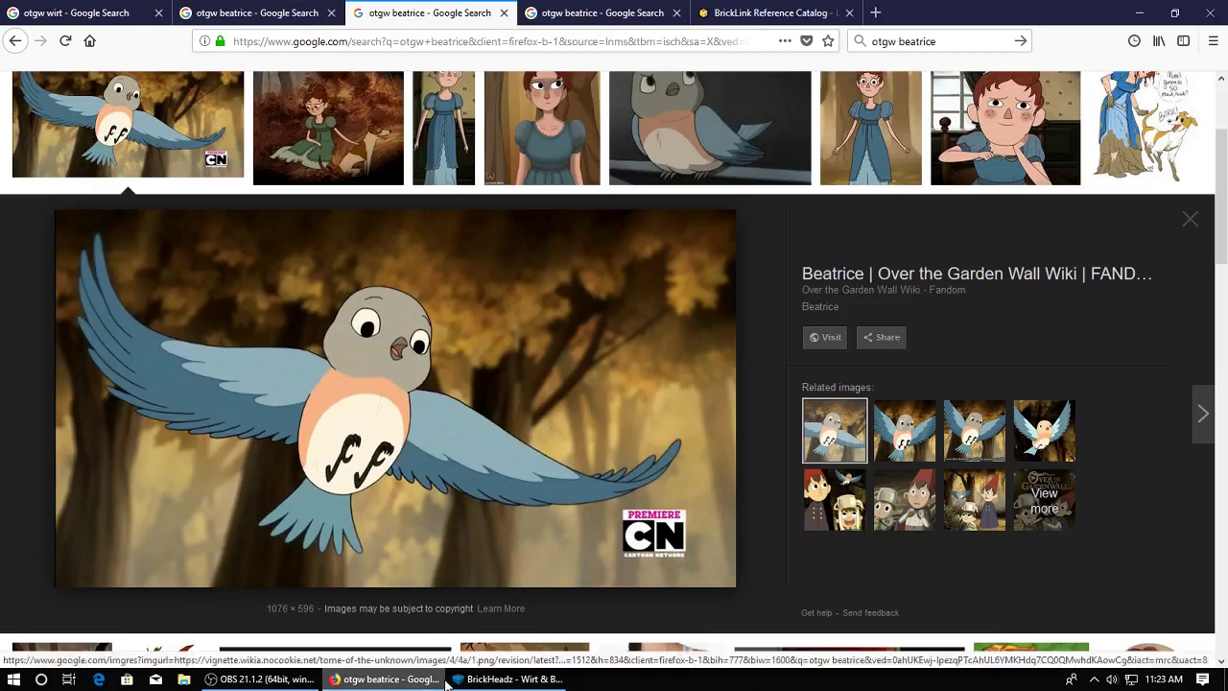
# Return to LEGO Digital Designer and look over the solid colors available for painting the wing
pyautogui.click(489, 680)
pyautogui.moveTo(844, 520); pyautogui.dragTo(813, 530, button='right')
pyautogui.click(518, 83)
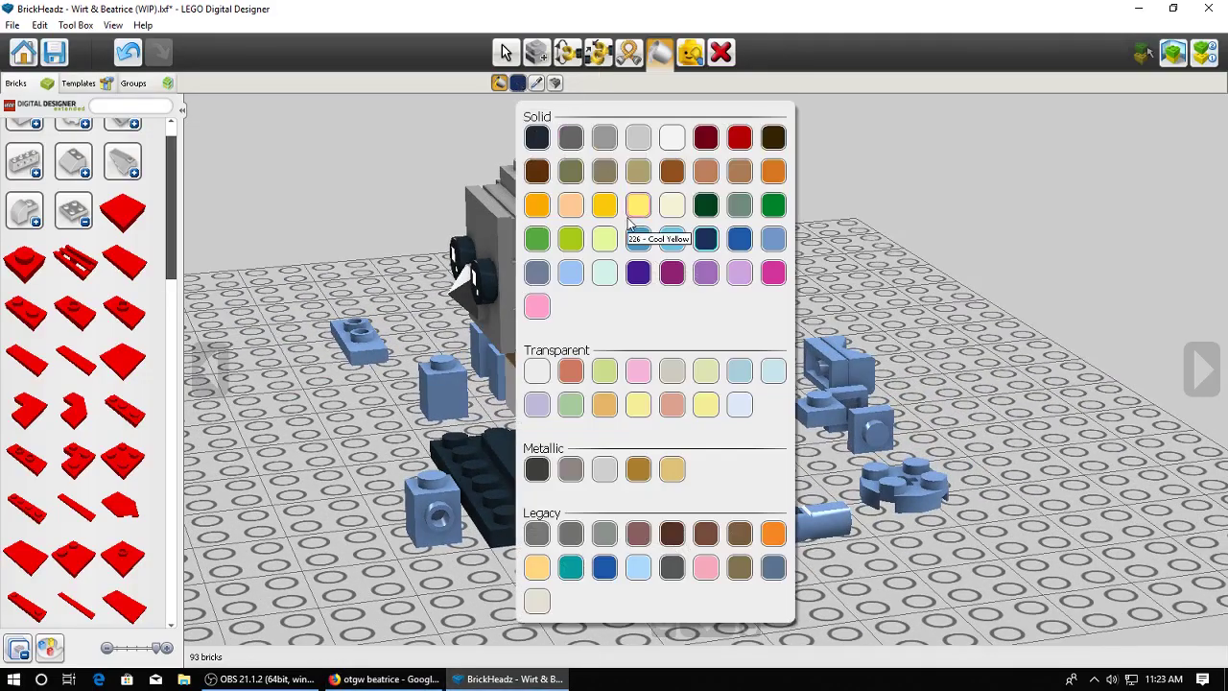
pyautogui.click(672, 239)
pyautogui.moveTo(792, 338); pyautogui.dragTo(758, 326, button='right')
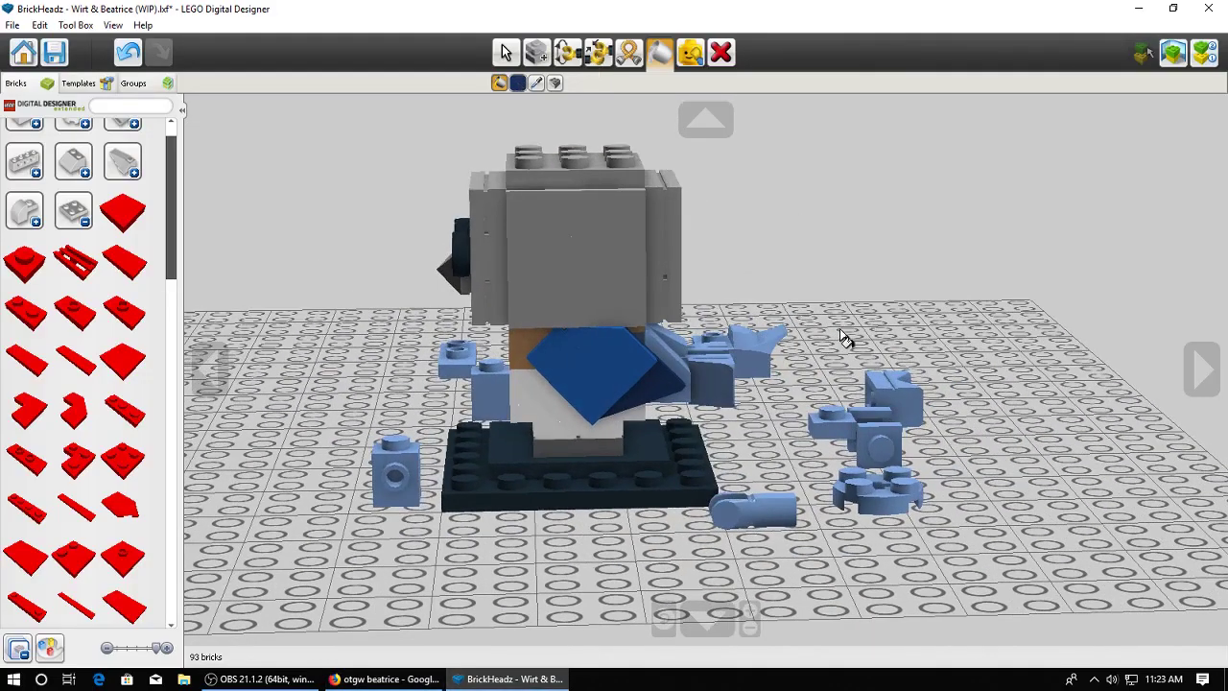
# Undo the last two paint changes on the near wing
pyautogui.moveTo(842, 338)
pyautogui.mouseDown(button='right')
pyautogui.moveTo(817, 340)
pyautogui.moveTo(815, 351)
pyautogui.mouseUp(button='right')
pyautogui.click(816, 351)
pyautogui.hotkey('ctrl', 'z')
pyautogui.hotkey('ctrl', 'z')
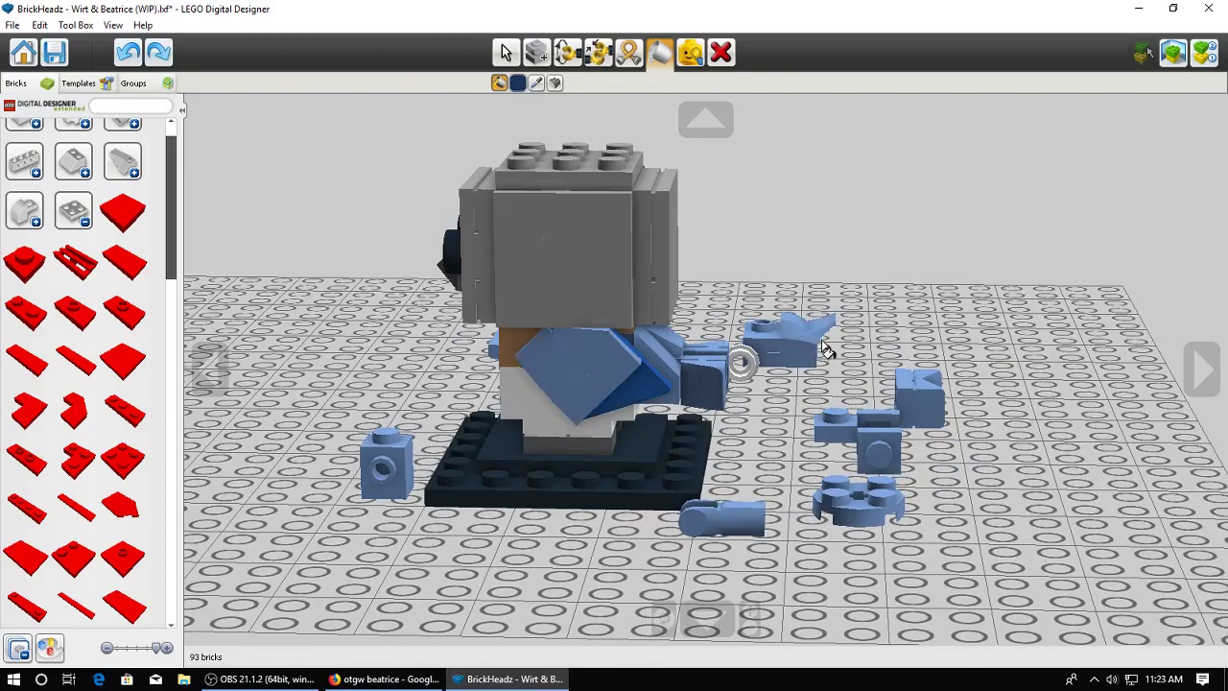
pyautogui.hotkey('ctrl', 'z')
pyautogui.hotkey('ctrl', 'y')
pyautogui.click(510, 53)
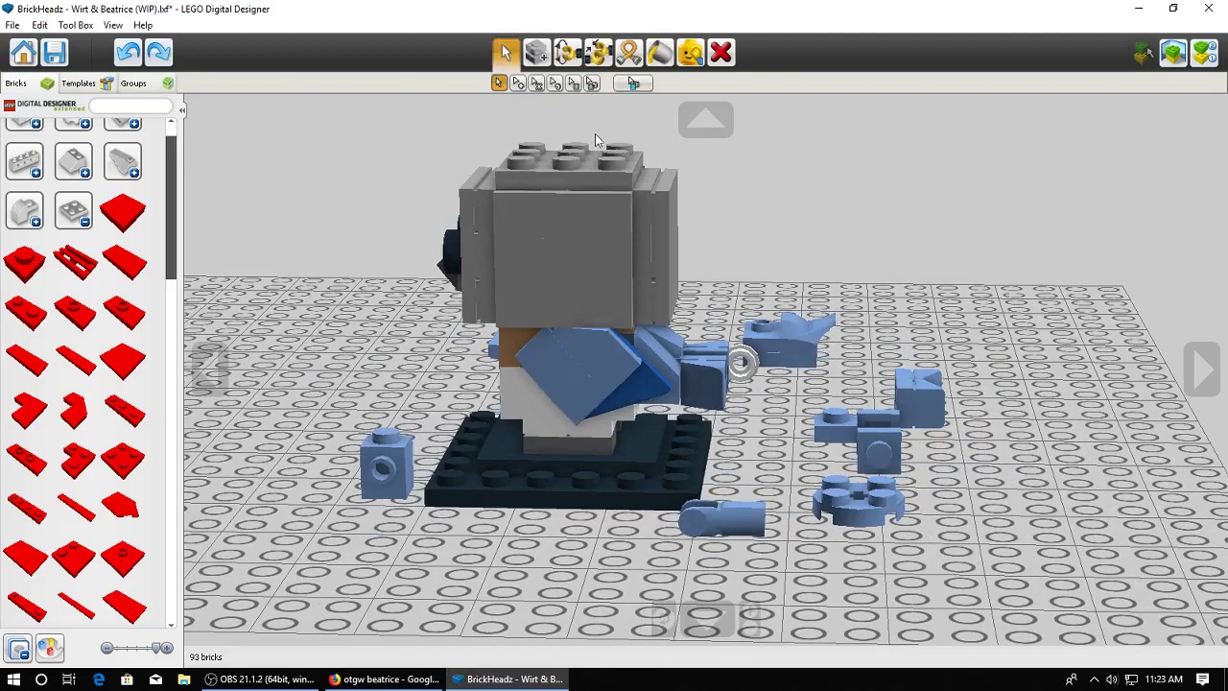
# Hide the near wing to expose the white body bricks behind it
pyautogui.moveTo(743, 305); pyautogui.dragTo(699, 330, button='right')
pyautogui.moveTo(610, 357); pyautogui.dragTo(669, 323, button='right')
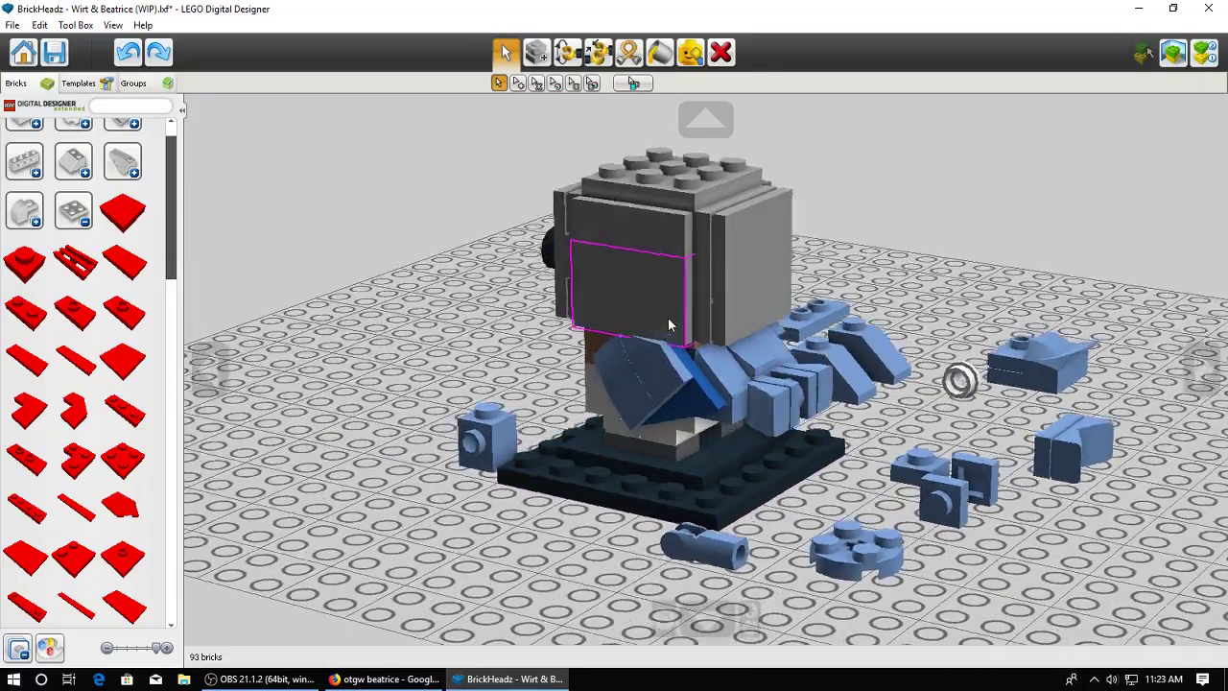
pyautogui.scroll(1, 669, 323)
pyautogui.moveTo(783, 401); pyautogui.dragTo(666, 7, button='right')
pyautogui.click(690, 54)
pyautogui.moveTo(586, 376); pyautogui.dragTo(639, 403, button='right')
pyautogui.click(630, 394)
pyautogui.click(505, 53)
# Pull the upper white brick out of the body's near side and fill the gap beside the orange section with red 1x1 plates
pyautogui.moveTo(640, 449); pyautogui.dragTo(639, 428, button='right')
pyautogui.moveTo(637, 420); pyautogui.dragTo(403, 317)
pyautogui.moveTo(614, 365)
pyautogui.mouseDown(button='right')
pyautogui.moveTo(573, 407)
pyautogui.moveTo(618, 374)
pyautogui.mouseUp(button='right')
pyautogui.hotkey('ctrl', 'z')
pyautogui.moveTo(623, 369); pyautogui.dragTo(431, 413)
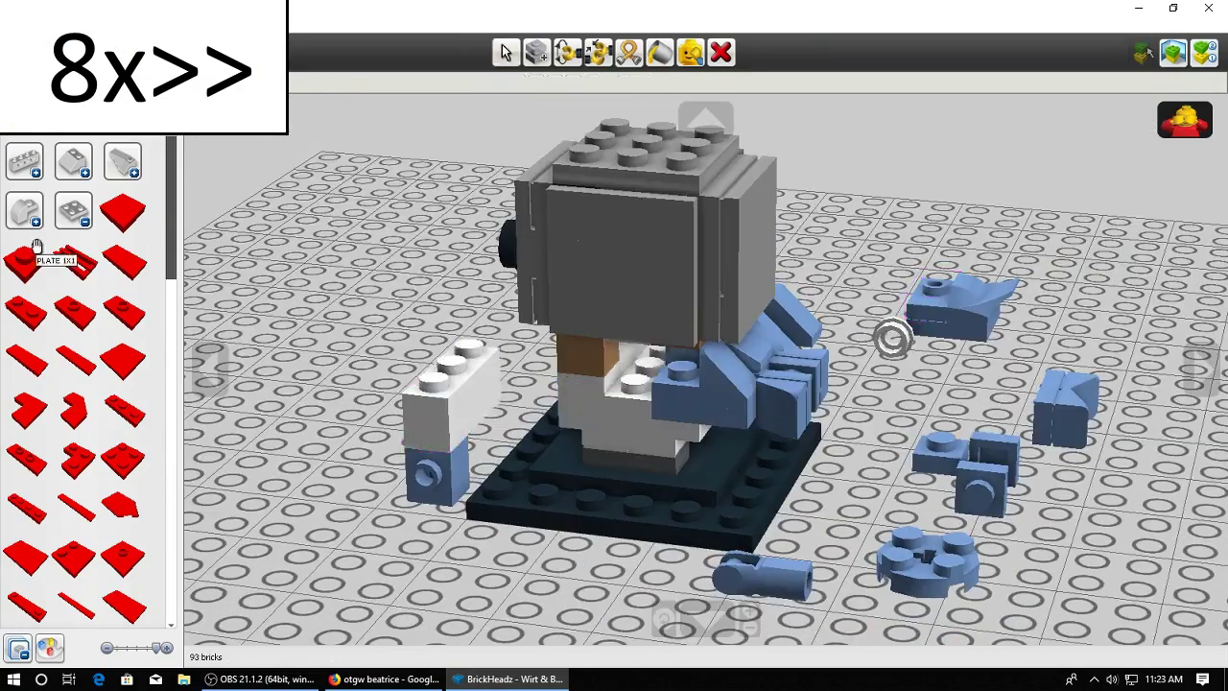
pyautogui.click(636, 369)
# Move the remaining white bricks and the 2x2 plate out of the lower body, and set the near wing aside
pyautogui.moveTo(618, 412); pyautogui.dragTo(312, 351)
pyautogui.moveTo(451, 403); pyautogui.dragTo(309, 316)
pyautogui.moveTo(671, 384); pyautogui.dragTo(430, 312)
pyautogui.moveTo(635, 441); pyautogui.dragTo(389, 591)
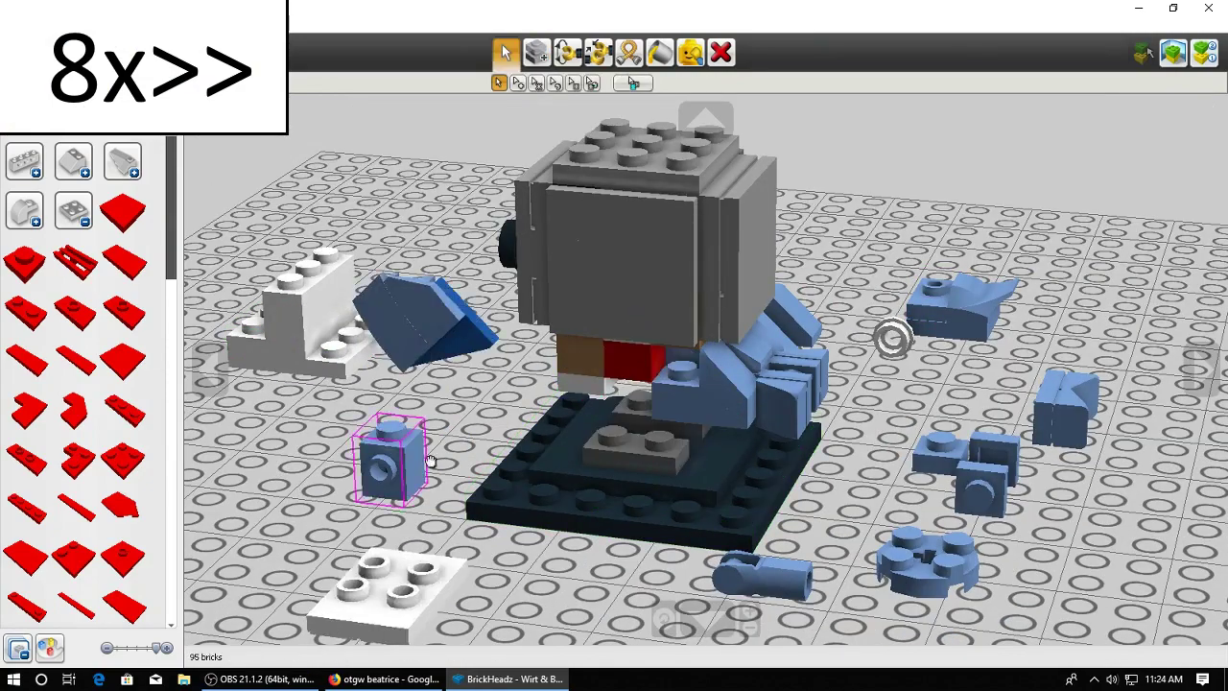
# Place the blue side-stud brick in the body's near side and rotate the wing piece on its stud with the Hinge tool
pyautogui.moveTo(392, 461); pyautogui.dragTo(633, 408)
pyautogui.moveTo(431, 312); pyautogui.dragTo(342, 447)
pyautogui.click(568, 53)
pyautogui.click(637, 422)
pyautogui.click(505, 53)
pyautogui.click(568, 53)
pyautogui.click(630, 412)
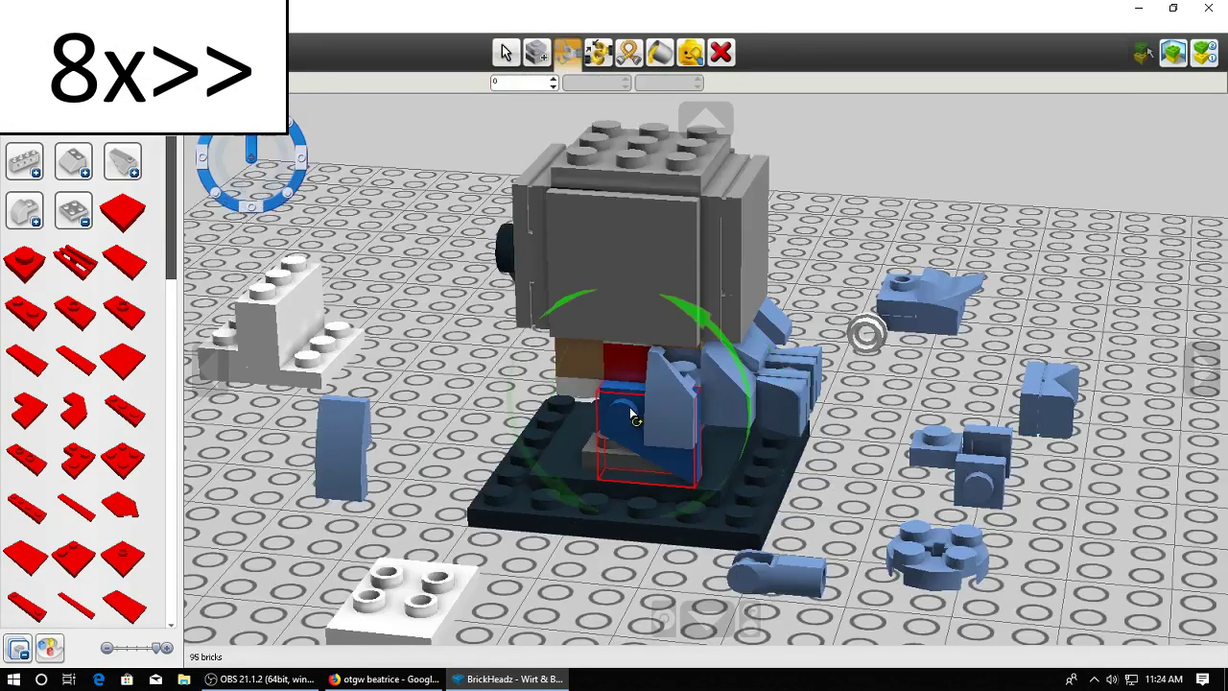
pyautogui.moveTo(705, 331); pyautogui.dragTo(661, 311)
# Attach the detached outer wing slope to the near wing on the rebuilt side, and check the bird from both sides
pyautogui.moveTo(575, 230); pyautogui.dragTo(587, 114, button='right')
pyautogui.click(505, 53)
pyautogui.moveTo(331, 470); pyautogui.dragTo(623, 394)
pyautogui.moveTo(883, 190); pyautogui.dragTo(722, 316, button='right')
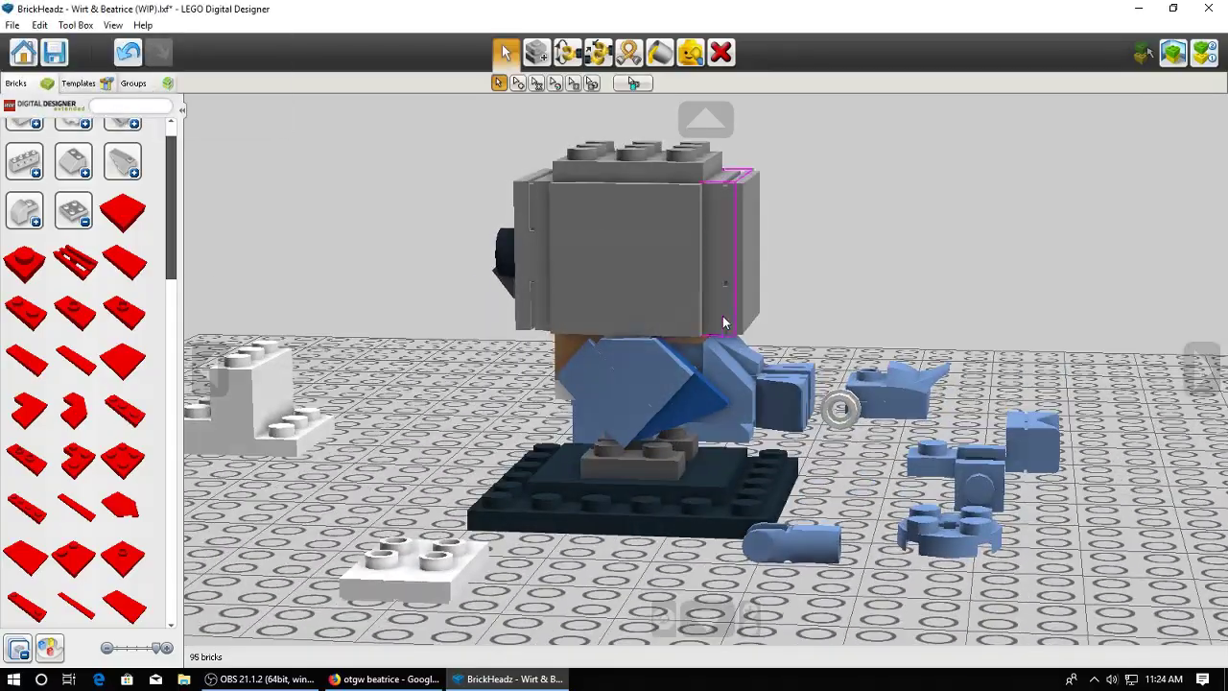
pyautogui.moveTo(683, 404); pyautogui.dragTo(894, 368, button='right')
pyautogui.moveTo(1052, 323); pyautogui.dragTo(980, 332, button='right')
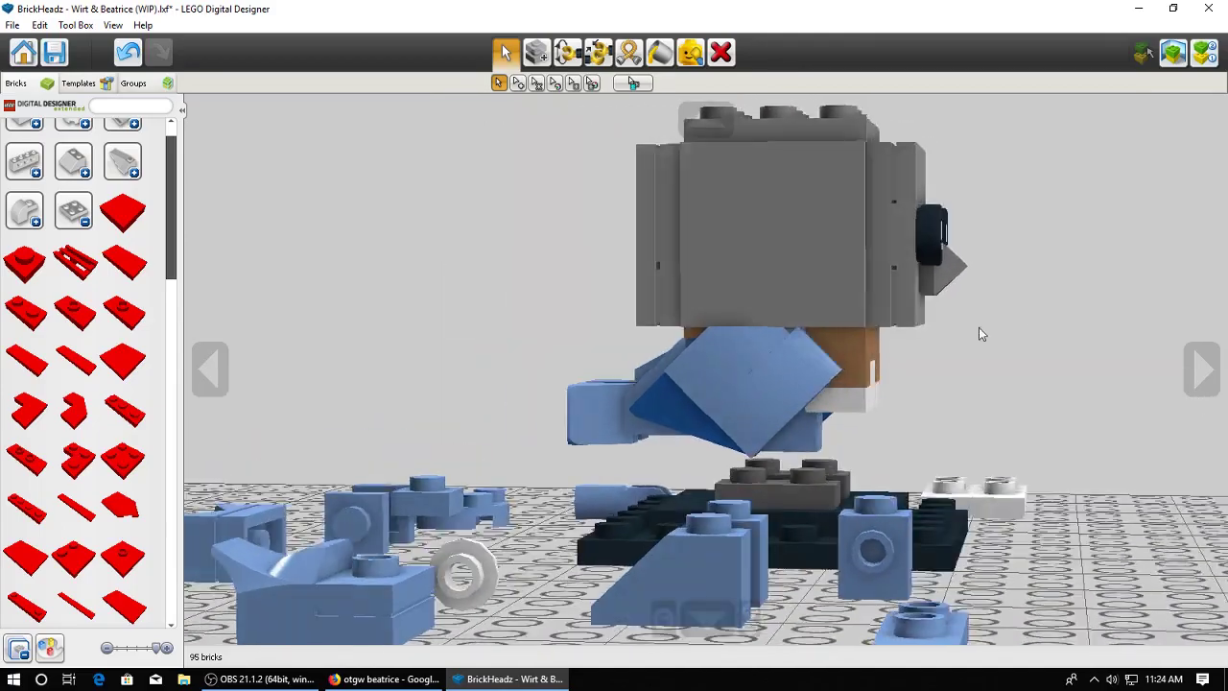